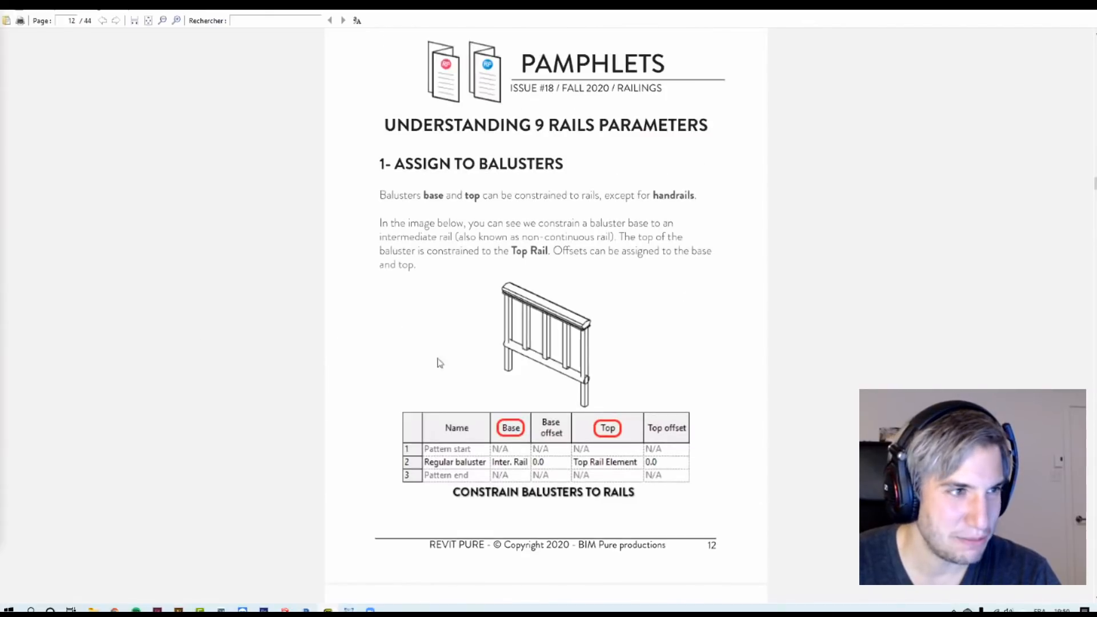
pyautogui.scroll(1, 542, 407)
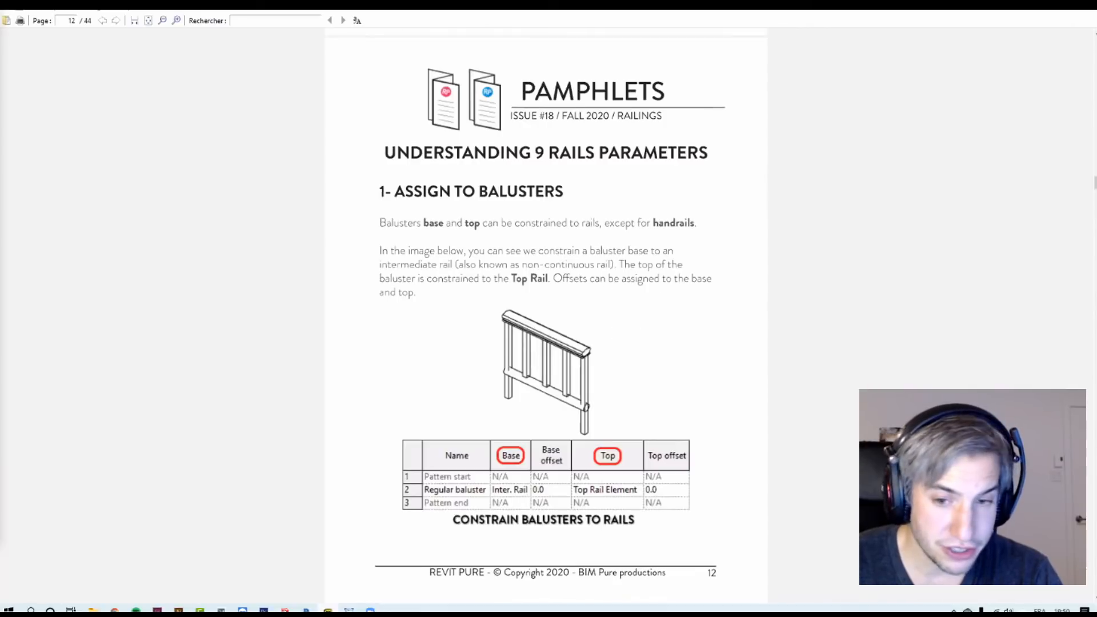
# Step: Read the baluster-assignment exercise instructions on the pamphlet and in the Level 1 floor plan sheet
pyautogui.hotkey('alt', 'Tab')
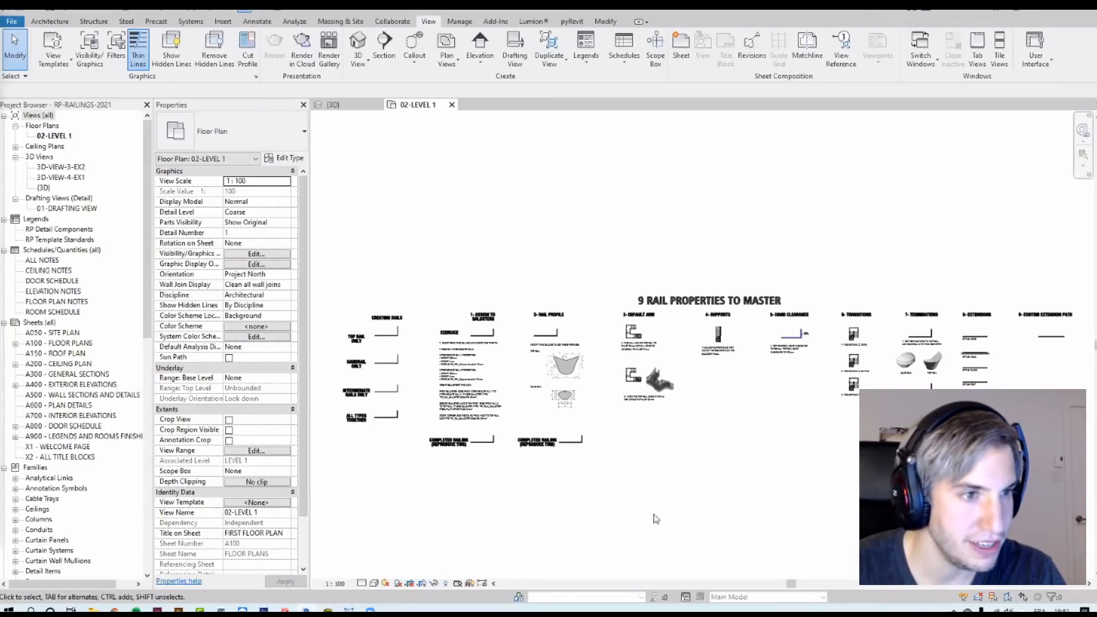
pyautogui.scroll(1, 676, 514)
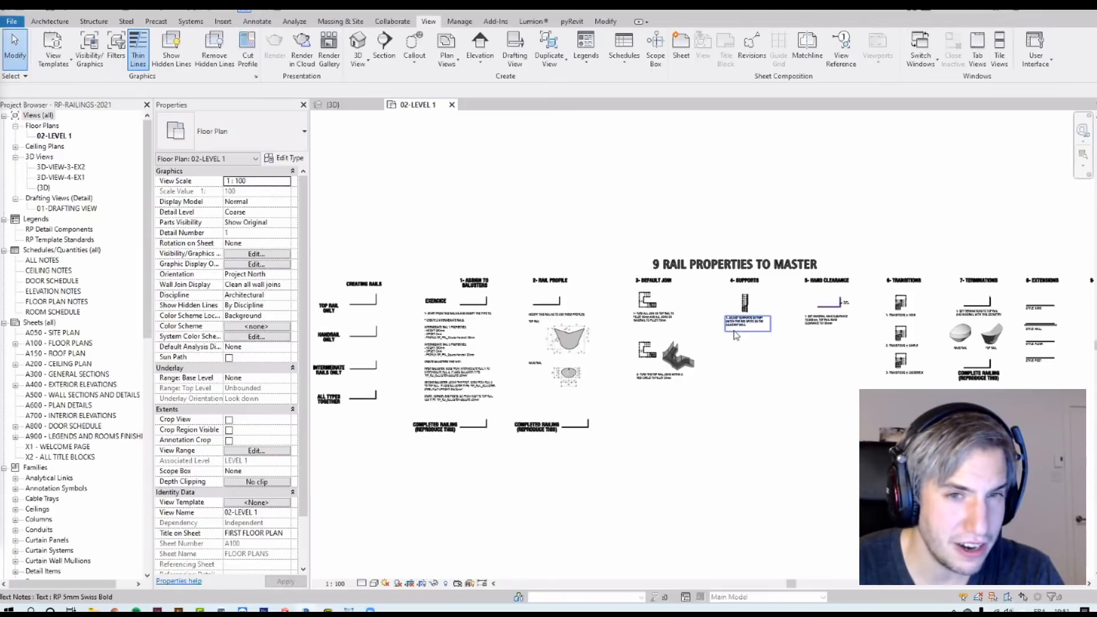
pyautogui.scroll(2, 686, 330)
pyautogui.moveTo(593, 419); pyautogui.dragTo(628, 421, button='middle')
pyautogui.moveTo(851, 255); pyautogui.dragTo(640, 247, button='middle')
pyautogui.scroll(3, 940, 309)
pyautogui.moveTo(941, 309); pyautogui.dragTo(937, 337, button='middle')
pyautogui.moveTo(350, 348); pyautogui.dragTo(943, 329, button='middle')
pyautogui.moveTo(372, 308); pyautogui.dragTo(959, 300, button='middle')
pyautogui.scroll(-1, 855, 372)
pyautogui.moveTo(855, 372); pyautogui.dragTo(931, 371, button='middle')
pyautogui.moveTo(350, 431)
pyautogui.mouseDown(button='middle')
pyautogui.moveTo(696, 411)
pyautogui.moveTo(586, 404)
pyautogui.moveTo(576, 414)
pyautogui.mouseUp(button='middle')
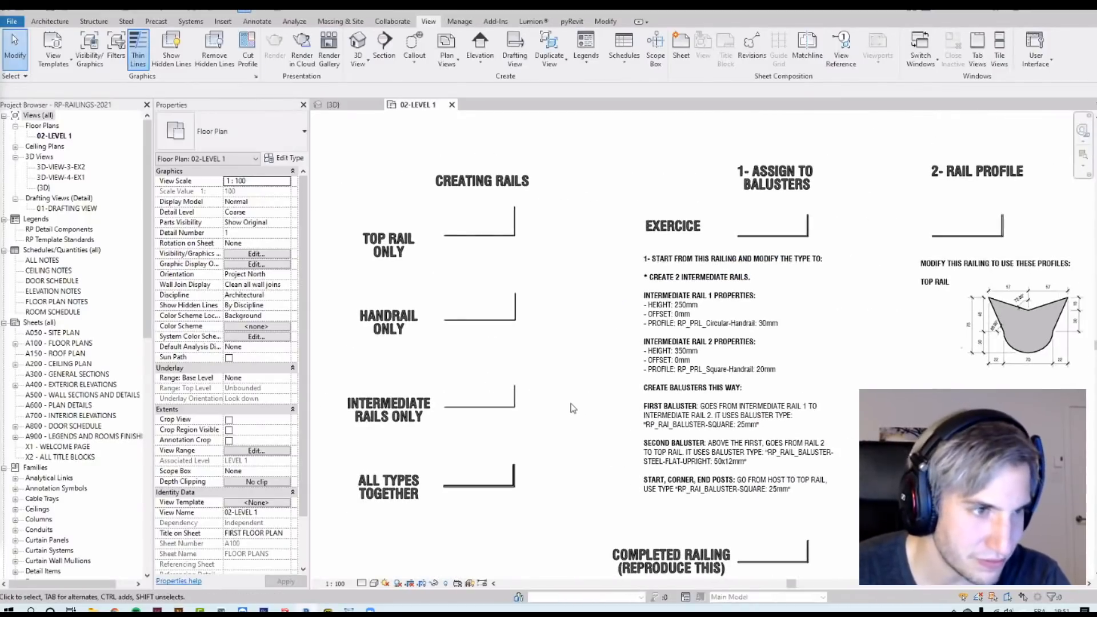
pyautogui.scroll(2, 835, 187)
pyautogui.scroll(-3, 771, 200)
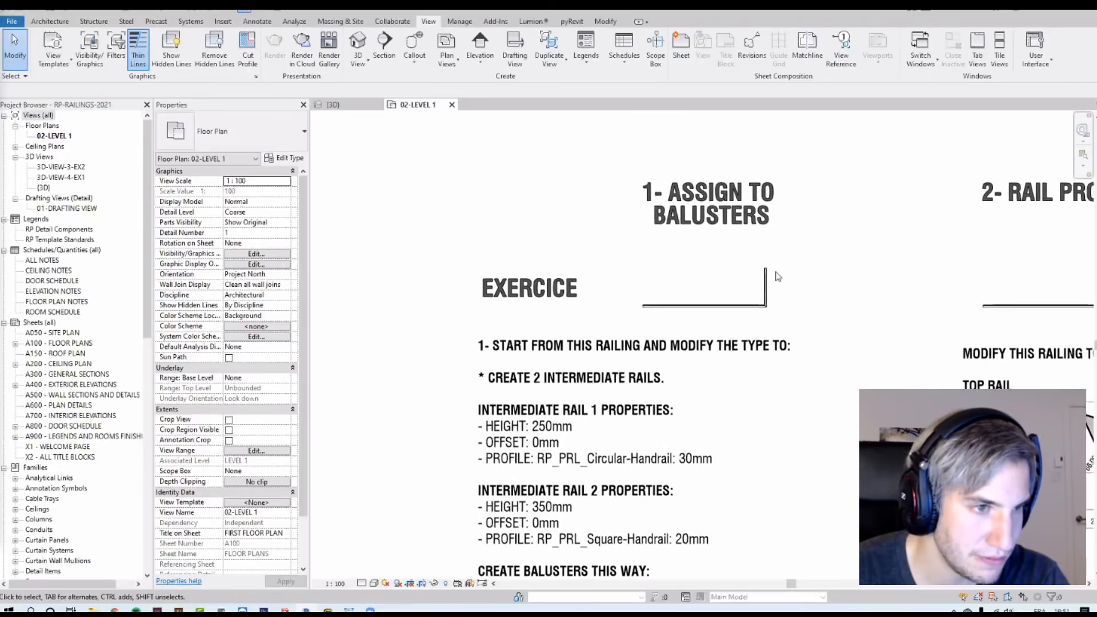
pyautogui.scroll(2, 726, 548)
# Step: Select the completed example railing and open it in a selection-box 3D view, orbiting to inspect its balusters
pyautogui.click(743, 496)
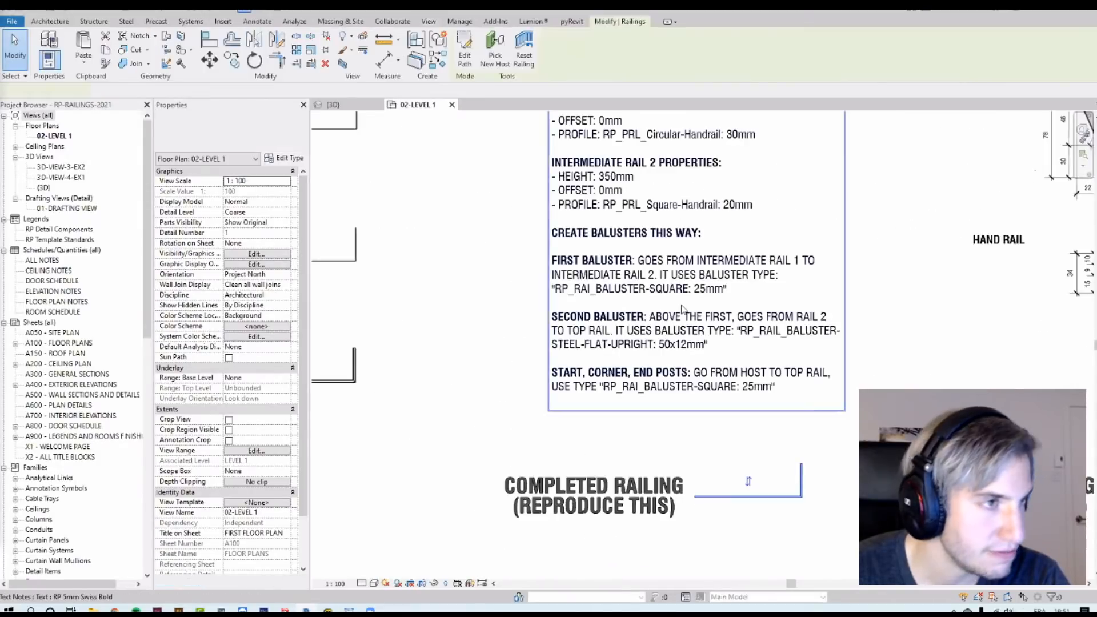
pyautogui.click(342, 64)
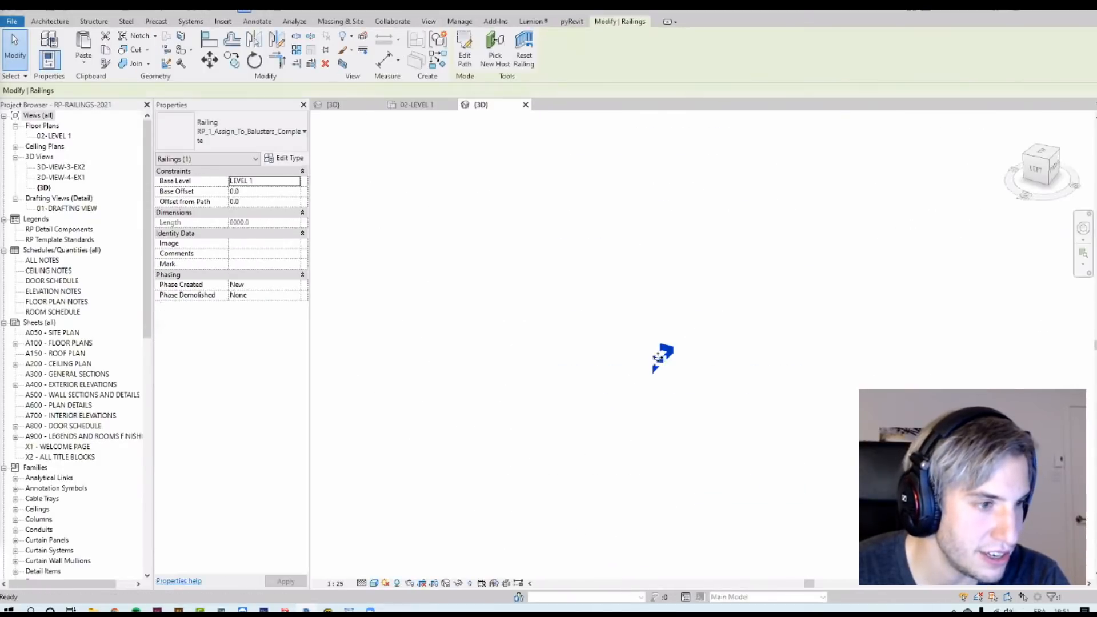
pyautogui.click(710, 305)
pyautogui.keyDown('shift'); pyautogui.moveTo(602, 355); pyautogui.dragTo(673, 366, button='middle'); pyautogui.keyUp('shift')
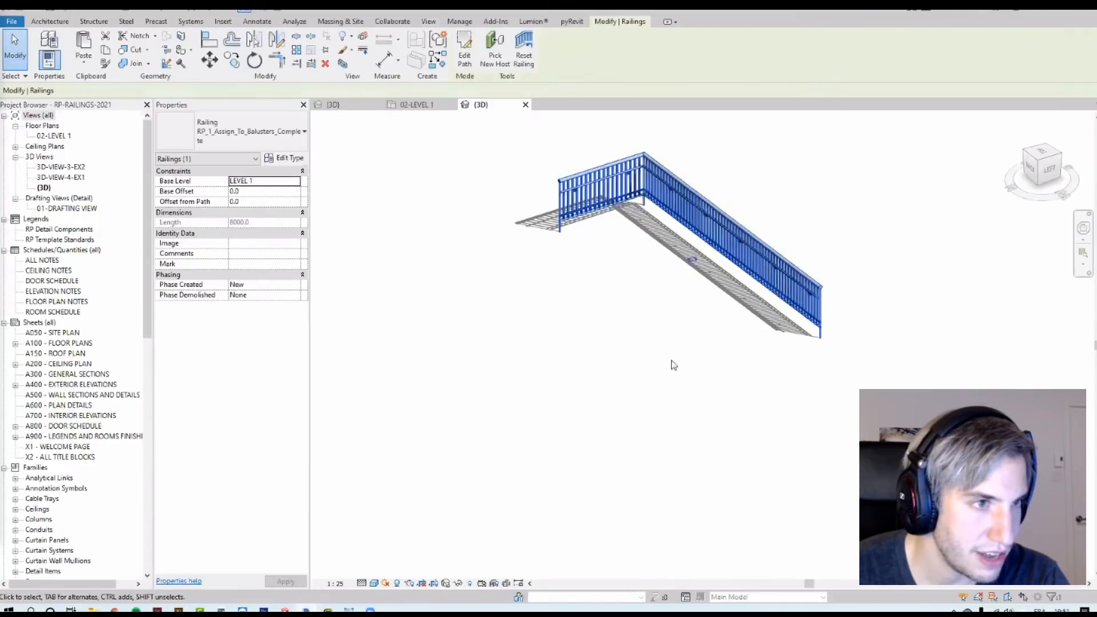
pyautogui.click(674, 365)
pyautogui.scroll(4, 609, 212)
pyautogui.moveTo(537, 273); pyautogui.dragTo(579, 459, button='middle')
pyautogui.moveTo(514, 437); pyautogui.dragTo(637, 371, button='middle')
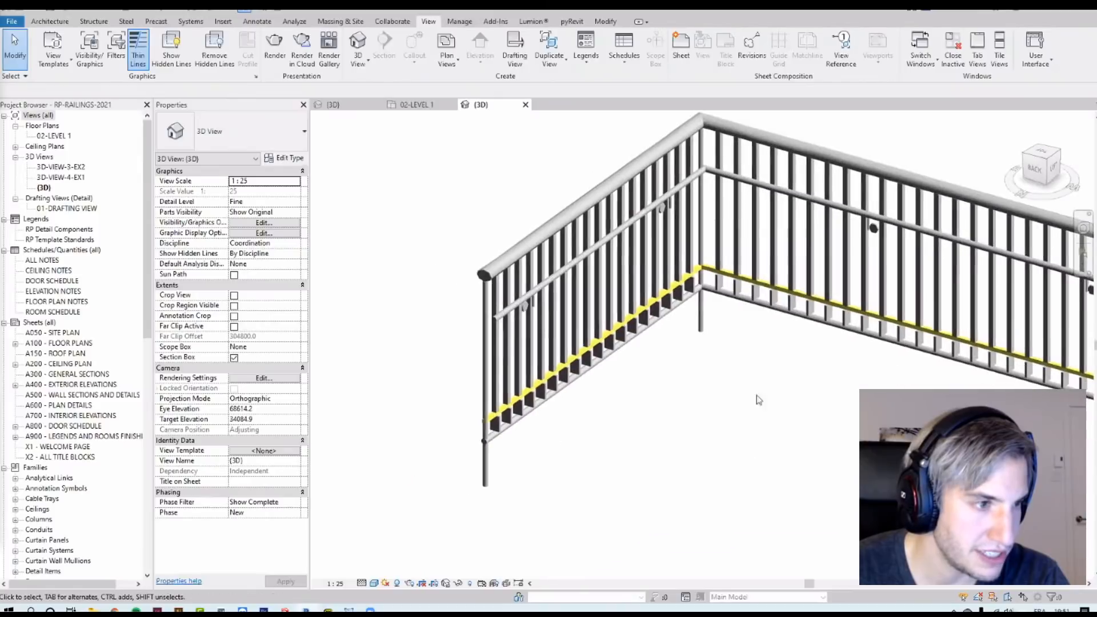
pyautogui.scroll(2, 652, 426)
pyautogui.moveTo(652, 427); pyautogui.dragTo(799, 435, button='middle')
pyautogui.scroll(2, 708, 443)
pyautogui.moveTo(663, 403); pyautogui.dragTo(676, 454, button='middle')
pyautogui.moveTo(757, 406); pyautogui.dragTo(700, 434, button='middle')
pyautogui.scroll(-2, 681, 430)
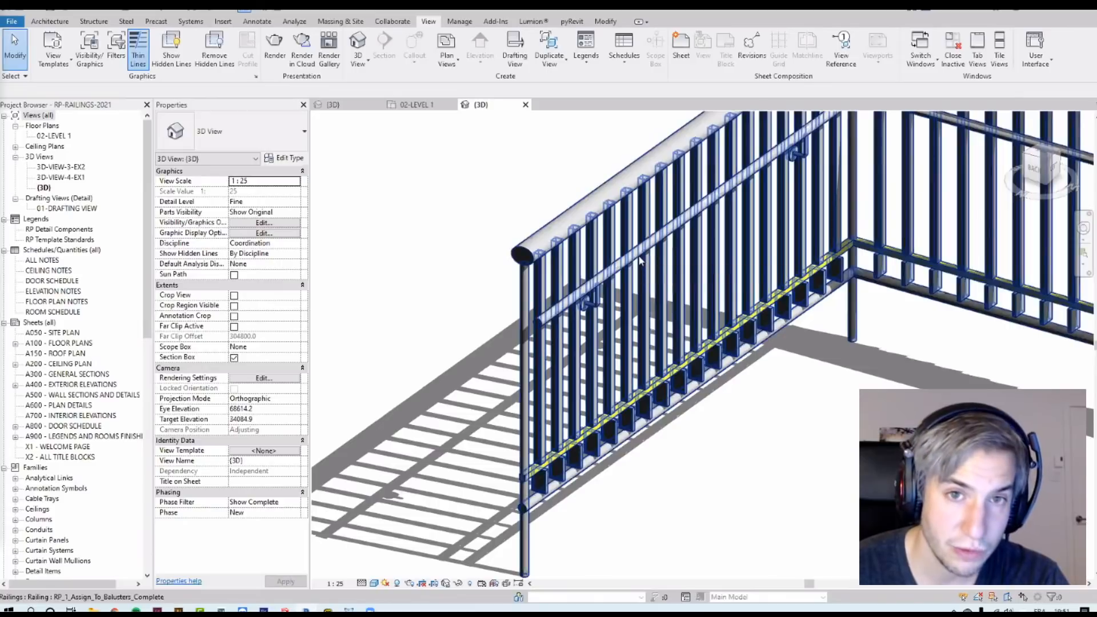
pyautogui.keyDown('shift'); pyautogui.moveTo(880, 360); pyautogui.dragTo(707, 347, button='middle'); pyautogui.keyUp('shift')
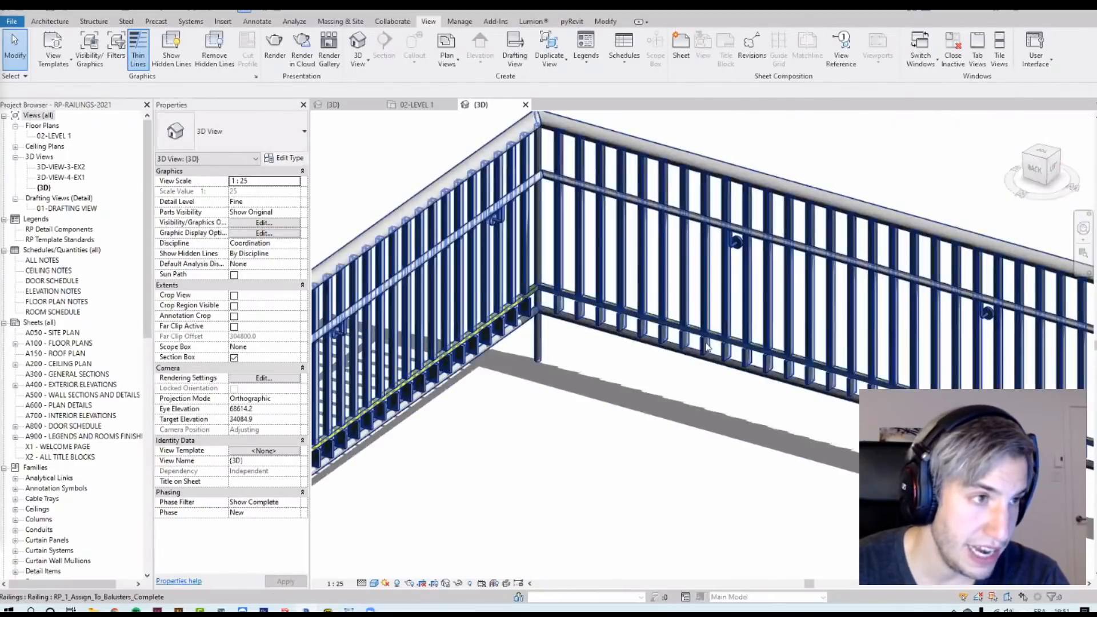
# Step: Open the railing's type properties and review the non-continuous rail structure's heights and profiles
pyautogui.click(706, 347)
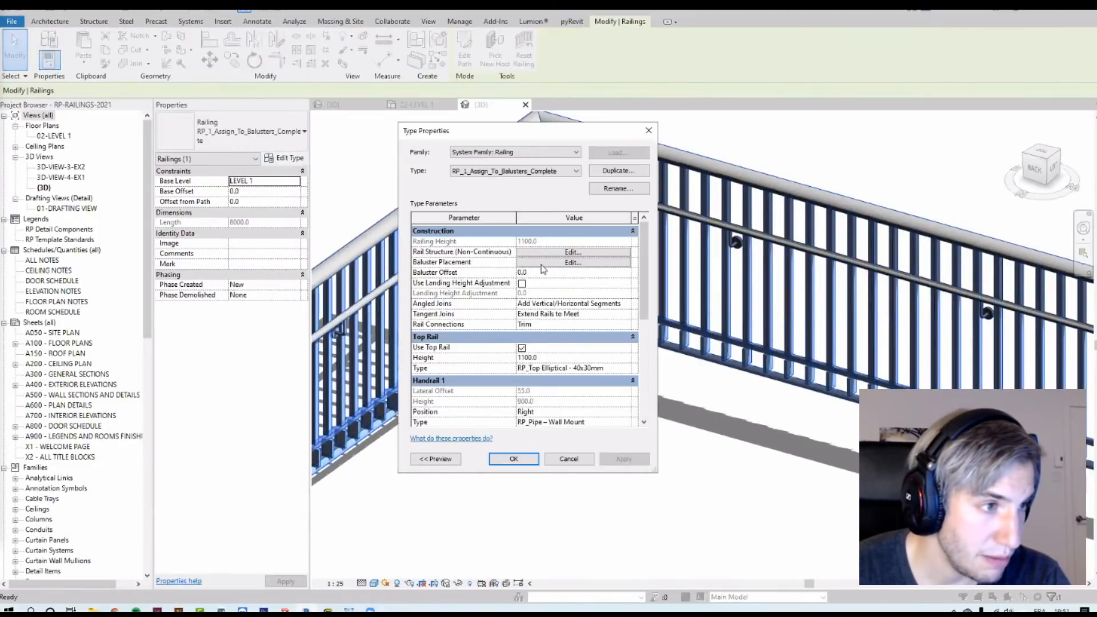
pyautogui.click(573, 252)
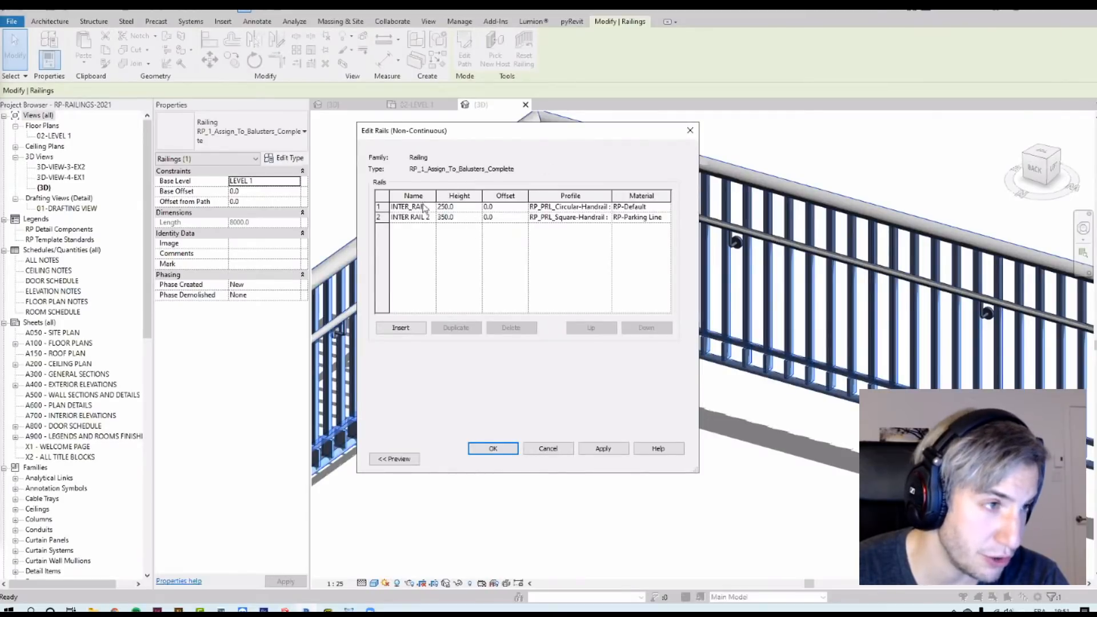
pyautogui.click(461, 217)
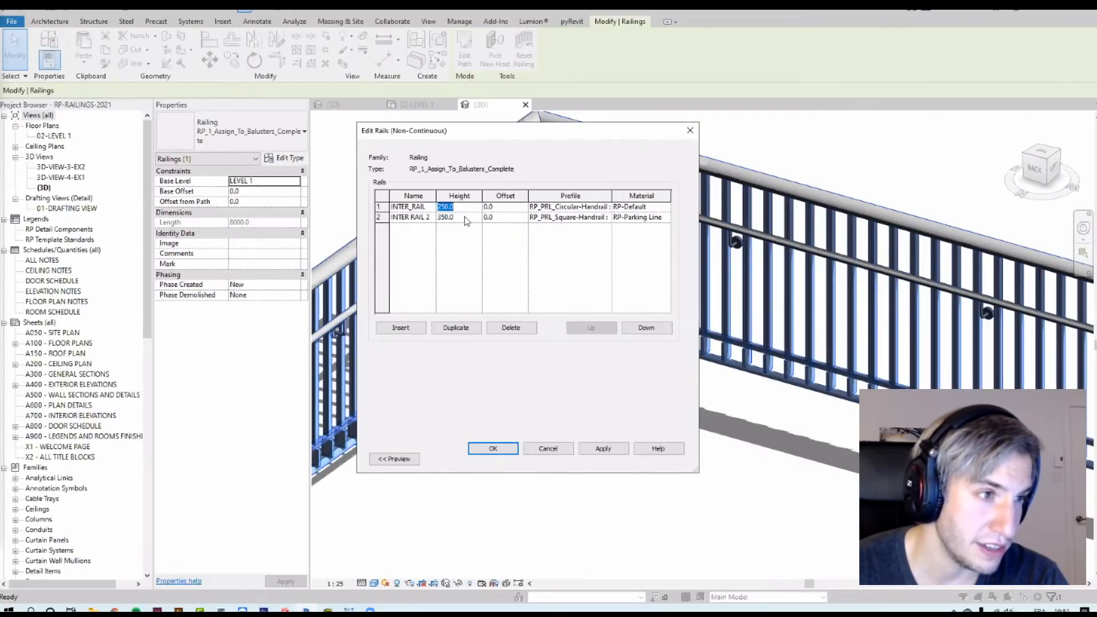
pyautogui.click(607, 207)
pyautogui.click(607, 207)
pyautogui.click(607, 207)
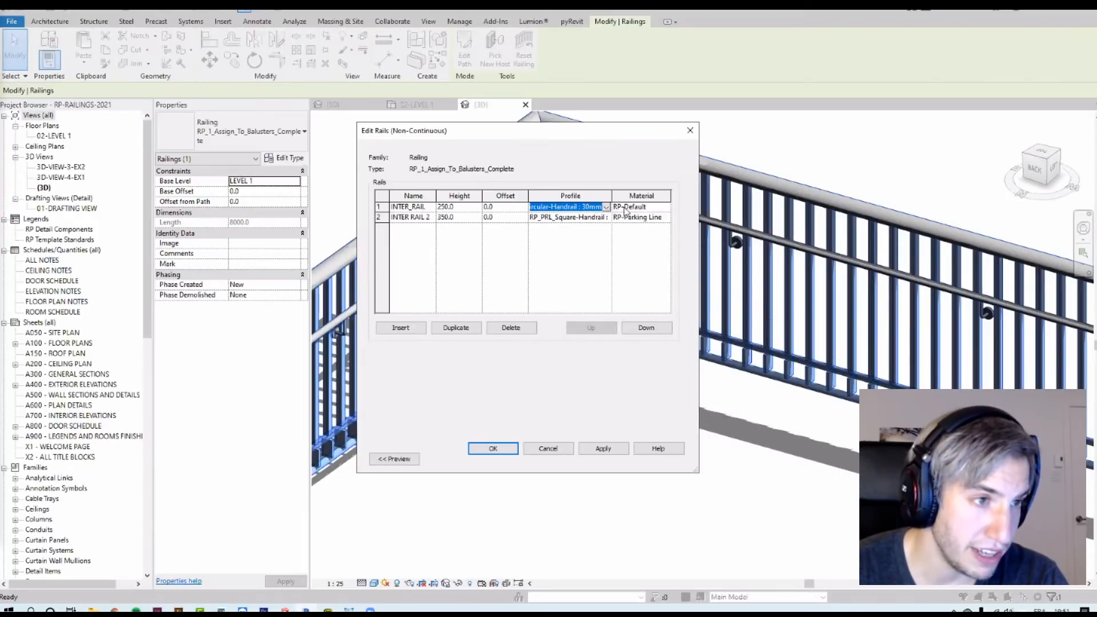
pyautogui.click(495, 448)
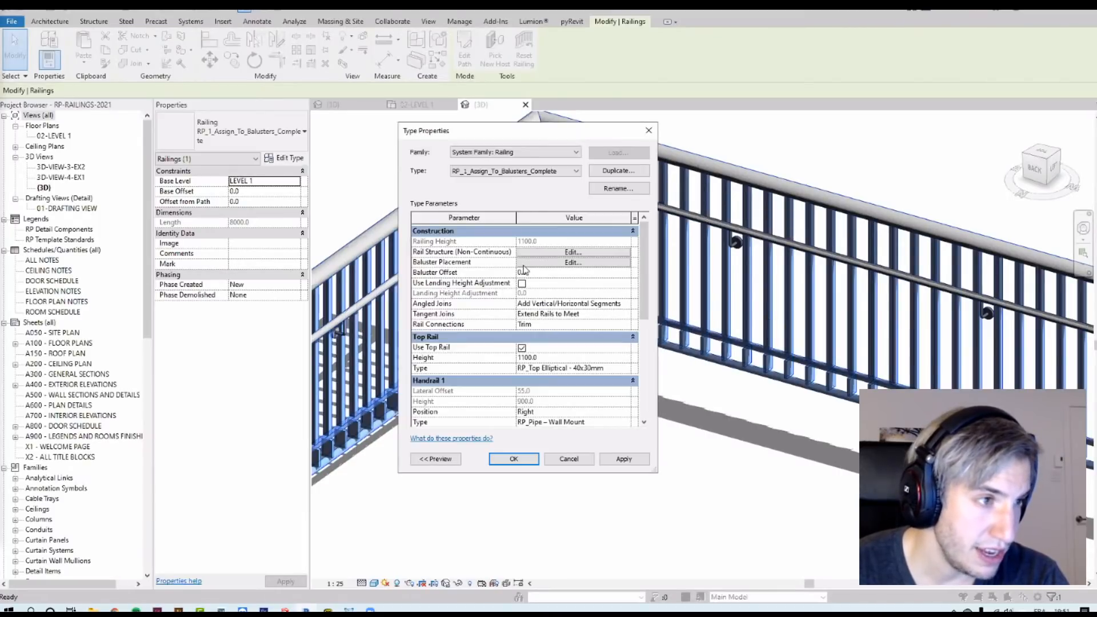
# Step: Review the baluster placement pattern, widening the dialog to check each baluster's base and top rail constraints
pyautogui.click(533, 263)
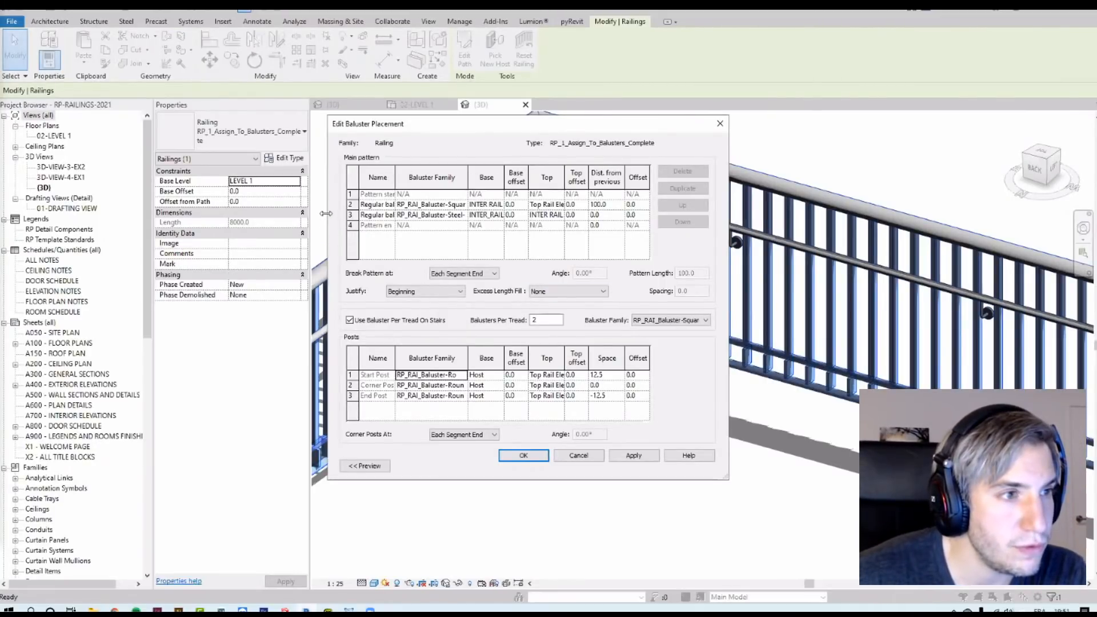
pyautogui.moveTo(326, 213); pyautogui.dragTo(204, 214)
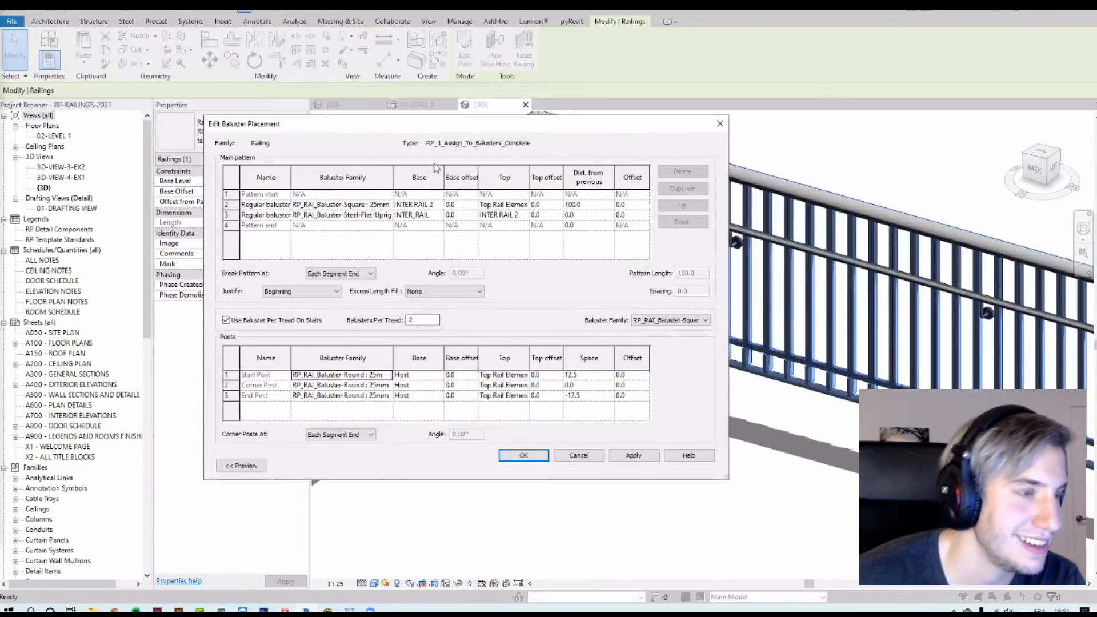
pyautogui.moveTo(392, 173); pyautogui.dragTo(431, 177)
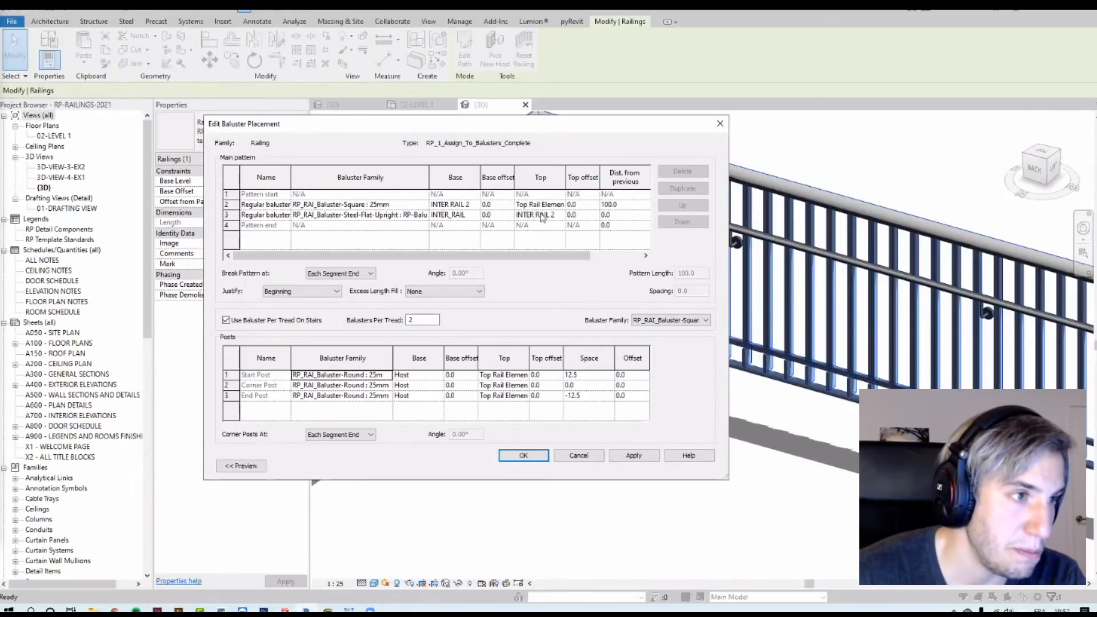
pyautogui.click(562, 206)
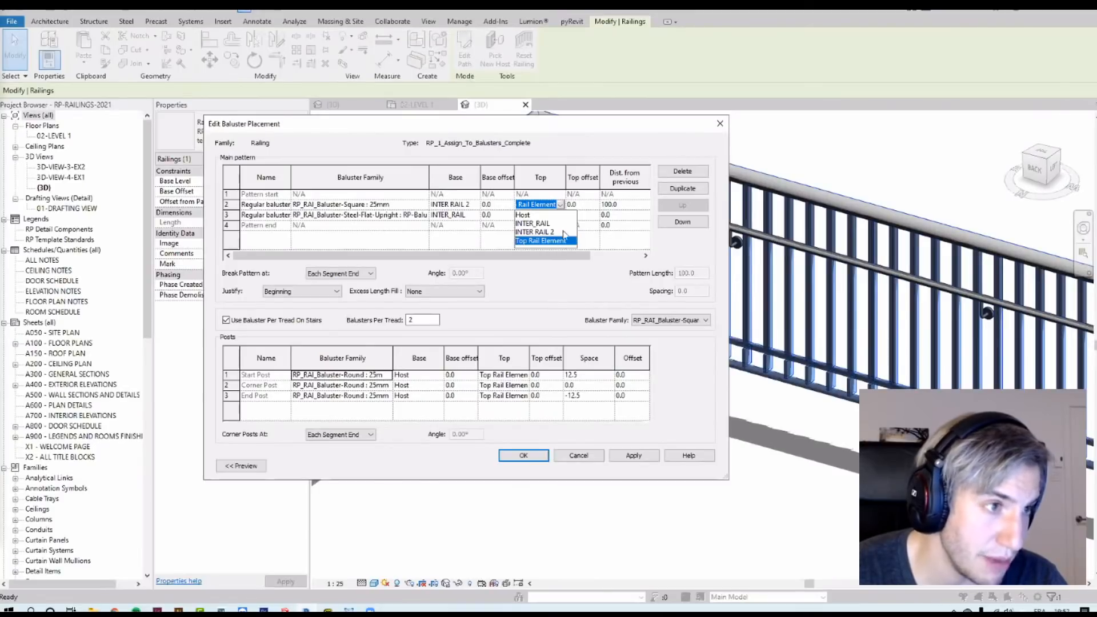
pyautogui.click(548, 203)
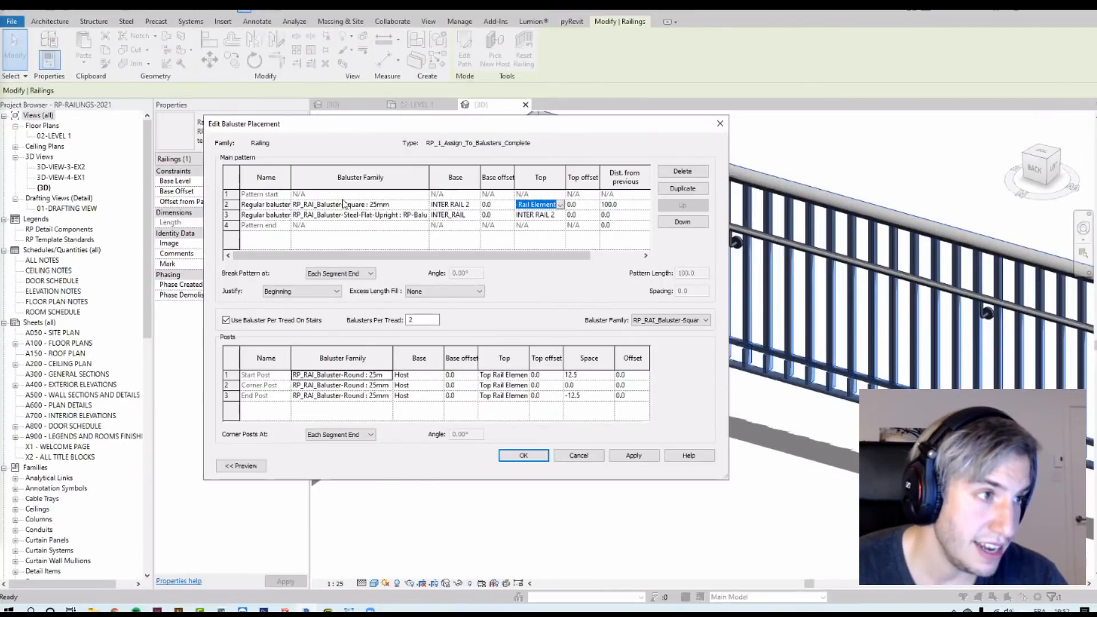
pyautogui.click(521, 455)
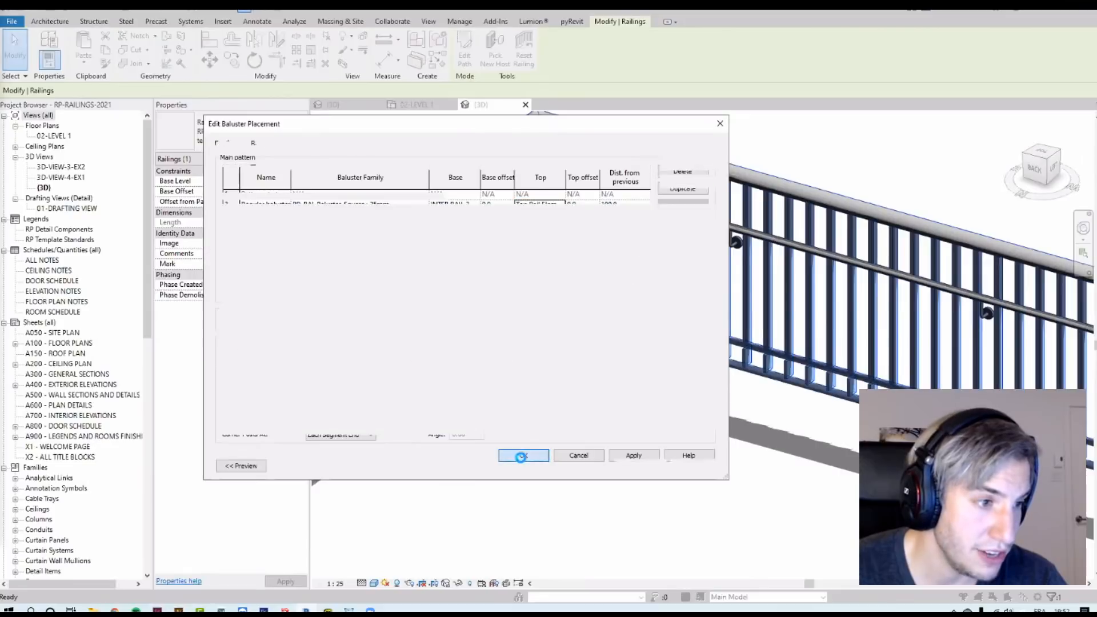
pyautogui.click(447, 460)
pyautogui.click(538, 495)
# Step: Reselect the railing and recheck the baluster placement distances in its type properties
pyautogui.moveTo(705, 423); pyautogui.dragTo(912, 367, button='middle')
pyautogui.scroll(5, 565, 409)
pyautogui.moveTo(565, 409); pyautogui.dragTo(632, 445, button='middle')
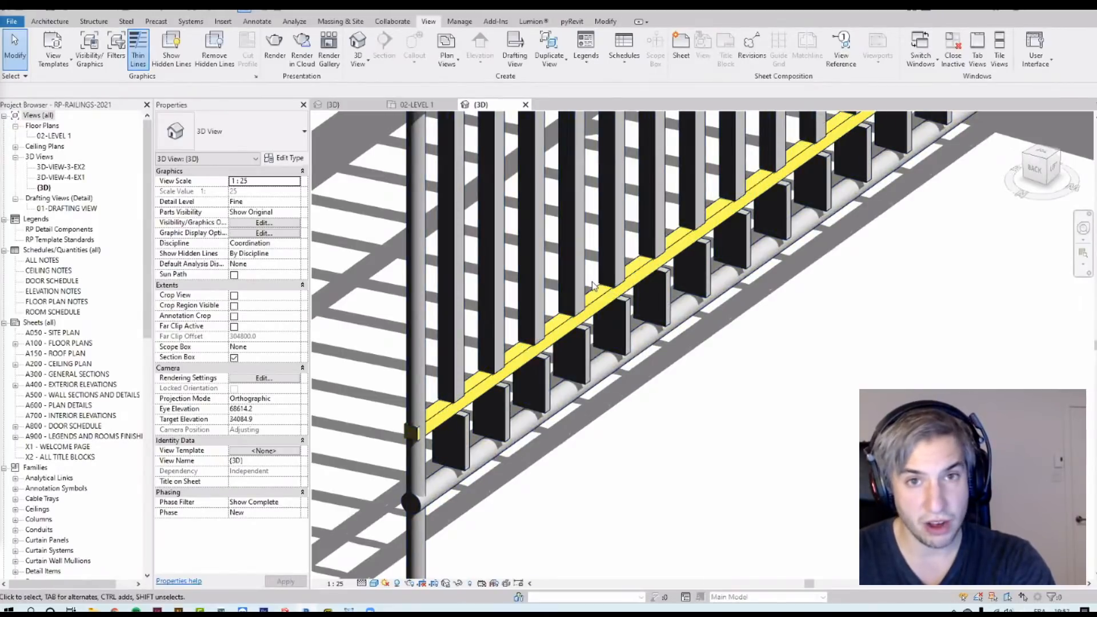
pyautogui.click(601, 297)
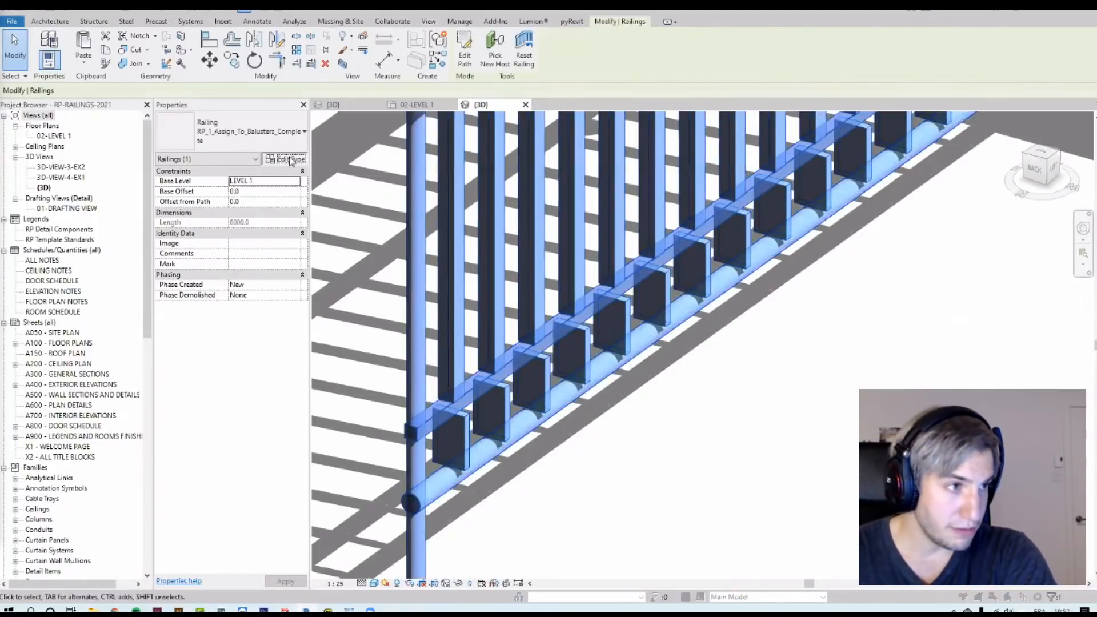
pyautogui.click(289, 159)
pyautogui.click(510, 262)
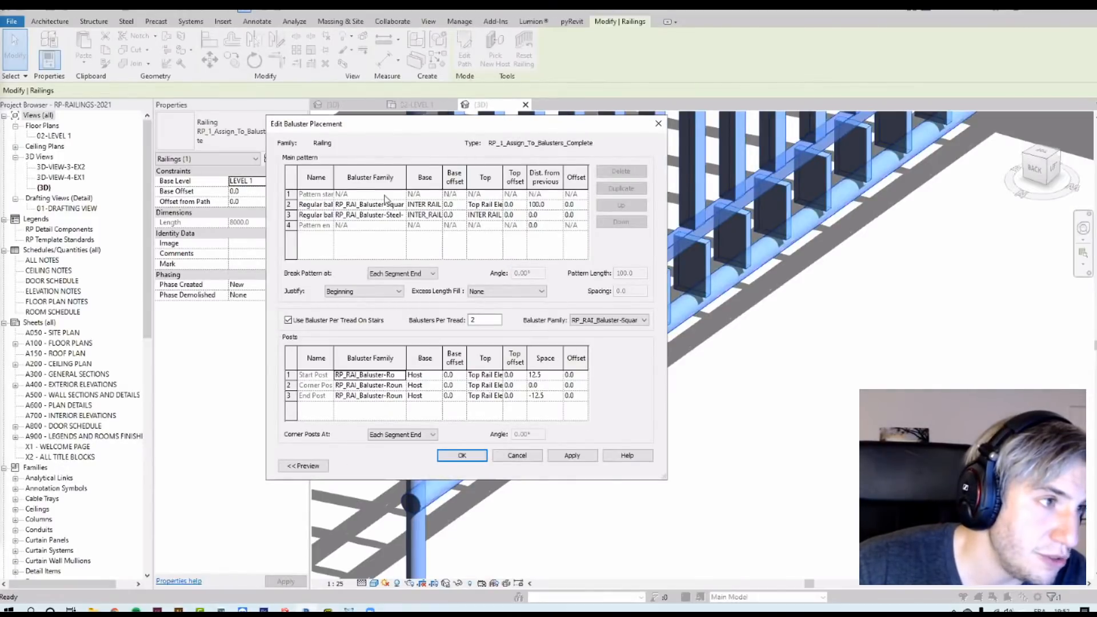
pyautogui.click(551, 206)
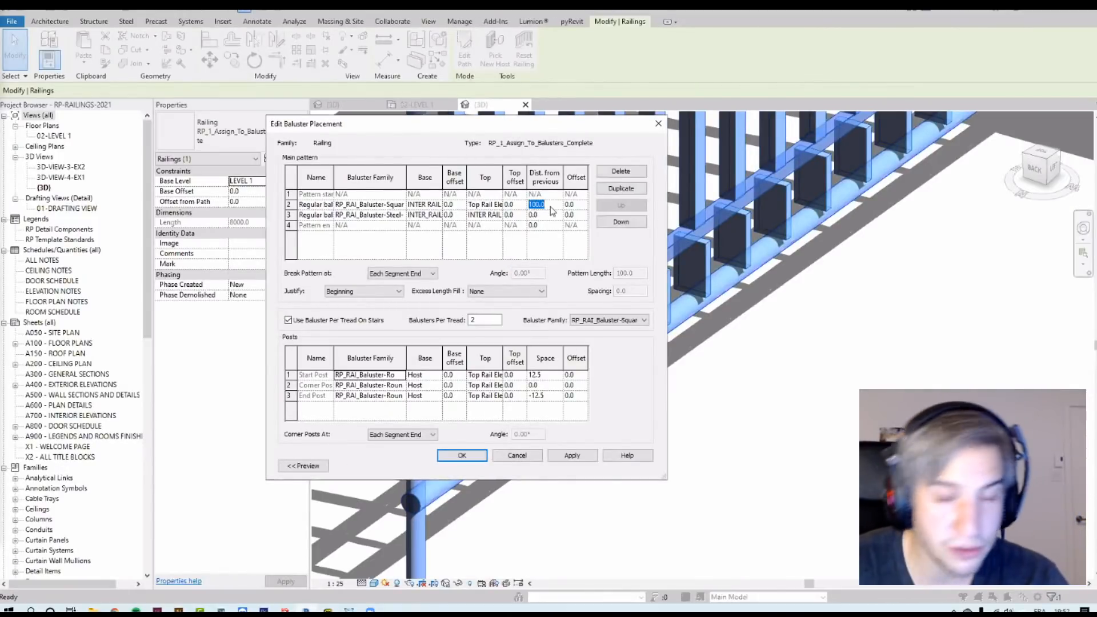
pyautogui.click(547, 213)
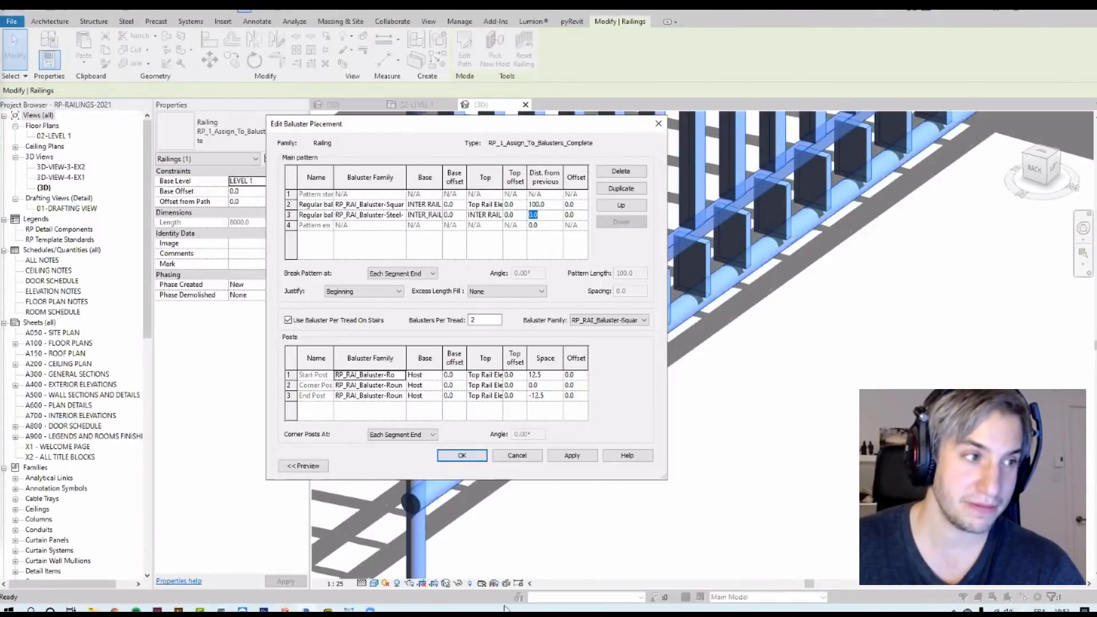
pyautogui.click(465, 461)
pyautogui.click(464, 460)
pyautogui.press('Escape')
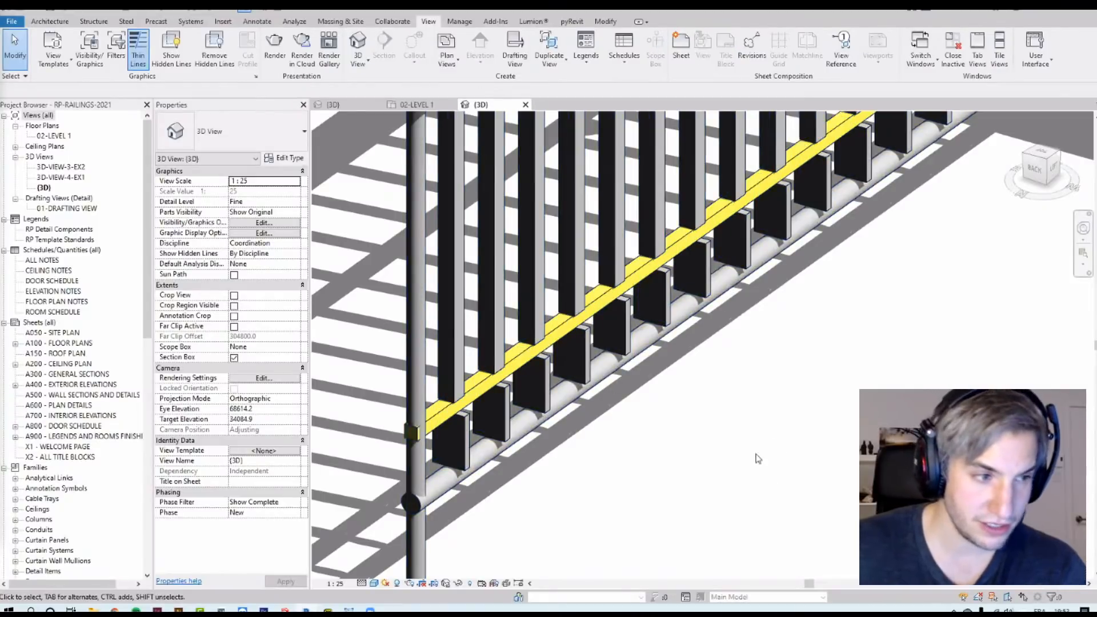
# Step: Orbit and zoom the 3D view to review the finished railing
pyautogui.scroll(-5, 449, 371)
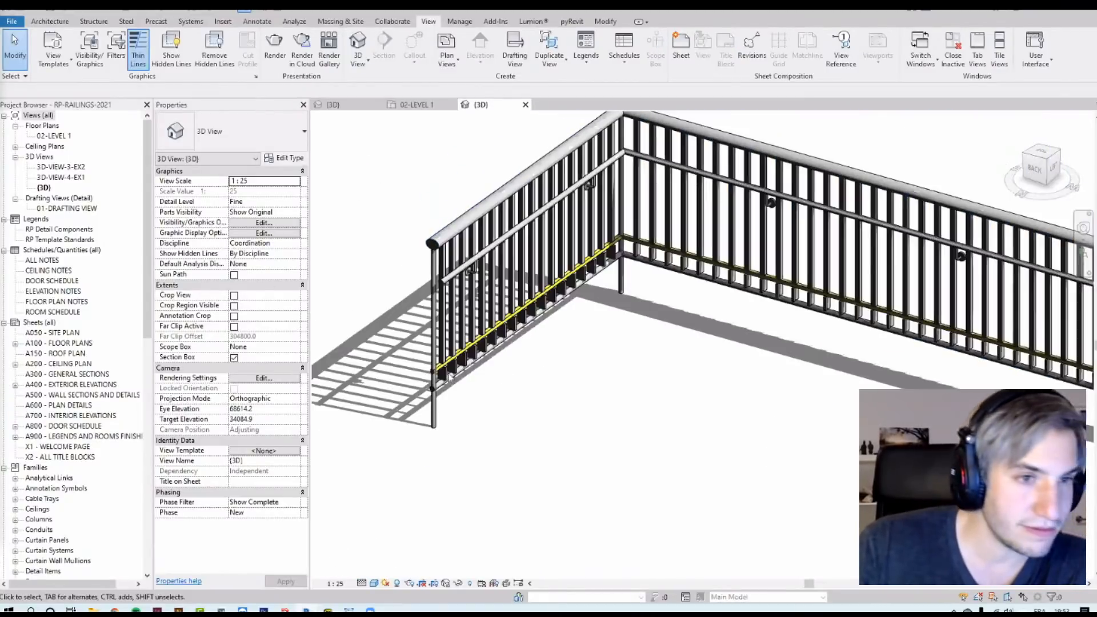
pyautogui.moveTo(449, 377); pyautogui.dragTo(378, 430, button='middle')
pyautogui.moveTo(613, 356); pyautogui.dragTo(544, 328, button='middle')
pyautogui.moveTo(352, 290); pyautogui.dragTo(499, 284, button='middle')
pyautogui.scroll(1, 403, 289)
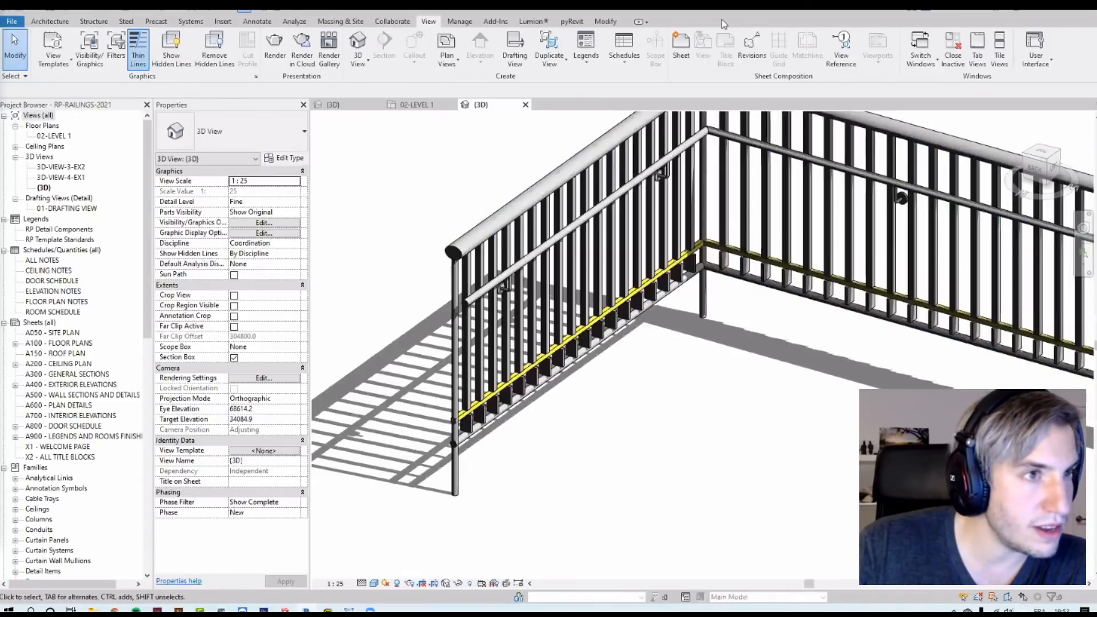
pyautogui.moveTo(722, 19); pyautogui.dragTo(713, 108)
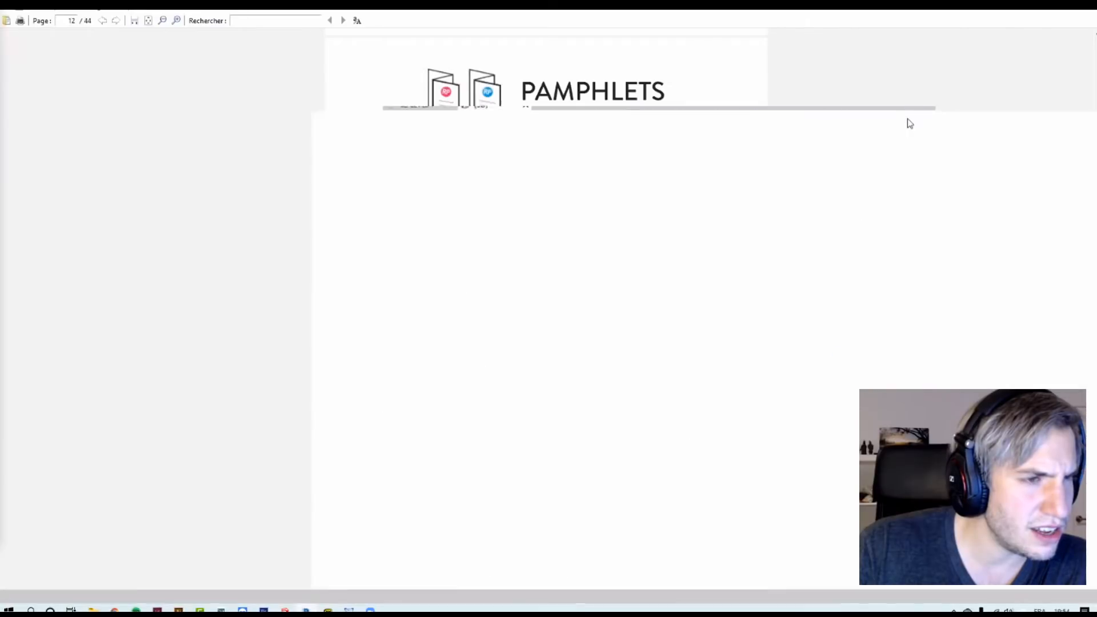
pyautogui.doubleClick(907, 117)
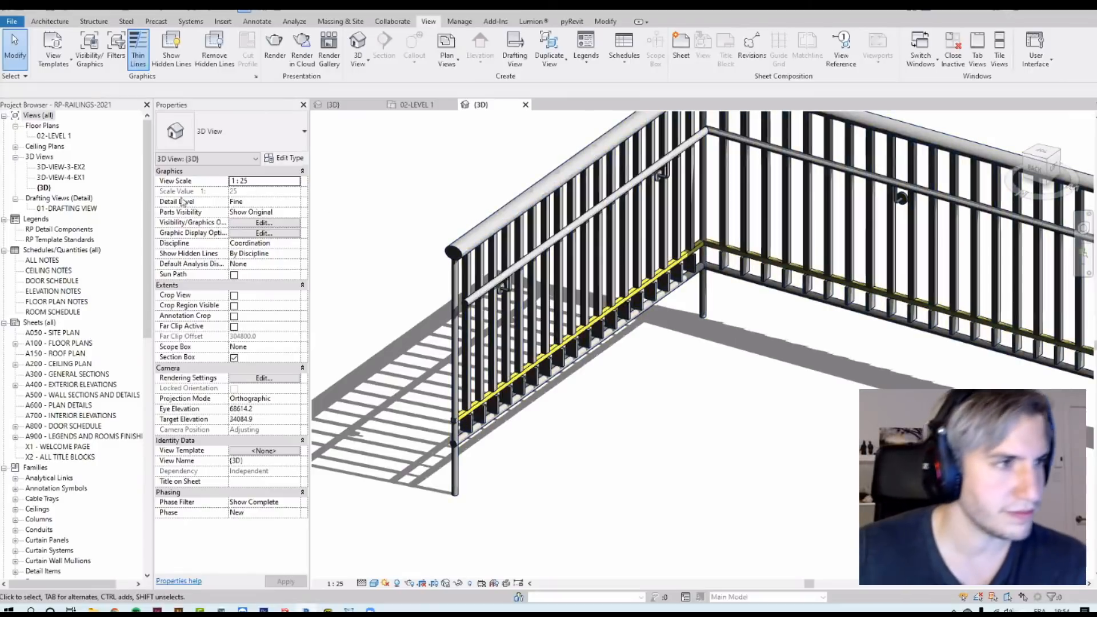
# Step: Open the 02-LEVEL 1 floor plan and pan to the Assign to Balusters and Rail Profile exercises
pyautogui.click(54, 136)
pyautogui.scroll(-3, 557, 355)
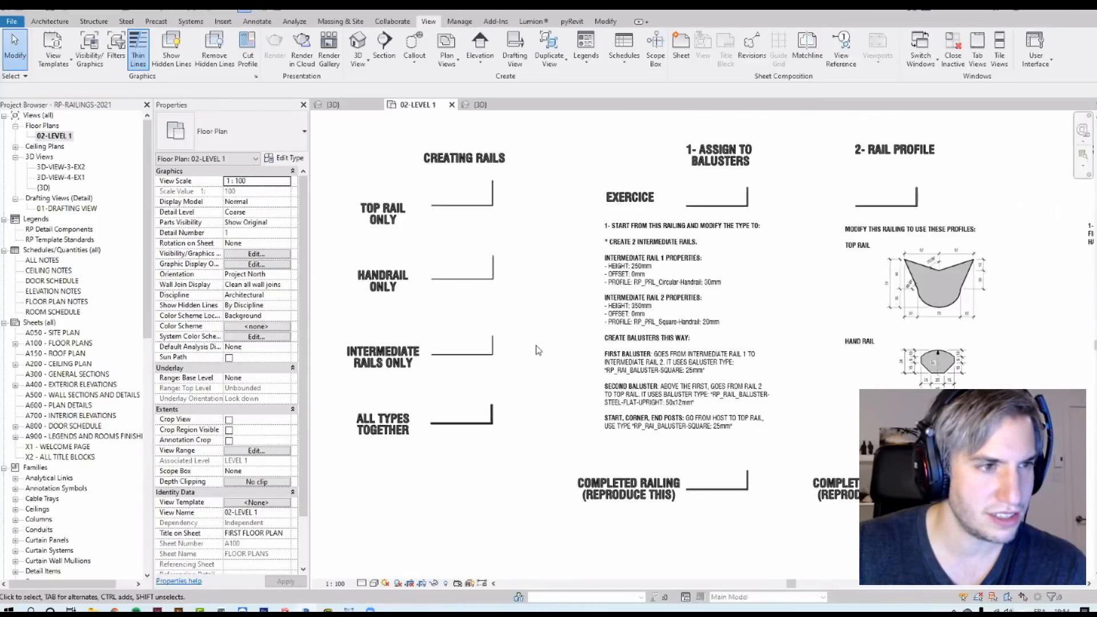
pyautogui.moveTo(546, 354); pyautogui.dragTo(289, 353, button='middle')
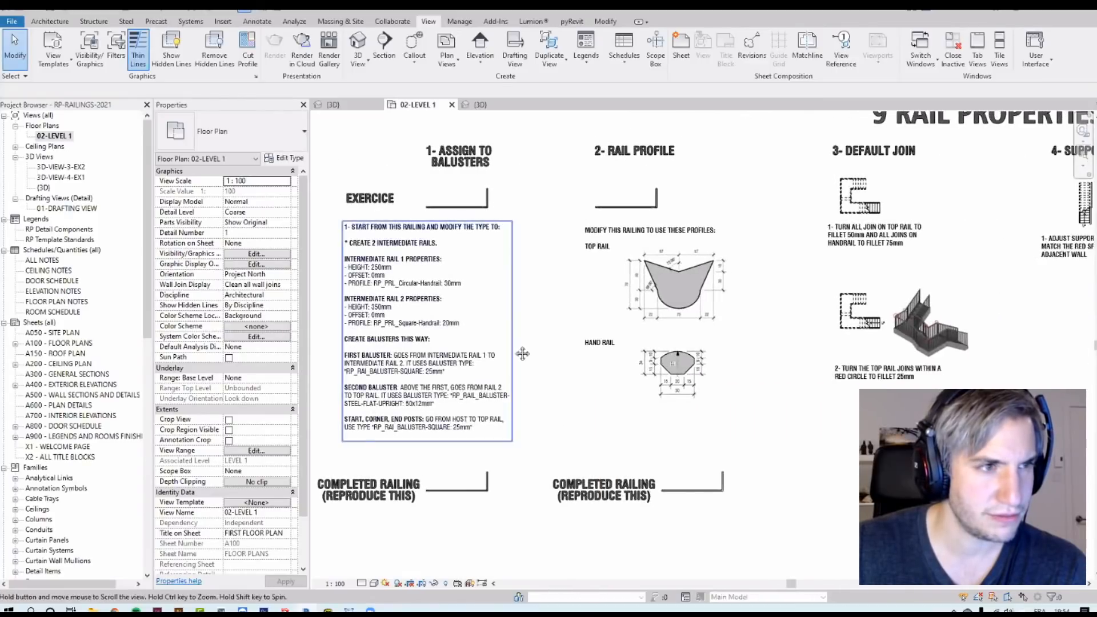
pyautogui.moveTo(492, 350); pyautogui.dragTo(652, 372, button='middle')
pyautogui.scroll(3, 572, 200)
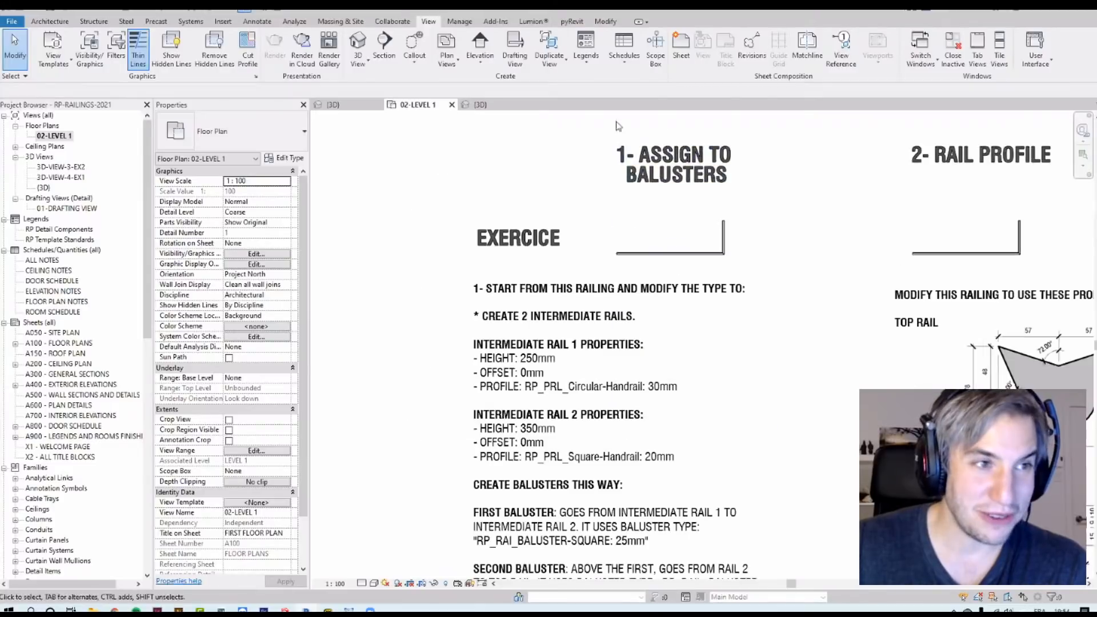
# Step: Examine the Rail Profile exercise's top rail and hand rail profile drawings on the level plan
pyautogui.moveTo(1086, 252); pyautogui.dragTo(828, 266, button='middle')
pyautogui.scroll(2, 828, 267)
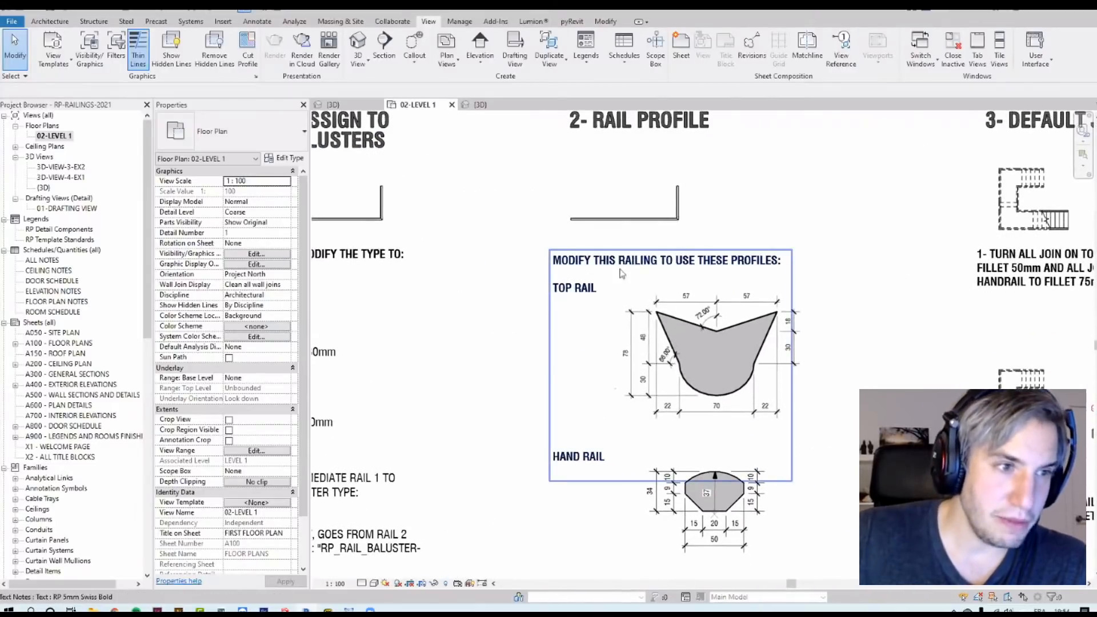
pyautogui.scroll(2, 722, 393)
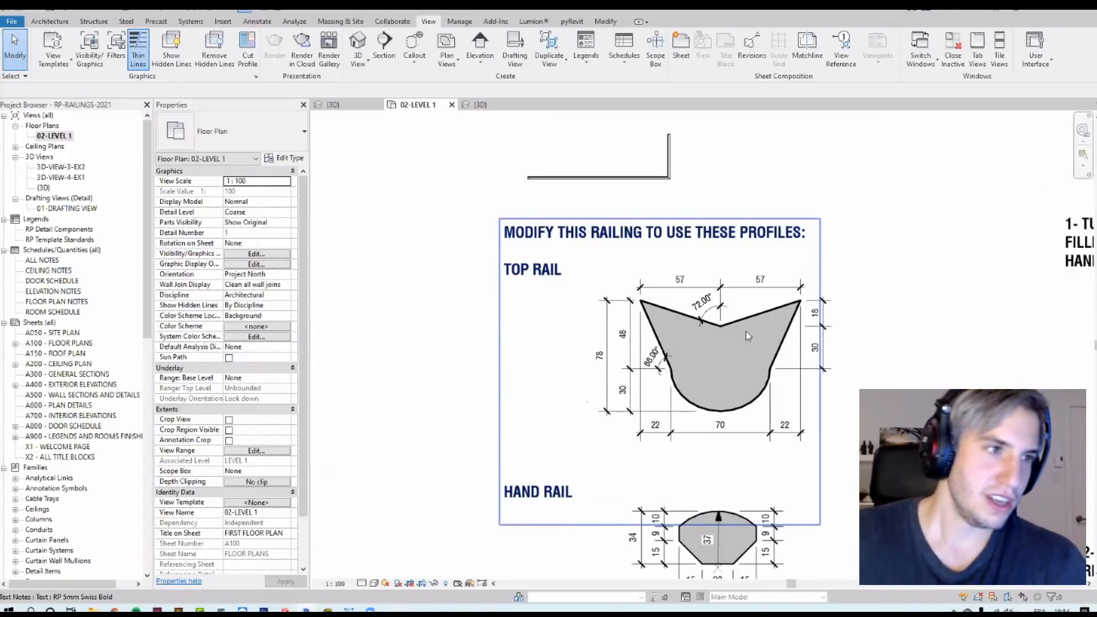
pyautogui.scroll(-3, 672, 348)
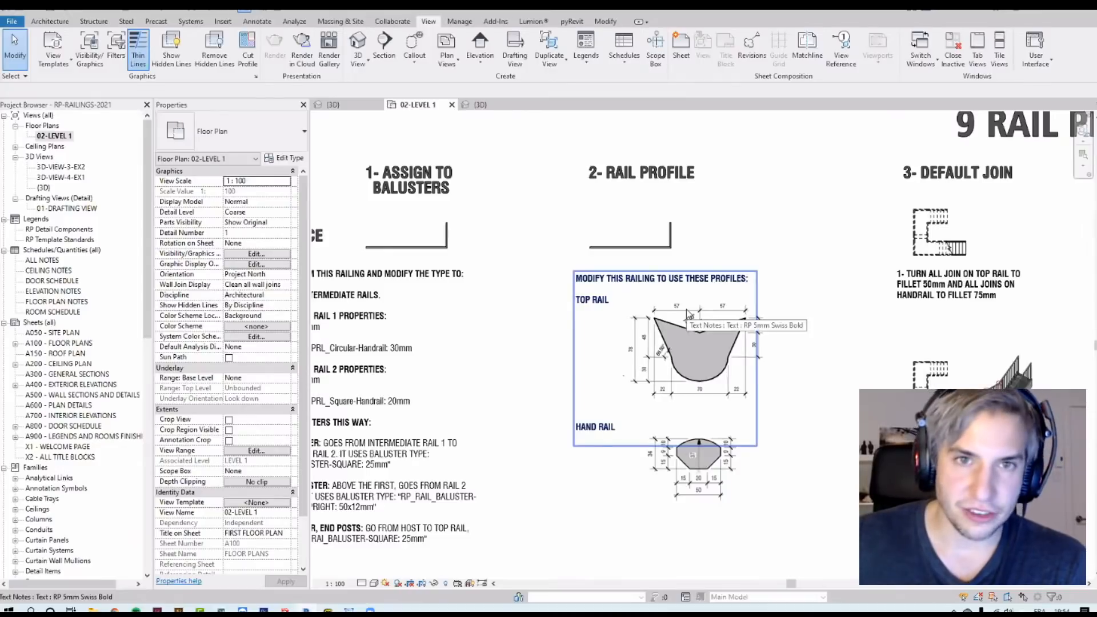
pyautogui.scroll(3, 586, 394)
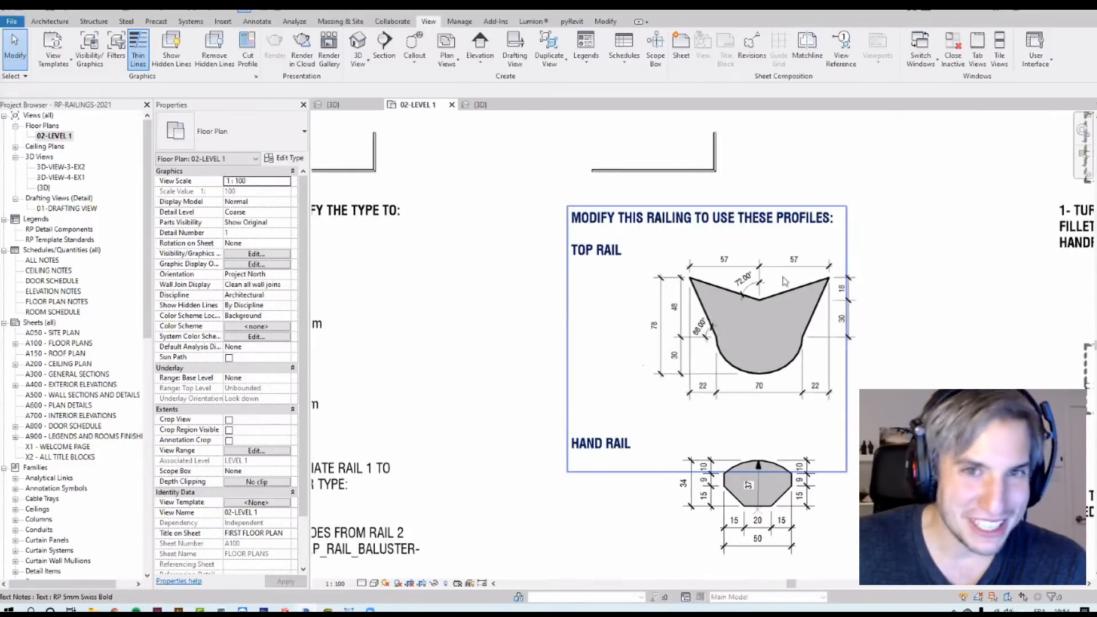
pyautogui.scroll(2, 898, 277)
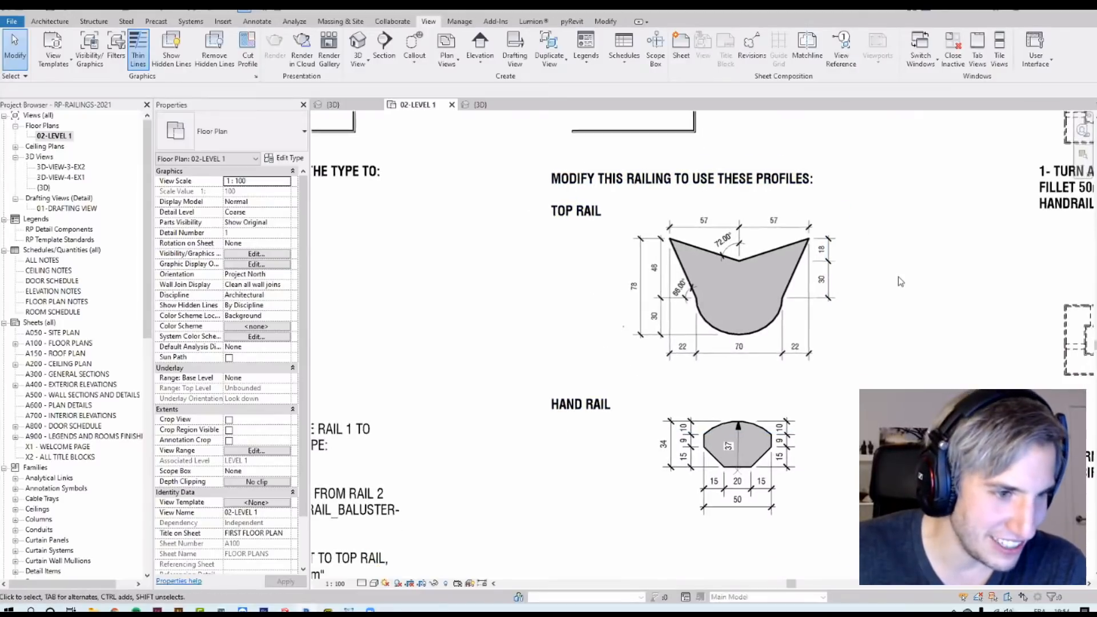
pyautogui.scroll(1, 695, 310)
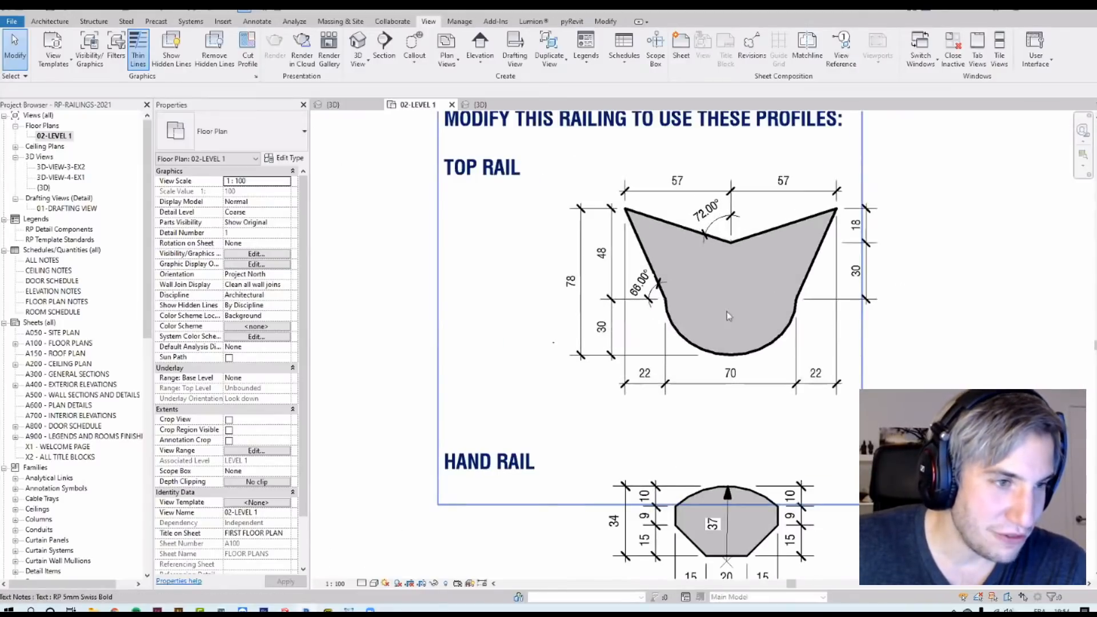
pyautogui.scroll(-1, 710, 304)
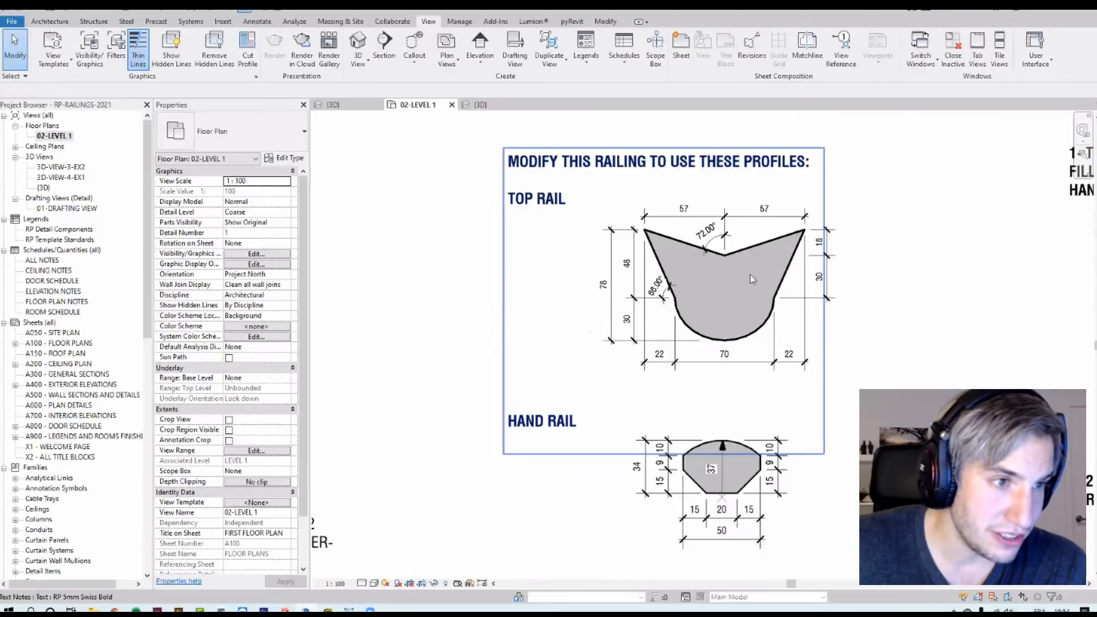
pyautogui.scroll(2, 679, 263)
pyautogui.moveTo(727, 317); pyautogui.dragTo(727, 468, button='middle')
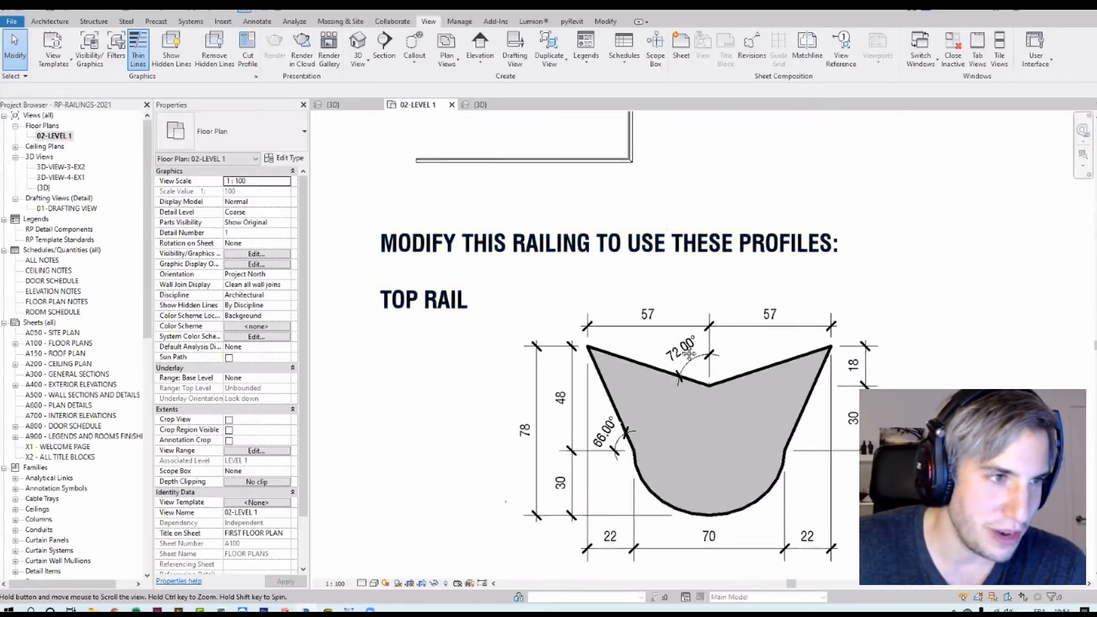
pyautogui.moveTo(678, 282); pyautogui.dragTo(708, 431, button='middle')
pyautogui.moveTo(779, 477); pyautogui.dragTo(733, 163, button='middle')
pyautogui.scroll(-2, 773, 237)
pyautogui.moveTo(756, 424); pyautogui.dragTo(687, 184, button='middle')
pyautogui.scroll(1, 738, 436)
# Step: Select the completed Rail Profile railing and inspect it in the 3D view
pyautogui.click(756, 414)
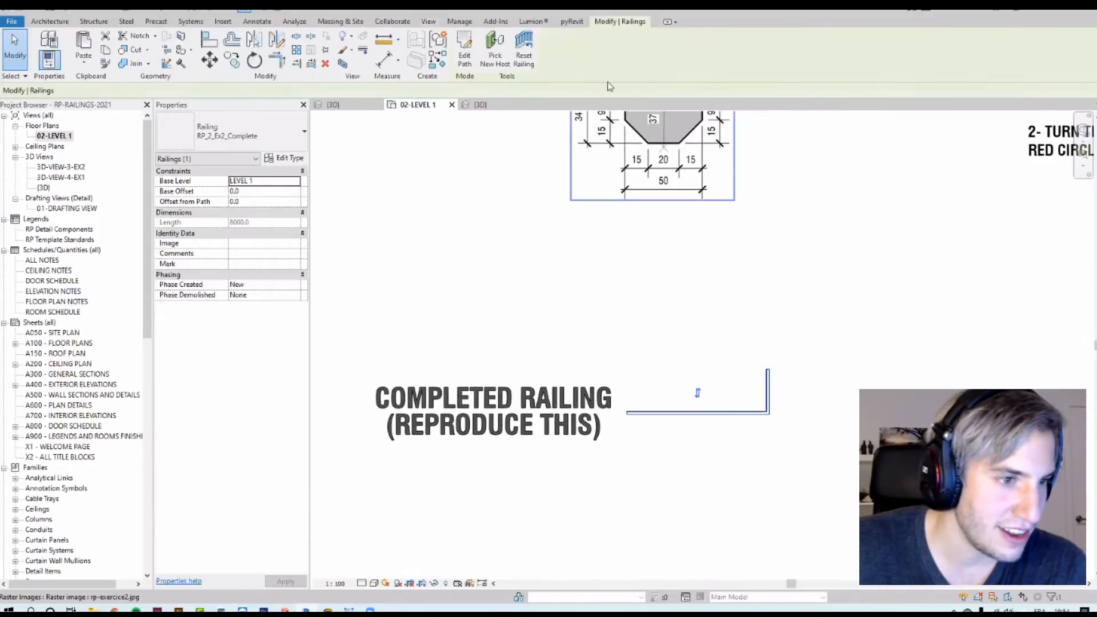
pyautogui.click(342, 64)
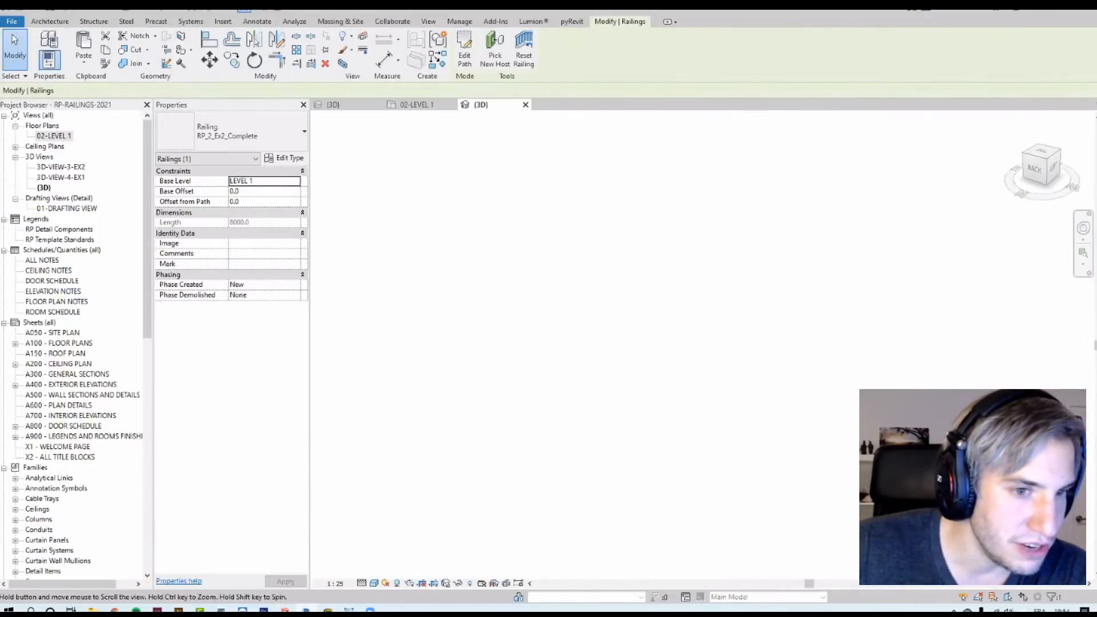
pyautogui.click(985, 384)
pyautogui.scroll(3, 984, 384)
pyautogui.click(888, 277)
pyautogui.keyDown('shift'); pyautogui.moveTo(933, 272); pyautogui.dragTo(833, 318, button='middle'); pyautogui.keyUp('shift')
pyautogui.scroll(5, 832, 317)
pyautogui.click(812, 456)
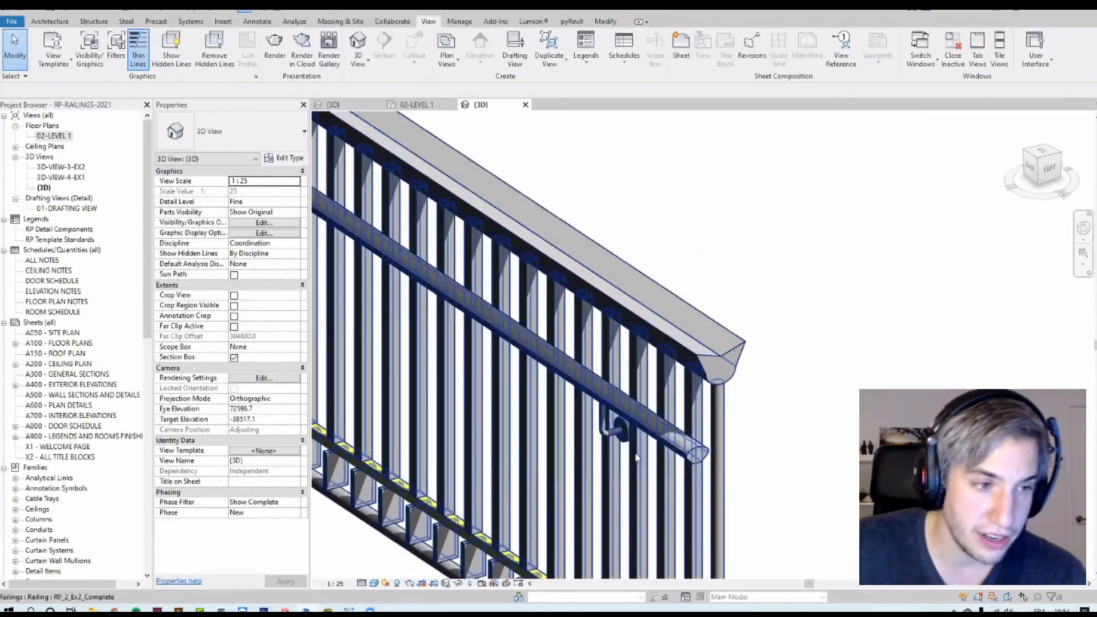
# Step: Open the RP_CAT_HEAD_EX2-SOLUTION_PROFILE family to inspect its reference planes, then close it without saving
pyautogui.click(126, 435)
pyautogui.moveTo(141, 340); pyautogui.dragTo(164, 496)
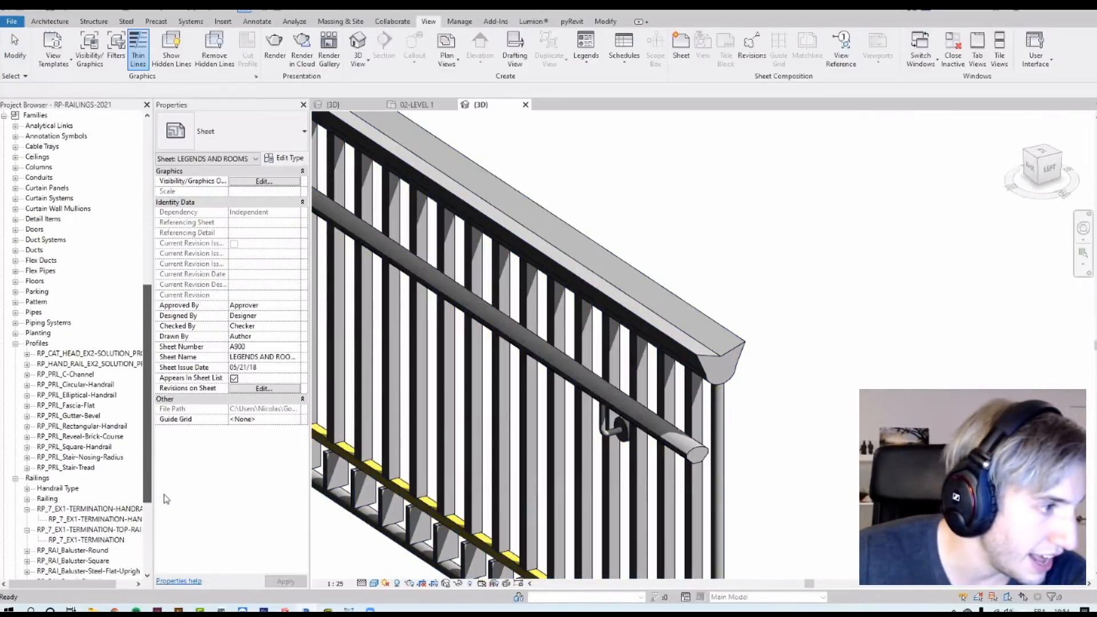
pyautogui.rightClick(41, 354)
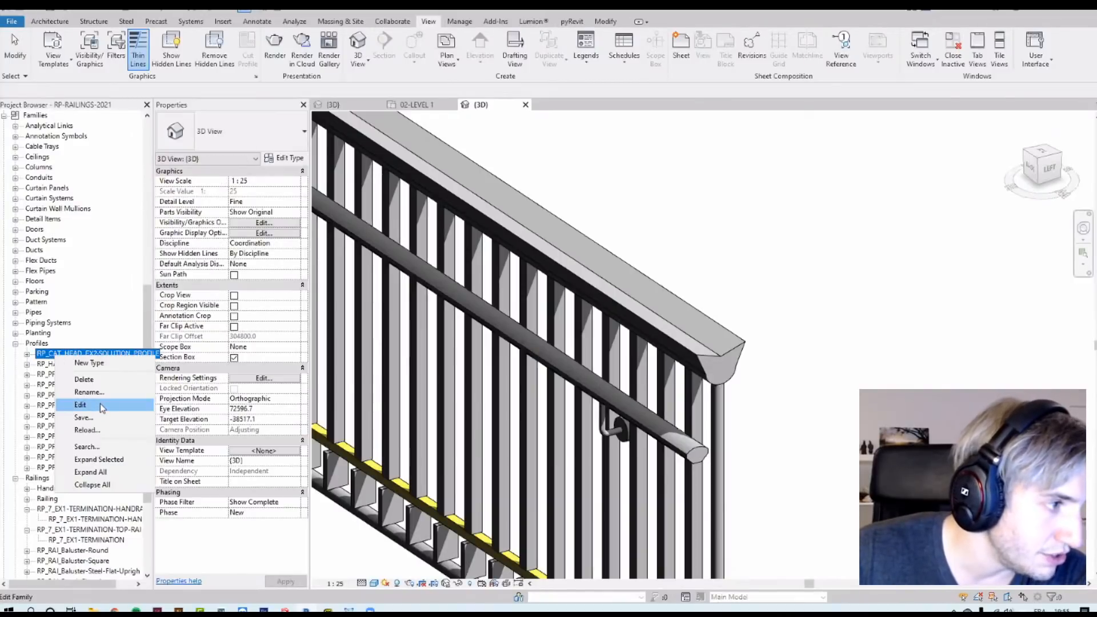
pyautogui.click(101, 406)
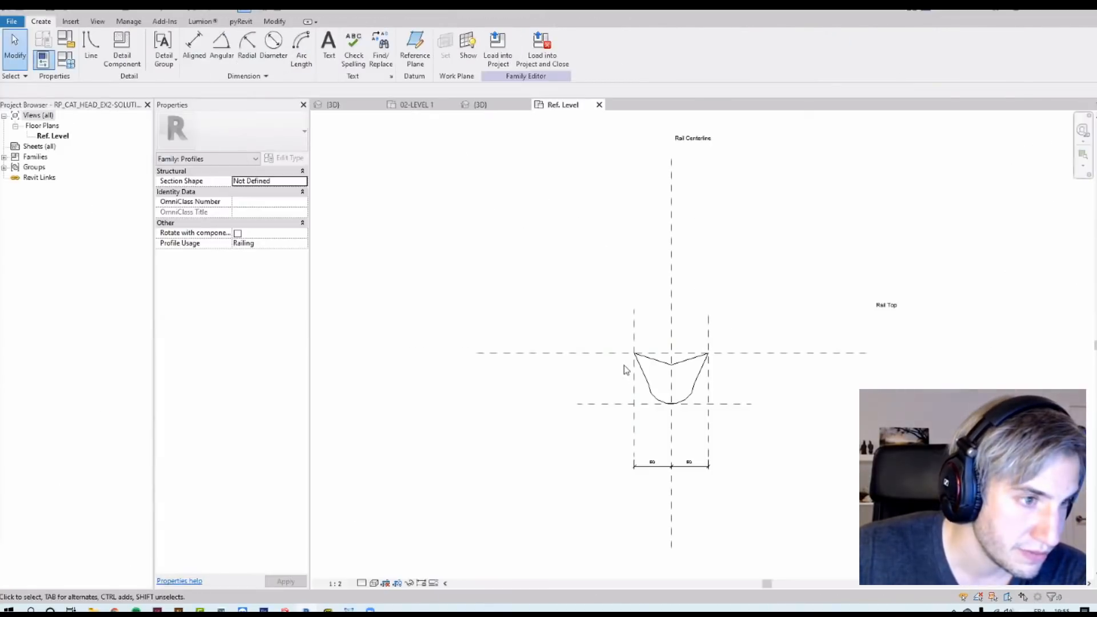
pyautogui.scroll(2, 624, 369)
pyautogui.scroll(-1, 625, 369)
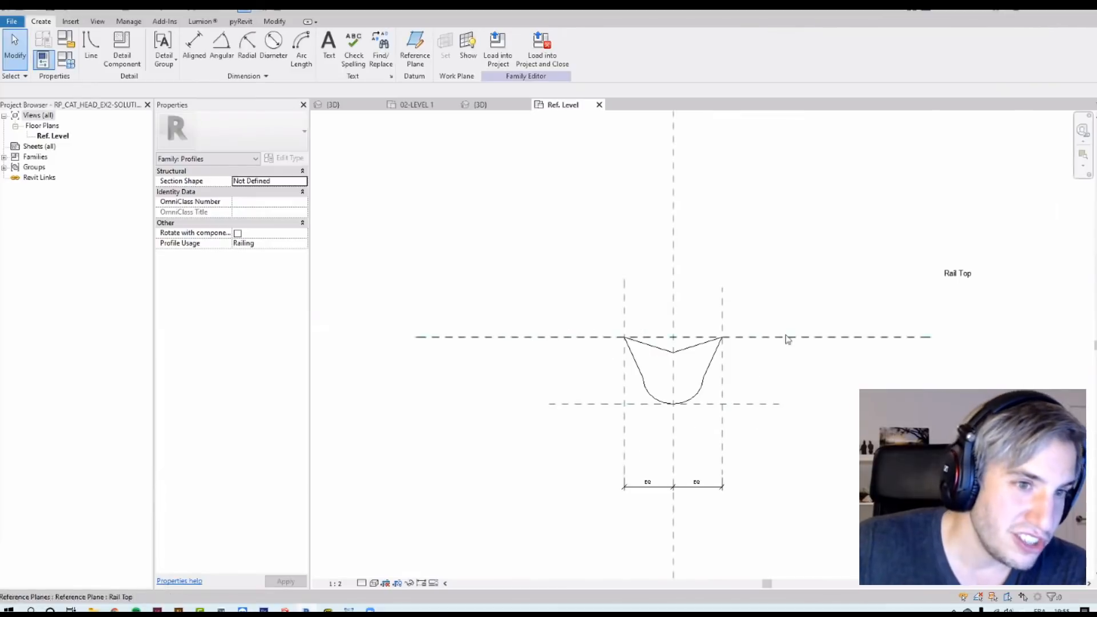
pyautogui.click(880, 337)
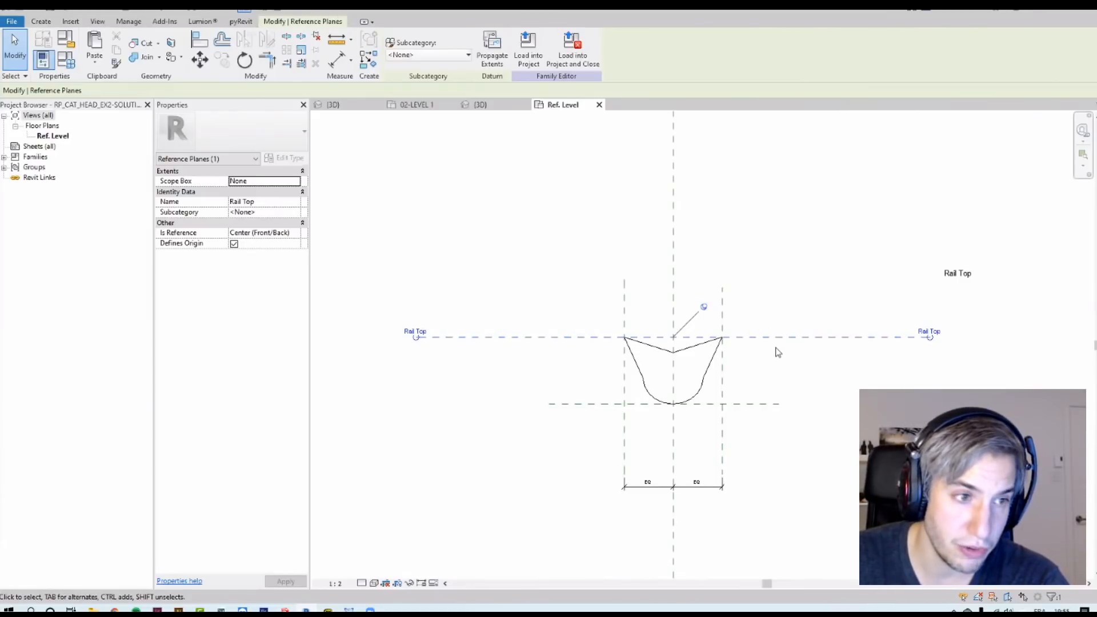
pyautogui.scroll(2, 688, 365)
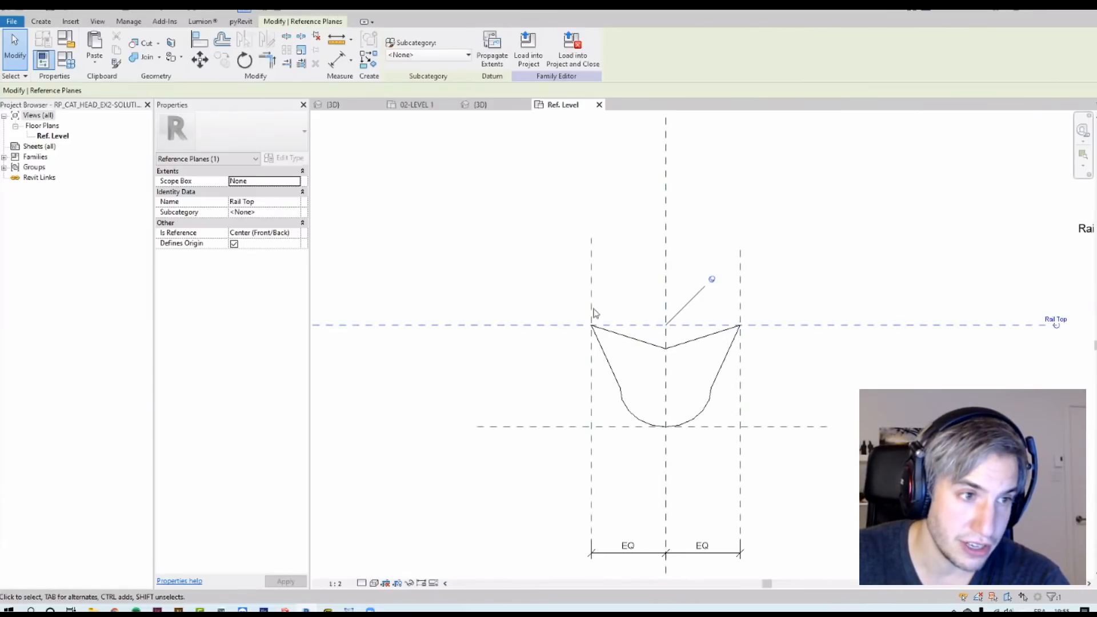
pyautogui.scroll(5, 784, 338)
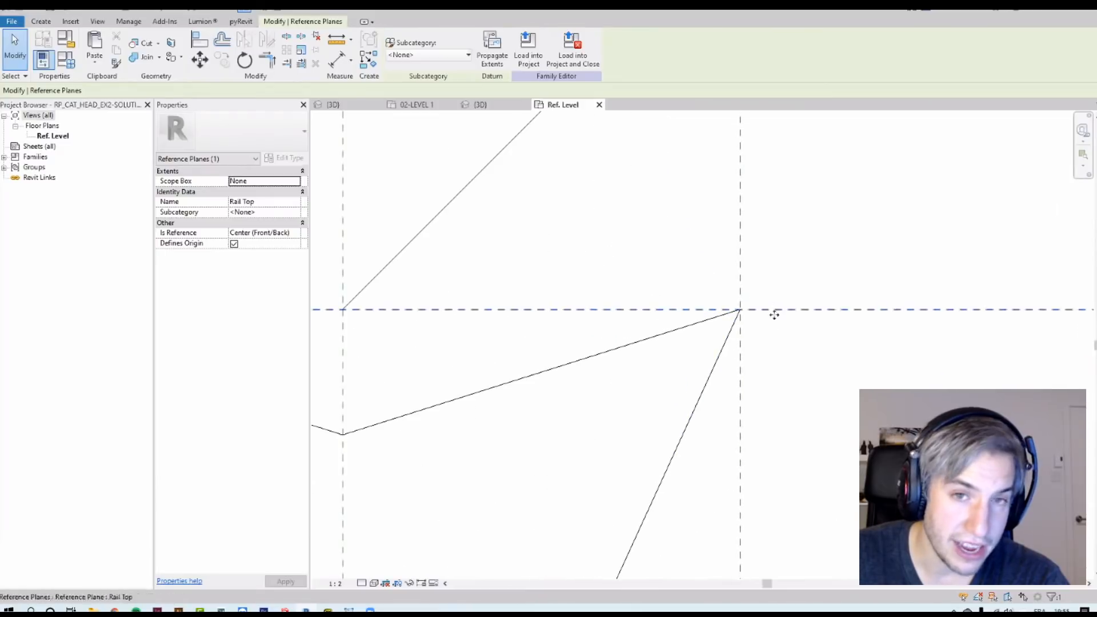
pyautogui.scroll(-4, 820, 305)
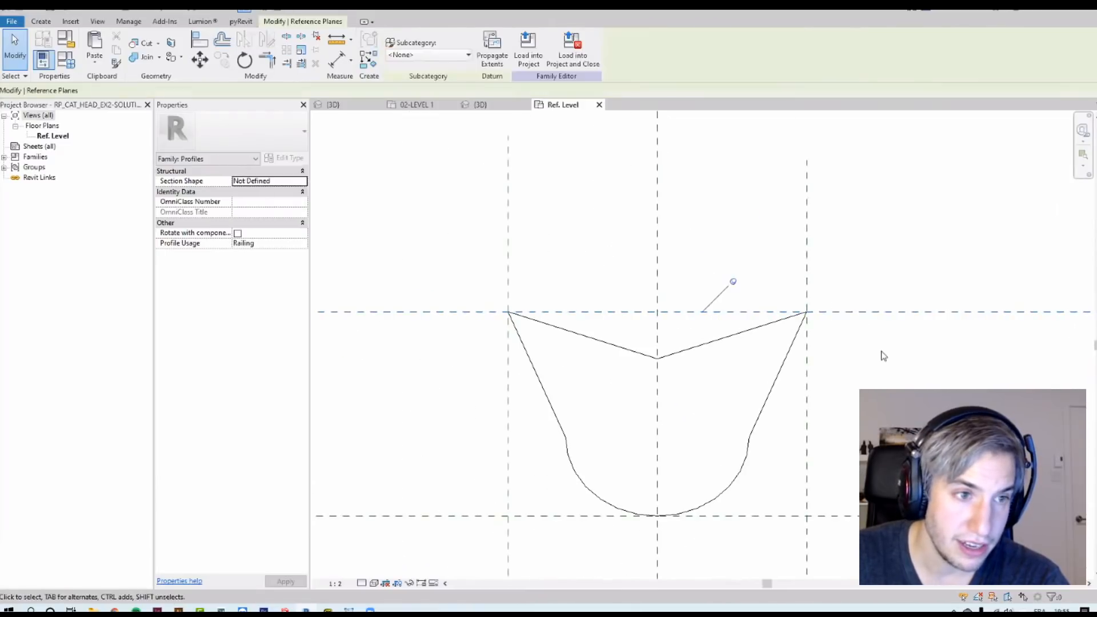
pyautogui.scroll(-3, 853, 311)
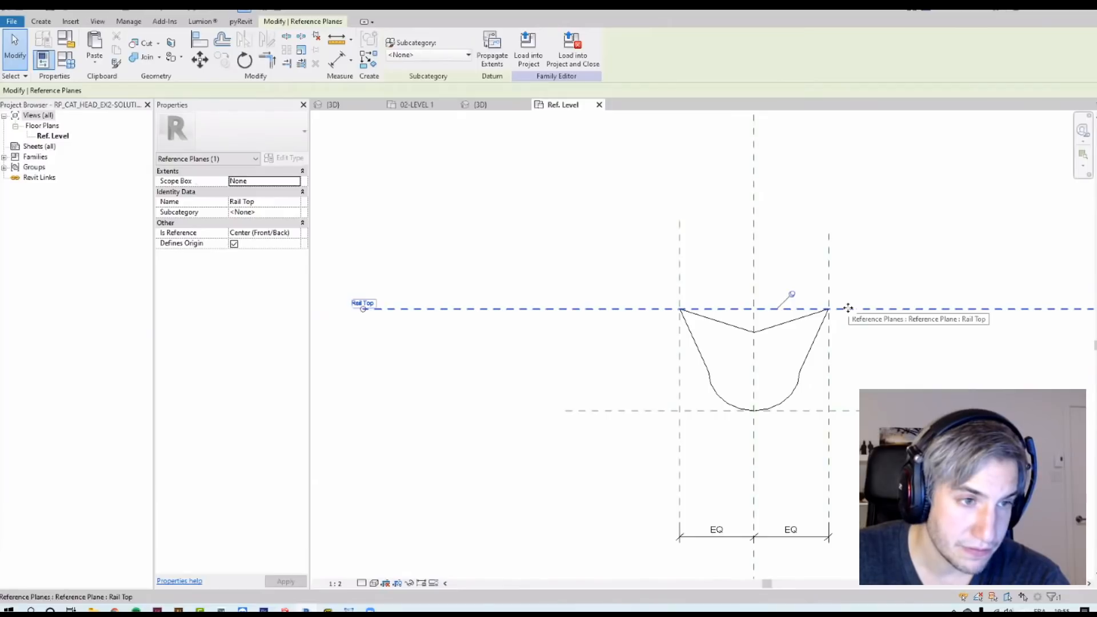
pyautogui.click(750, 278)
pyautogui.moveTo(743, 283); pyautogui.dragTo(670, 312, button='middle')
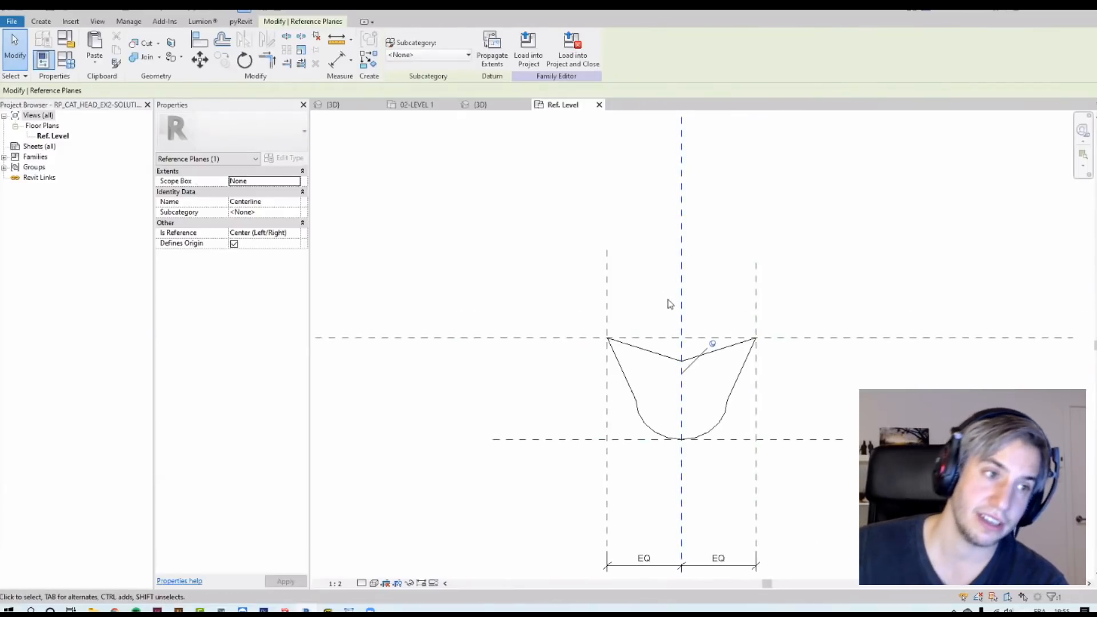
pyautogui.click(795, 227)
pyautogui.click(599, 105)
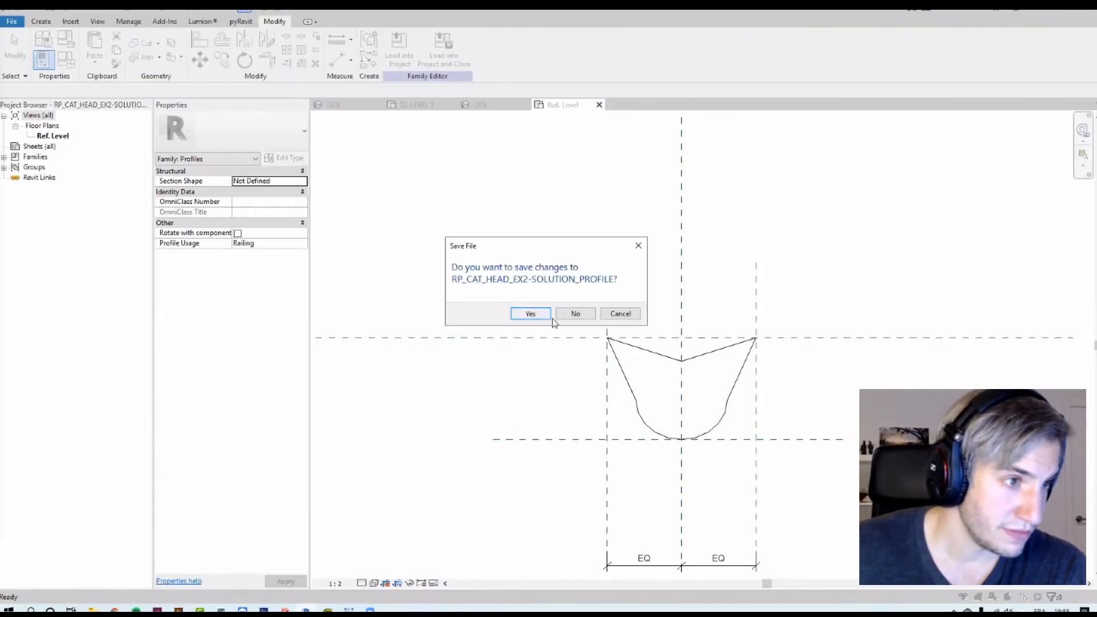
pyautogui.click(572, 314)
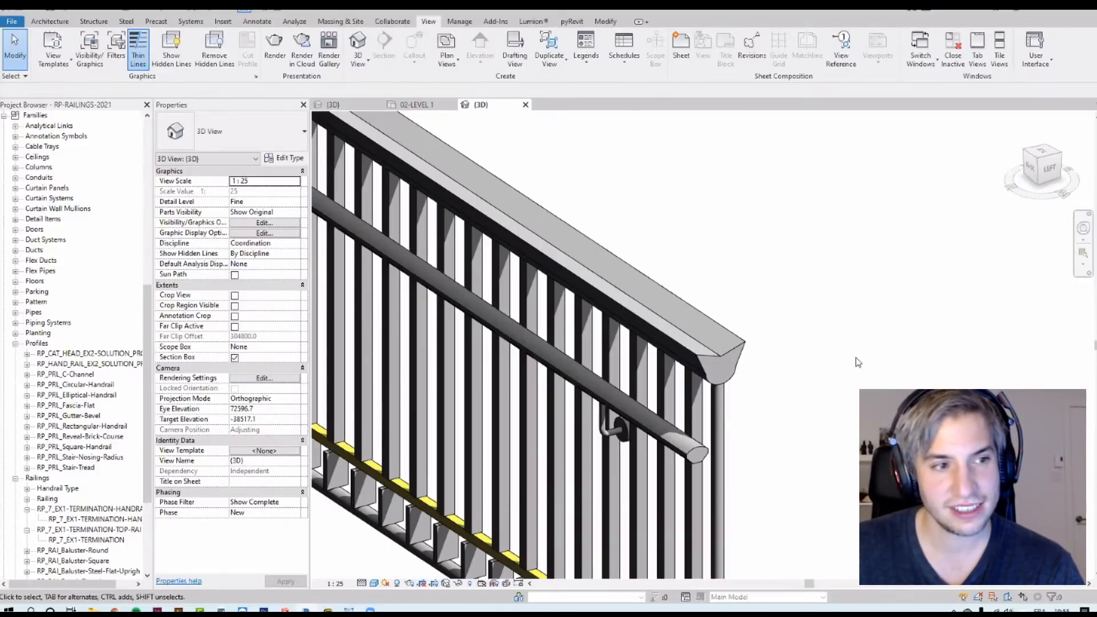
# Step: Orbit and zoom around the completed railing to inspect the top rail and handrail profiles up close
pyautogui.moveTo(855, 380); pyautogui.dragTo(859, 313, button='middle')
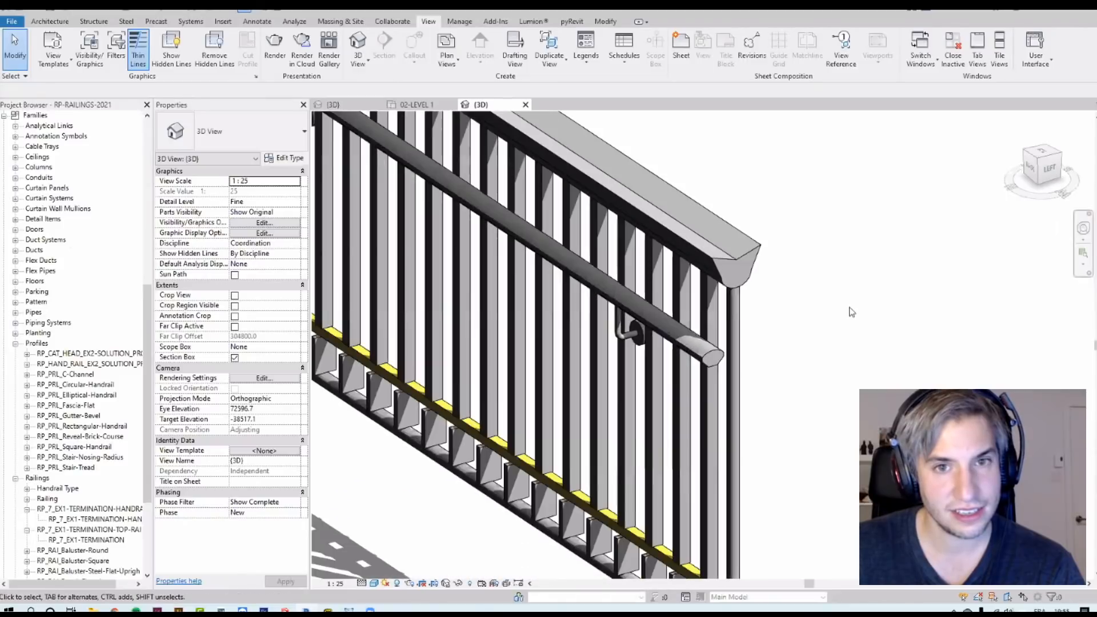
pyautogui.click(744, 286)
pyautogui.scroll(-5, 742, 279)
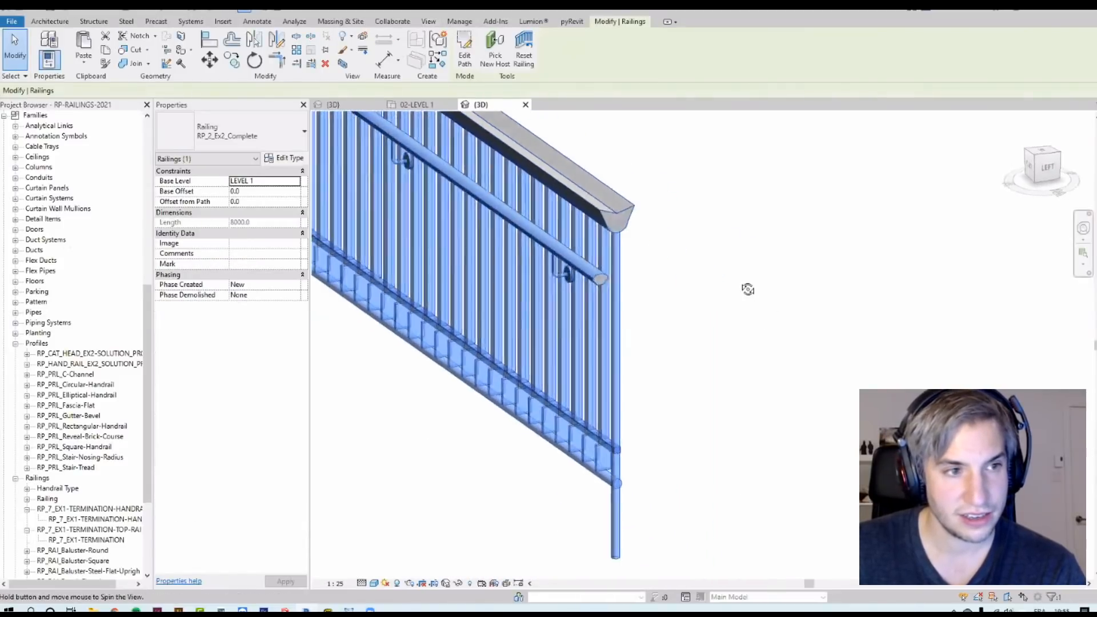
pyautogui.scroll(4, 738, 326)
pyautogui.keyDown('shift'); pyautogui.moveTo(739, 327); pyautogui.dragTo(863, 171, button='middle'); pyautogui.keyUp('shift')
pyautogui.click(863, 171)
pyautogui.scroll(3, 864, 171)
pyautogui.scroll(4, 877, 286)
pyautogui.moveTo(868, 269); pyautogui.dragTo(886, 384, button='middle')
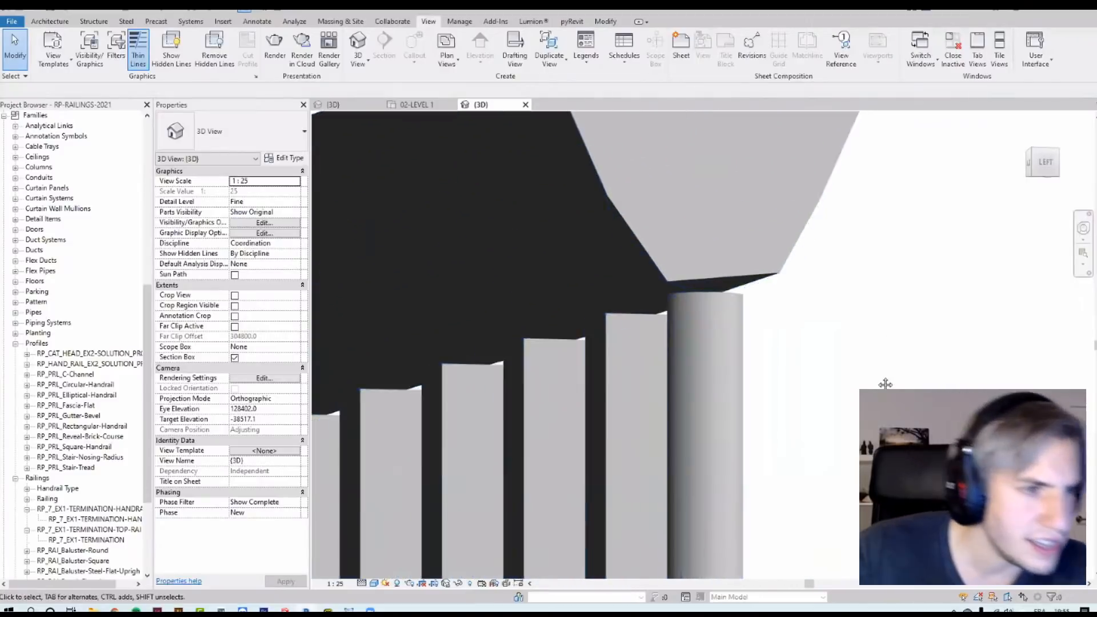
pyautogui.scroll(3, 661, 356)
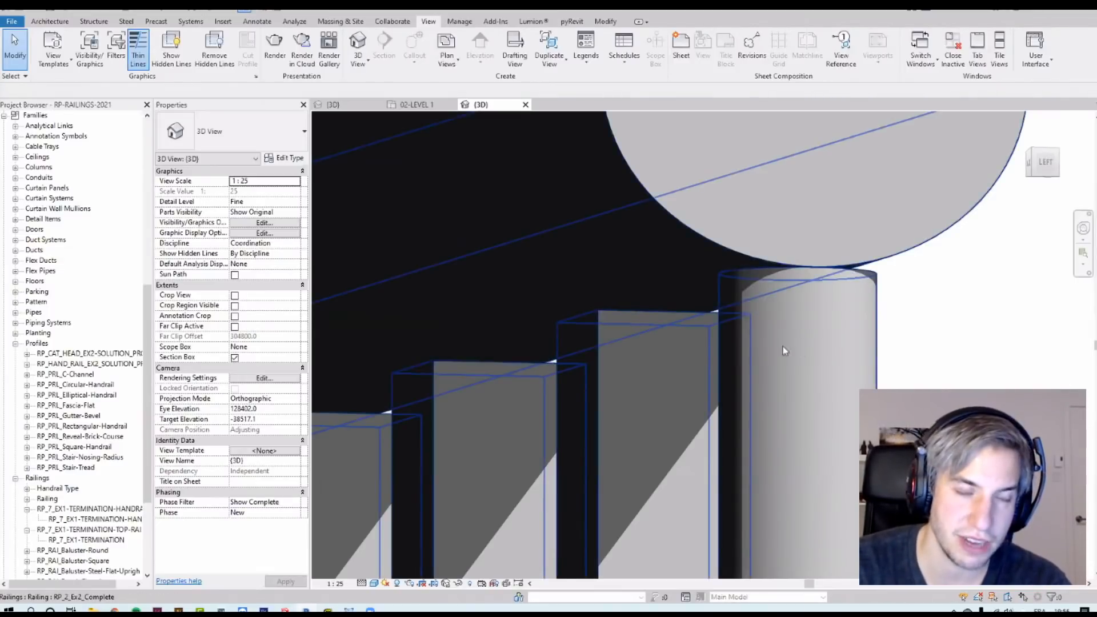
pyautogui.scroll(-7, 805, 337)
pyautogui.keyDown('shift'); pyautogui.moveTo(875, 268); pyautogui.dragTo(891, 314, button='middle'); pyautogui.keyUp('shift')
pyautogui.scroll(-2, 871, 242)
pyautogui.scroll(2, 891, 313)
pyautogui.moveTo(908, 403); pyautogui.dragTo(848, 264, button='middle')
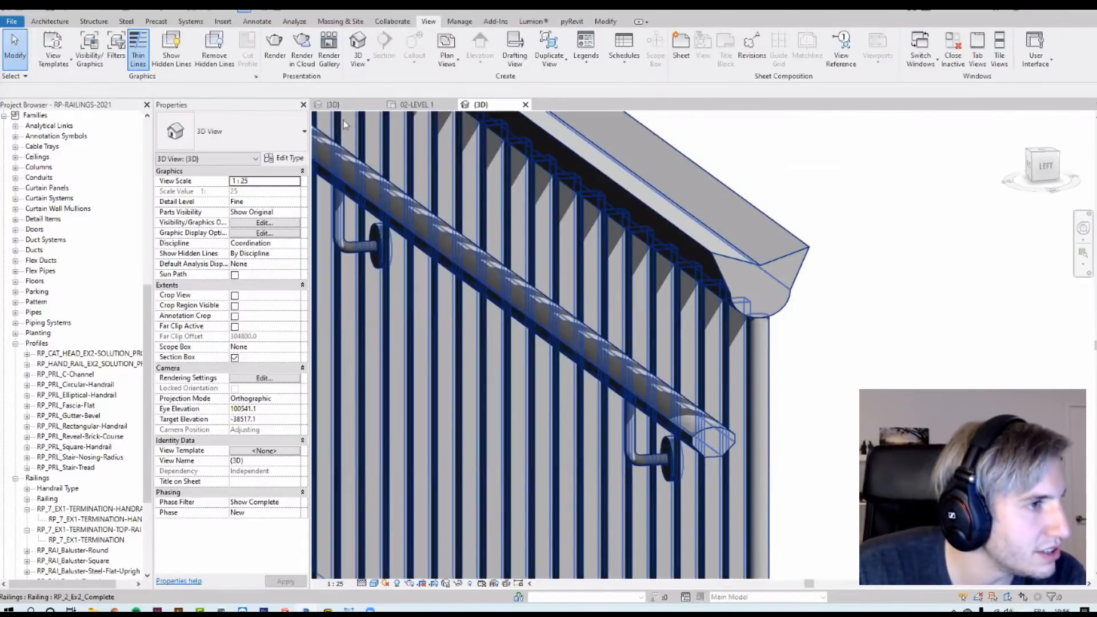
# Step: Return to the 02-LEVEL 1 plan and review the Default Join and Terminations exercise instructions
pyautogui.click(412, 104)
pyautogui.scroll(-5, 753, 390)
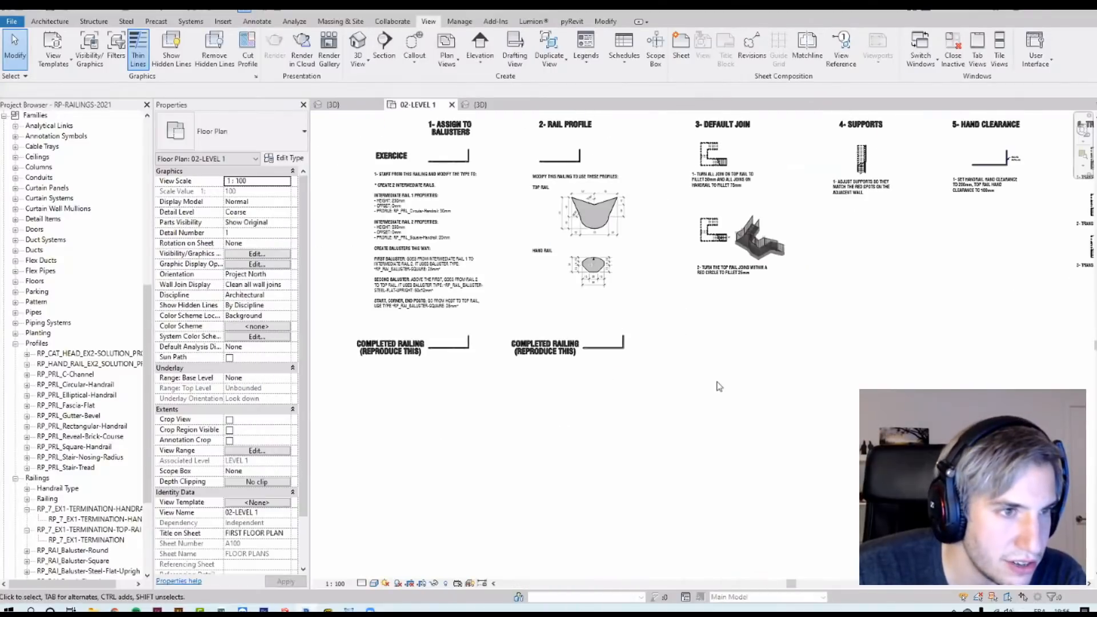
pyautogui.scroll(6, 753, 391)
pyautogui.scroll(-5, 753, 391)
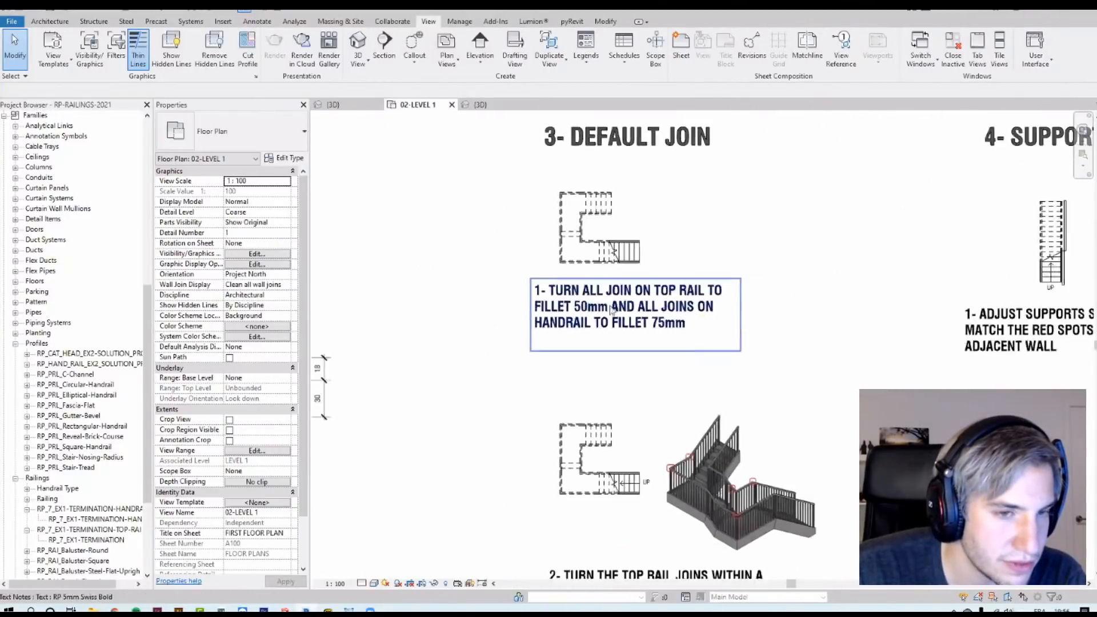
pyautogui.moveTo(757, 382); pyautogui.dragTo(317, 358, button='middle')
pyautogui.scroll(3, 764, 336)
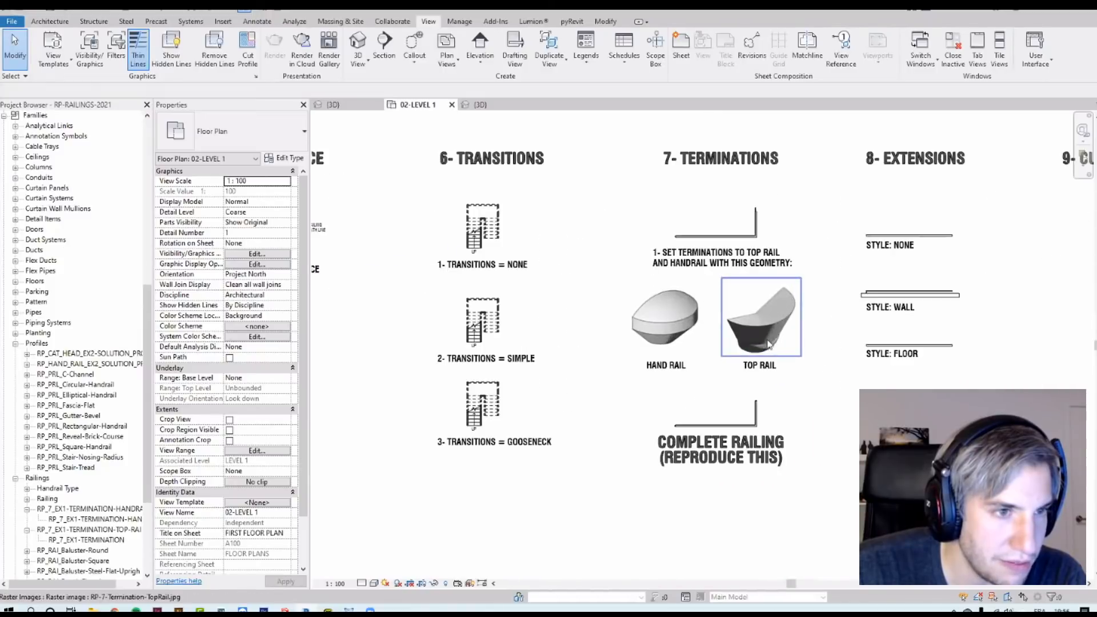
pyautogui.scroll(2, 649, 321)
pyautogui.moveTo(680, 268); pyautogui.dragTo(666, 465, button='middle')
pyautogui.moveTo(688, 364); pyautogui.dragTo(670, 420, button='middle')
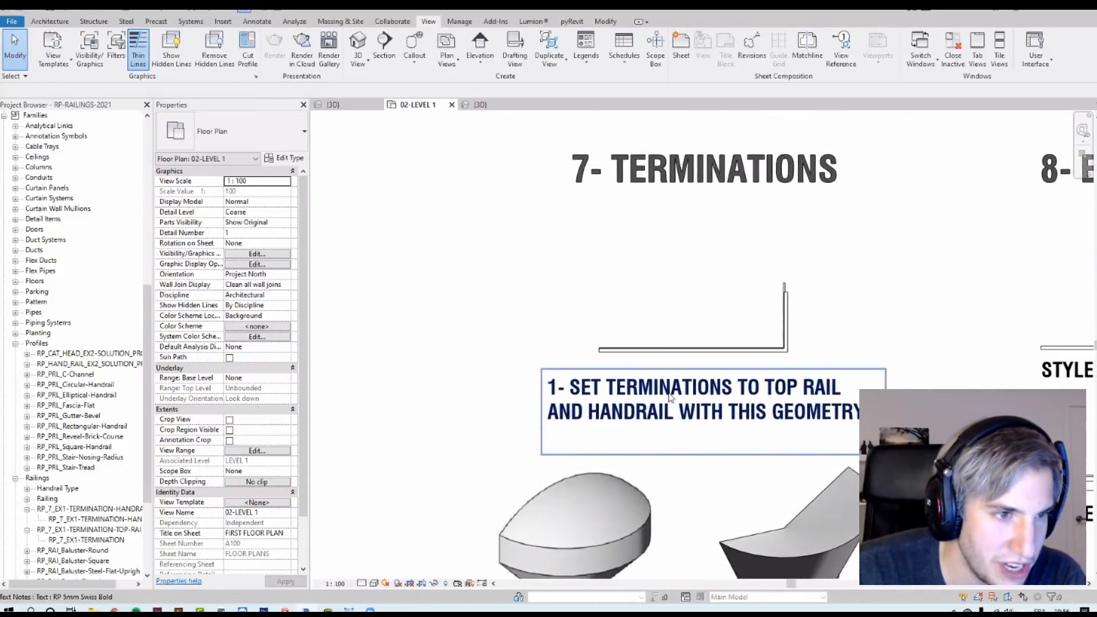
# Step: Select the Terminations exercise railing and open it in the 3D view
pyautogui.click(786, 318)
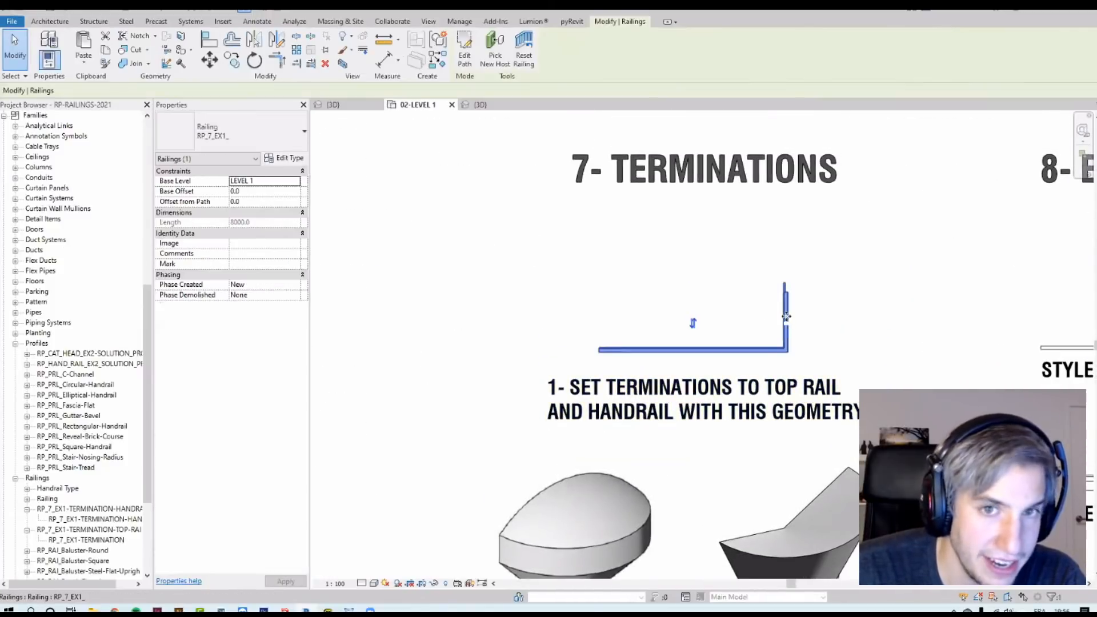
pyautogui.moveTo(859, 530); pyautogui.dragTo(759, 285, button='middle')
pyautogui.scroll(-3, 760, 284)
pyautogui.click(480, 104)
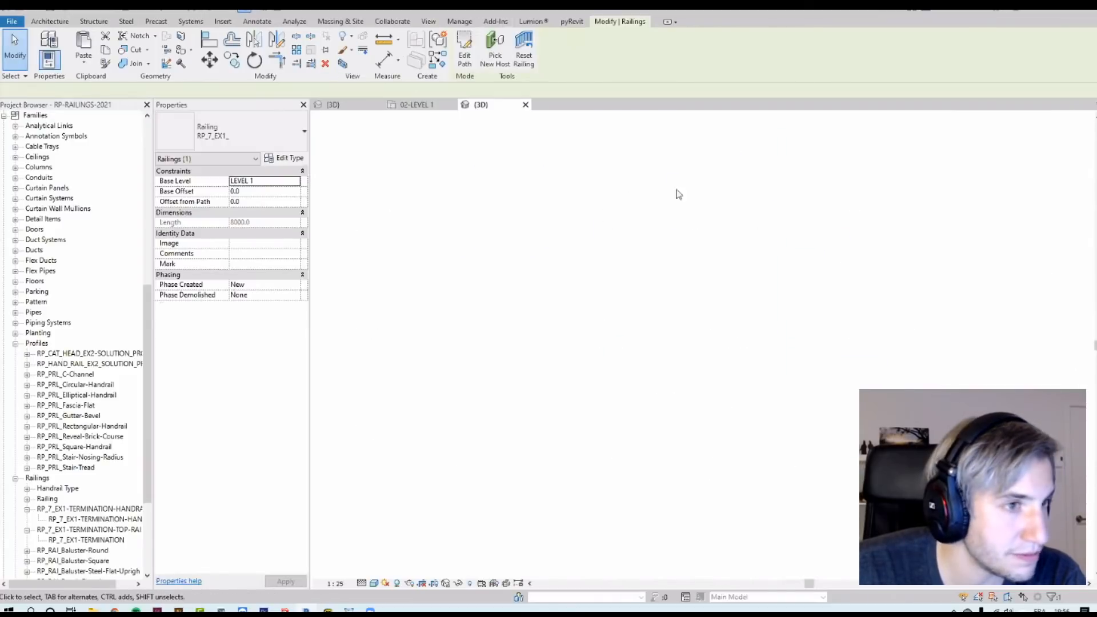
pyautogui.scroll(5, 610, 365)
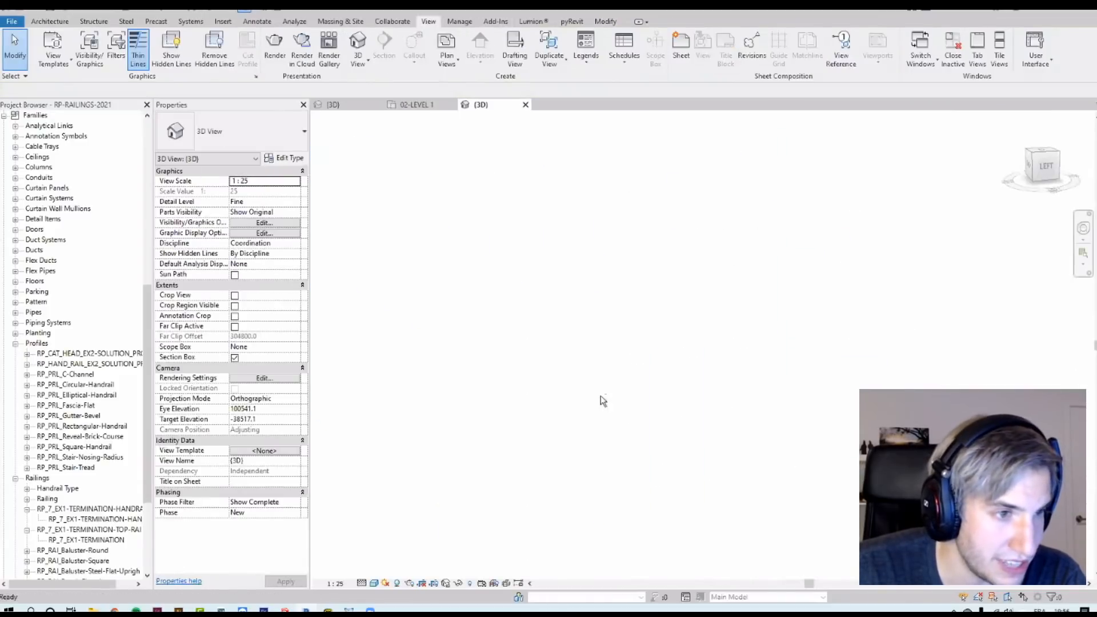
# Step: Zoom into the railing ends in 3D and compare them with the termination instructions in the 02-LEVEL 1 plan
pyautogui.scroll(4, 575, 371)
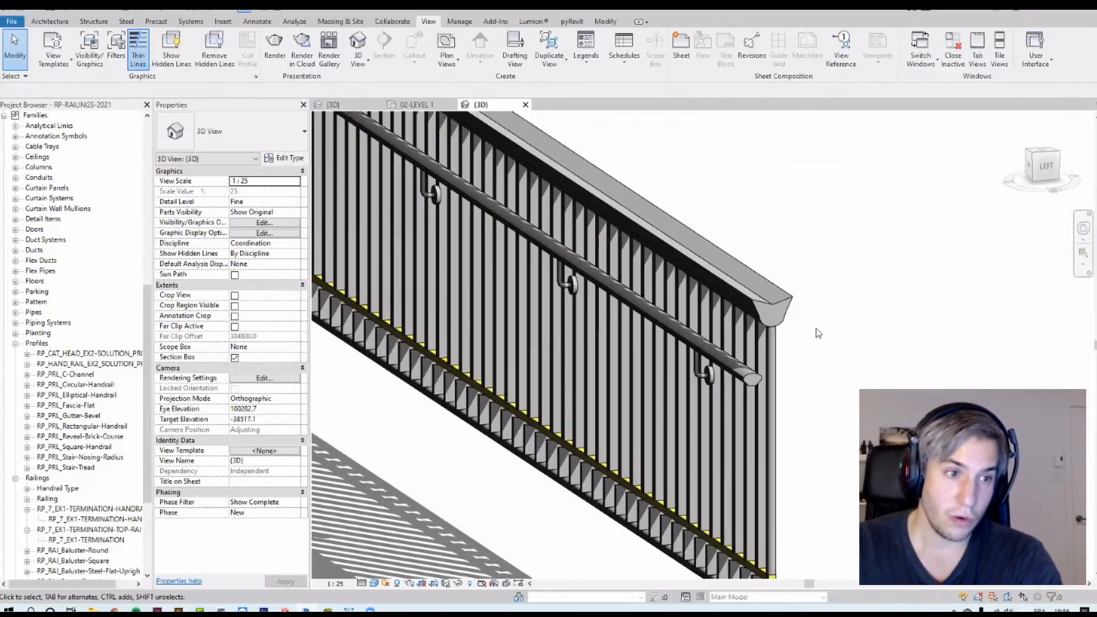
pyautogui.scroll(4, 813, 355)
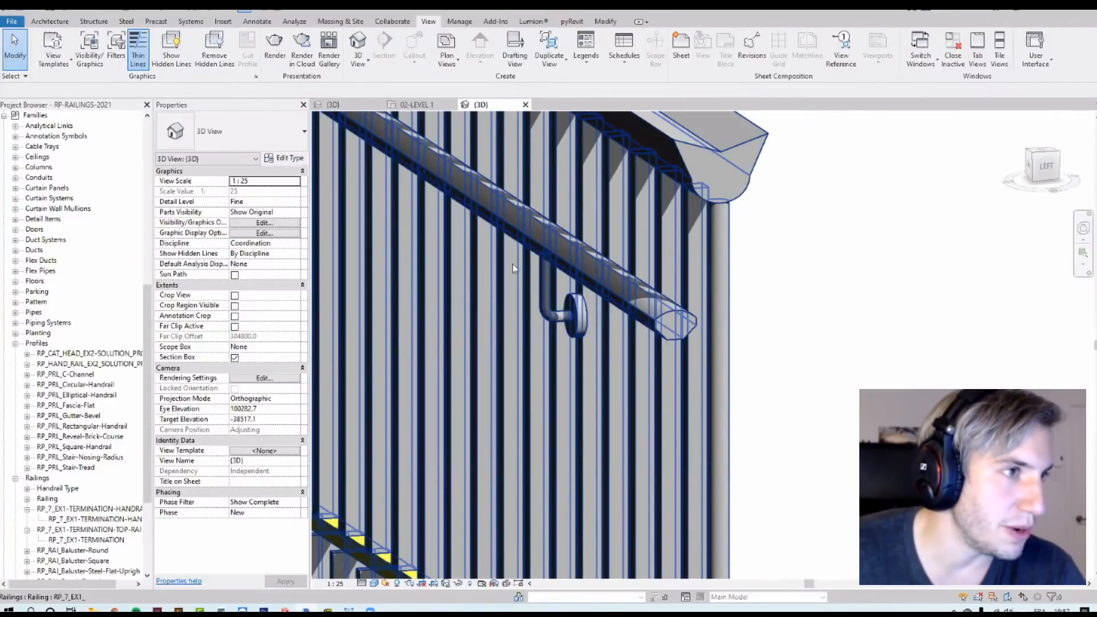
pyautogui.click(415, 105)
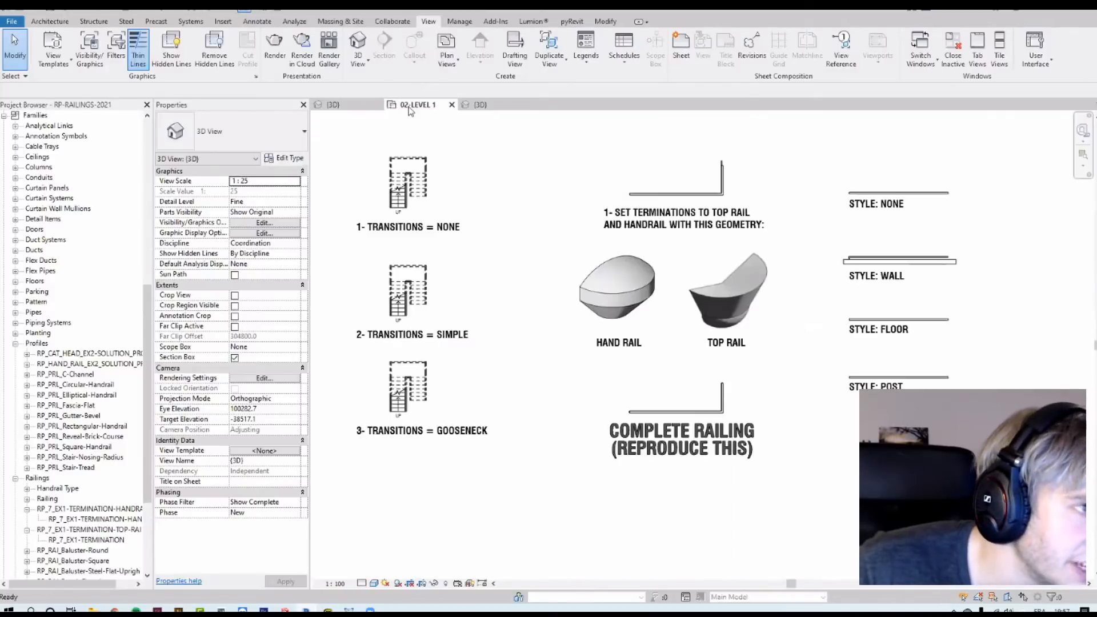
pyautogui.click(709, 412)
pyautogui.scroll(-2, 708, 411)
pyautogui.scroll(5, 709, 412)
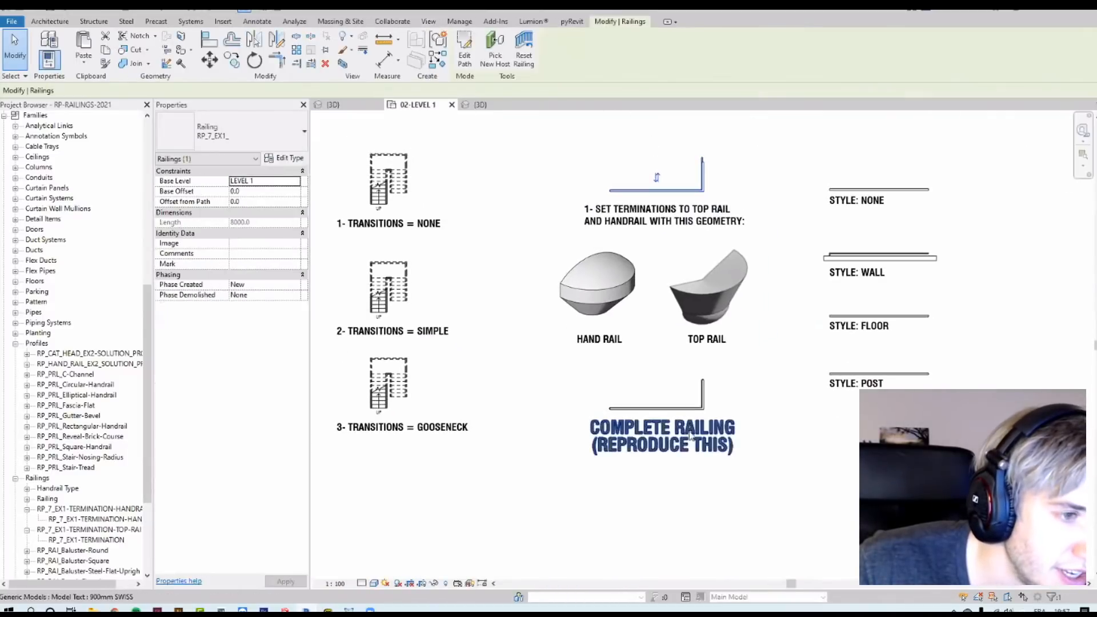
pyautogui.click(347, 64)
pyautogui.click(917, 380)
pyautogui.scroll(8, 902, 355)
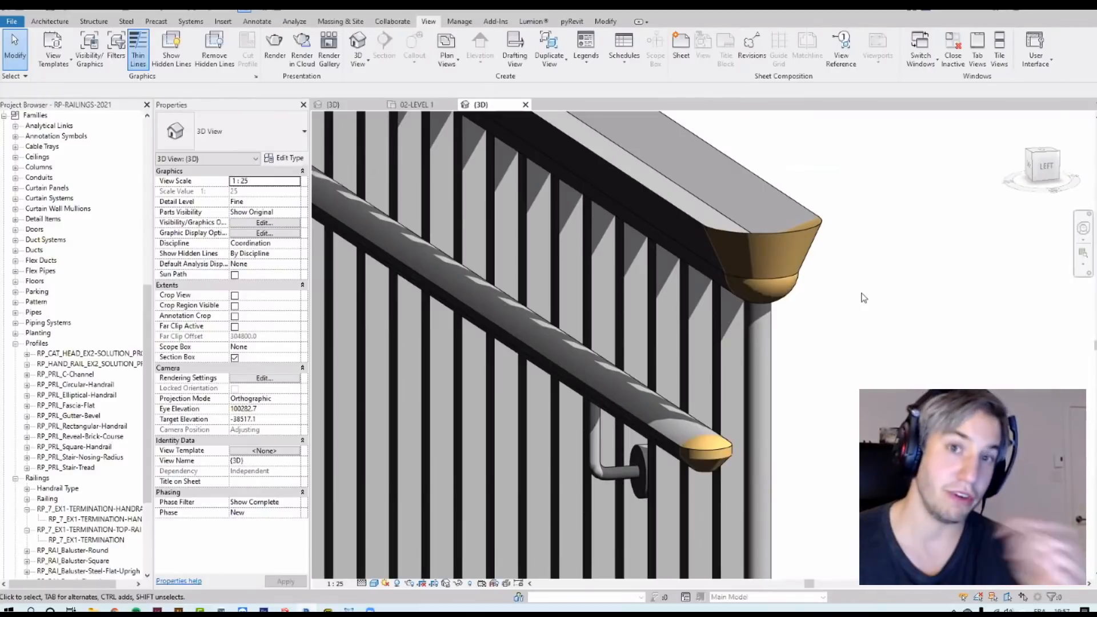
pyautogui.click(414, 104)
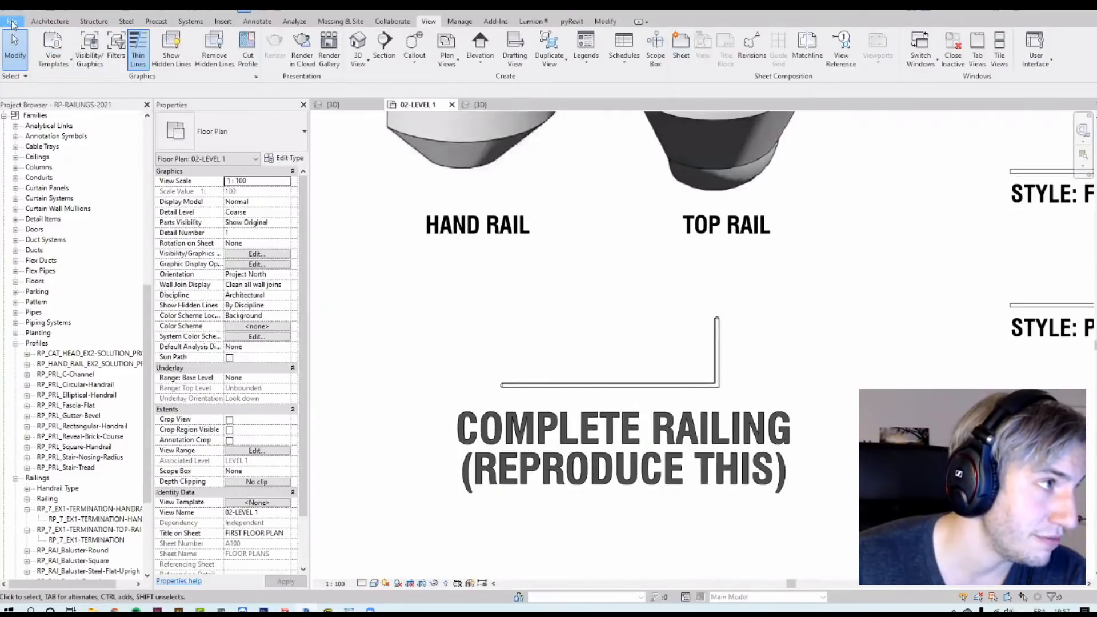
# Step: Create a new family from the Metric Railing Termination template
pyautogui.click(11, 22)
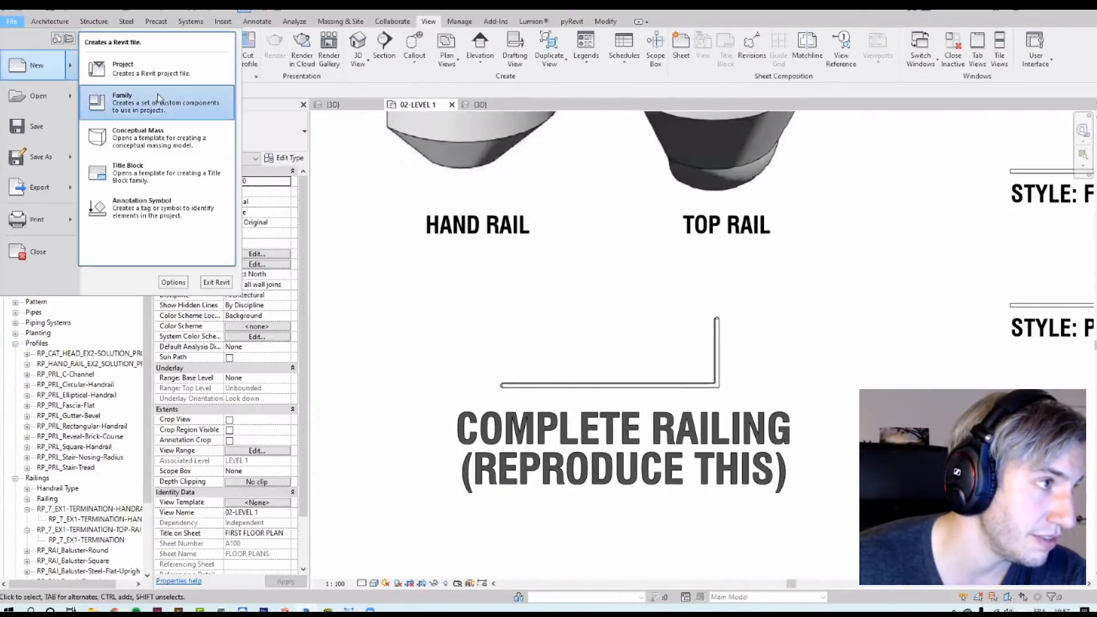
pyautogui.click(246, 131)
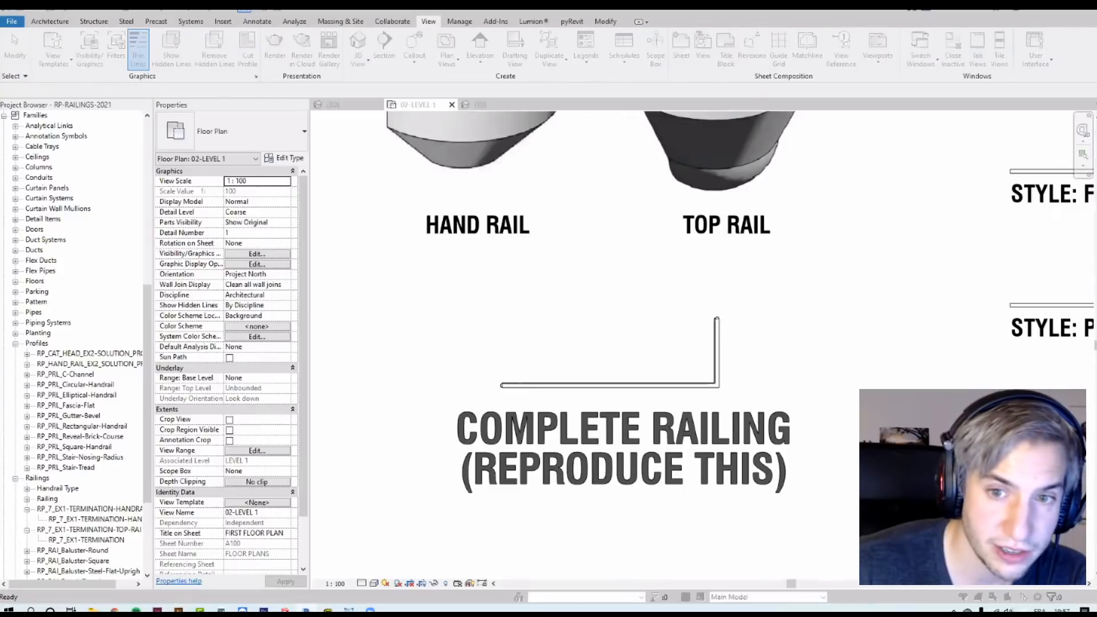
pyautogui.scroll(-5, 539, 386)
pyautogui.scroll(-5, 539, 387)
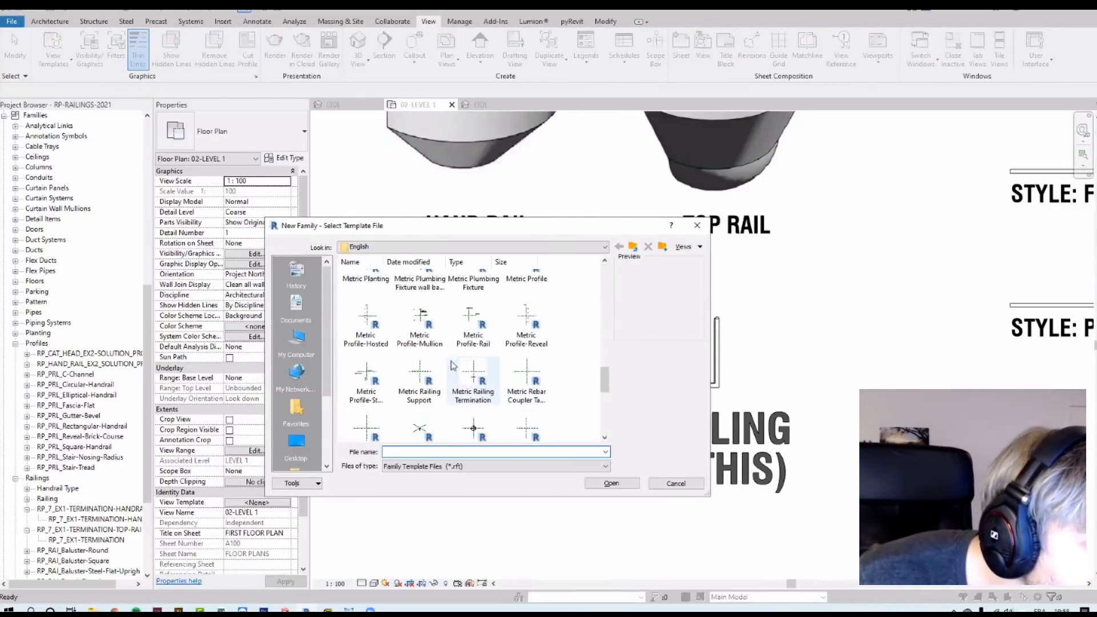
pyautogui.click(479, 372)
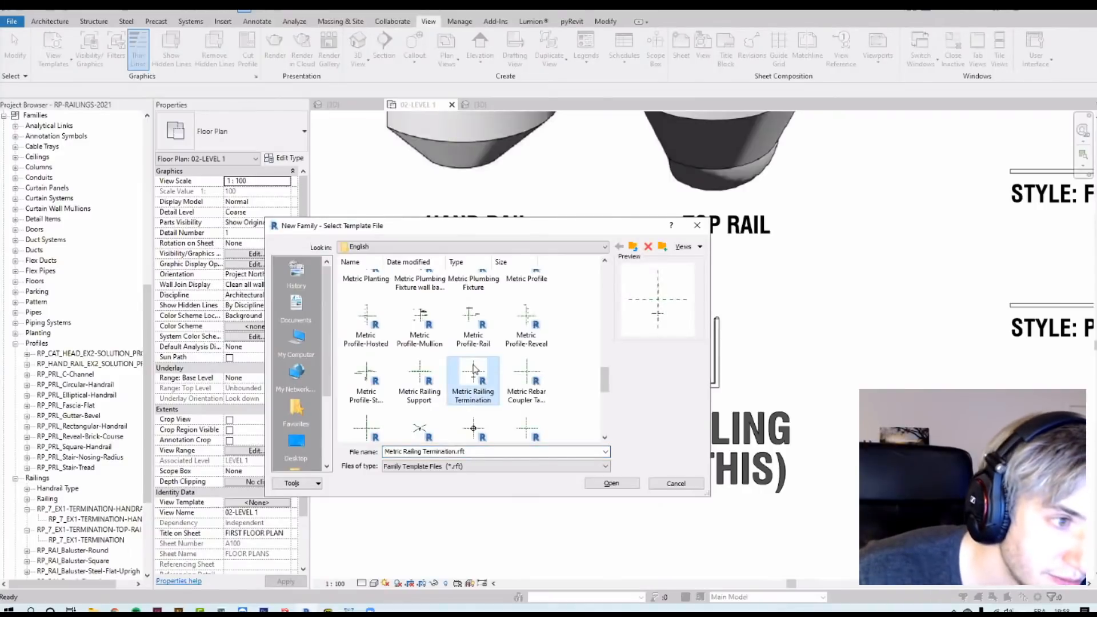
pyautogui.doubleClick(473, 371)
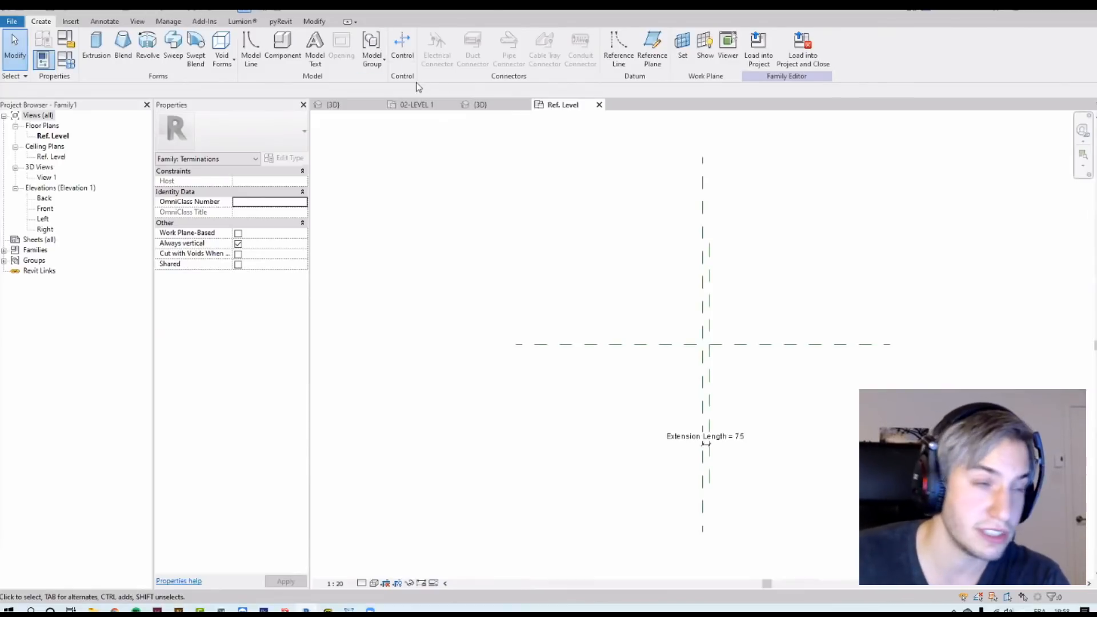
# Step: Open the RP_CAT_HEAD_EX2-SOLUTION_PROFILE profile for editing, load it into Family1 and save it
pyautogui.click(417, 106)
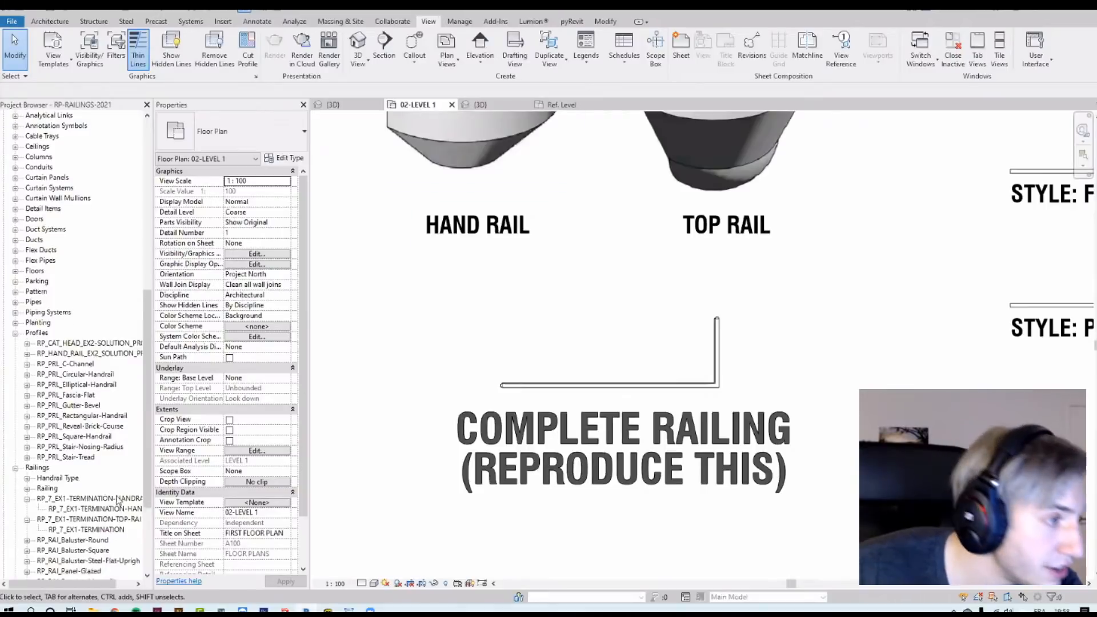
pyautogui.scroll(-3, 114, 502)
pyautogui.scroll(3, 58, 468)
pyautogui.click(65, 324)
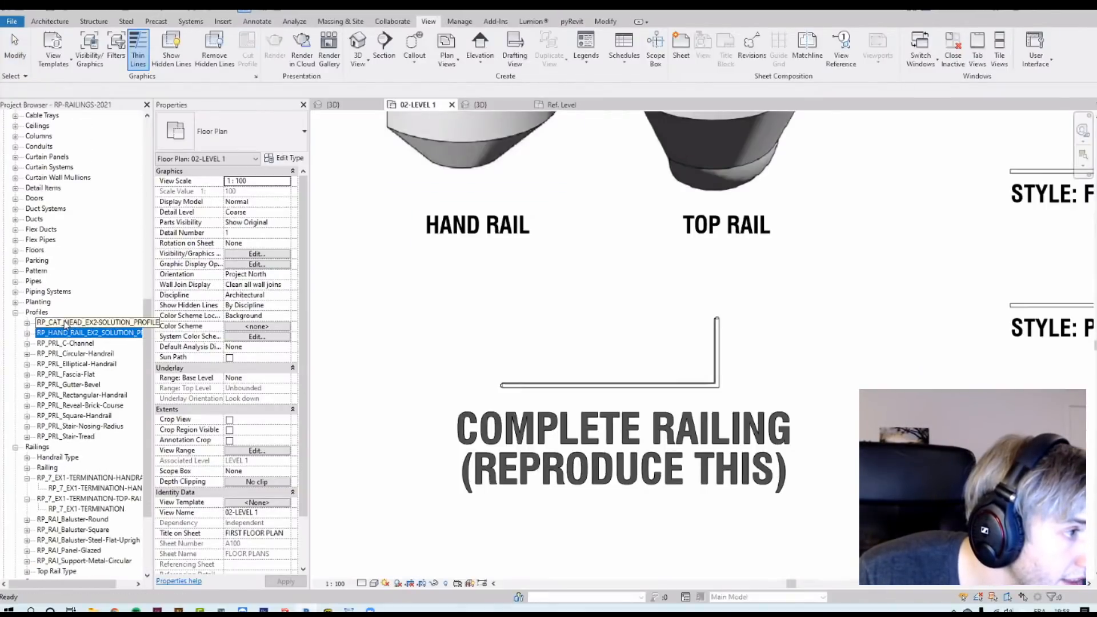
pyautogui.rightClick(67, 324)
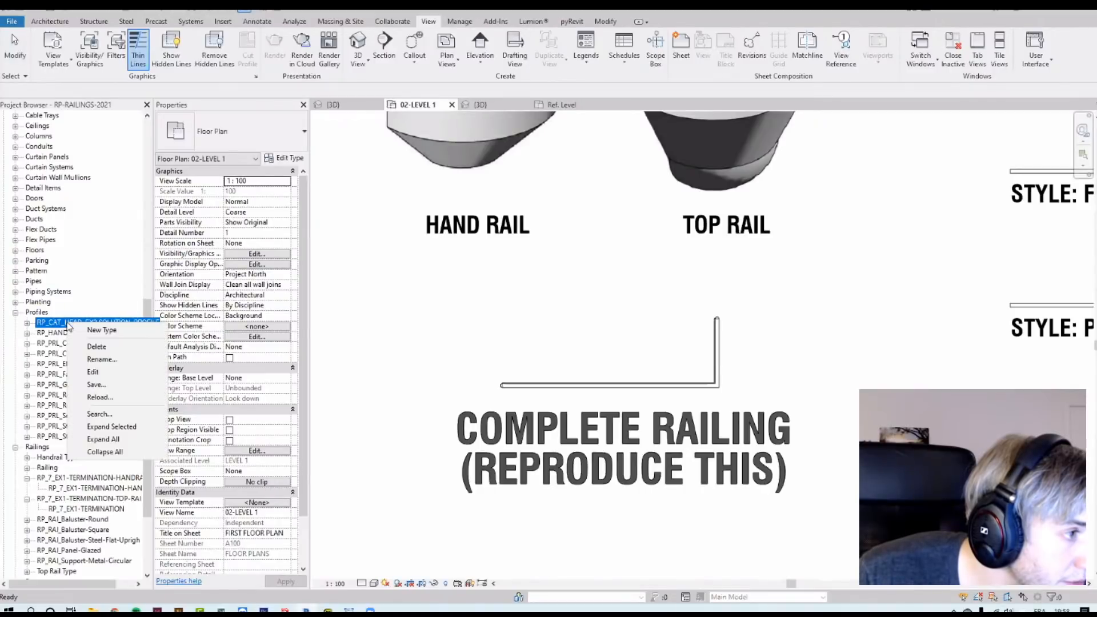
pyautogui.click(116, 373)
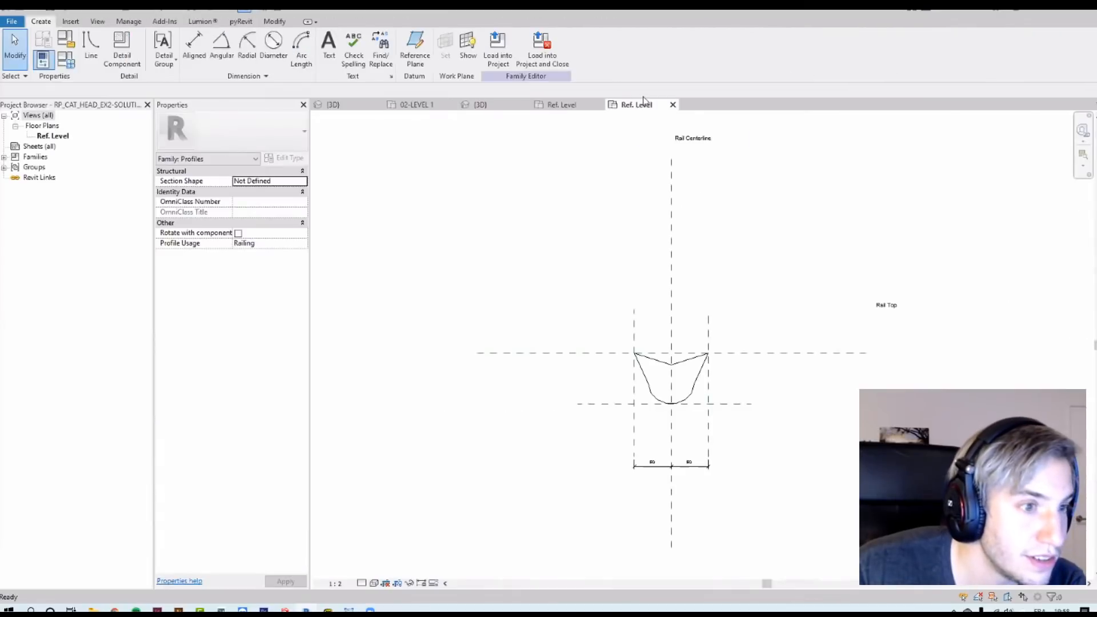
pyautogui.click(548, 55)
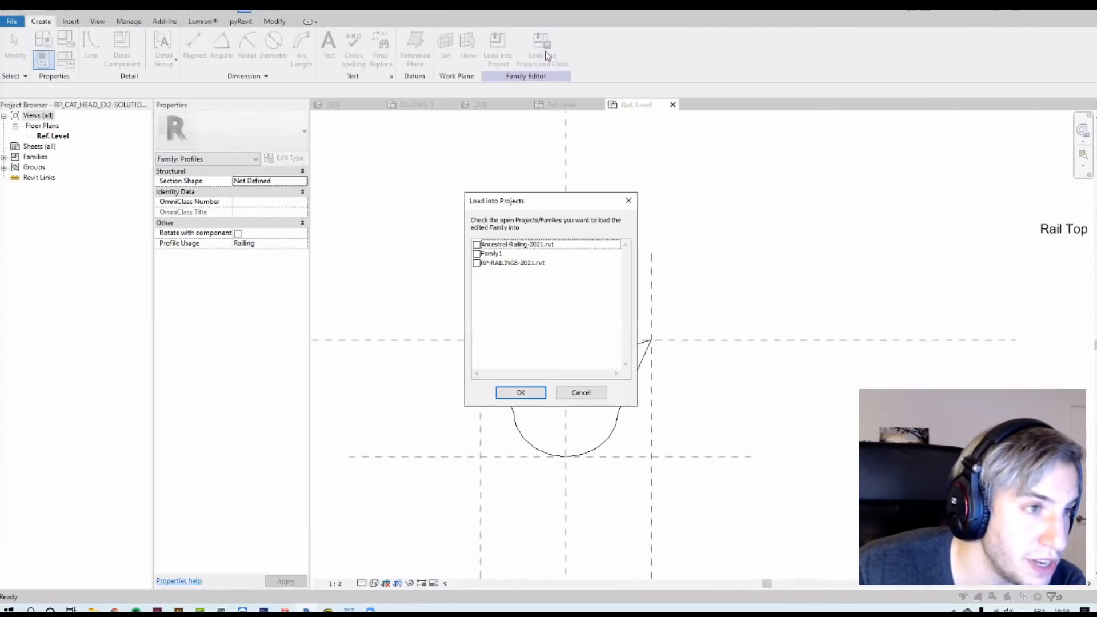
pyautogui.click(476, 254)
pyautogui.click(518, 394)
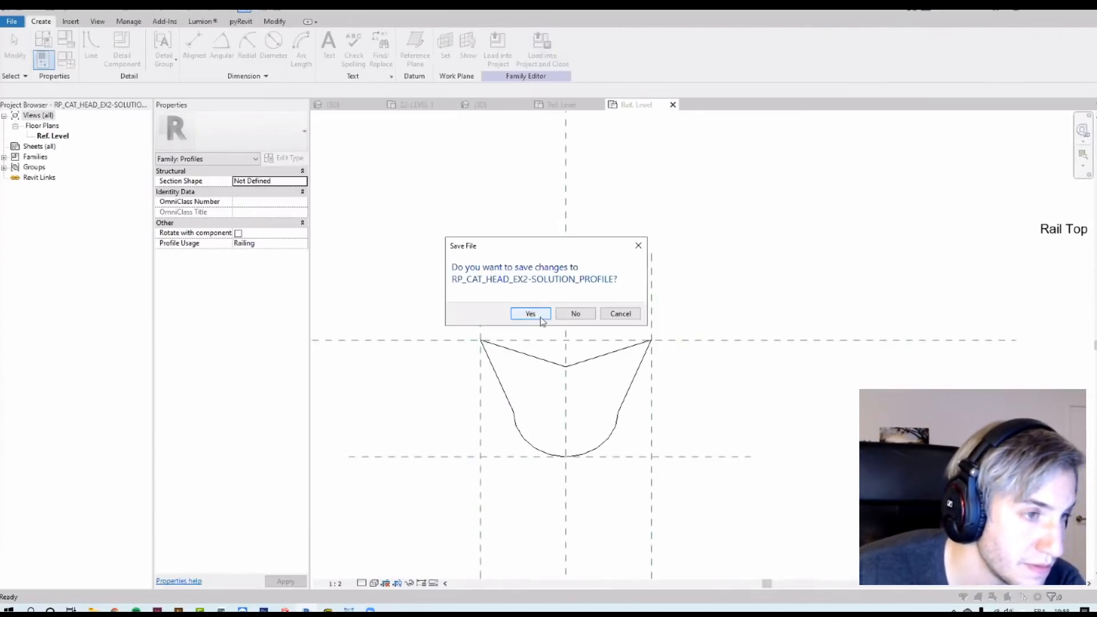
pyautogui.click(531, 316)
pyautogui.click(535, 322)
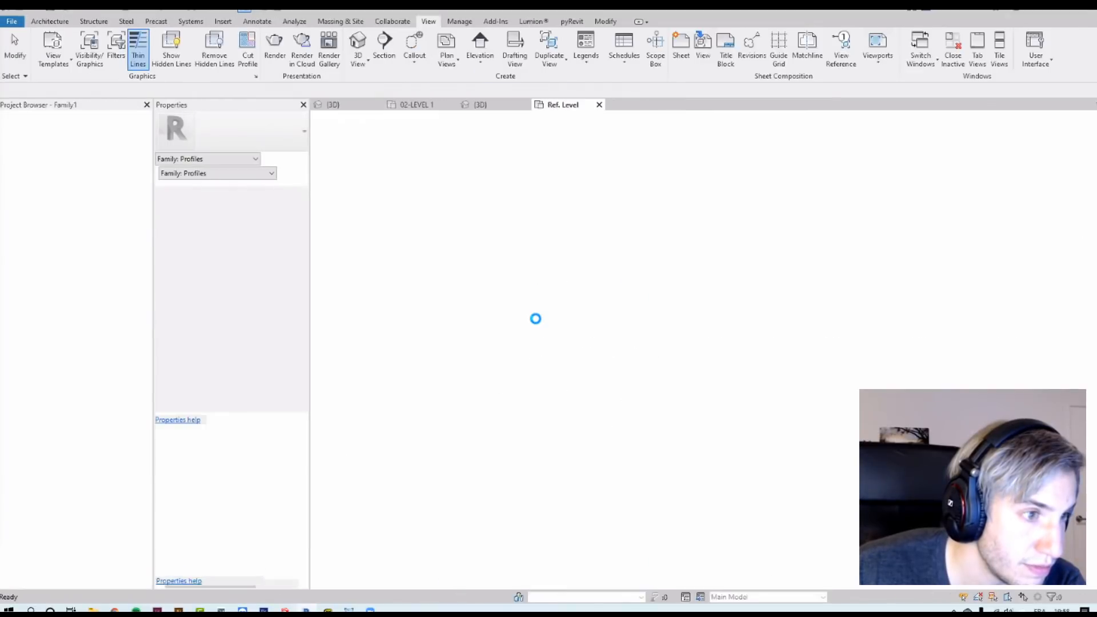
pyautogui.scroll(4, 604, 312)
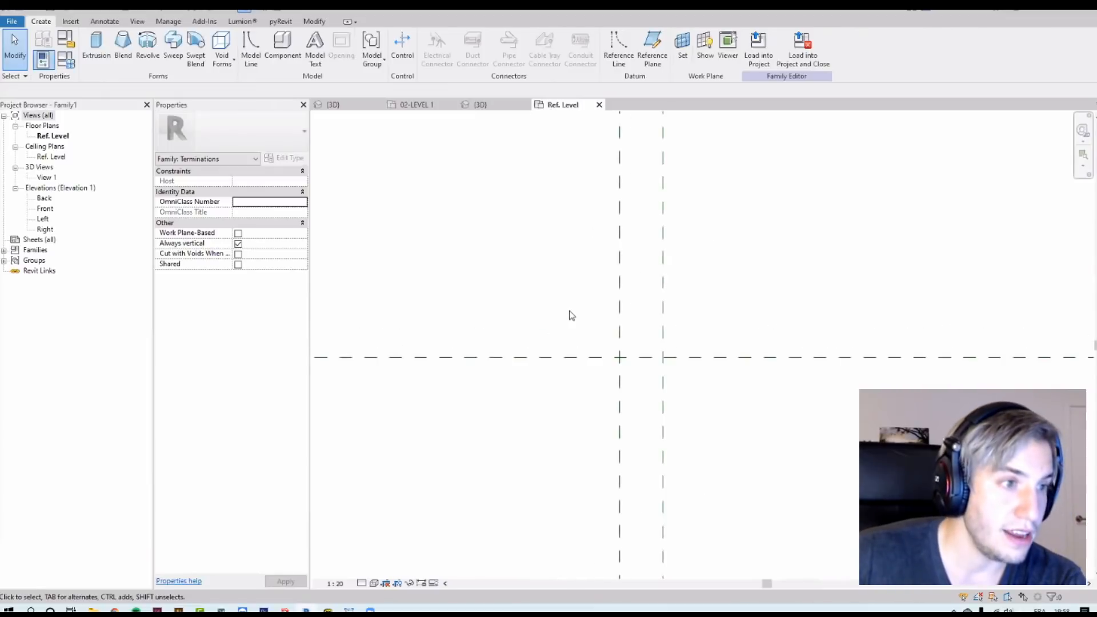
pyautogui.moveTo(555, 268); pyautogui.dragTo(513, 261, button='middle')
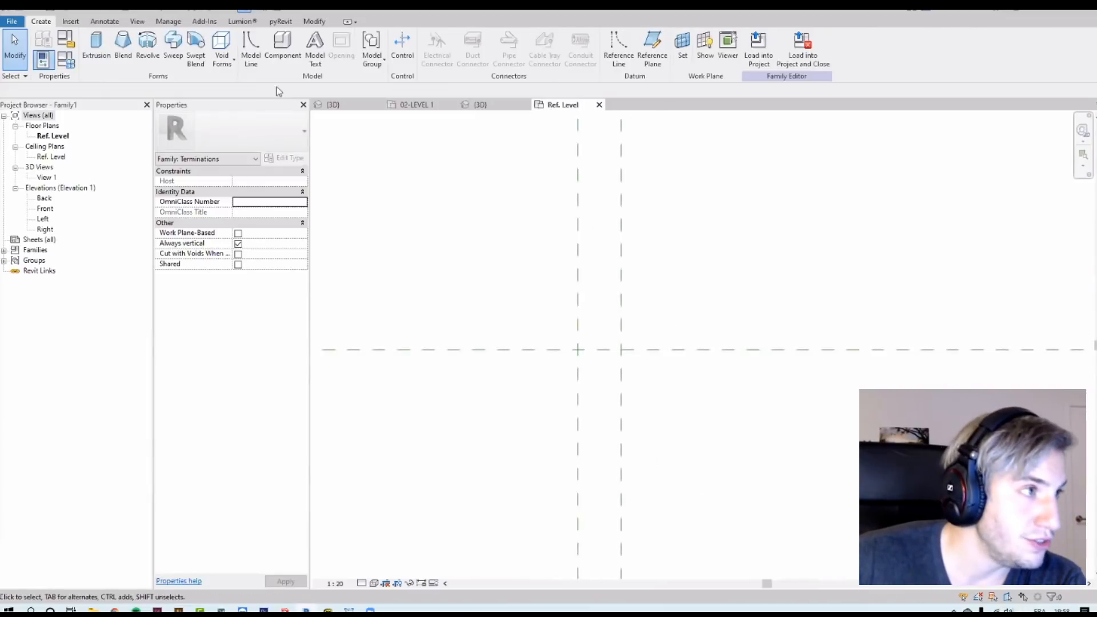
pyautogui.click(173, 44)
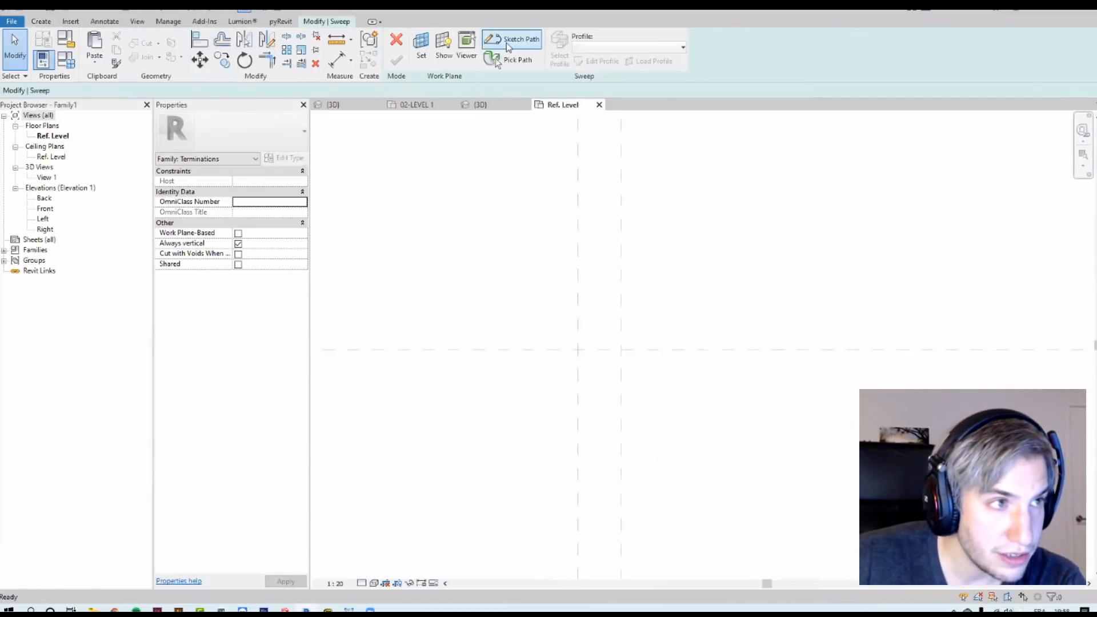
pyautogui.scroll(1, 579, 351)
pyautogui.click(577, 347)
pyautogui.click(635, 348)
pyautogui.moveTo(686, 289); pyautogui.dragTo(663, 426, button='middle')
pyautogui.scroll(-2, 634, 367)
pyautogui.press('Escape')
pyautogui.press('Escape')
pyautogui.scroll(2, 582, 440)
pyautogui.click(395, 42)
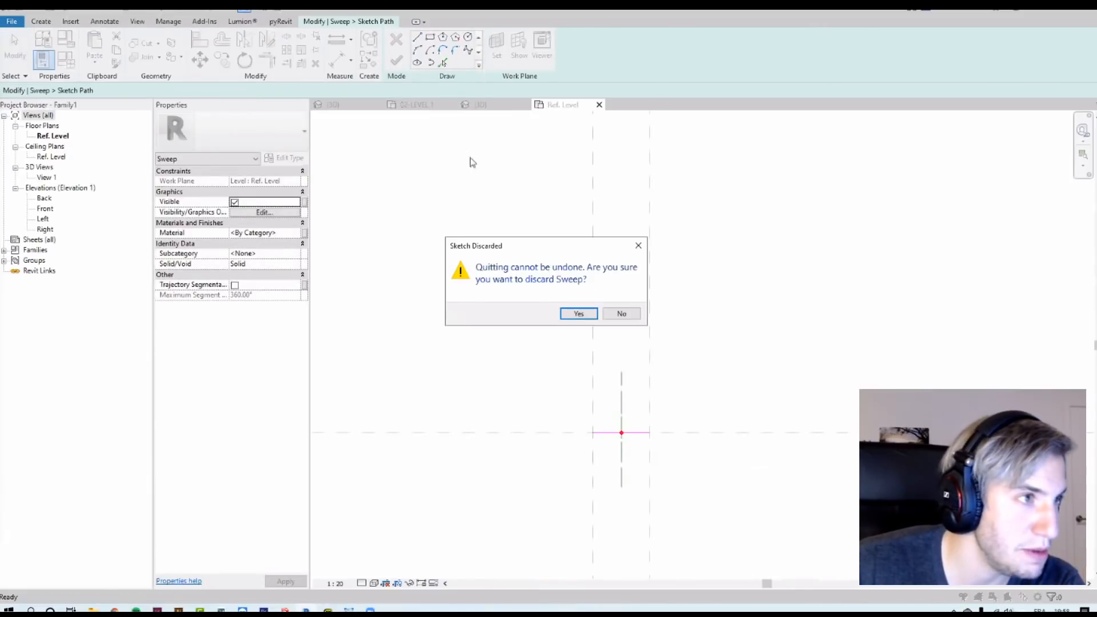
pyautogui.click(579, 315)
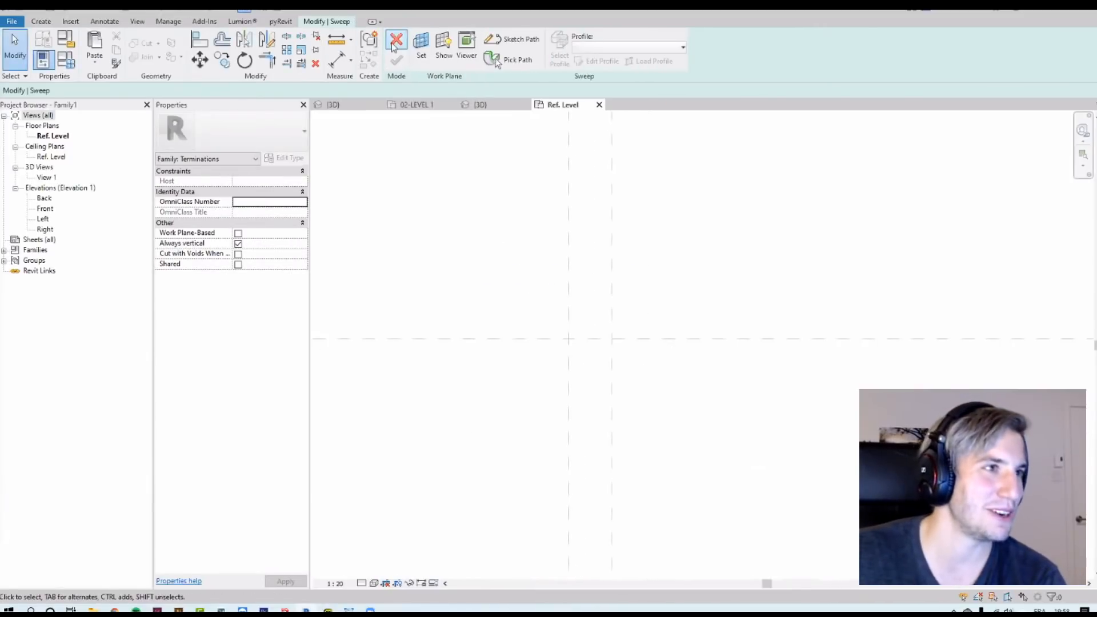
pyautogui.click(395, 41)
pyautogui.click(48, 23)
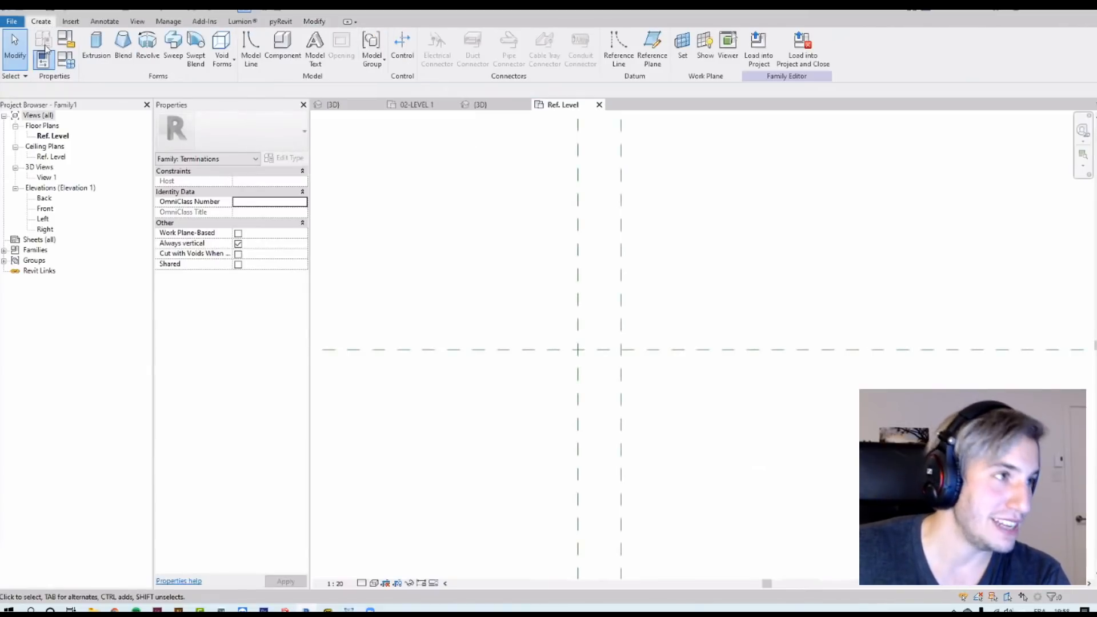
# Step: Start a Sweep and sketch a path about 75 mm long along the horizontal reference plane
pyautogui.click(173, 45)
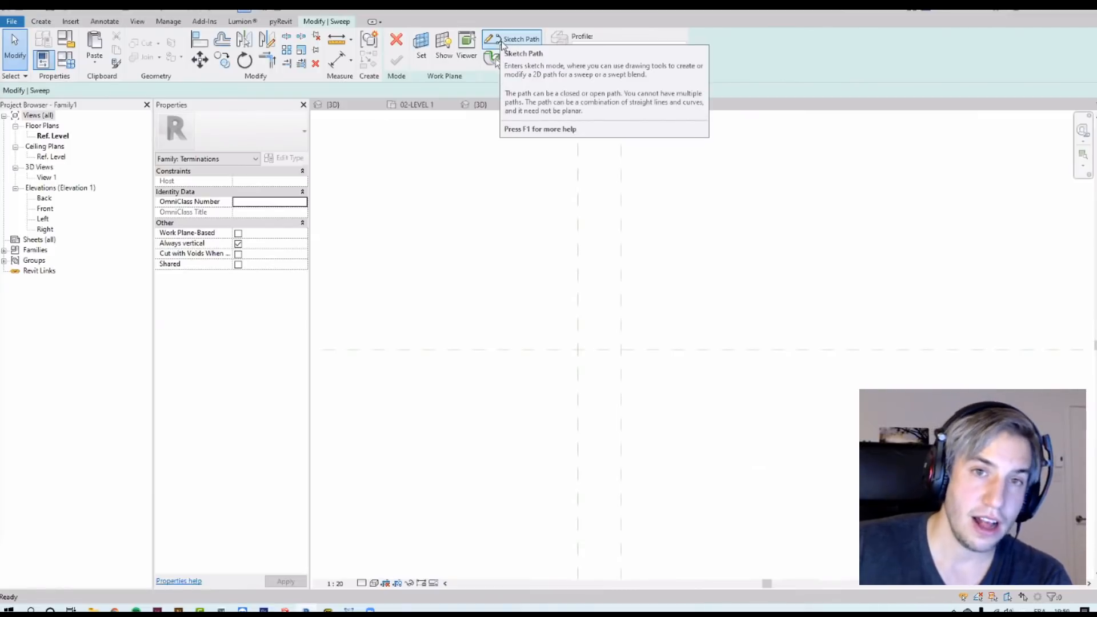
pyautogui.click(501, 44)
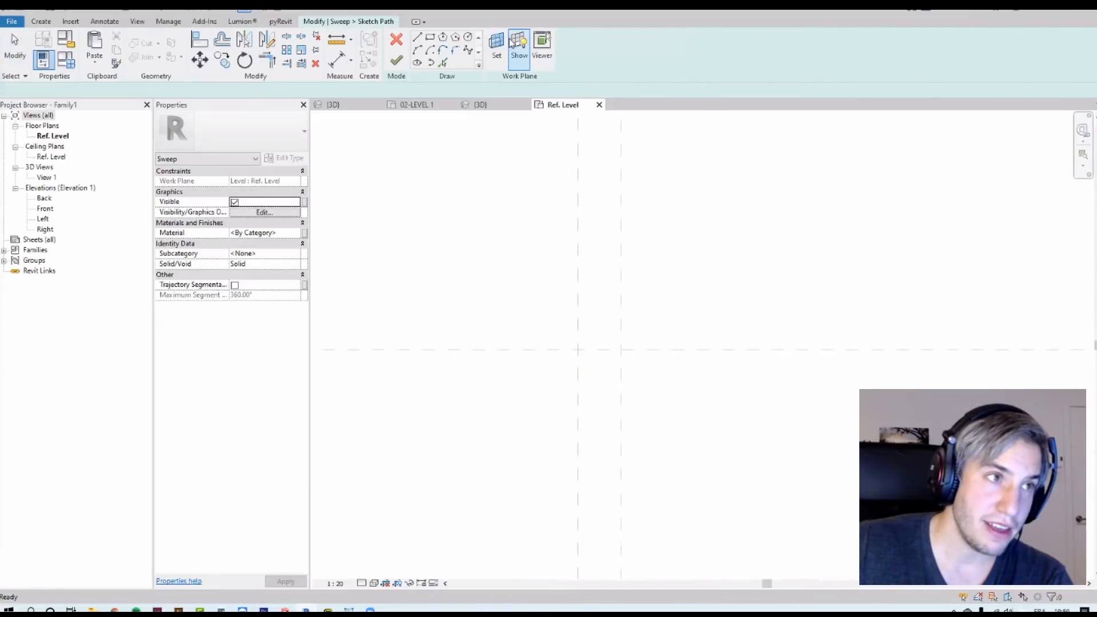
pyautogui.click(602, 344)
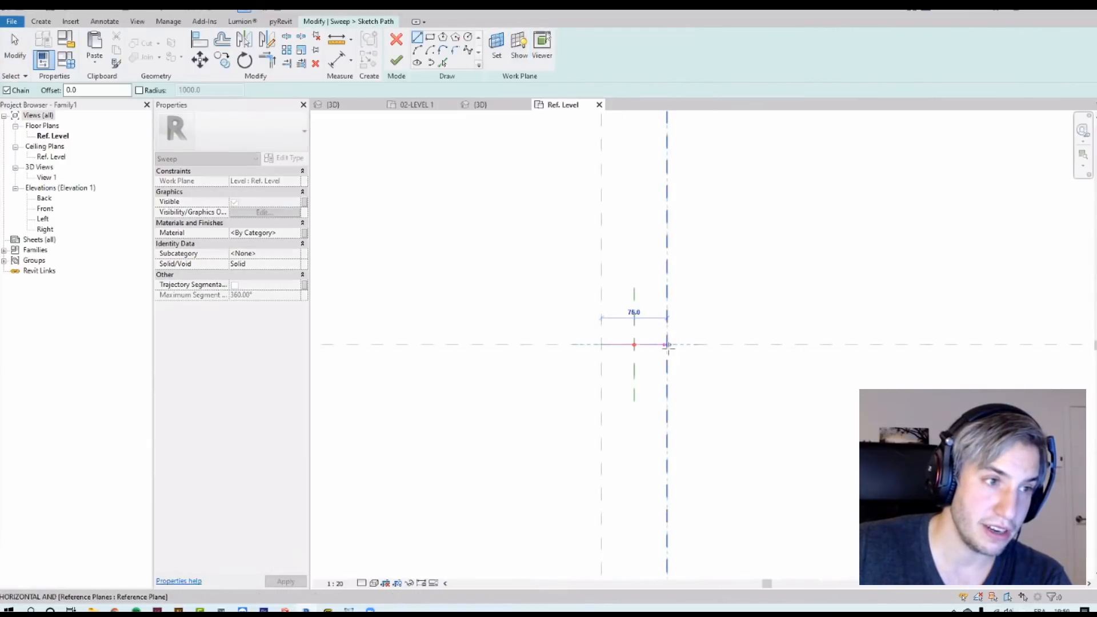
pyautogui.press('Escape')
pyautogui.press('Escape')
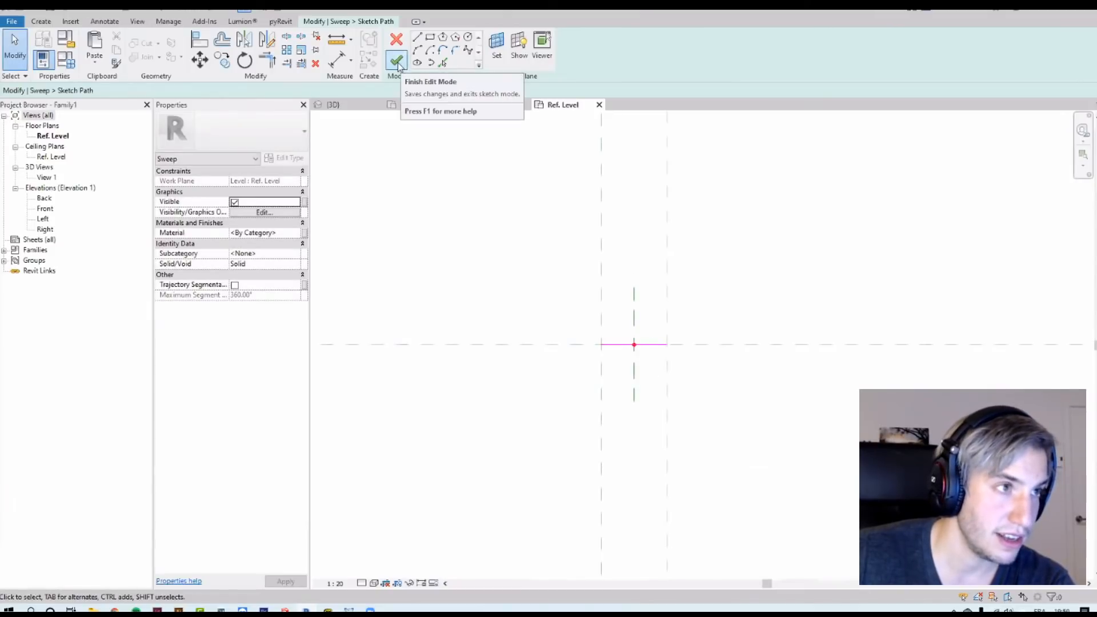
pyautogui.click(396, 62)
# Step: Assign the RP_CAT_HEAD_EX2-SOLUTION_PROFILE profile to the sweep and finish the sweep
pyautogui.click(609, 48)
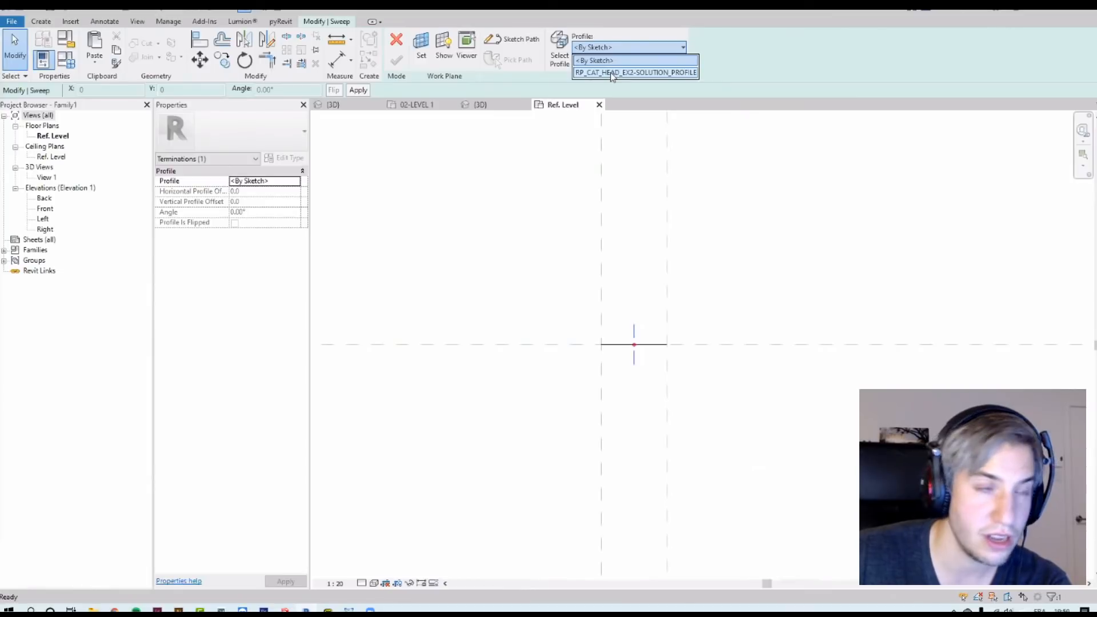
pyautogui.click(611, 72)
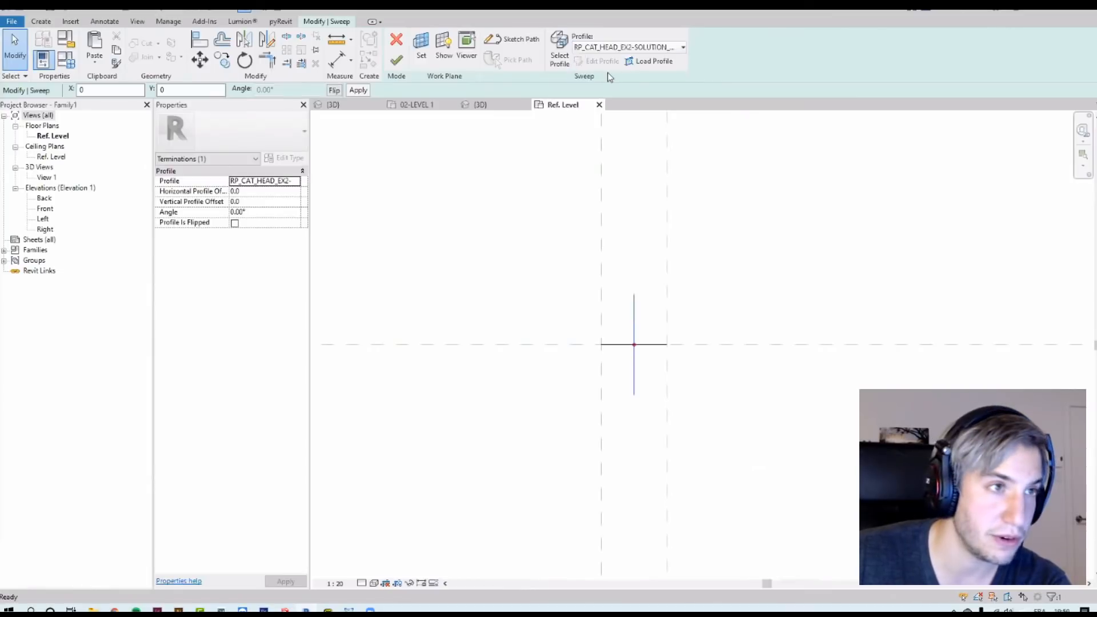
pyautogui.click(396, 62)
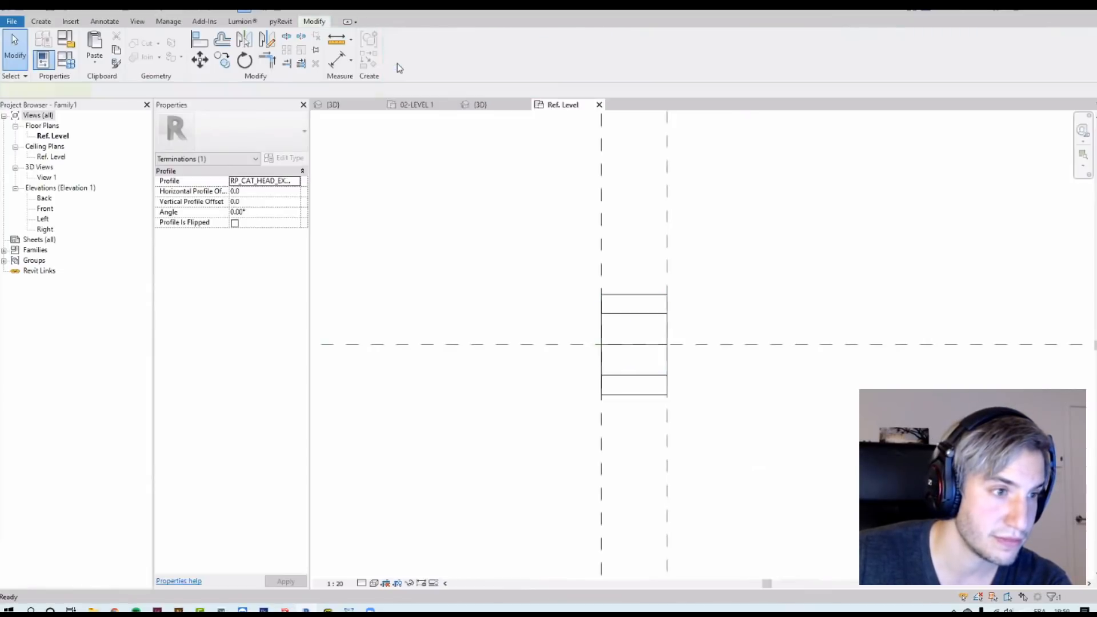
pyautogui.click(483, 192)
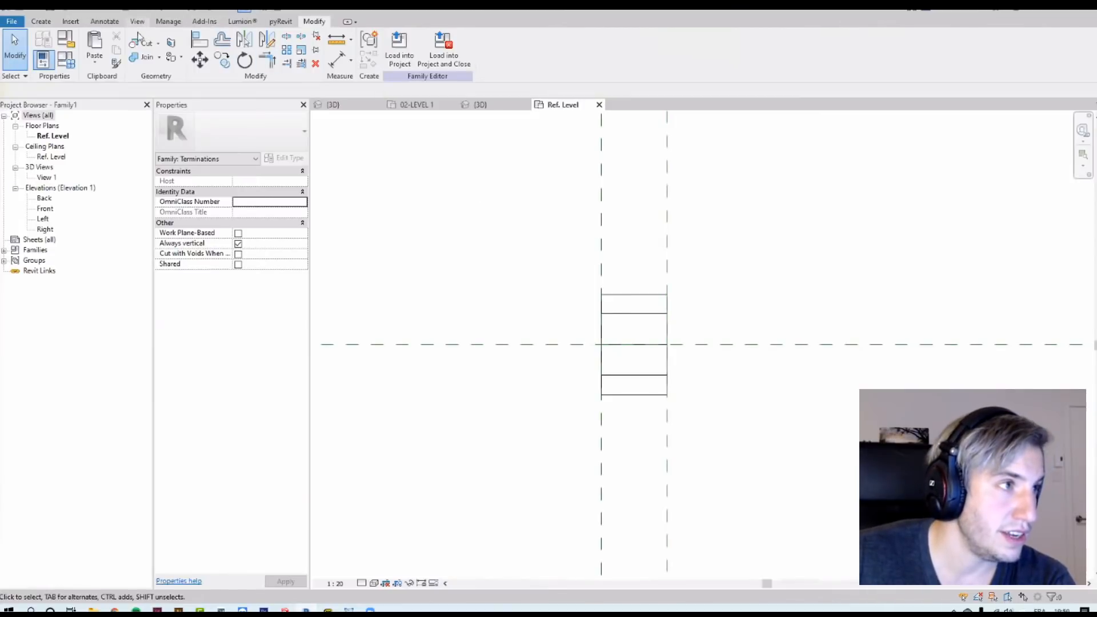
# Step: Examine the termination sweep in a default 3D view and in the Left elevation
pyautogui.click(139, 23)
pyautogui.click(102, 48)
pyautogui.keyDown('shift'); pyautogui.moveTo(583, 306); pyautogui.dragTo(505, 72, button='middle'); pyautogui.keyUp('shift')
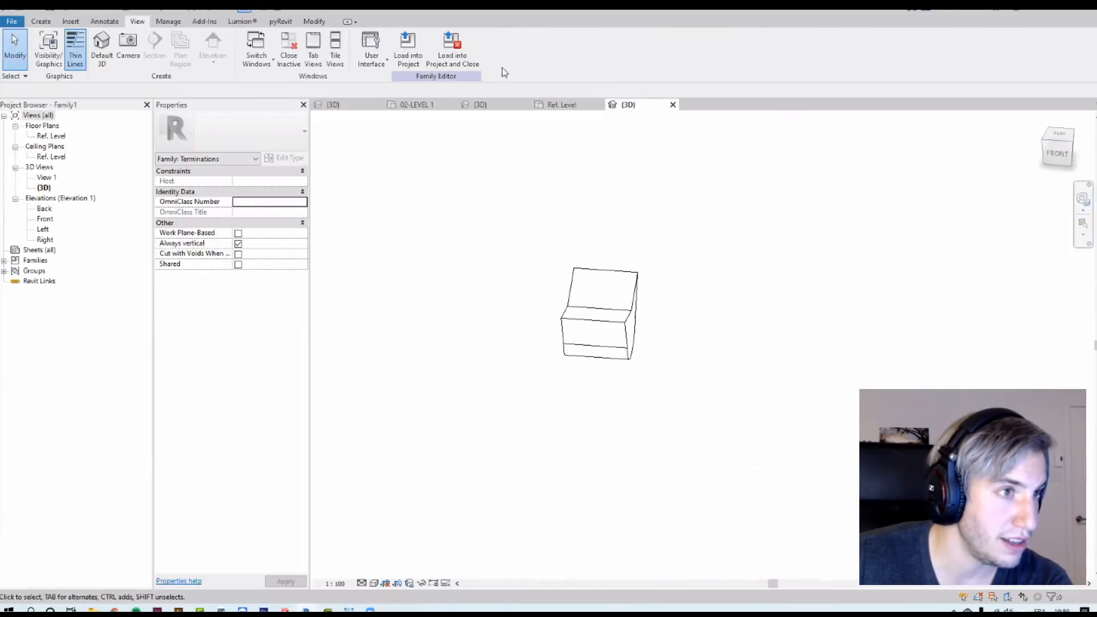
pyautogui.click(557, 109)
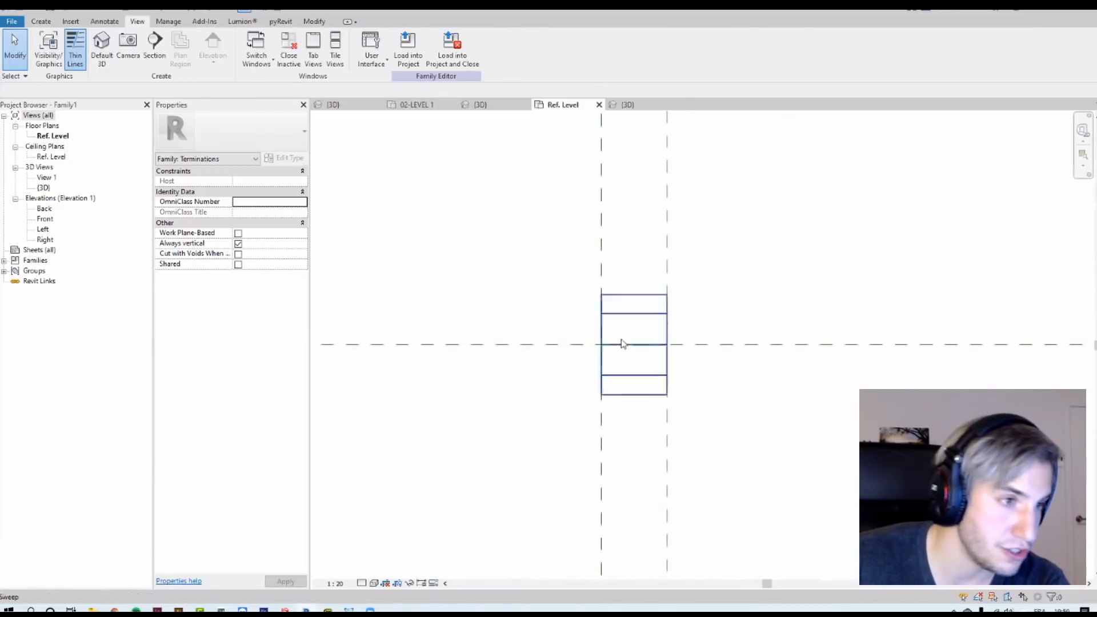
pyautogui.doubleClick(43, 230)
pyautogui.scroll(11, 557, 473)
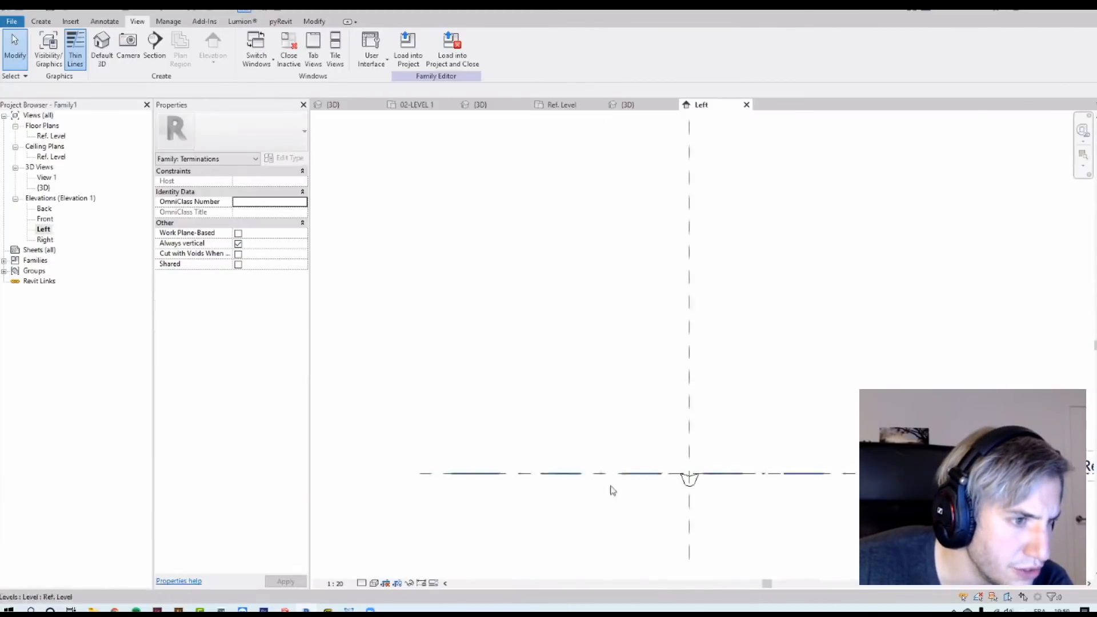
# Step: Start a Revolve and sketch boundary lines along the left half of the termination outline, ending at the centre line
pyautogui.moveTo(684, 418); pyautogui.dragTo(610, 337, button='middle')
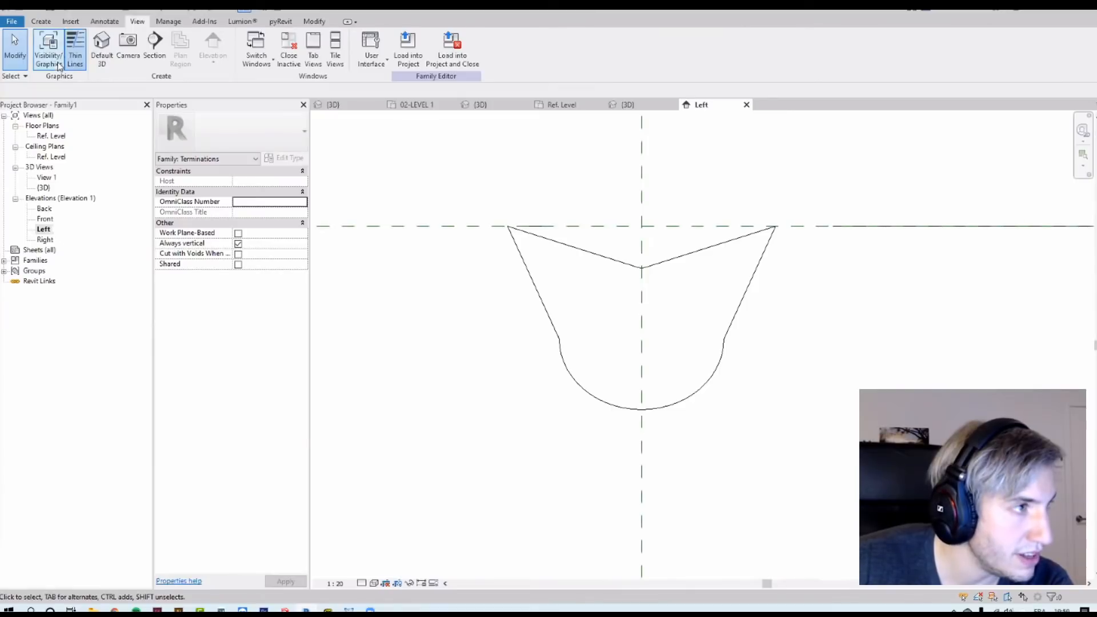
pyautogui.click(46, 23)
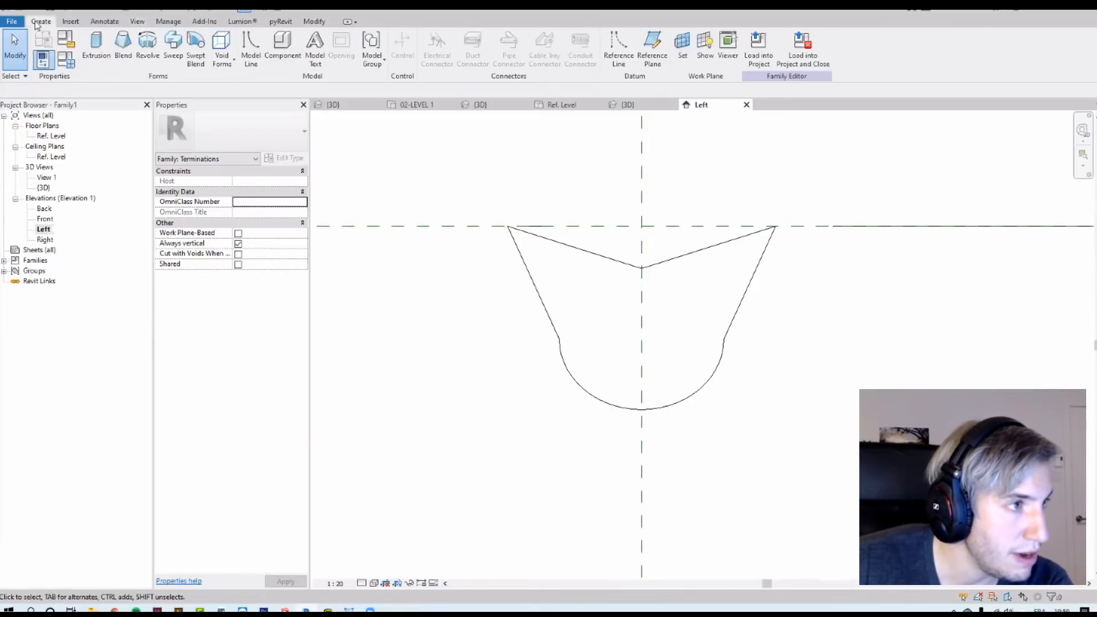
pyautogui.click(151, 58)
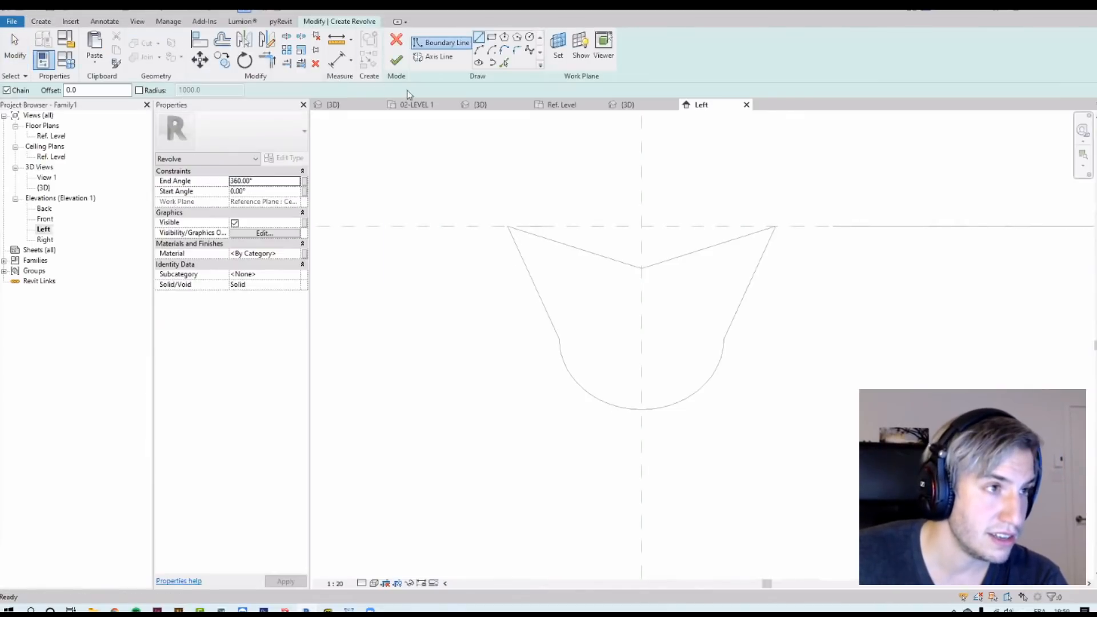
pyautogui.click(437, 45)
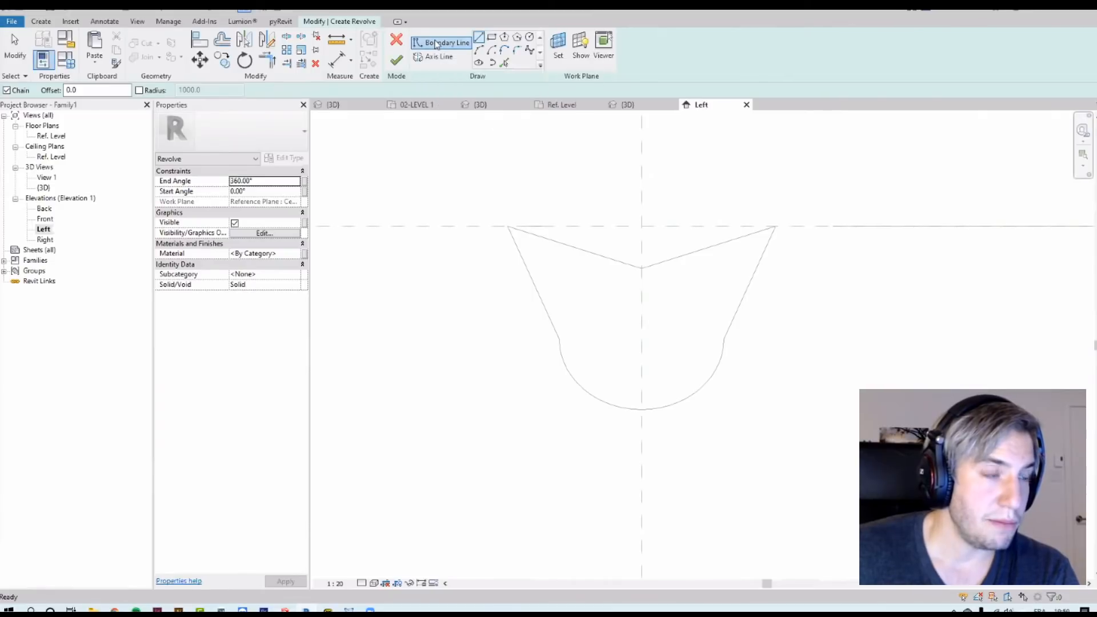
pyautogui.scroll(3, 637, 284)
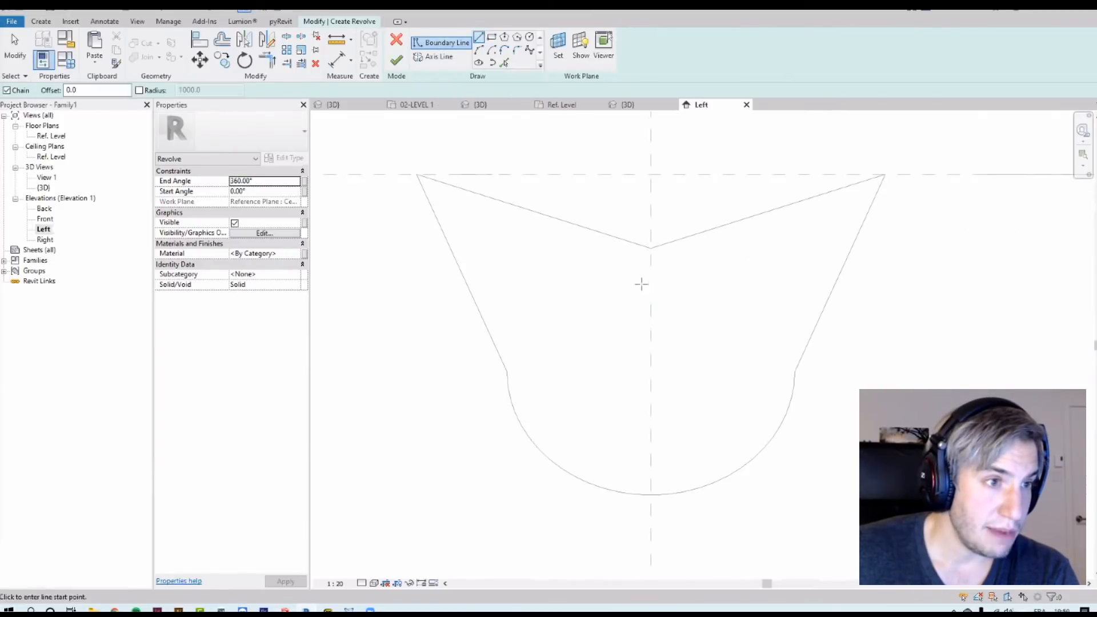
pyautogui.click(651, 248)
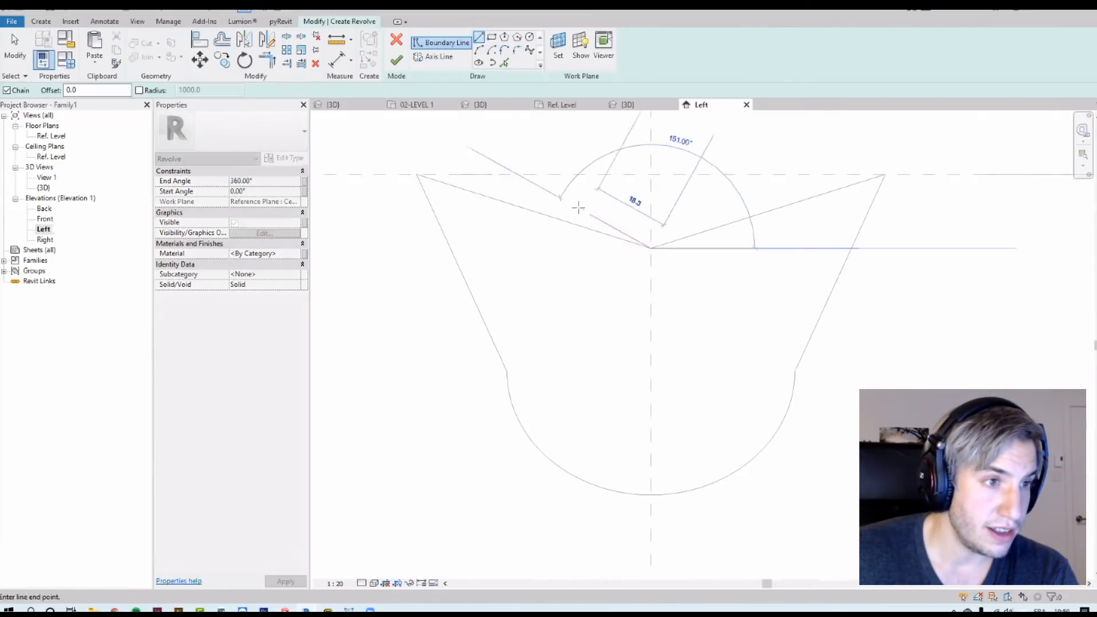
pyautogui.click(416, 174)
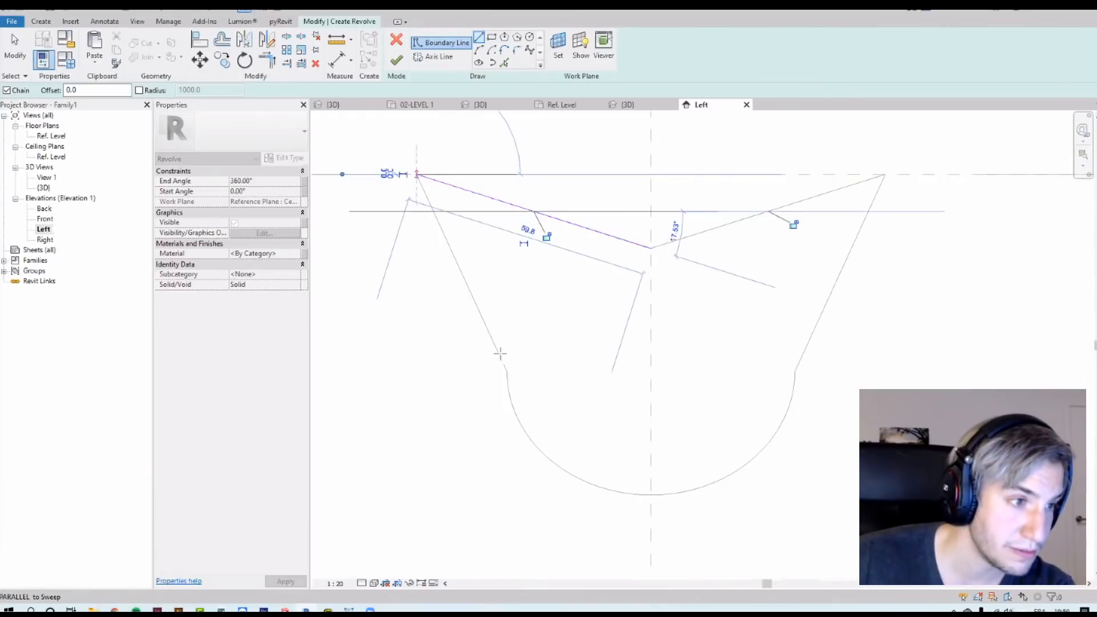
pyautogui.click(507, 371)
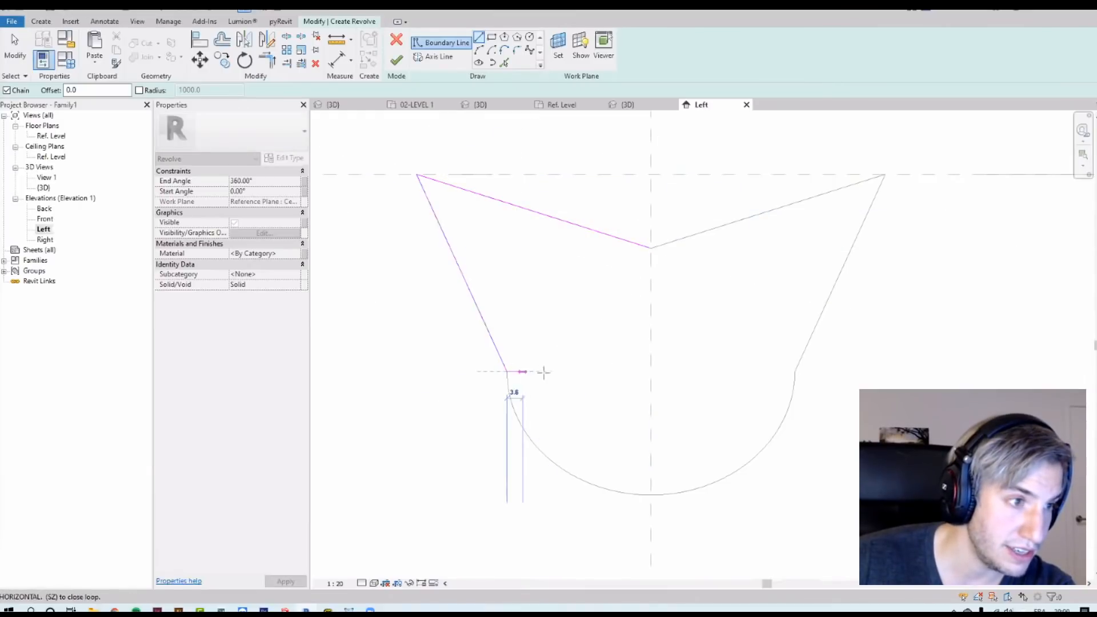
pyautogui.click(650, 372)
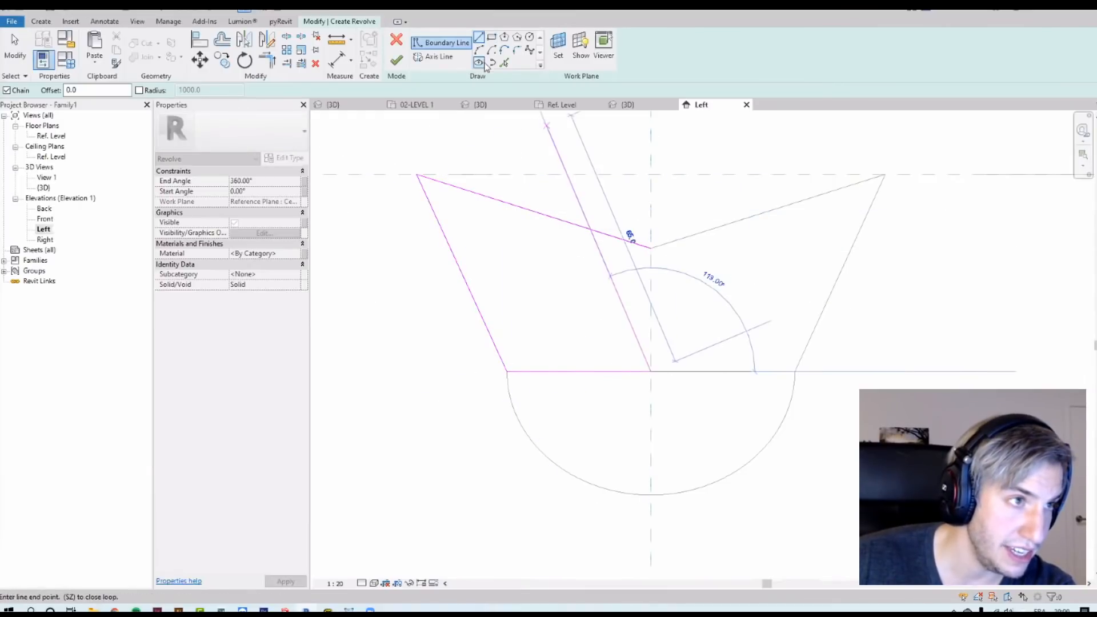
# Step: Draw an ellipse fitting the rounded bottom of the outline and delete the horizontal sketch line
pyautogui.click(479, 62)
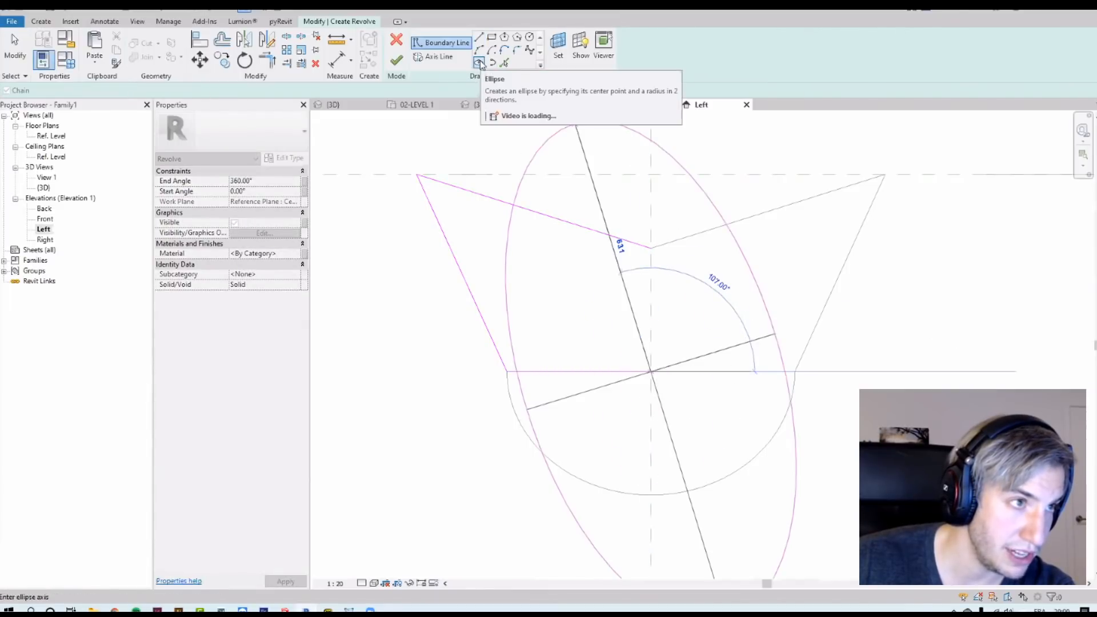
pyautogui.click(651, 494)
pyautogui.click(508, 372)
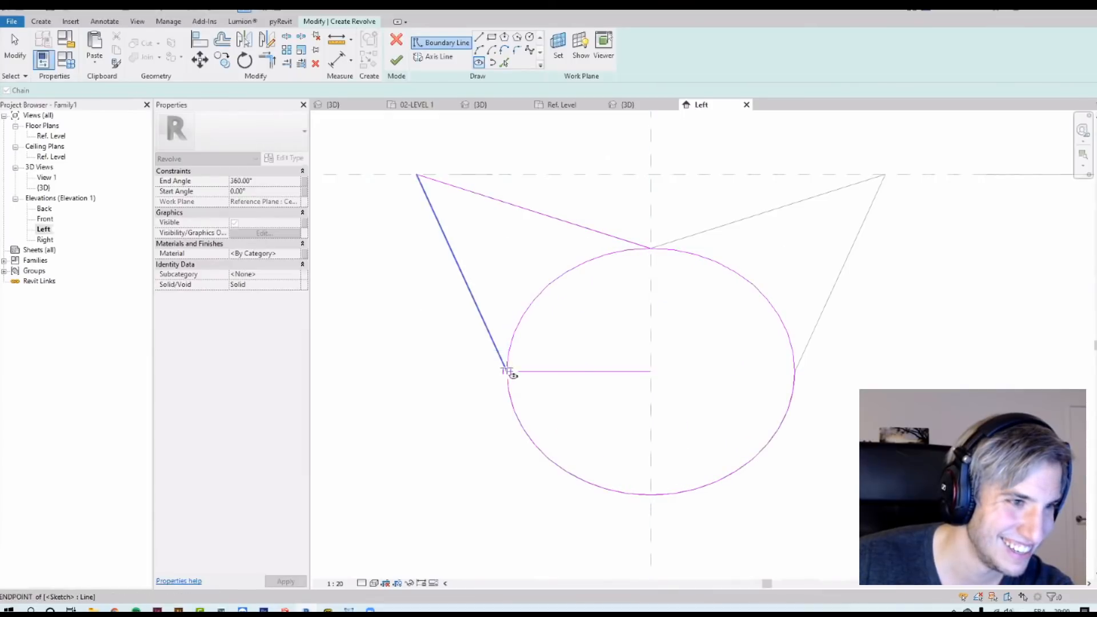
pyautogui.press('Escape')
pyautogui.press('Escape')
pyautogui.click(528, 372)
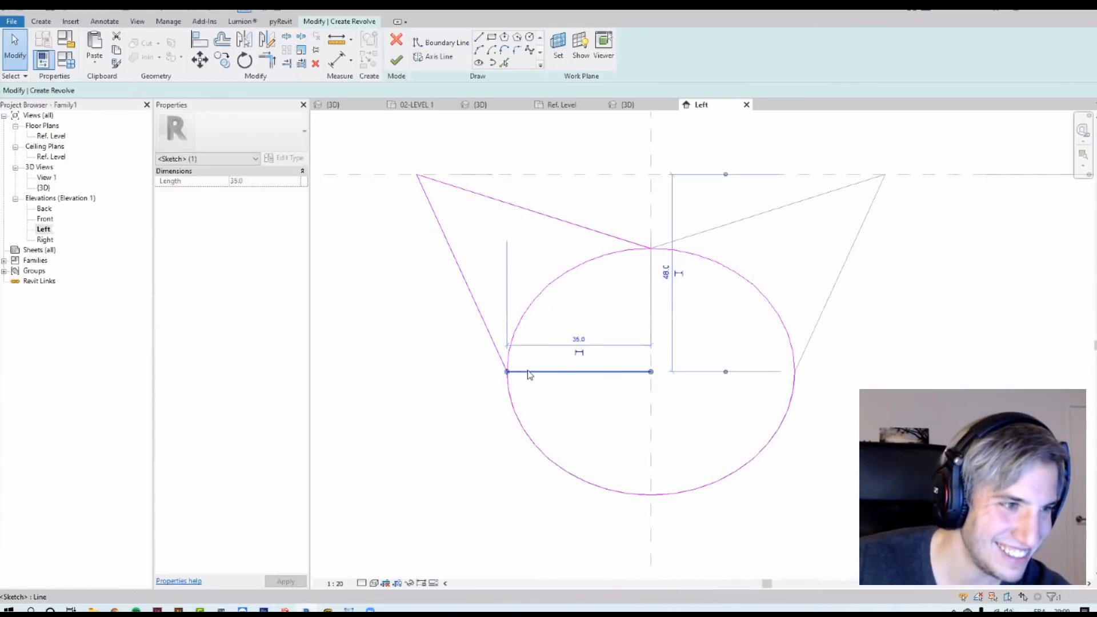
pyautogui.press('Delete')
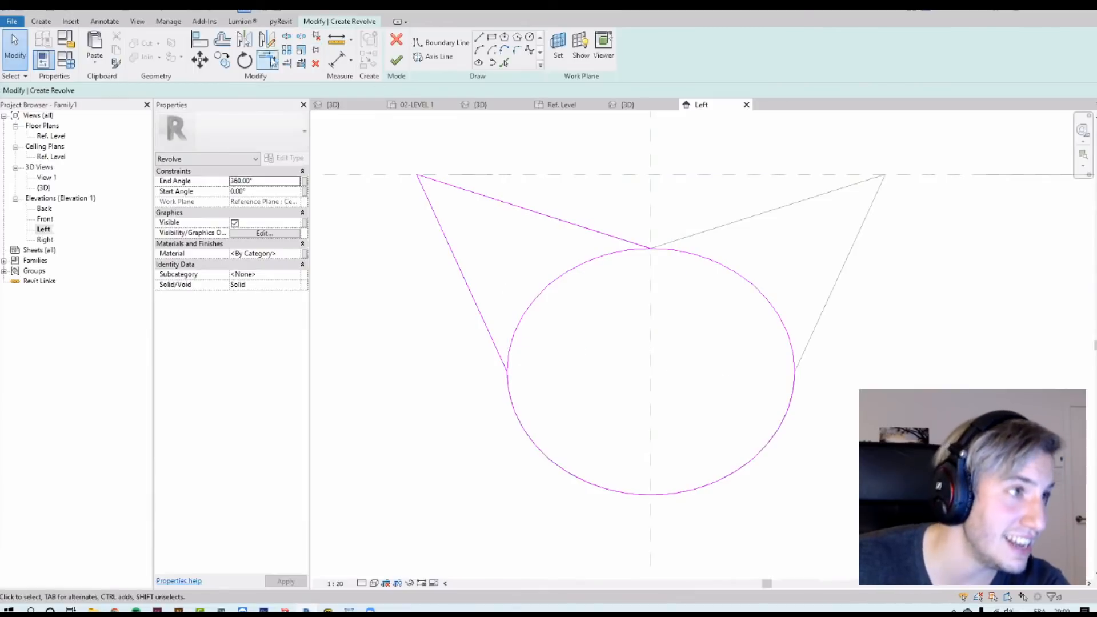
# Step: Split the ellipse at the left corner, delete its unneeded part and snap the remaining arc's ends to the corner and centre line
pyautogui.click(287, 39)
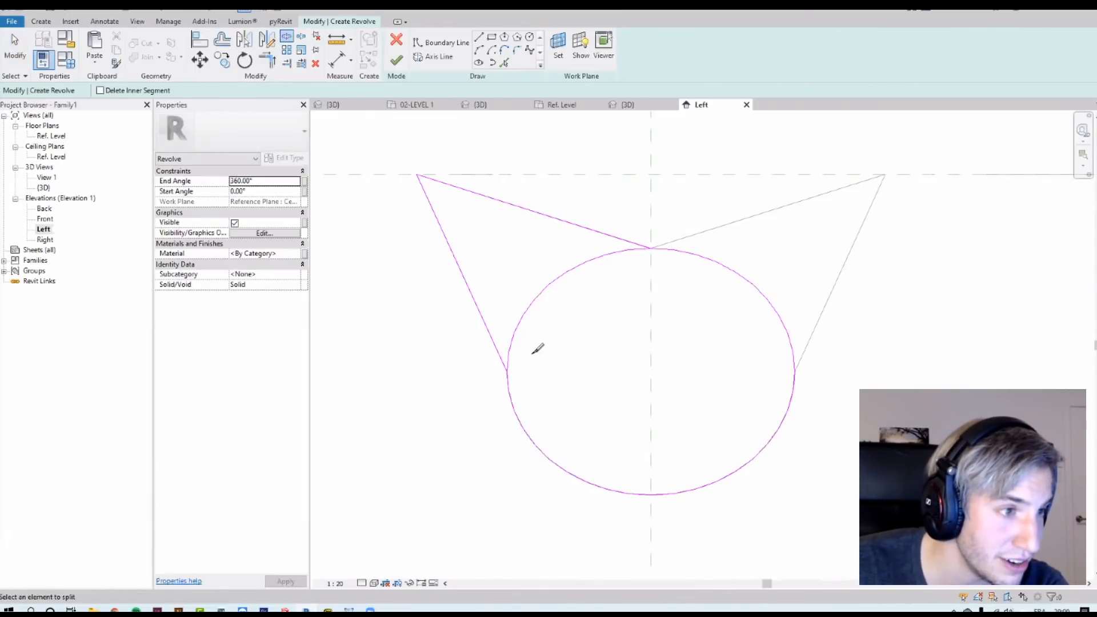
pyautogui.click(509, 357)
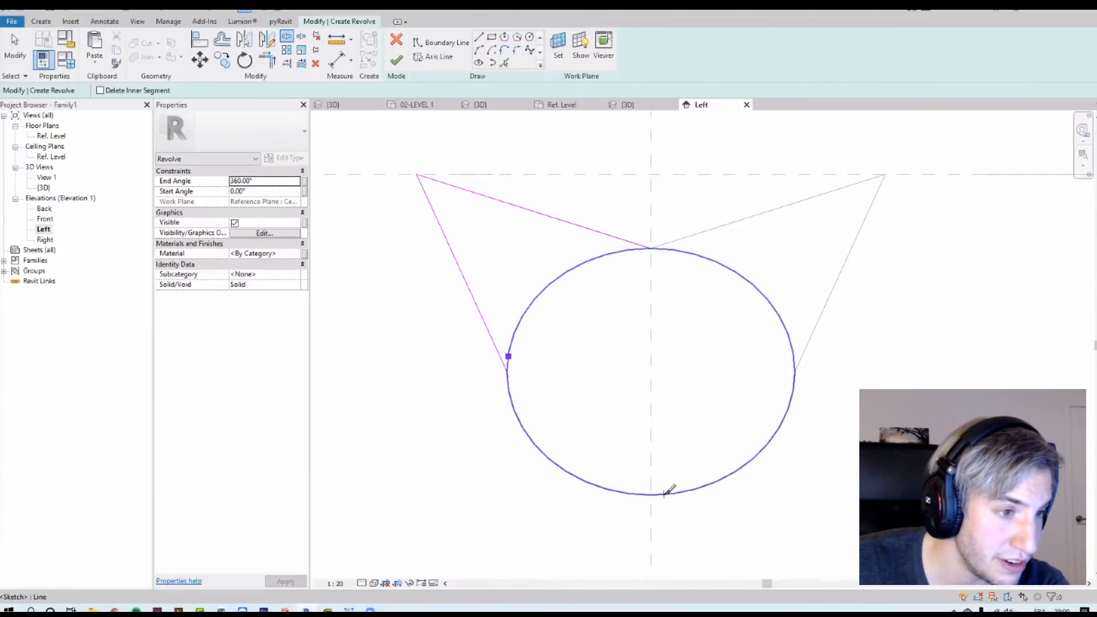
pyautogui.press('Escape')
pyautogui.click(584, 264)
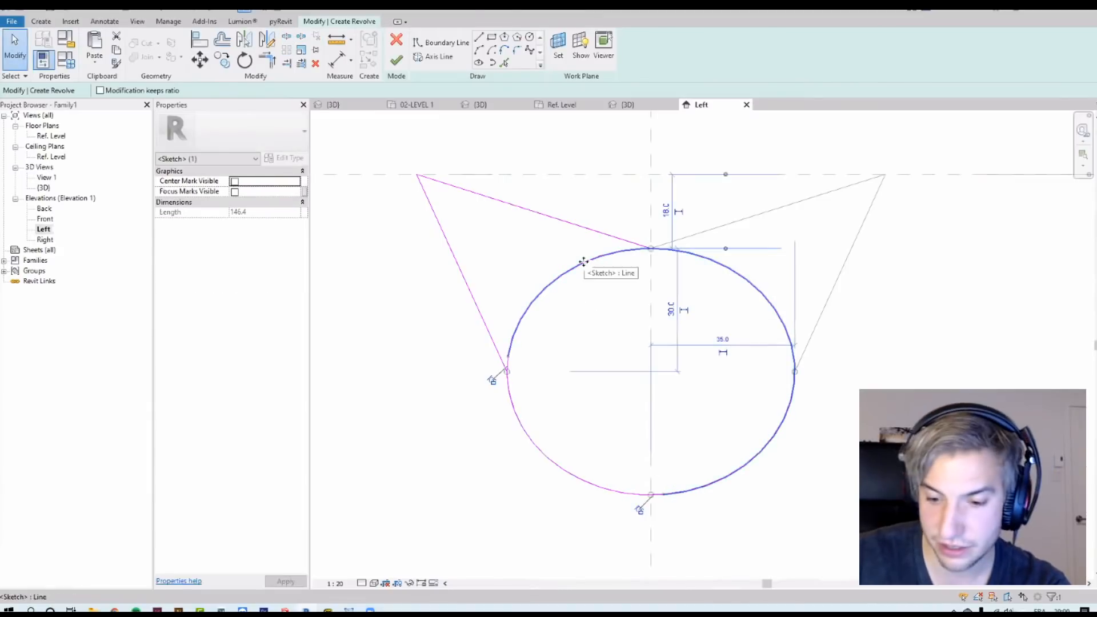
pyautogui.press('Delete')
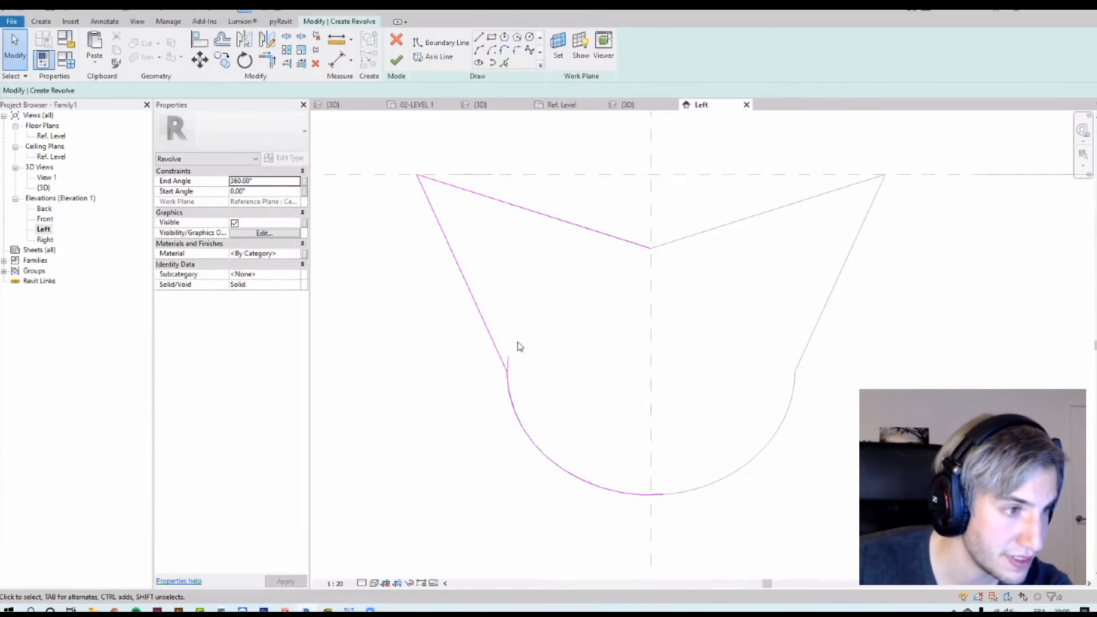
pyautogui.click(510, 380)
pyautogui.moveTo(507, 357); pyautogui.dragTo(507, 372)
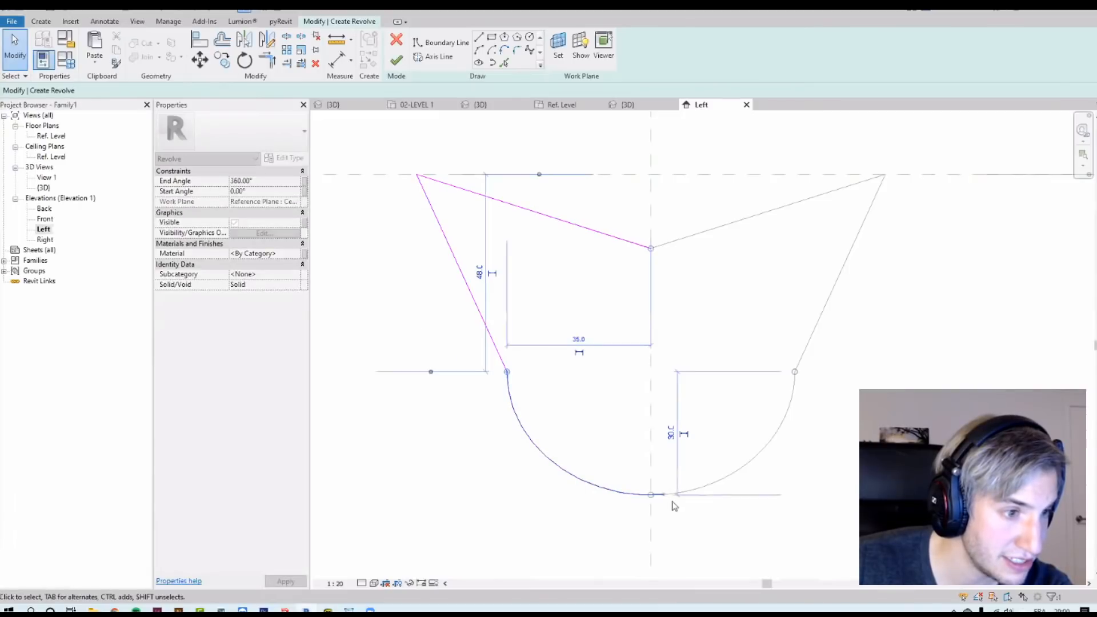
pyautogui.moveTo(658, 495); pyautogui.dragTo(652, 495)
pyautogui.click(704, 300)
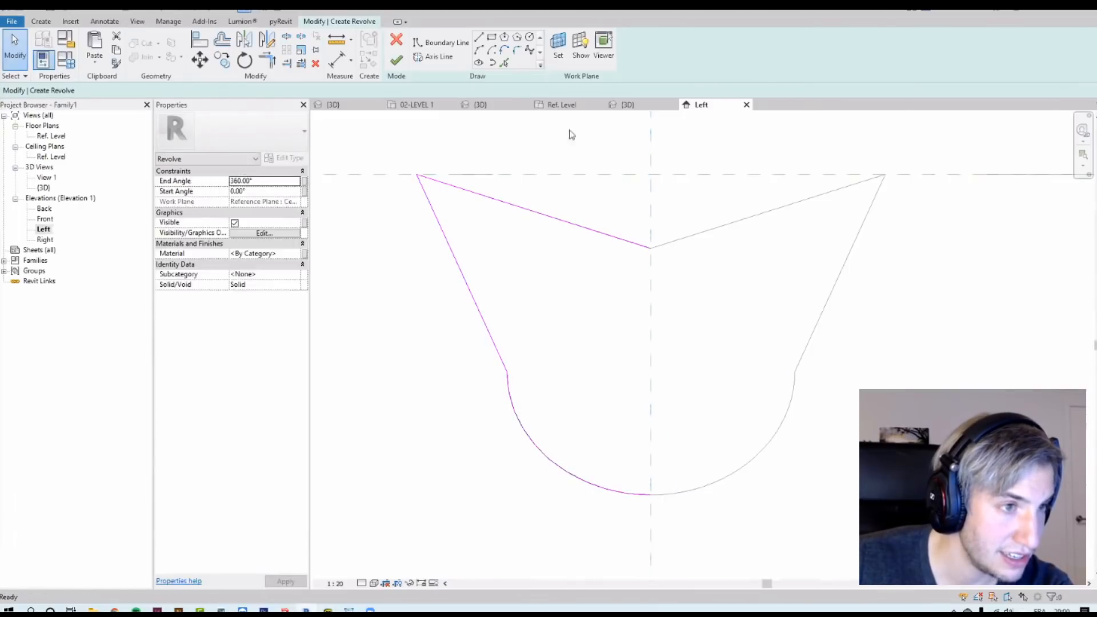
# Step: Draw a vertical boundary line along the centre line from the V point down to the arc bottom, closing the half profile
pyautogui.click(478, 38)
pyautogui.click(651, 248)
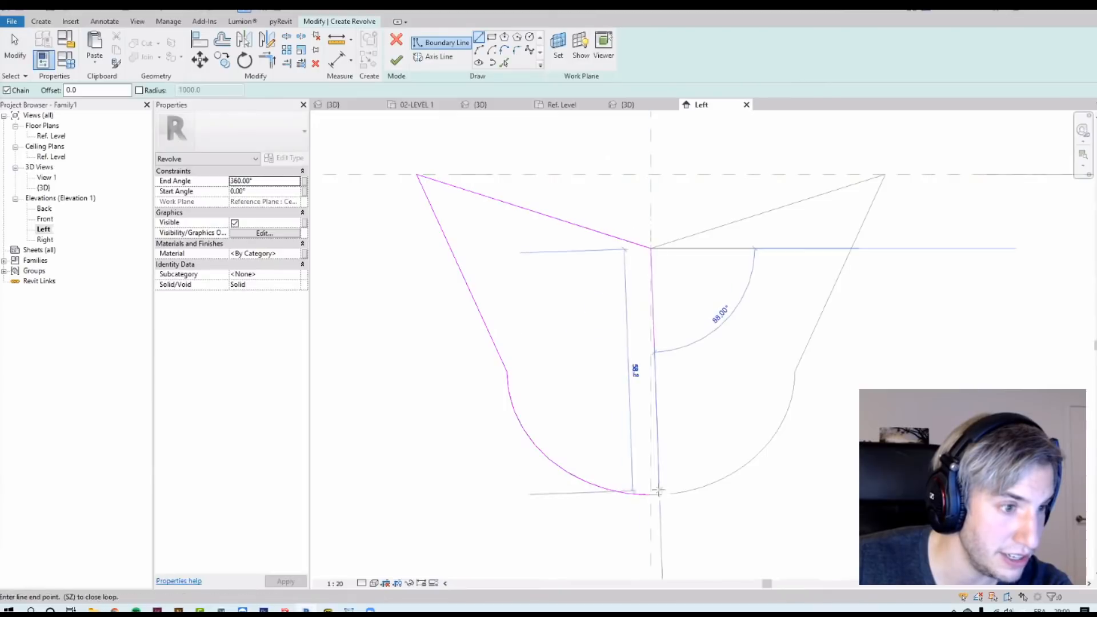
pyautogui.click(651, 494)
pyautogui.press('Escape')
pyautogui.press('Escape')
pyautogui.scroll(-3, 617, 374)
pyautogui.scroll(2, 627, 269)
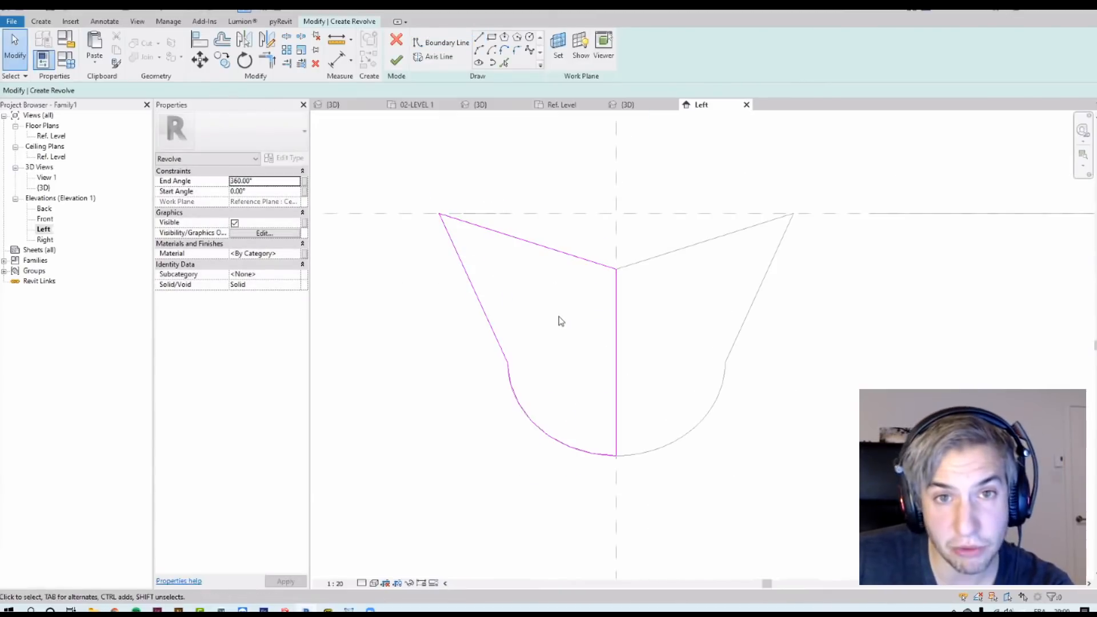
# Step: Sketch the revolve axis along the vertical centre reference plane and finish the revolve
pyautogui.click(432, 57)
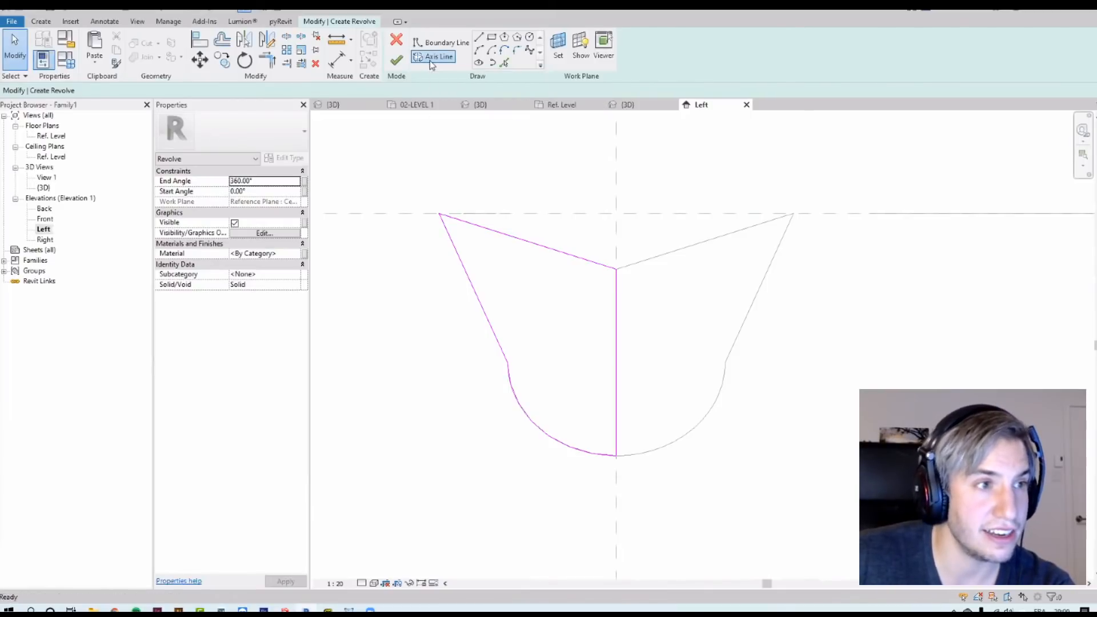
pyautogui.click(615, 151)
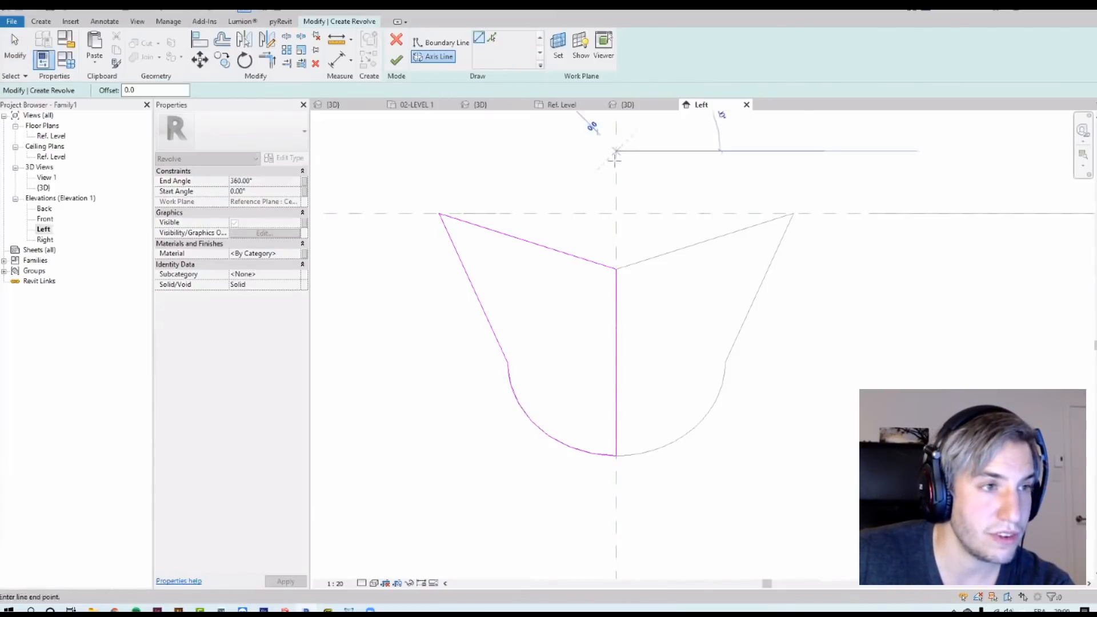
pyautogui.click(615, 504)
pyautogui.press('Escape')
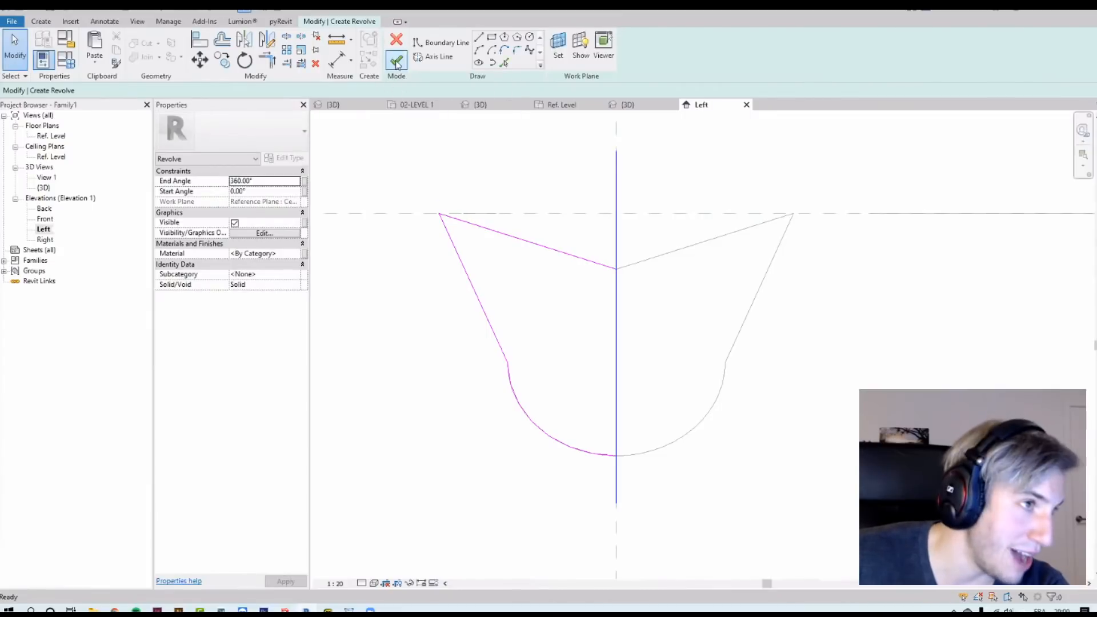
pyautogui.click(397, 61)
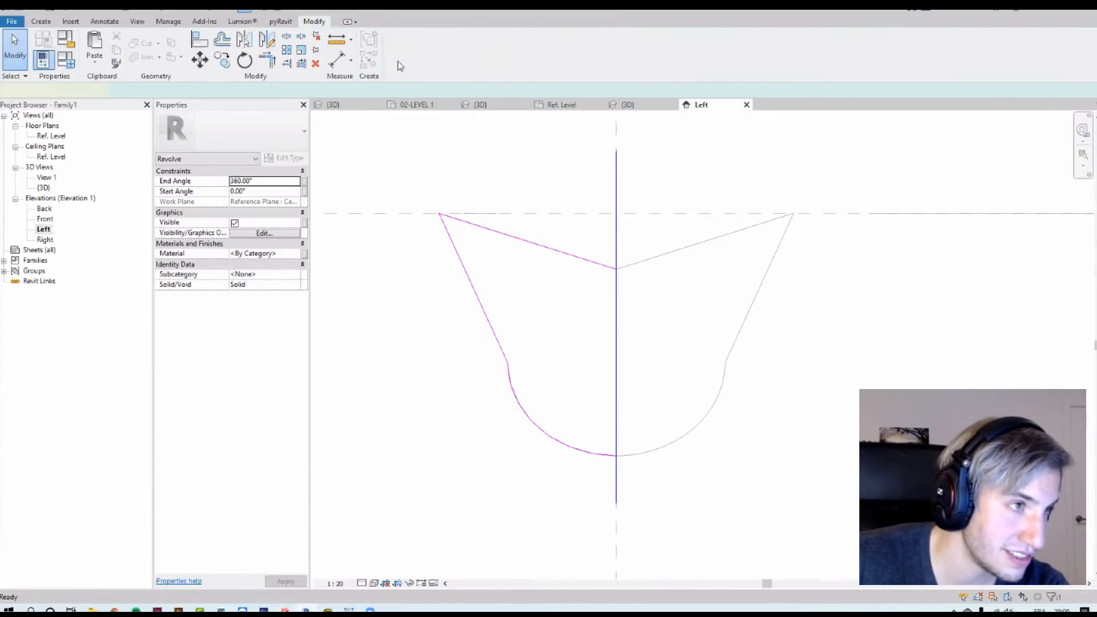
# Step: Open the default 3D view and orbit around the termination geometry
pyautogui.click(137, 21)
pyautogui.click(102, 44)
pyautogui.keyDown('shift'); pyautogui.moveTo(618, 417); pyautogui.dragTo(607, 326, button='middle'); pyautogui.keyUp('shift')
pyautogui.keyDown('shift'); pyautogui.moveTo(557, 424); pyautogui.dragTo(597, 343, button='middle'); pyautogui.keyUp('shift')
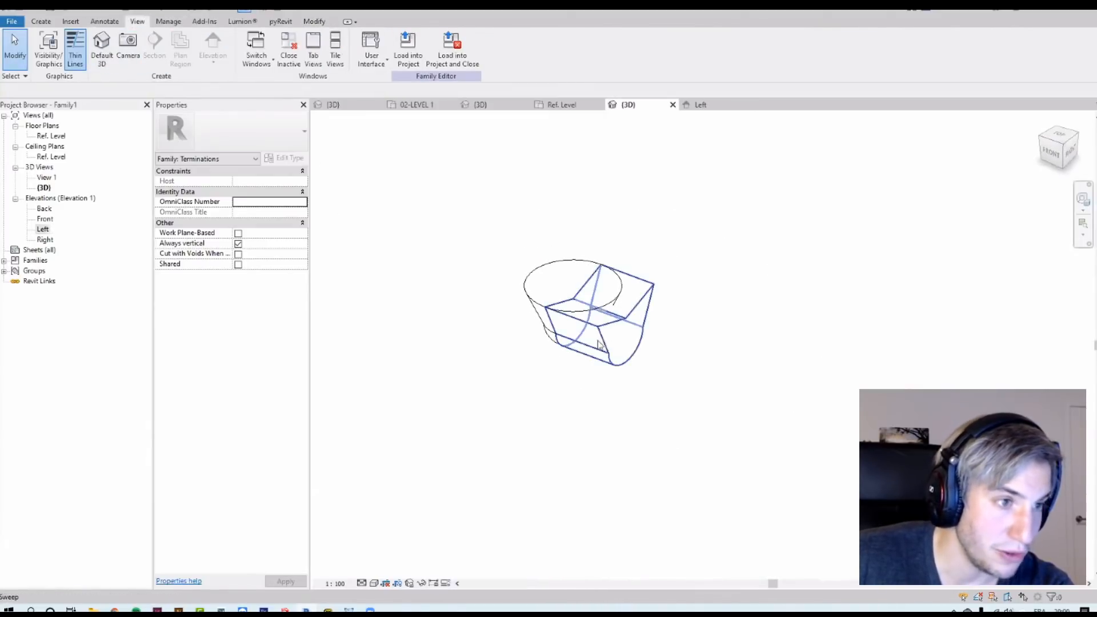
pyautogui.click(601, 337)
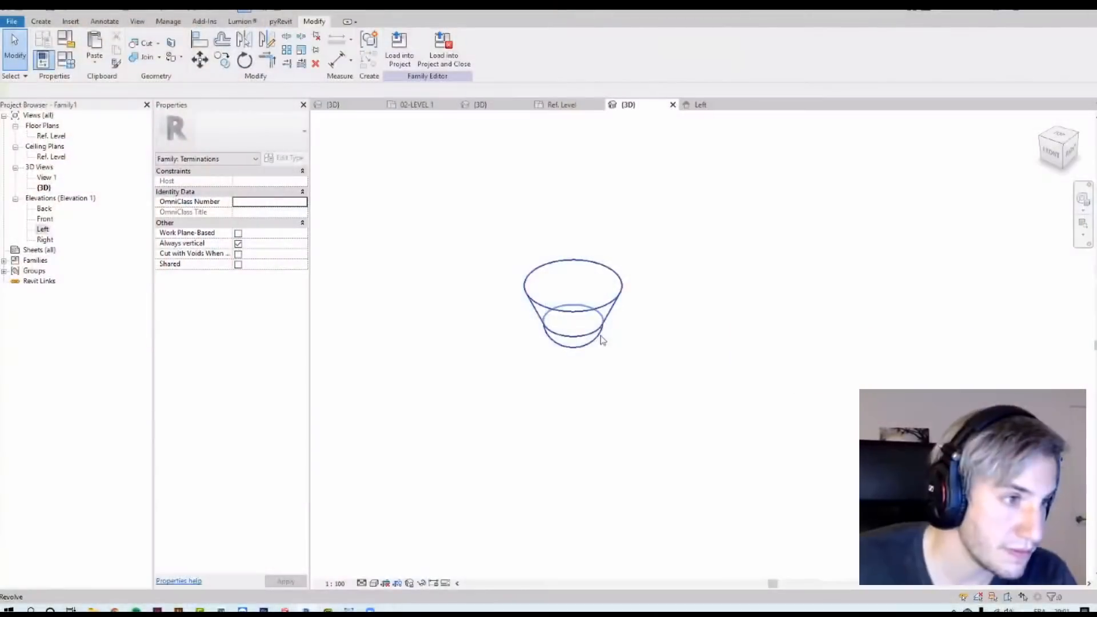
# Step: Select the revolve and change its end angle so it revolves only partway
pyautogui.click(563, 265)
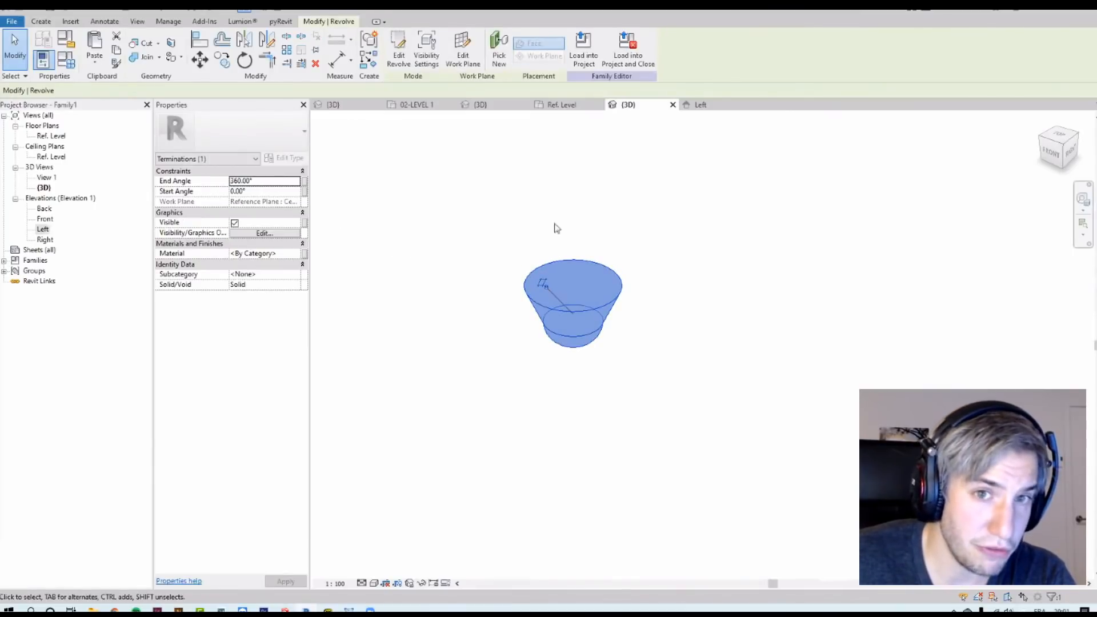
pyautogui.click(265, 180)
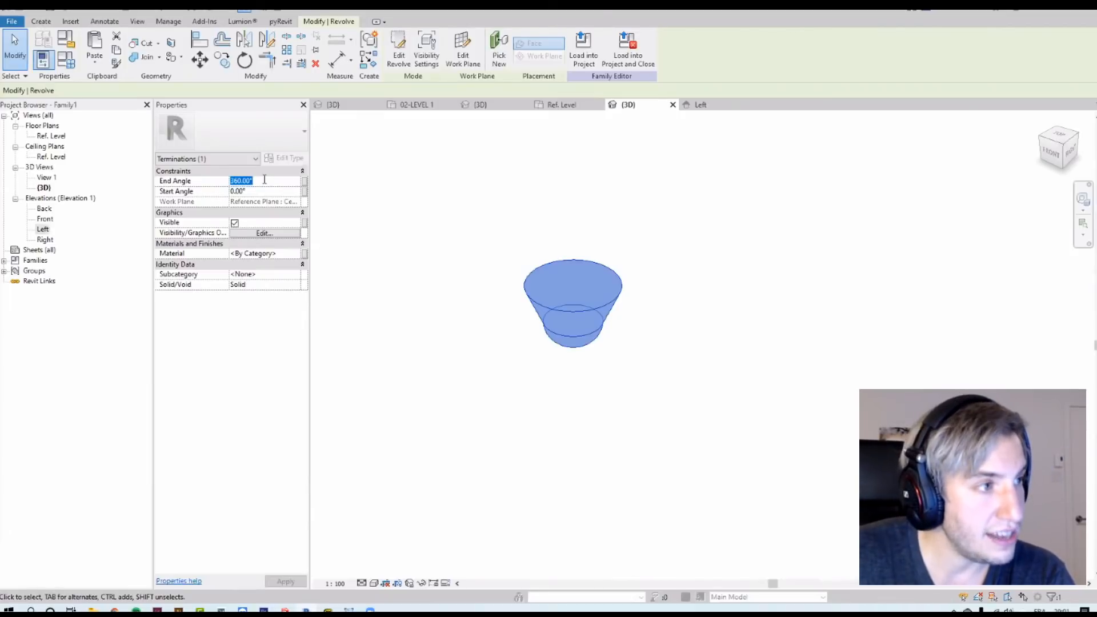
pyautogui.write('-')
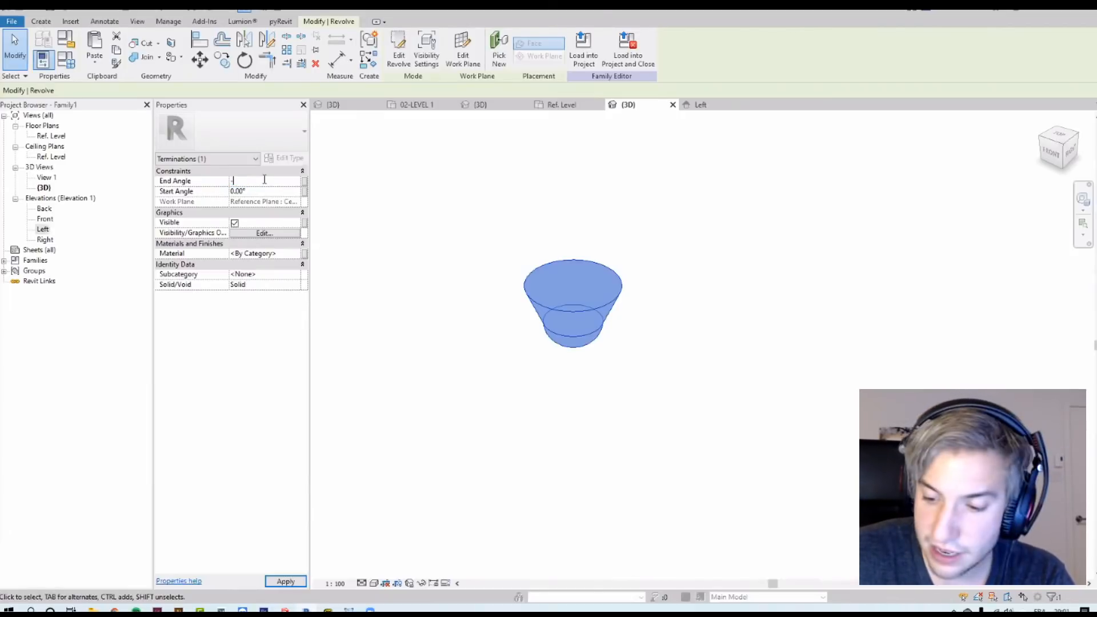
pyautogui.click(399, 179)
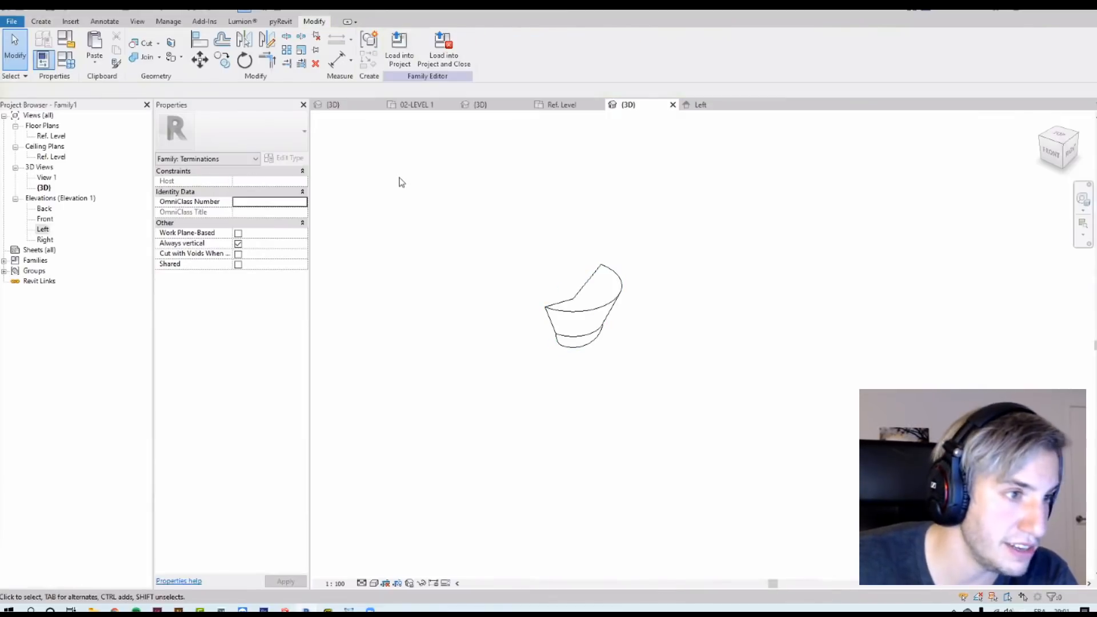
# Step: Orbit the 3D view to inspect the partial revolve
pyautogui.click(577, 318)
pyautogui.keyDown('shift'); pyautogui.moveTo(693, 382); pyautogui.dragTo(552, 391, button='middle'); pyautogui.keyUp('shift')
pyautogui.click(837, 408)
# Step: In the Ref. Level plan, move the vertical reference plane onto the revolve's edge, removing its constraints
pyautogui.doubleClick(50, 136)
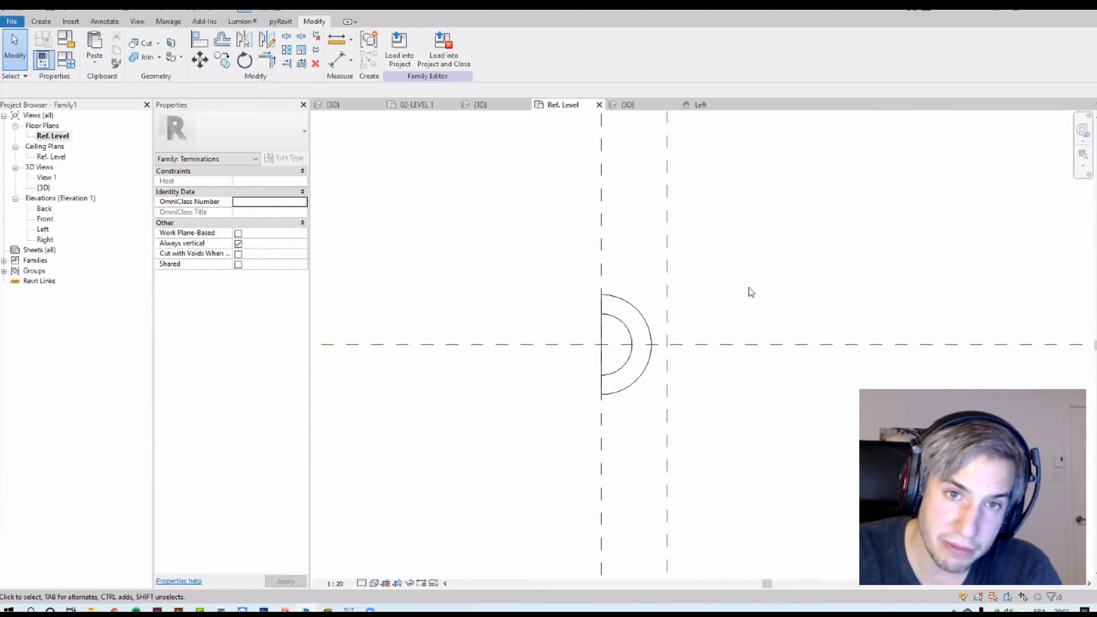
pyautogui.click(667, 311)
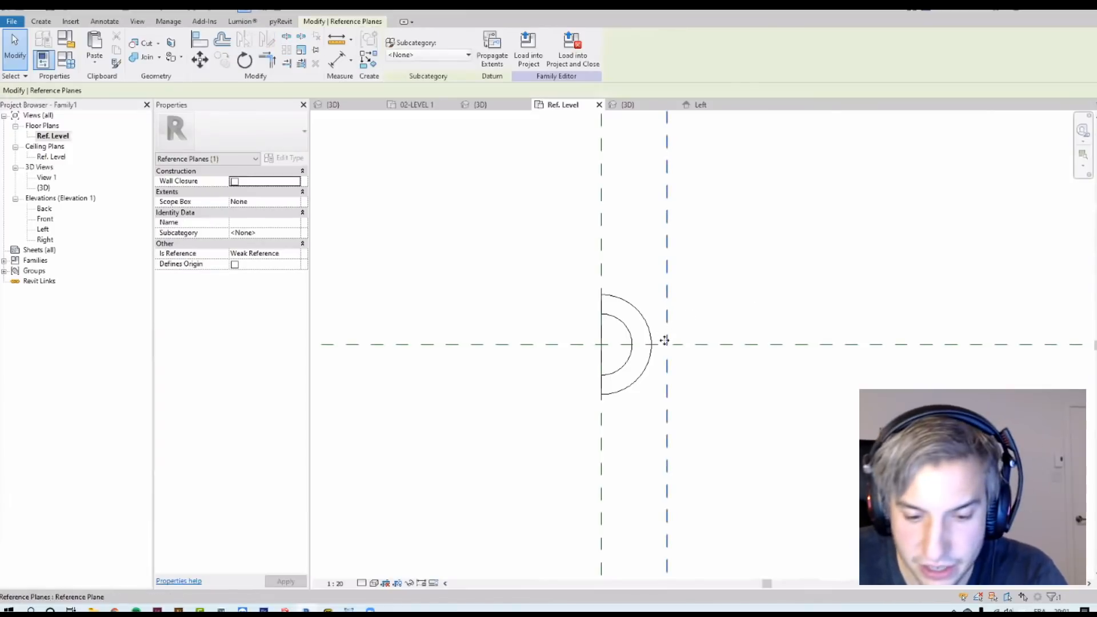
pyautogui.moveTo(667, 355); pyautogui.dragTo(653, 355)
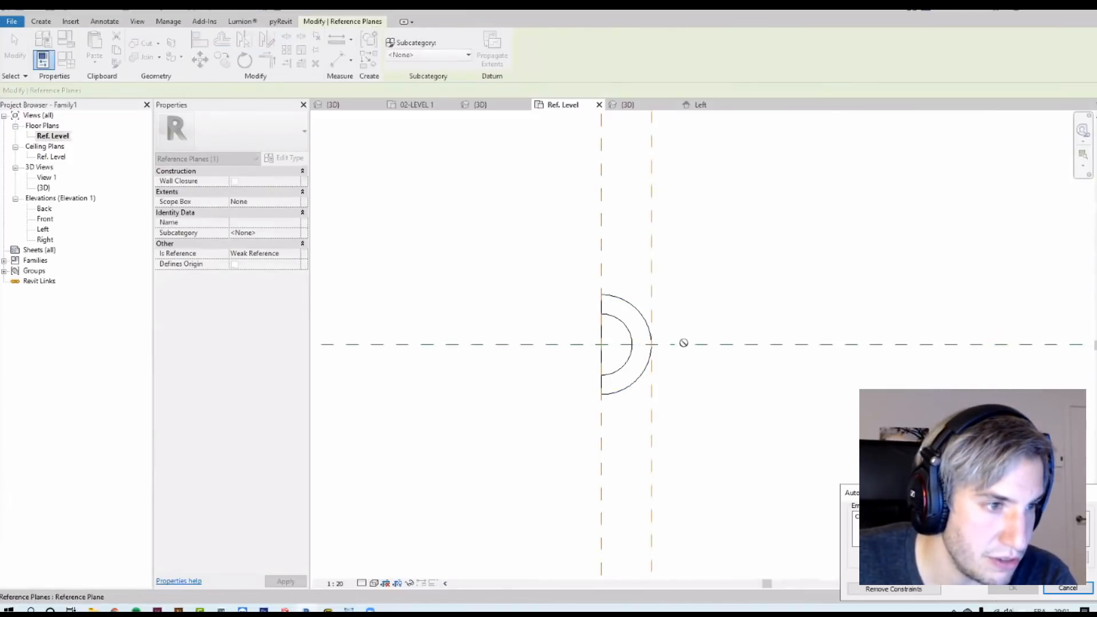
pyautogui.click(895, 594)
pyautogui.click(735, 416)
pyautogui.scroll(-2, 727, 369)
pyautogui.scroll(5, 668, 368)
# Step: In the Front elevation, move the revolve from its midpoint onto the horizontal reference plane
pyautogui.click(38, 220)
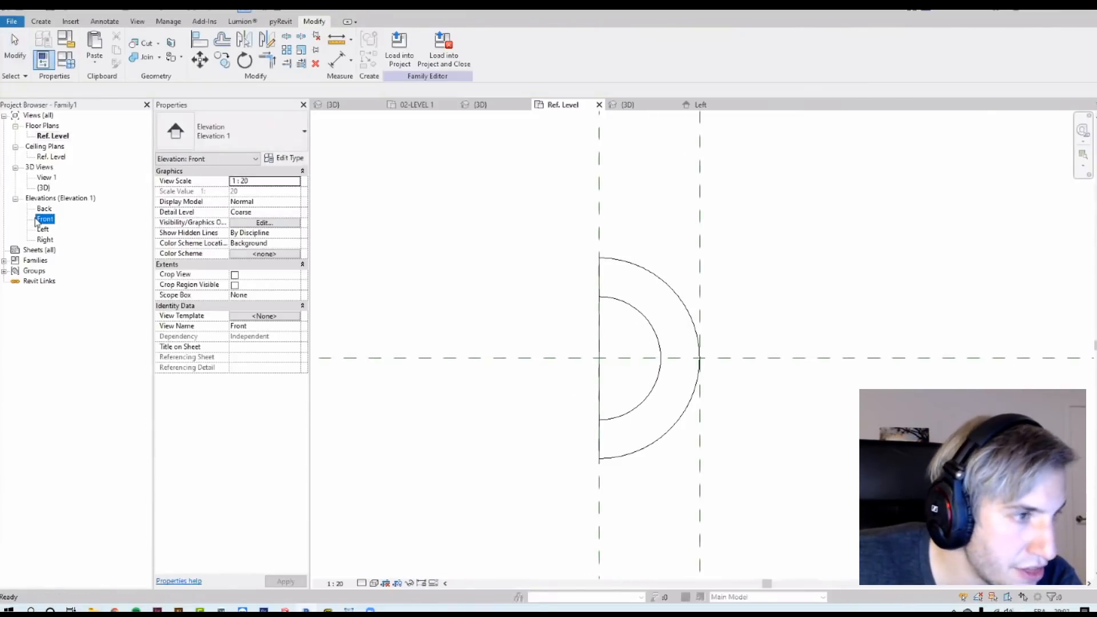
pyautogui.doubleClick(45, 218)
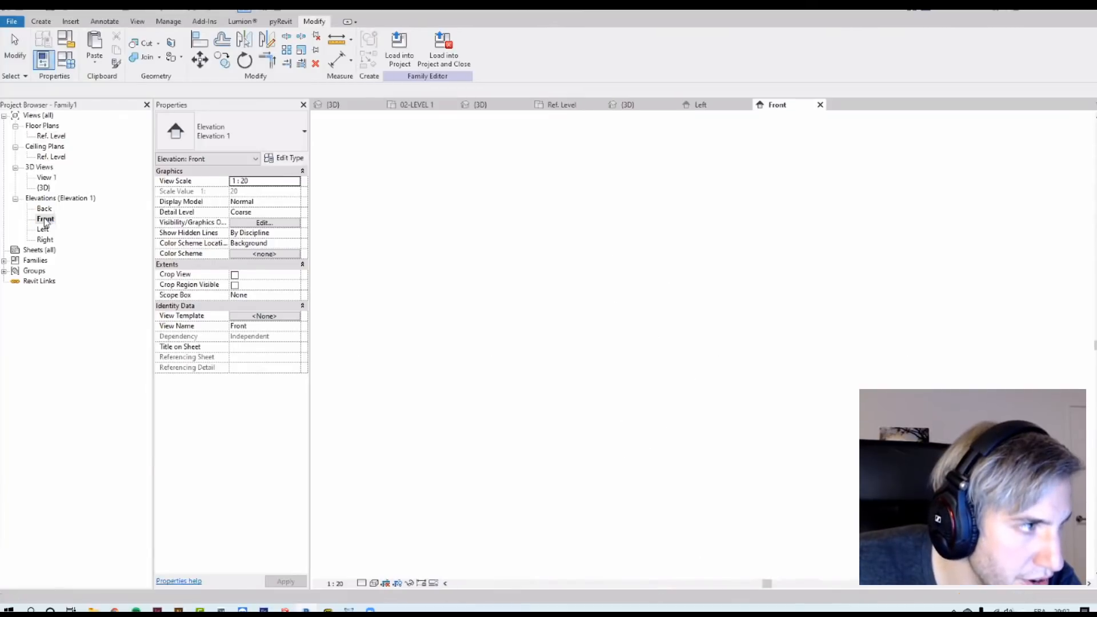
pyautogui.scroll(3, 765, 517)
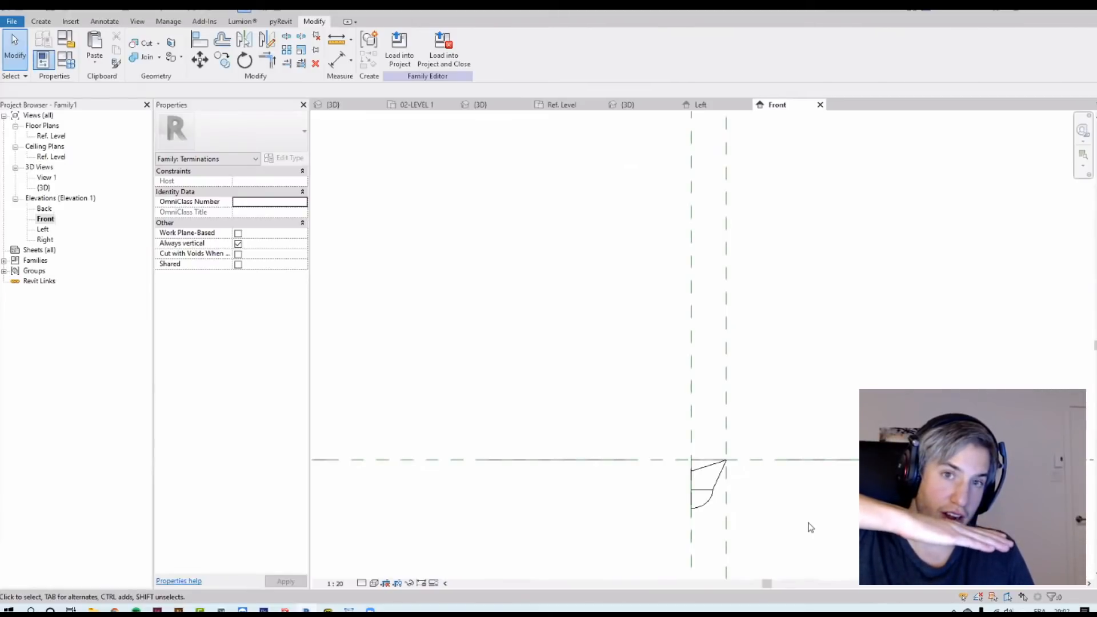
pyautogui.click(712, 475)
pyautogui.scroll(3, 712, 483)
pyautogui.scroll(2, 712, 486)
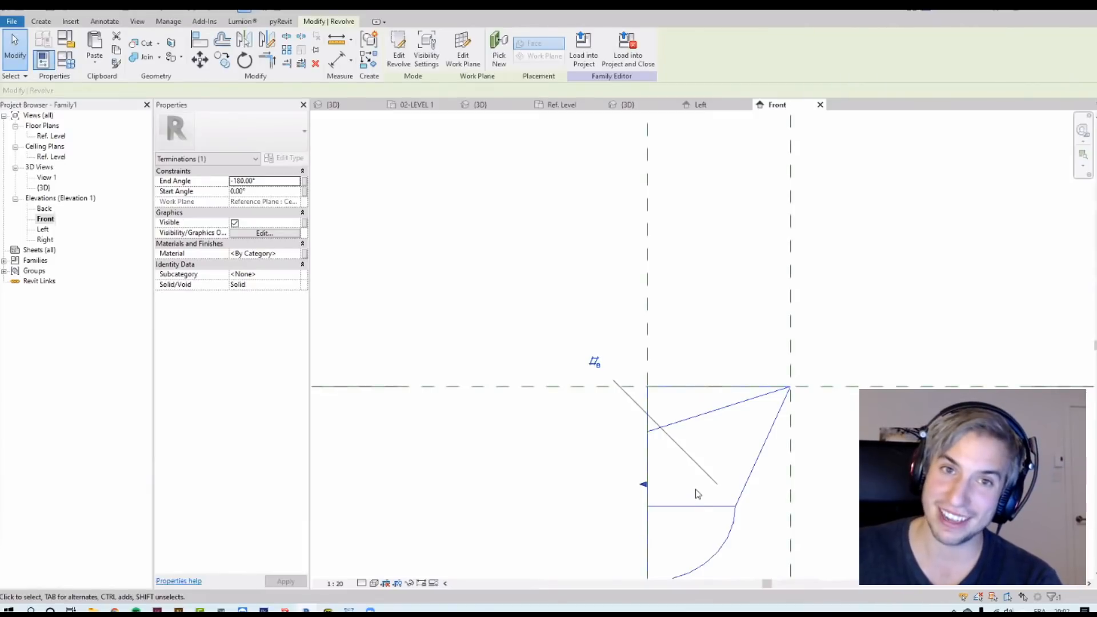
pyautogui.moveTo(687, 487); pyautogui.dragTo(663, 403, button='middle')
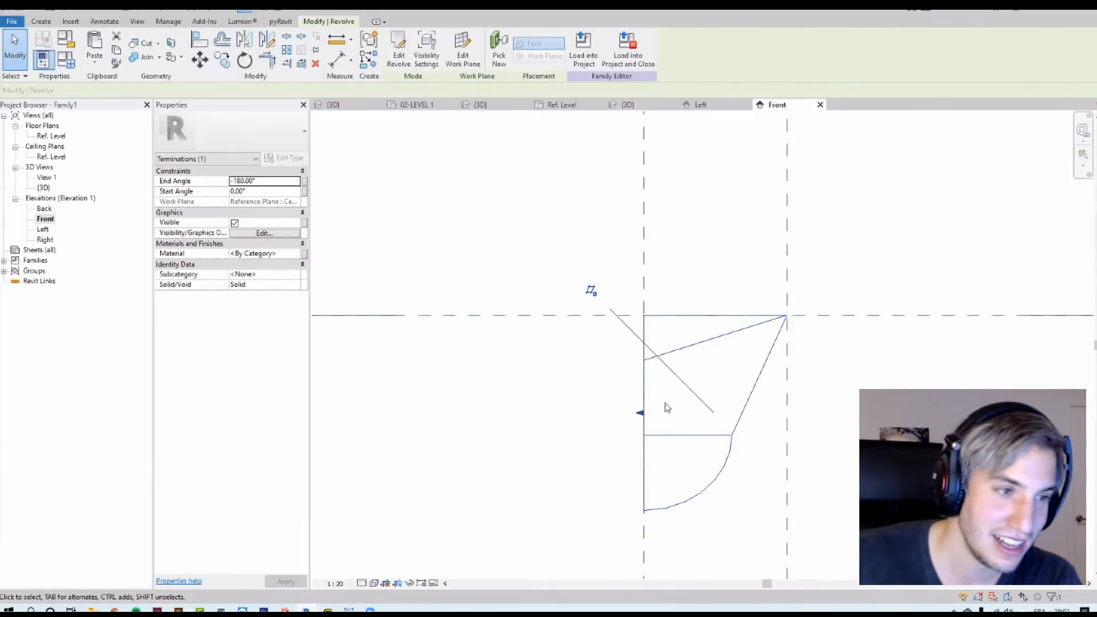
pyautogui.press('m')
pyautogui.press('v')
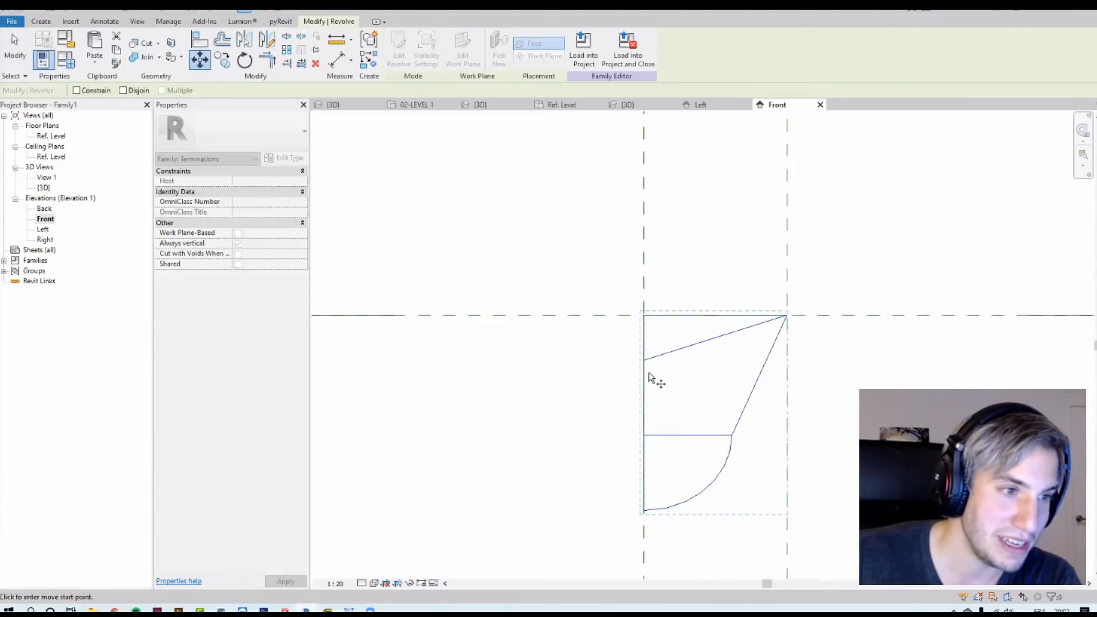
pyautogui.click(644, 413)
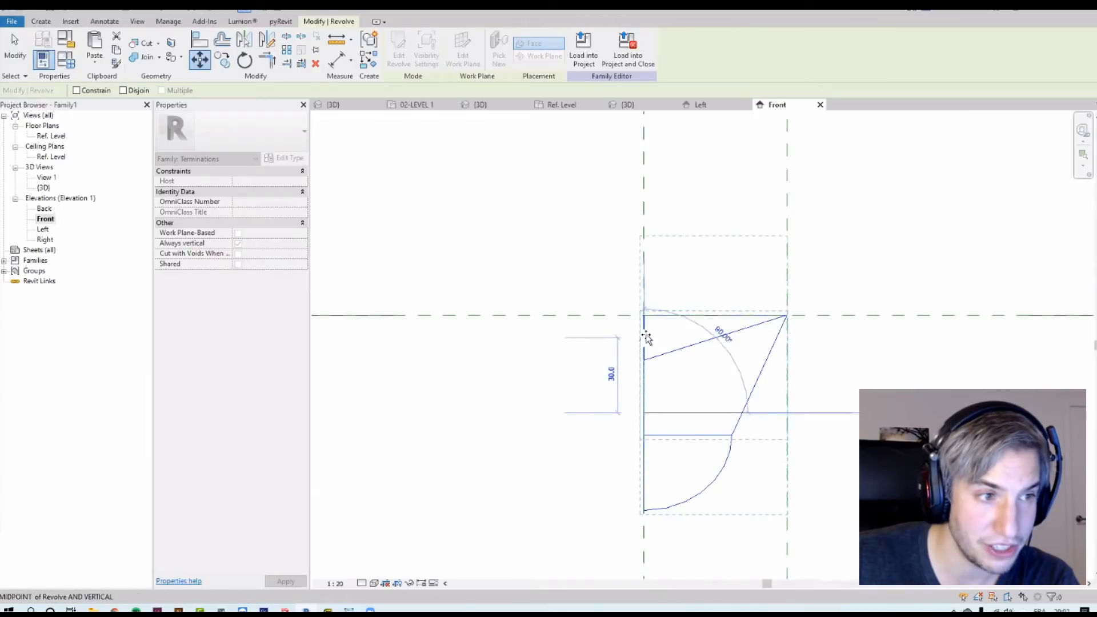
pyautogui.click(644, 316)
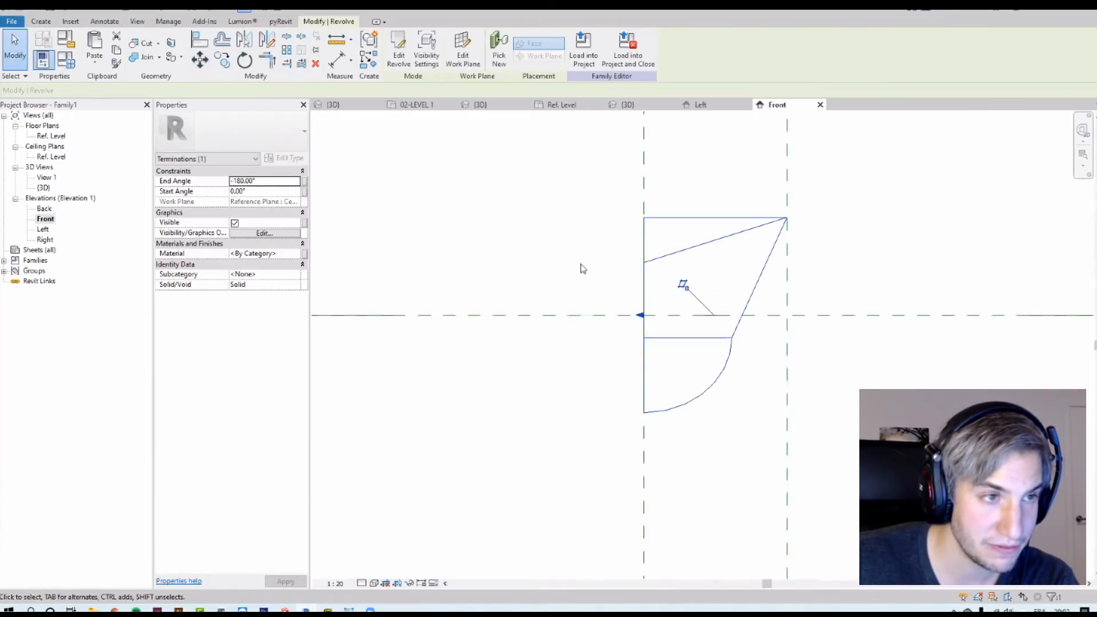
# Step: Save the termination family as TERMINATION-CAT-FAMILY
pyautogui.click(579, 269)
pyautogui.scroll(1, 538, 257)
pyautogui.moveTo(538, 257); pyautogui.dragTo(525, 320, button='middle')
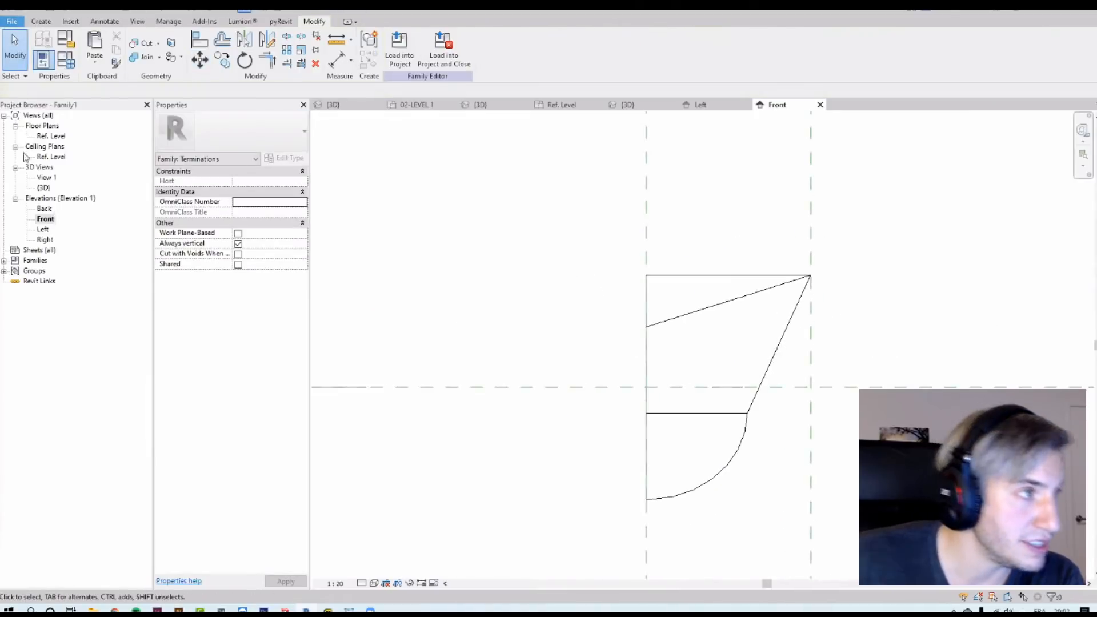
pyautogui.click(12, 21)
pyautogui.moveTo(38, 163)
pyautogui.click(114, 152)
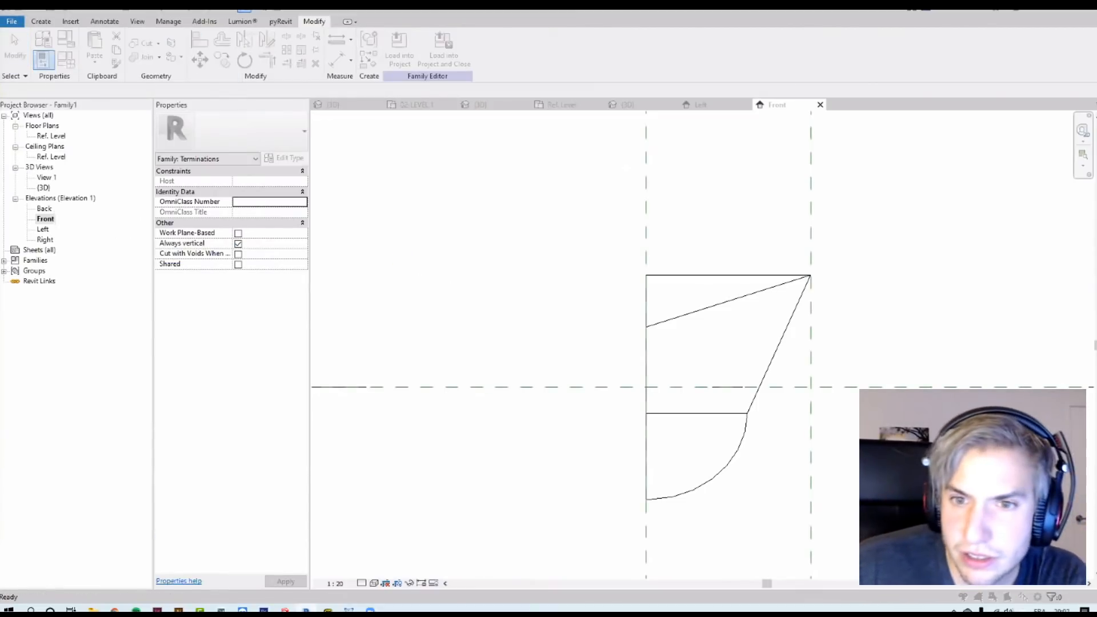
pyautogui.doubleClick(422, 394)
pyautogui.write('TERMINATION-CAT-FAMILY')
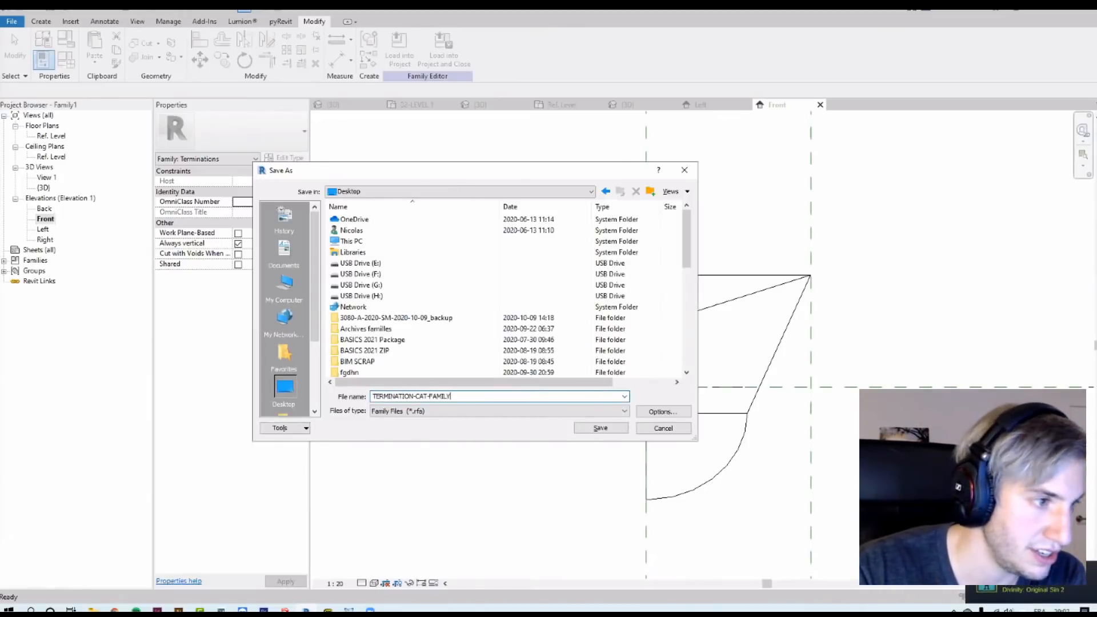
pyautogui.press('Return')
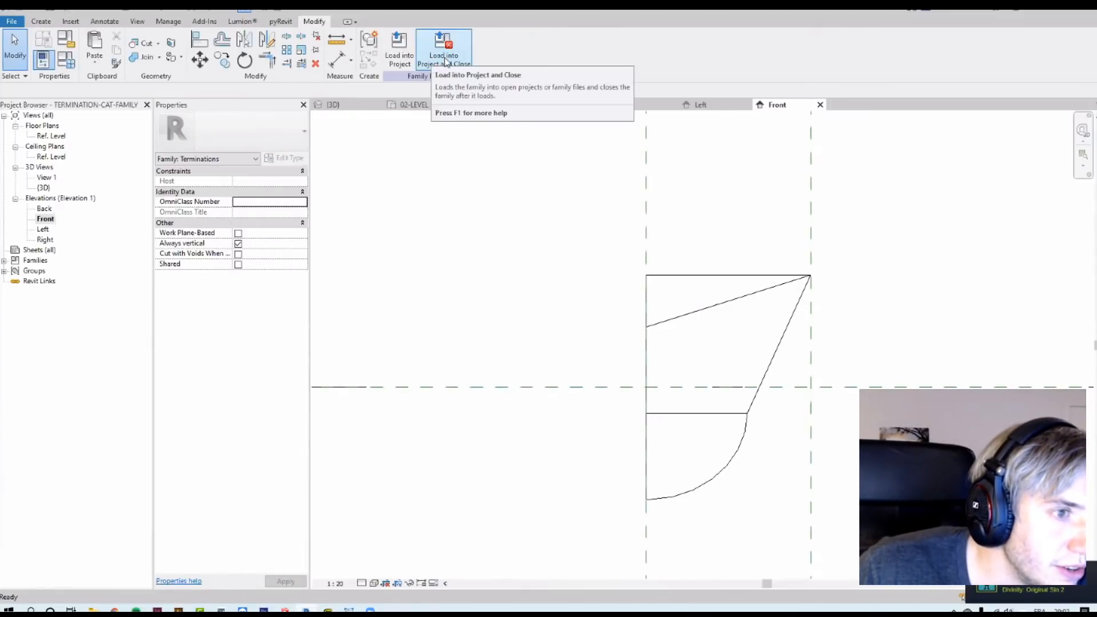
pyautogui.click(442, 60)
pyautogui.click(562, 393)
# Step: Associate the revolve's Material with the Termination Material family parameter
pyautogui.click(717, 310)
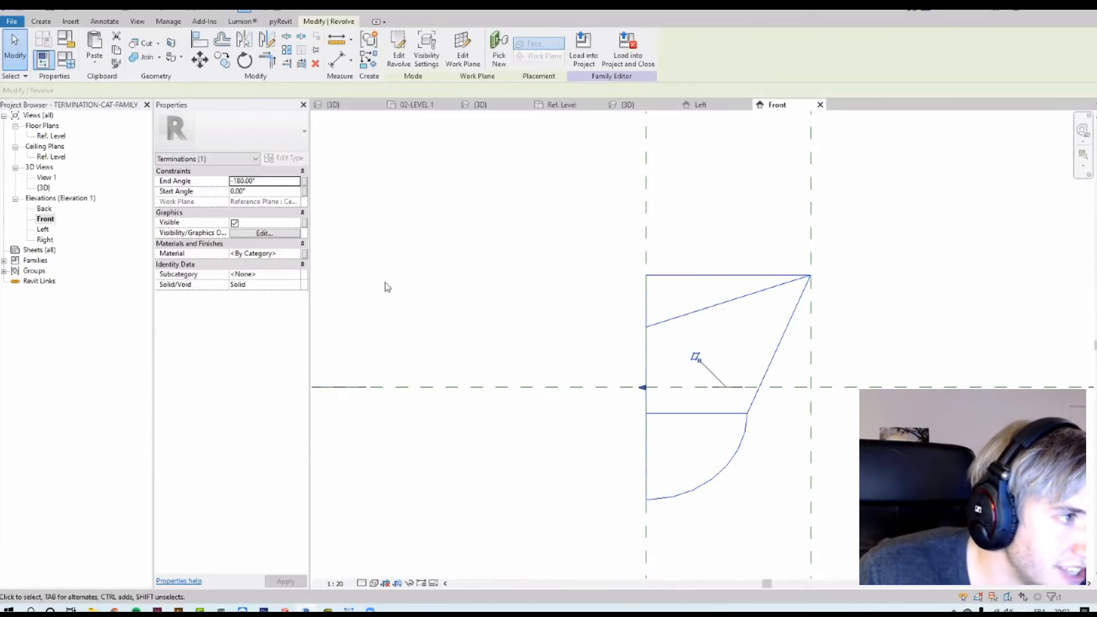
pyautogui.click(305, 255)
pyautogui.click(486, 271)
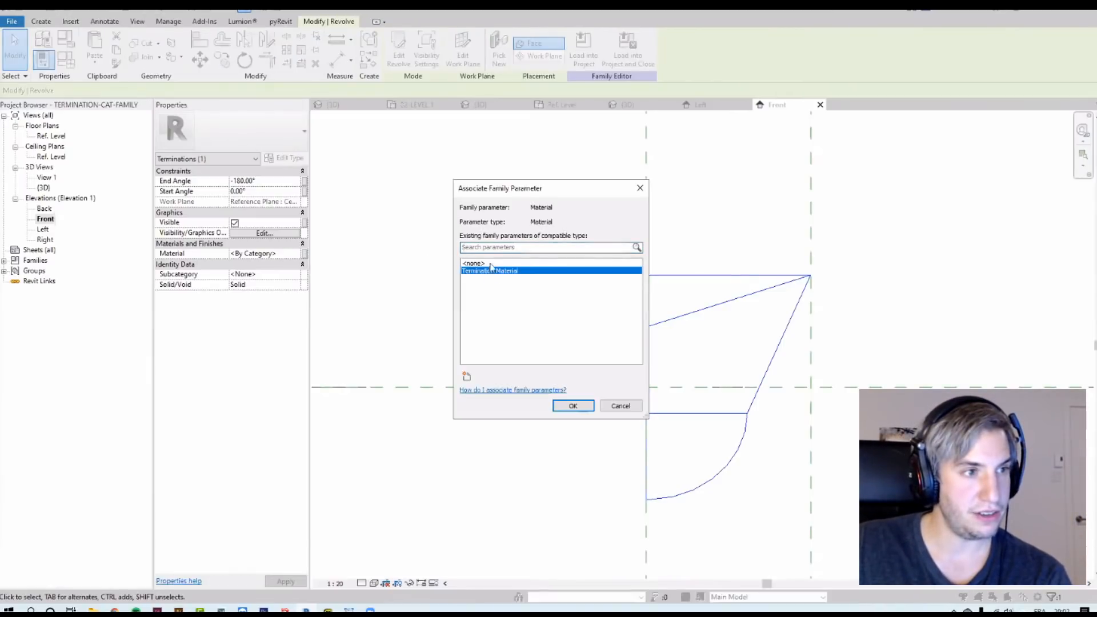
pyautogui.click(572, 407)
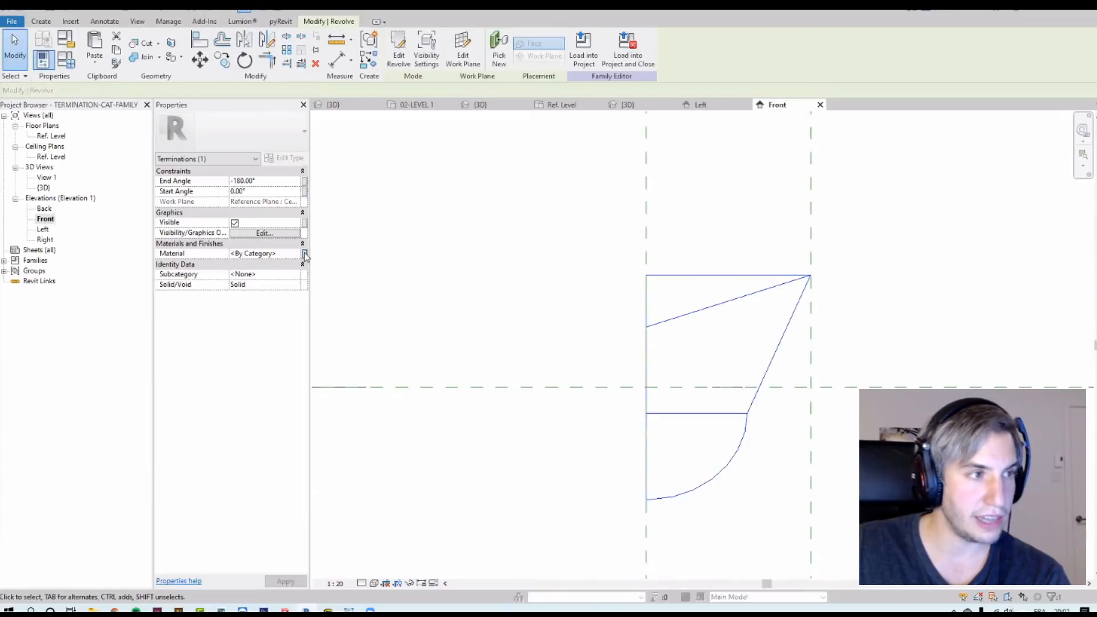
pyautogui.click(304, 254)
pyautogui.click(509, 272)
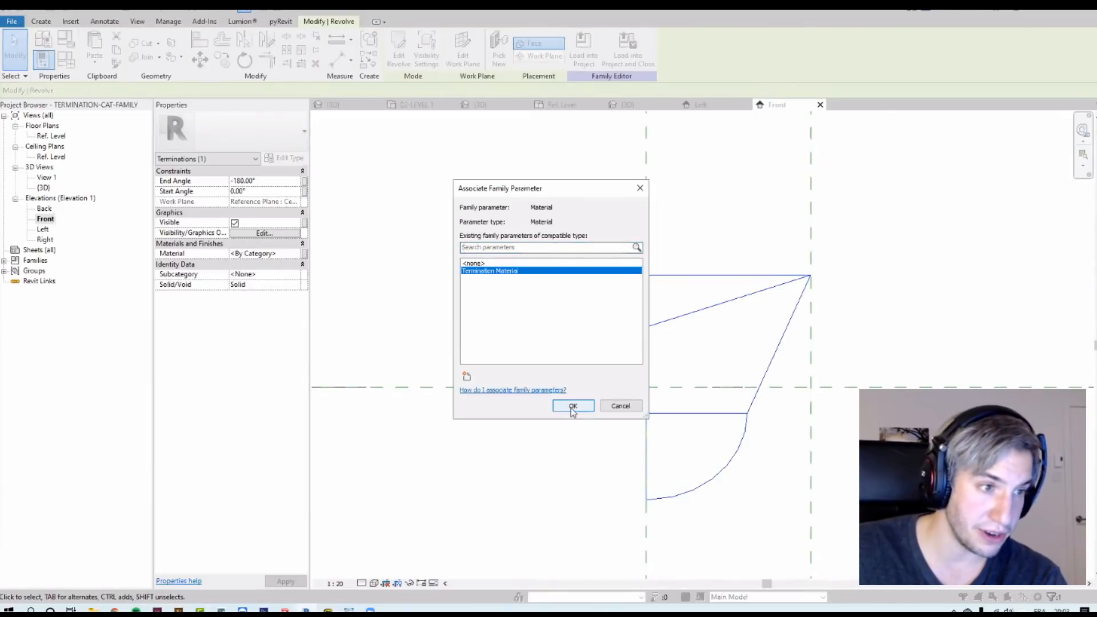
pyautogui.click(571, 407)
# Step: Load the family into the RP-RAILINGS-2021 project and close the family editor
pyautogui.click(513, 301)
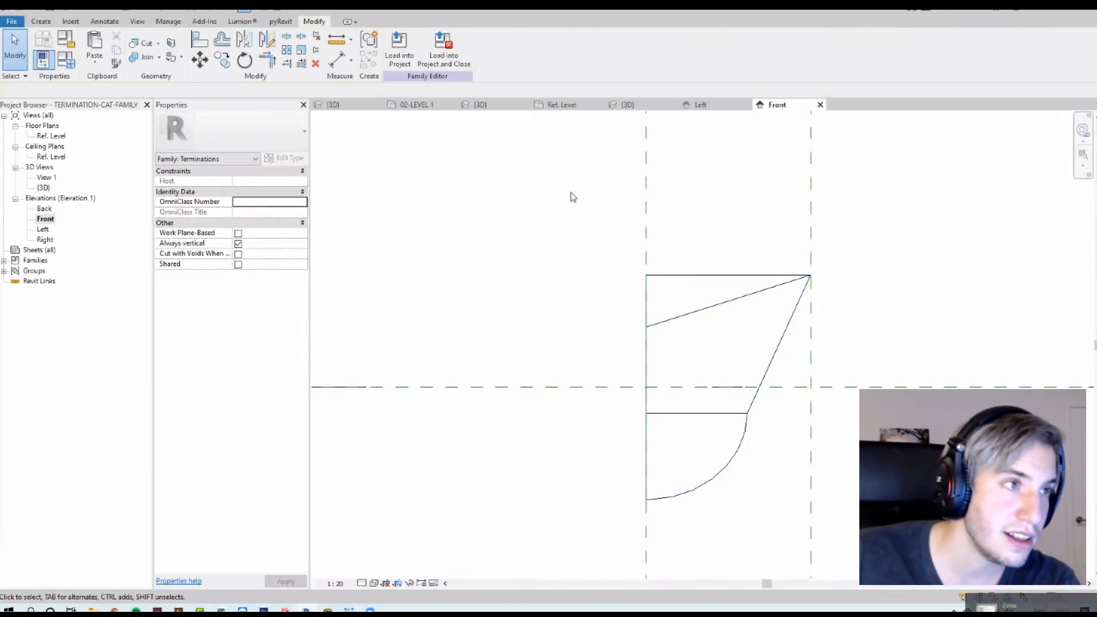
pyautogui.click(450, 66)
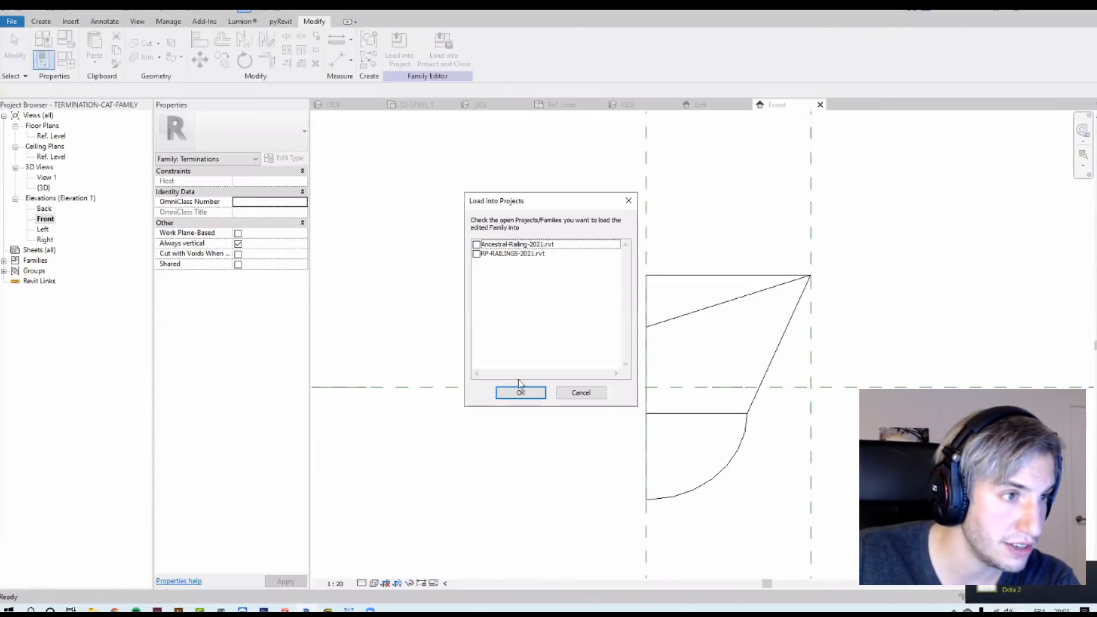
pyautogui.click(477, 256)
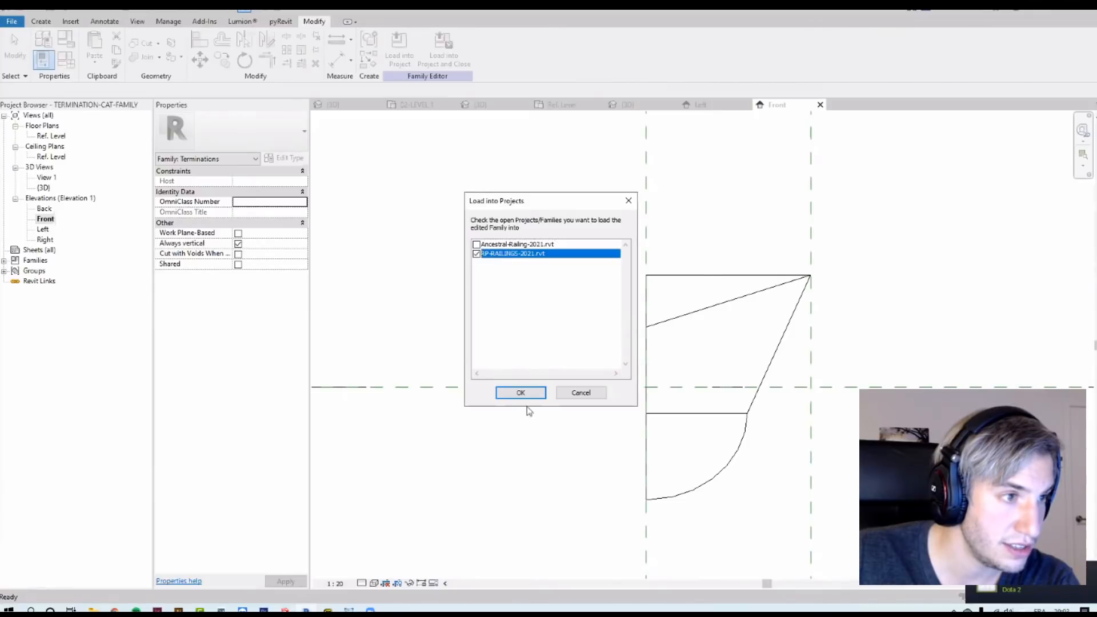
pyautogui.click(520, 392)
# Step: Place a test instance of TERMINATION-CAT-FAMILY on Level 1, then delete it
pyautogui.click(523, 314)
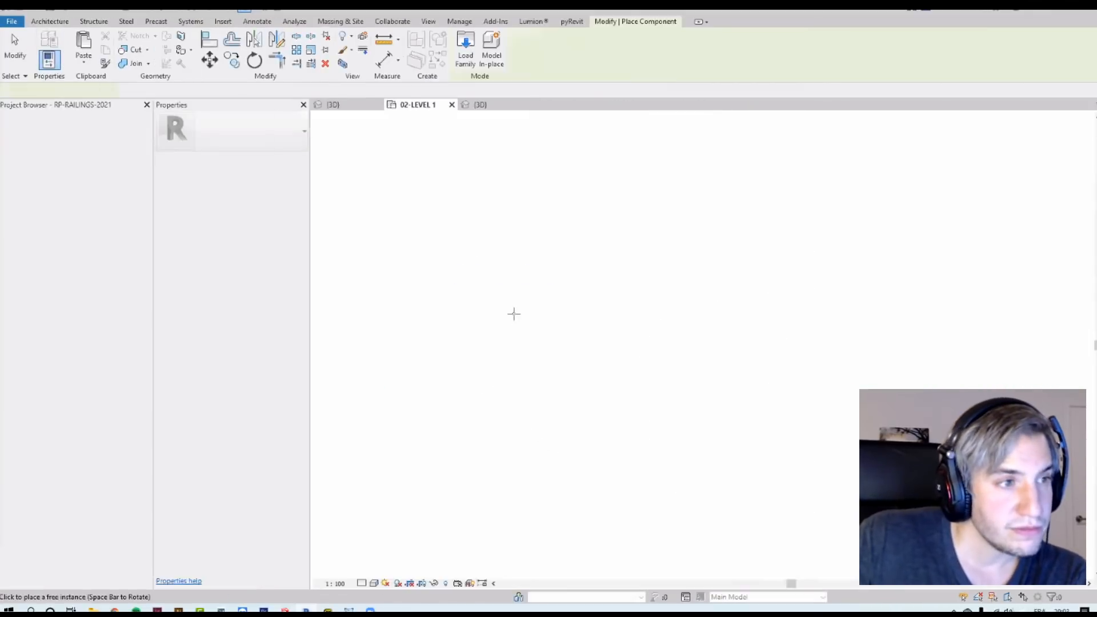
pyautogui.scroll(6, 667, 322)
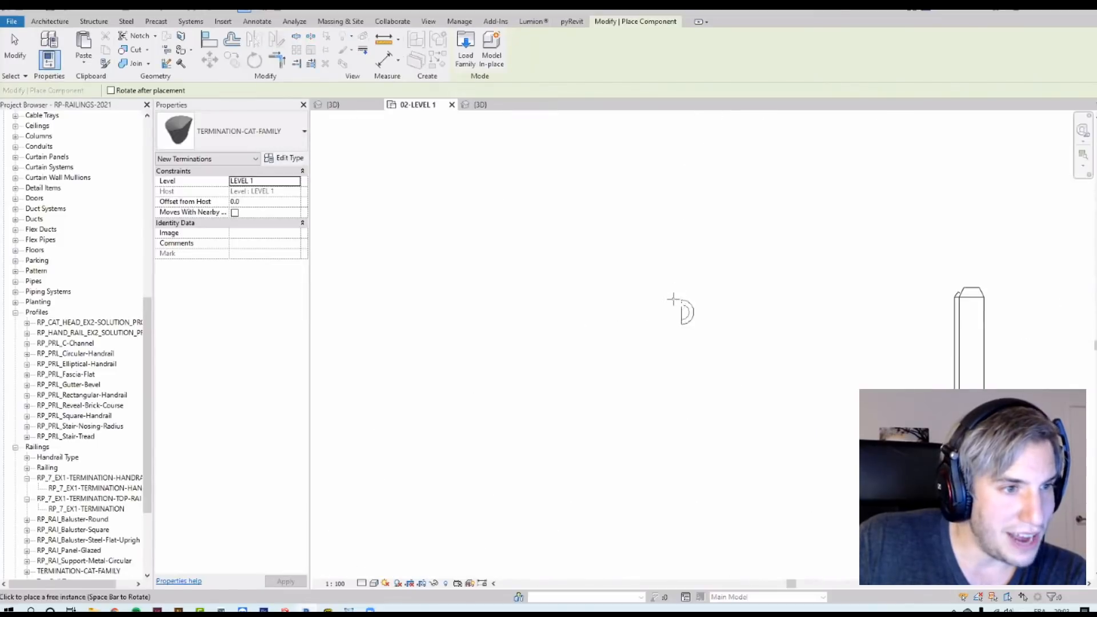
pyautogui.click(657, 319)
pyautogui.press('Escape')
pyautogui.click(663, 307)
pyautogui.scroll(1, 691, 309)
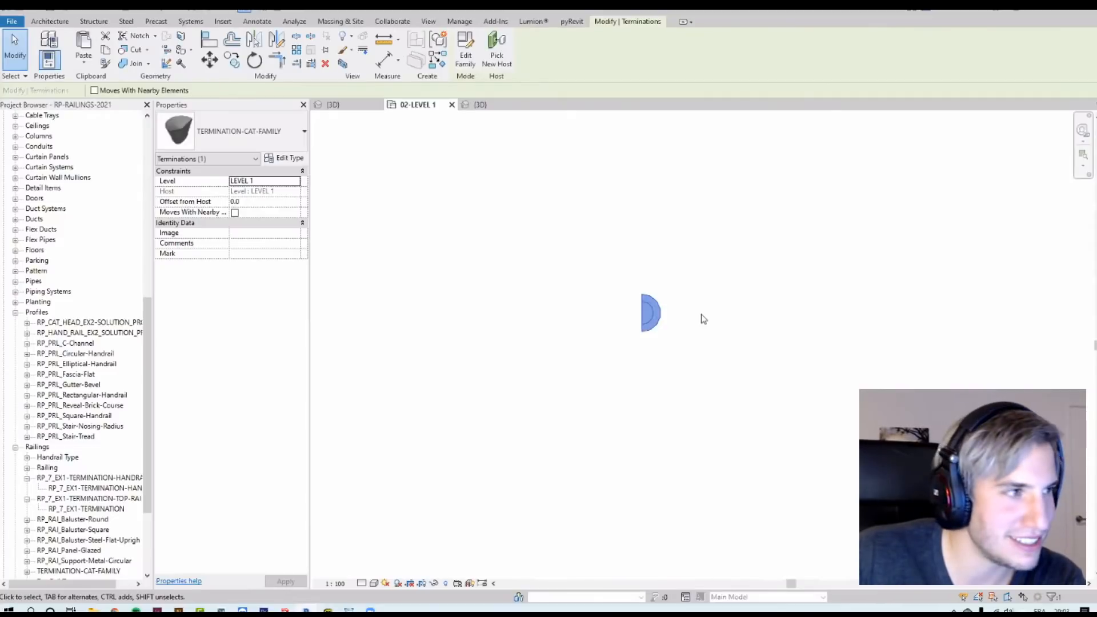
pyautogui.press('Delete')
# Step: Select the railing and open it in the 3D view with a section box around it
pyautogui.scroll(-3, 525, 298)
pyautogui.scroll(-4, 691, 360)
pyautogui.scroll(2, 708, 326)
pyautogui.scroll(5, 694, 197)
pyautogui.click(652, 219)
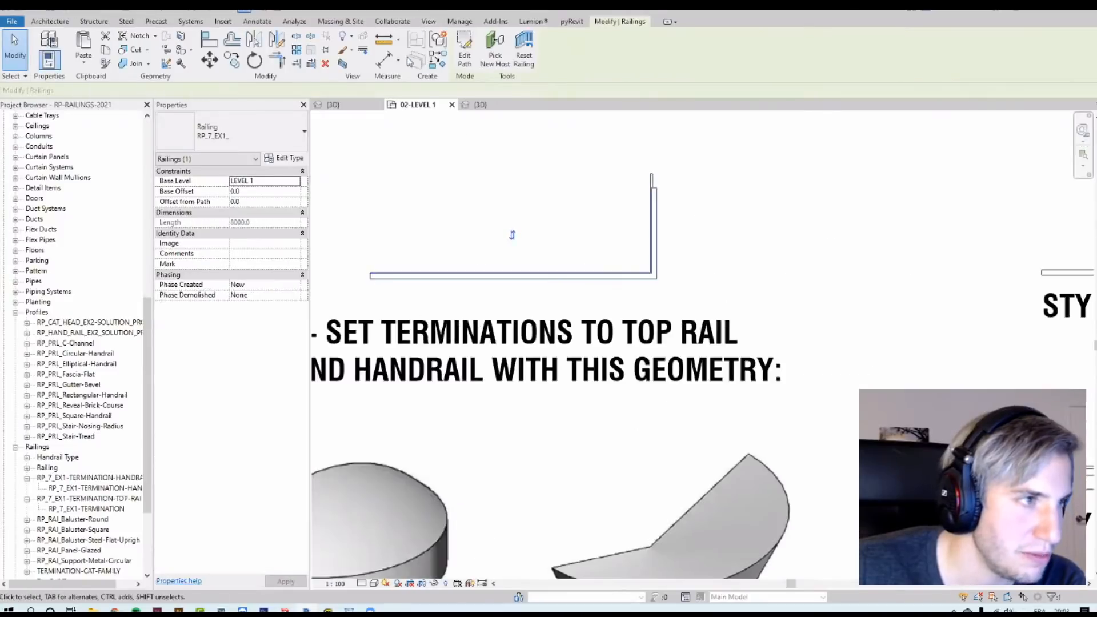
pyautogui.click(342, 64)
pyautogui.scroll(4, 466, 411)
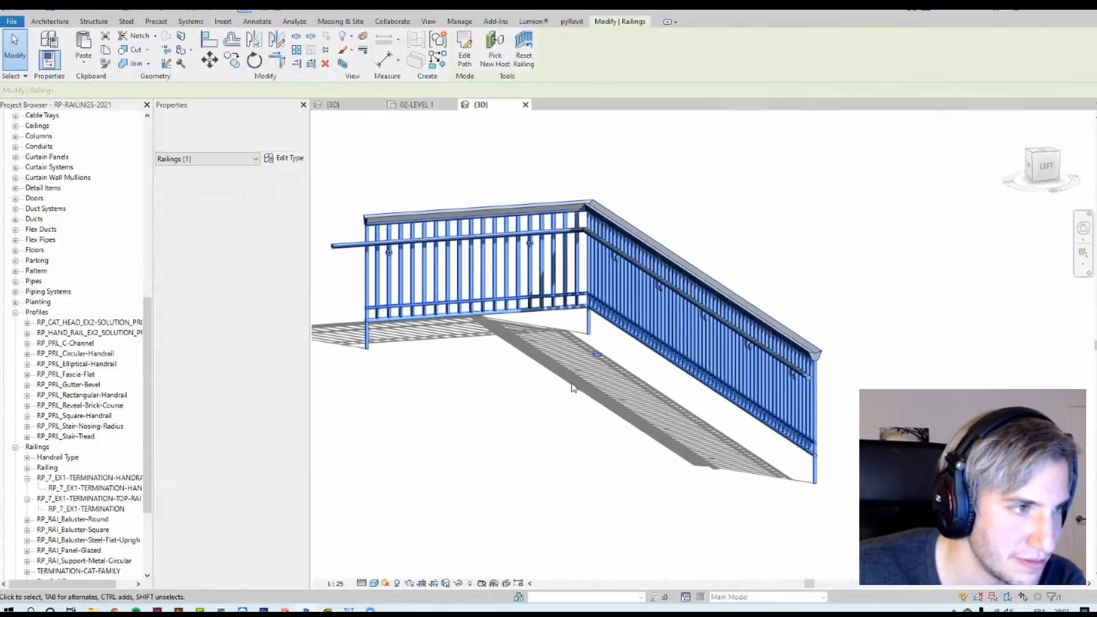
# Step: In the railing's top rail type, set both Beginning/Bottom and End/Top Termination to TERMINATION-CAT-FAMILY
pyautogui.click(281, 158)
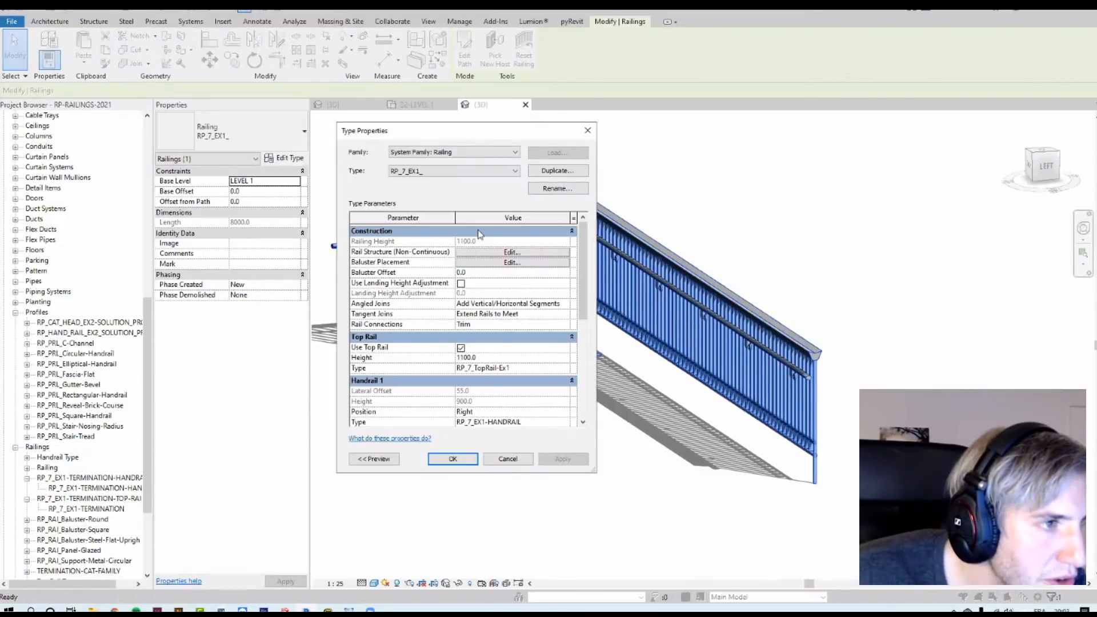
pyautogui.scroll(-1, 428, 251)
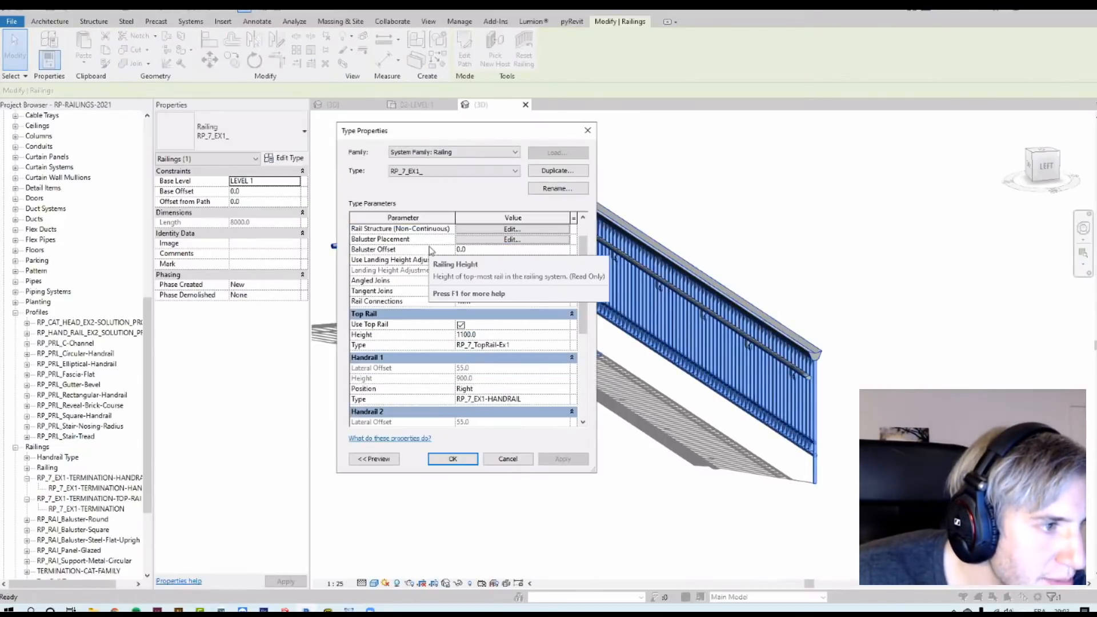
pyautogui.doubleClick(569, 346)
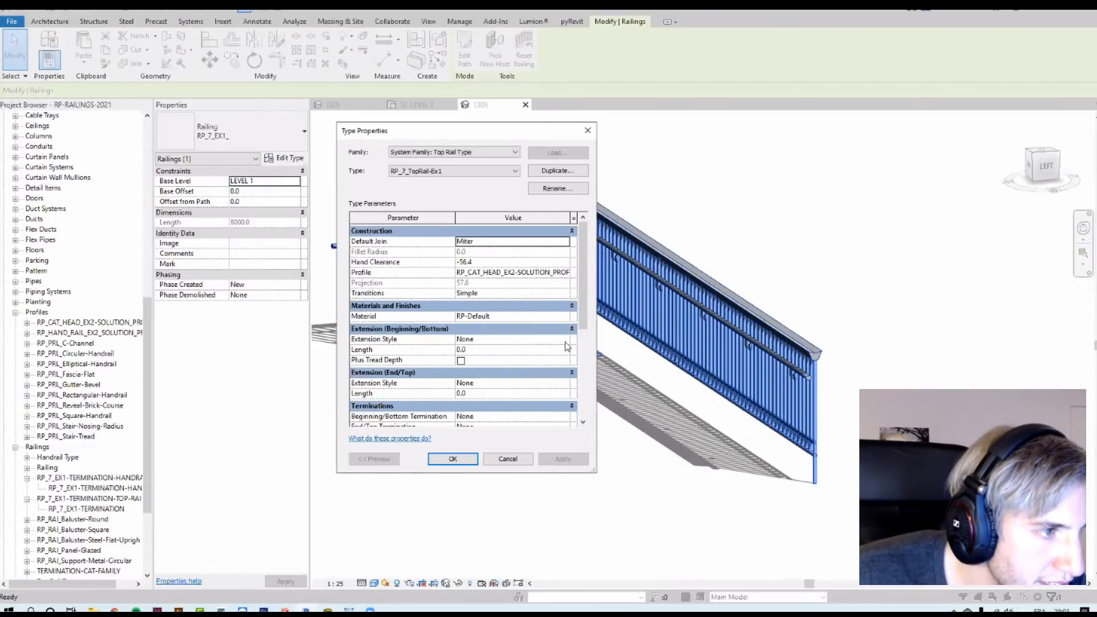
pyautogui.scroll(-2, 553, 307)
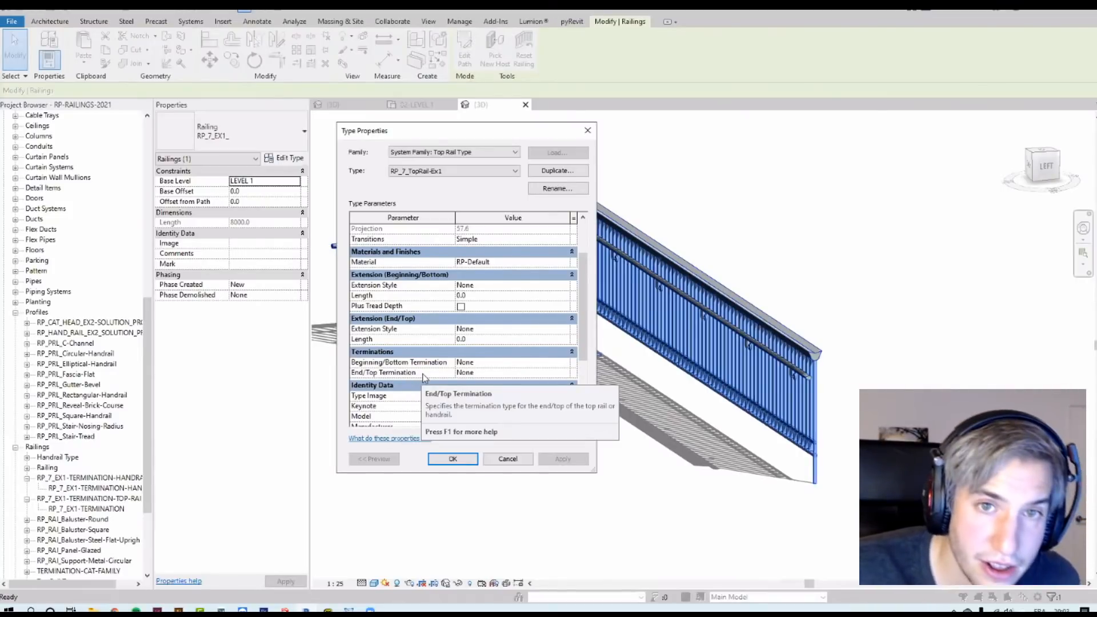
pyautogui.click(569, 364)
pyautogui.click(565, 362)
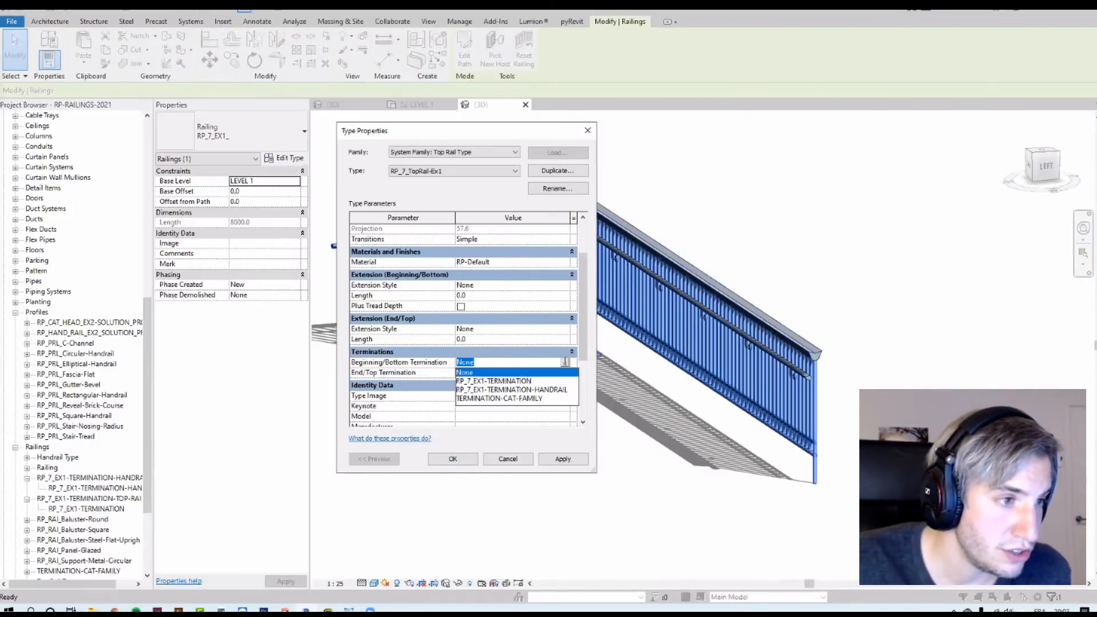
pyautogui.click(477, 399)
pyautogui.click(566, 373)
pyautogui.click(565, 373)
pyautogui.click(497, 408)
pyautogui.click(562, 460)
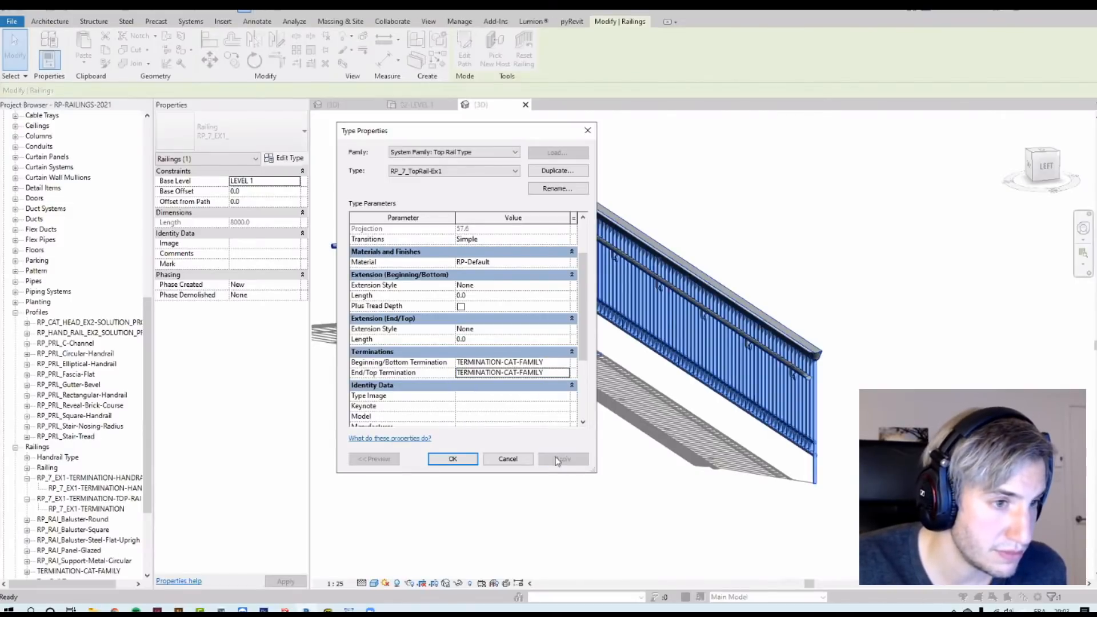
pyautogui.click(449, 458)
pyautogui.click(452, 458)
pyautogui.press('Escape')
pyautogui.scroll(5, 805, 407)
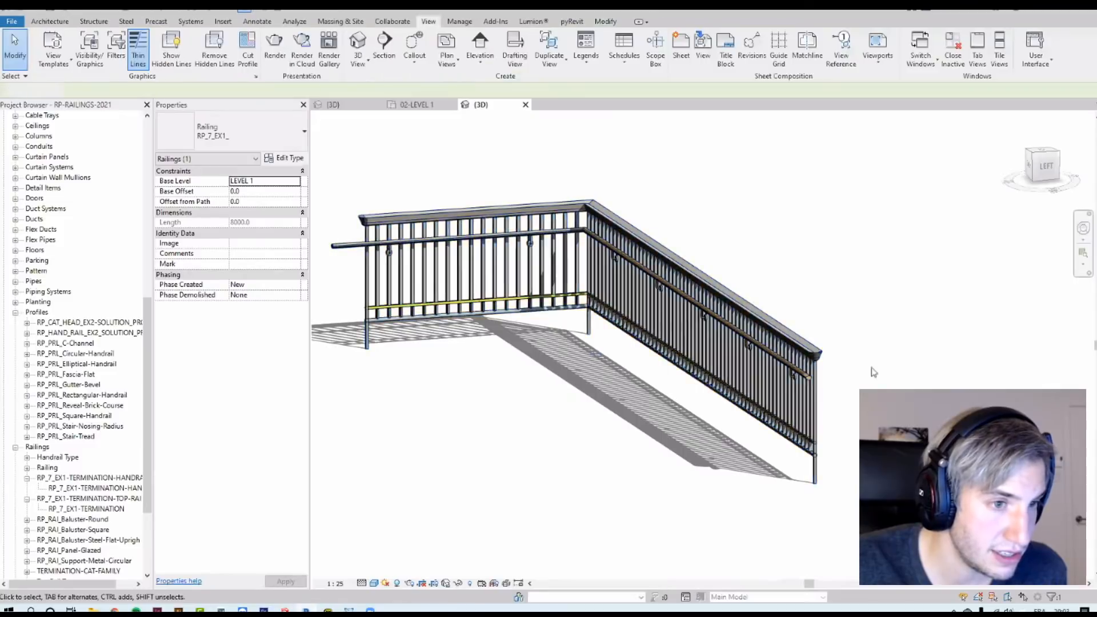
pyautogui.scroll(4, 804, 407)
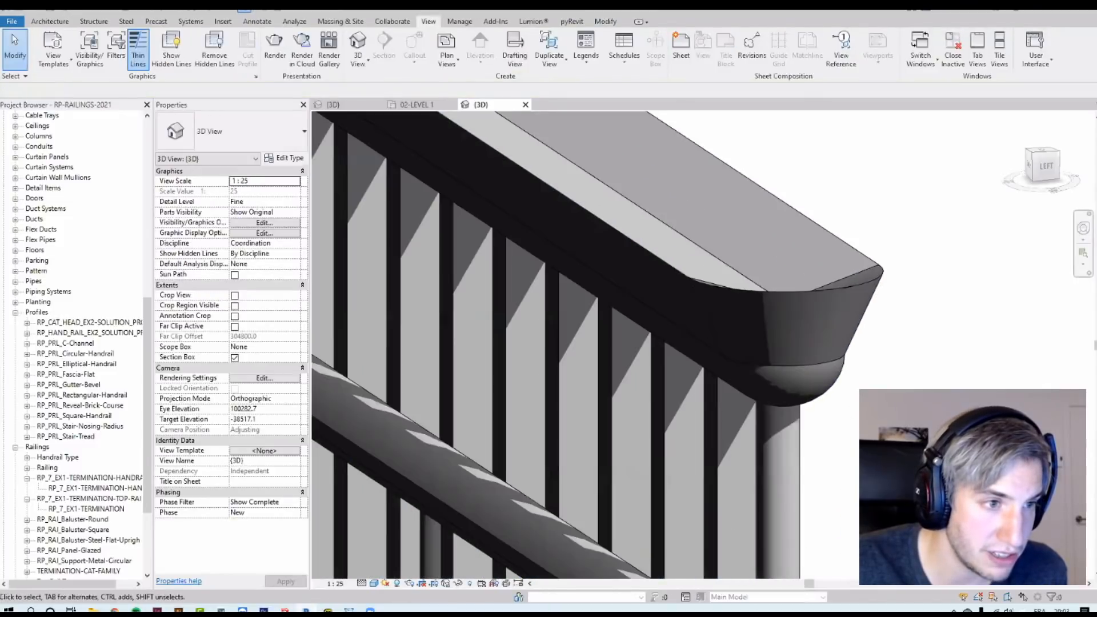
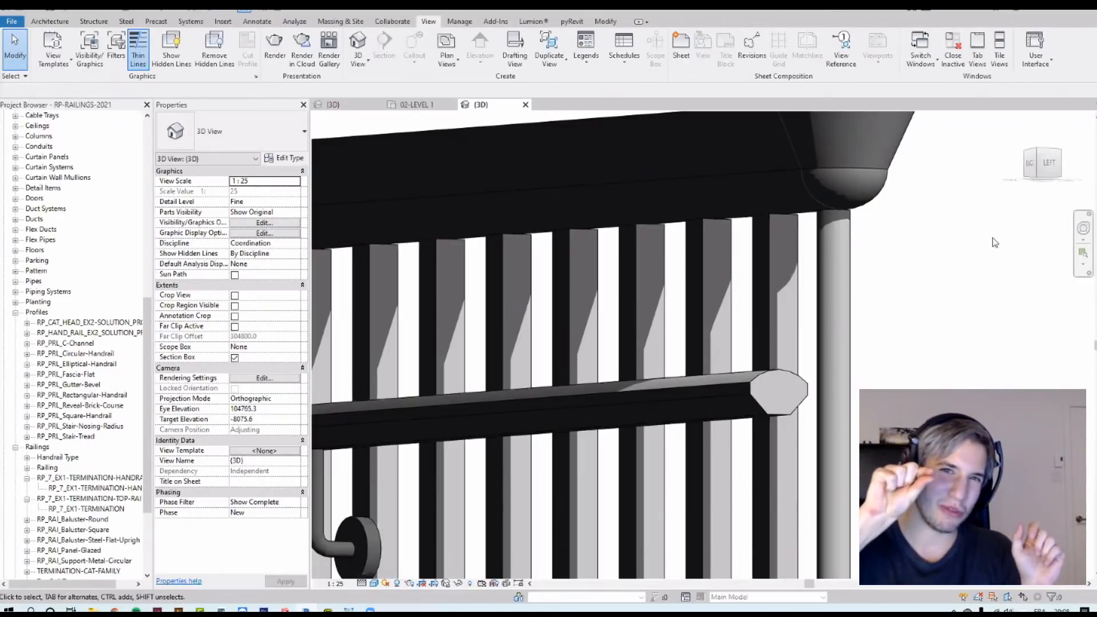
# Step: Enlarge the 3D view's section box beyond the railing to leave space beside it
pyautogui.scroll(-7, 835, 296)
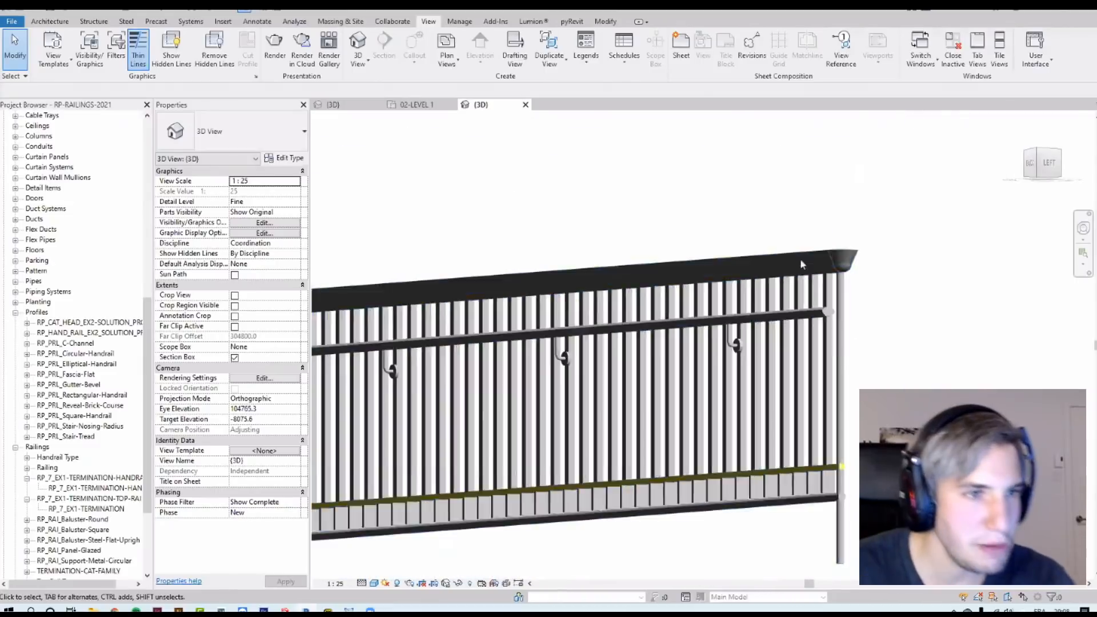
pyautogui.keyDown('shift'); pyautogui.moveTo(800, 258); pyautogui.dragTo(756, 329, button='middle'); pyautogui.keyUp('shift')
pyautogui.scroll(-4, 798, 298)
pyautogui.moveTo(840, 403); pyautogui.dragTo(486, 131)
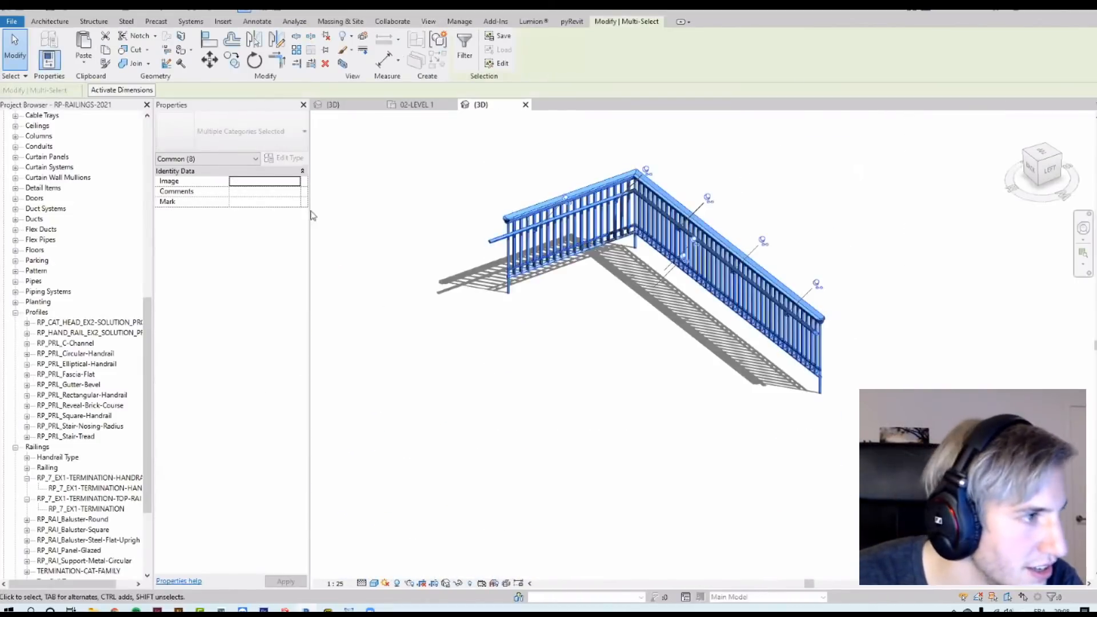
pyautogui.press('Escape')
pyautogui.click(470, 583)
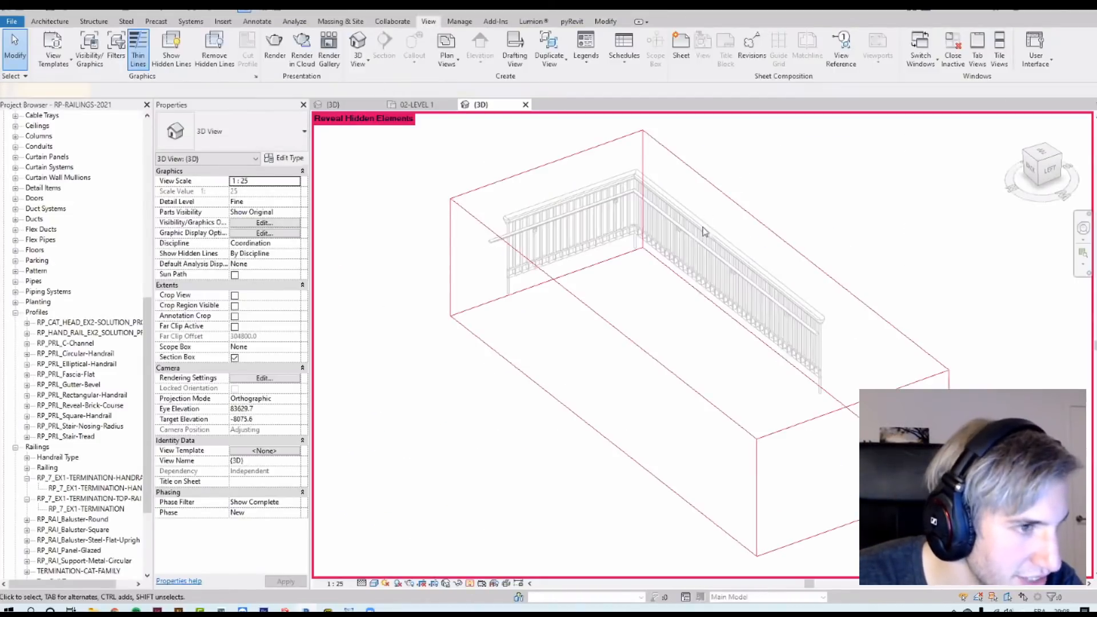
pyautogui.click(681, 315)
pyautogui.moveTo(648, 308); pyautogui.dragTo(423, 389)
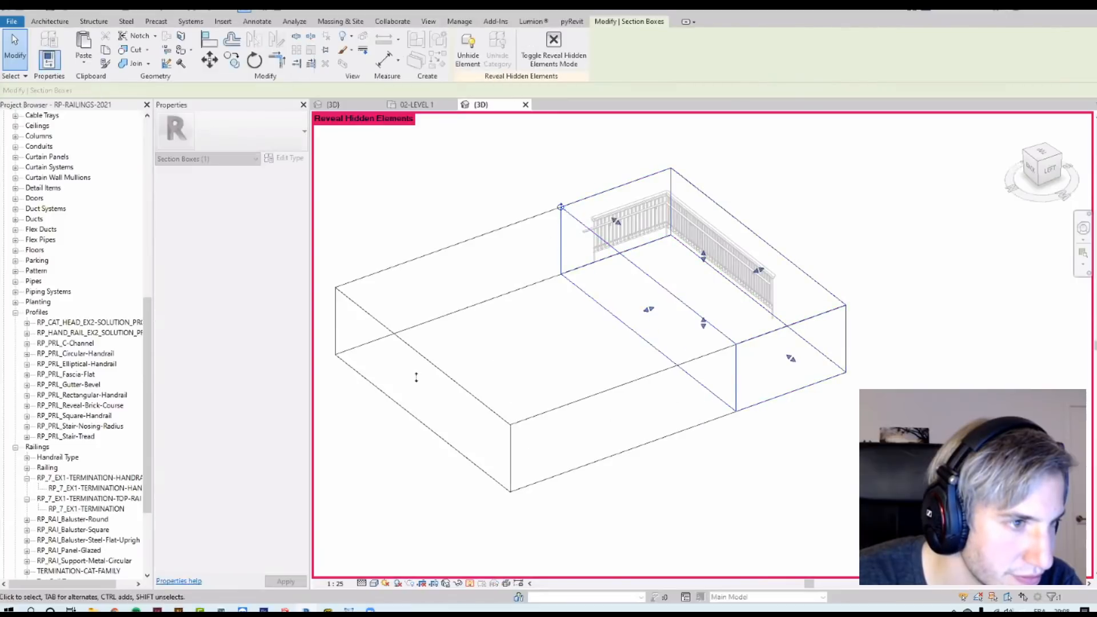
pyautogui.scroll(-3, 783, 283)
pyautogui.moveTo(769, 275); pyautogui.dragTo(983, 196)
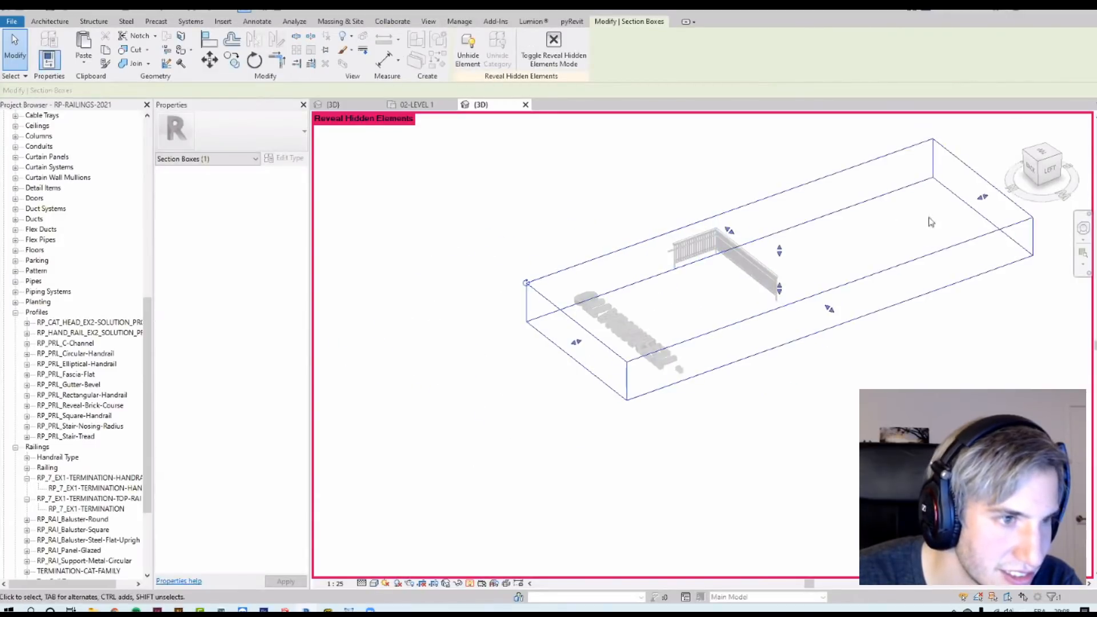
pyautogui.moveTo(930, 223); pyautogui.dragTo(822, 305, button='middle')
pyautogui.click(470, 584)
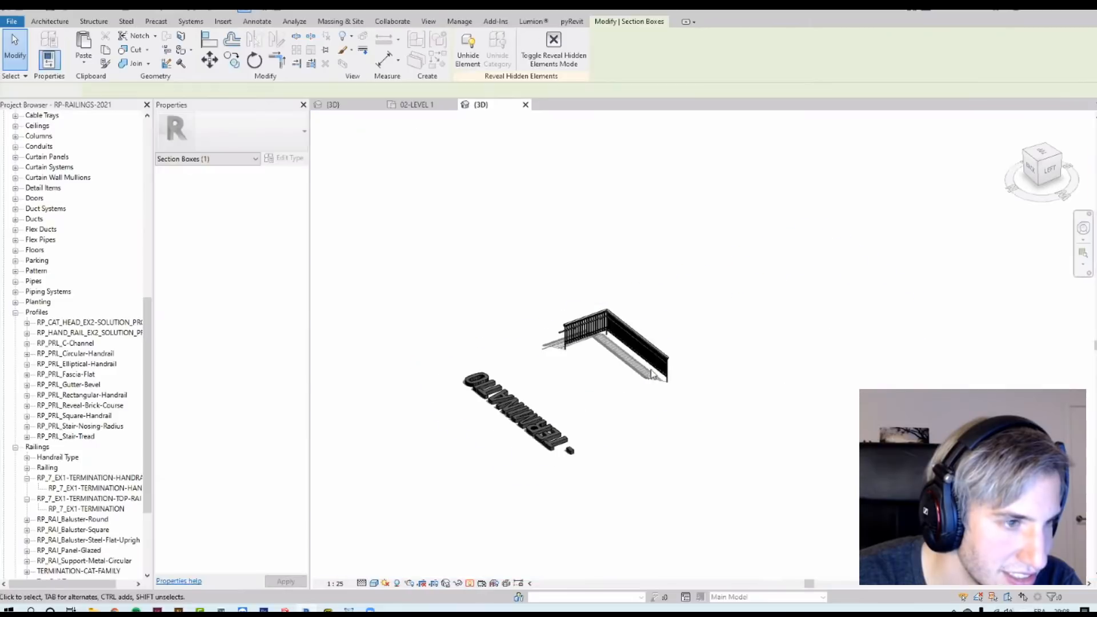
# Step: Select the railing with its stair and copy it to a second position beside the original
pyautogui.scroll(4, 660, 374)
pyautogui.moveTo(757, 448); pyautogui.dragTo(514, 328)
pyautogui.scroll(-2, 513, 326)
pyautogui.press('c')
pyautogui.press('o')
pyautogui.click(611, 366)
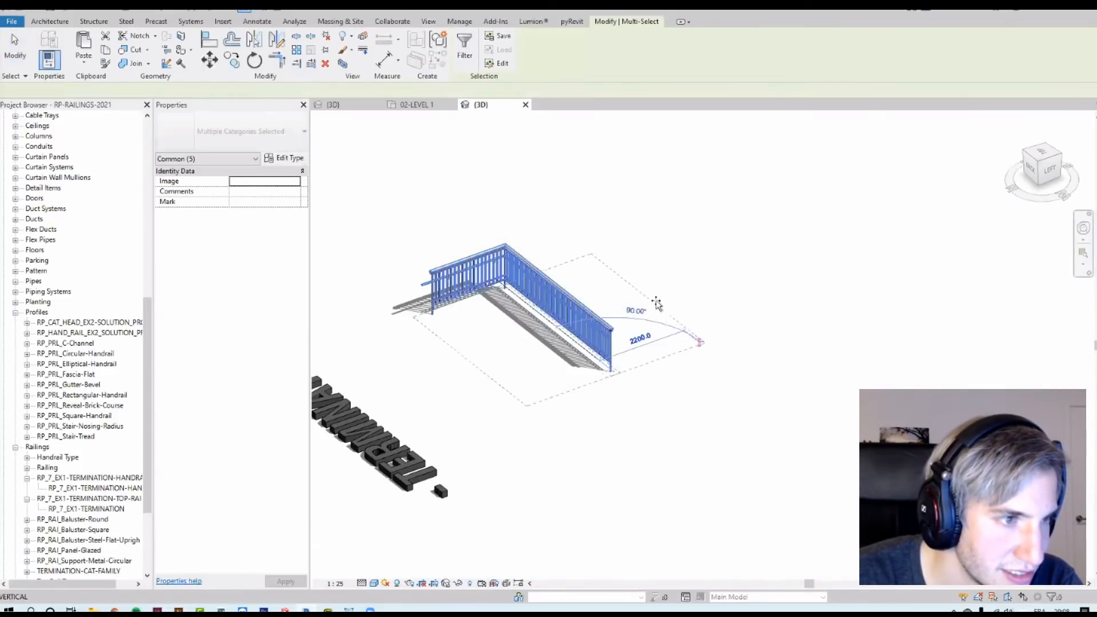
pyautogui.click(748, 254)
pyautogui.click(836, 212)
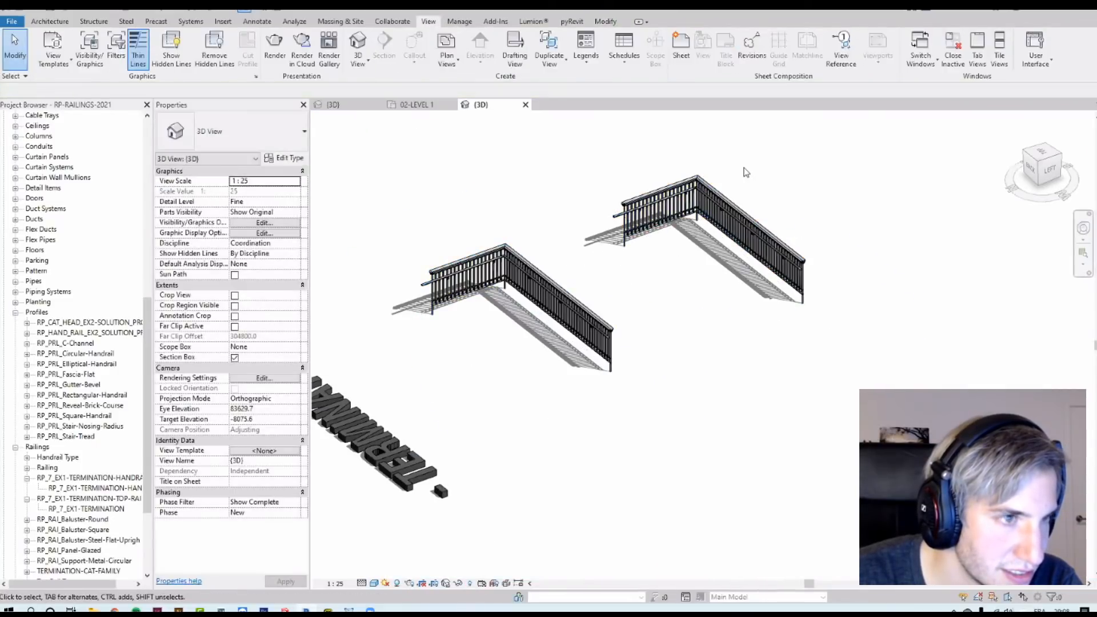
# Step: Select the original railing and duplicate its type as TOP RAIL ONLY
pyautogui.scroll(4, 731, 172)
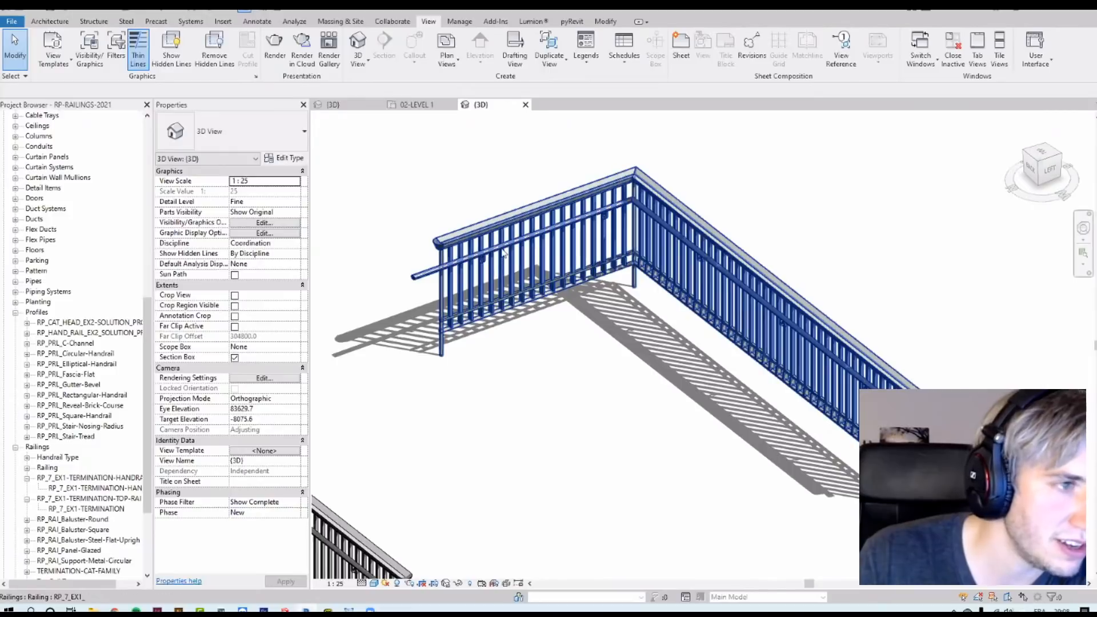
pyautogui.click(536, 245)
pyautogui.click(298, 160)
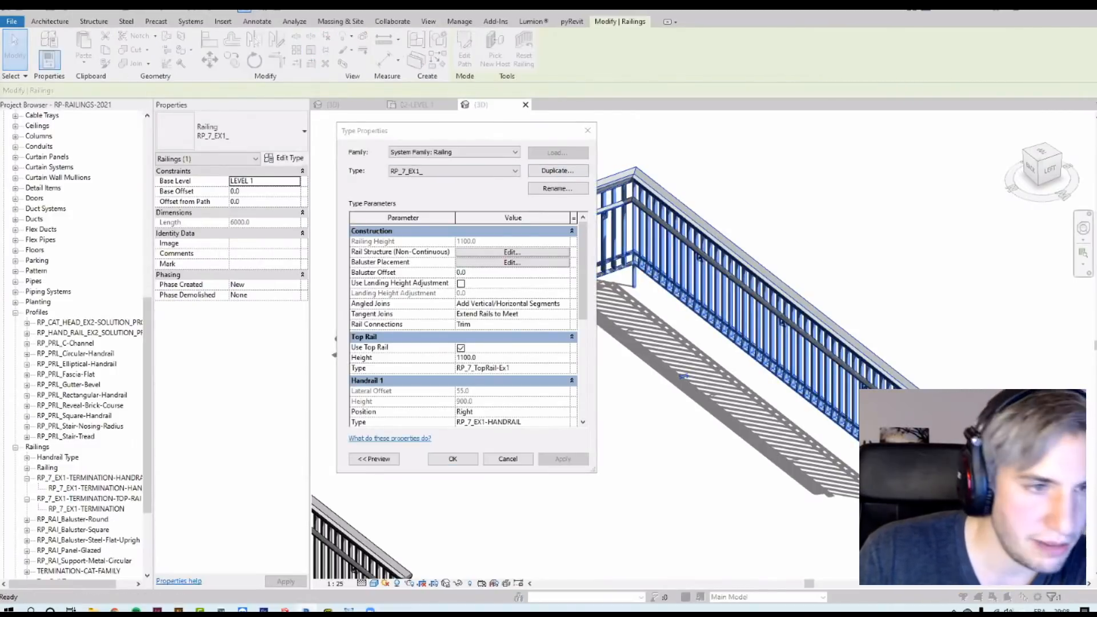
pyautogui.click(557, 171)
pyautogui.write('TOP RAIL ONLY')
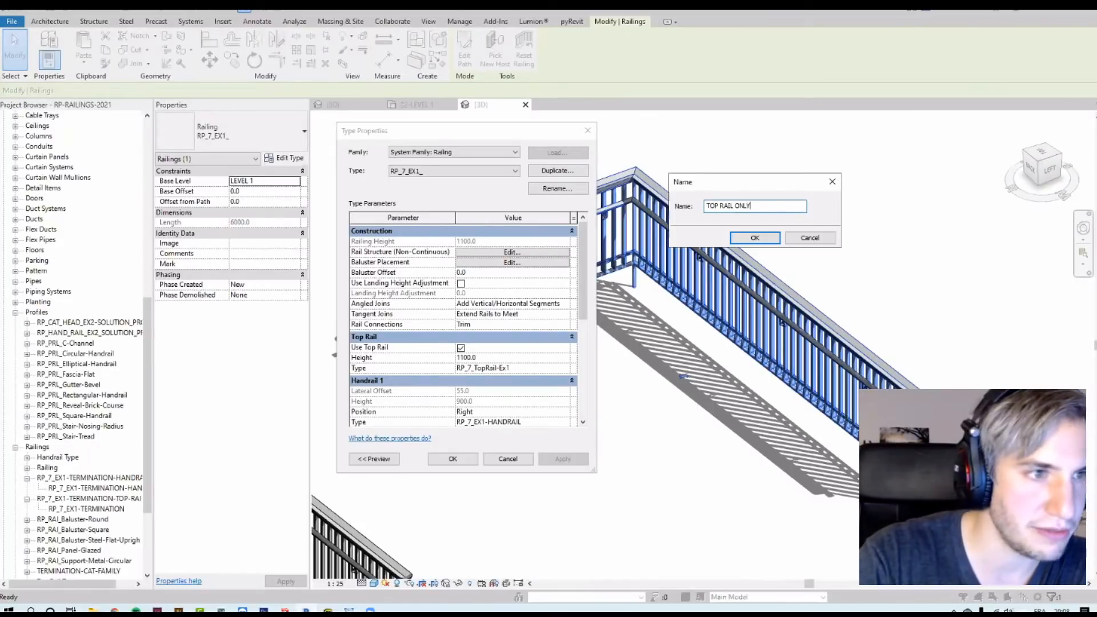
pyautogui.press('Return')
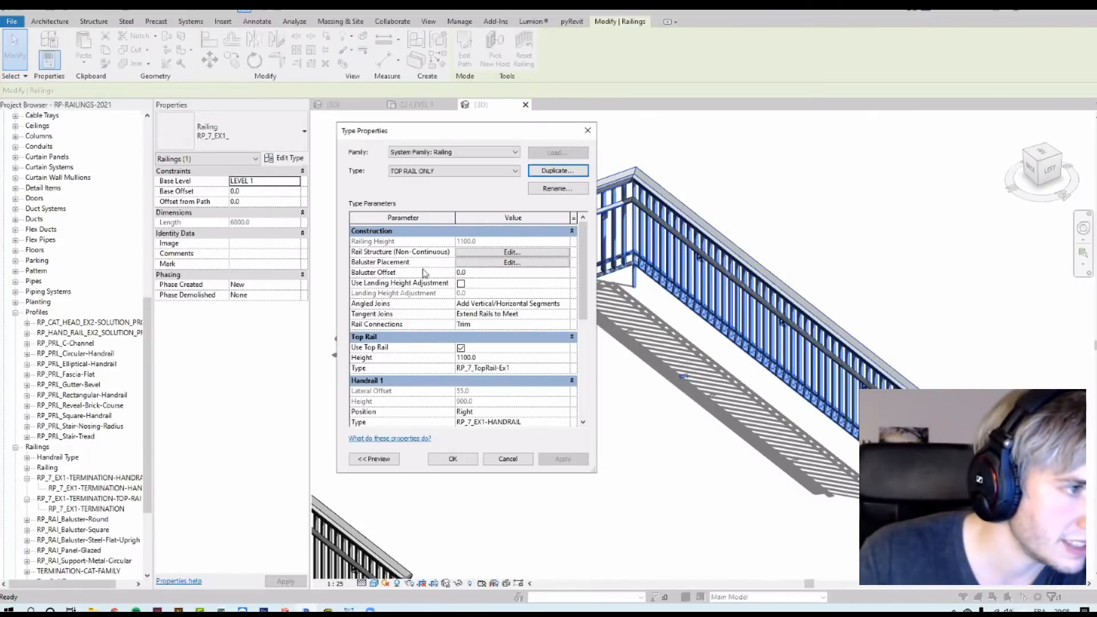
# Step: In baluster placement, set the main pattern balusters and the baluster-per-tread family to None
pyautogui.click(495, 263)
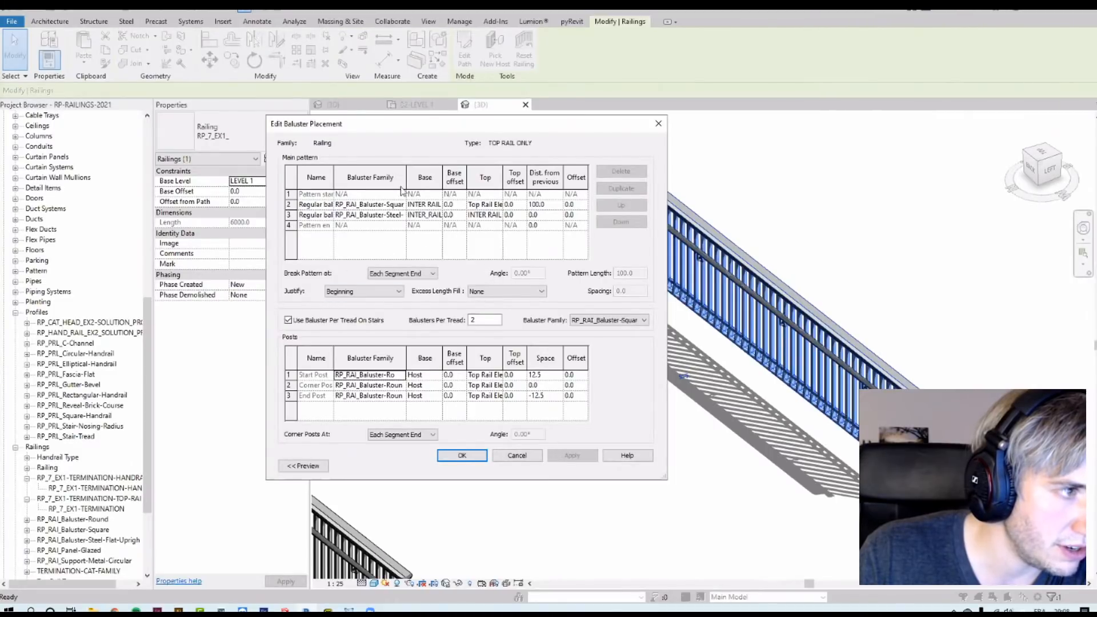
pyautogui.click(401, 204)
pyautogui.click(401, 205)
pyautogui.click(383, 215)
pyautogui.click(401, 216)
pyautogui.click(401, 216)
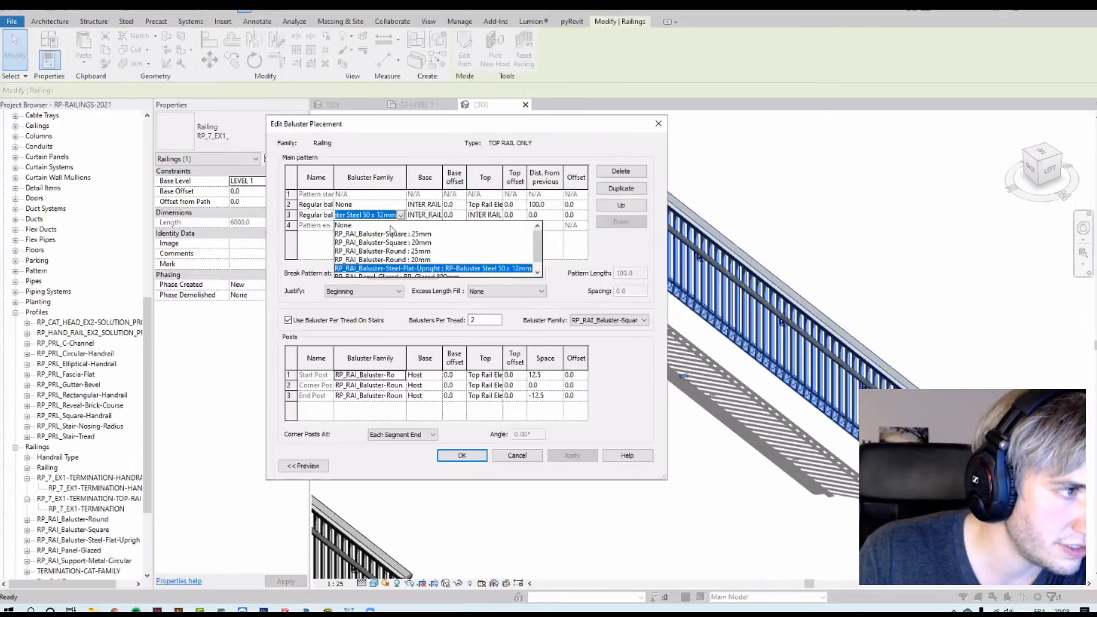
pyautogui.click(391, 226)
pyautogui.click(605, 319)
pyautogui.click(588, 329)
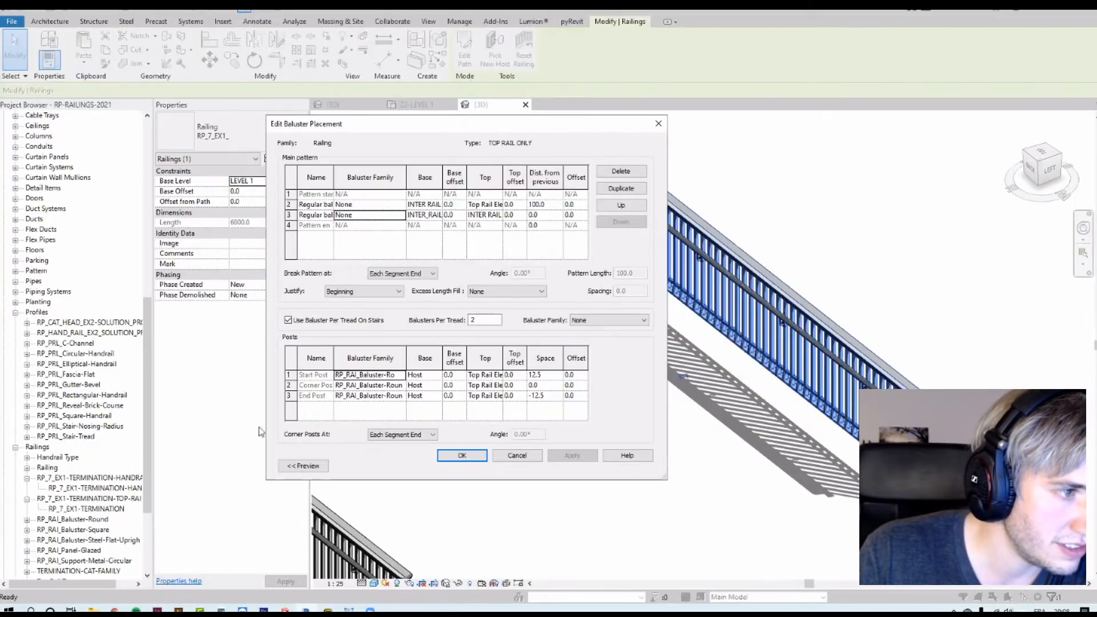
# Step: Set the start, corner and end posts to None and confirm the baluster placement
pyautogui.doubleClick(394, 378)
pyautogui.scroll(1, 371, 396)
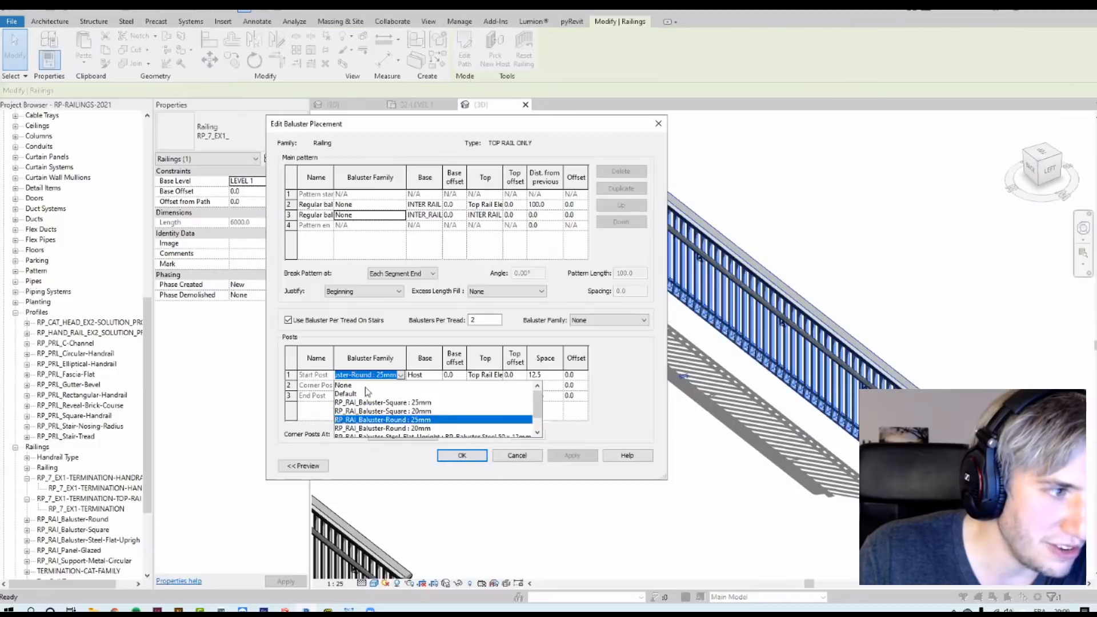
pyautogui.click(369, 386)
pyautogui.doubleClick(400, 385)
pyautogui.click(360, 396)
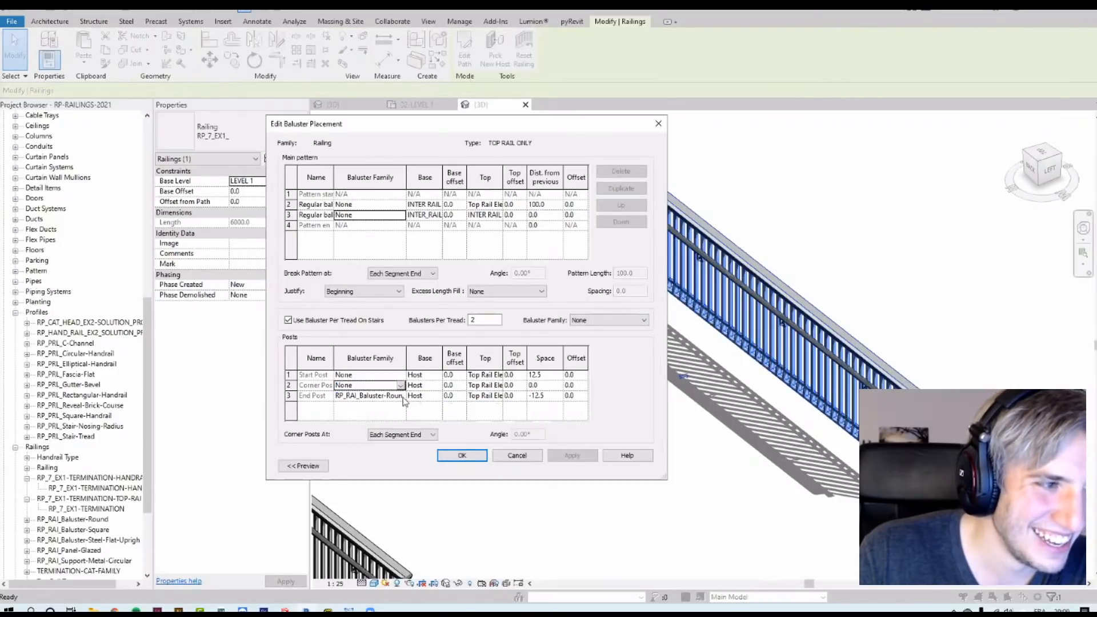
pyautogui.doubleClick(400, 395)
pyautogui.click(362, 406)
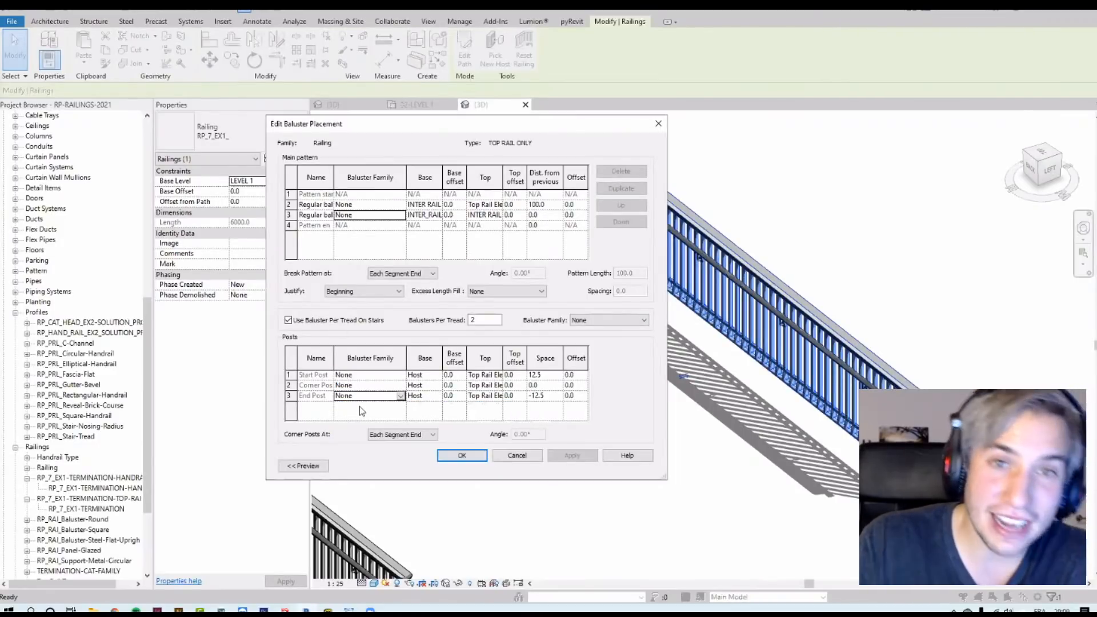
pyautogui.click(457, 455)
# Step: Set Handrail 1 position to None and apply the TOP RAIL ONLY type
pyautogui.click(515, 412)
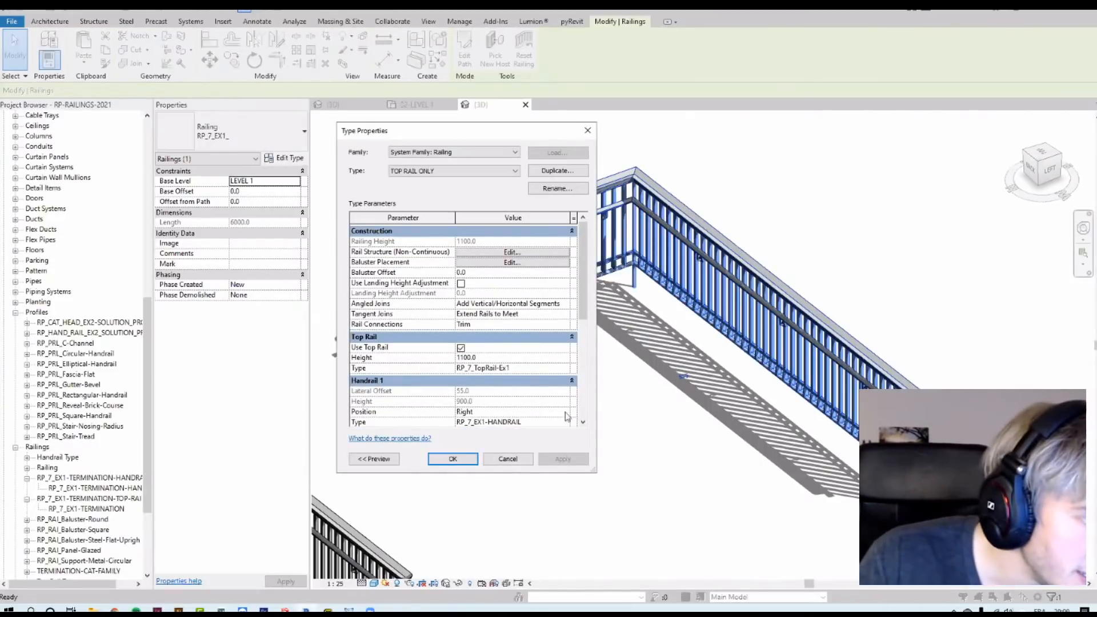
pyautogui.click(564, 412)
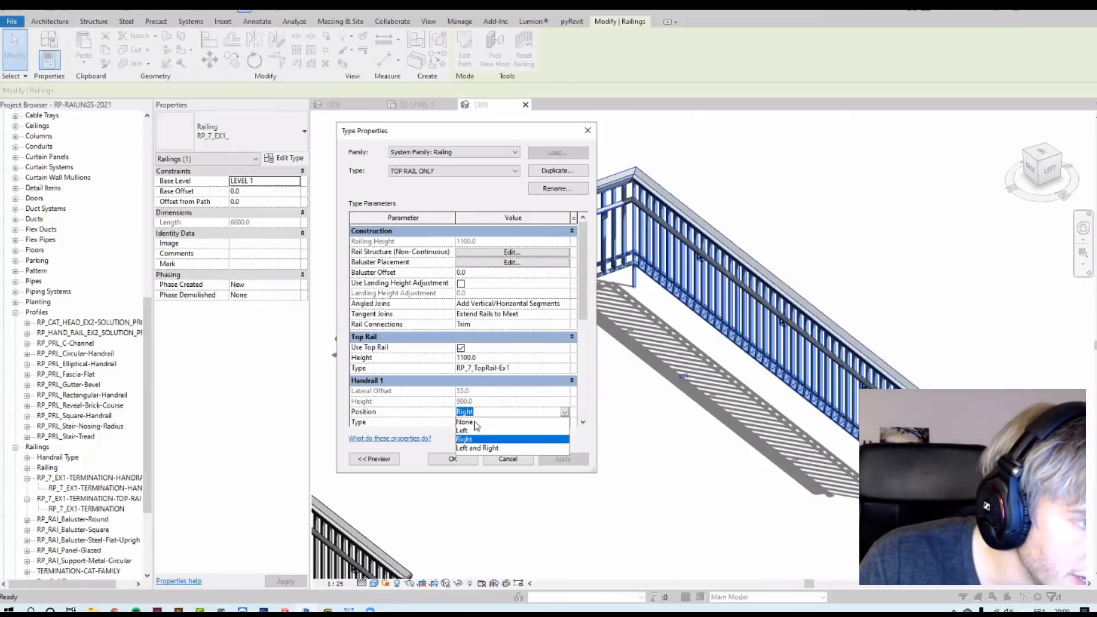
pyautogui.click(476, 423)
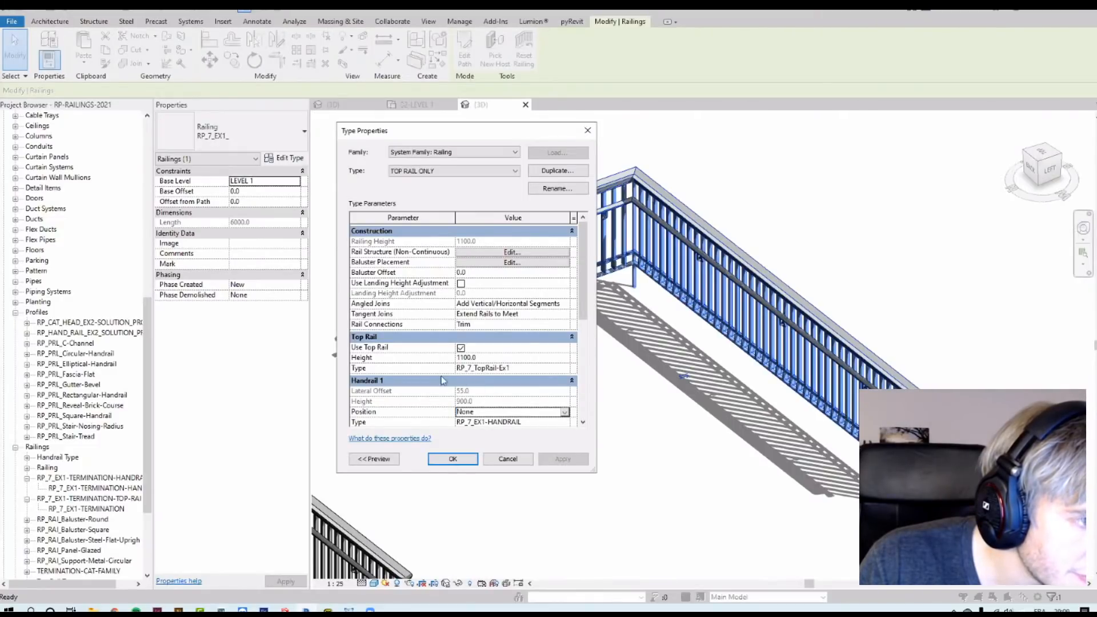
pyautogui.click(452, 458)
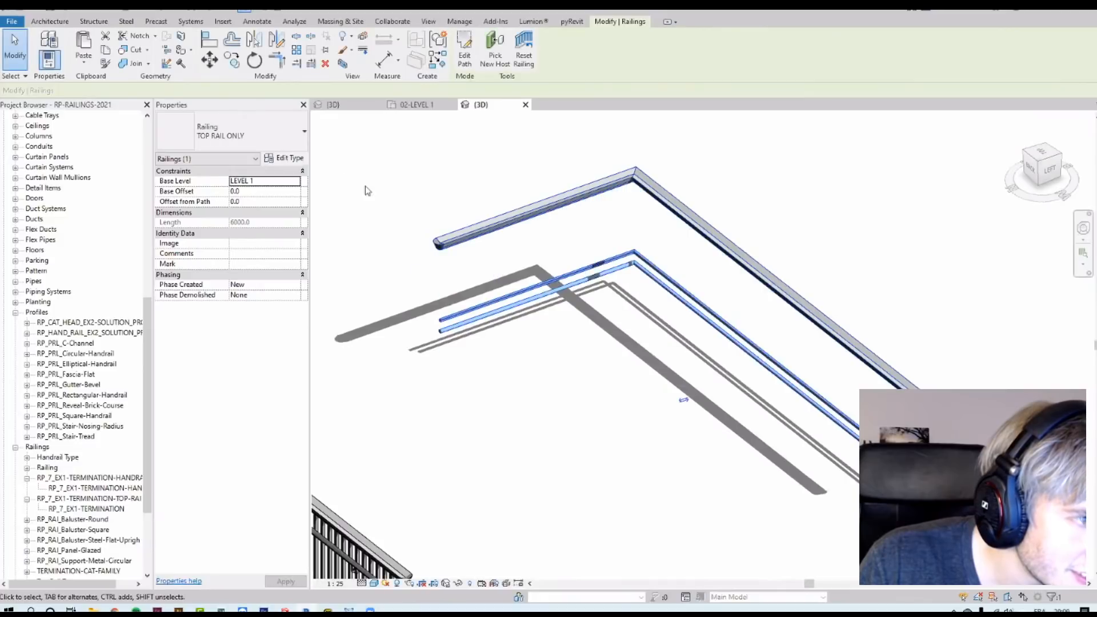
# Step: Delete both intermediate rails from the TOP RAIL ONLY rail structure and confirm
pyautogui.click(284, 158)
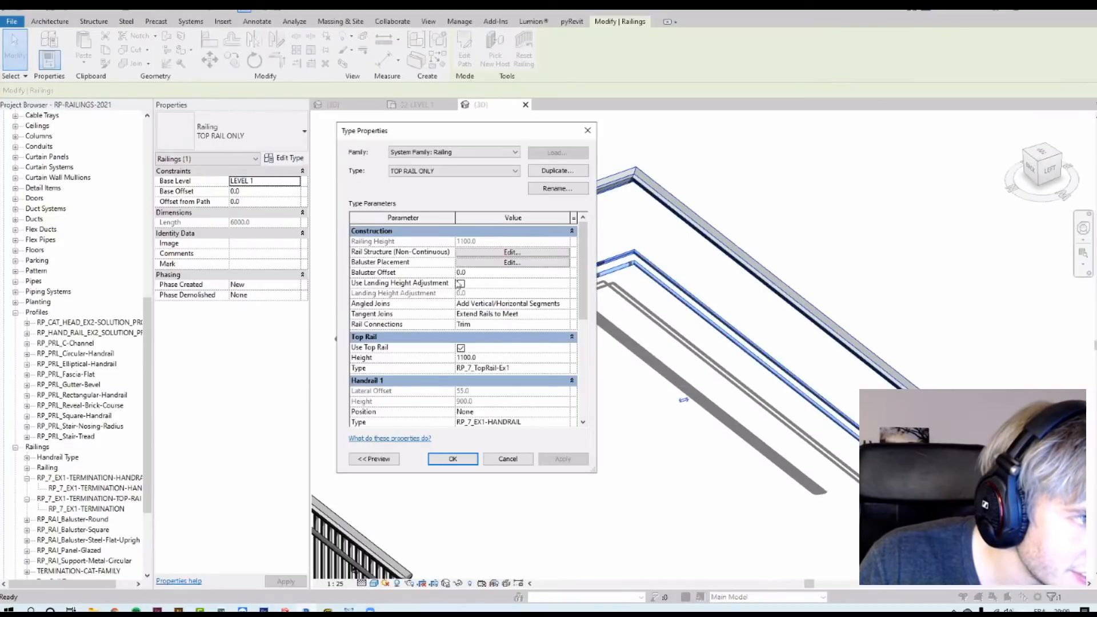
pyautogui.click(478, 253)
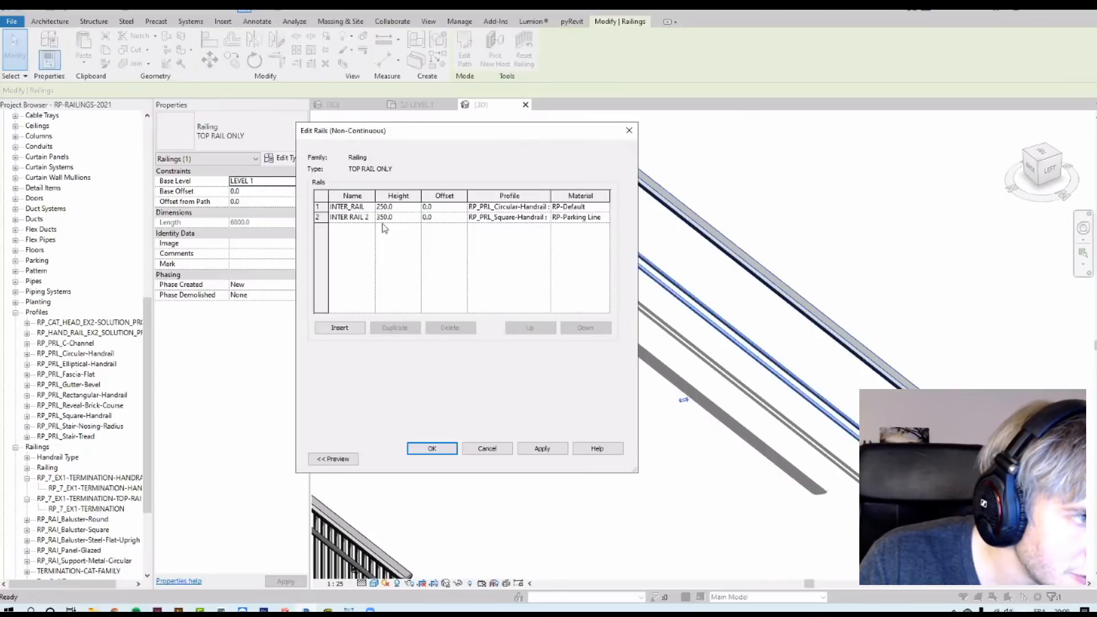
pyautogui.click(449, 327)
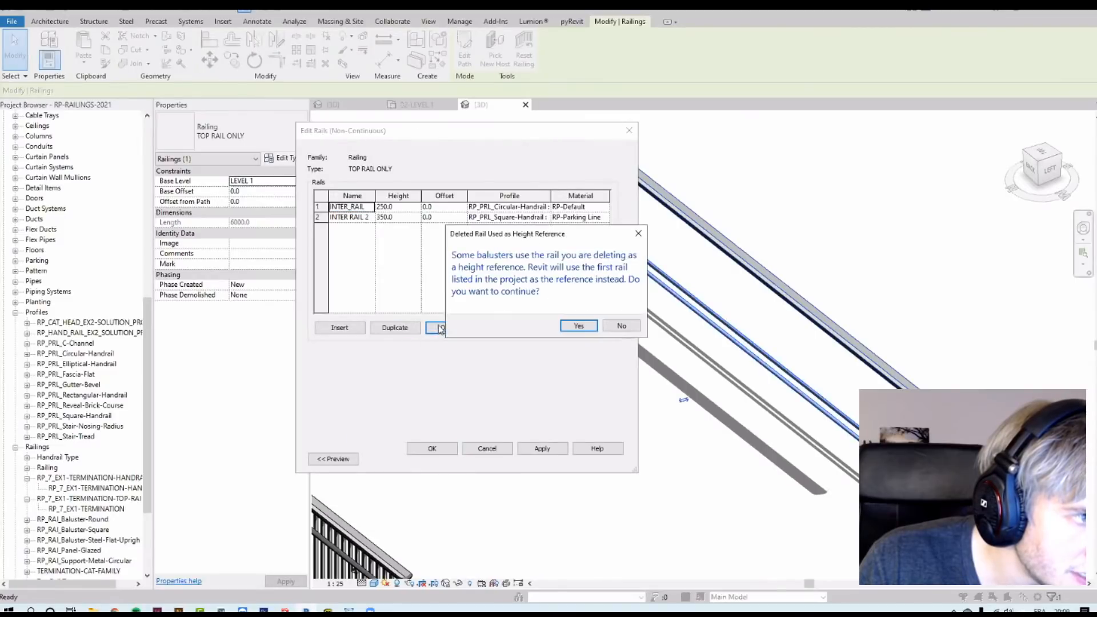
pyautogui.click(576, 326)
pyautogui.click(450, 327)
pyautogui.click(576, 325)
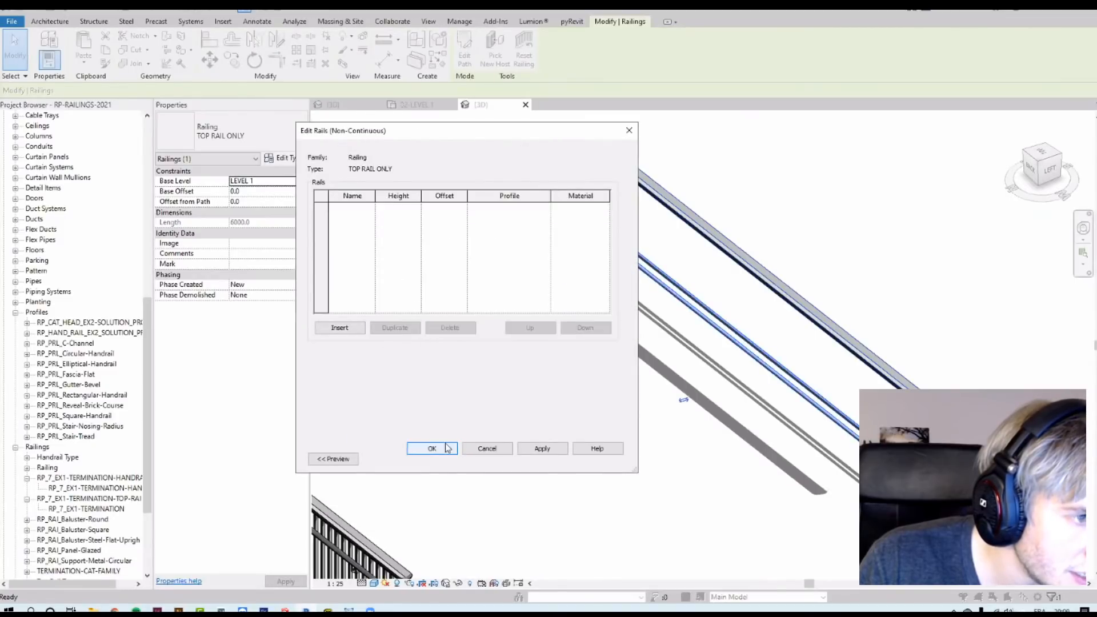
pyautogui.click(431, 449)
pyautogui.click(456, 458)
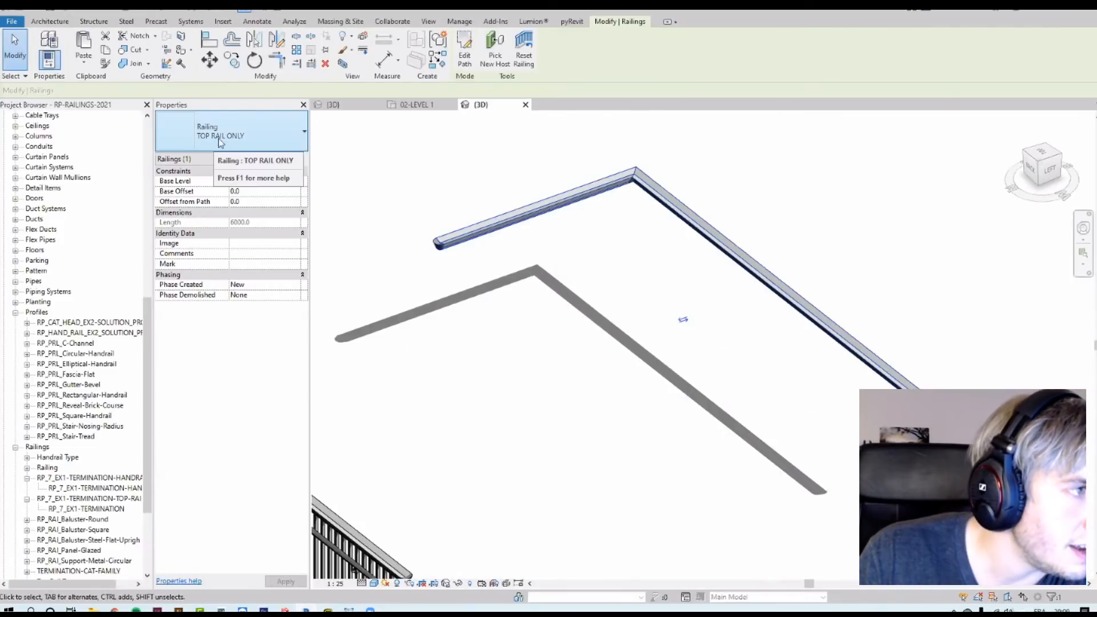
# Step: Switch the top-rail-only railing back to the RP_7_EX1_ railing type
pyautogui.click(84, 55)
pyautogui.click(258, 135)
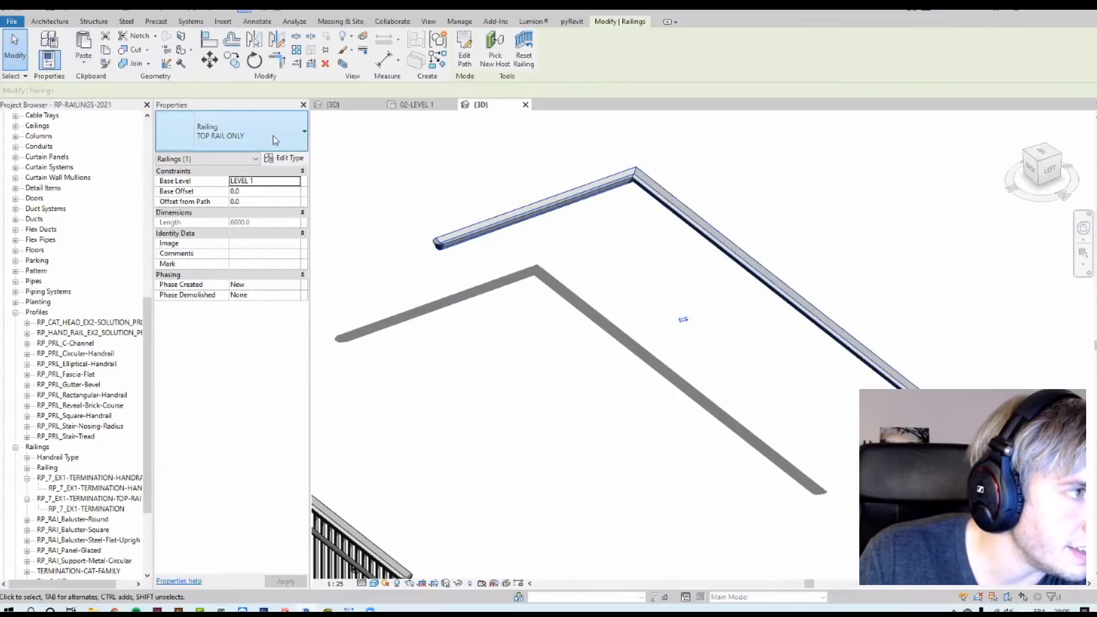
pyautogui.click(260, 136)
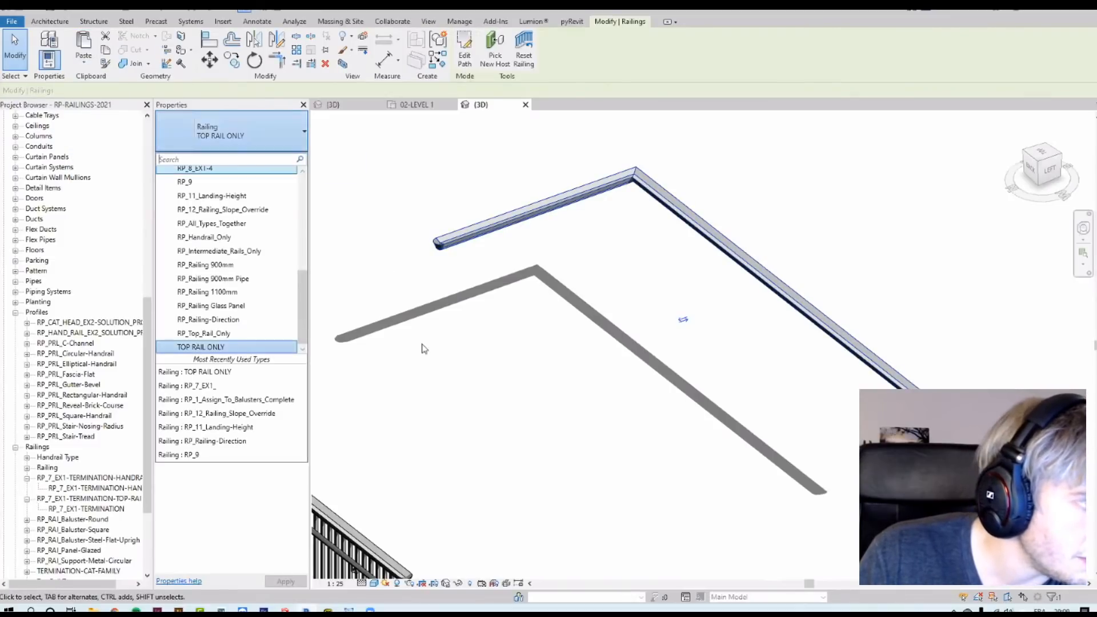
pyautogui.click(469, 270)
pyautogui.scroll(-2, 470, 270)
pyautogui.click(420, 443)
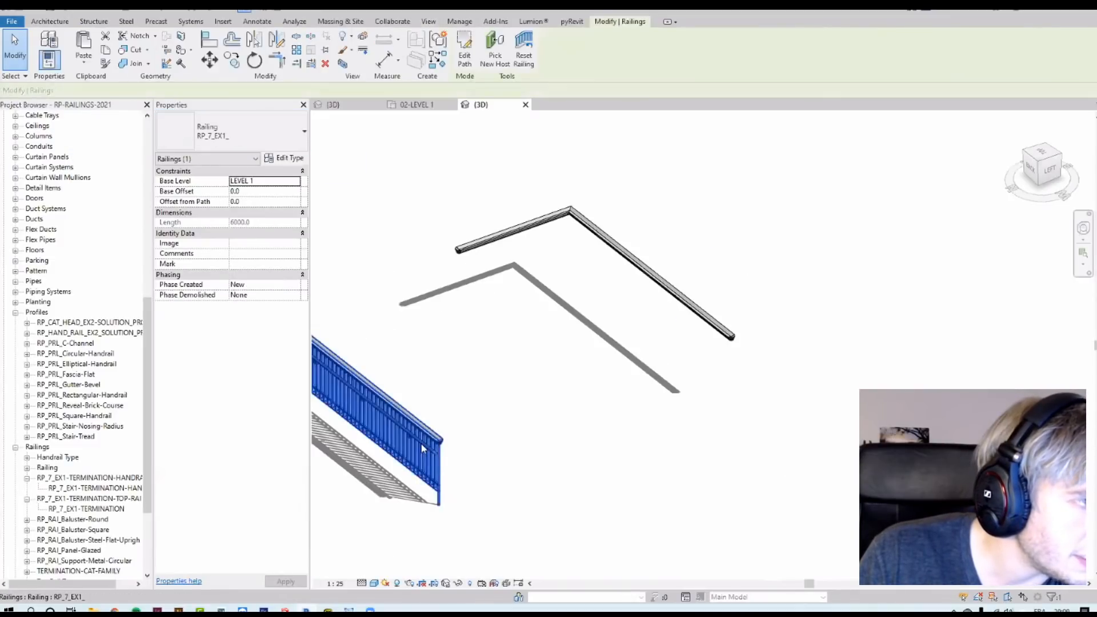
pyautogui.scroll(2, 477, 183)
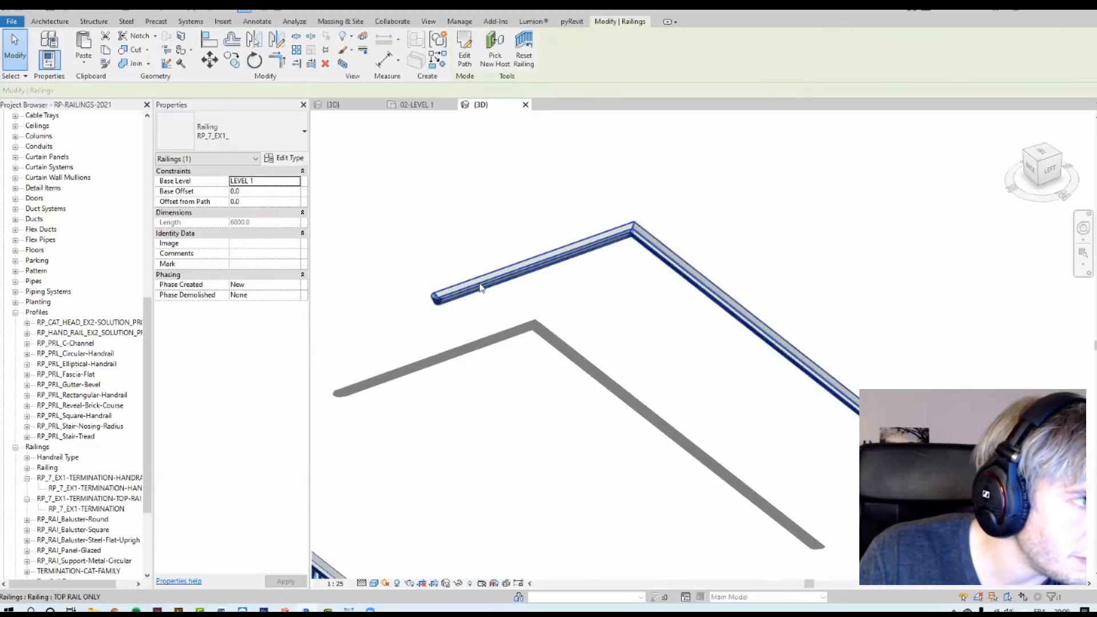
pyautogui.click(480, 288)
pyautogui.click(304, 131)
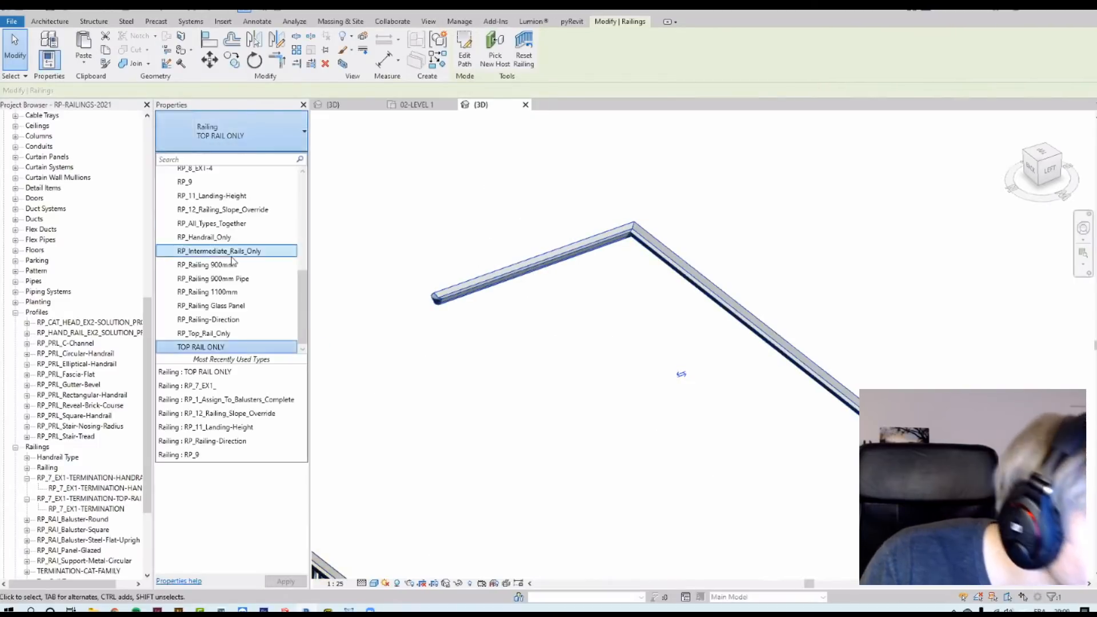
pyautogui.scroll(3, 232, 261)
pyautogui.click(220, 239)
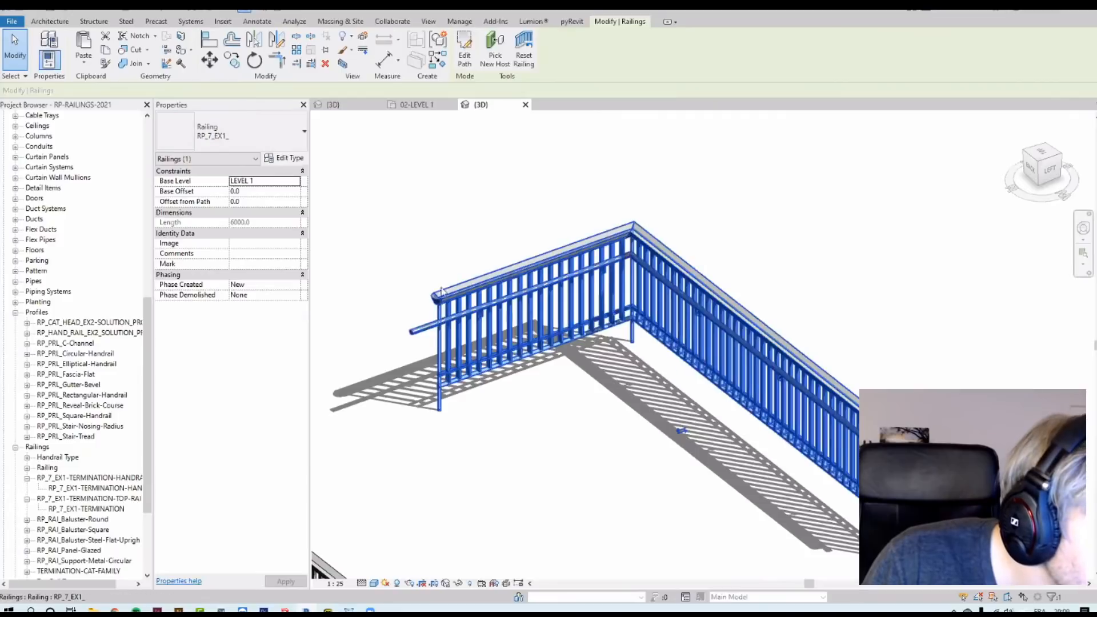
# Step: Duplicate the selected railing's type and name it RP_7_EX1_NO TOP RAIL
pyautogui.click(285, 158)
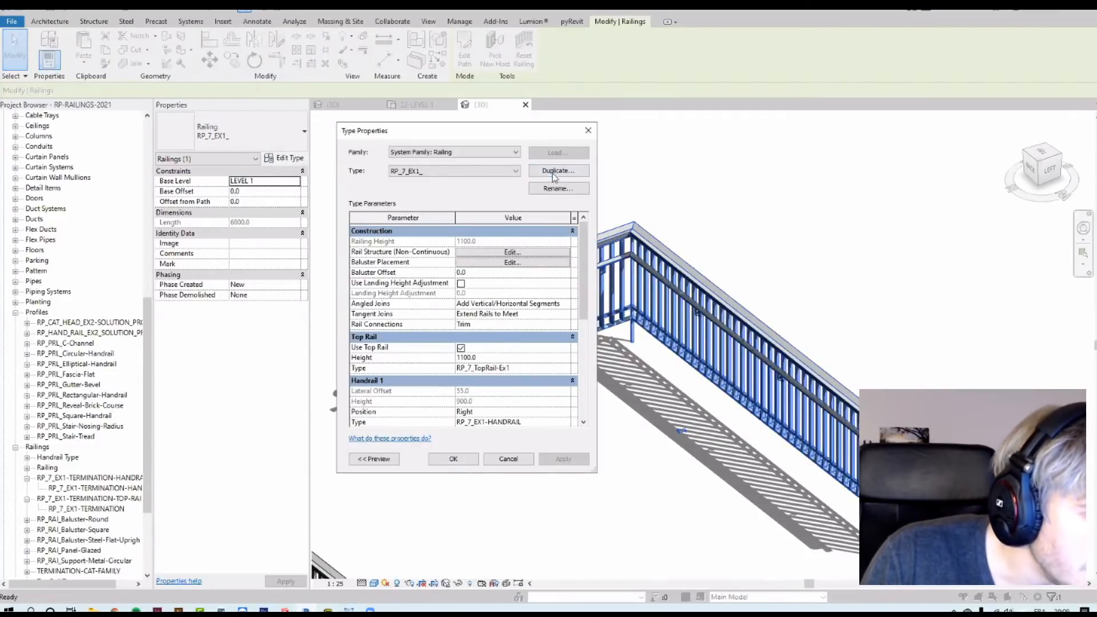
pyautogui.click(553, 174)
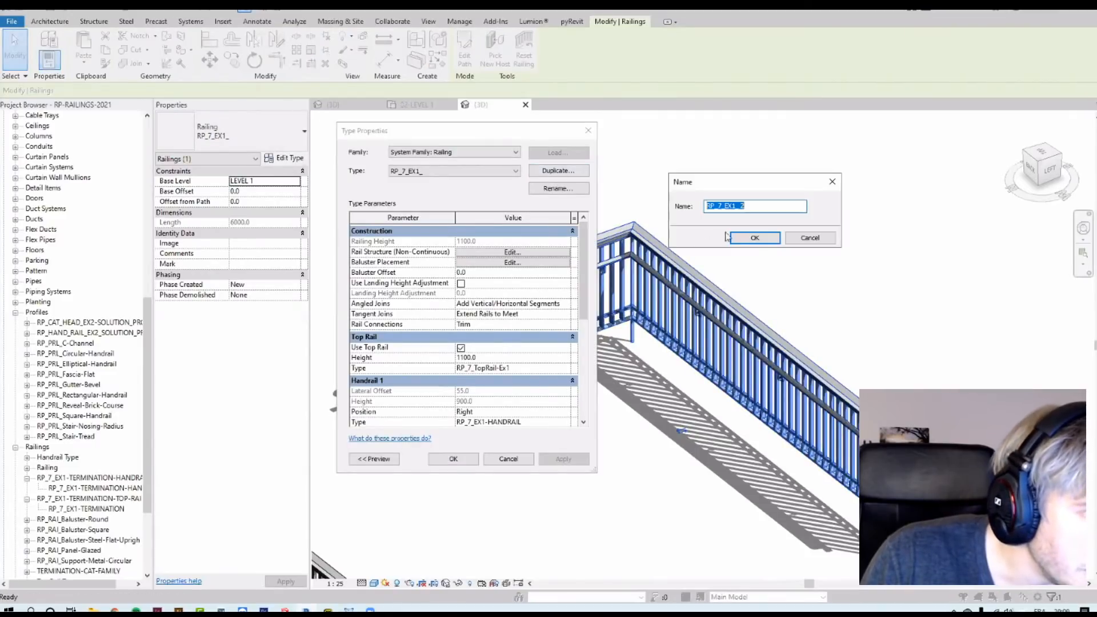
pyautogui.click(743, 207)
pyautogui.press('BackSpace')
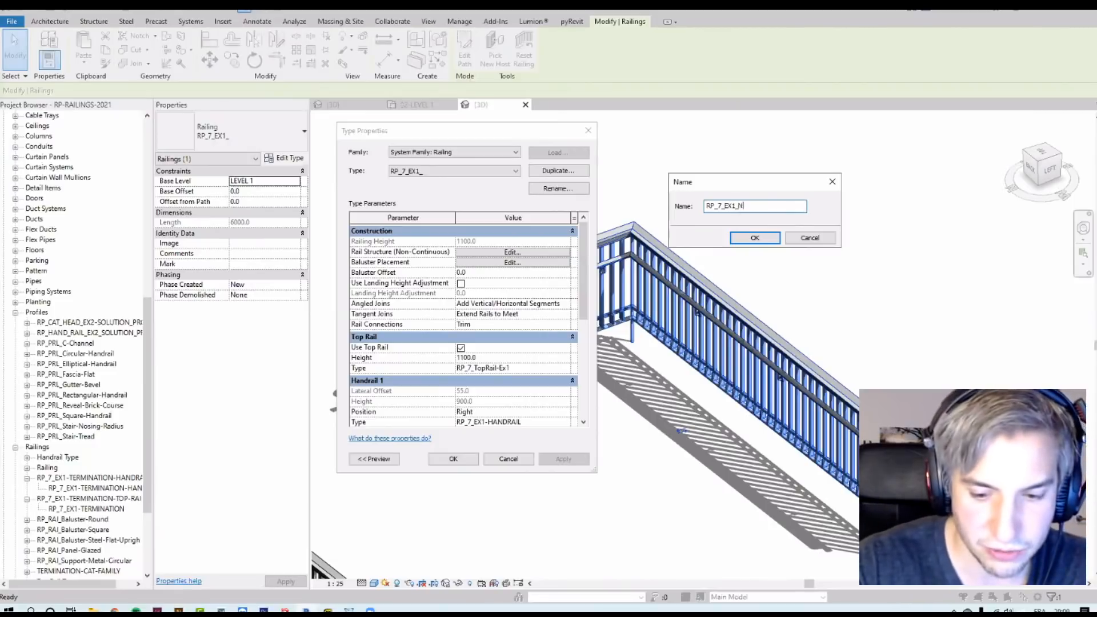
pyautogui.write('NO TOP RAIL')
pyautogui.press('Return')
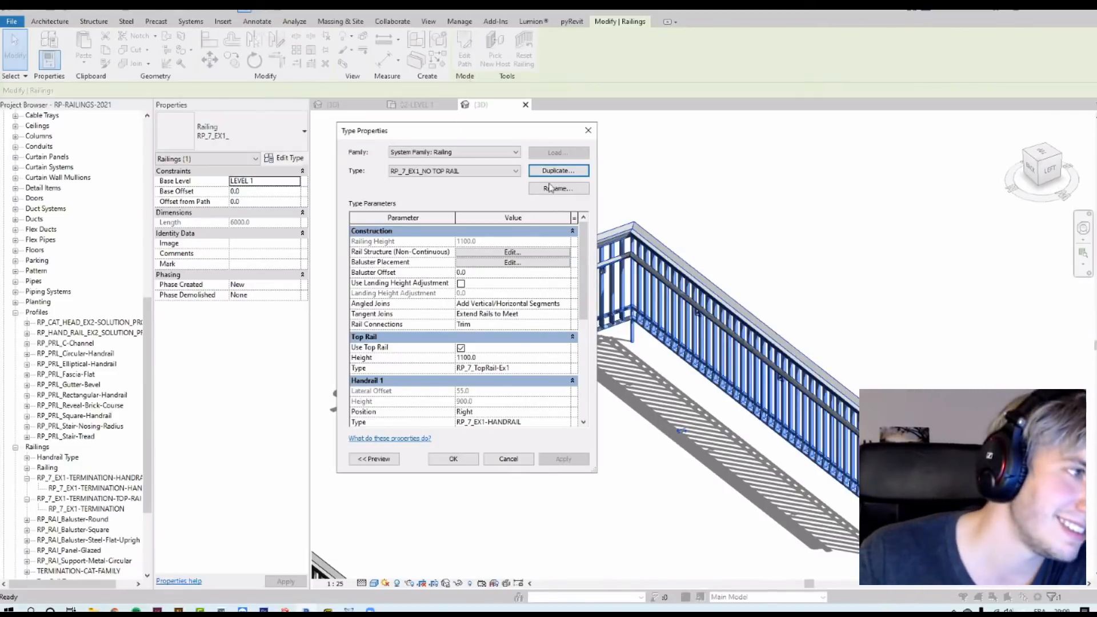
# Step: Change the top rail type's profile to RP_PRL_Circular-Handrail : 30mm, confirm the type changes and dismiss the warning
pyautogui.click(461, 348)
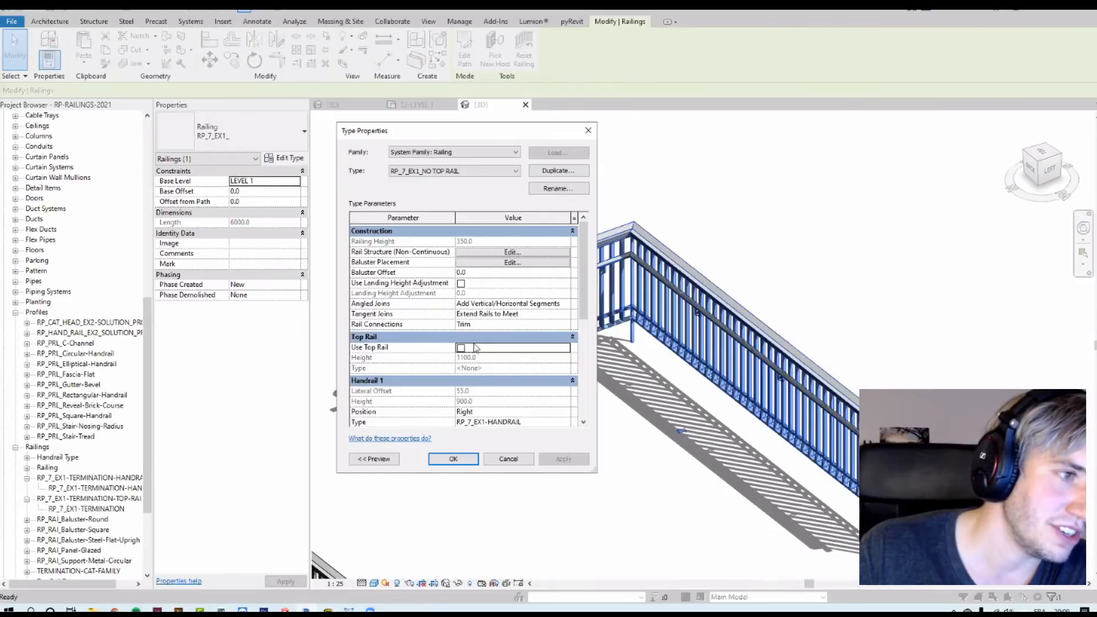
pyautogui.click(460, 348)
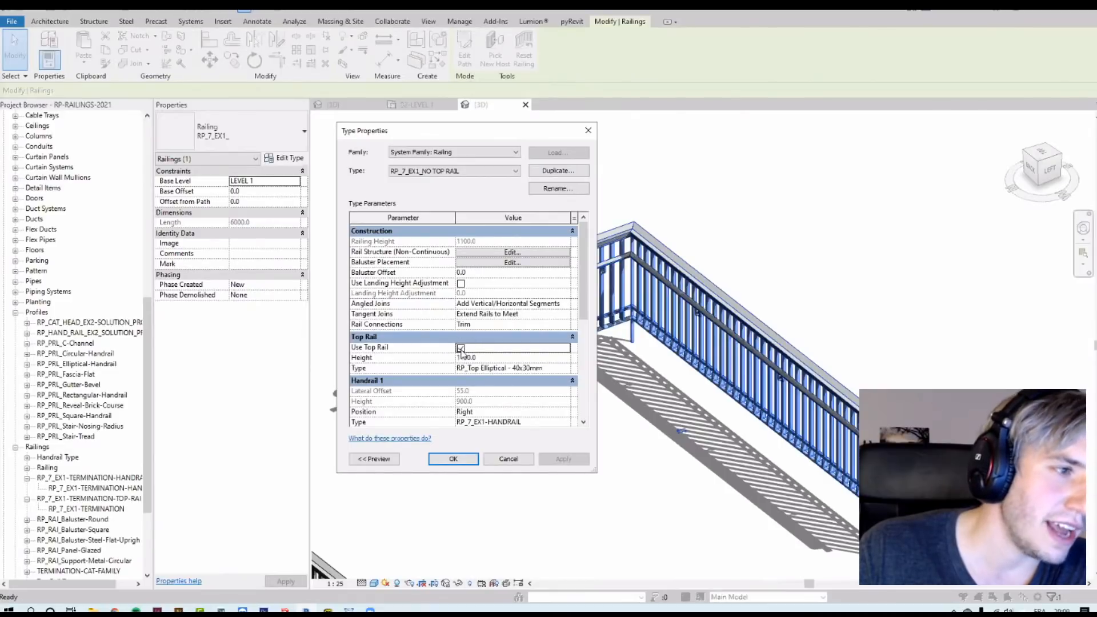
pyautogui.click(567, 368)
pyautogui.click(568, 368)
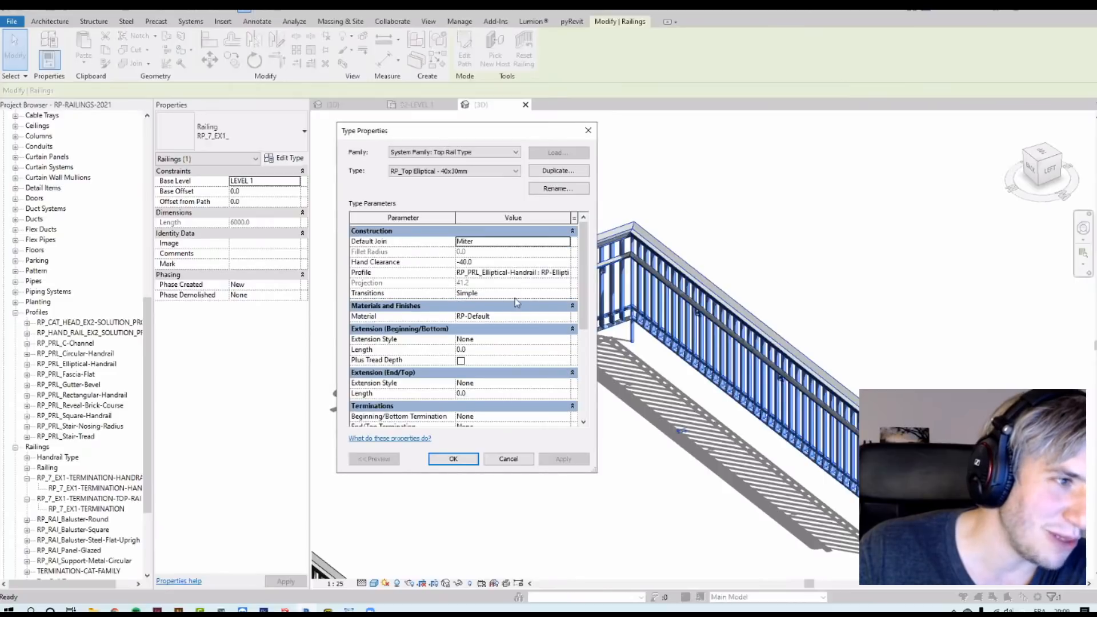
pyautogui.click(568, 277)
pyautogui.scroll(2, 574, 319)
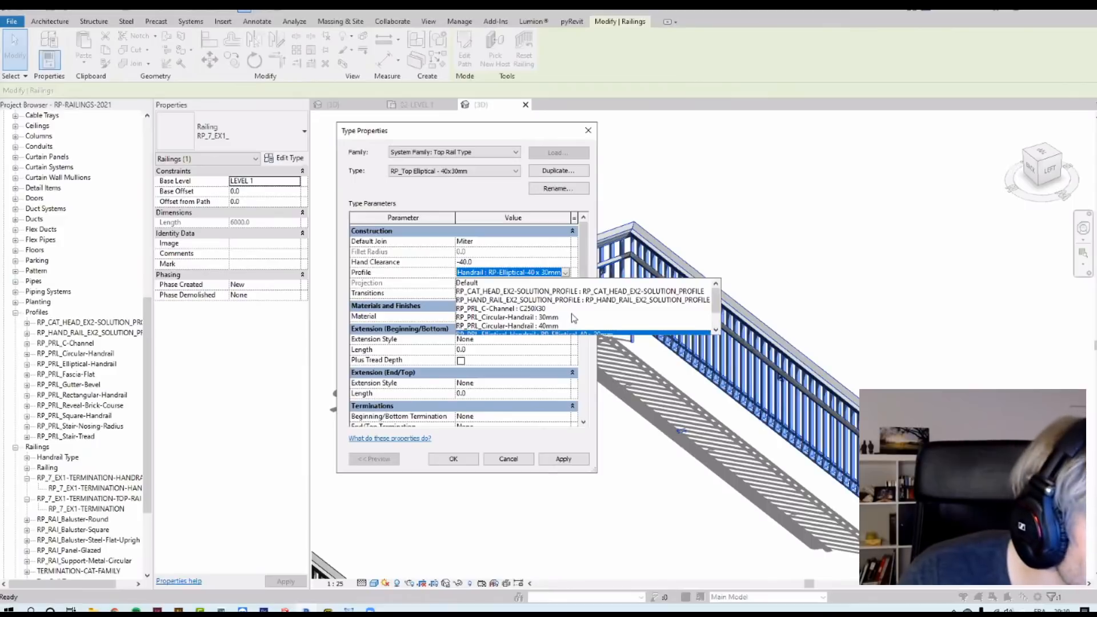
pyautogui.scroll(-1, 566, 320)
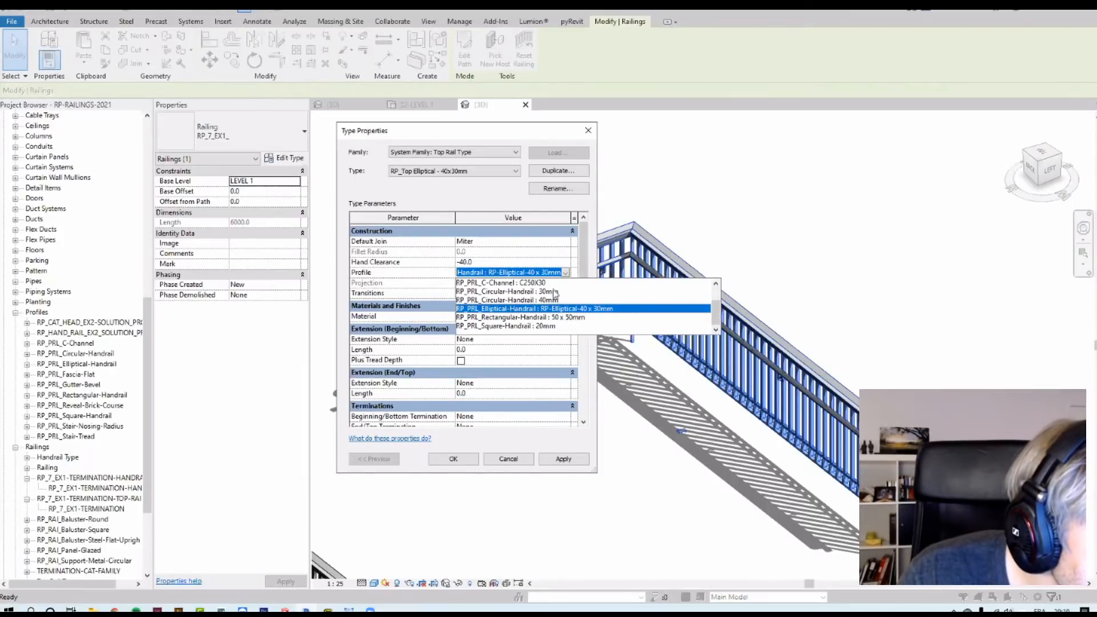
pyautogui.click(554, 291)
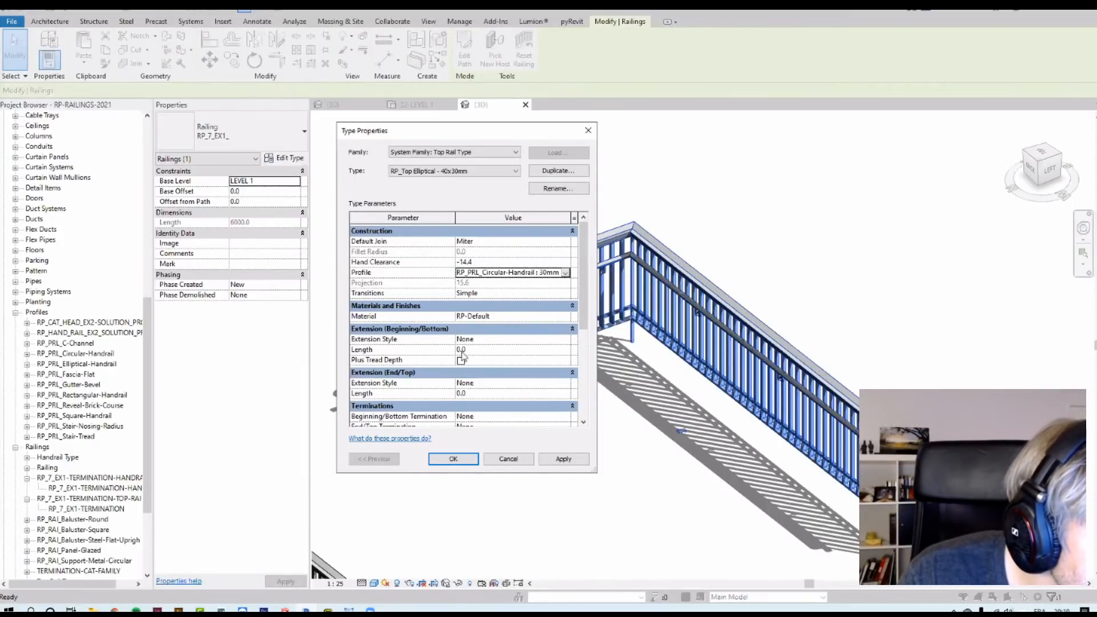
pyautogui.click(454, 460)
pyautogui.click(454, 458)
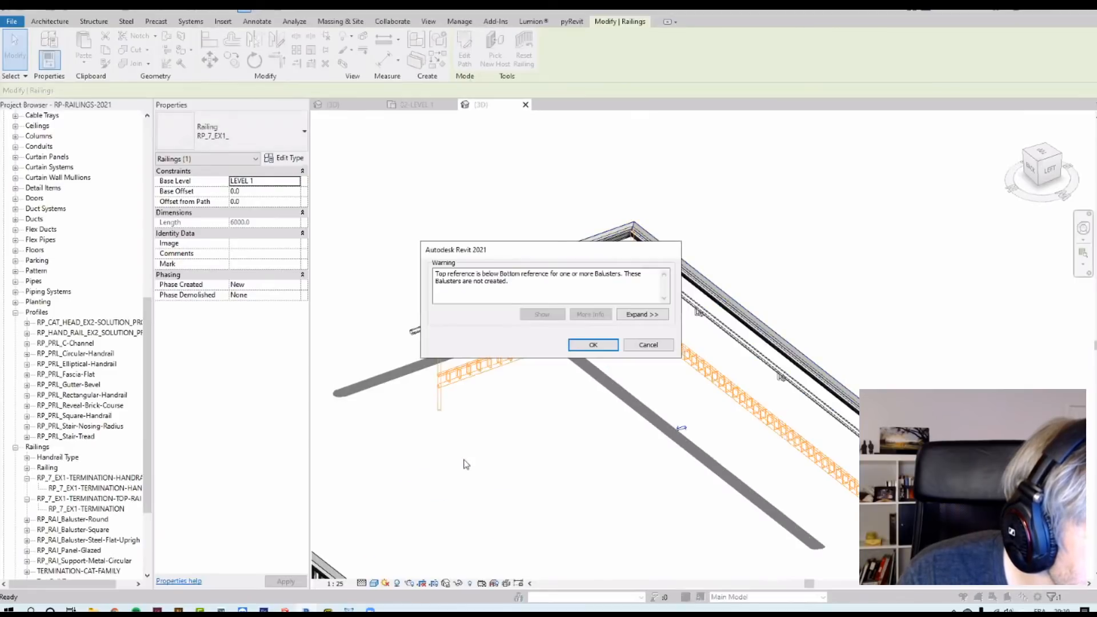
pyautogui.click(590, 345)
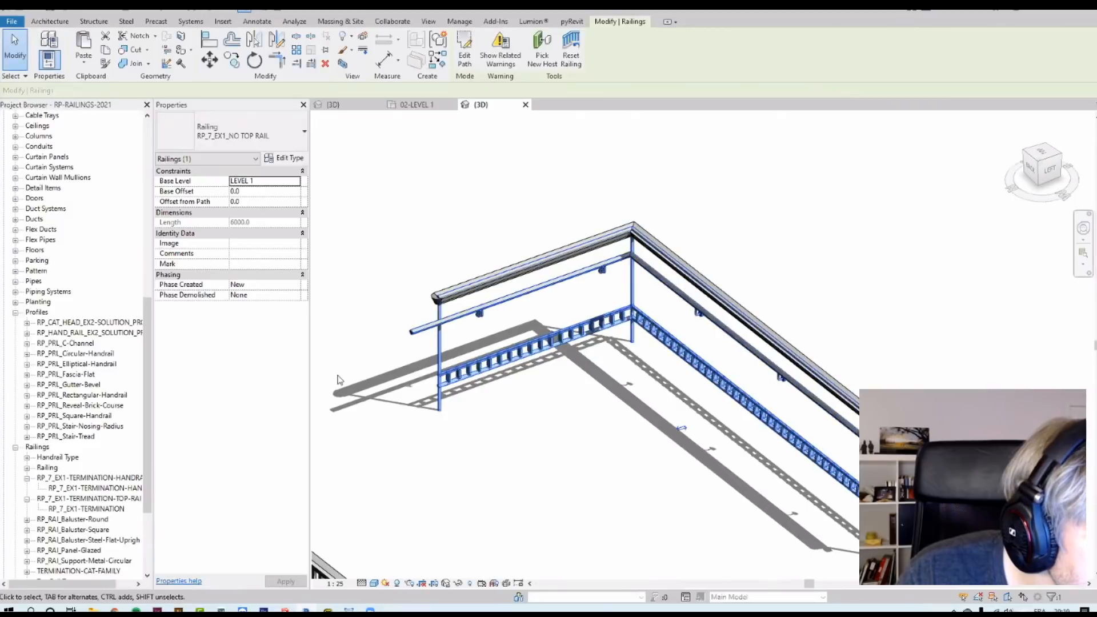
# Step: Search the project browser for the circular handrail profile and browse its profile and top rail types
pyautogui.scroll(-1, 87, 386)
pyautogui.click(85, 353)
pyautogui.hotkey('ctrl', 'f')
pyautogui.write('c')
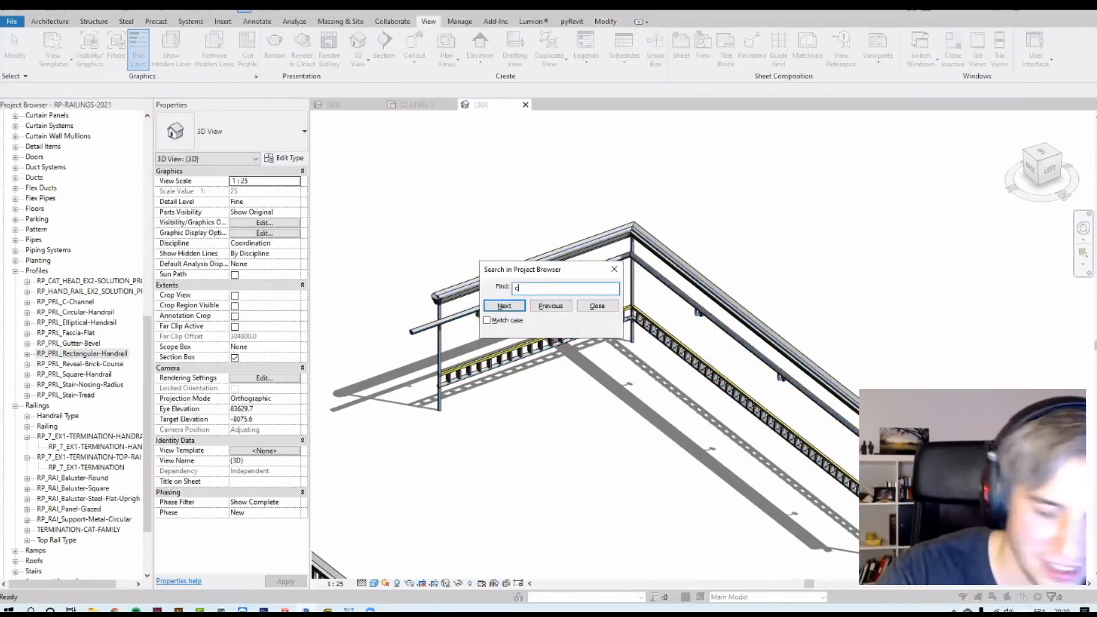
pyautogui.write('irulca')
pyautogui.press('BackSpace')
pyautogui.press('BackSpace')
pyautogui.press('BackSpace')
pyautogui.press('BackSpace')
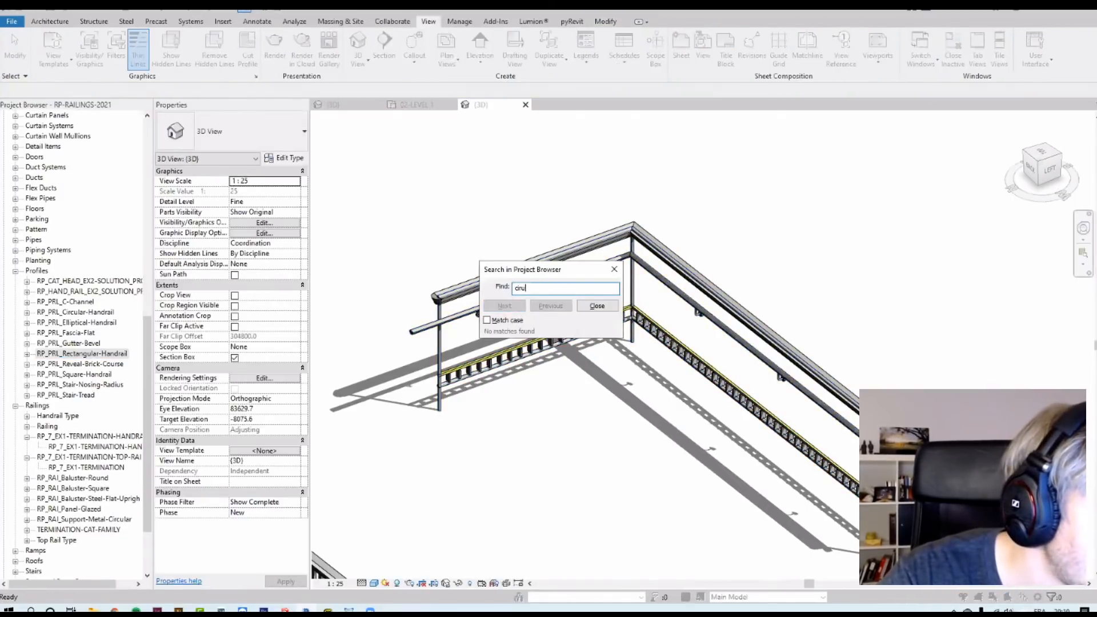
pyautogui.write('cular')
pyautogui.press('Return')
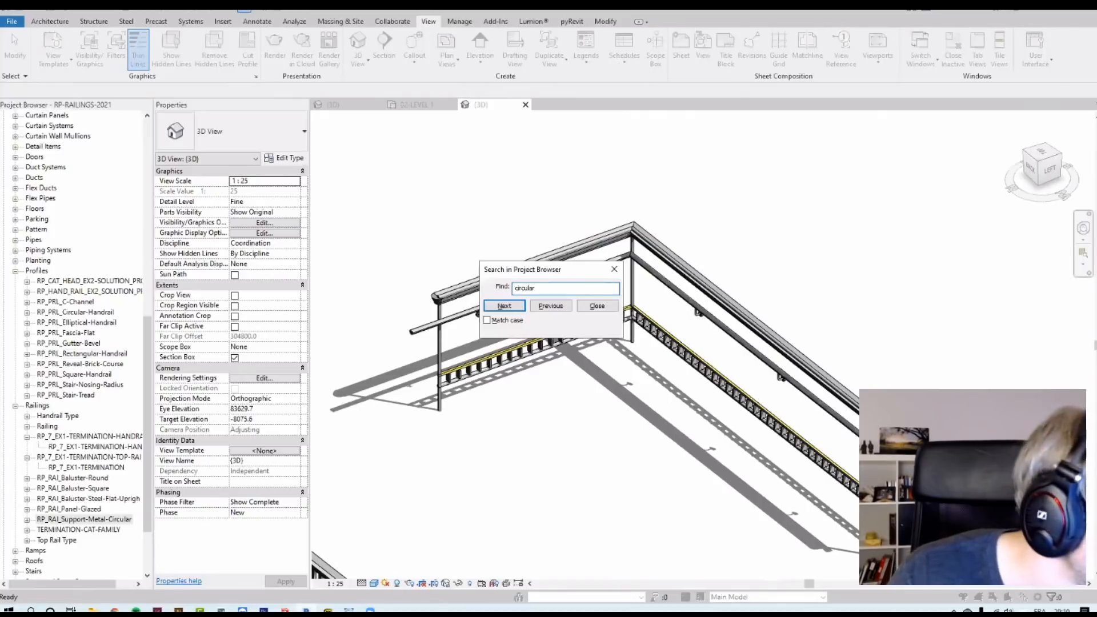
pyautogui.press('Return')
pyautogui.press('Return')
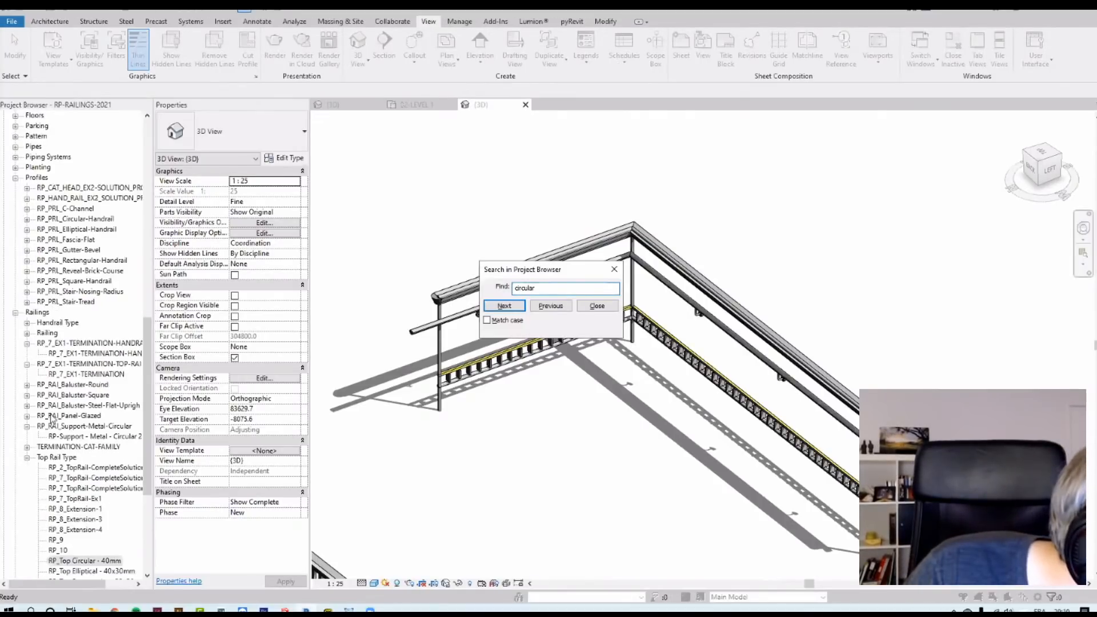
pyautogui.press('Escape')
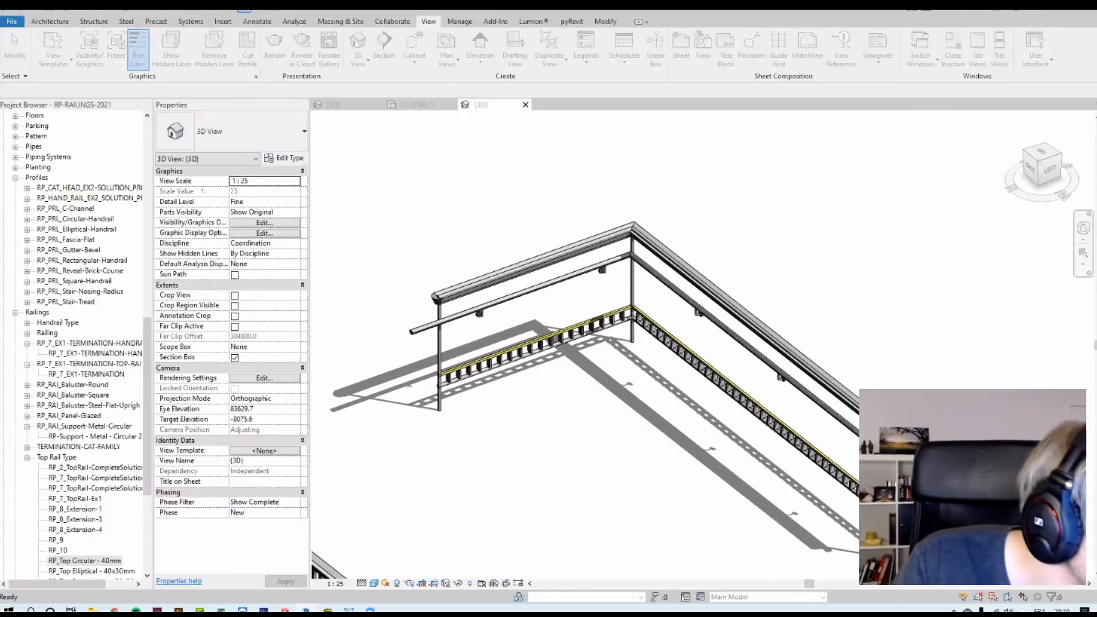
pyautogui.scroll(-1, 79, 560)
pyautogui.scroll(-3, 94, 532)
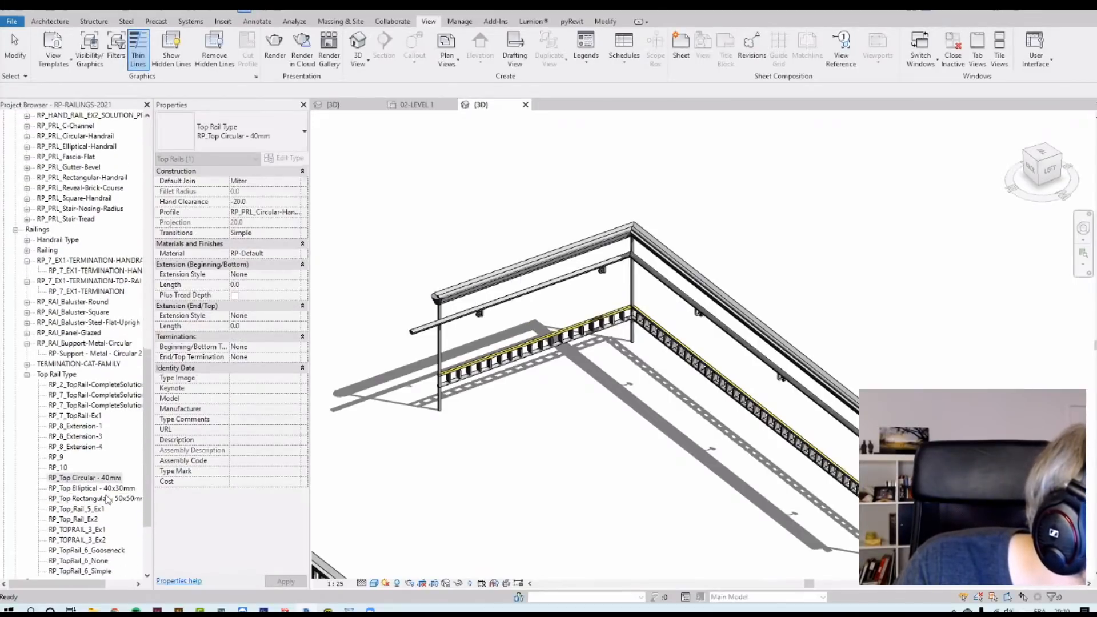
pyautogui.scroll(7, 85, 490)
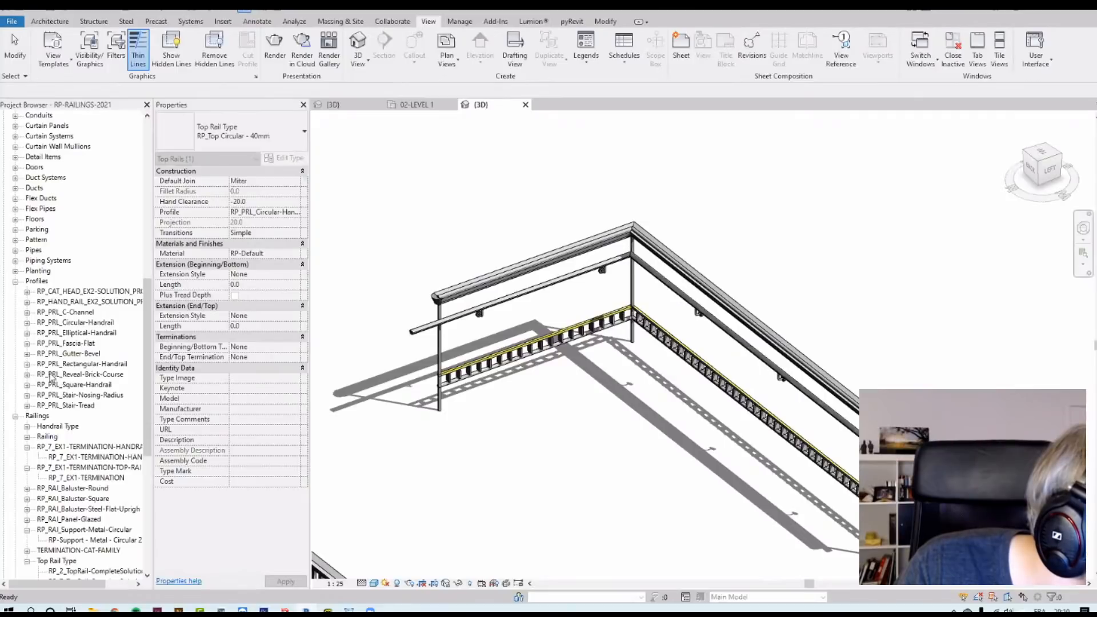
# Step: Duplicate the RP_PRL_Circular-Handrail 30mm profile type as 5mm and set its diameter to 5
pyautogui.click(90, 323)
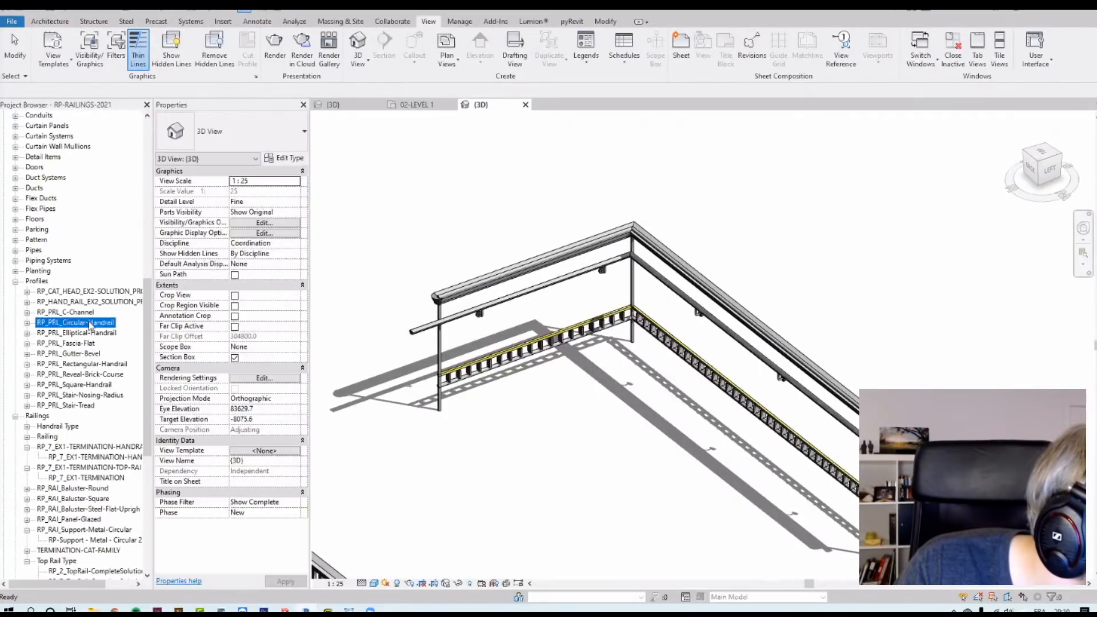
pyautogui.click(27, 323)
pyautogui.doubleClick(57, 332)
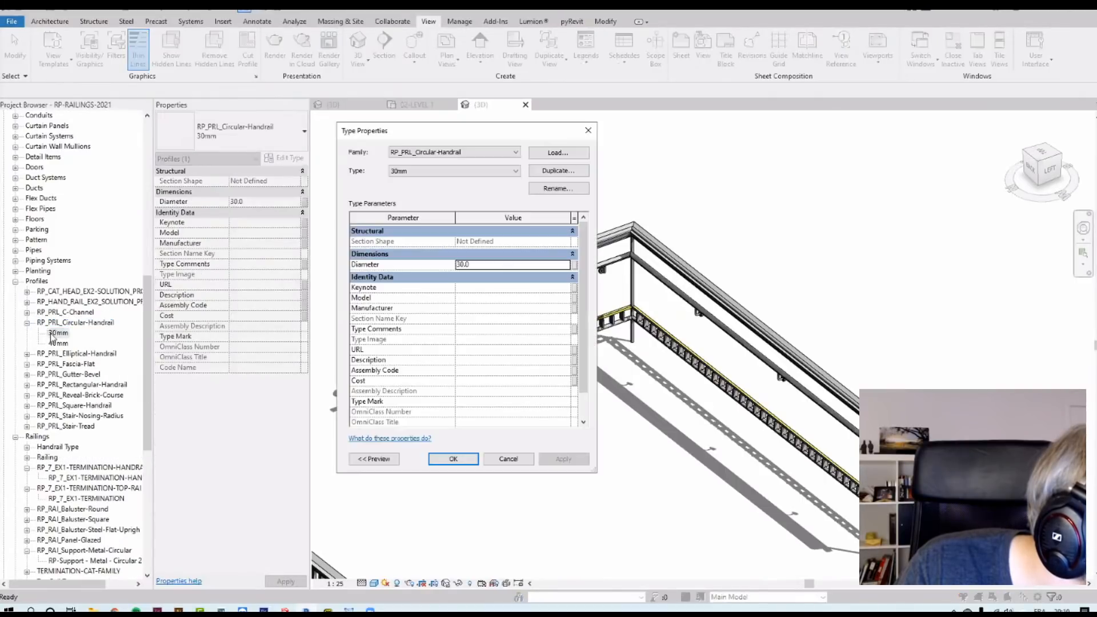
pyautogui.click(557, 171)
pyautogui.write('5')
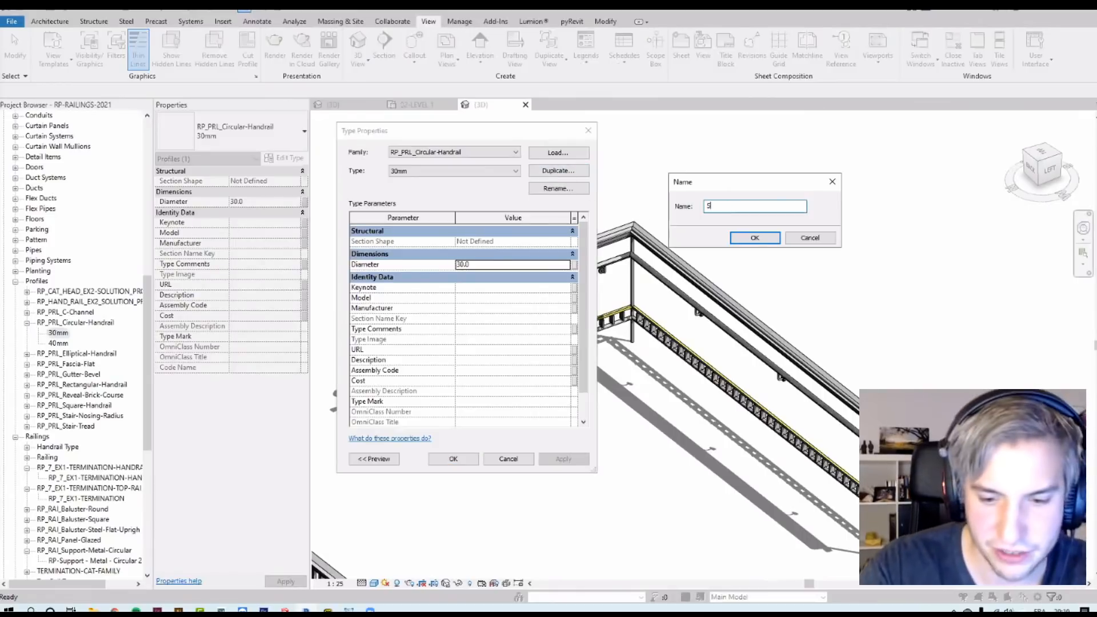
pyautogui.write('mm')
pyautogui.press('Return')
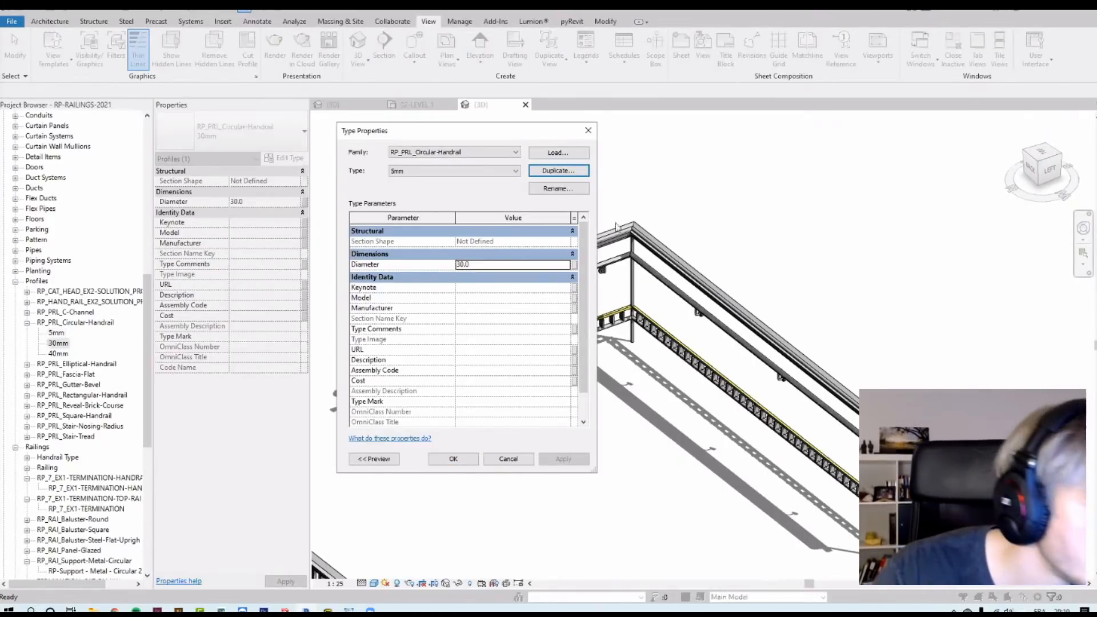
pyautogui.click(486, 264)
pyautogui.write('5')
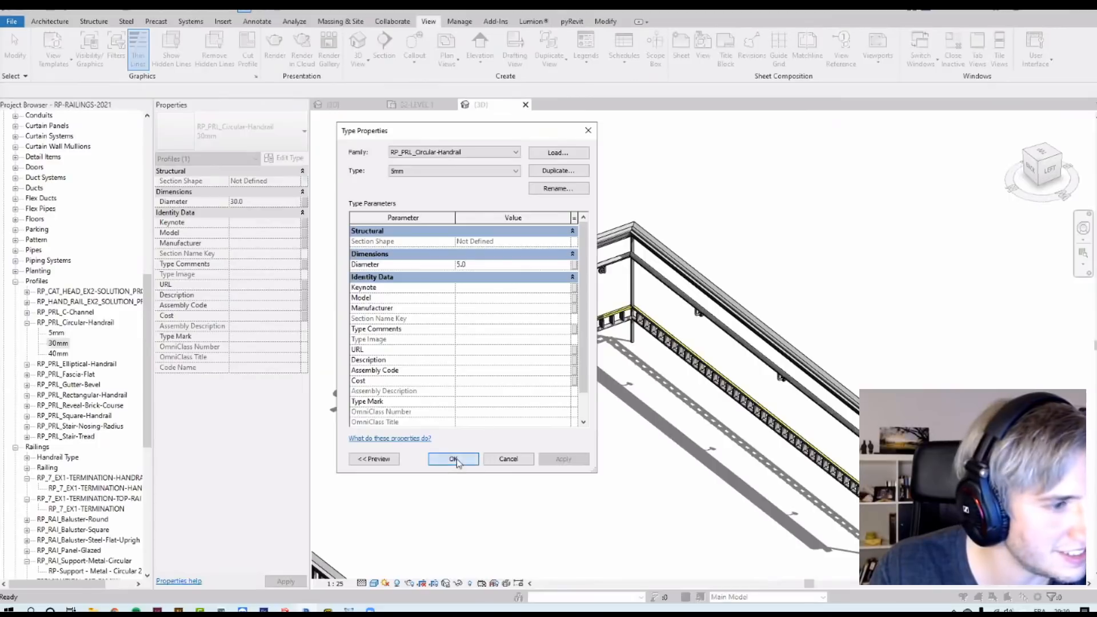
pyautogui.click(453, 458)
# Step: Duplicate the railing's top rail type and set its profile to RP_PRL_Circular-Handrail : 5mm
pyautogui.click(474, 310)
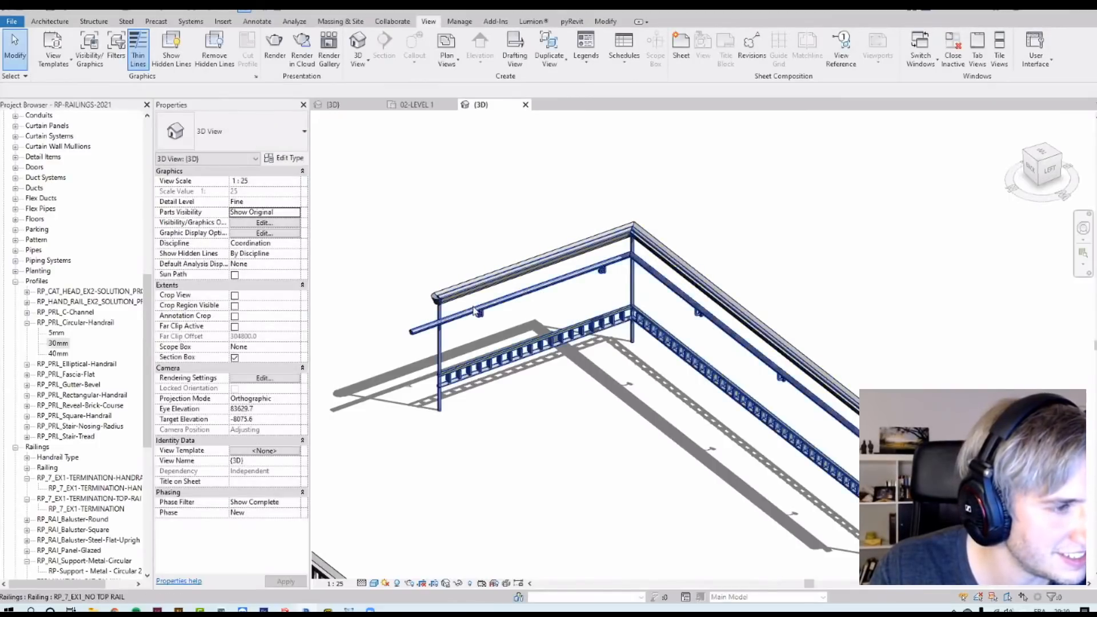
pyautogui.click(284, 158)
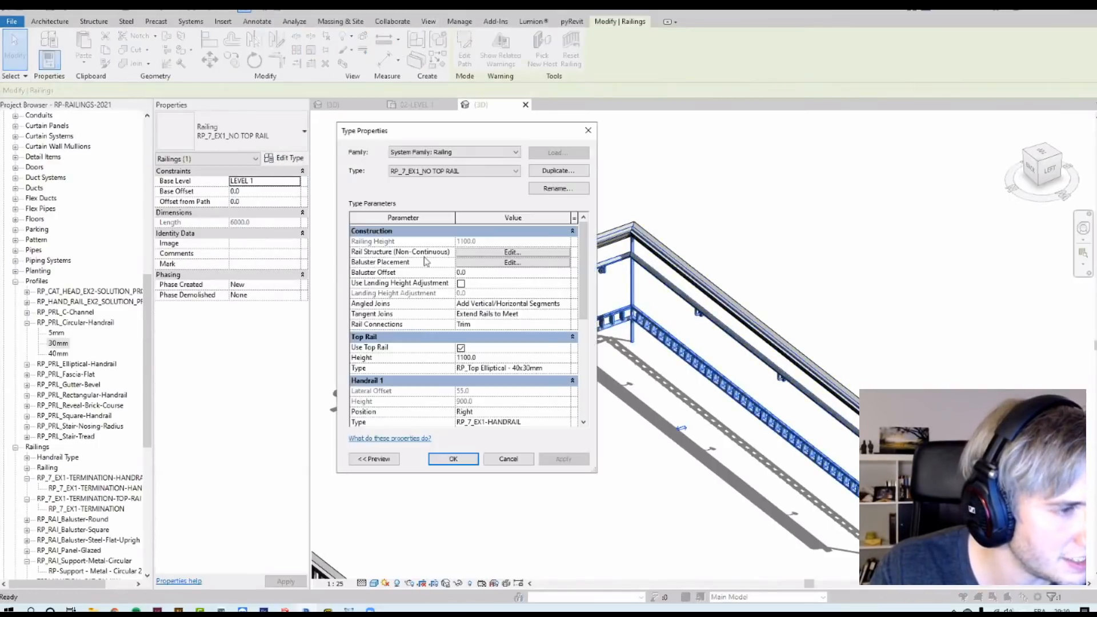
pyautogui.click(568, 366)
pyautogui.click(568, 367)
pyautogui.click(558, 170)
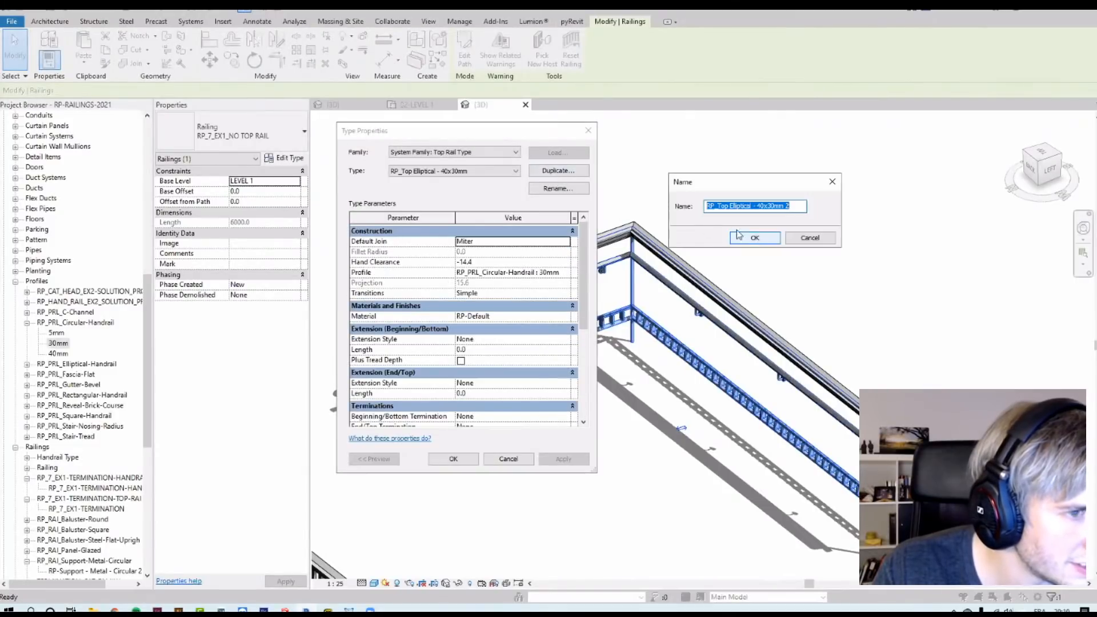
pyautogui.click(755, 238)
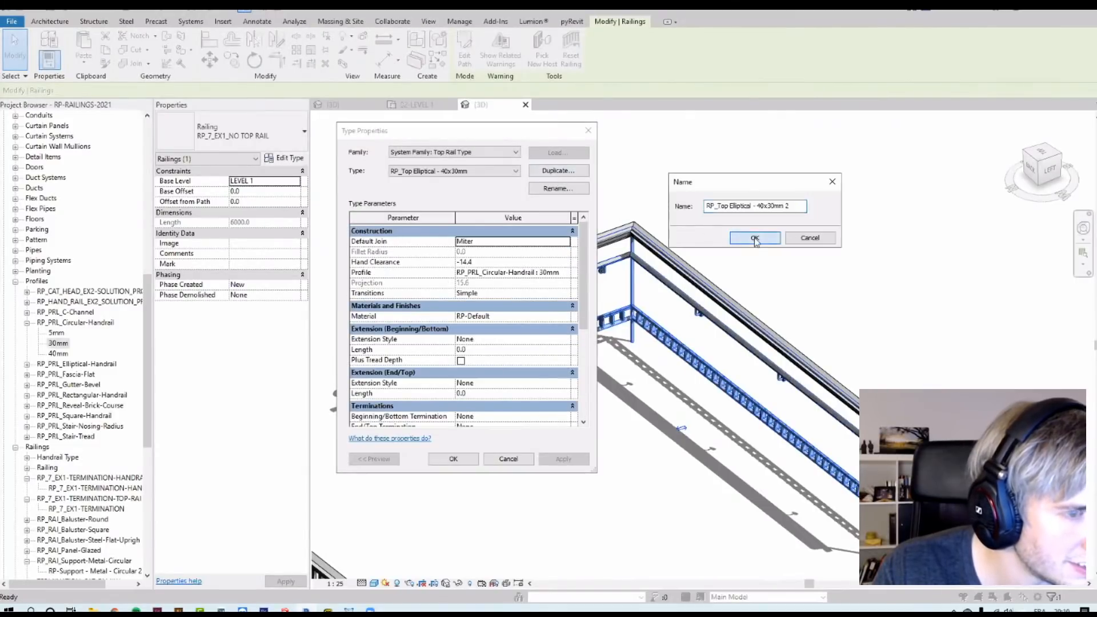
pyautogui.click(566, 273)
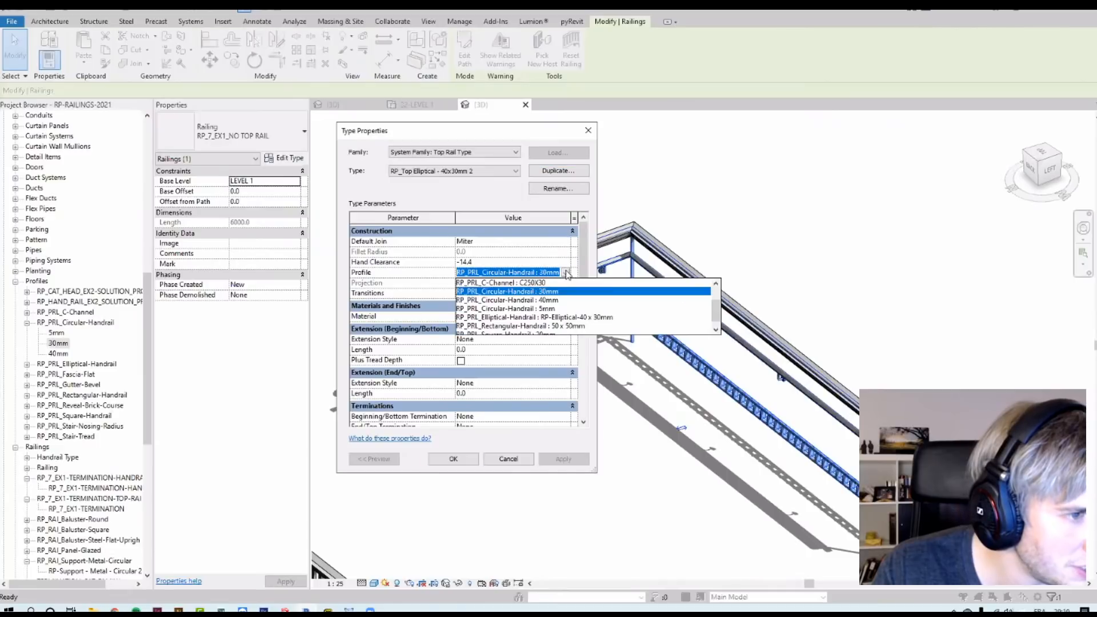
pyautogui.click(565, 309)
pyautogui.click(453, 460)
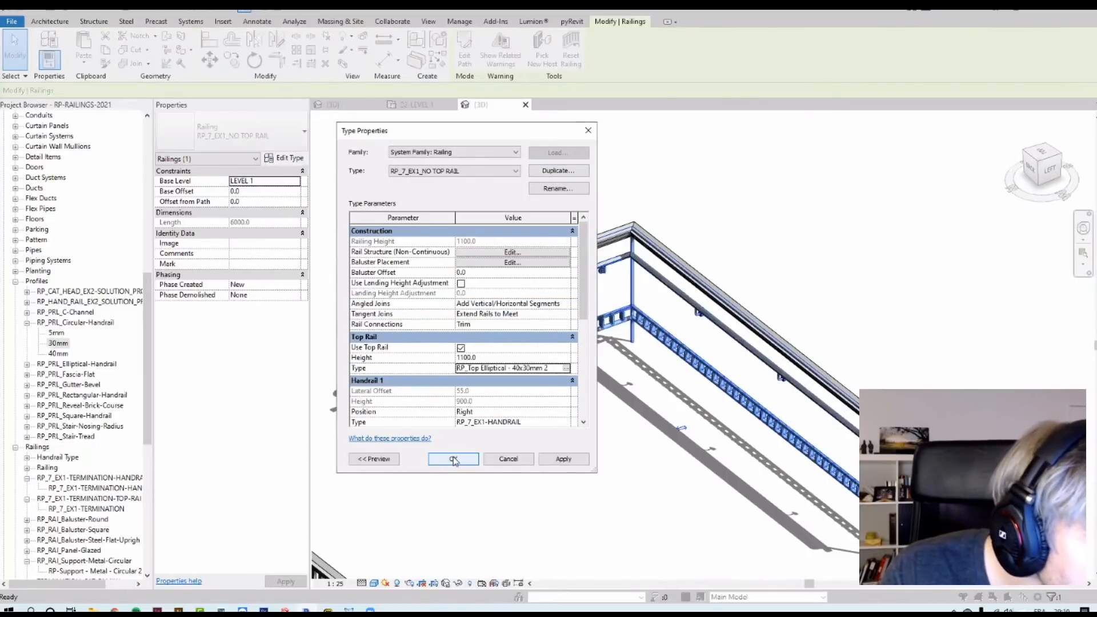
# Step: Set the second regular baluster's top to Top Rail Element in the baluster placement and confirm the type changes
pyautogui.click(490, 264)
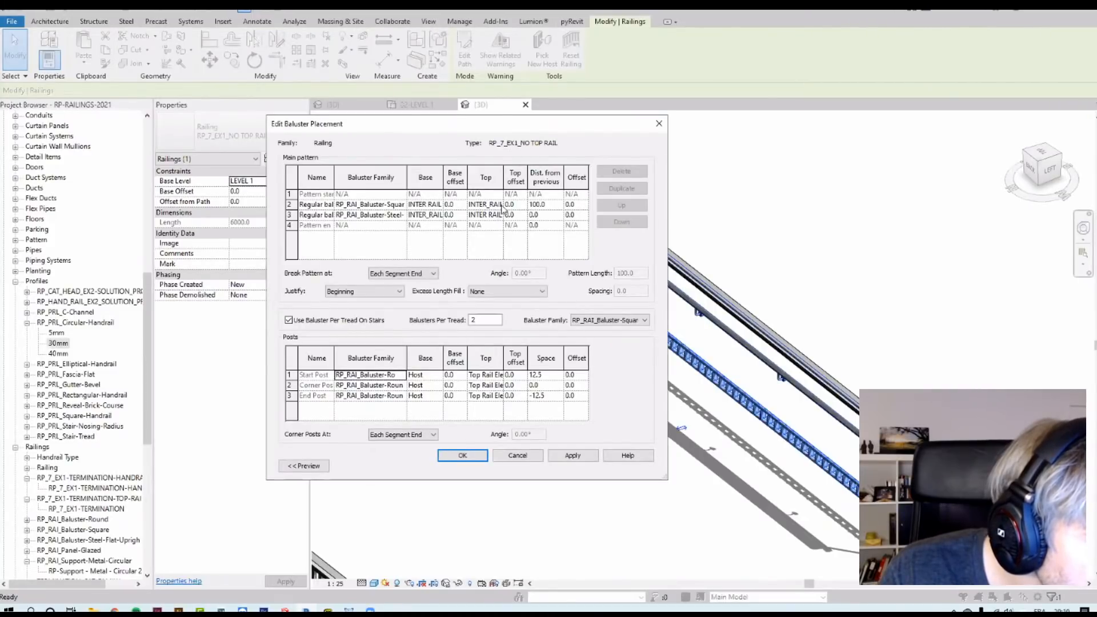
pyautogui.click(501, 217)
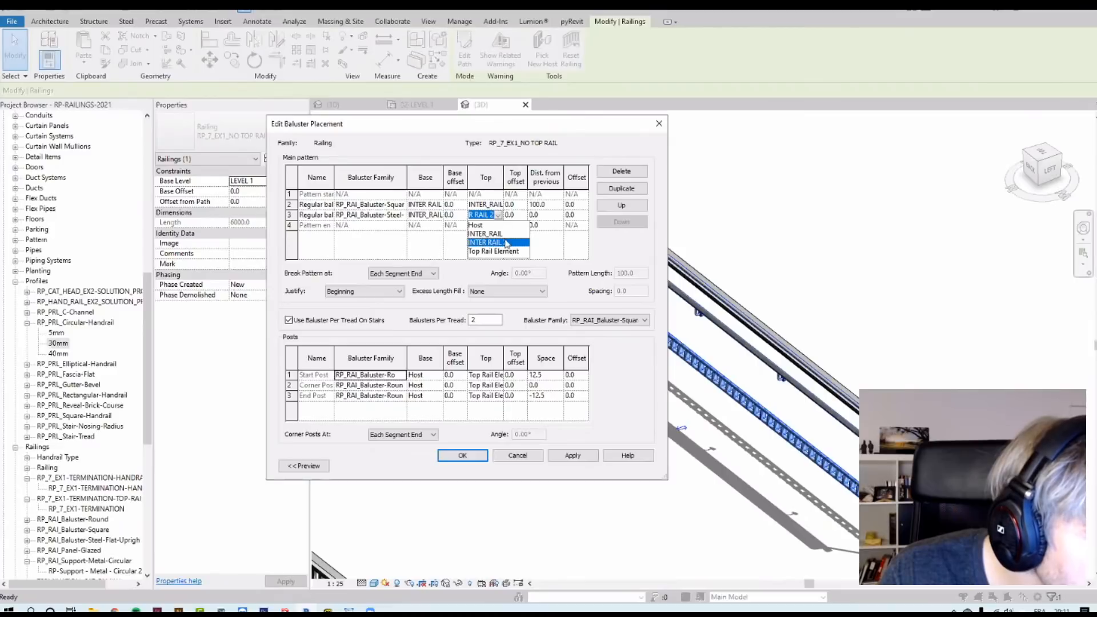
pyautogui.click(507, 252)
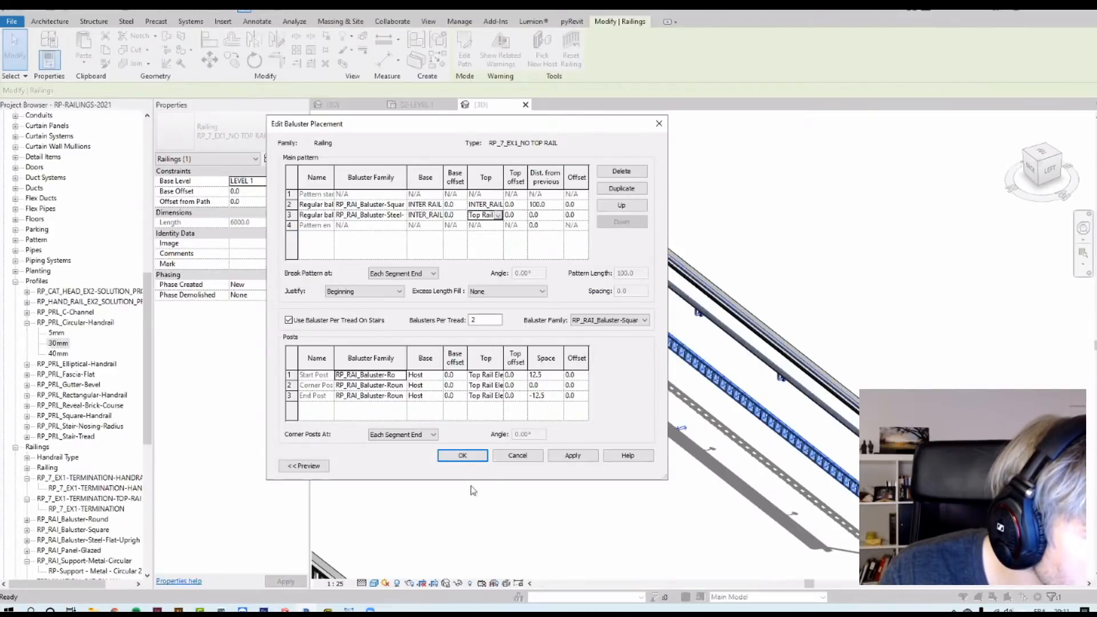
pyautogui.click(463, 456)
pyautogui.click(460, 455)
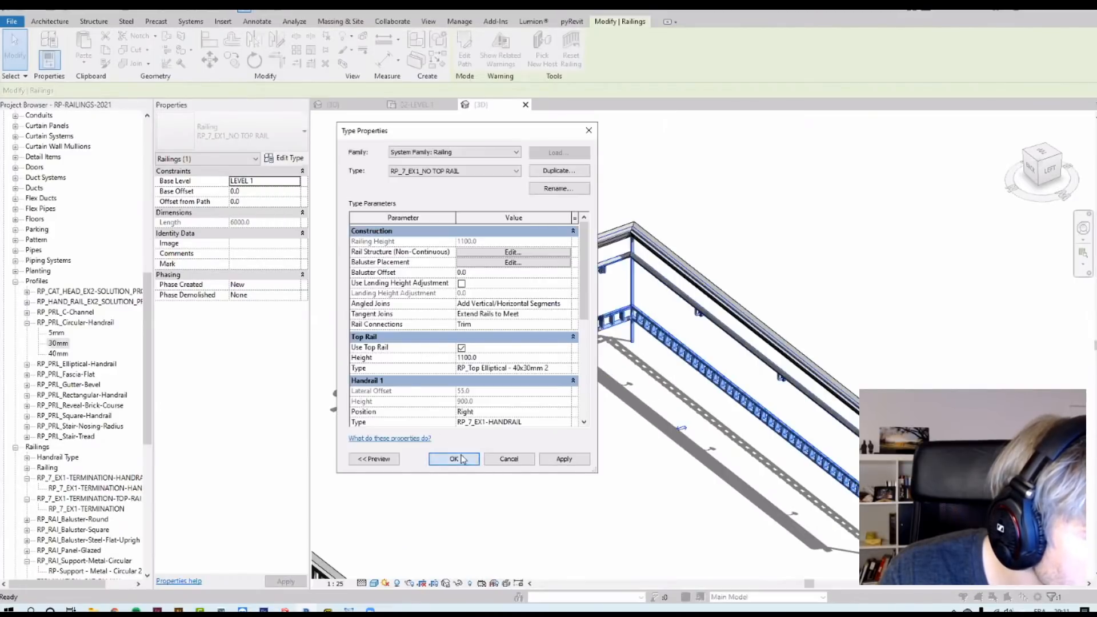
pyautogui.scroll(8, 406, 308)
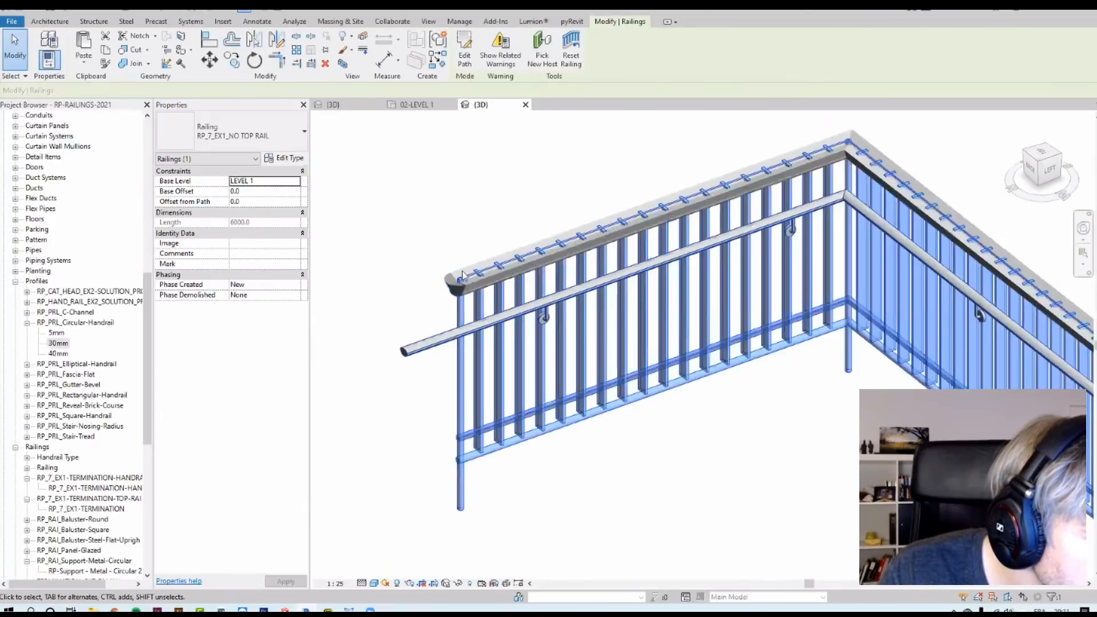
# Step: Zoom and orbit around the railing's end to examine the thin top rail against the top rail element
pyautogui.scroll(4, 363, 215)
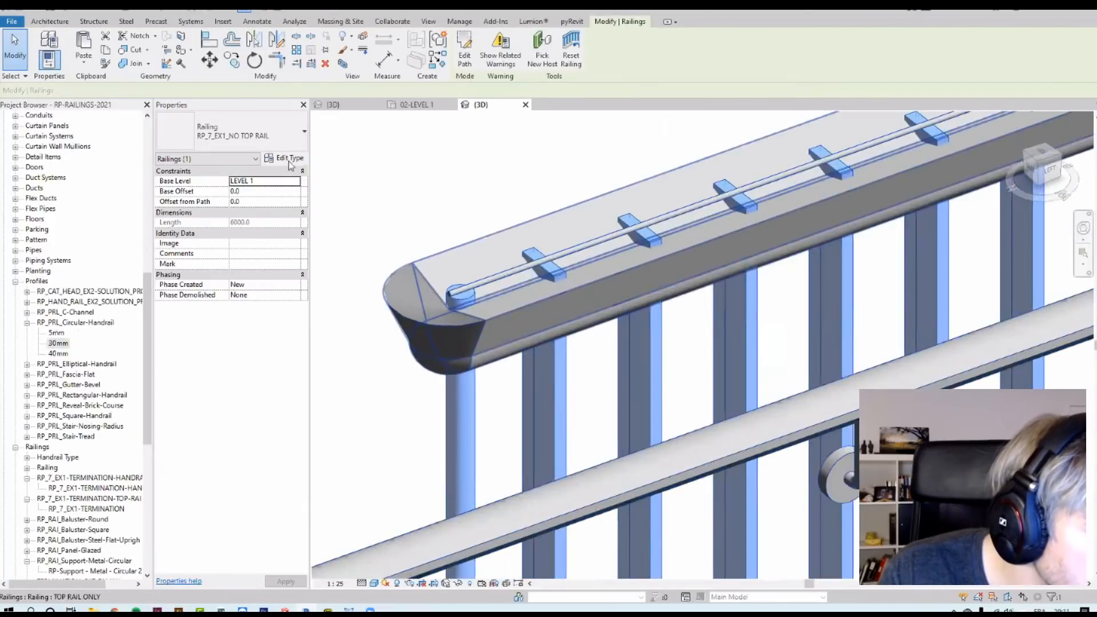
pyautogui.click(284, 158)
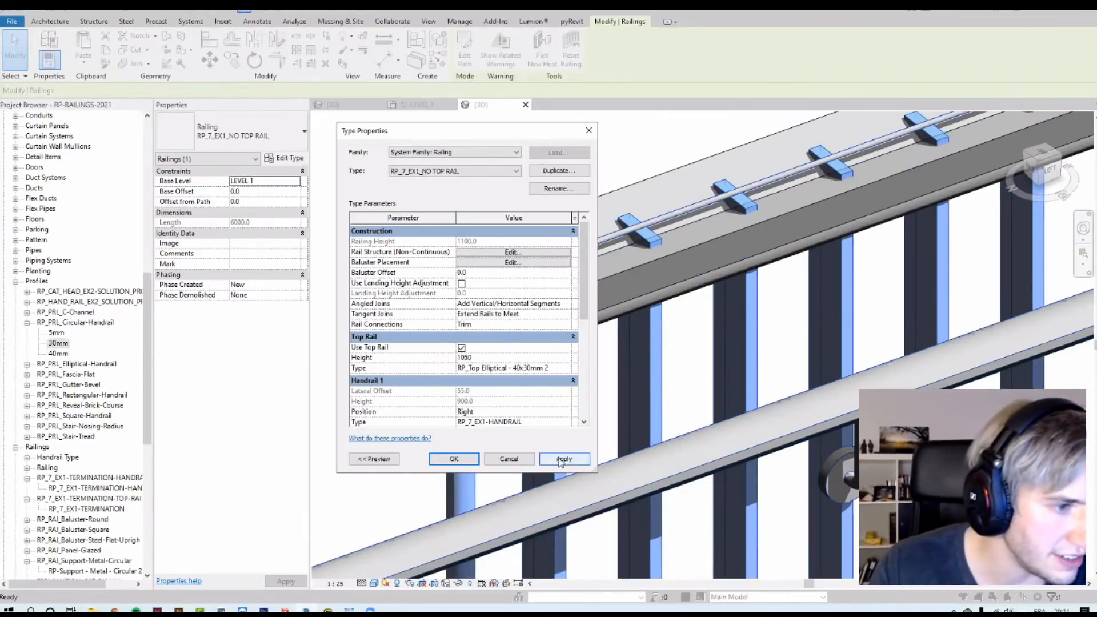
pyautogui.click(559, 460)
pyautogui.click(454, 459)
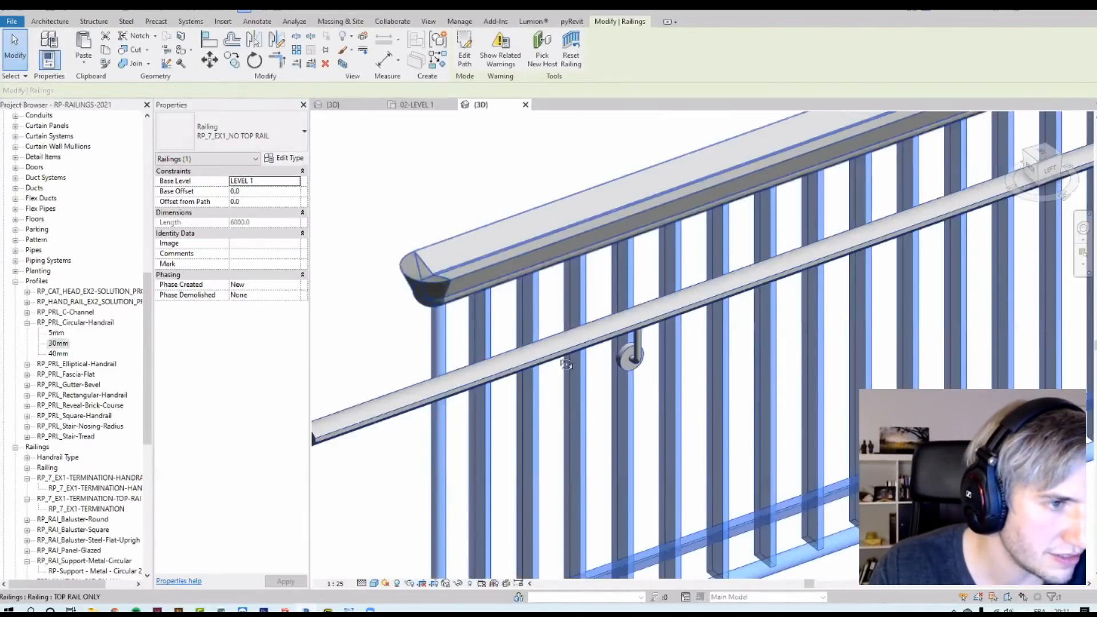
pyautogui.scroll(-3, 423, 375)
pyautogui.keyDown('shift'); pyautogui.moveTo(430, 402); pyautogui.dragTo(448, 350, button='middle'); pyautogui.keyUp('shift')
pyautogui.click(448, 351)
pyautogui.scroll(6, 439, 385)
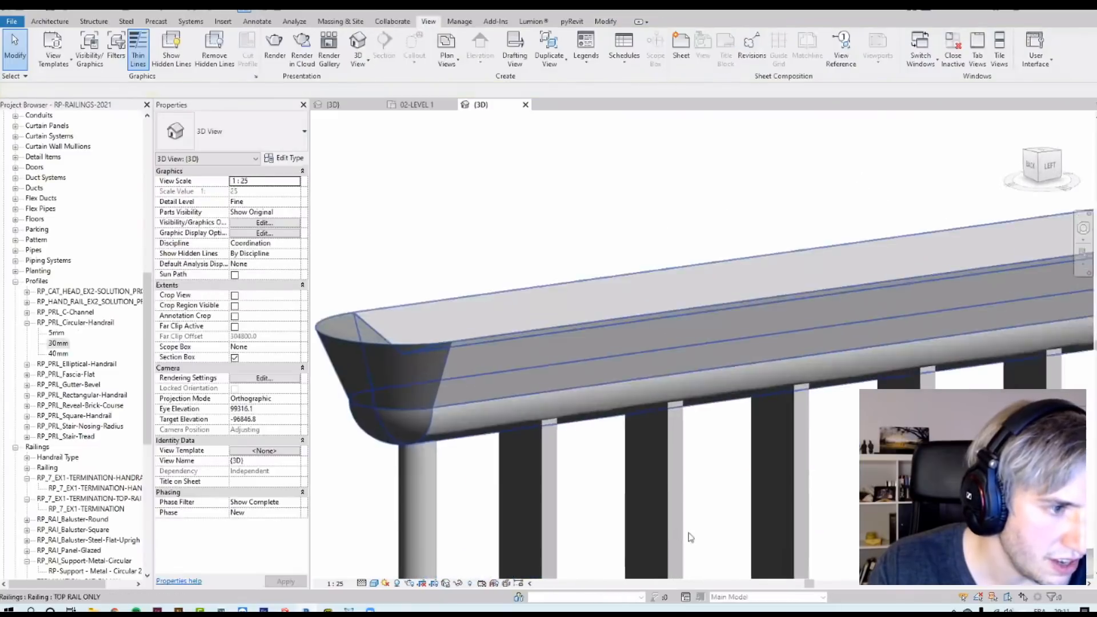
pyautogui.moveTo(691, 537); pyautogui.dragTo(474, 297, button='middle')
pyautogui.scroll(-3, 514, 300)
pyautogui.click(549, 303)
pyautogui.keyDown('shift'); pyautogui.moveTo(549, 303); pyautogui.dragTo(560, 240, button='middle'); pyautogui.keyUp('shift')
pyautogui.scroll(-5, 461, 259)
pyautogui.scroll(3, 830, 240)
pyautogui.scroll(3, 972, 279)
pyautogui.moveTo(971, 280); pyautogui.dragTo(840, 245, button='middle')
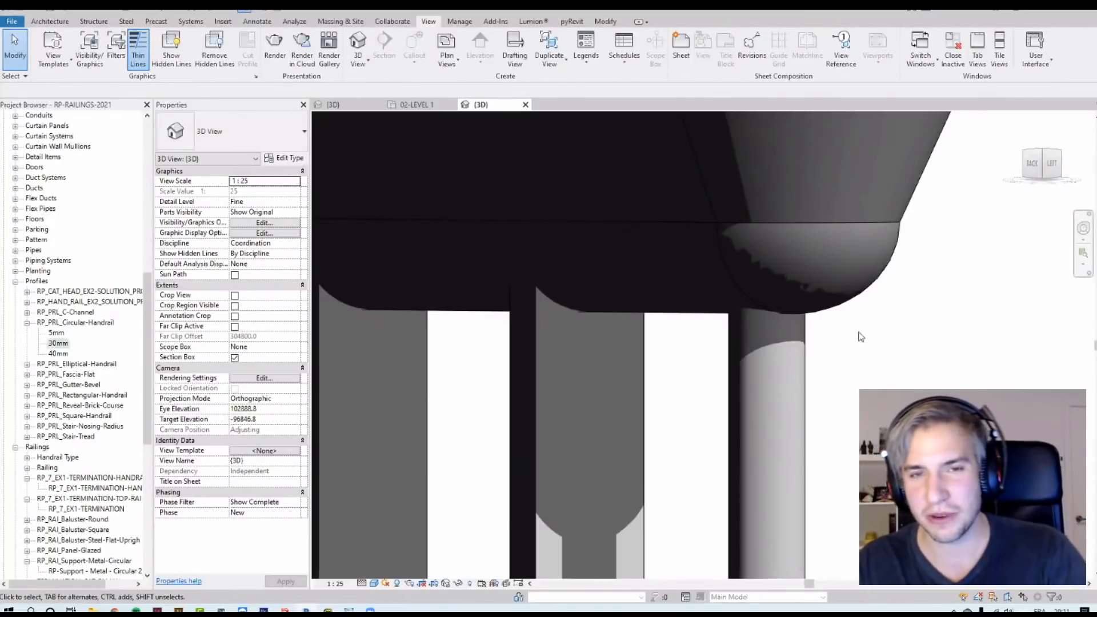
# Step: Extend the 3D view's section box upward using Reveal Hidden Elements, then leave reveal mode
pyautogui.scroll(-2, 793, 301)
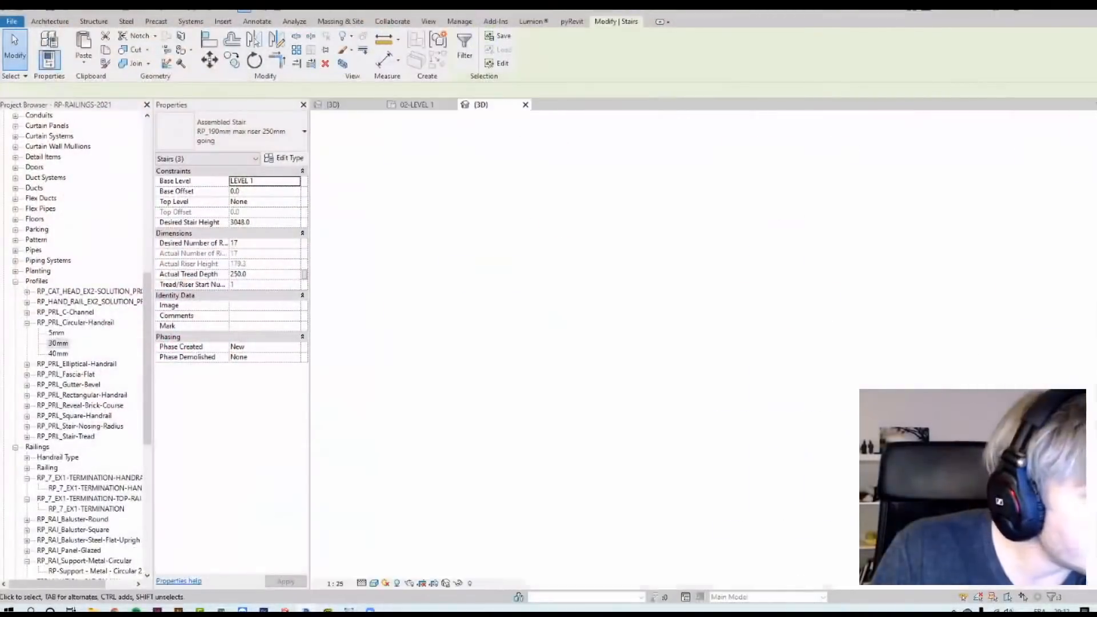
pyautogui.click(480, 105)
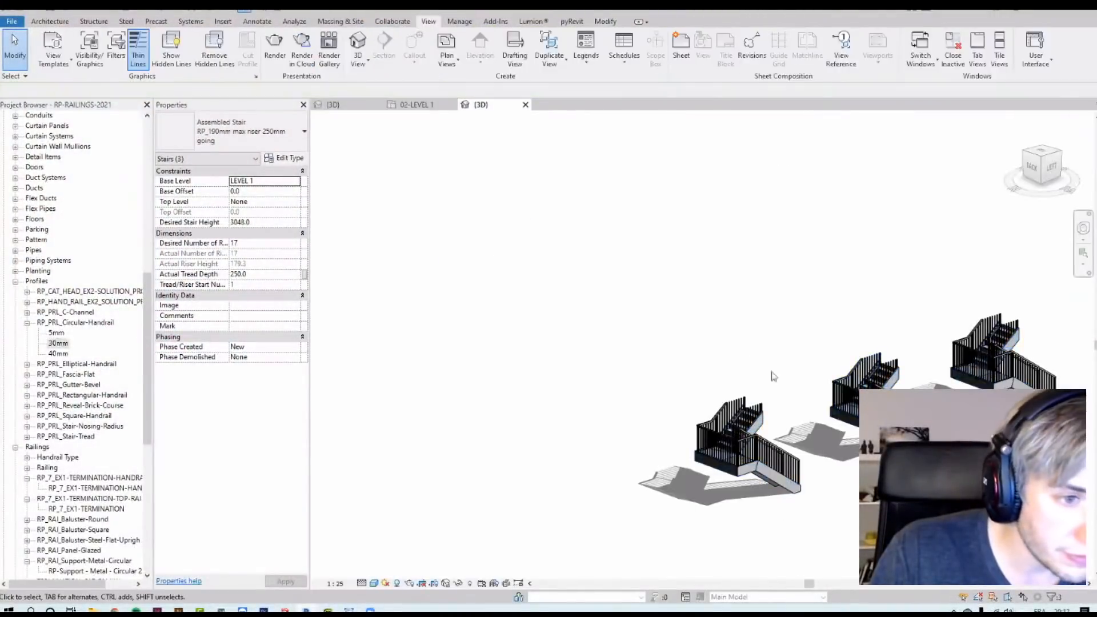
pyautogui.moveTo(543, 345); pyautogui.dragTo(441, 351, button='middle')
pyautogui.click(469, 583)
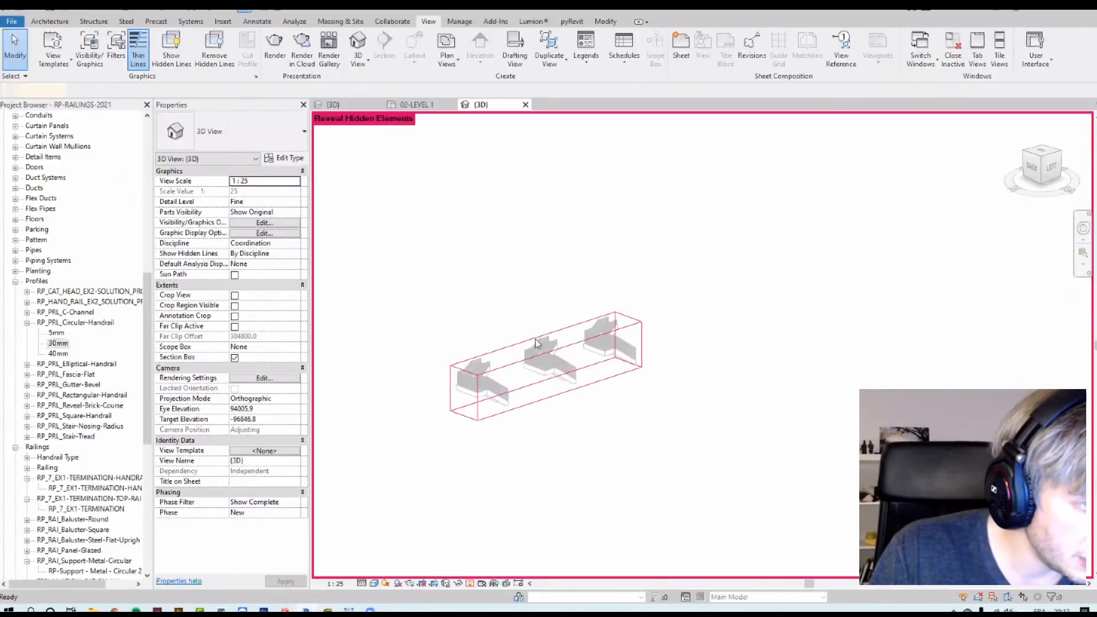
pyautogui.click(530, 341)
pyautogui.moveTo(545, 345); pyautogui.dragTo(545, 289)
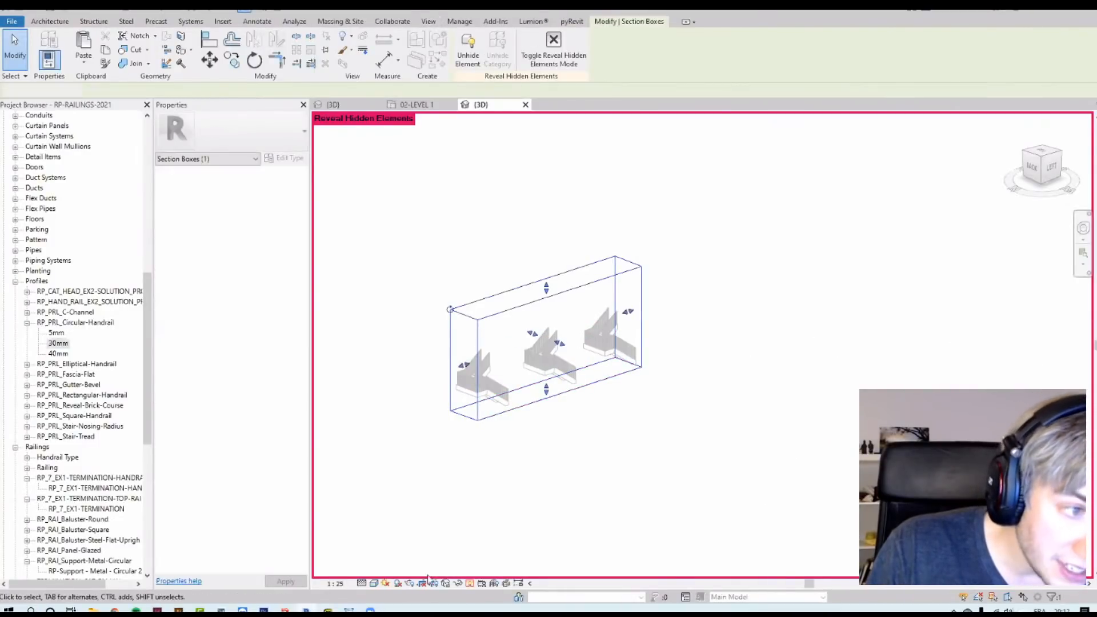
pyautogui.click(505, 468)
pyautogui.click(469, 583)
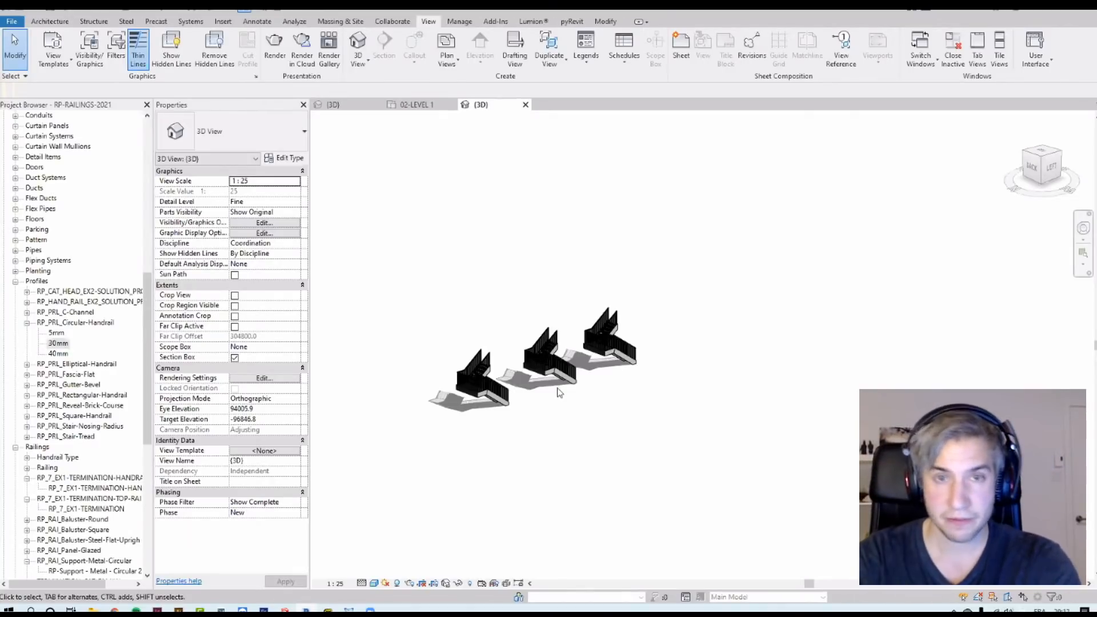
# Step: Zoom in on the stair railings to examine how the top rails meet at the landing
pyautogui.scroll(5, 440, 388)
pyautogui.scroll(3, 639, 280)
pyautogui.moveTo(626, 272); pyautogui.dragTo(448, 422, button='middle')
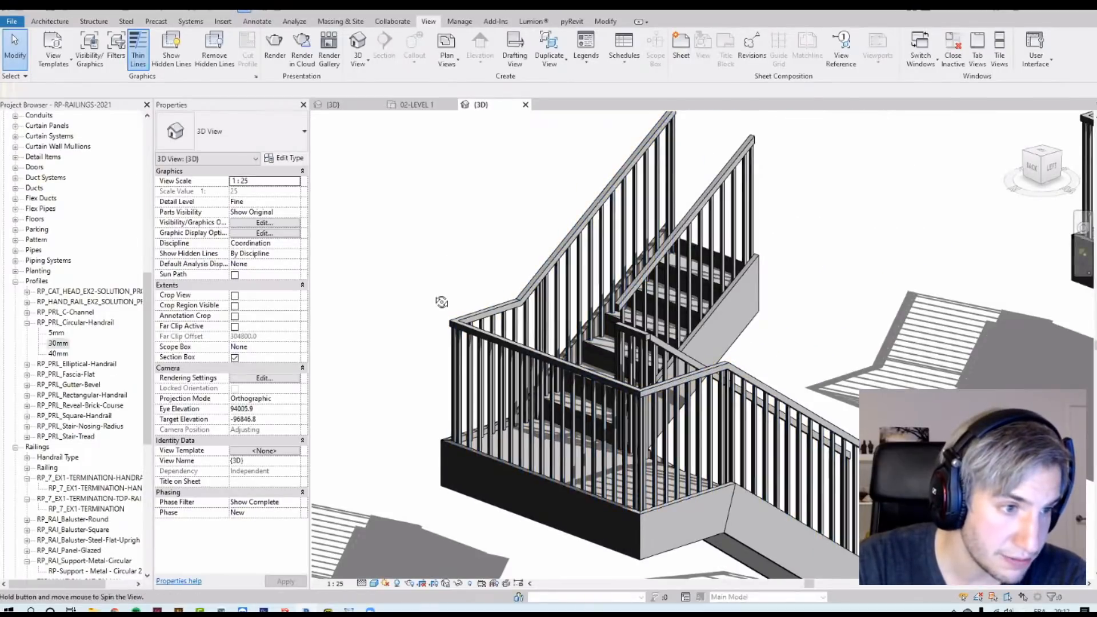
pyautogui.scroll(-4, 453, 240)
pyautogui.scroll(6, 451, 464)
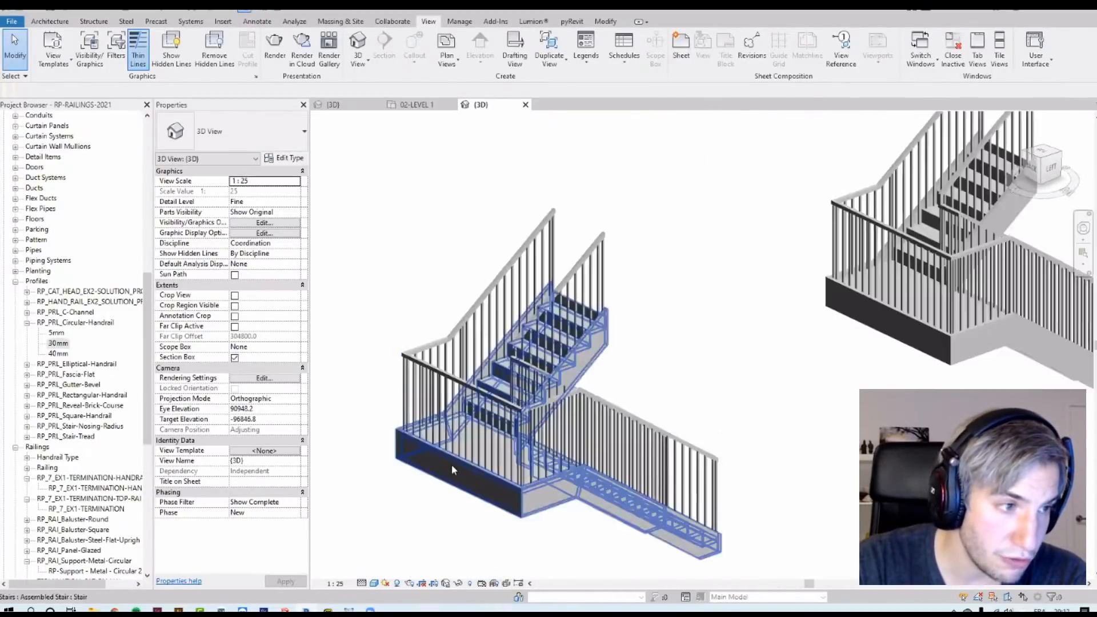
pyautogui.scroll(1, 594, 279)
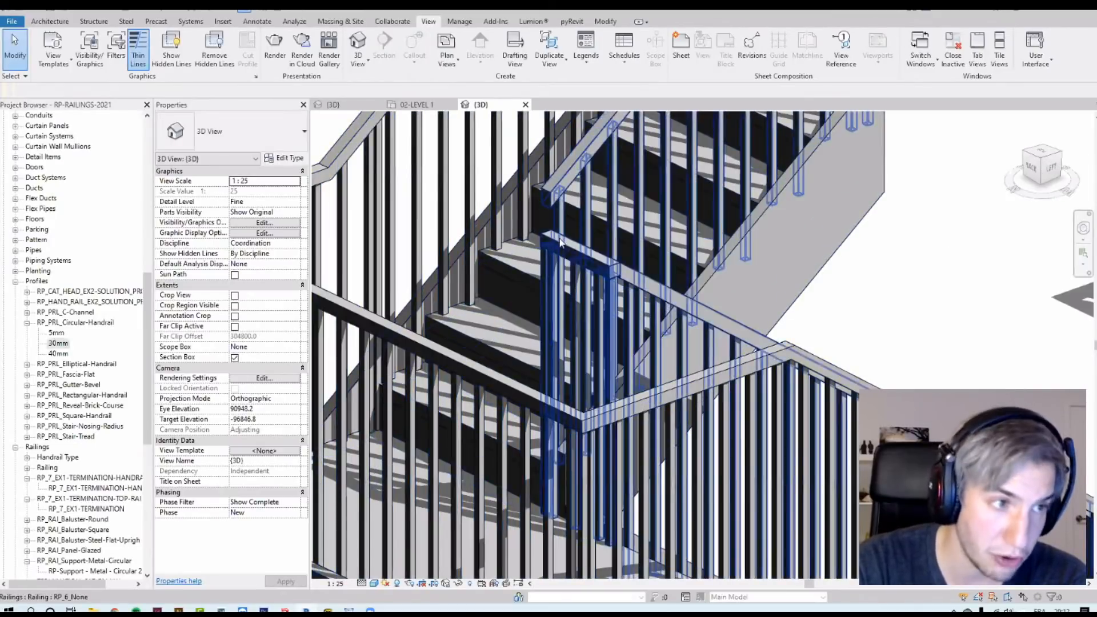
pyautogui.scroll(3, 571, 245)
pyautogui.scroll(4, 664, 247)
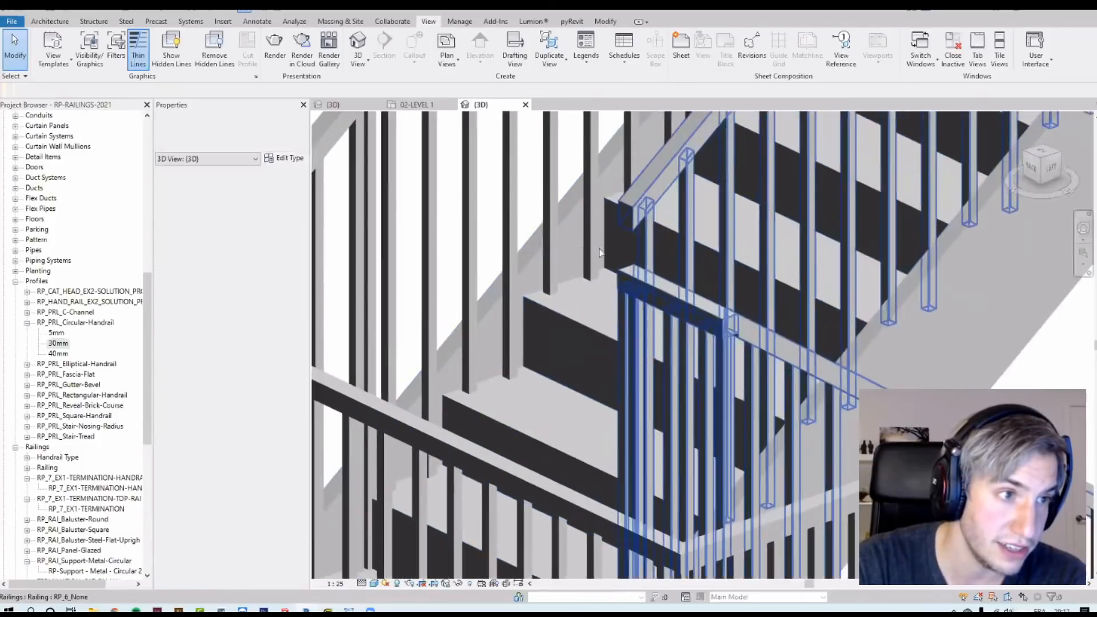
pyautogui.scroll(-4, 623, 280)
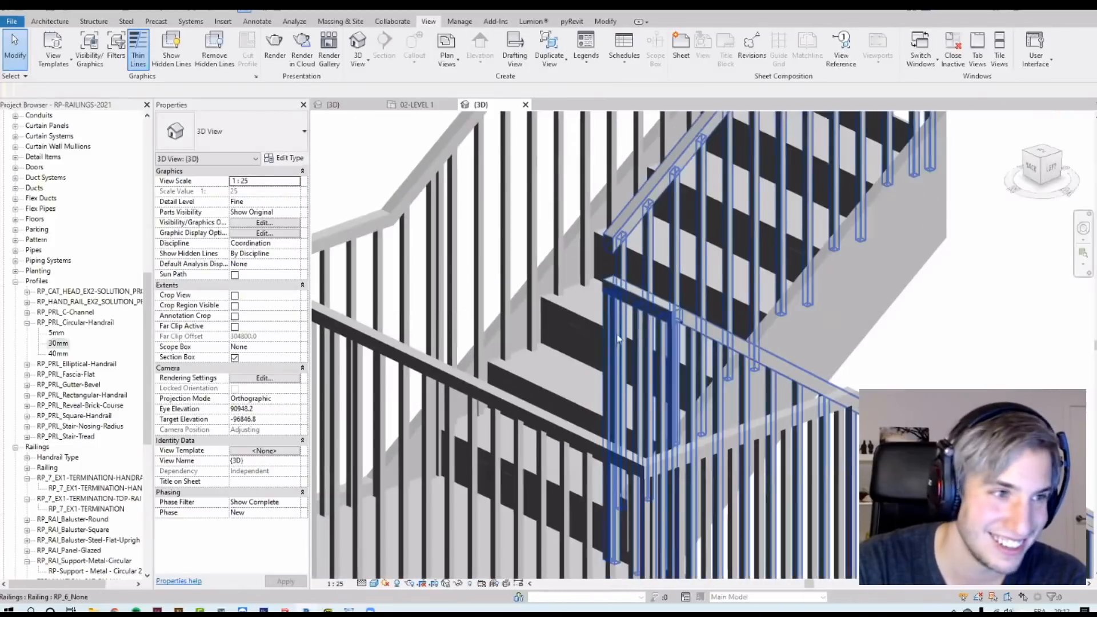
# Step: Open the RP_6_None railing's top rail type properties and examine its Transitions options without changing them
pyautogui.click(639, 301)
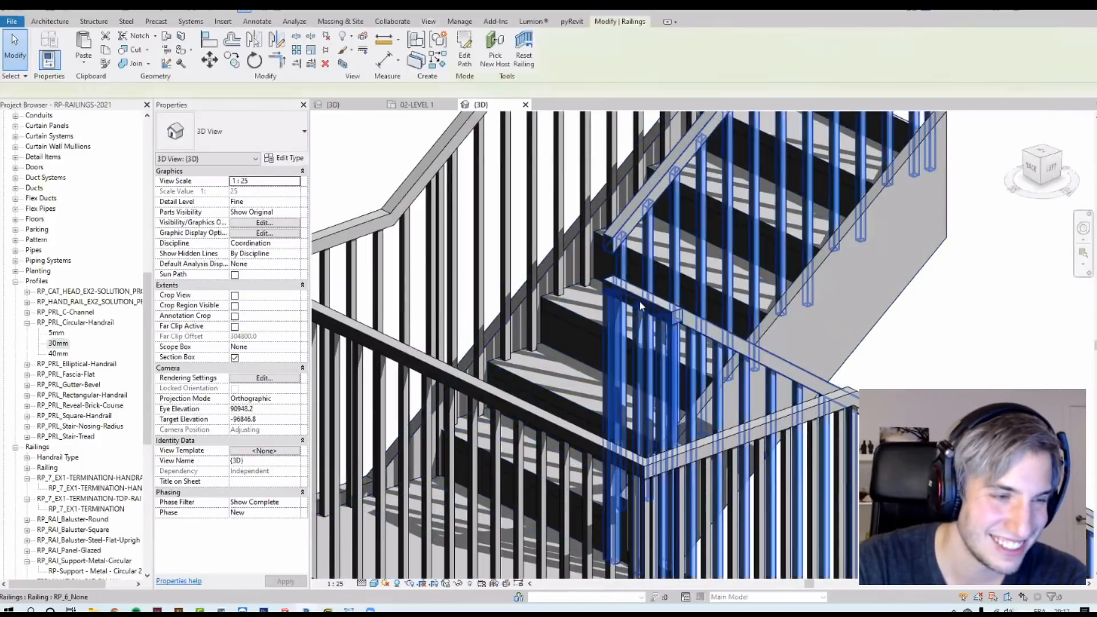
pyautogui.click(290, 160)
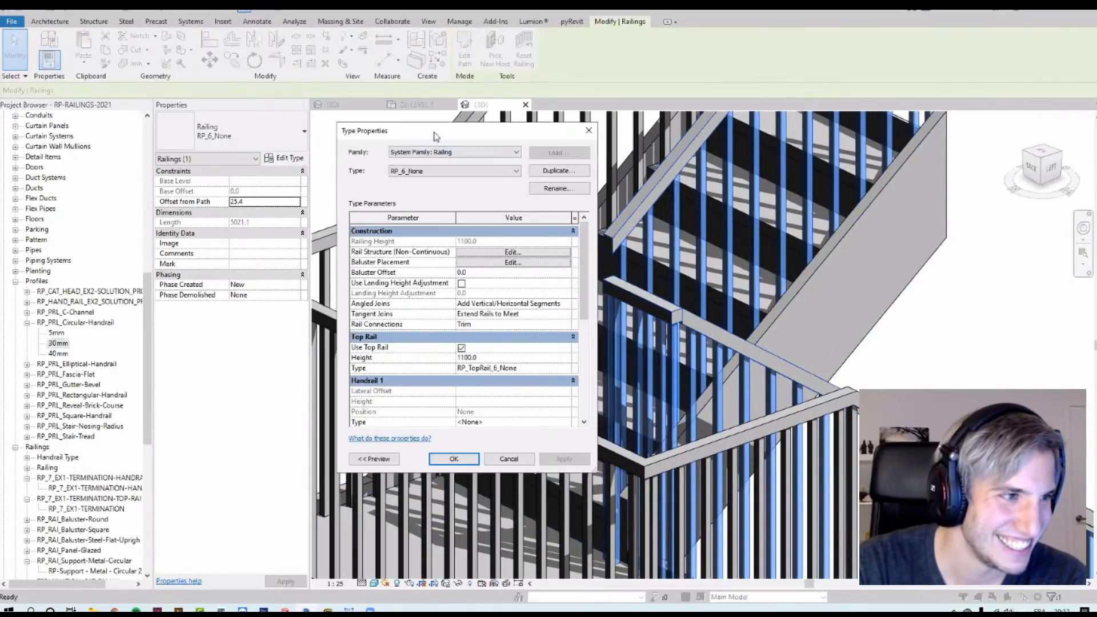
pyautogui.moveTo(434, 136); pyautogui.dragTo(351, 137)
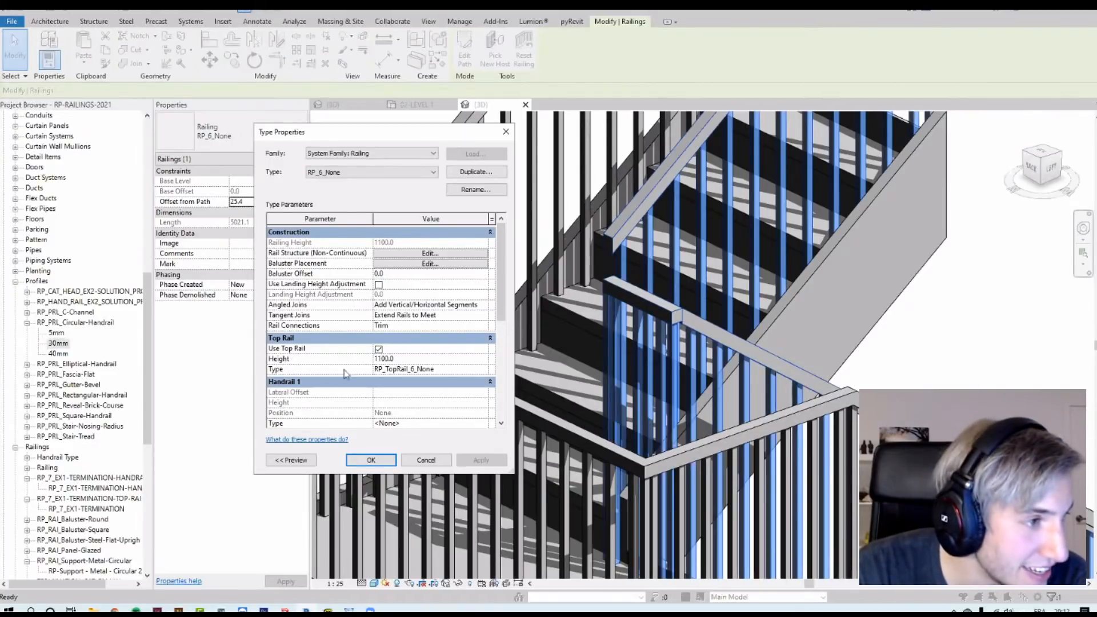
pyautogui.click(488, 369)
pyautogui.click(489, 370)
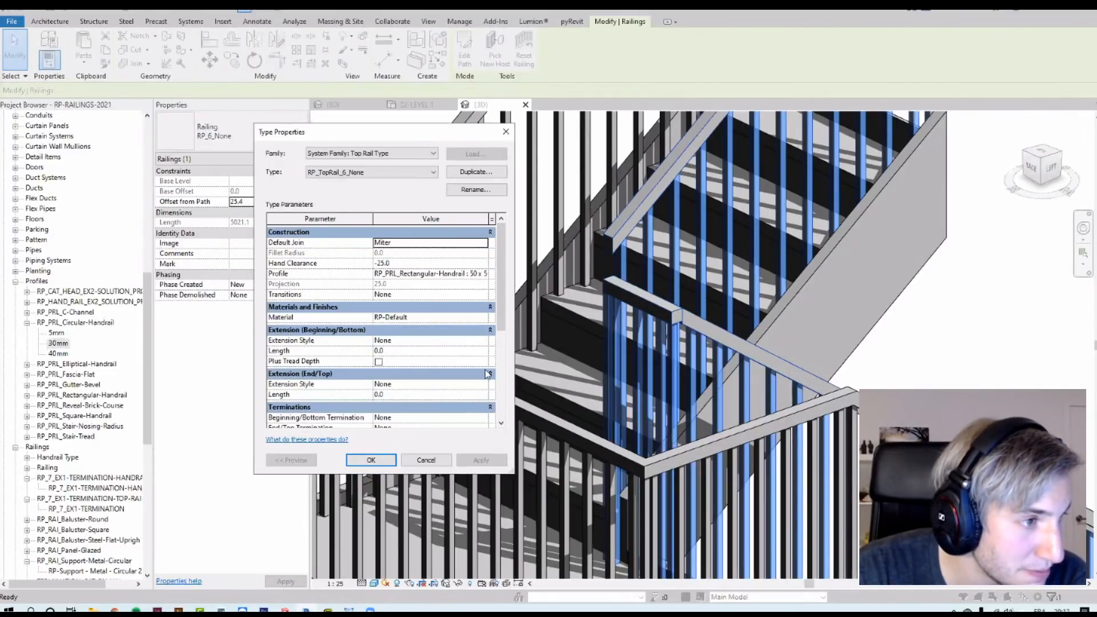
pyautogui.click(426, 459)
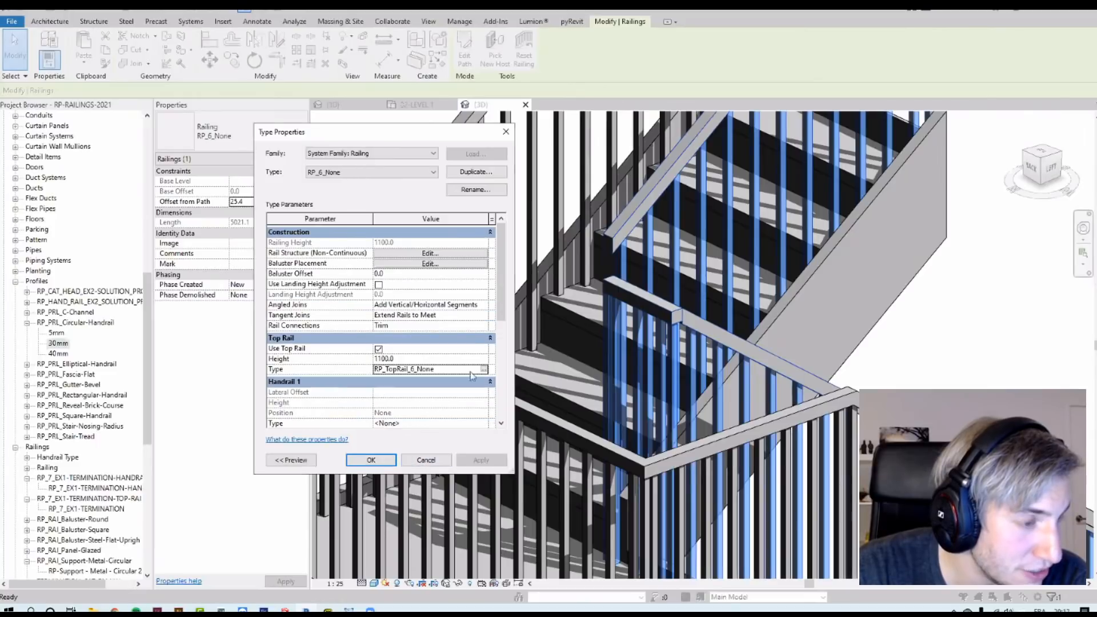
pyautogui.click(426, 460)
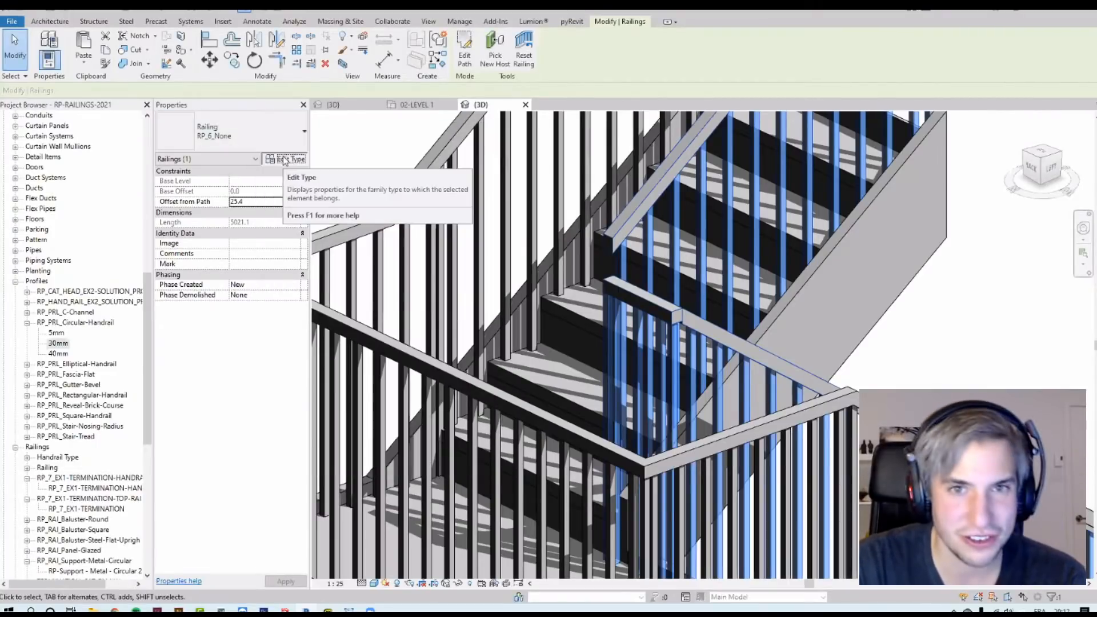
pyautogui.click(284, 159)
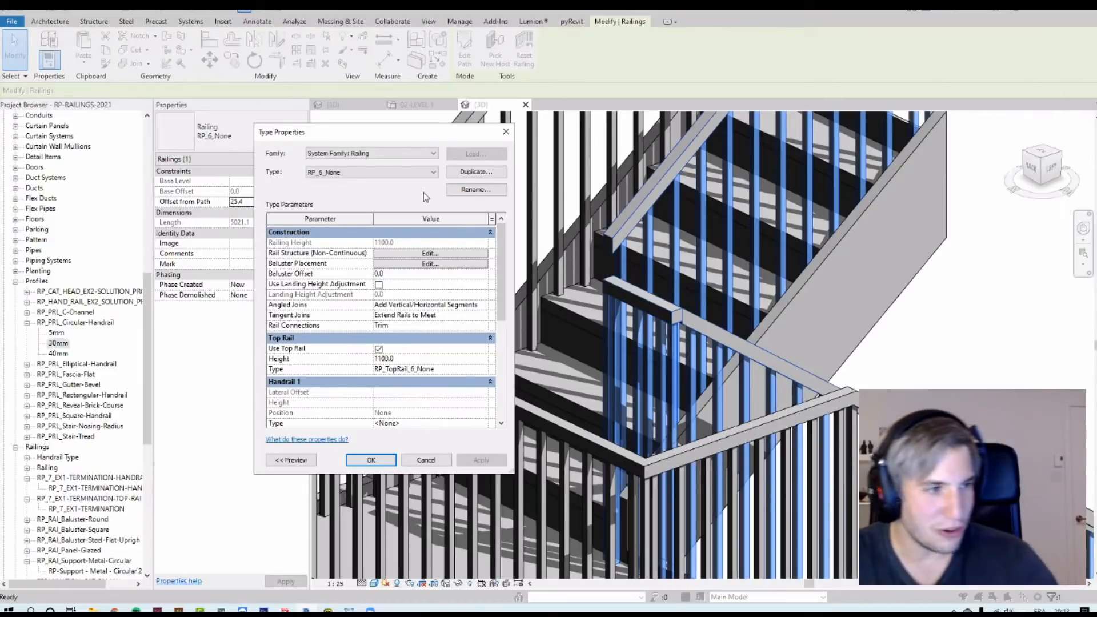
pyautogui.click(469, 370)
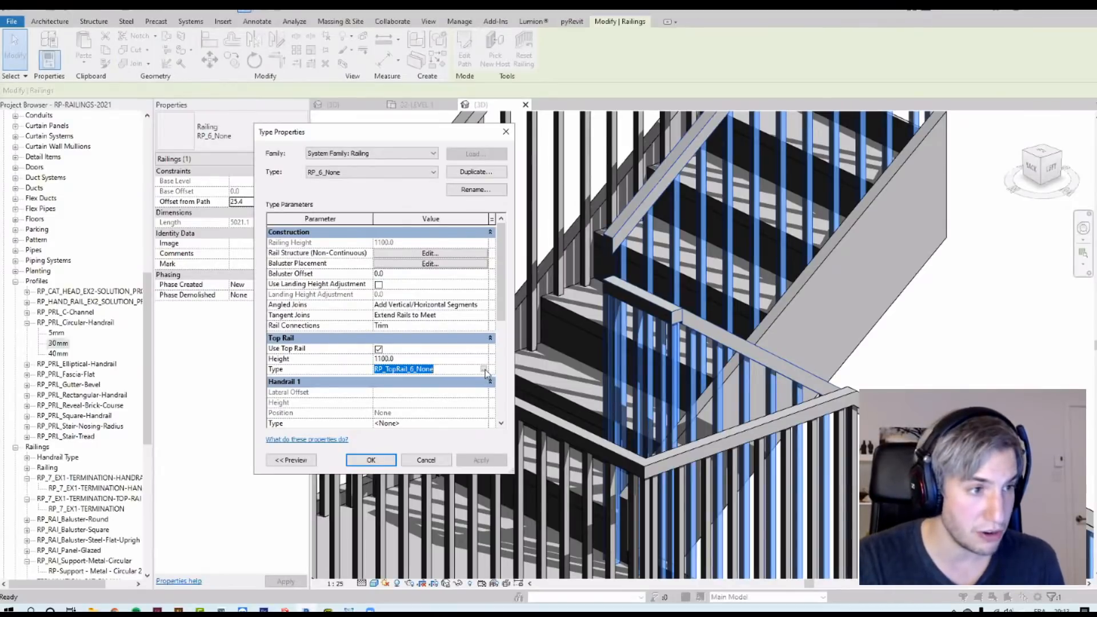
pyautogui.click(484, 369)
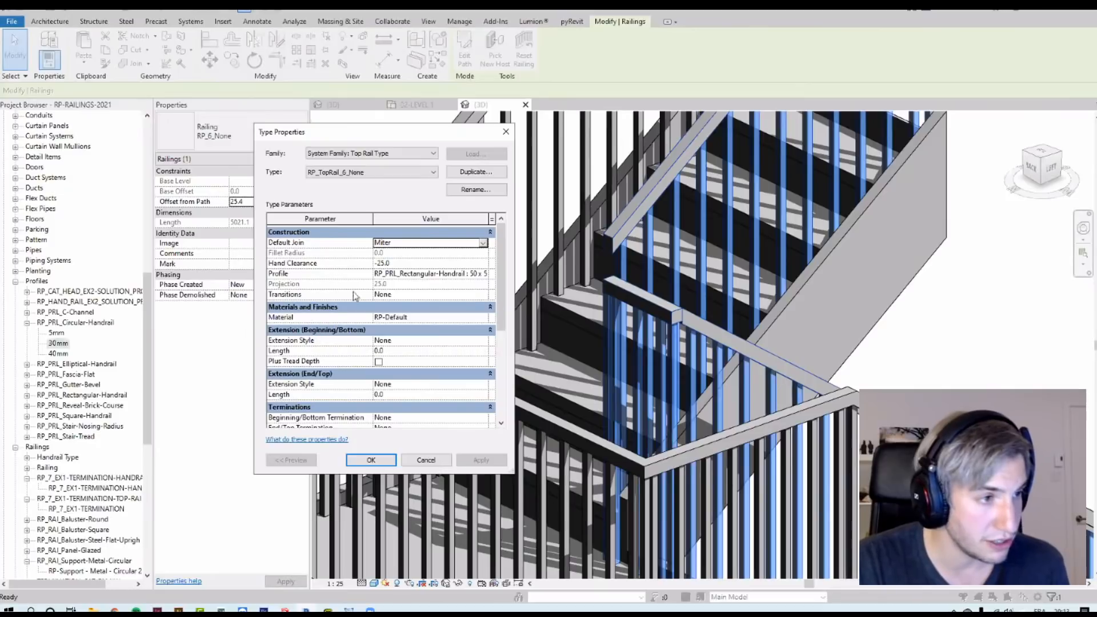
pyautogui.click(392, 294)
pyautogui.click(483, 295)
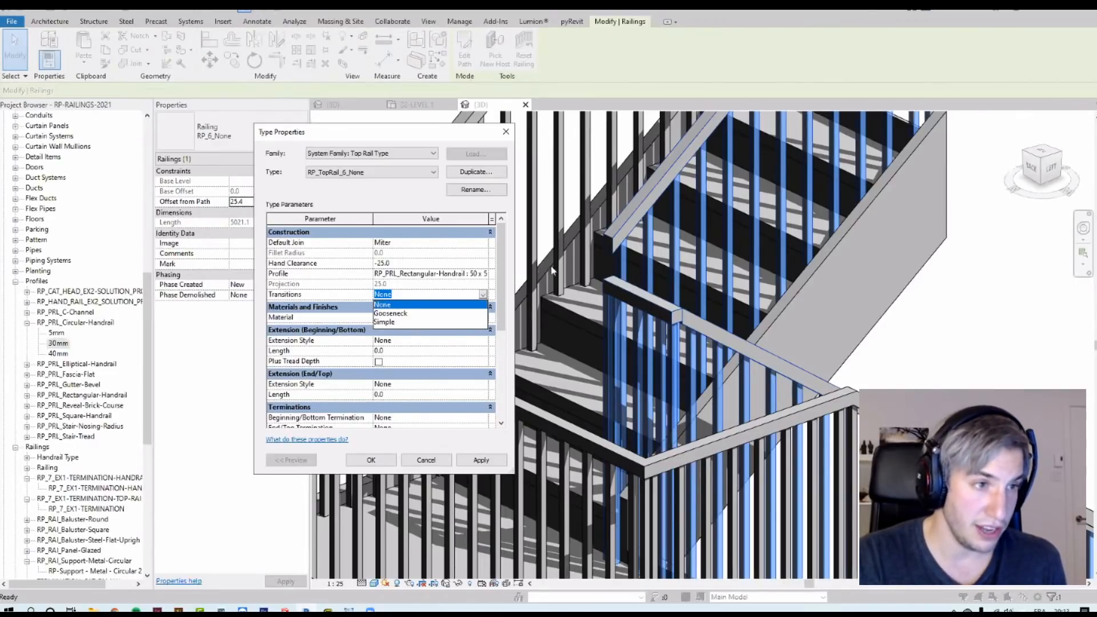
pyautogui.click(510, 135)
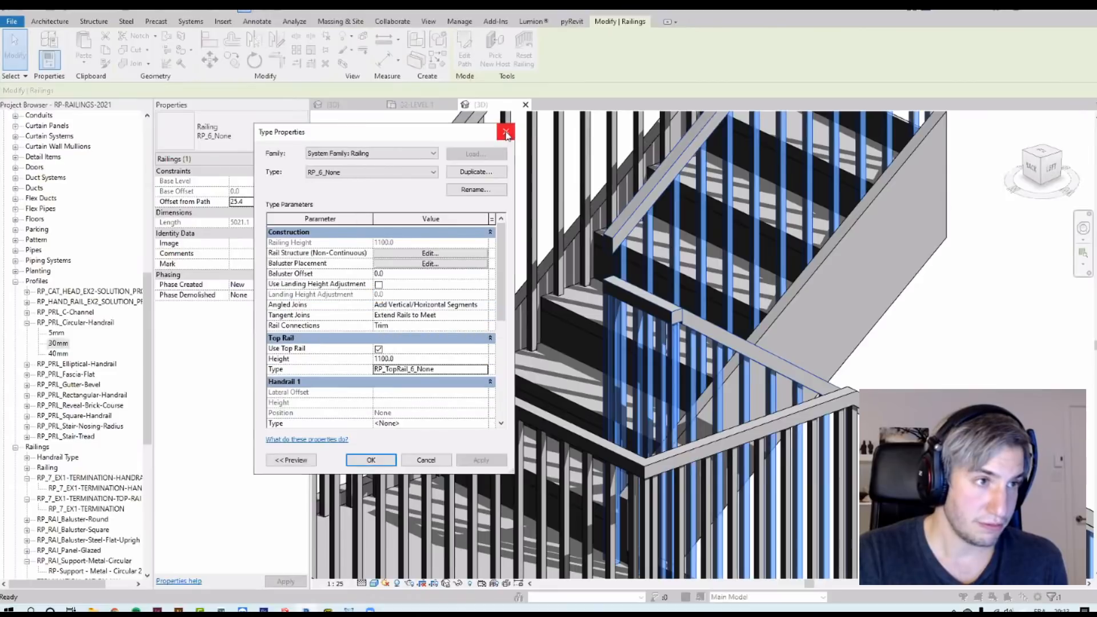
pyautogui.click(509, 134)
# Step: Zoom and orbit around the stair railings to compare their top rail transitions at the landings
pyautogui.scroll(-6, 390, 429)
pyautogui.press('Escape')
pyautogui.scroll(8, 708, 360)
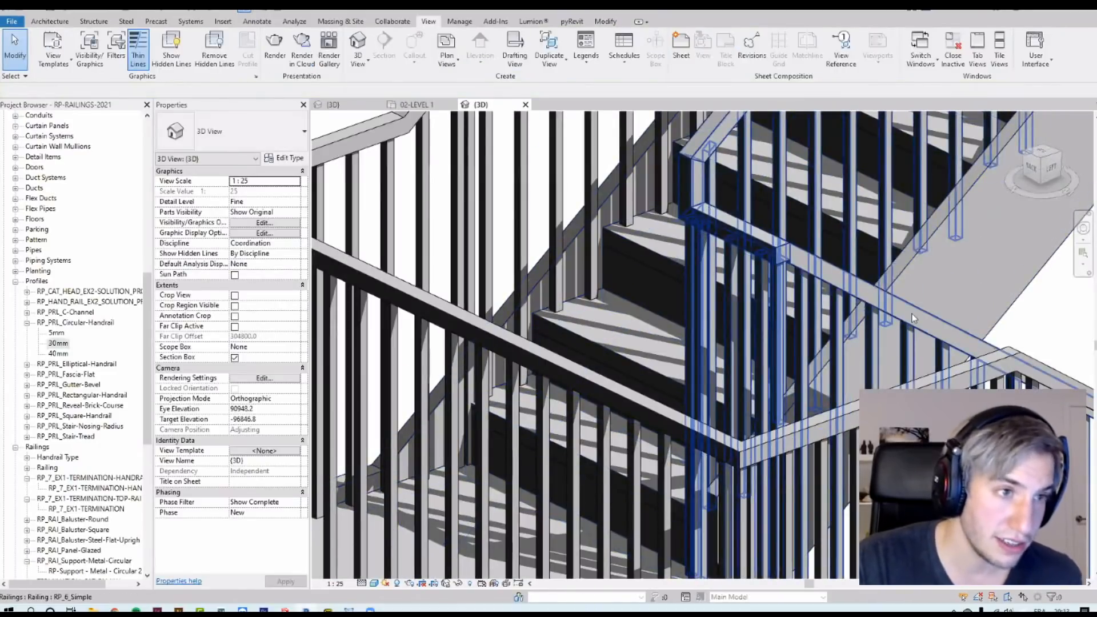
pyautogui.scroll(-8, 912, 318)
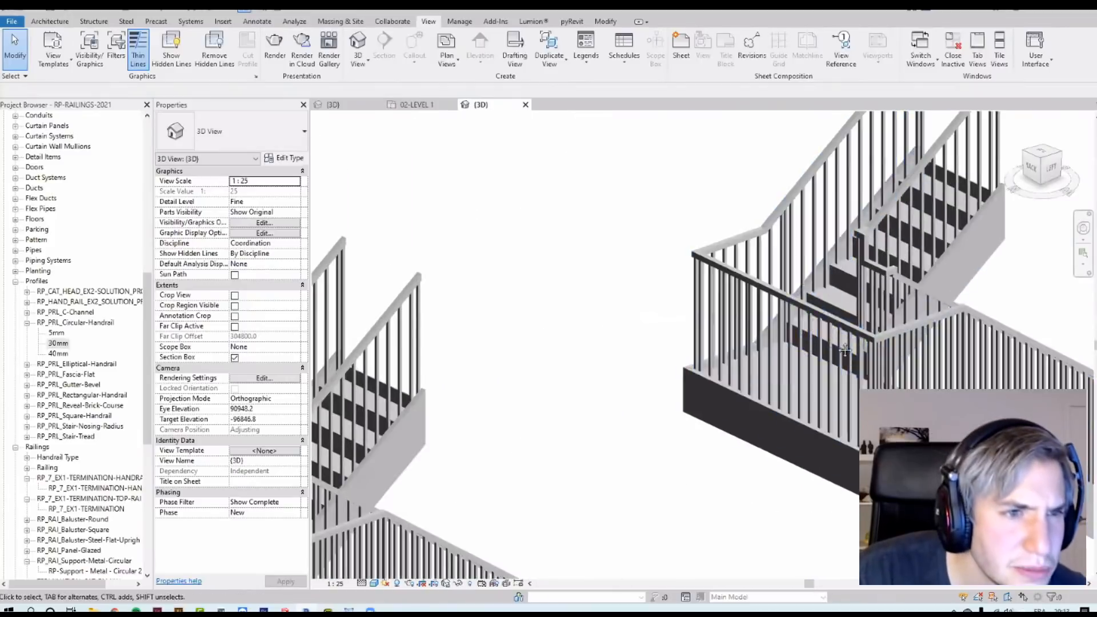
pyautogui.scroll(-2, 845, 350)
pyautogui.scroll(8, 468, 295)
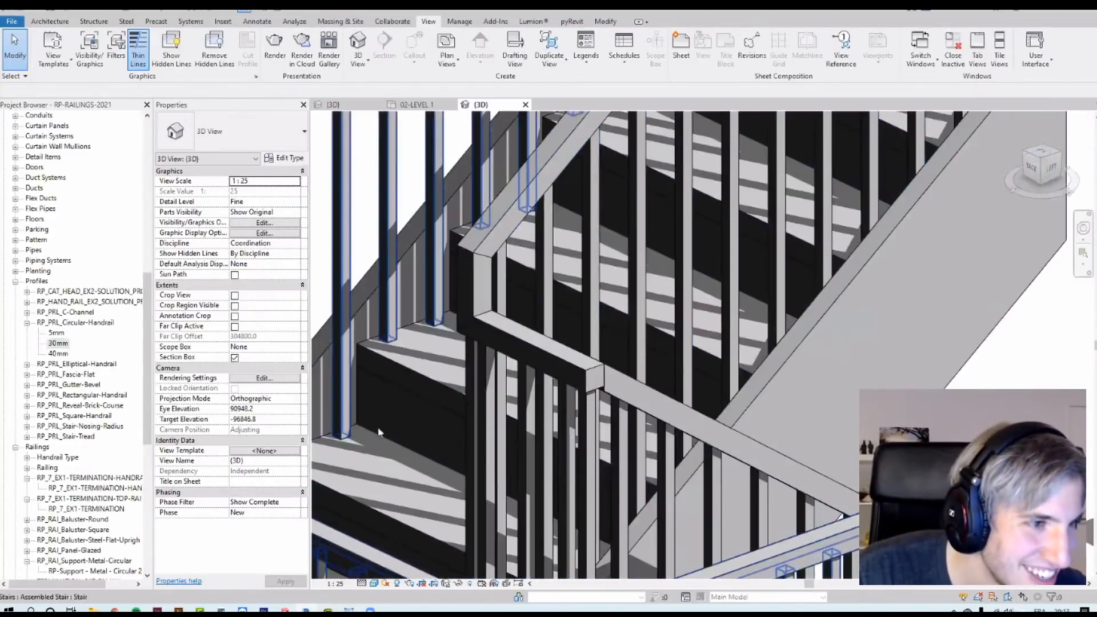
pyautogui.scroll(-8, 817, 292)
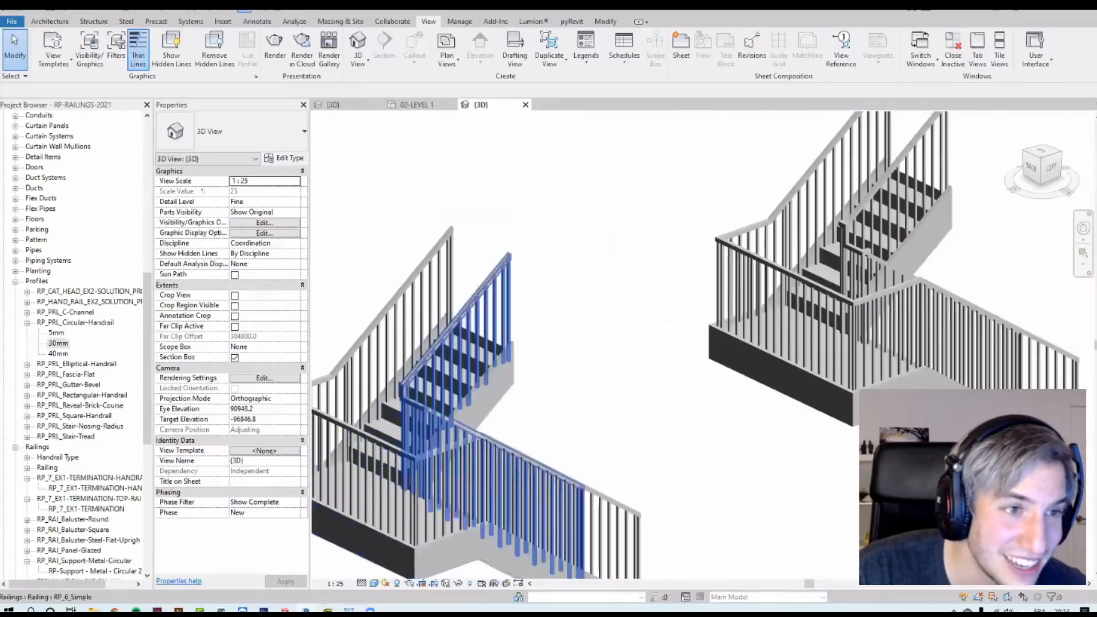
pyautogui.scroll(4, 854, 250)
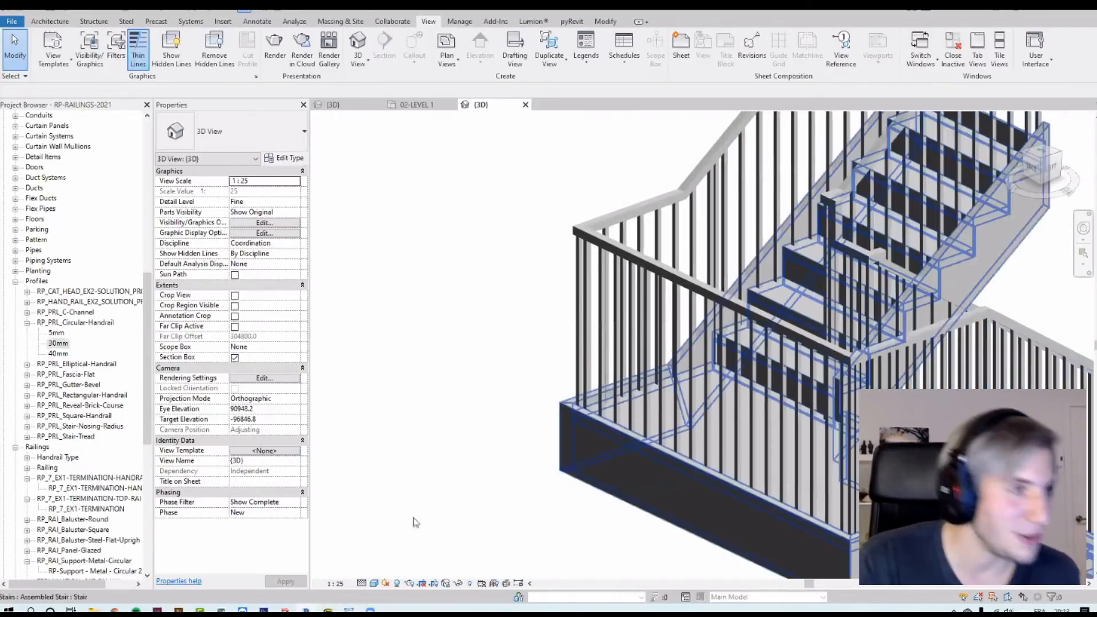
pyautogui.scroll(2, 971, 222)
pyautogui.scroll(-2, 628, 412)
pyautogui.scroll(4, 685, 291)
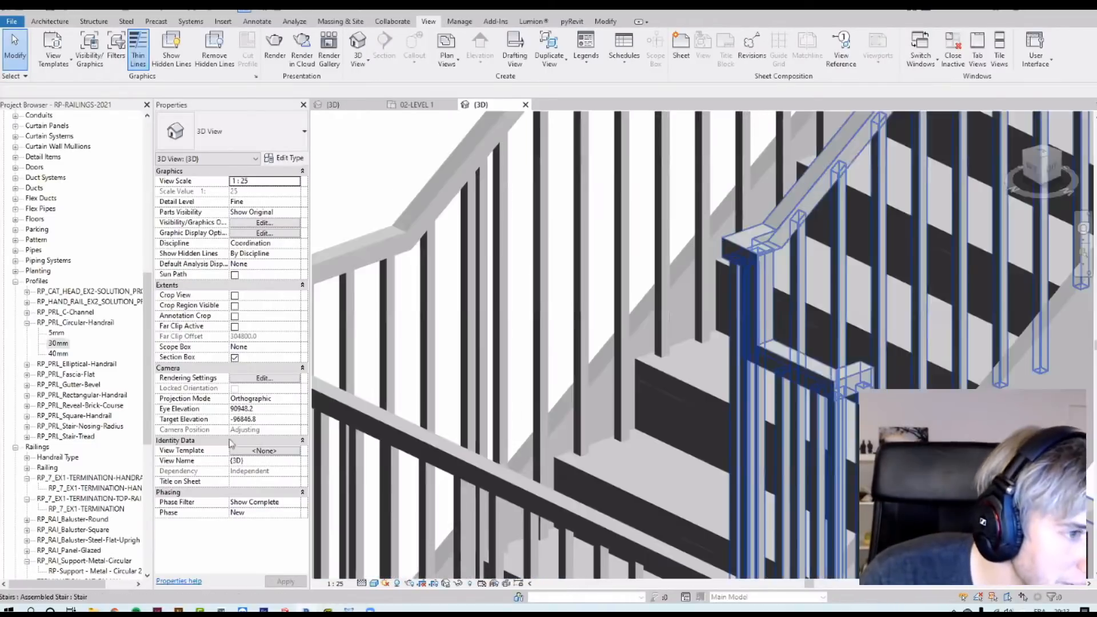
pyautogui.moveTo(737, 309); pyautogui.dragTo(648, 291, button='middle')
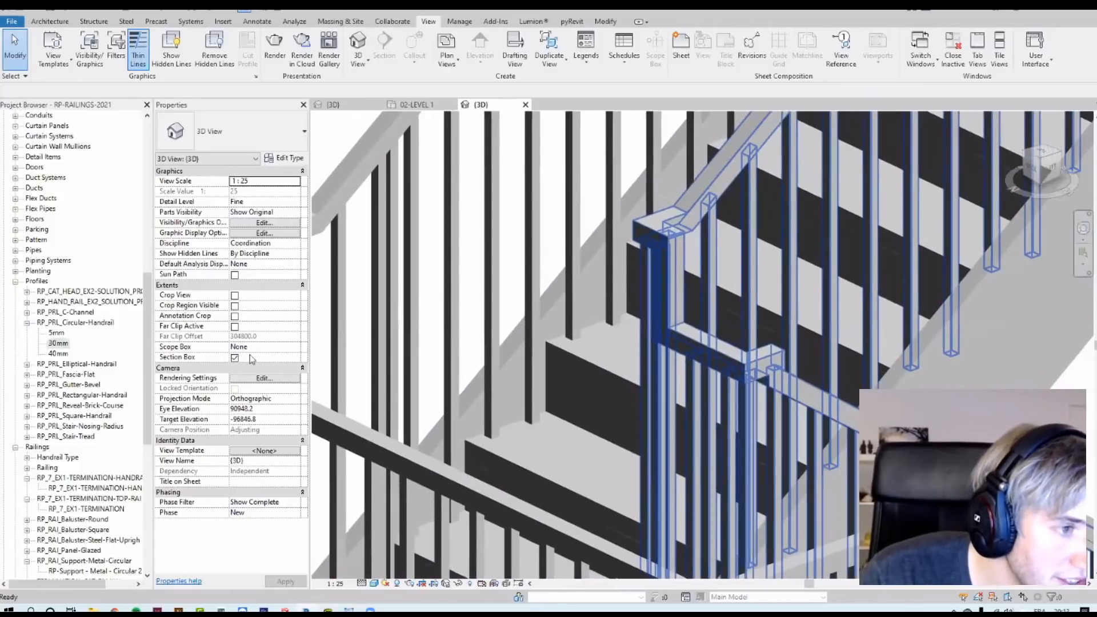
# Step: Switch to the PDF exercise document and scroll to the Edit Rail Joins instructions
pyautogui.hotkey('alt', 'Tab')
pyautogui.scroll(-20, 229, 386)
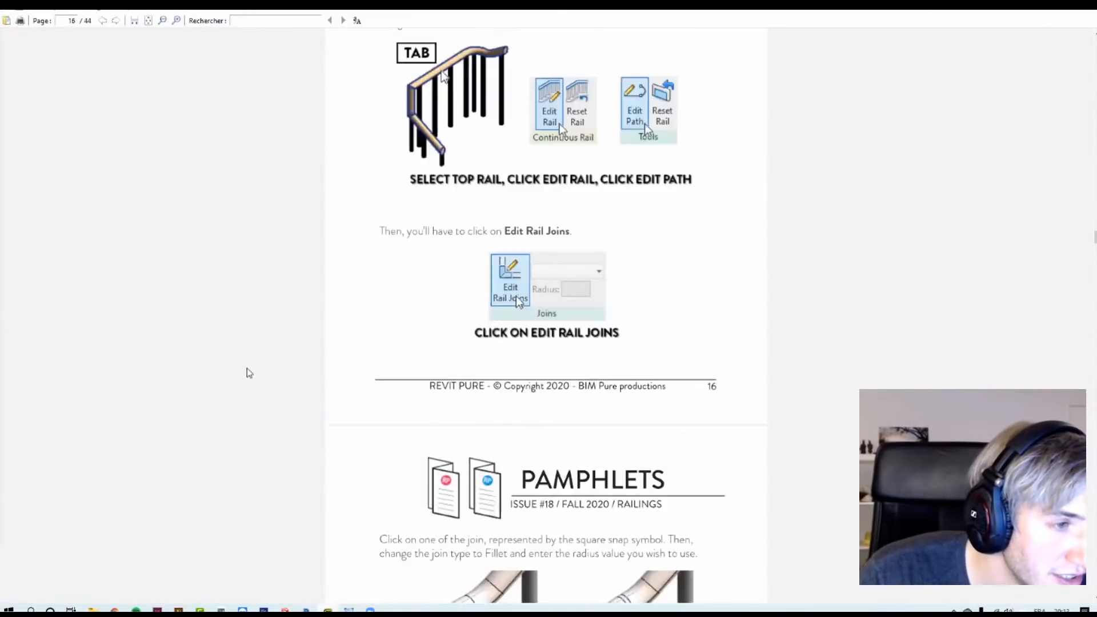
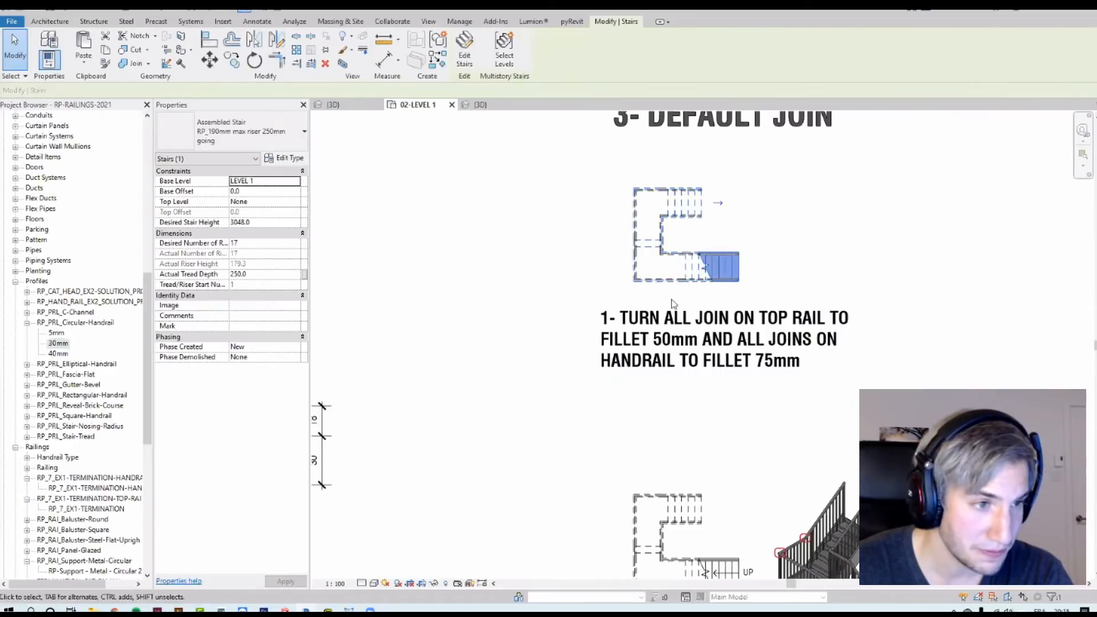
# Step: Read the Default Join: Miter or Fillet instructions in the exercise PDF and return to Revit
pyautogui.scroll(-4, 590, 157)
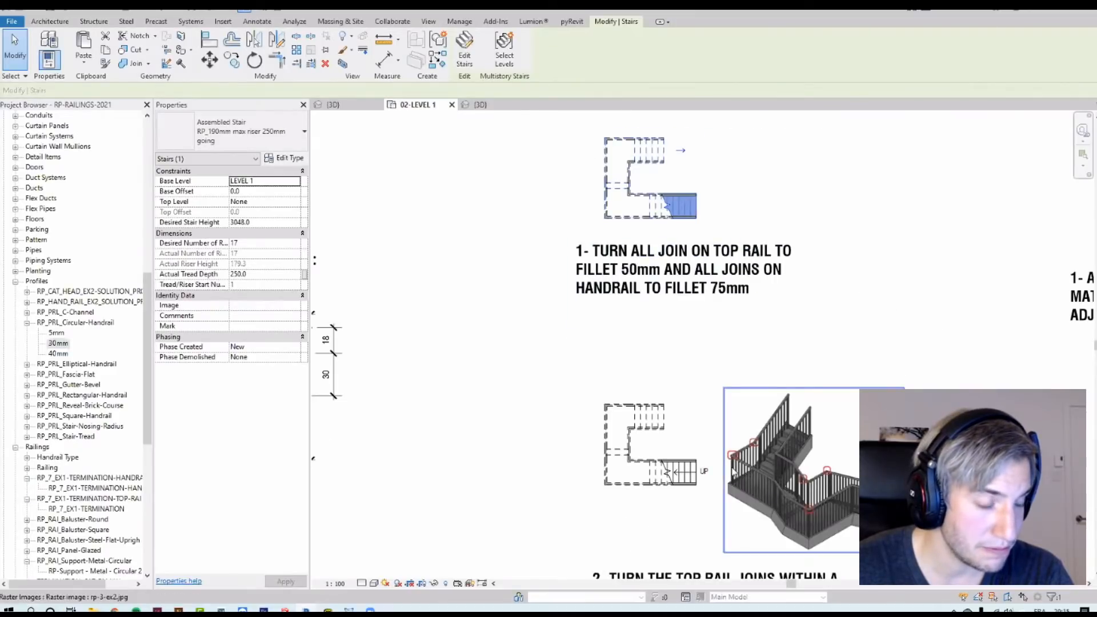
pyautogui.moveTo(668, 470); pyautogui.dragTo(659, 383, button='middle')
pyautogui.hotkey('alt', 'Tab')
pyautogui.scroll(15, 279, 434)
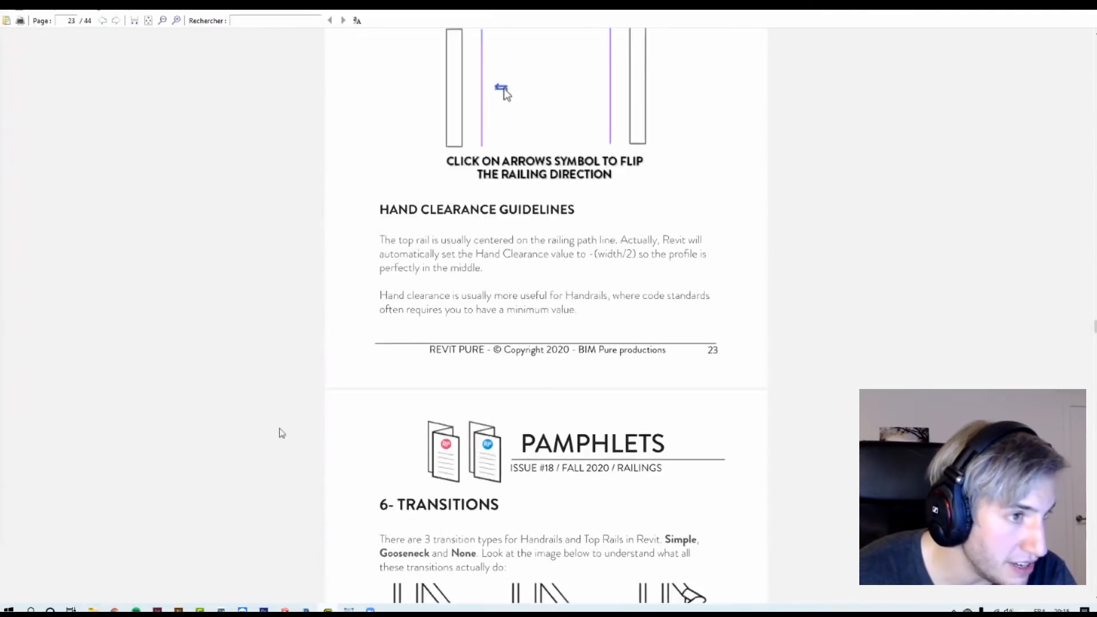
pyautogui.scroll(20, 264, 411)
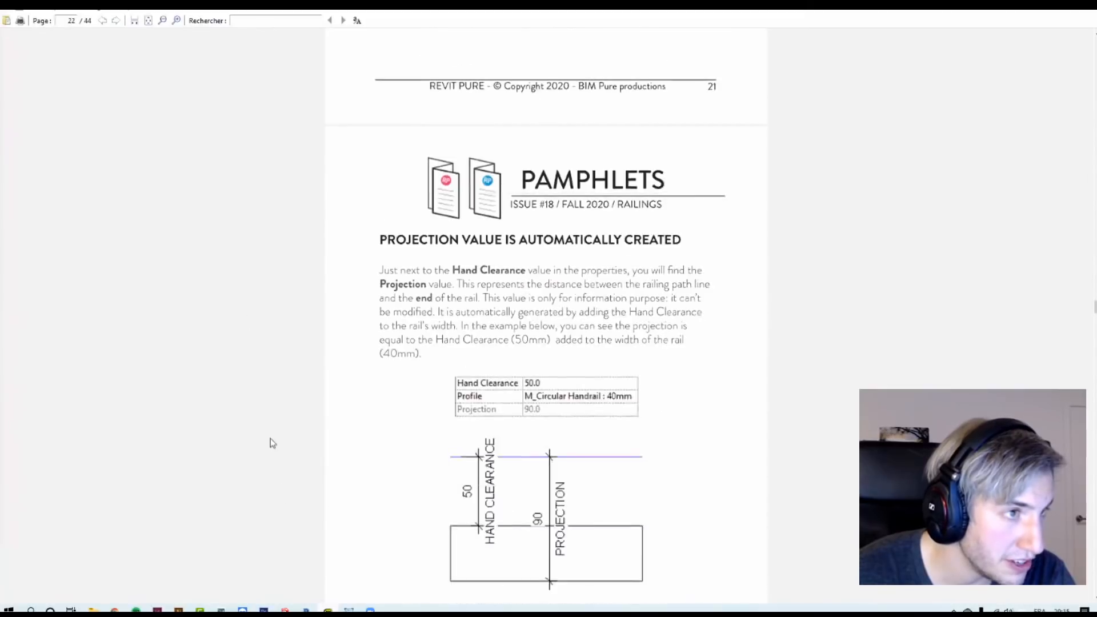
pyautogui.scroll(20, 318, 429)
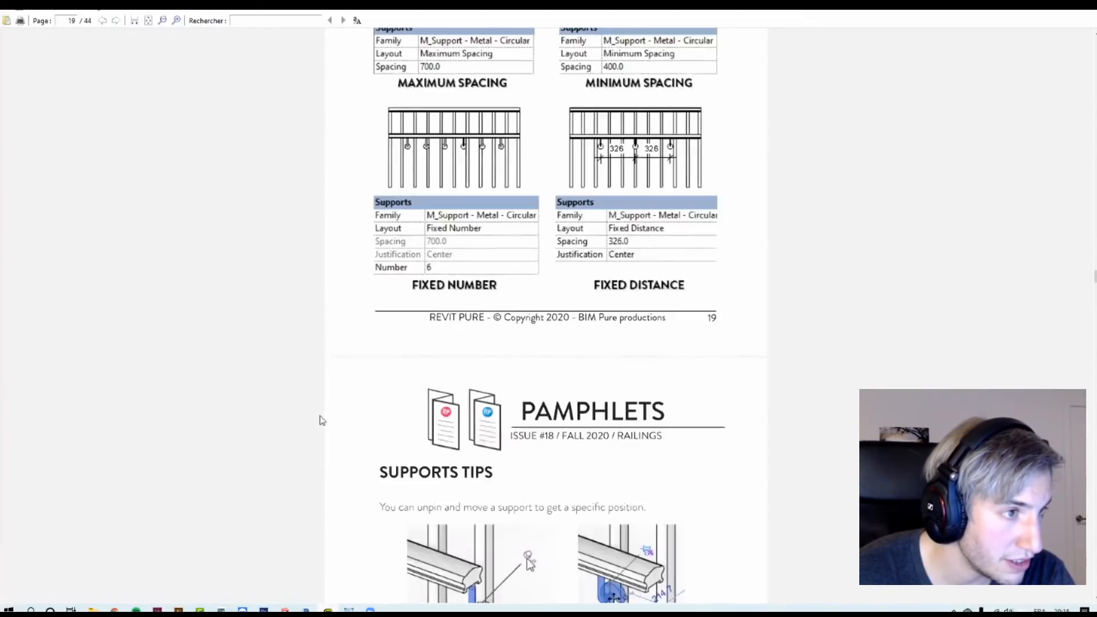
pyautogui.scroll(20, 220, 446)
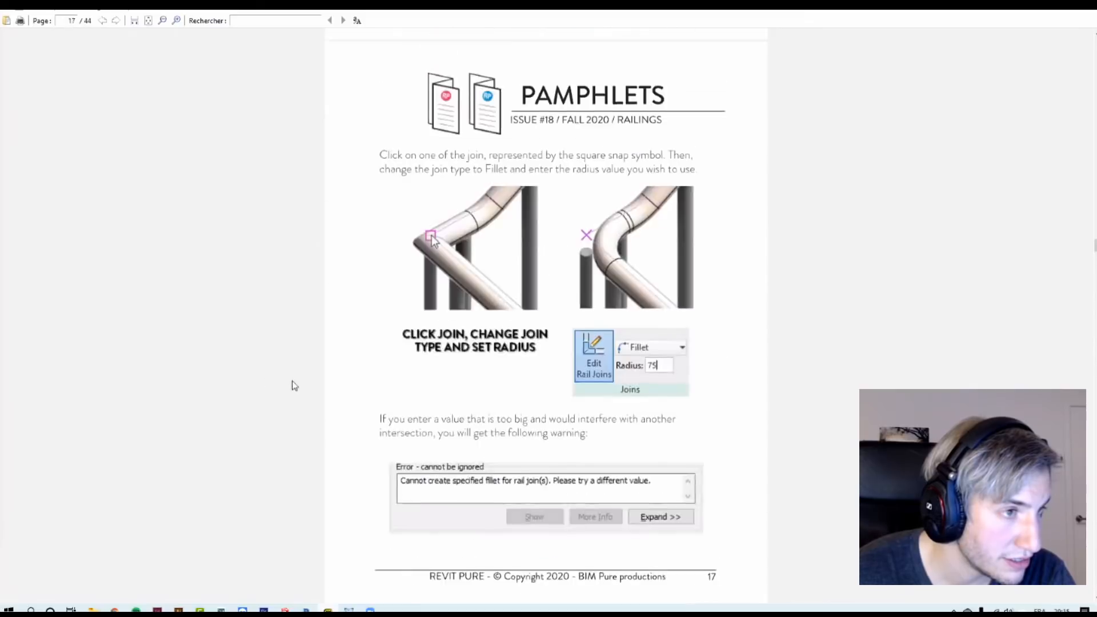
pyautogui.scroll(14, 257, 394)
pyautogui.scroll(-5, 246, 392)
pyautogui.scroll(4, 247, 393)
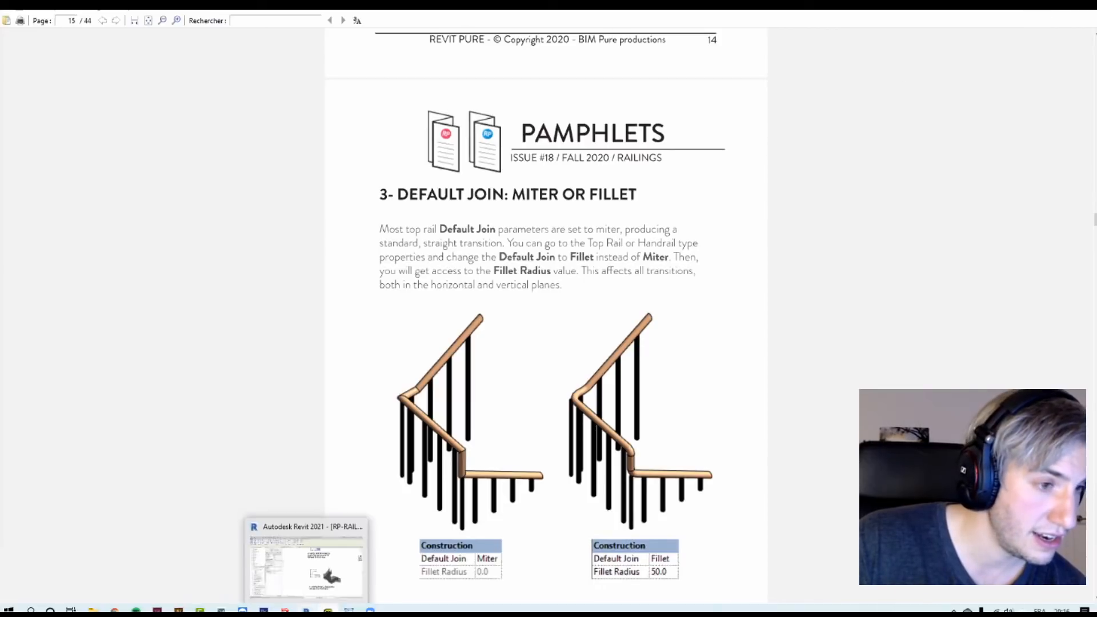
pyautogui.click(328, 609)
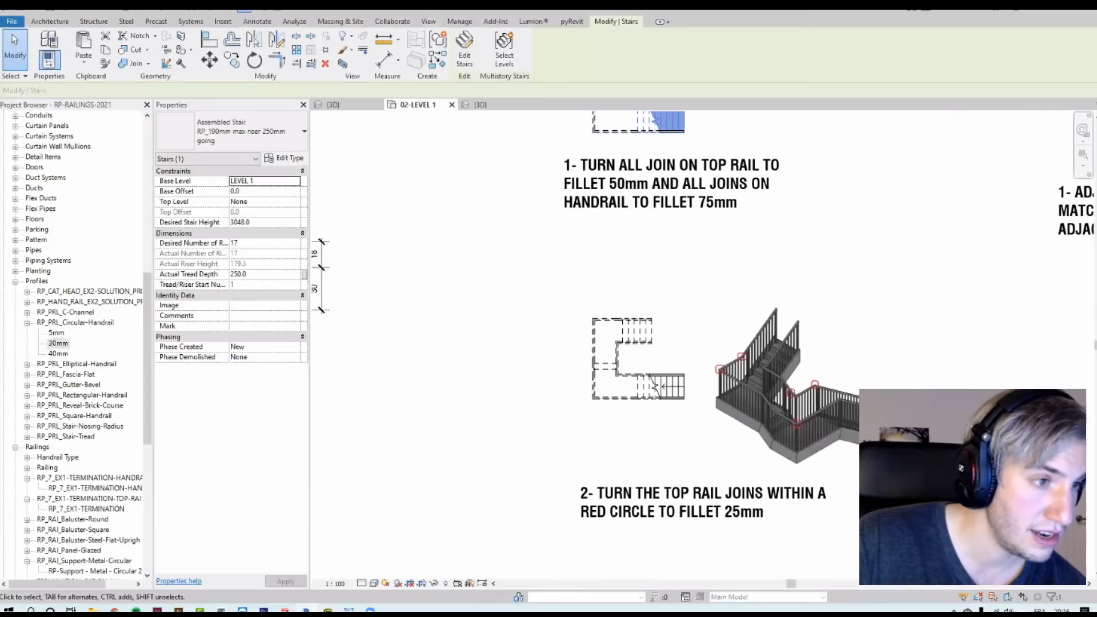
# Step: Try to set the RP_3_EX1 railing's top rail Default Join to Fillet with a 50 mm radius
pyautogui.click(480, 105)
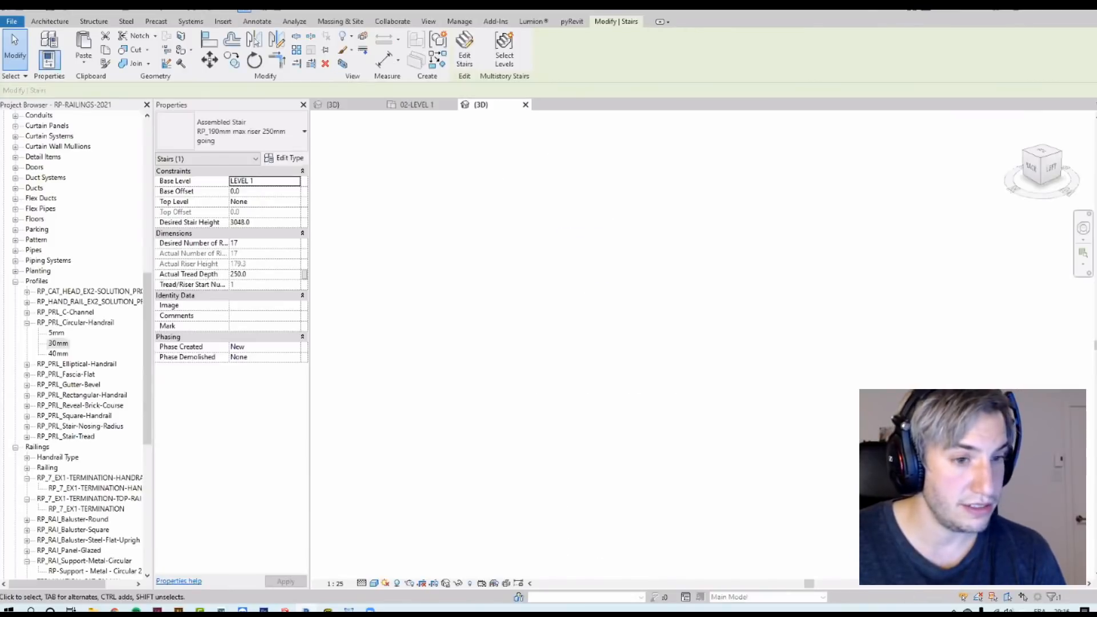
pyautogui.scroll(2, 869, 409)
pyautogui.scroll(-3, 879, 389)
pyautogui.keyDown('shift'); pyautogui.moveTo(829, 446); pyautogui.dragTo(694, 470, button='middle'); pyautogui.keyUp('shift')
pyautogui.scroll(6, 931, 347)
pyautogui.click(880, 311)
pyautogui.moveTo(820, 277); pyautogui.dragTo(846, 246, button='middle')
pyautogui.scroll(1, 799, 302)
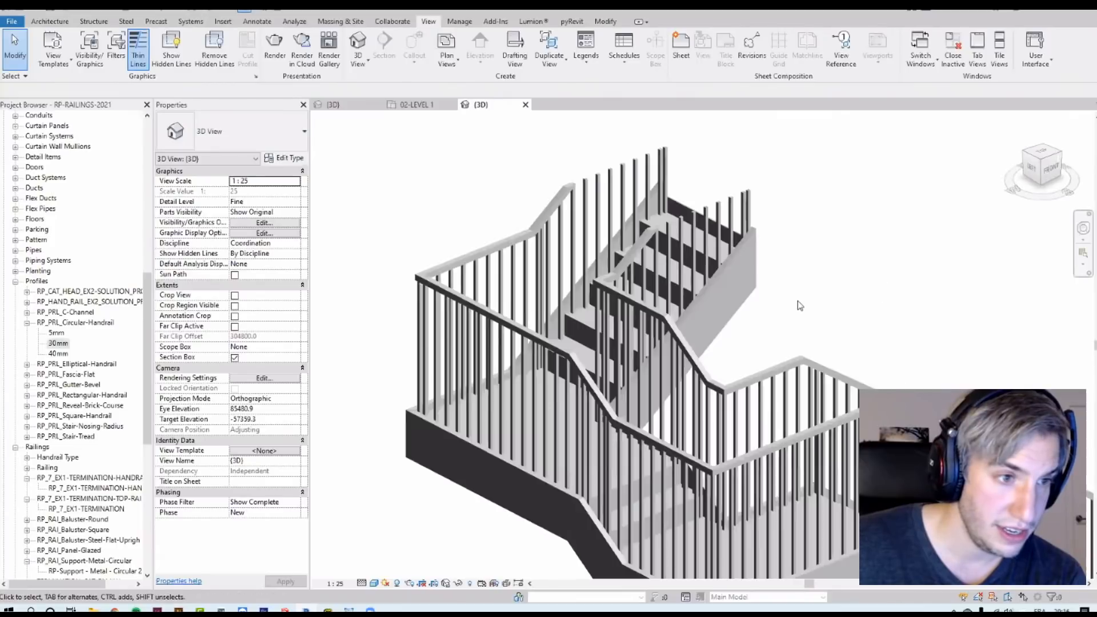
pyautogui.moveTo(793, 305); pyautogui.dragTo(764, 278, button='middle')
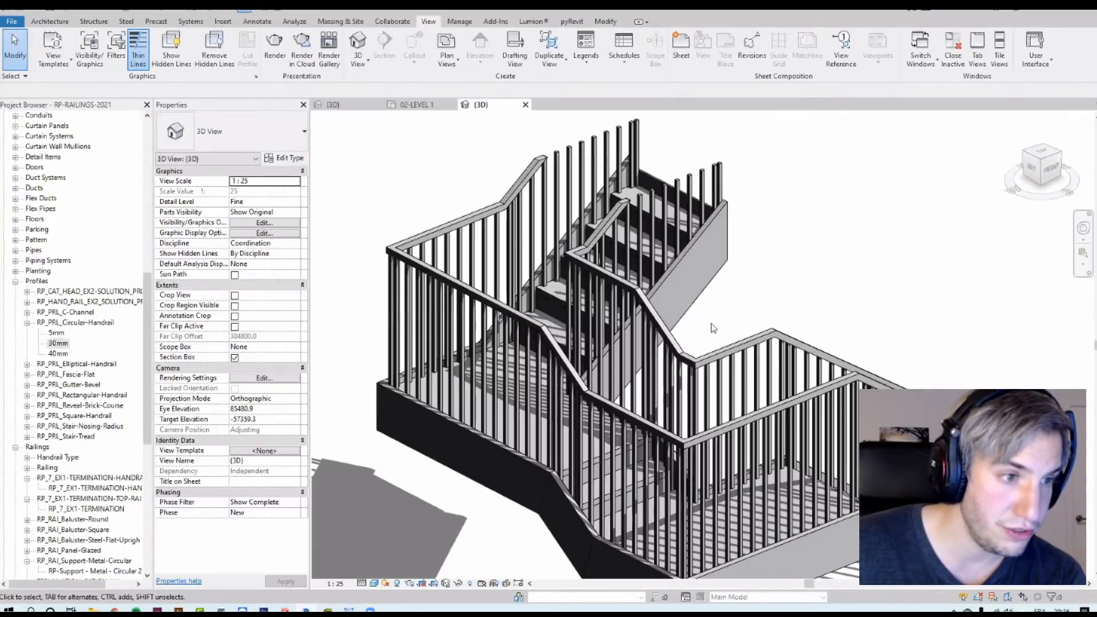
pyautogui.click(718, 359)
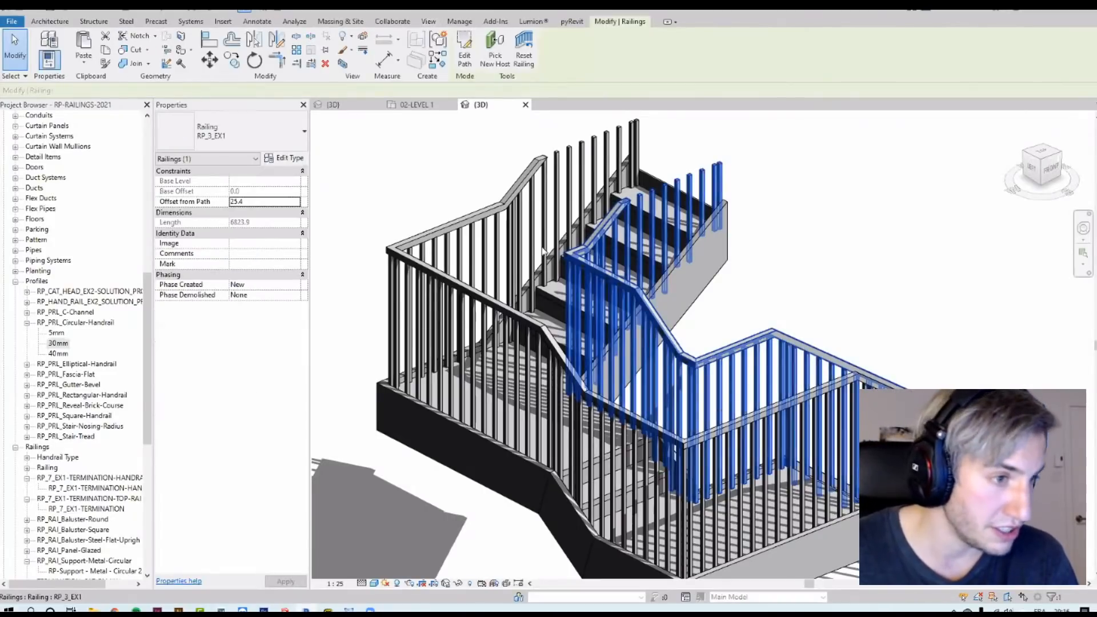
pyautogui.click(274, 160)
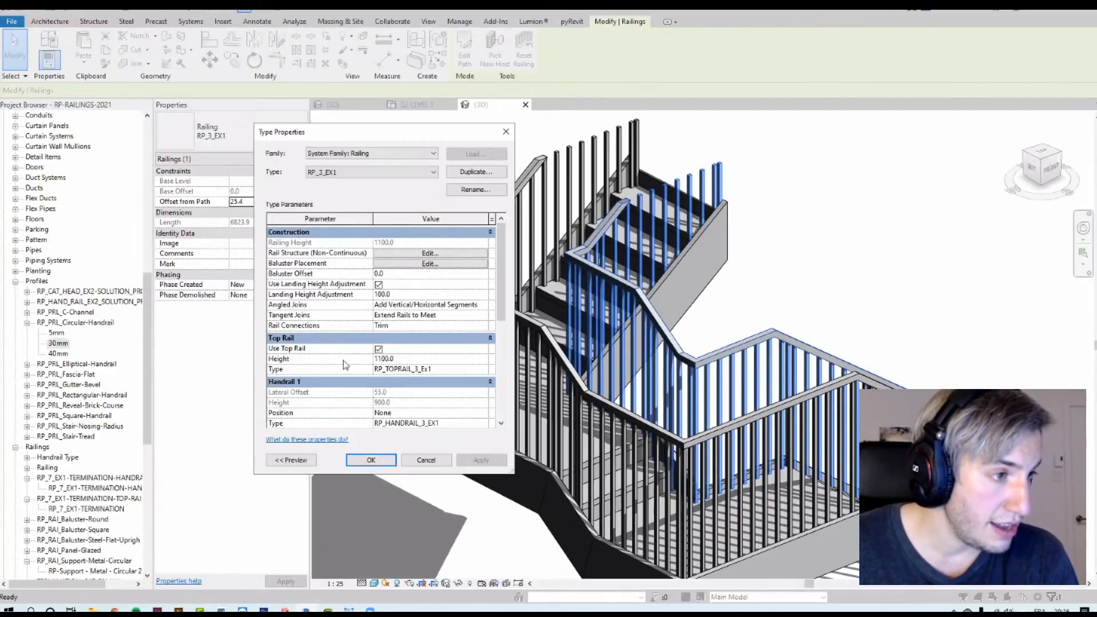
pyautogui.click(484, 370)
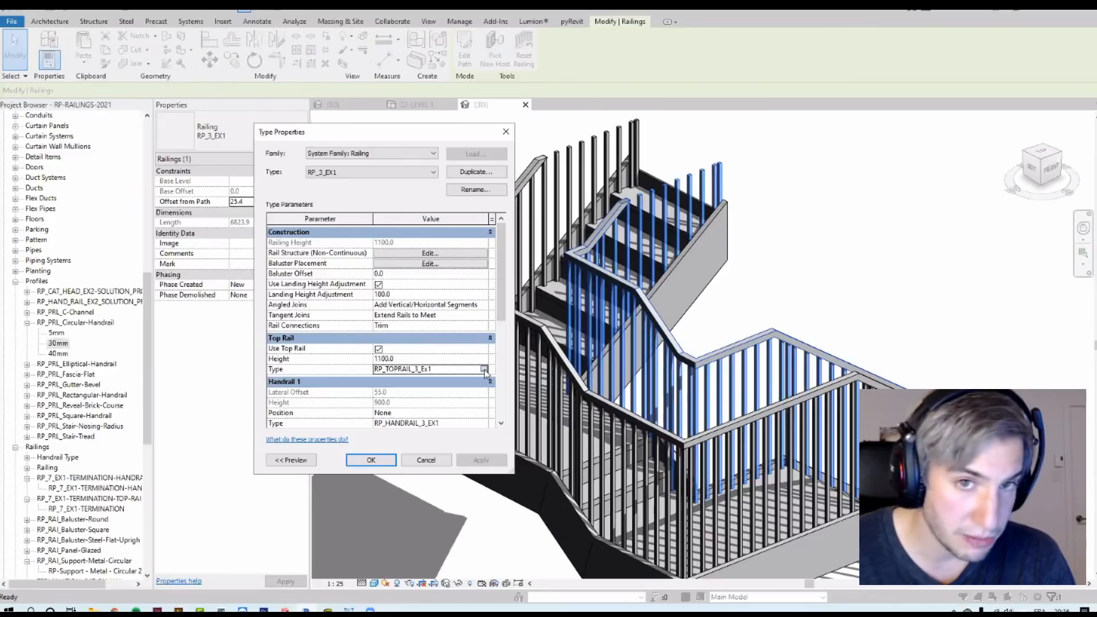
pyautogui.click(484, 369)
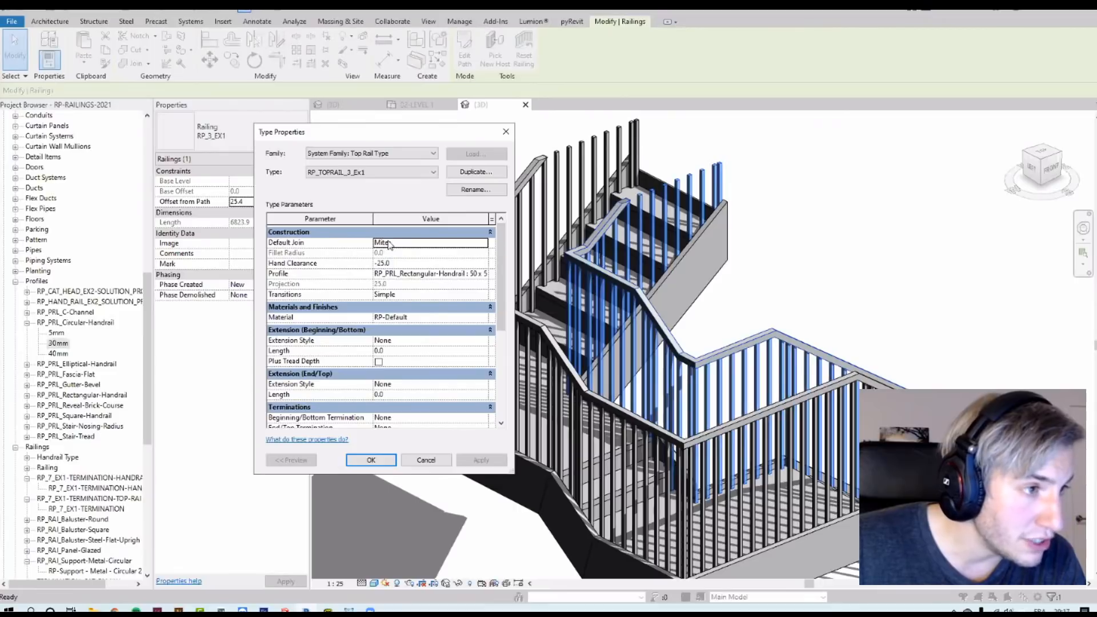
pyautogui.click(483, 243)
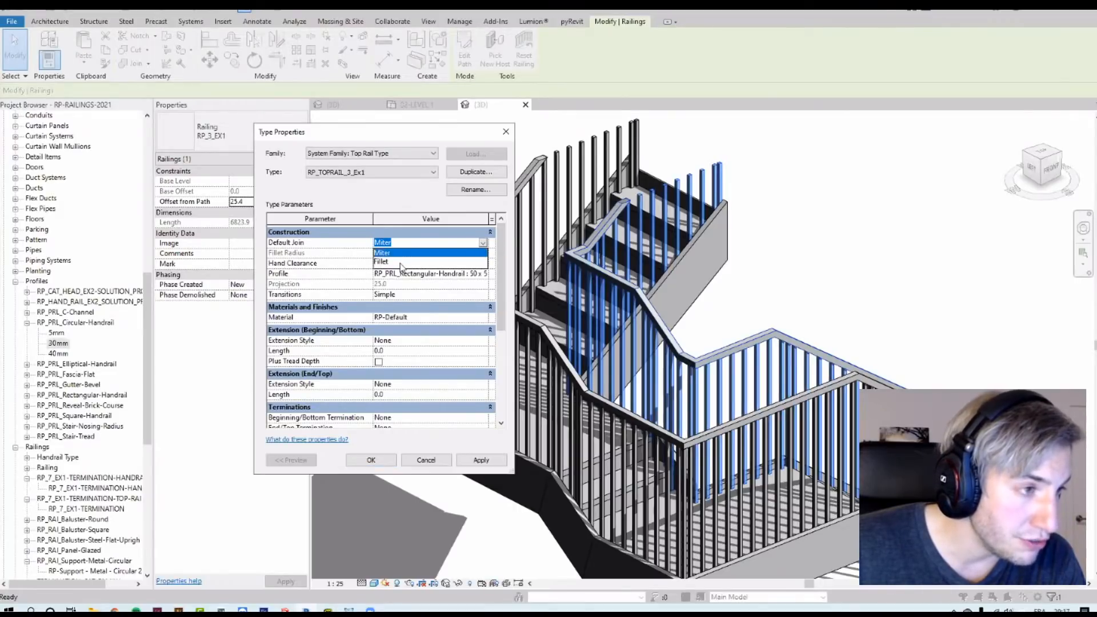
pyautogui.click(394, 261)
pyautogui.click(403, 253)
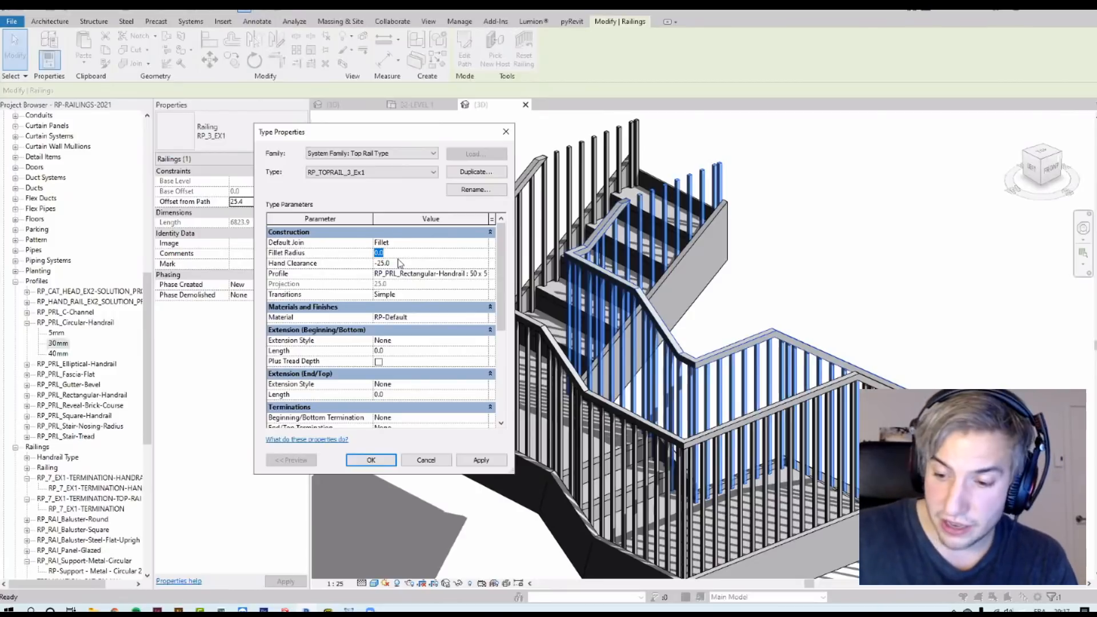
pyautogui.press('Return')
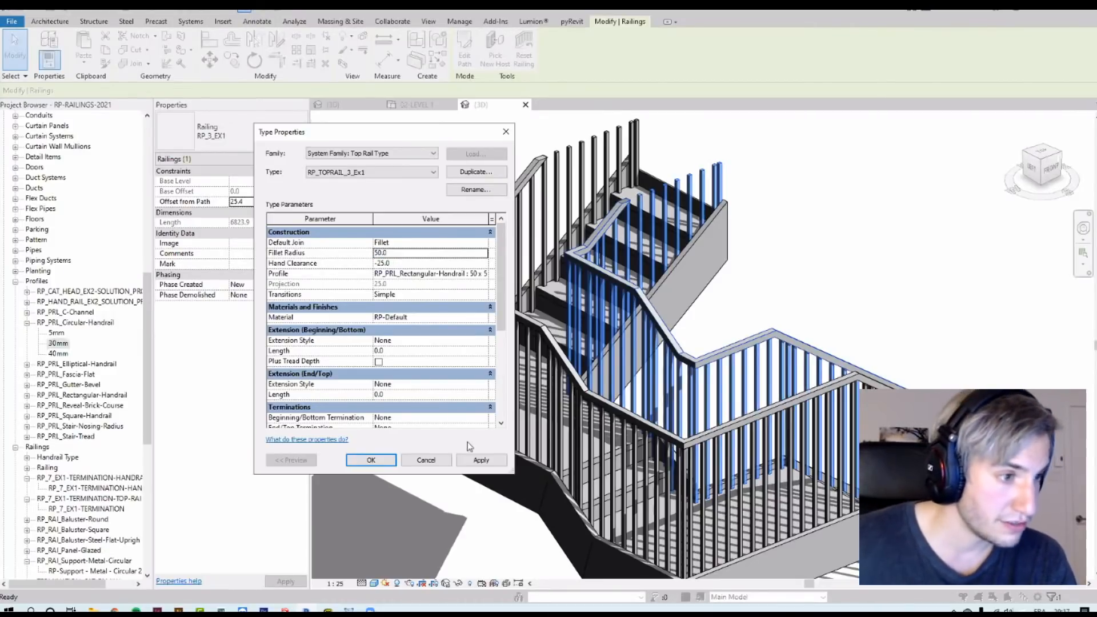
pyautogui.click(481, 459)
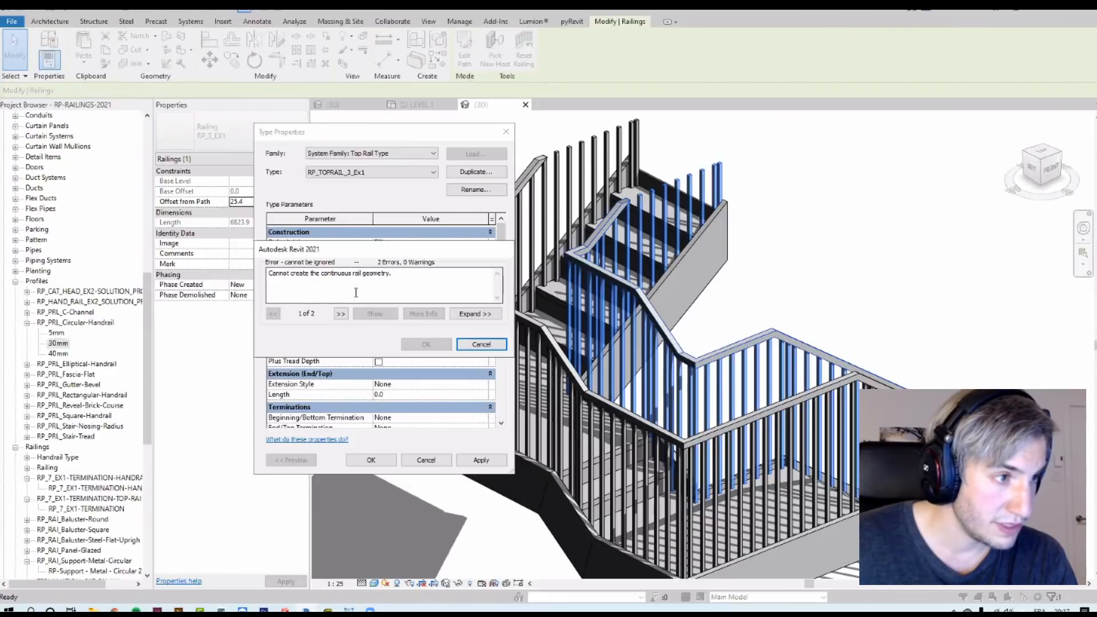
pyautogui.click(481, 344)
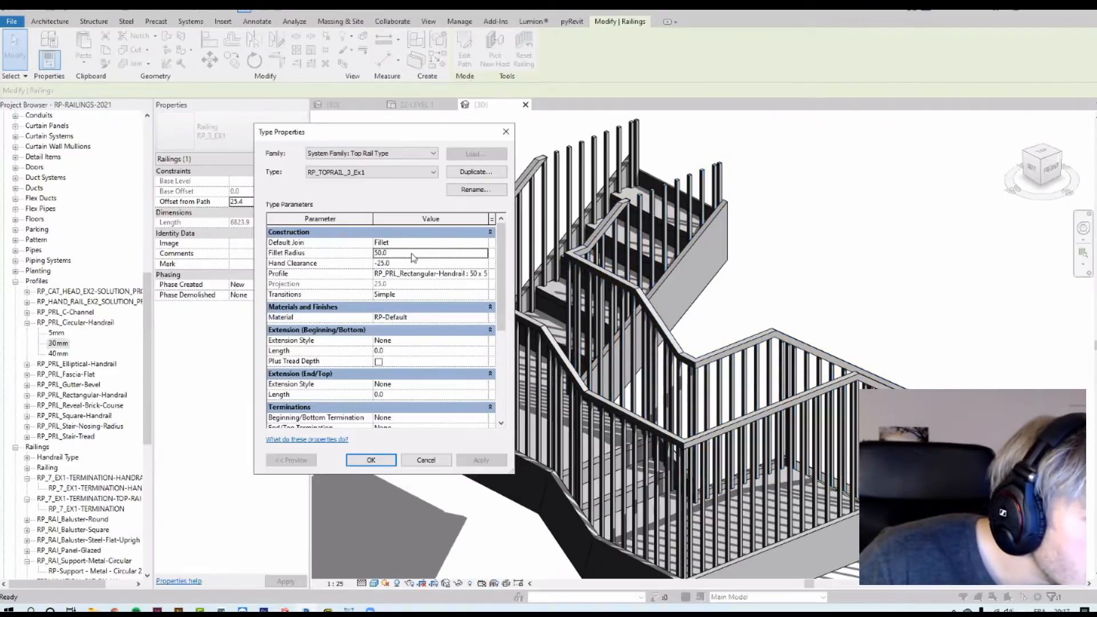
# Step: Try a 25 mm fillet radius on the RP_TOPRAIL_3_Ex1 top rail type
pyautogui.write('25')
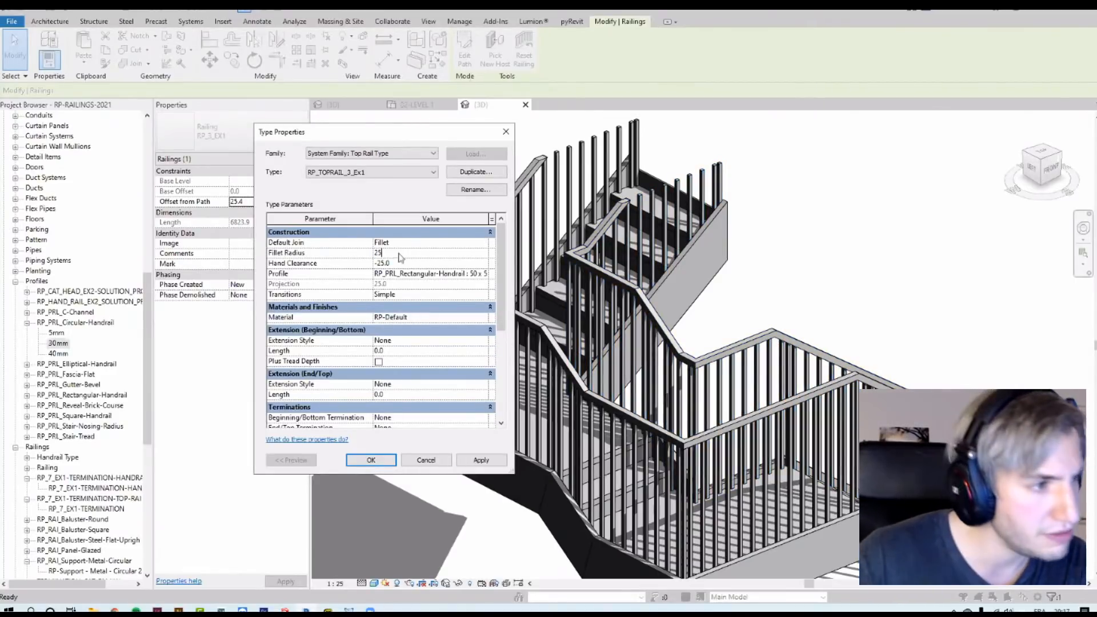
pyautogui.click(474, 461)
pyautogui.click(341, 314)
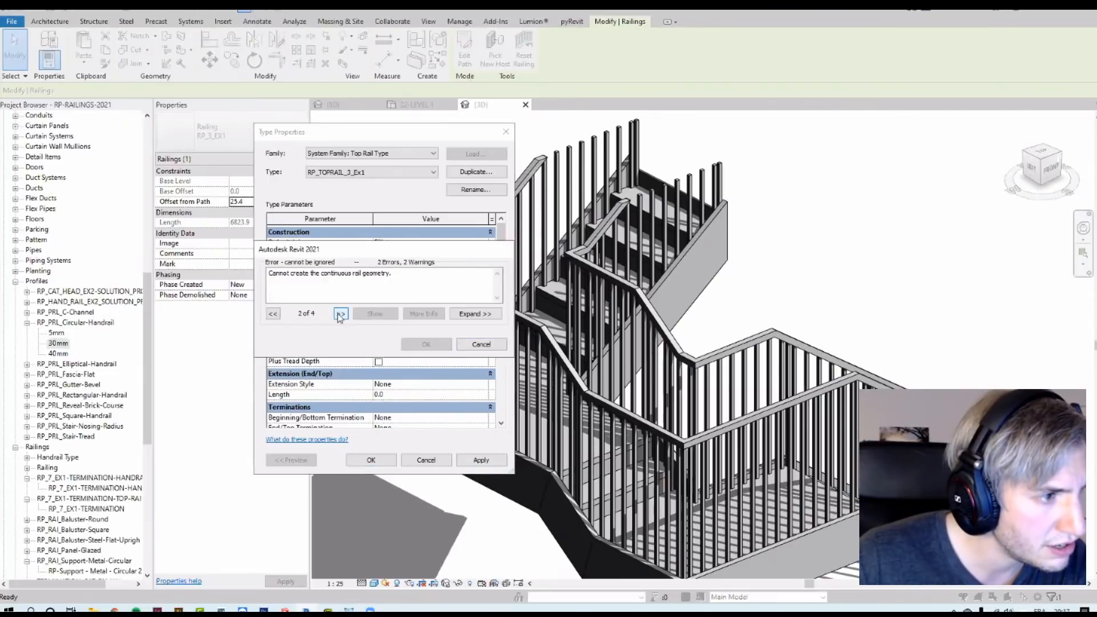
pyautogui.click(341, 314)
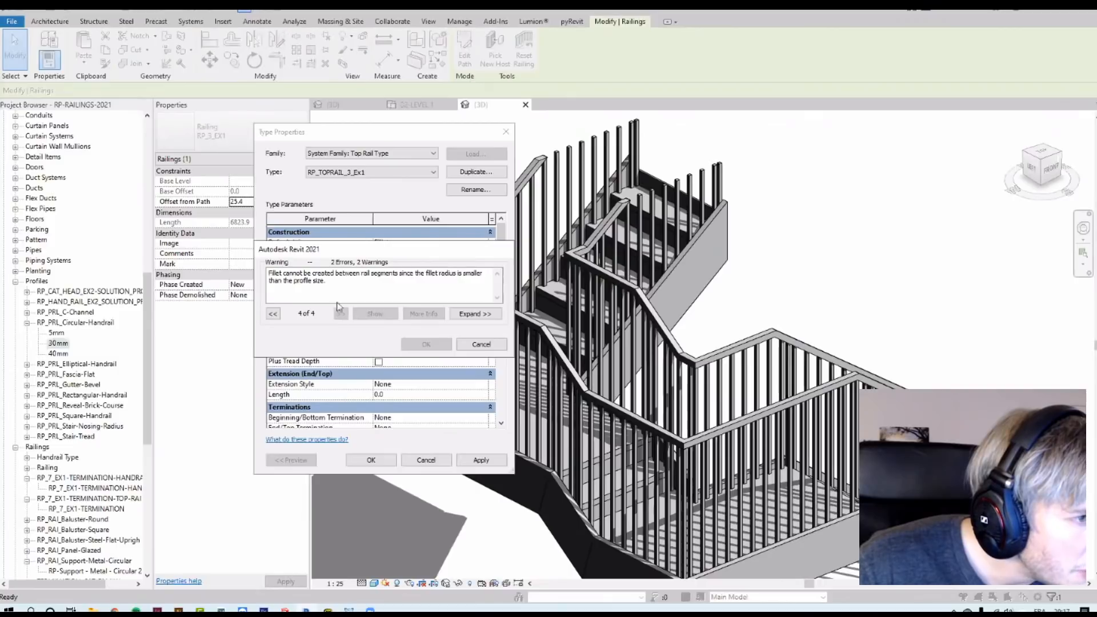
pyautogui.moveTo(338, 251); pyautogui.dragTo(550, 309)
pyautogui.click(701, 396)
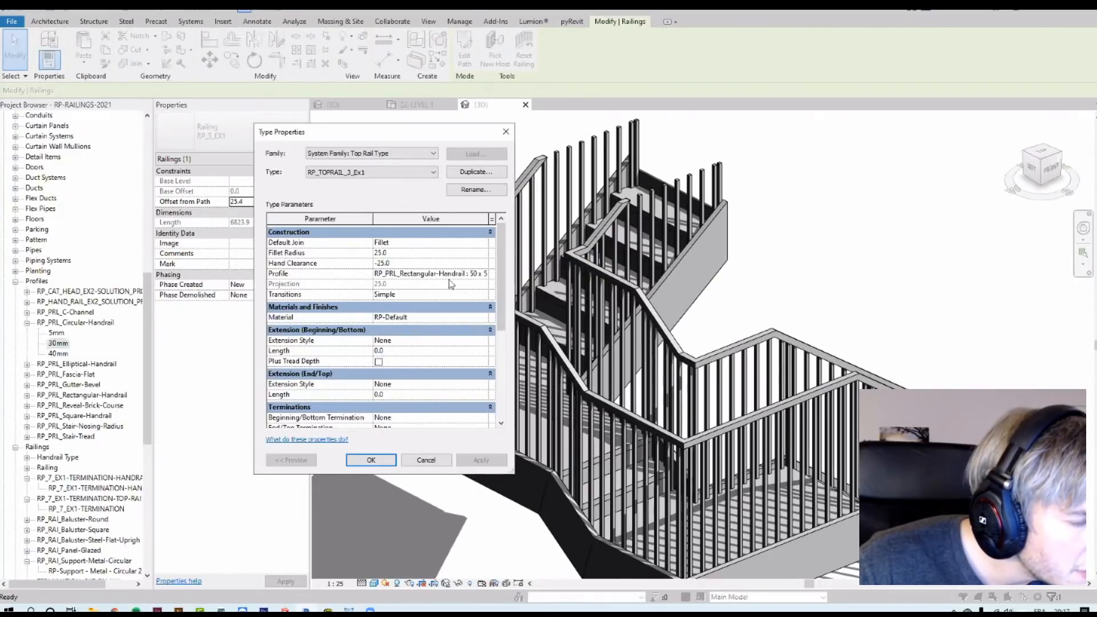
# Step: Set the top rail fillet radius to 12 mm, apply it and close the top rail type properties
pyautogui.click(422, 255)
pyautogui.write('12')
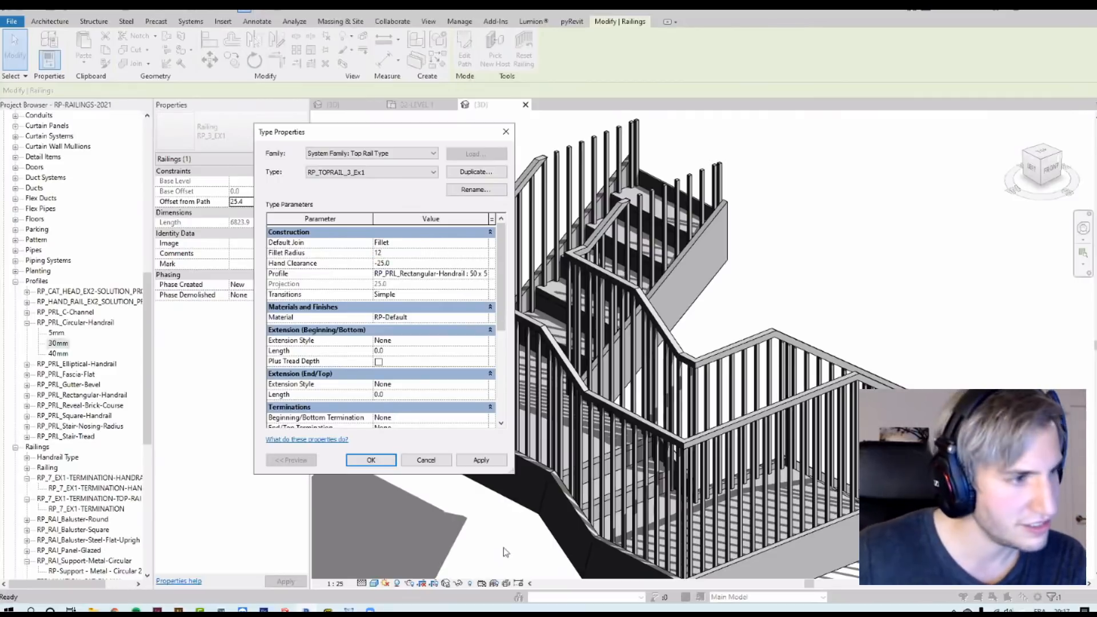
pyautogui.click(482, 459)
pyautogui.click(497, 345)
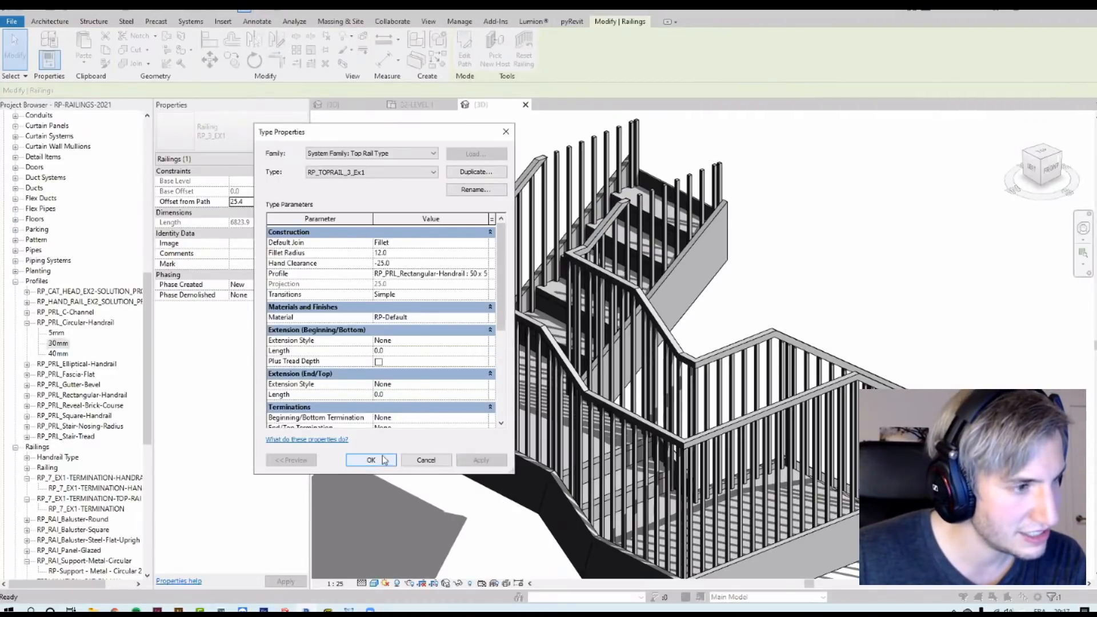
pyautogui.click(371, 460)
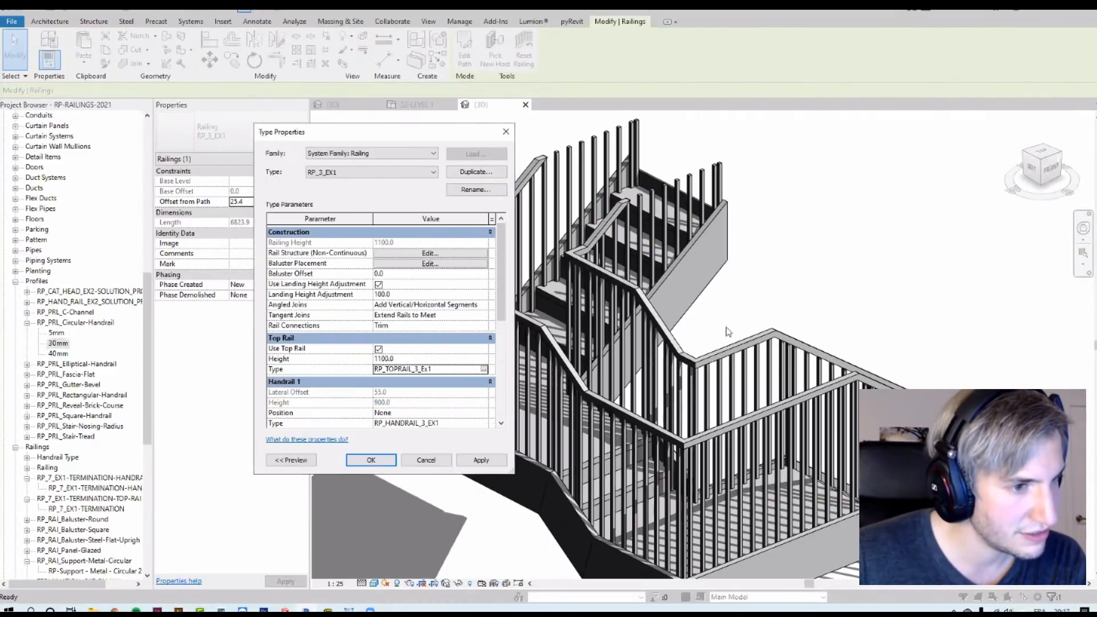
# Step: Reopen the top rail type and change its profile to RP_PRL_Circular-Handrail : 30mm
pyautogui.click(483, 369)
pyautogui.click(484, 274)
pyautogui.click(484, 274)
pyautogui.scroll(1, 467, 297)
pyautogui.click(465, 310)
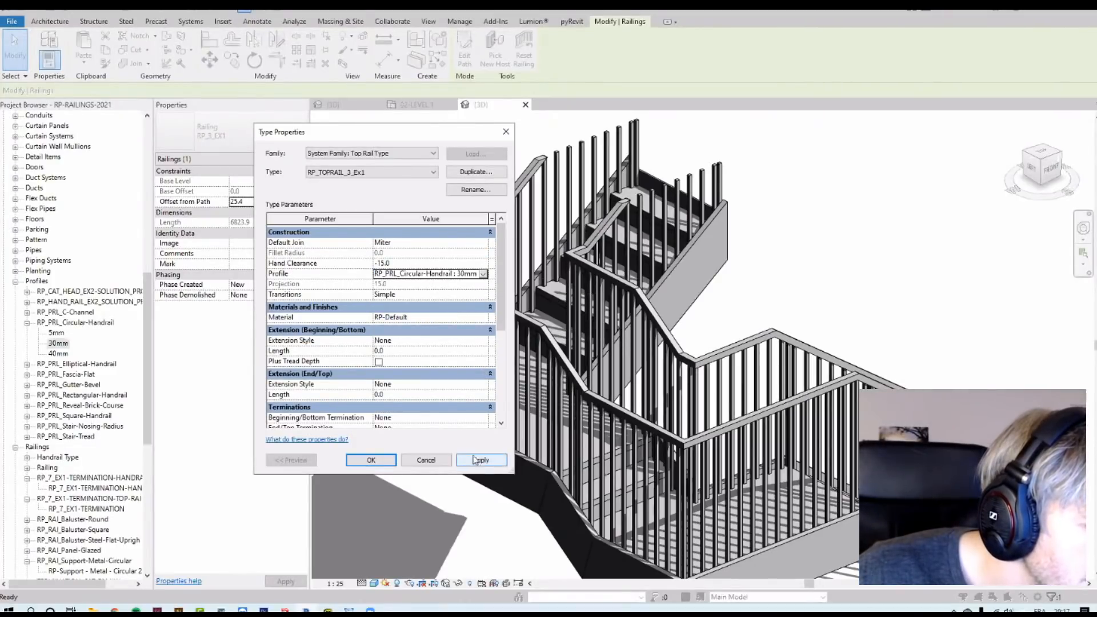
# Step: Set the top rail's Default Join to Fillet with a 15 mm radius and close the type properties
pyautogui.click(448, 243)
pyautogui.click(444, 264)
pyautogui.click(433, 253)
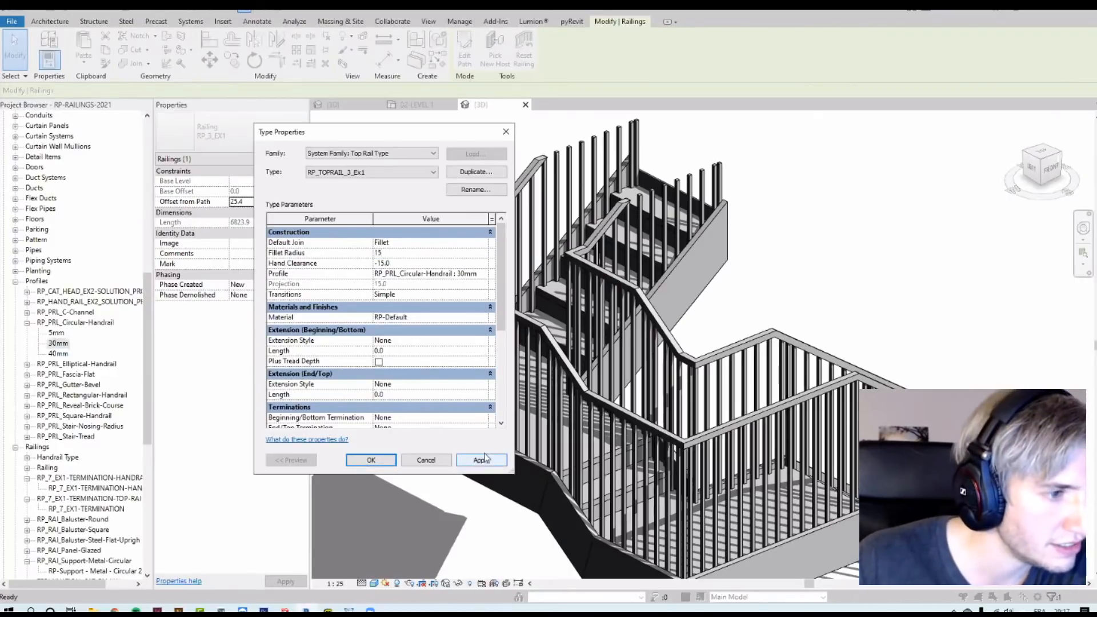
pyautogui.click(362, 462)
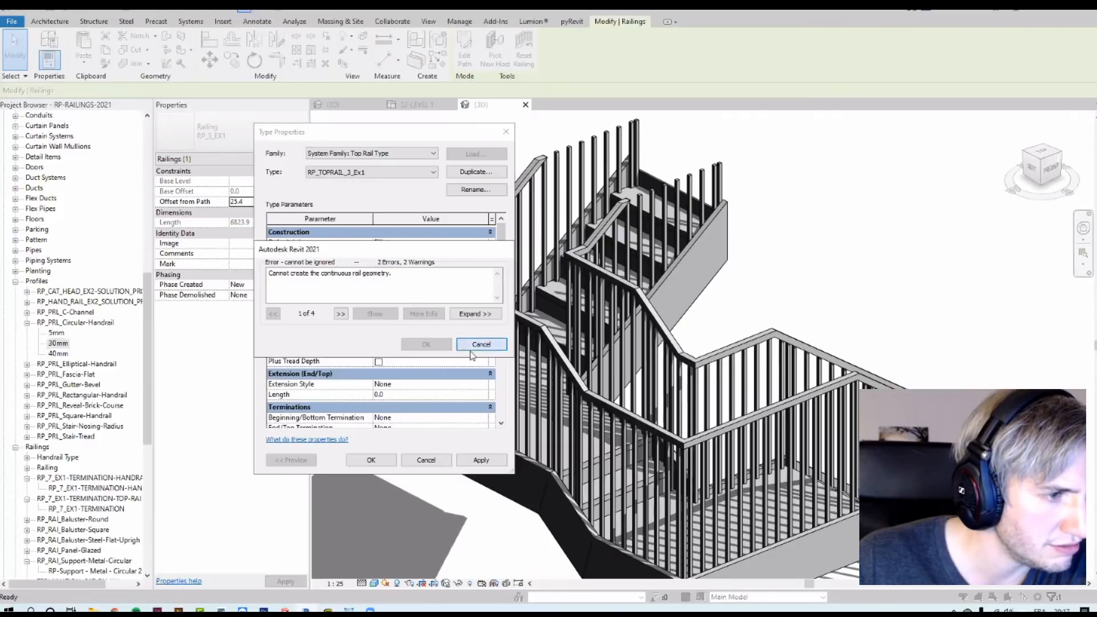
pyautogui.click(472, 348)
pyautogui.click(369, 463)
pyautogui.click(371, 460)
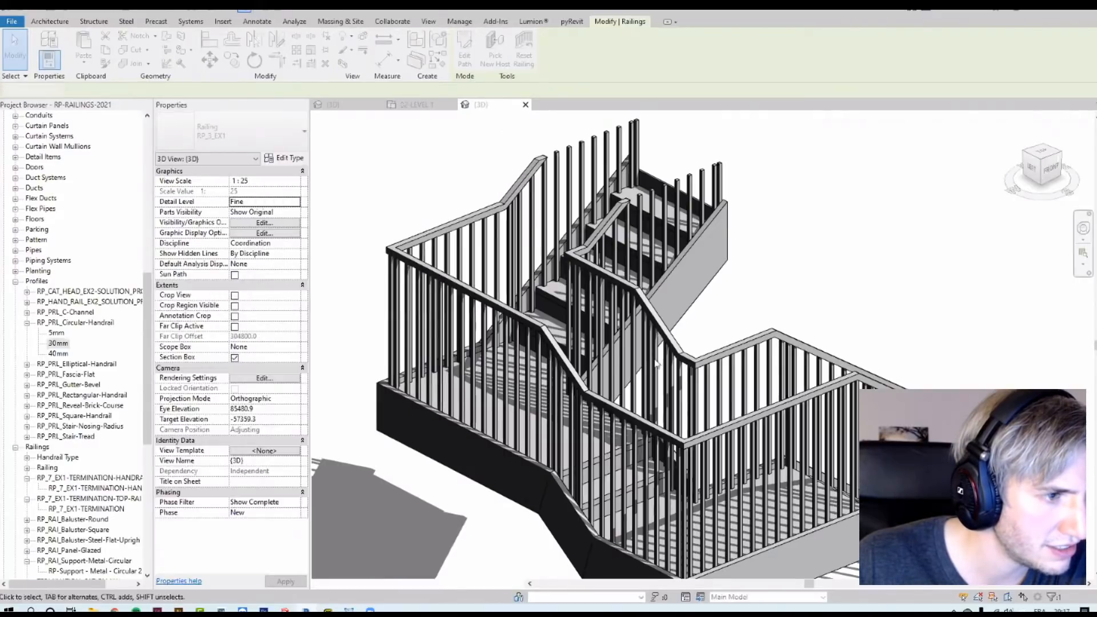
# Step: Review the exercise instructions for the top rail and handrail joins on the level 1 plan view
pyautogui.scroll(-5, 610, 321)
pyautogui.scroll(-3, 610, 321)
pyautogui.click(746, 309)
pyautogui.scroll(5, 649, 311)
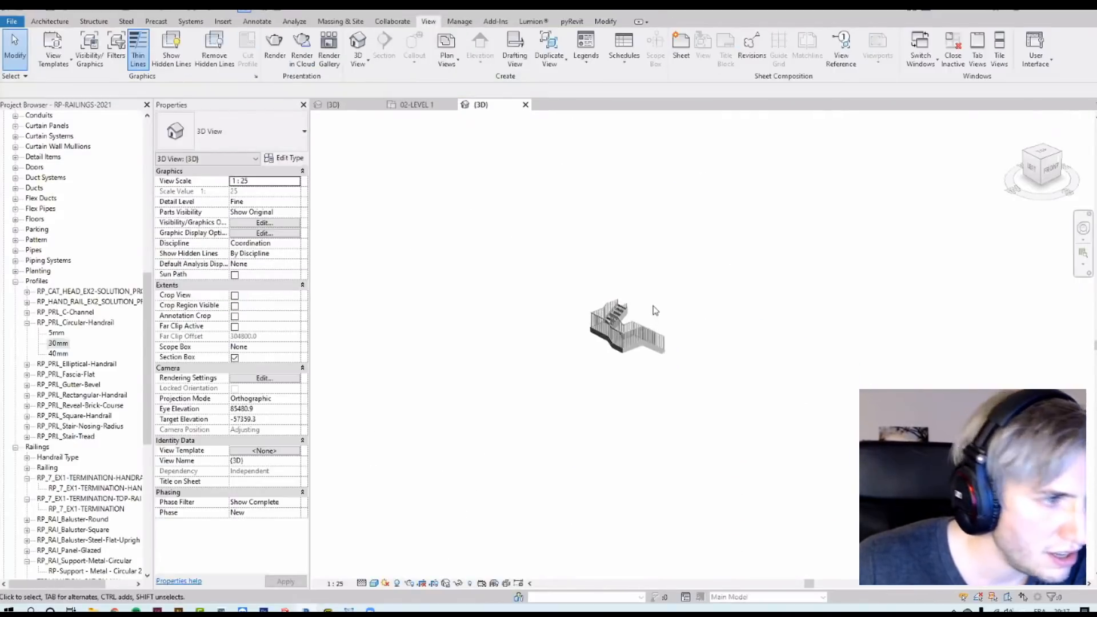
pyautogui.click(423, 109)
pyautogui.moveTo(671, 396); pyautogui.dragTo(666, 208, button='middle')
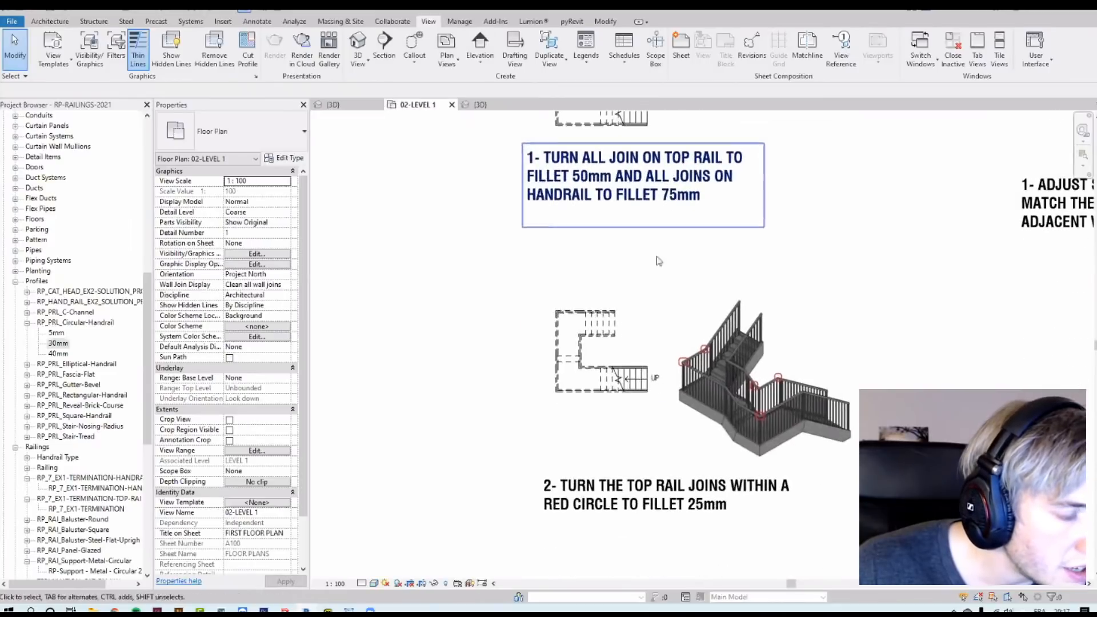
# Step: Examine the stair and its railings in the plan and 3D views
pyautogui.click(648, 374)
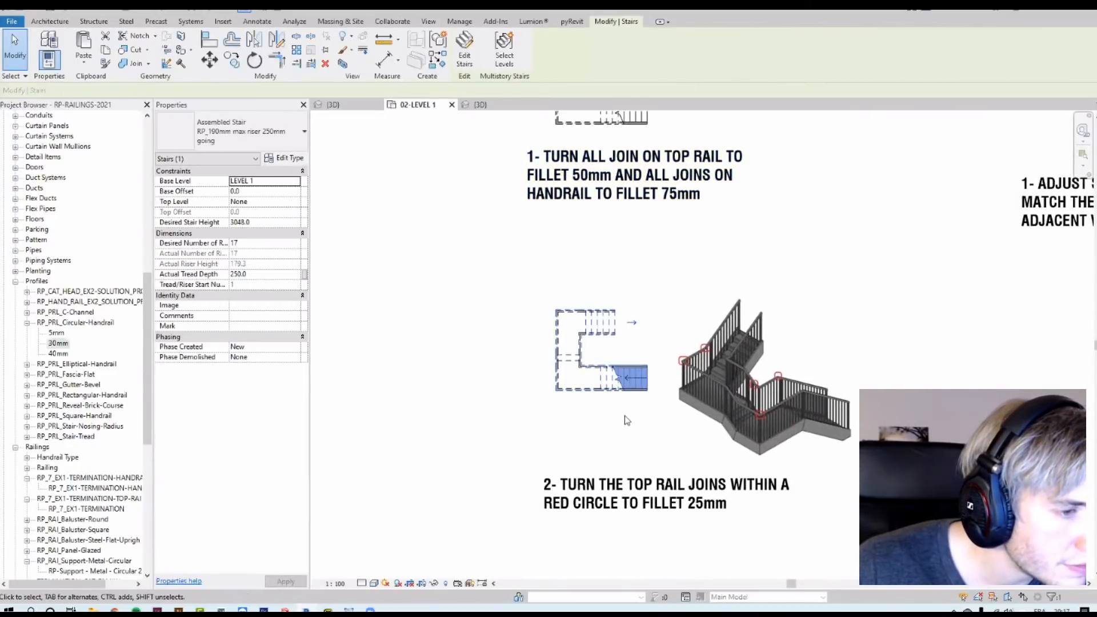
pyautogui.scroll(5, 623, 407)
pyautogui.click(527, 332)
pyautogui.moveTo(405, 135); pyautogui.dragTo(705, 420)
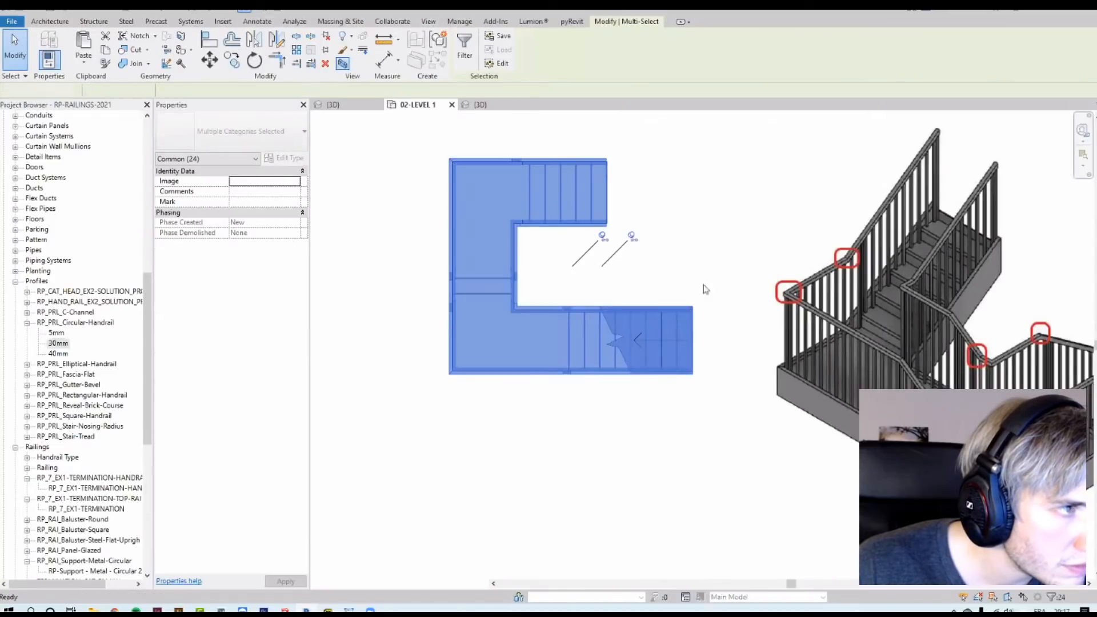
pyautogui.click(479, 105)
pyautogui.scroll(6, 416, 448)
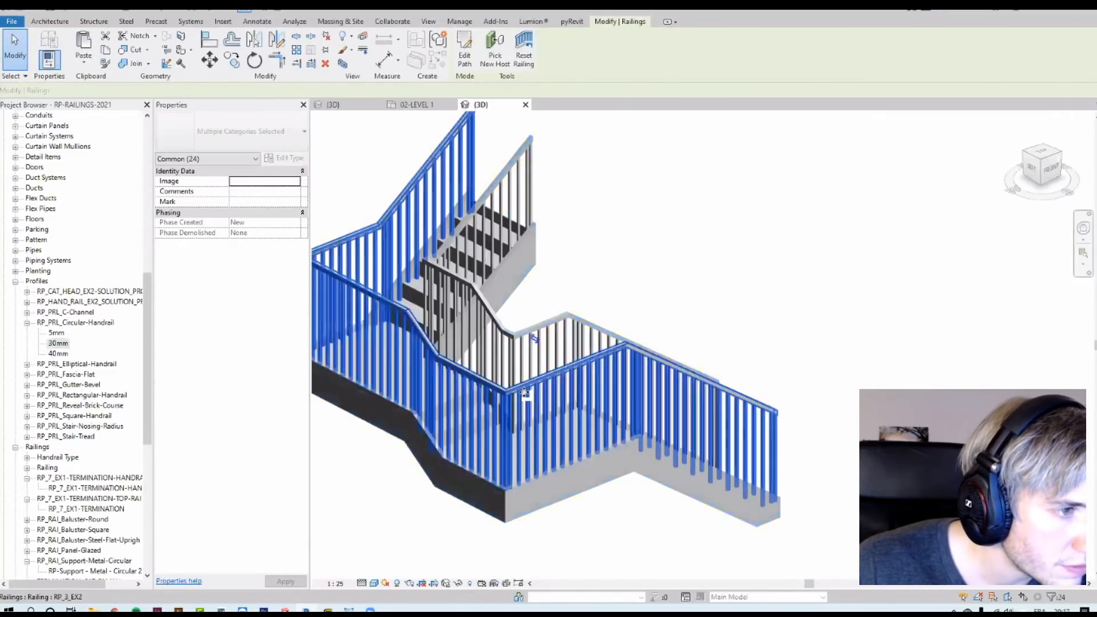
pyautogui.click(524, 393)
pyautogui.keyDown('shift'); pyautogui.moveTo(525, 393); pyautogui.dragTo(604, 330, button='middle'); pyautogui.keyUp('shift')
pyautogui.scroll(8, 639, 268)
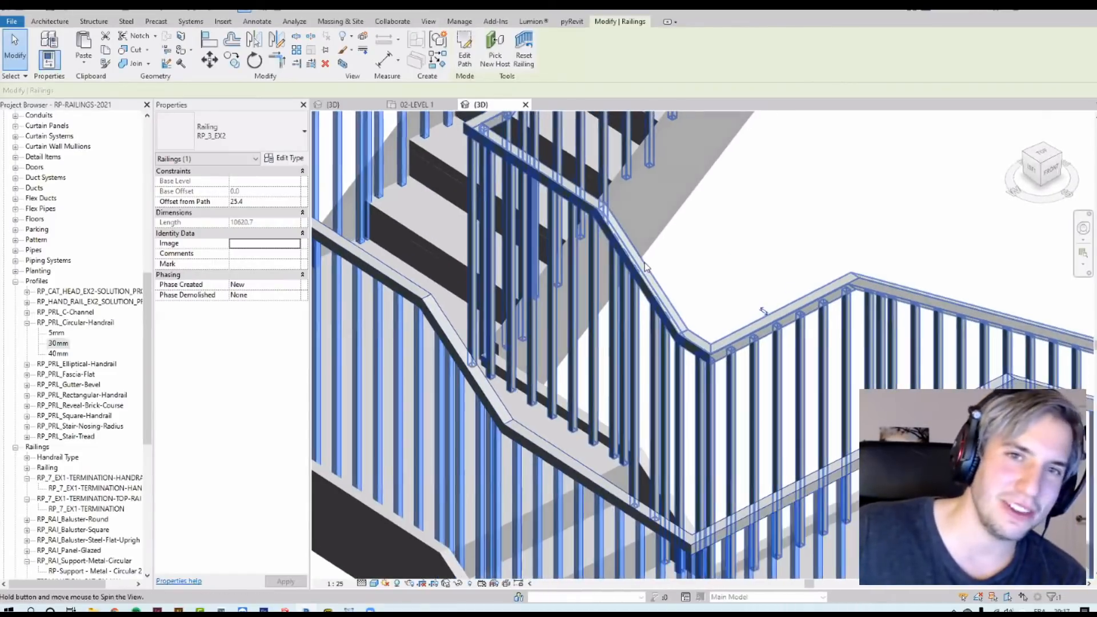
pyautogui.keyDown('shift'); pyautogui.moveTo(644, 262); pyautogui.dragTo(647, 262, button='middle'); pyautogui.keyUp('shift')
pyautogui.press('Escape')
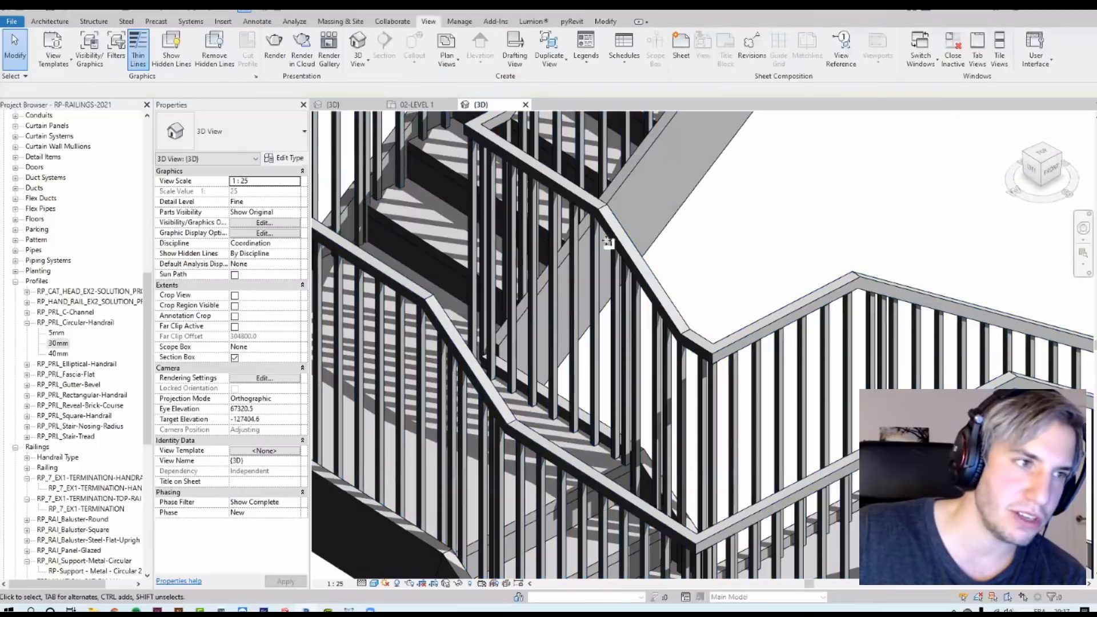
# Step: Change the RP_TOPRAIL_3_Ex2 top rail type's profile to RP_PRL_Circular-Handrail : 30mm and apply it
pyautogui.click(603, 234)
pyautogui.click(290, 158)
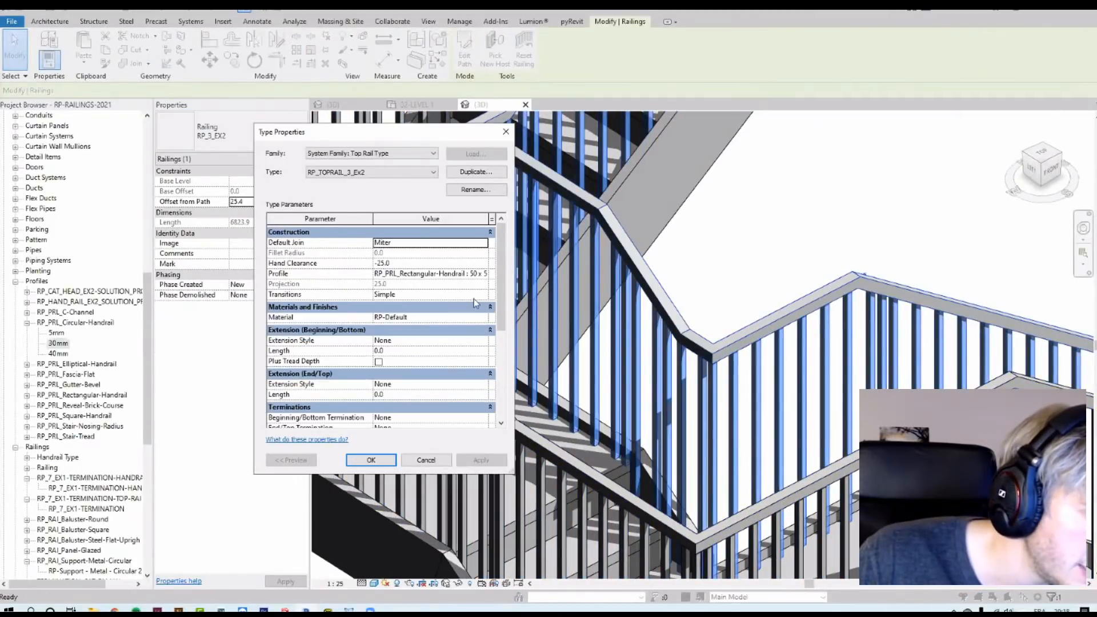
pyautogui.click(485, 274)
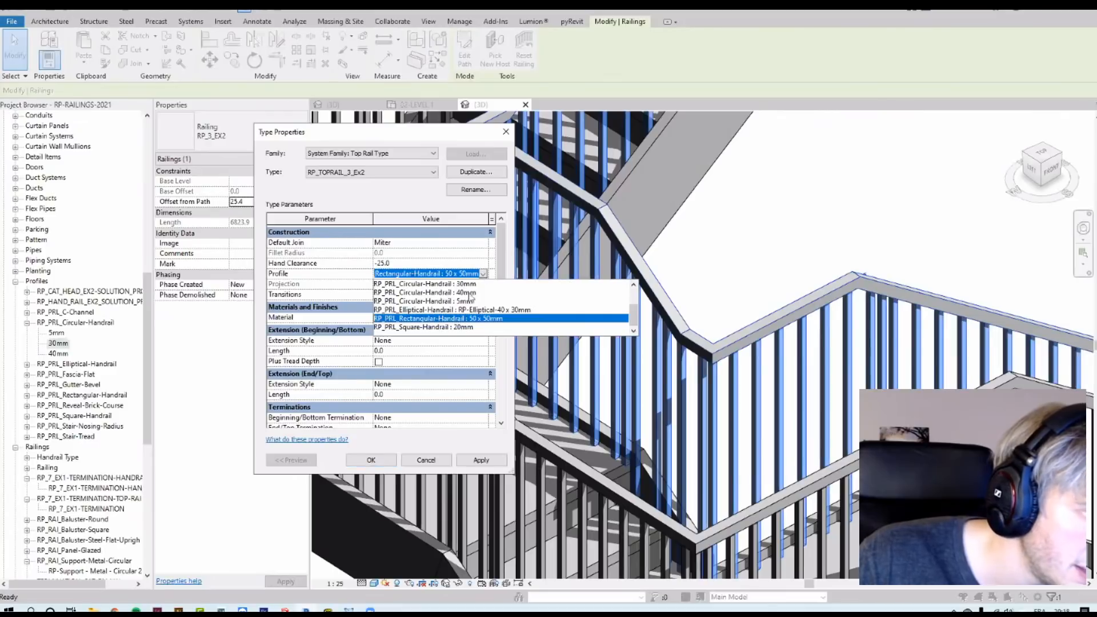
pyautogui.scroll(1, 465, 297)
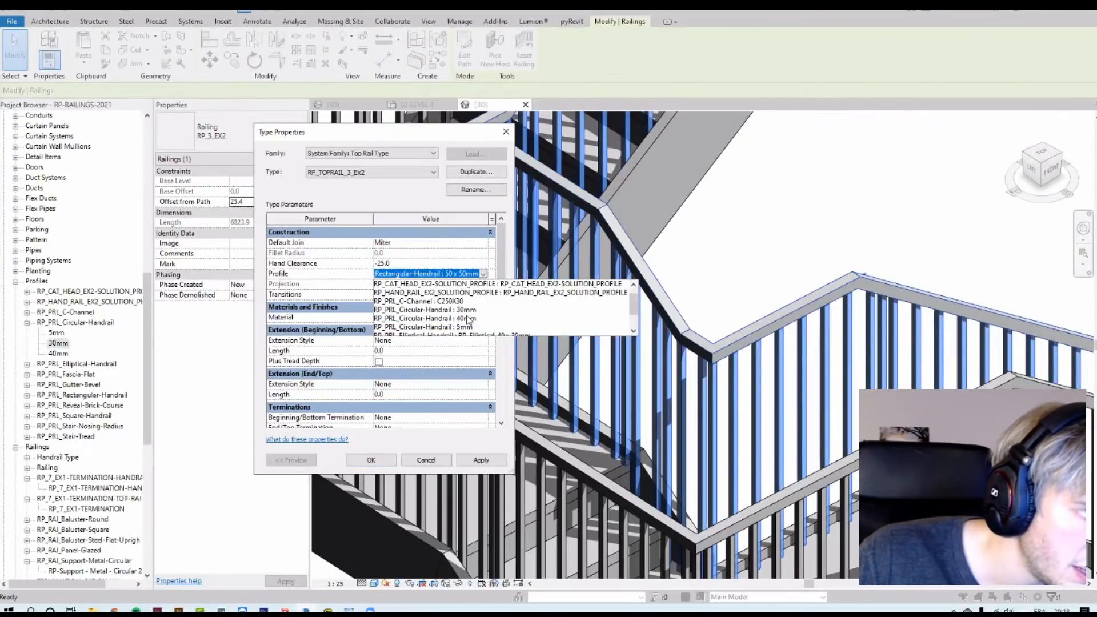
pyautogui.click(472, 314)
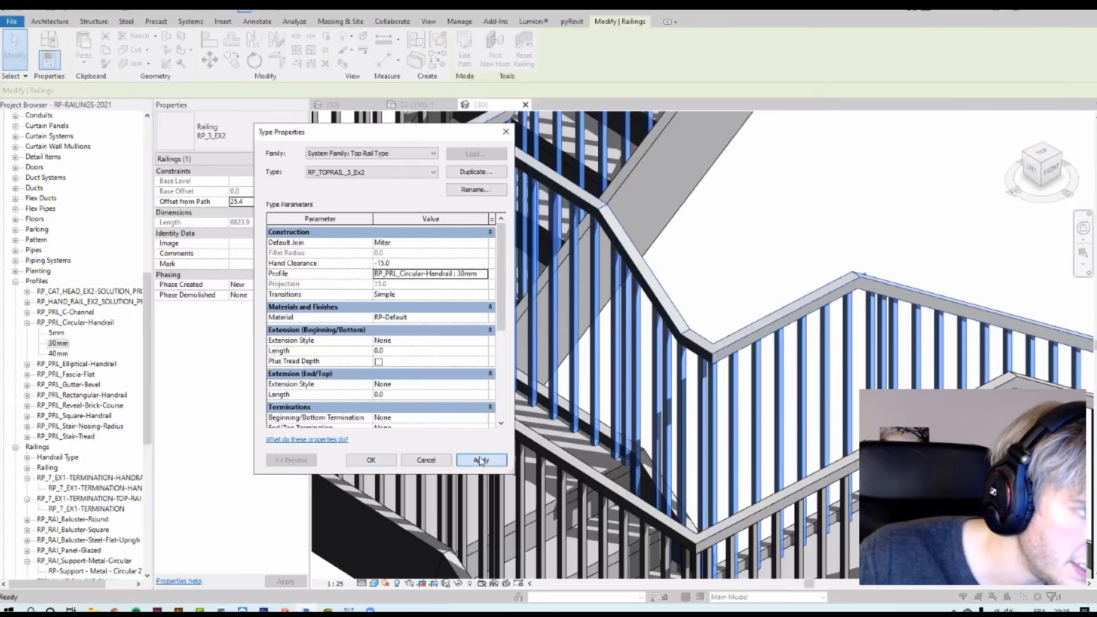
pyautogui.click(373, 463)
pyautogui.click(371, 460)
pyautogui.press('Escape')
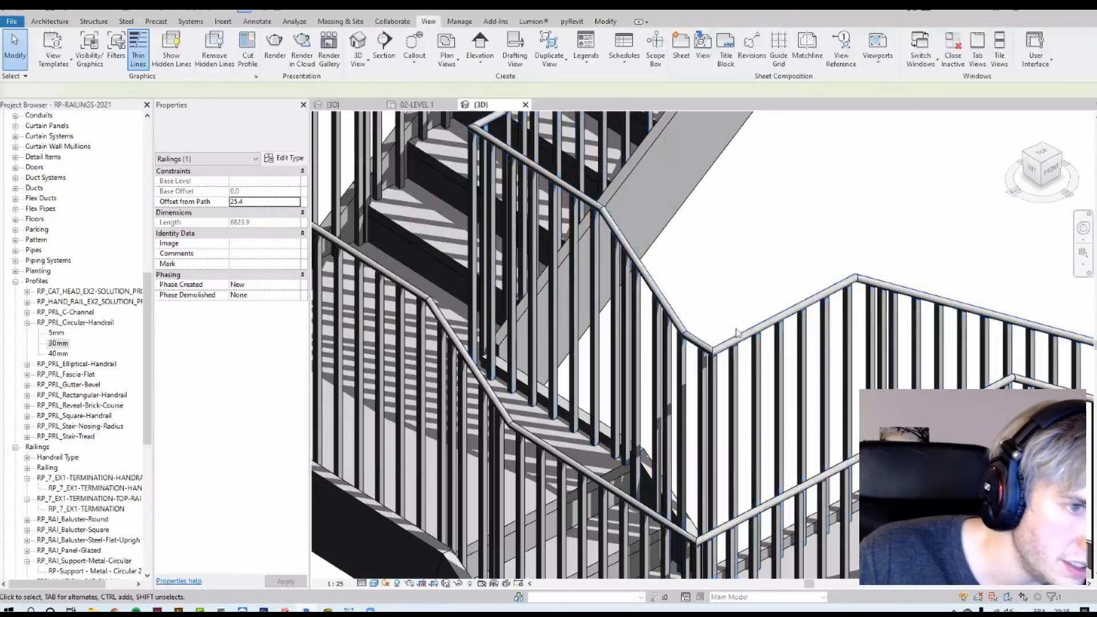
# Step: Edit the stair's top rail joins and set the join where the flight meets the landing to Fillet with a 25 mm radius
pyautogui.scroll(5, 696, 341)
pyautogui.scroll(-5, 696, 341)
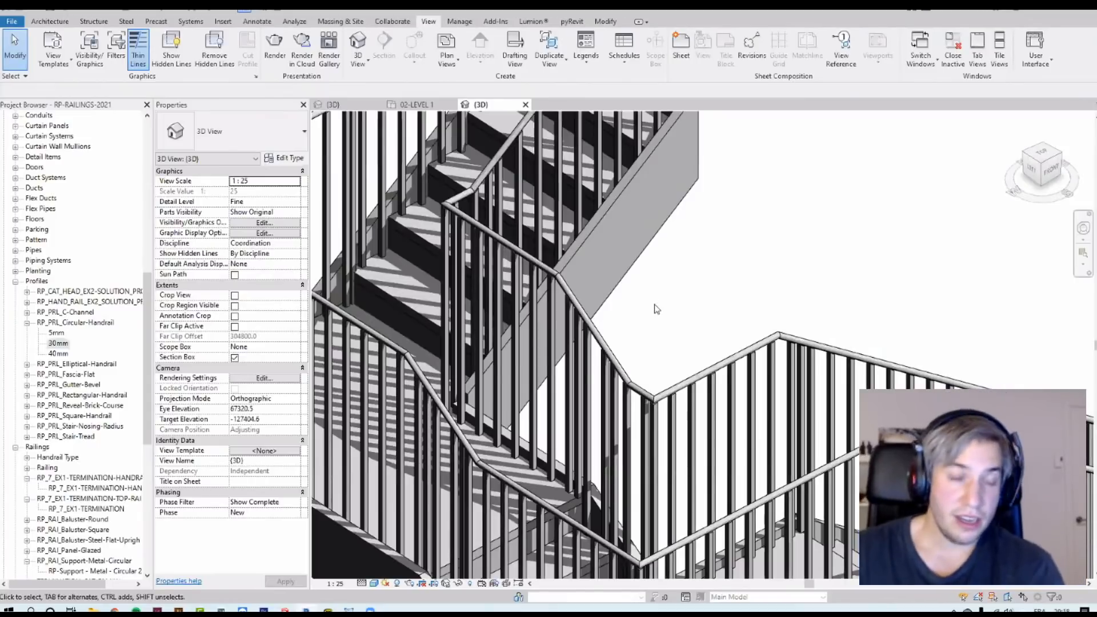
pyautogui.click(691, 454)
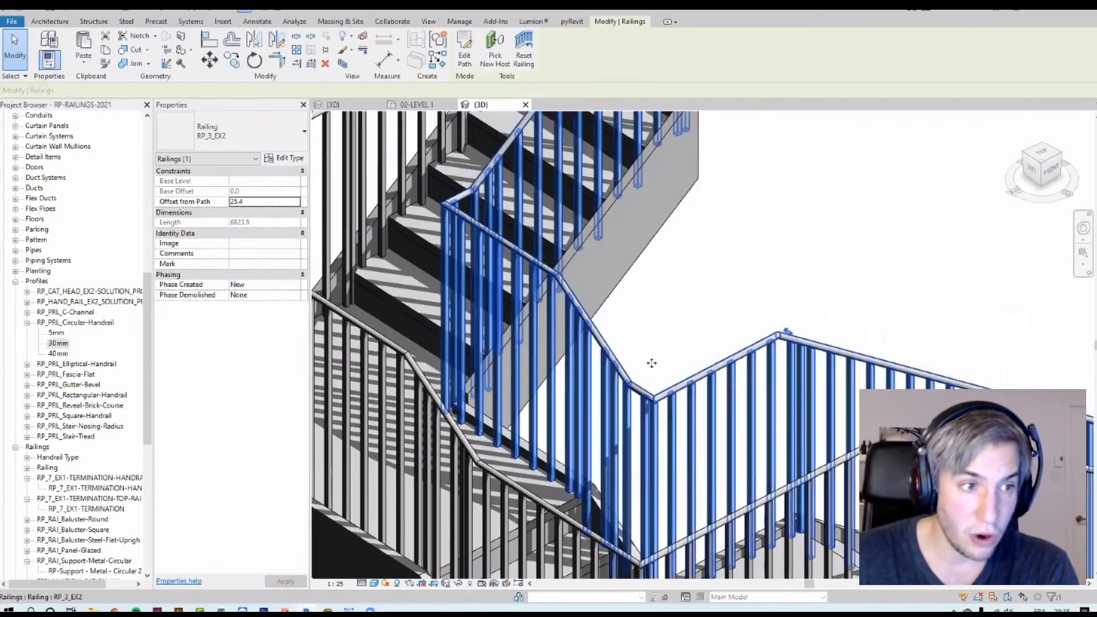
pyautogui.scroll(4, 638, 380)
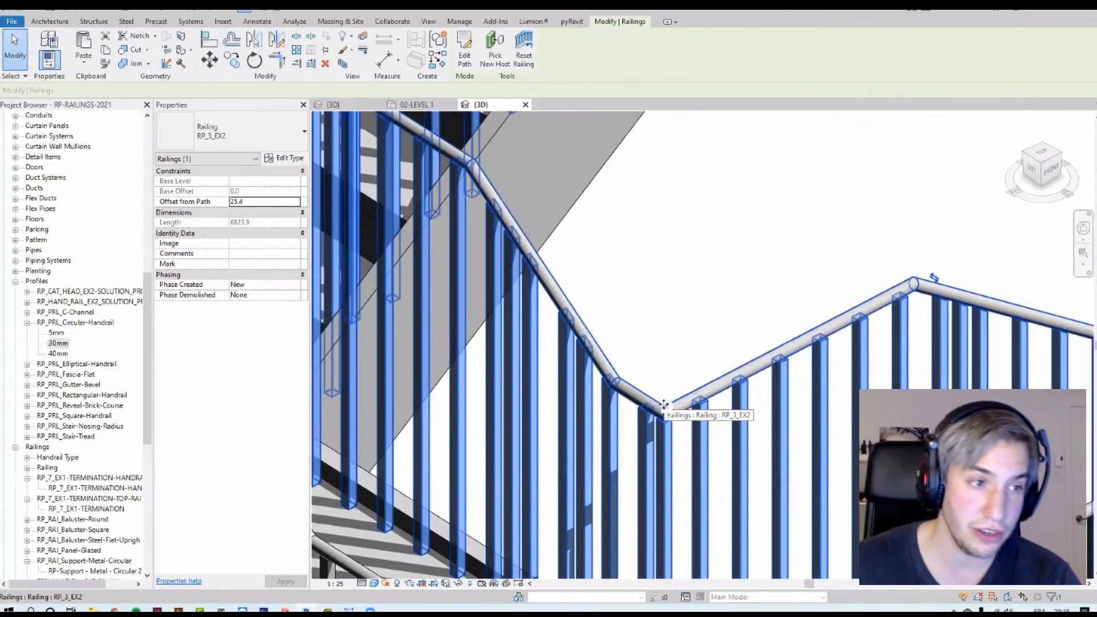
pyautogui.press('Tab')
pyautogui.click(663, 394)
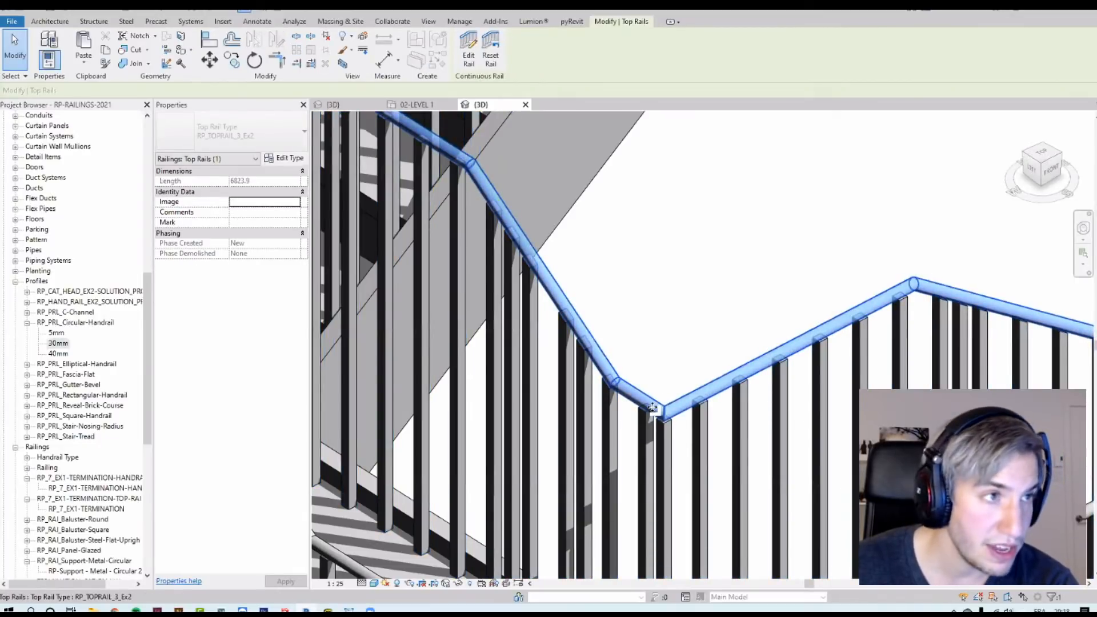
pyautogui.click(469, 56)
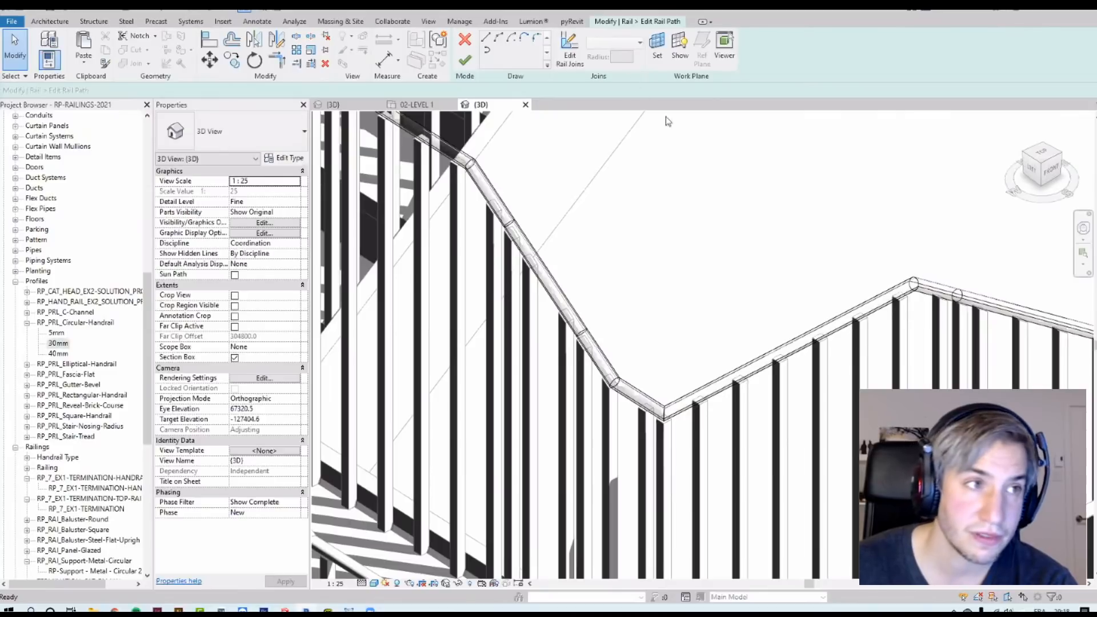
pyautogui.click(565, 60)
pyautogui.scroll(2, 619, 385)
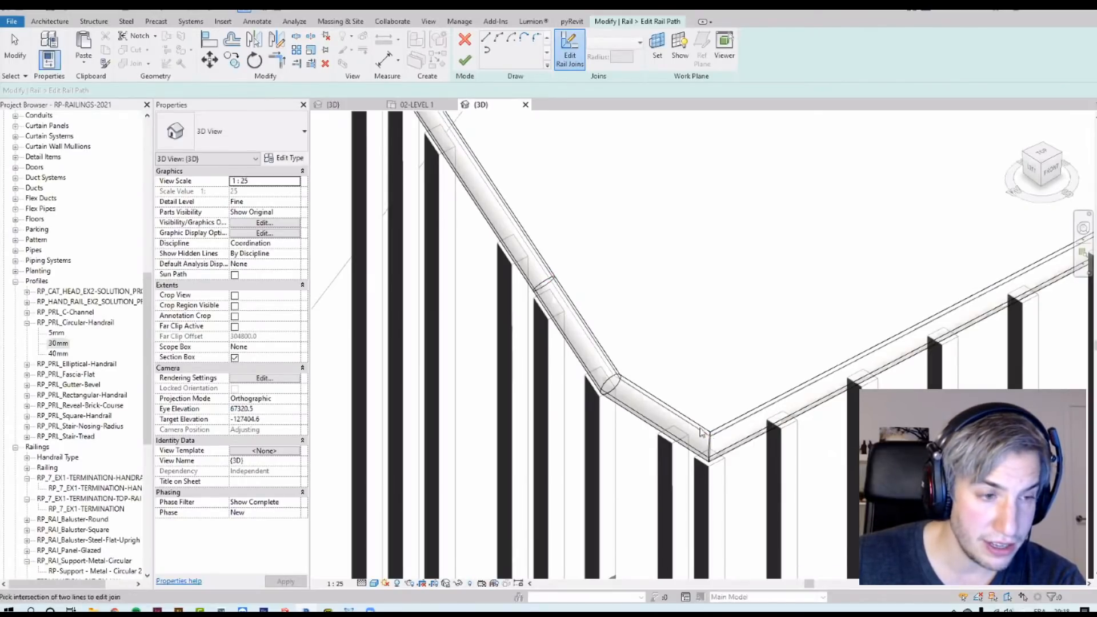
pyautogui.scroll(-3, 702, 437)
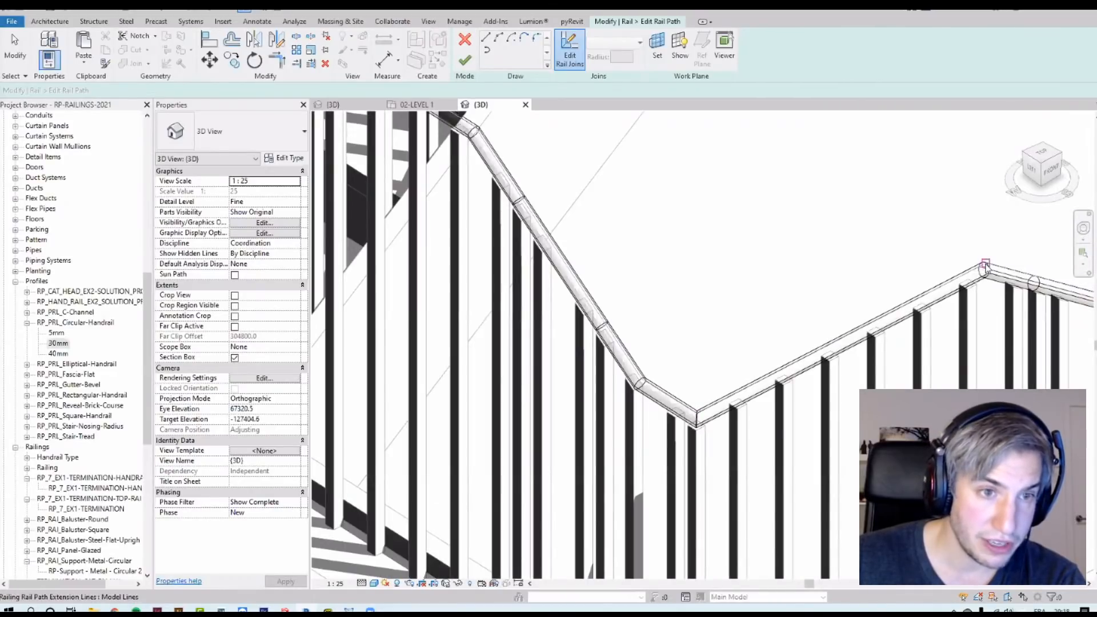
pyautogui.moveTo(1035, 280); pyautogui.dragTo(755, 324, button='middle')
pyautogui.moveTo(698, 373); pyautogui.dragTo(954, 336, button='middle')
pyautogui.scroll(4, 674, 416)
pyautogui.click(700, 412)
pyautogui.click(627, 45)
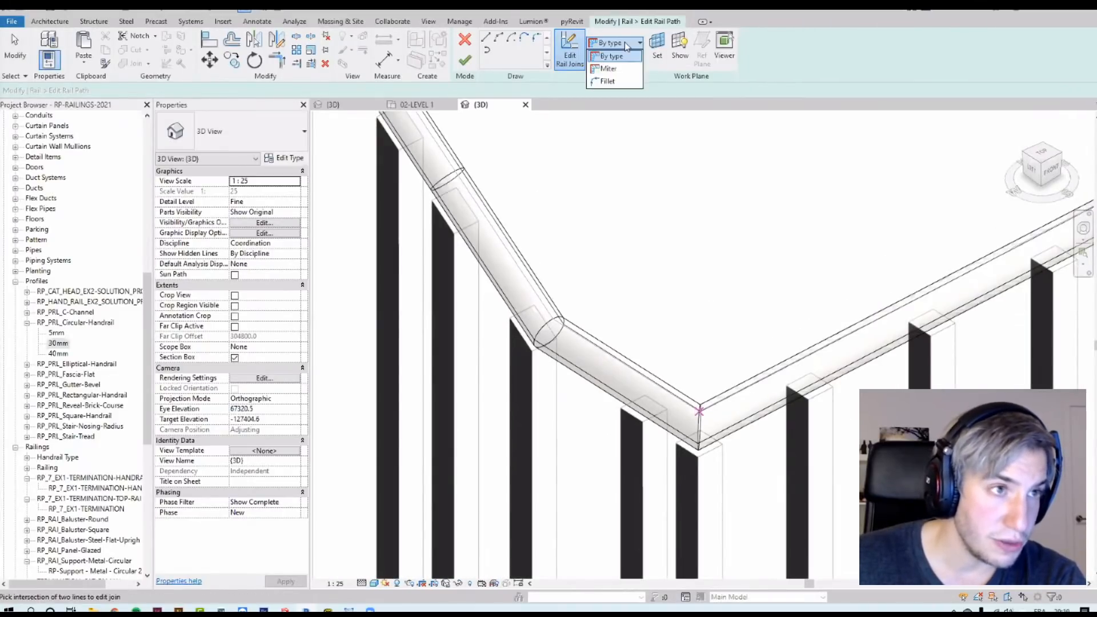
pyautogui.click(619, 82)
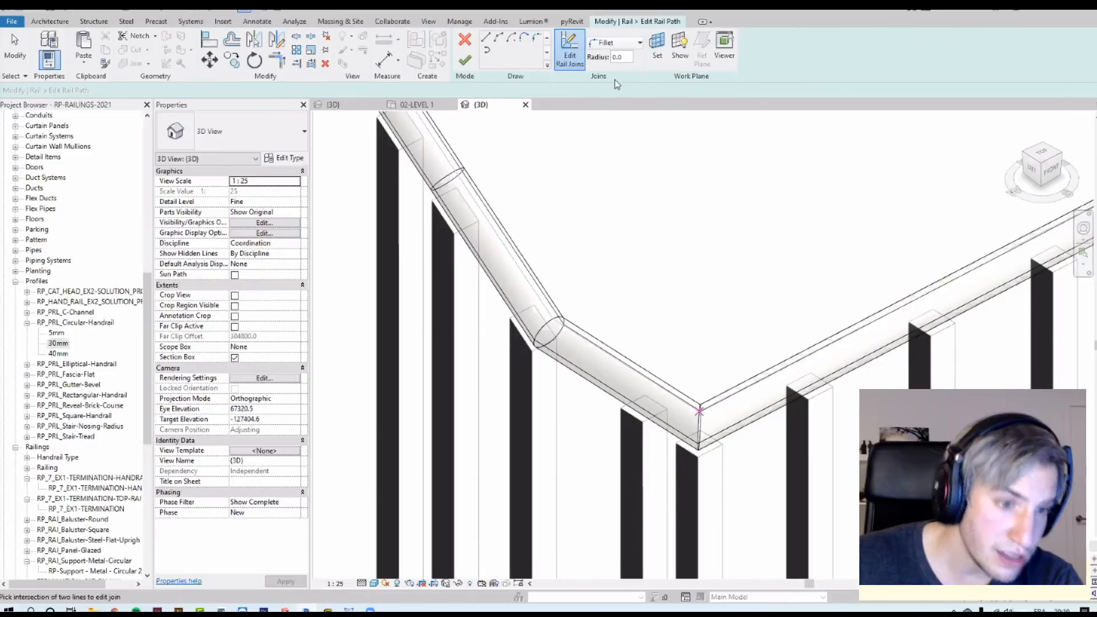
pyautogui.doubleClick(617, 57)
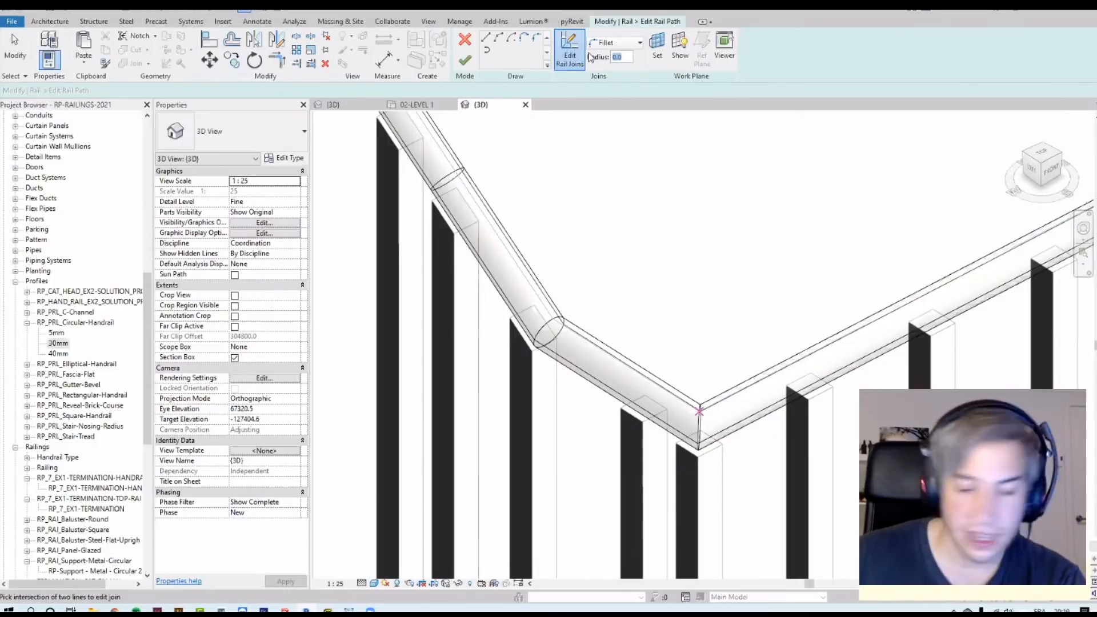
pyautogui.write('25')
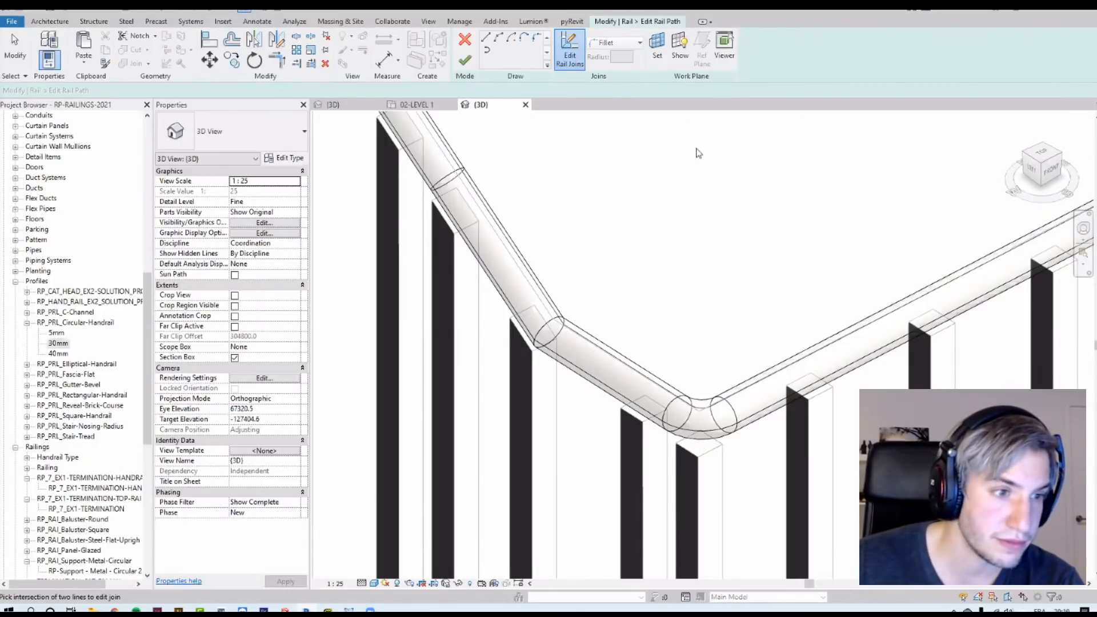
# Step: Change that join's fillet radius to 50 mm and finish editing the top rail
pyautogui.click(701, 405)
pyautogui.doubleClick(623, 58)
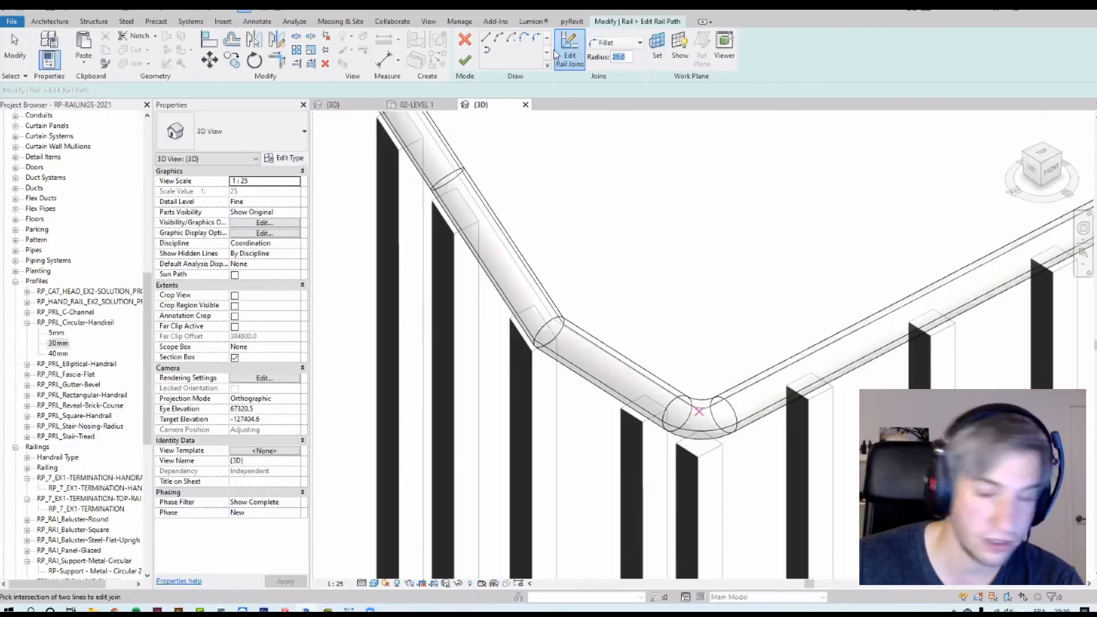
pyautogui.write('50')
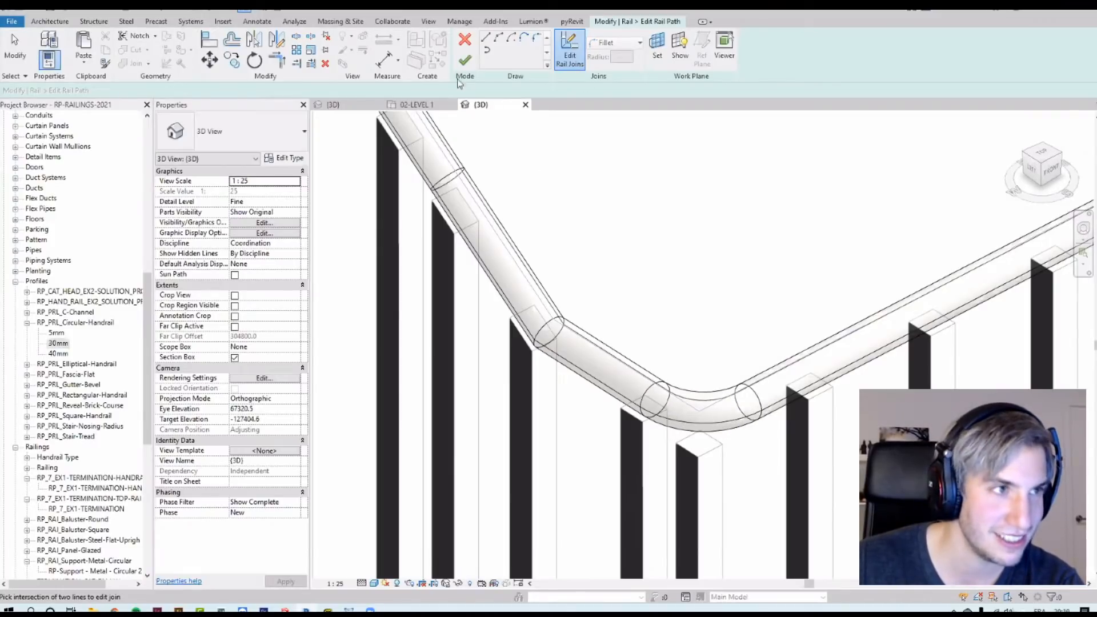
pyautogui.click(465, 61)
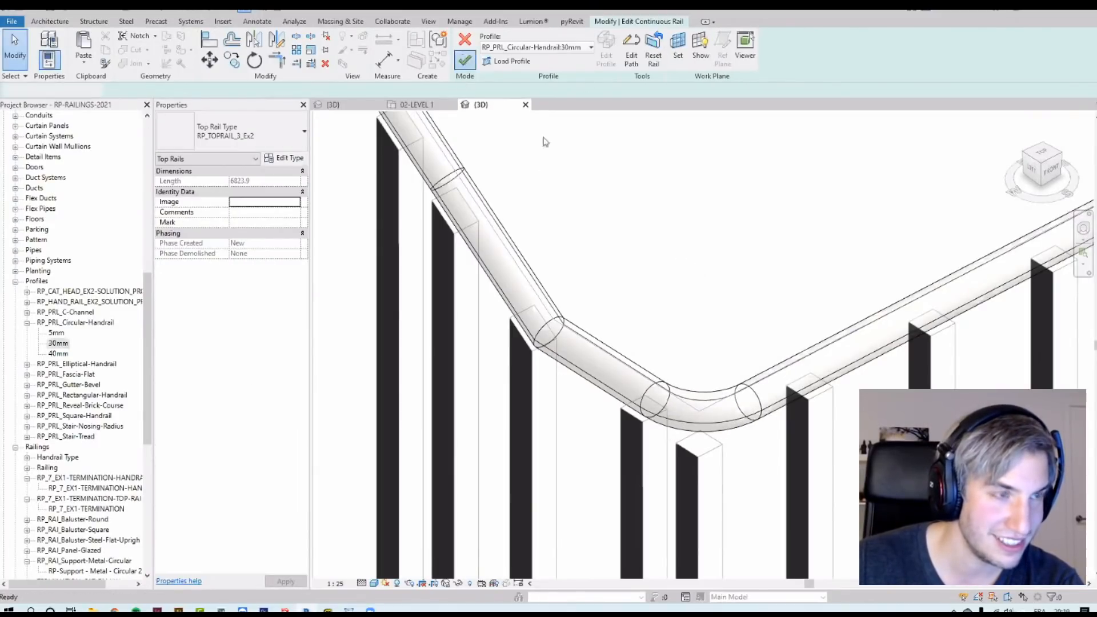
pyautogui.click(465, 62)
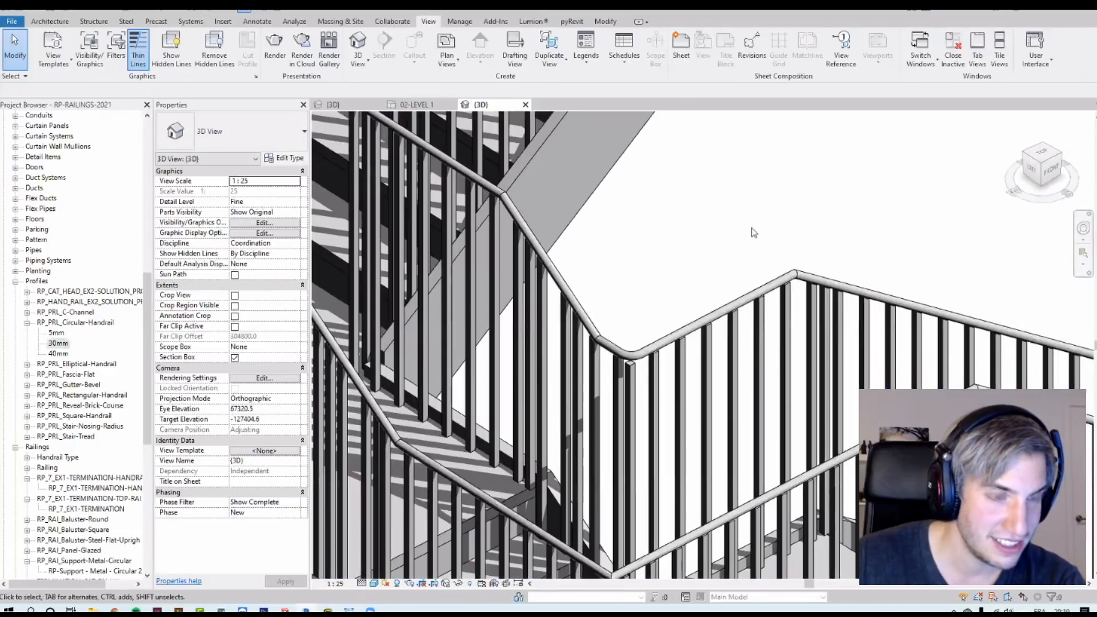
# Step: Re-enter the top rail's join editing and fillet the upper corner of the rising rail with a 50 mm radius
pyautogui.scroll(3, 691, 284)
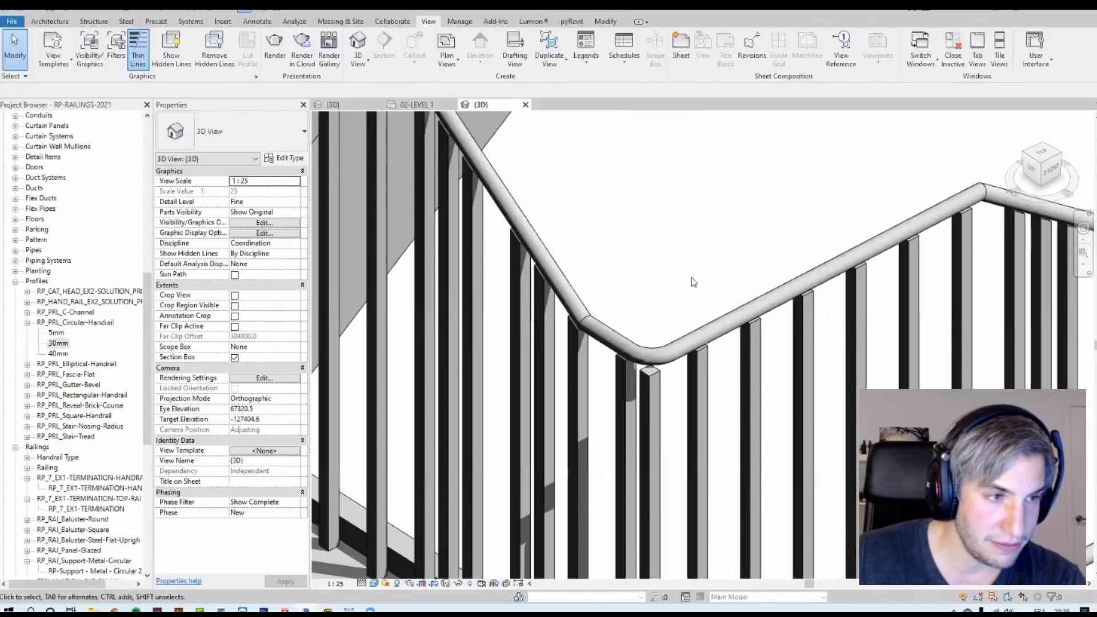
pyautogui.press('Tab')
pyautogui.click(700, 338)
pyautogui.click(672, 254)
pyautogui.press('Tab')
pyautogui.click(697, 323)
pyautogui.click(468, 49)
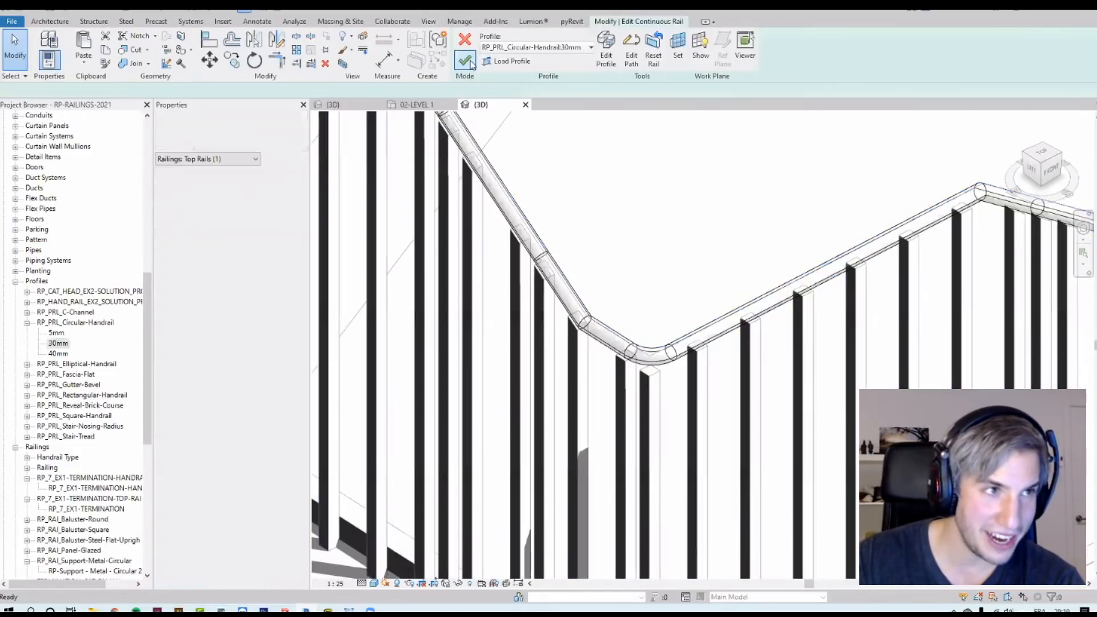
pyautogui.click(633, 50)
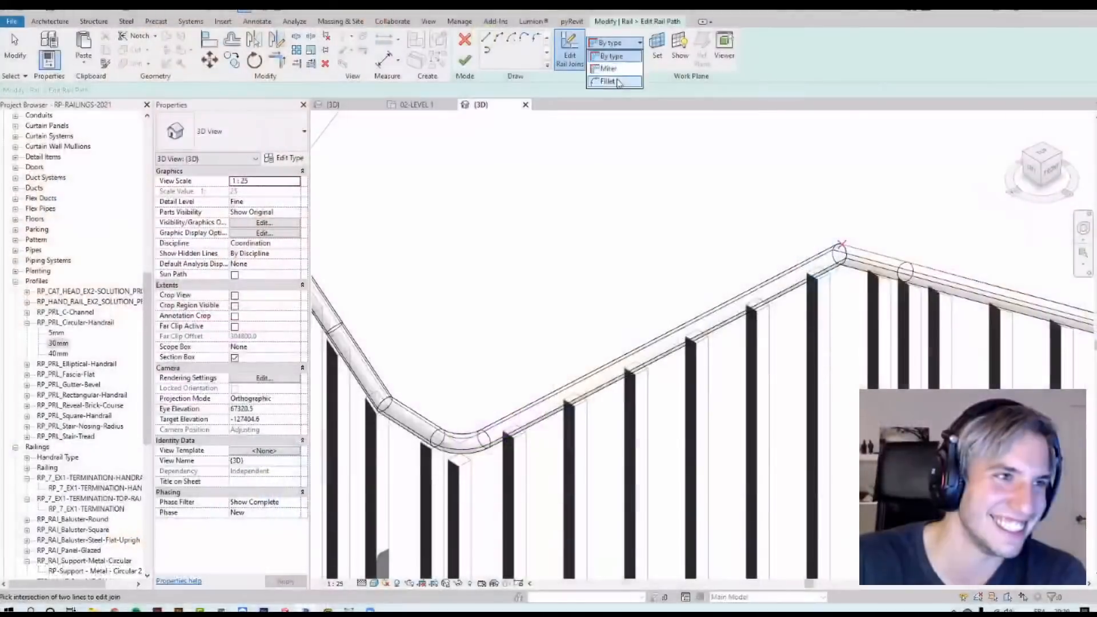
pyautogui.click(566, 46)
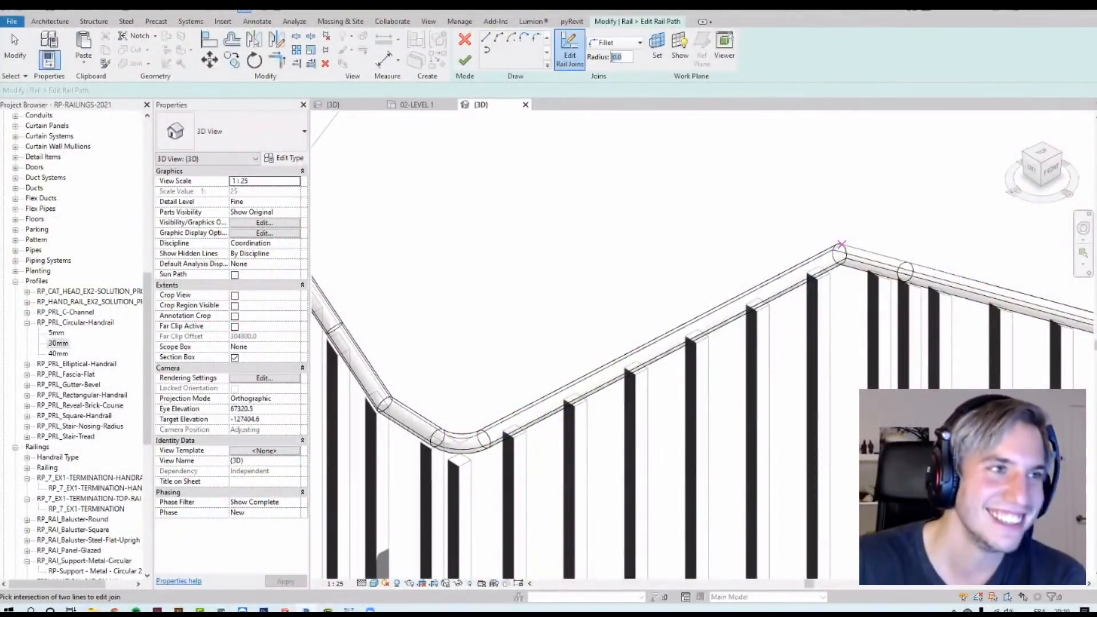
pyautogui.write('50')
pyautogui.click(783, 195)
# Step: Inspect the filleted top rail joins along the stair flights
pyautogui.moveTo(519, 355); pyautogui.dragTo(660, 366, button='middle')
pyautogui.moveTo(567, 321); pyautogui.dragTo(766, 492, button='middle')
pyautogui.moveTo(413, 201); pyautogui.dragTo(467, 234, button='middle')
pyautogui.scroll(-5, 467, 234)
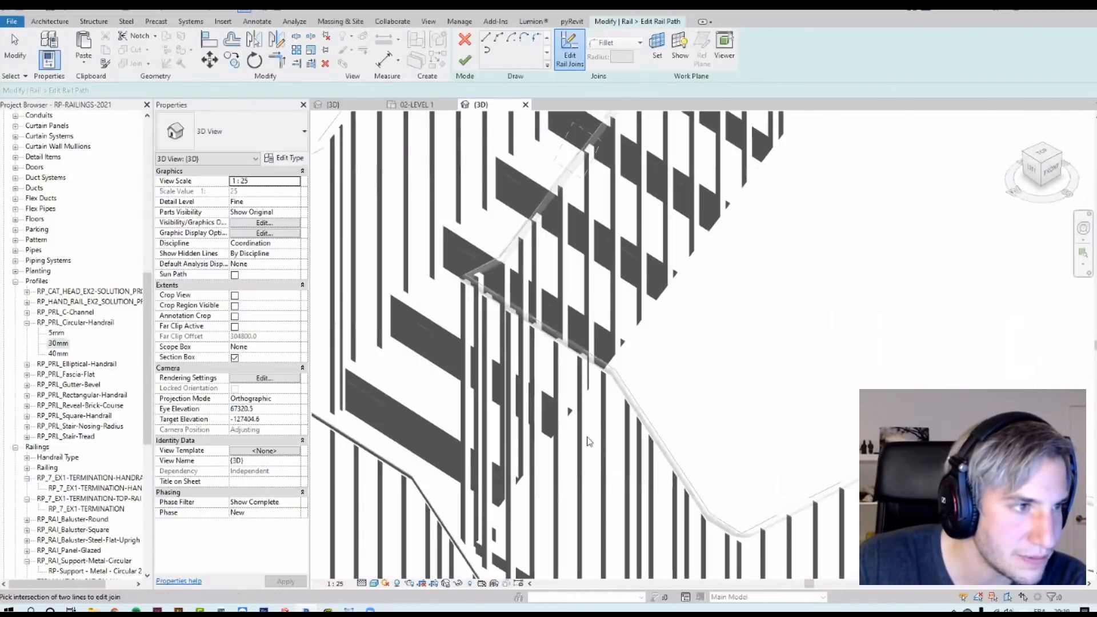
pyautogui.scroll(-3, 428, 278)
pyautogui.scroll(5, 660, 377)
pyautogui.moveTo(568, 252); pyautogui.dragTo(651, 233, button='middle')
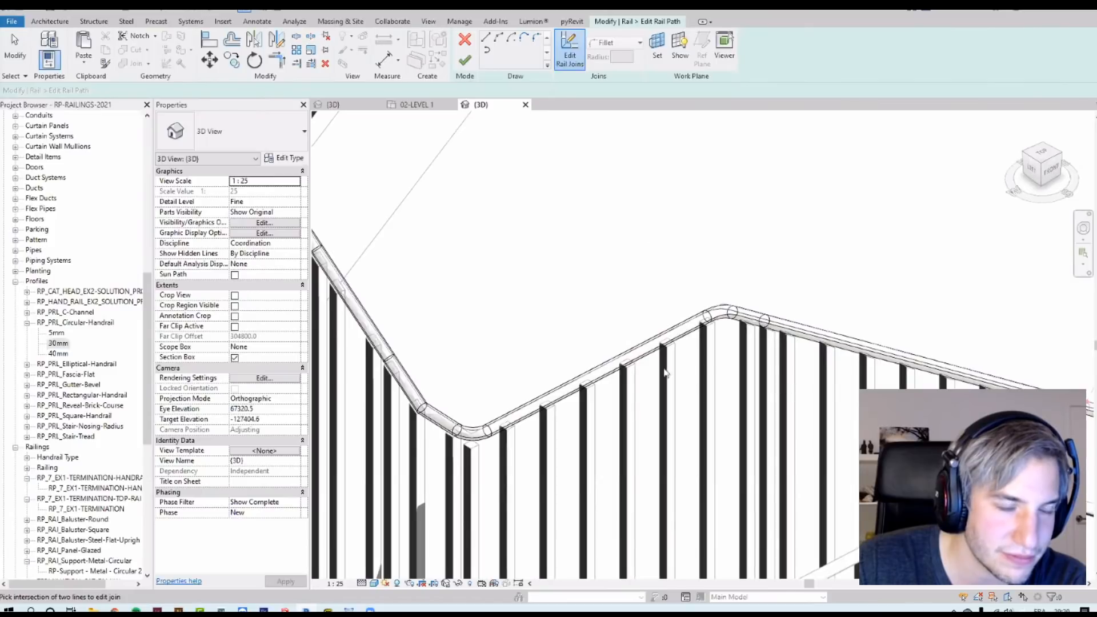
pyautogui.moveTo(601, 352); pyautogui.dragTo(728, 350, button='middle')
pyautogui.scroll(1, 730, 352)
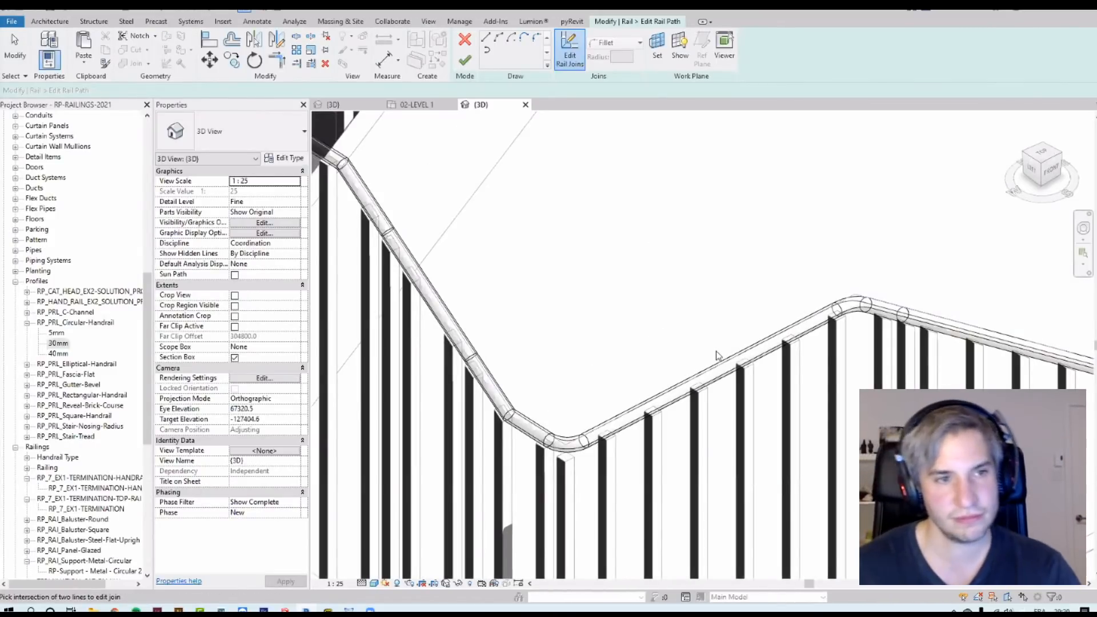
pyautogui.scroll(2, 595, 439)
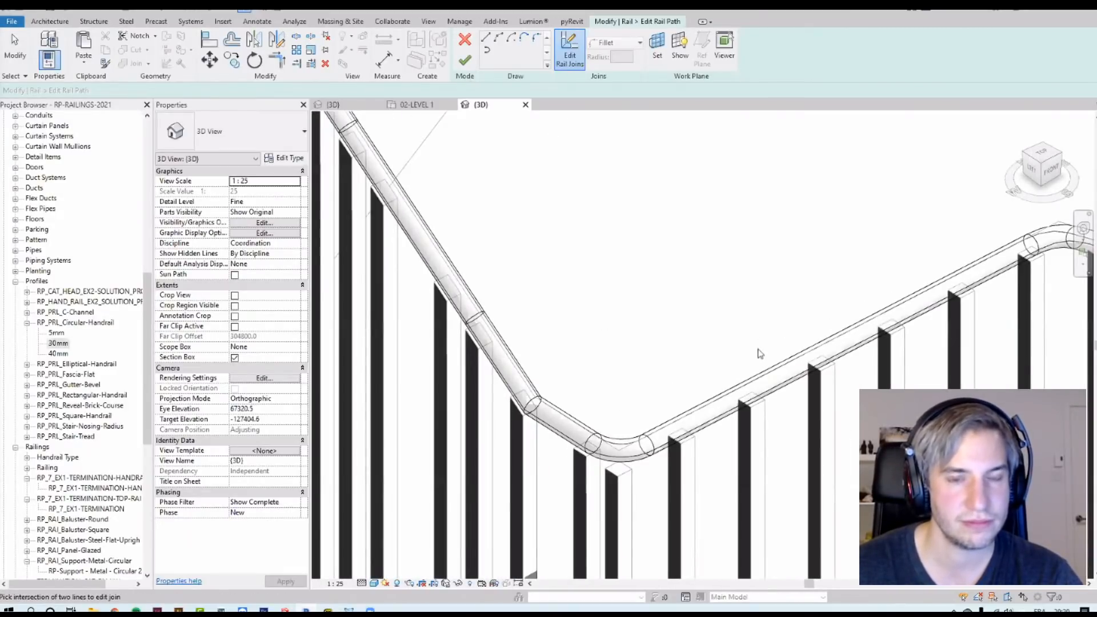
# Step: Try to fillet the top rail join where the upper flight meets the landing with a 600 mm radius
pyautogui.keyDown('shift'); pyautogui.moveTo(745, 318); pyautogui.dragTo(687, 336, button='middle'); pyautogui.keyUp('shift')
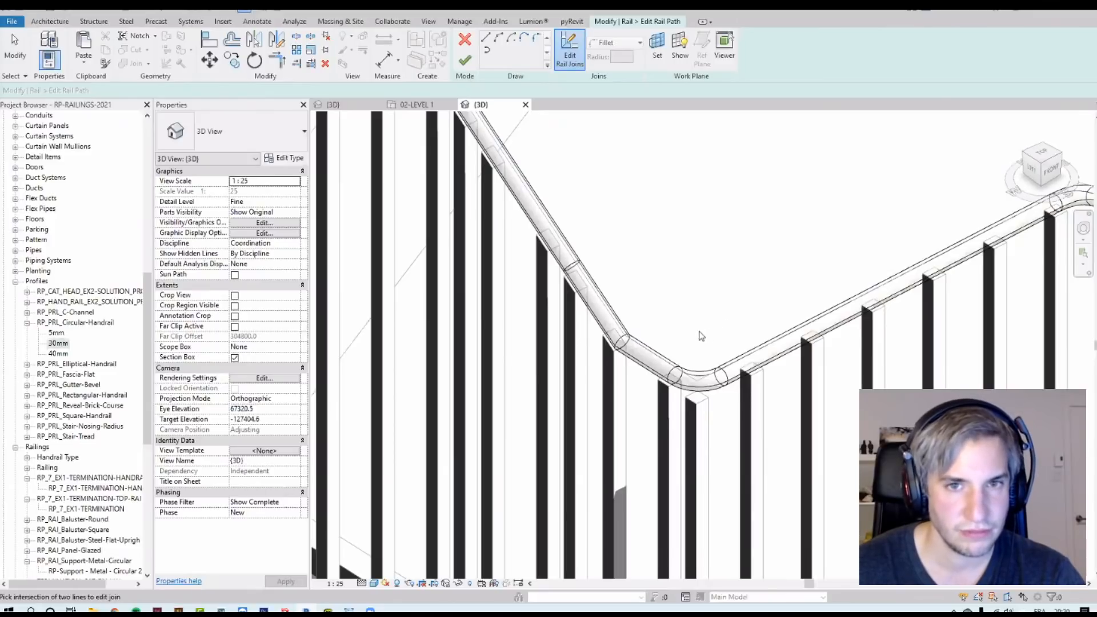
pyautogui.keyDown('shift'); pyautogui.moveTo(693, 337); pyautogui.dragTo(697, 404, button='middle'); pyautogui.keyUp('shift')
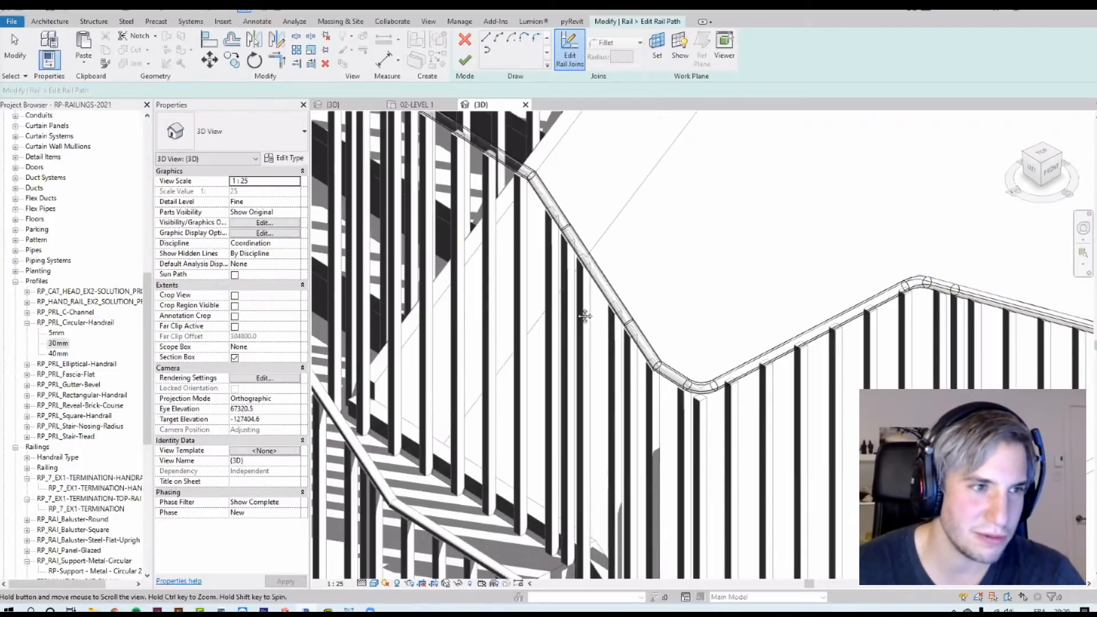
pyautogui.moveTo(579, 301); pyautogui.dragTo(604, 357, button='middle')
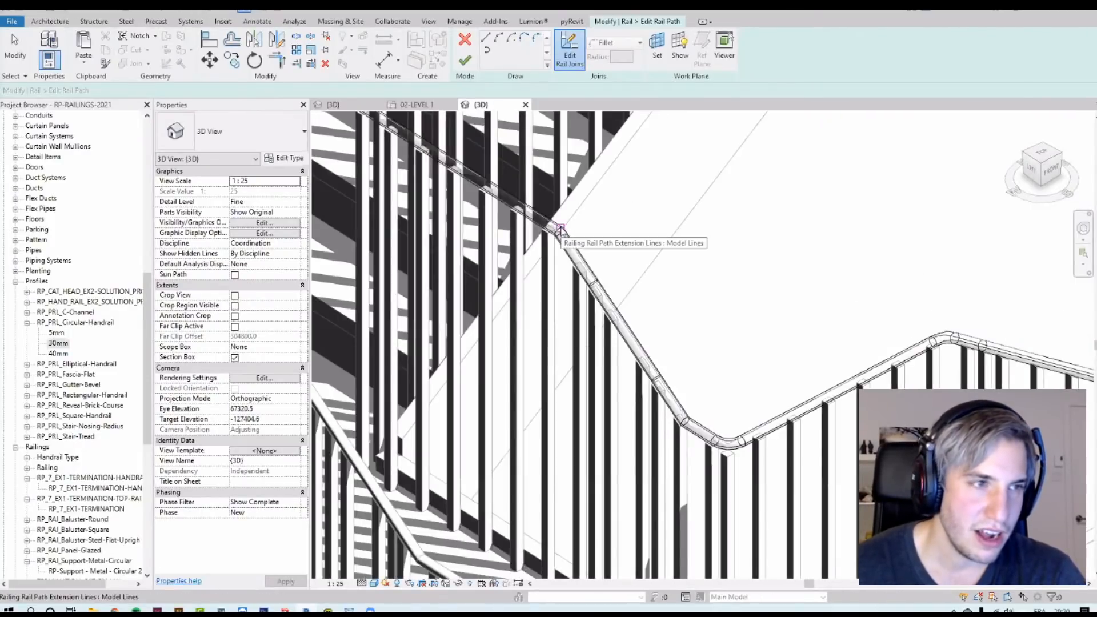
pyautogui.moveTo(565, 231); pyautogui.dragTo(657, 363, button='middle')
pyautogui.click(501, 195)
pyautogui.click(607, 43)
pyautogui.click(612, 79)
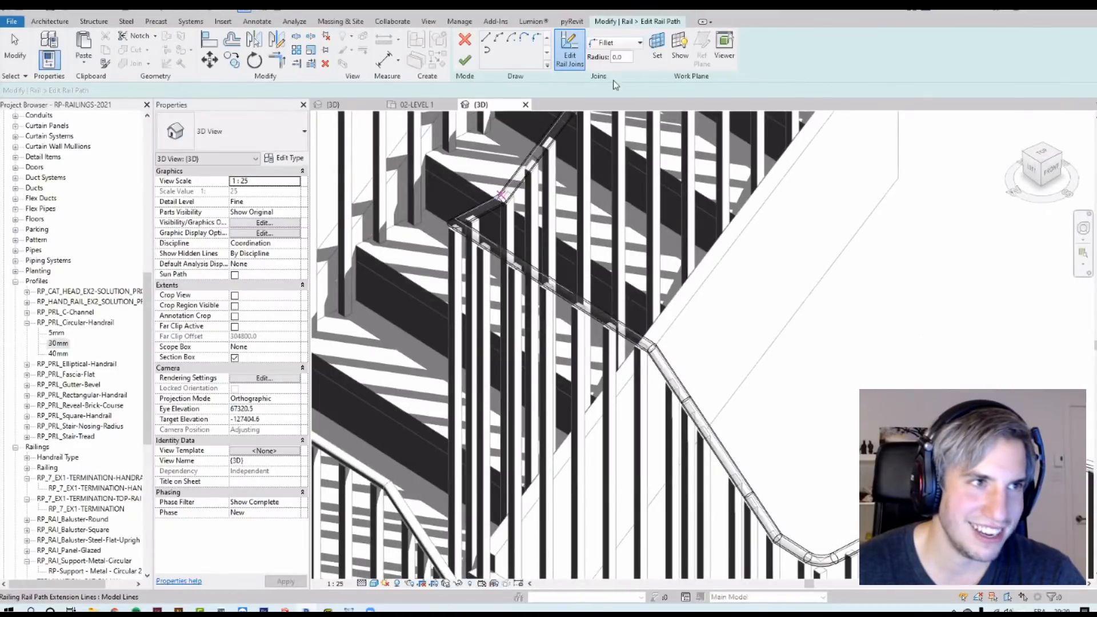
pyautogui.click(625, 57)
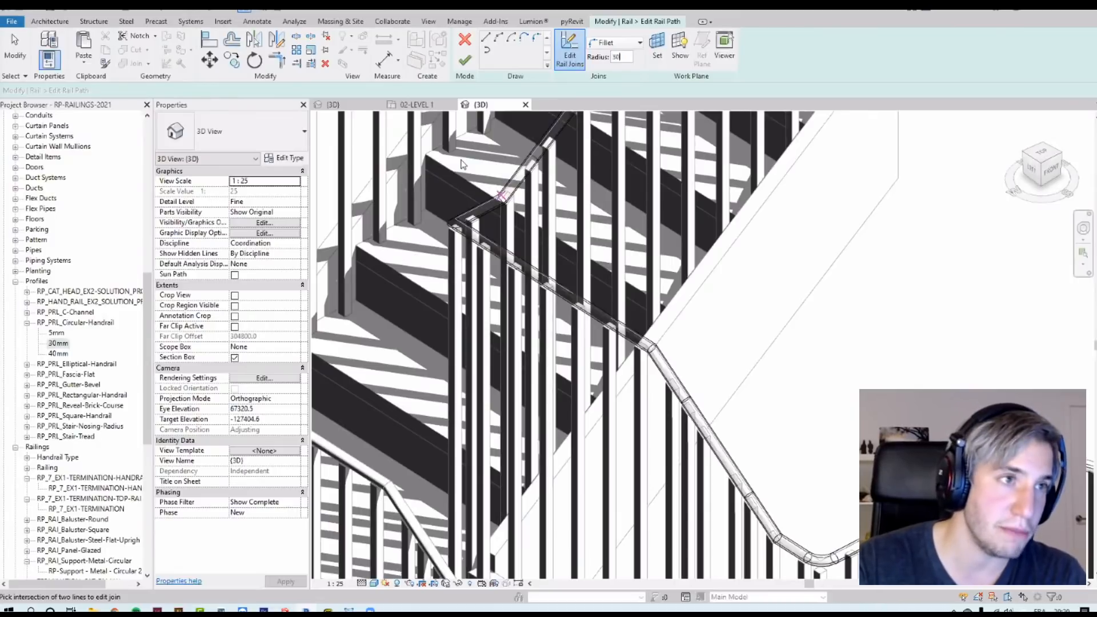
pyautogui.scroll(5, 446, 194)
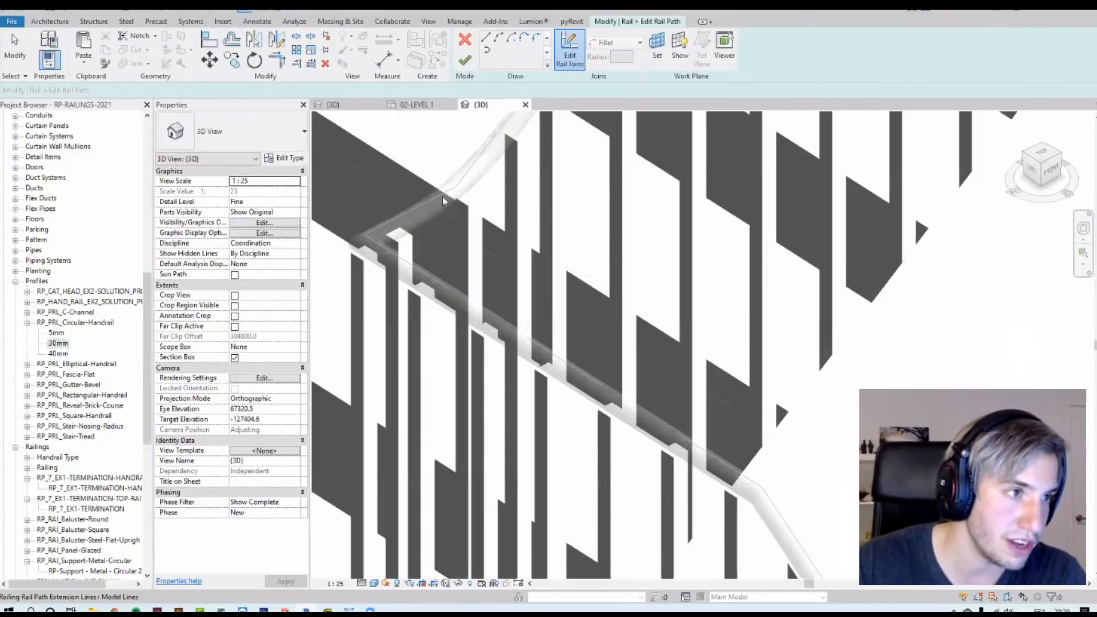
pyautogui.click(456, 185)
pyautogui.scroll(1, 594, 220)
pyautogui.moveTo(595, 224); pyautogui.dragTo(712, 359, button='middle')
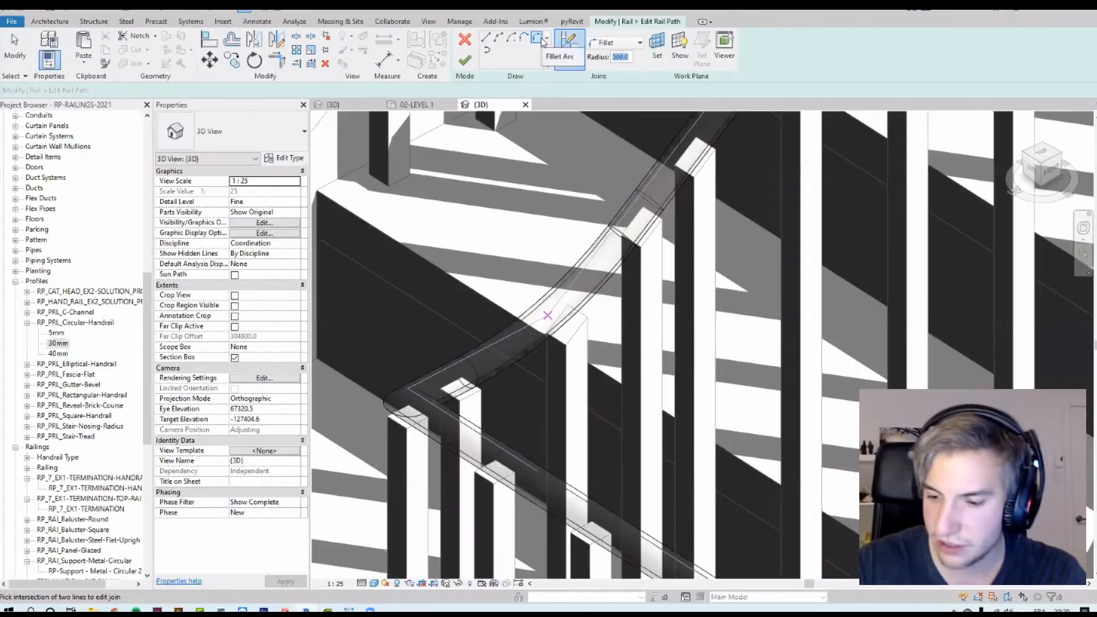
pyautogui.write('600')
pyautogui.press('Return')
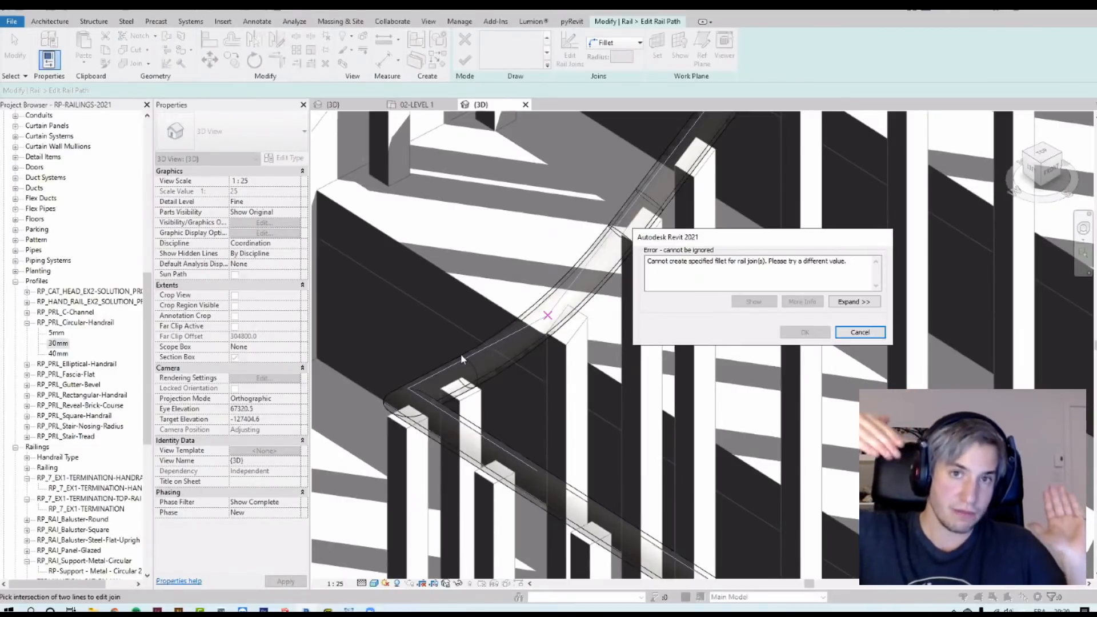
pyautogui.click(860, 332)
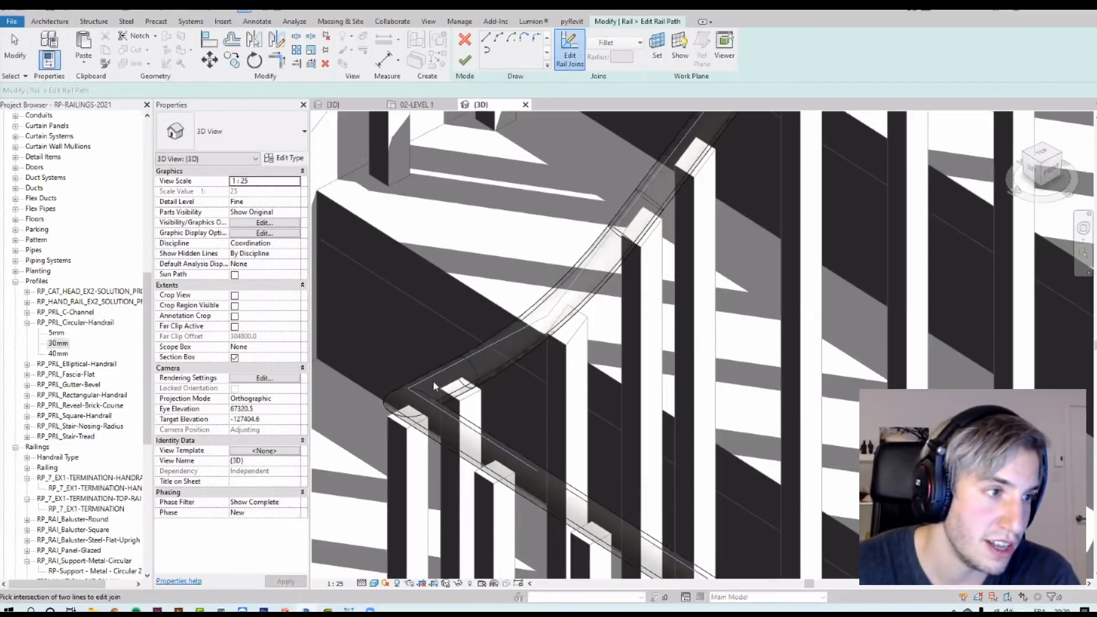
# Step: Fillet that same landing join of the top rail, setting the radius to 250 mm and then 350 mm
pyautogui.scroll(2, 434, 382)
pyautogui.click(609, 286)
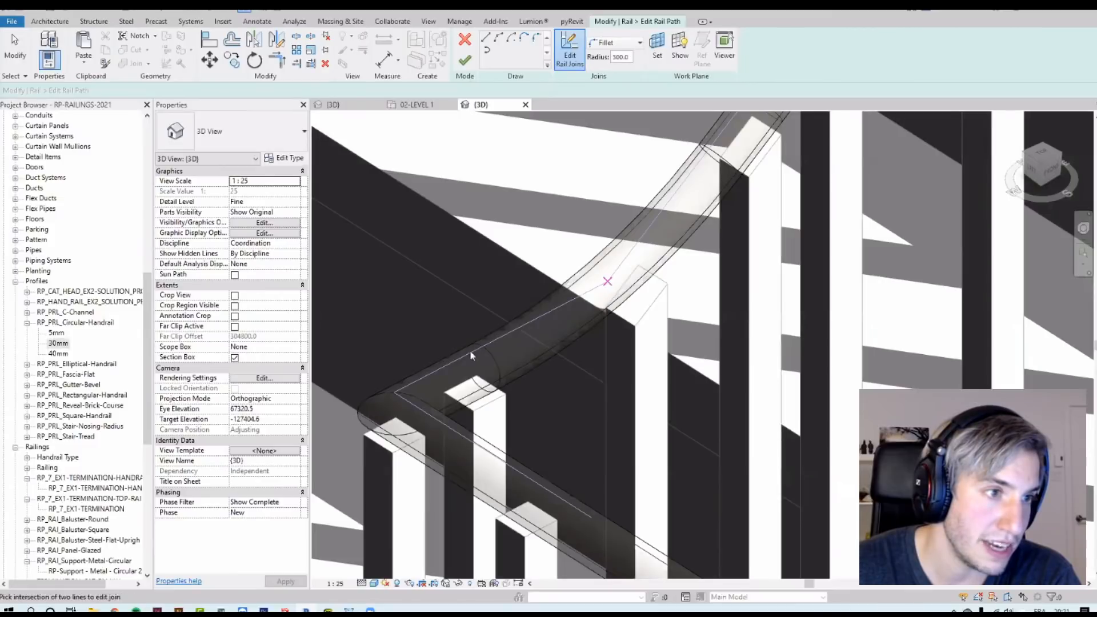
pyautogui.scroll(4, 489, 337)
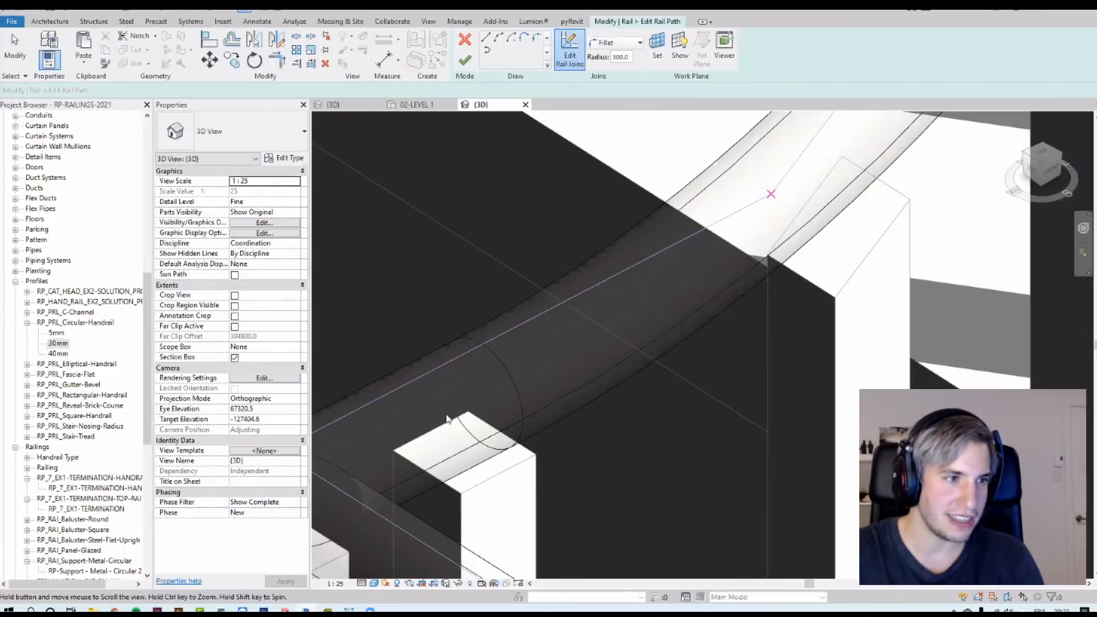
pyautogui.moveTo(506, 342); pyautogui.dragTo(640, 252, button='middle')
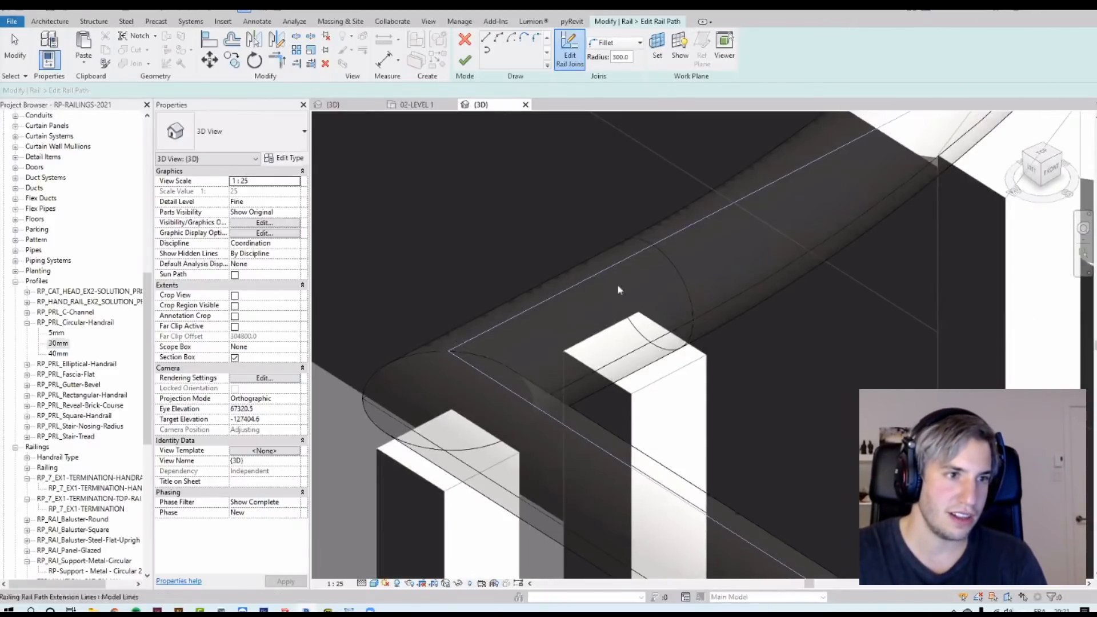
pyautogui.scroll(-6, 592, 439)
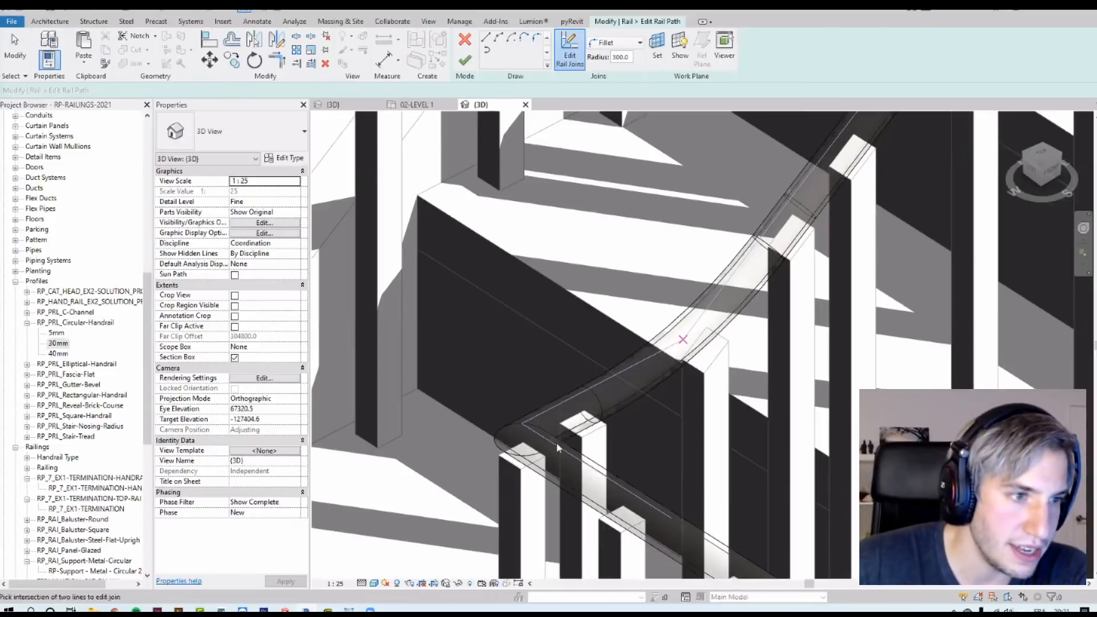
pyautogui.scroll(4, 650, 363)
pyautogui.scroll(2, 646, 378)
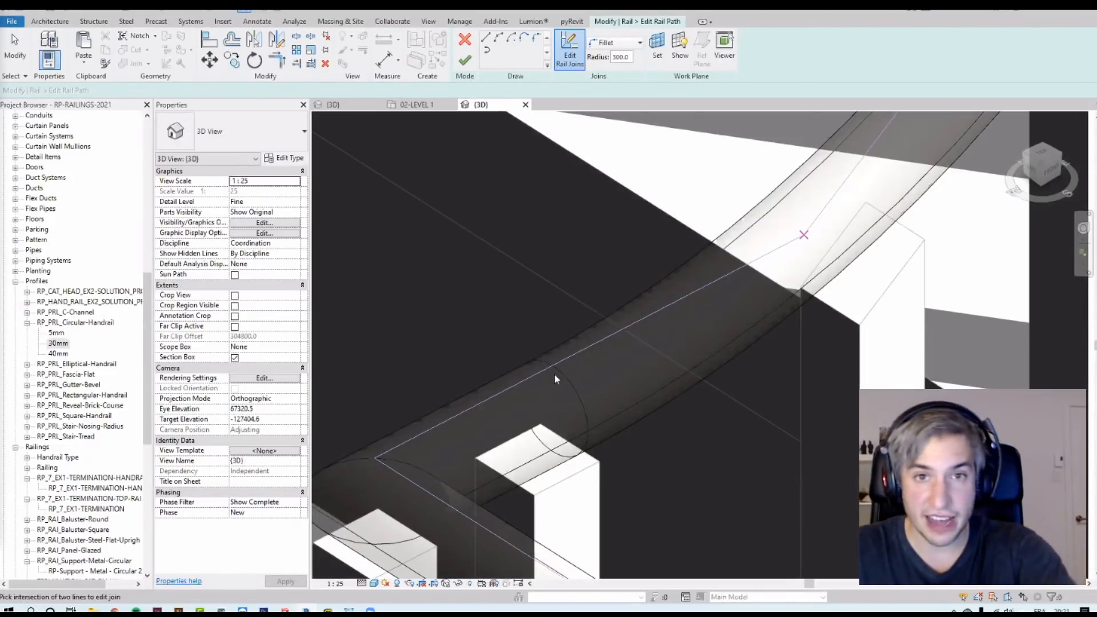
pyautogui.click(620, 57)
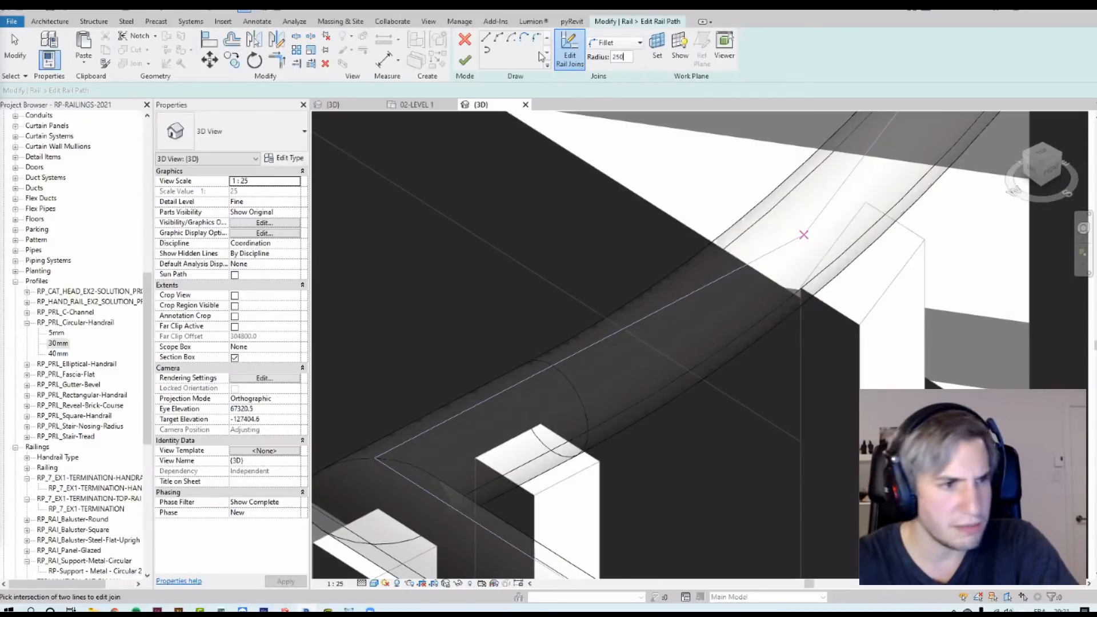
pyautogui.press('Return')
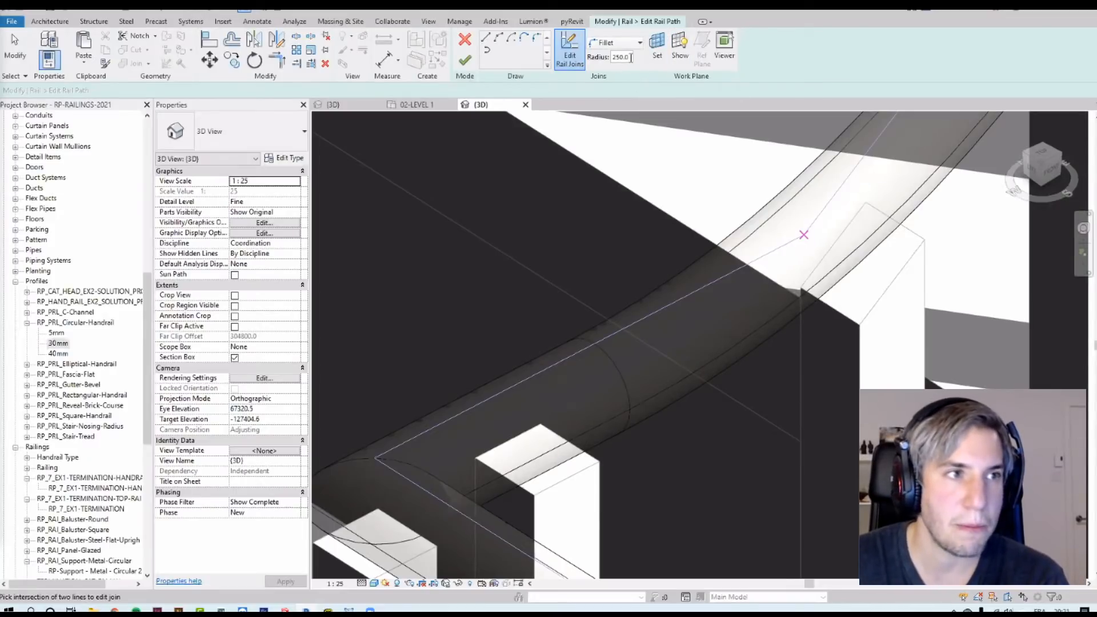
pyautogui.click(631, 58)
pyautogui.write('350')
pyautogui.click(510, 258)
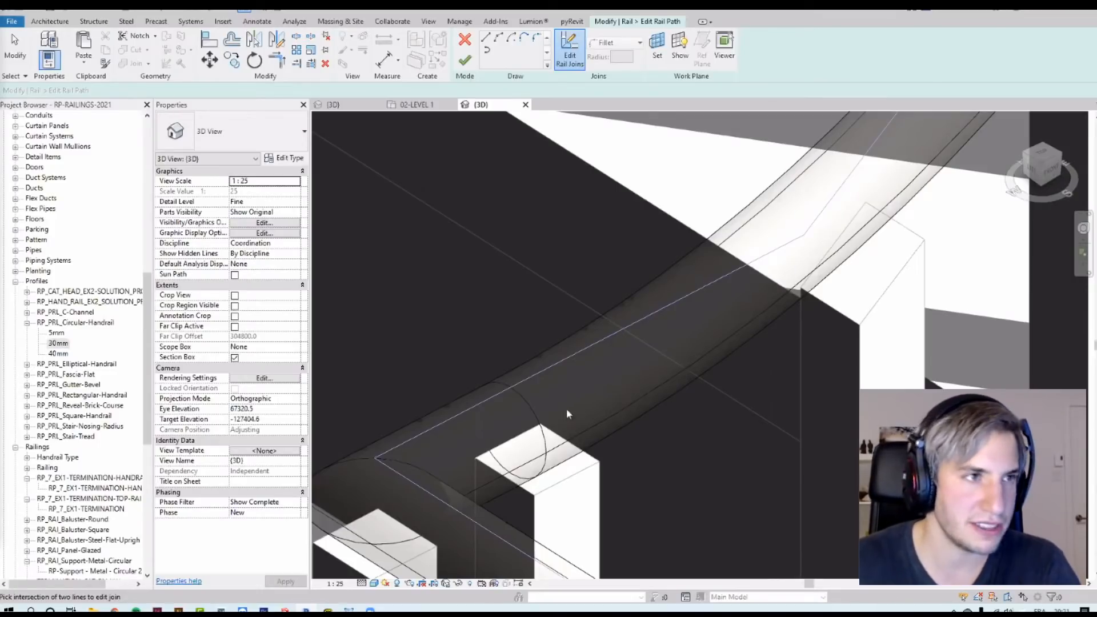
# Step: Finish editing the rail joins and the continuous top rail
pyautogui.click(464, 60)
pyautogui.scroll(-5, 553, 329)
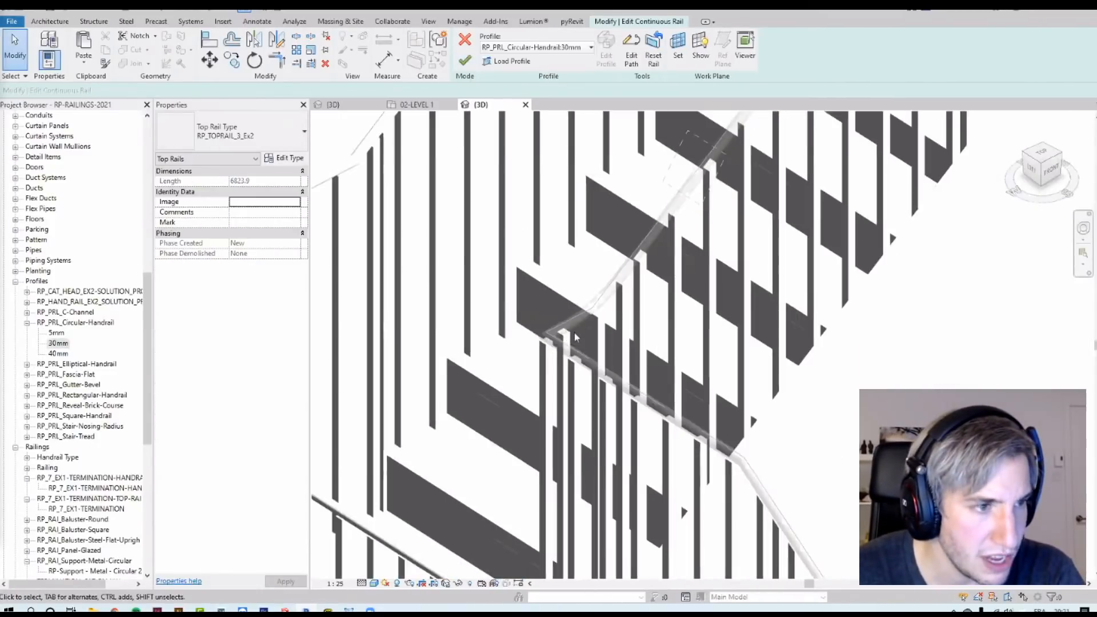
pyautogui.click(464, 59)
pyautogui.press('Escape')
pyautogui.moveTo(908, 445); pyautogui.dragTo(697, 330, button='middle')
pyautogui.scroll(-3, 832, 328)
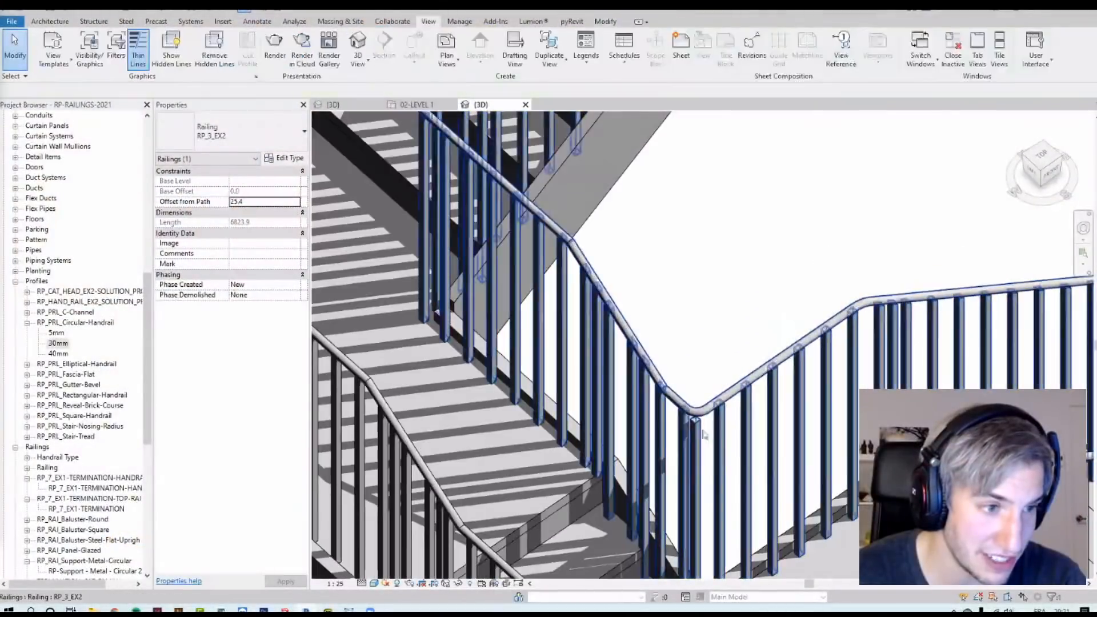
# Step: Inspect the filleted top rail around the stair at several zoom levels
pyautogui.scroll(3, 662, 379)
pyautogui.scroll(2, 661, 380)
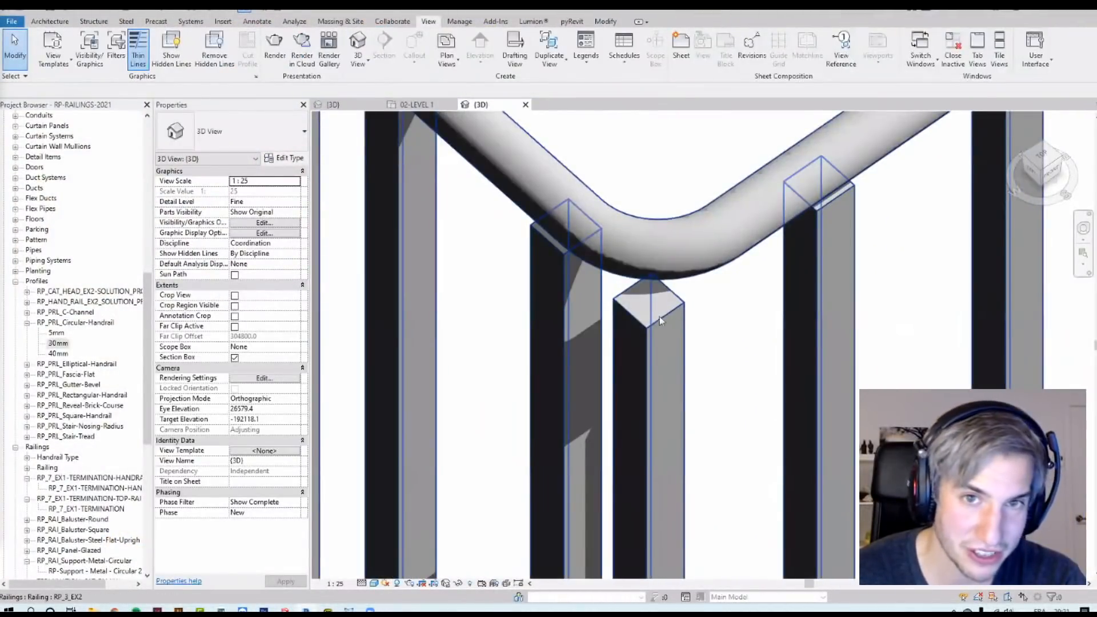
pyautogui.scroll(-3, 651, 317)
pyautogui.scroll(-10, 662, 323)
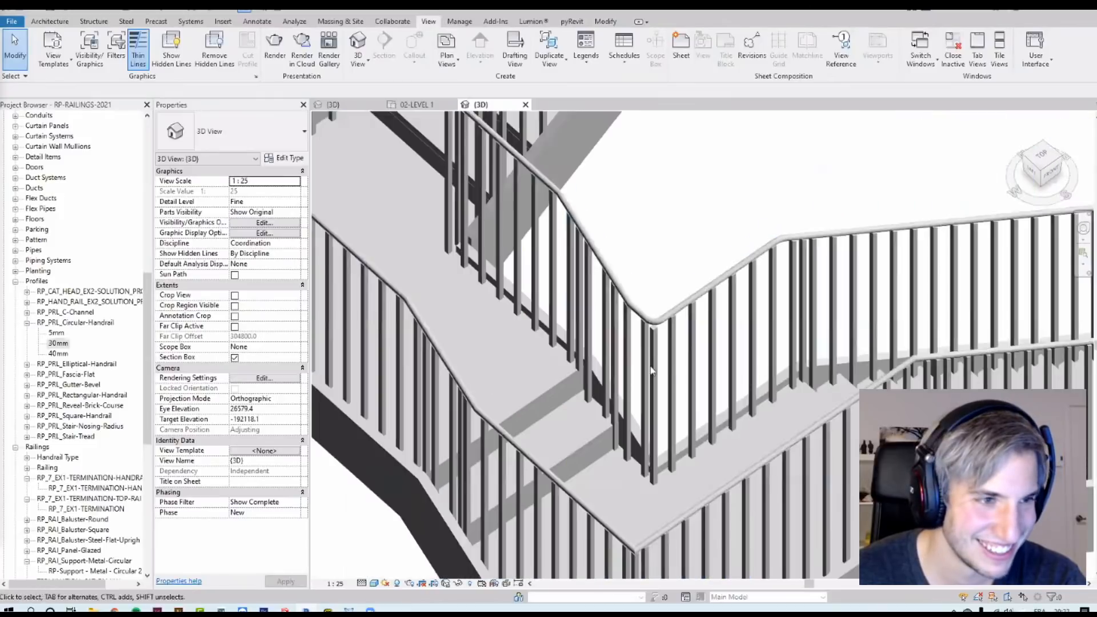
pyautogui.scroll(10, 642, 375)
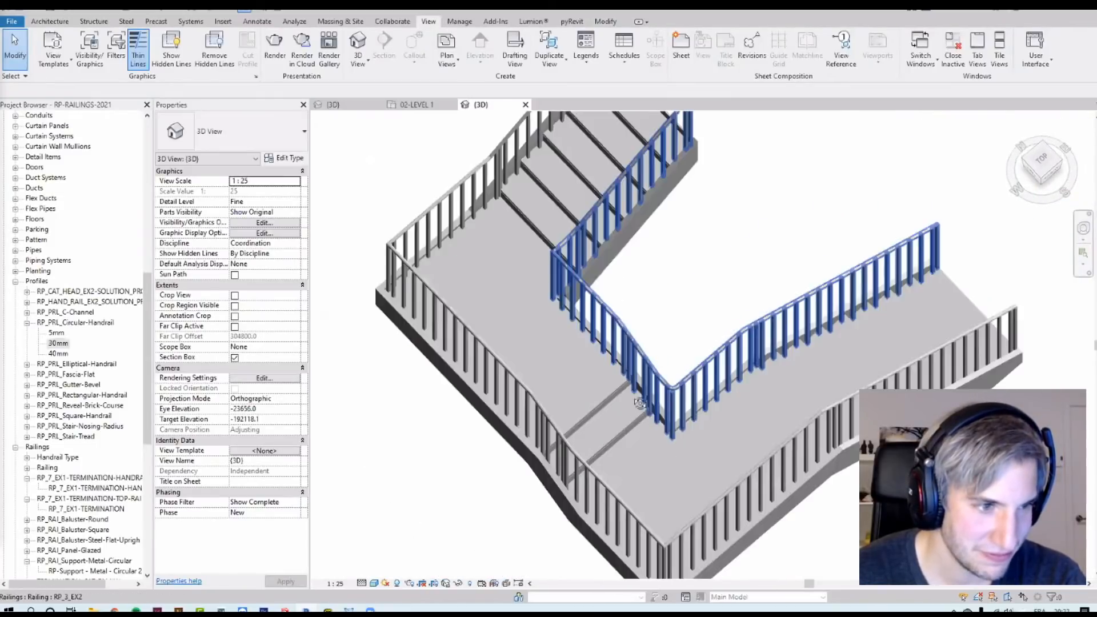
pyautogui.scroll(-6, 653, 369)
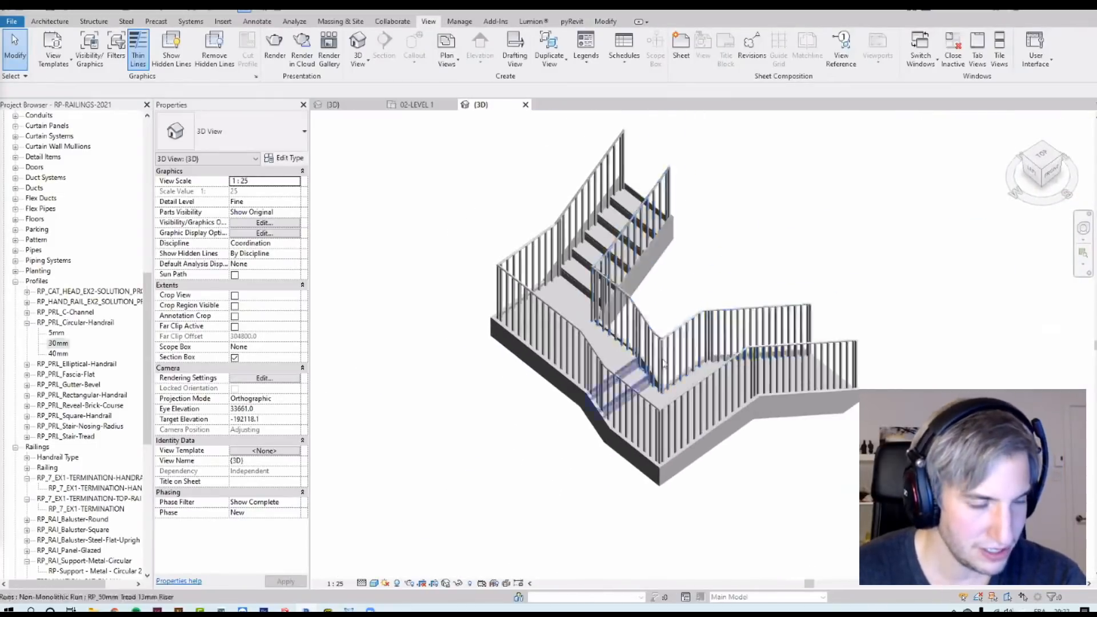
pyautogui.scroll(4, 733, 337)
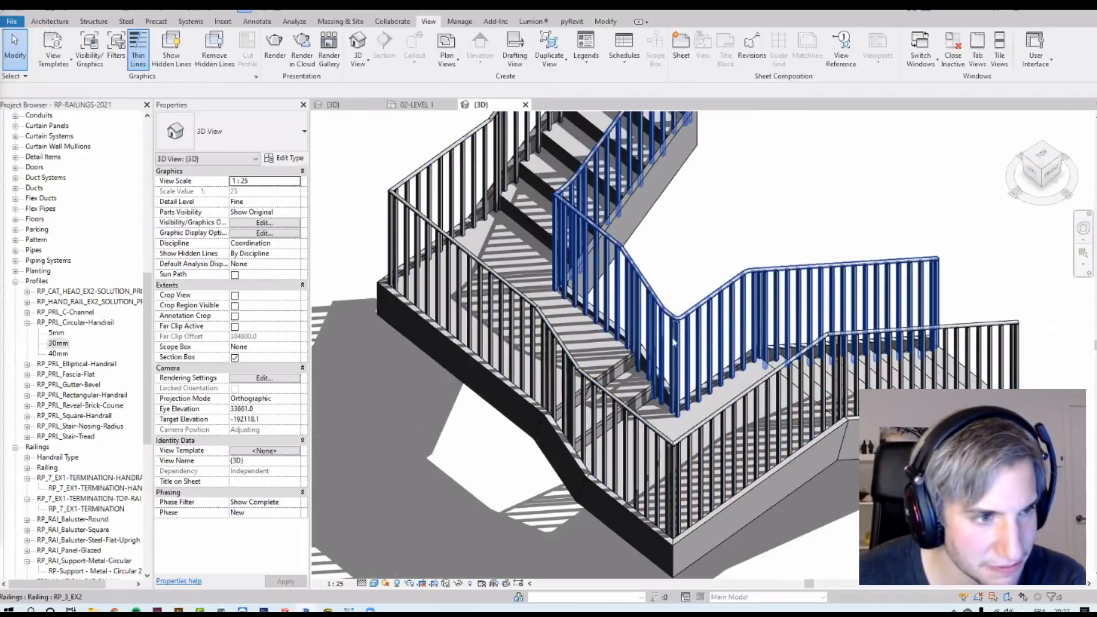
pyautogui.scroll(5, 690, 192)
pyautogui.scroll(1, 692, 205)
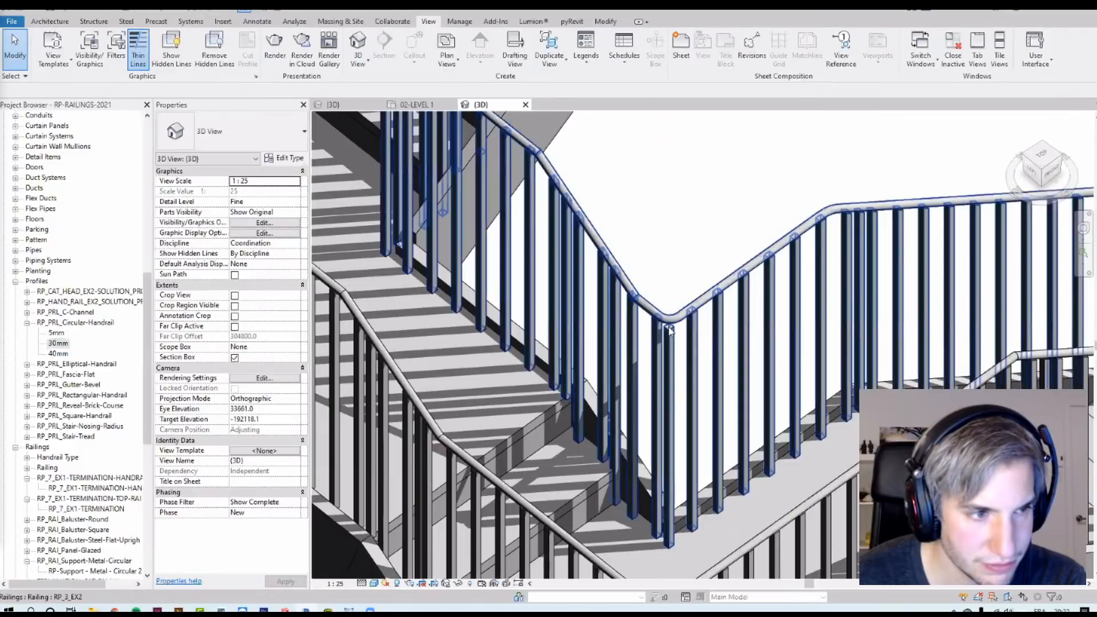
pyautogui.scroll(-7, 646, 333)
# Step: Reveal the hidden section box and stretch it to leave room beside the stair
pyautogui.moveTo(506, 261); pyautogui.dragTo(734, 486)
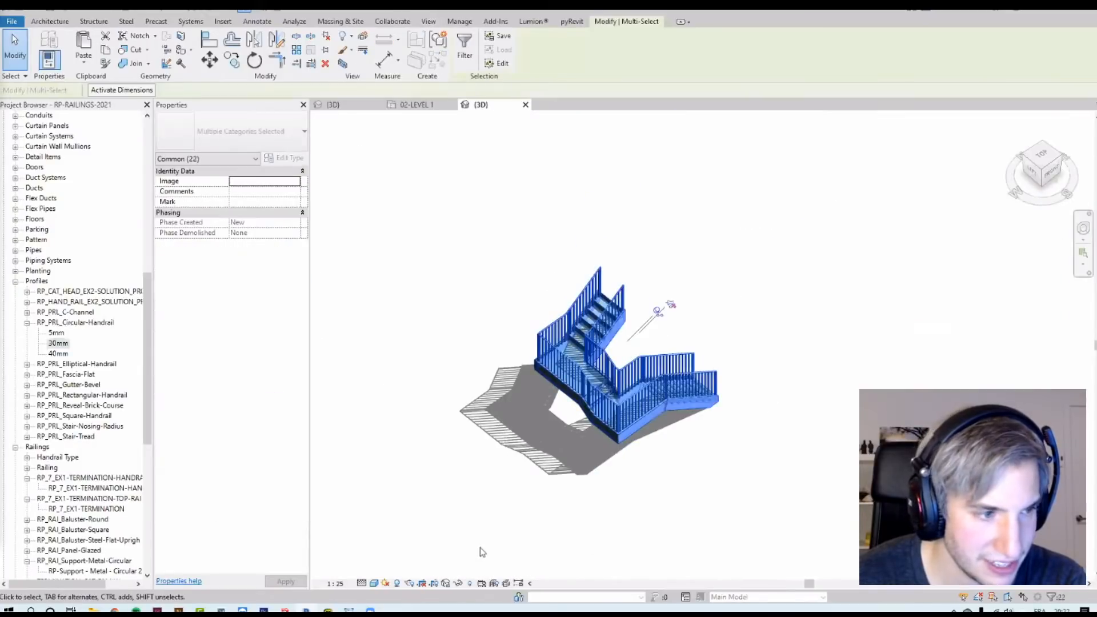
pyautogui.click(498, 494)
pyautogui.click(469, 584)
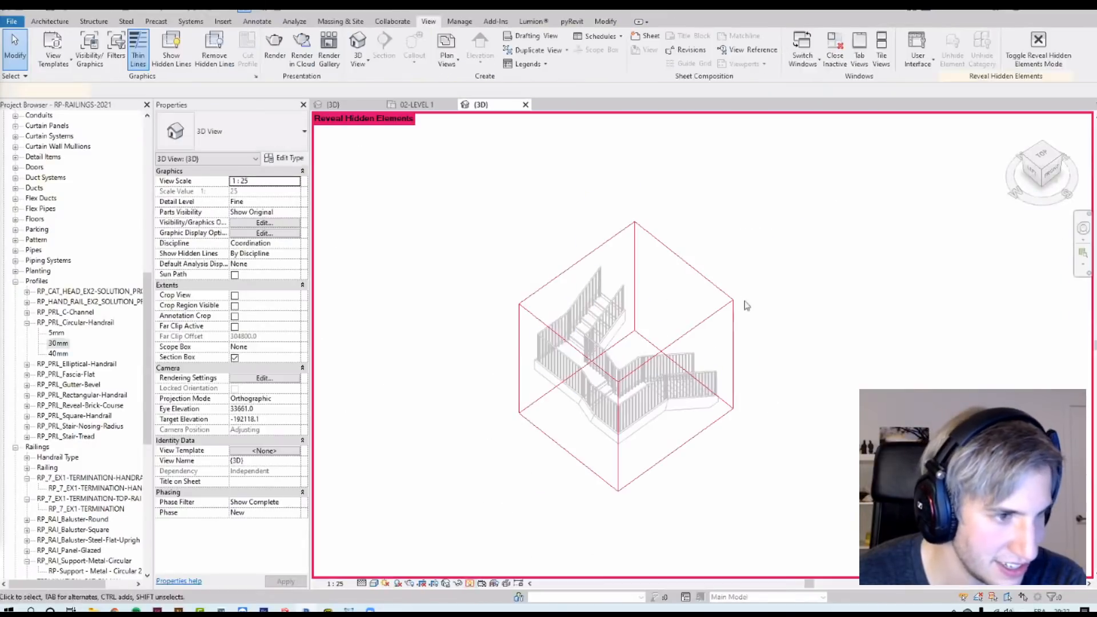
pyautogui.click(709, 298)
pyautogui.moveTo(684, 316); pyautogui.dragTo(916, 193)
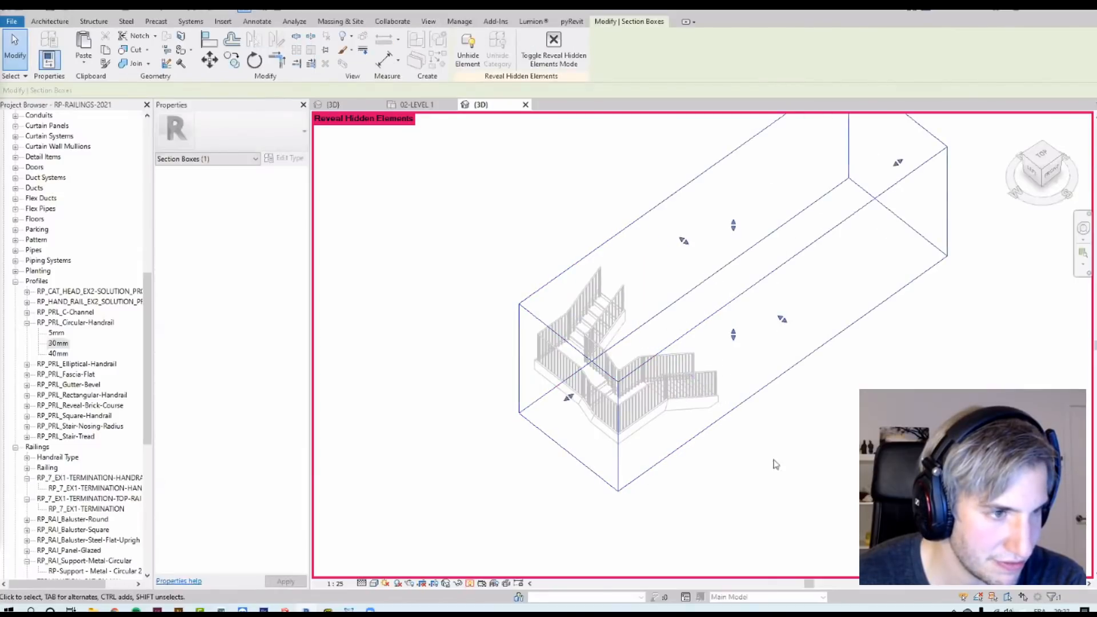
pyautogui.click(761, 454)
pyautogui.click(470, 584)
# Step: Copy the stair with its railings and place the copy beside the original
pyautogui.moveTo(739, 514); pyautogui.dragTo(578, 303)
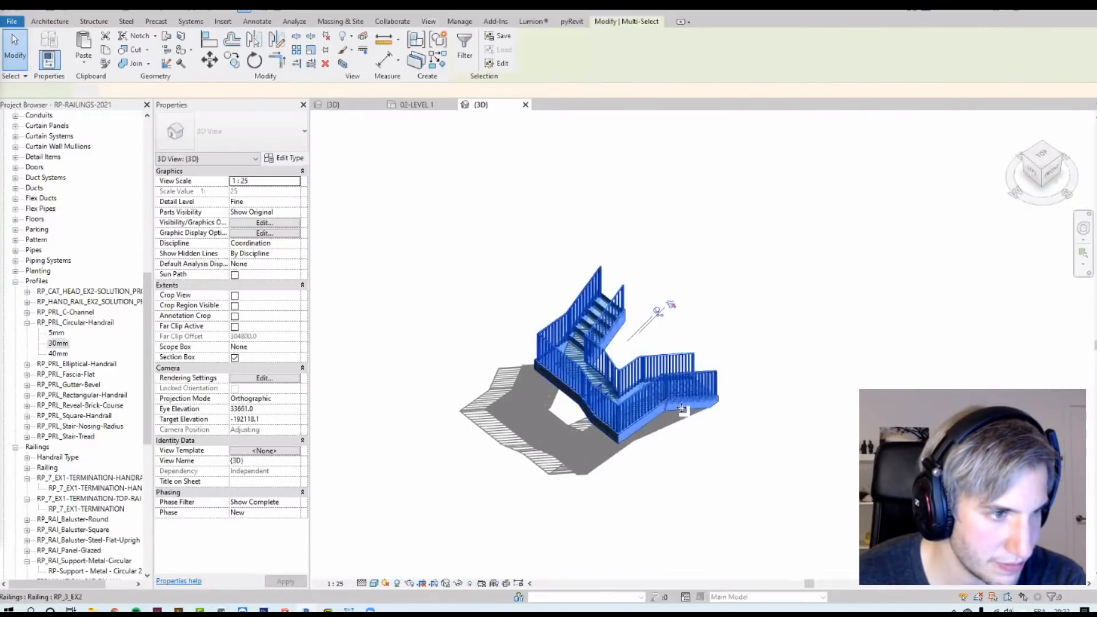
pyautogui.keyDown('ctrl'); pyautogui.moveTo(720, 365); pyautogui.dragTo(757, 335); pyautogui.keyUp('ctrl')
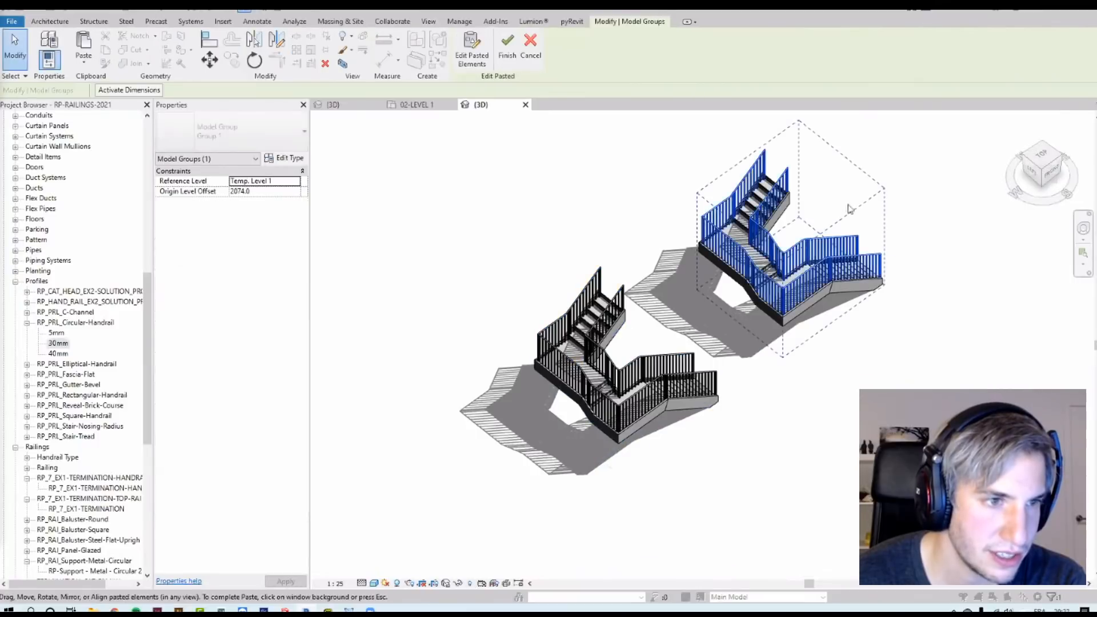
pyautogui.scroll(1, 845, 203)
pyautogui.click(1011, 269)
# Step: Select the copied stair's inner railing and reset it
pyautogui.scroll(1, 816, 246)
pyautogui.click(816, 246)
pyautogui.click(525, 50)
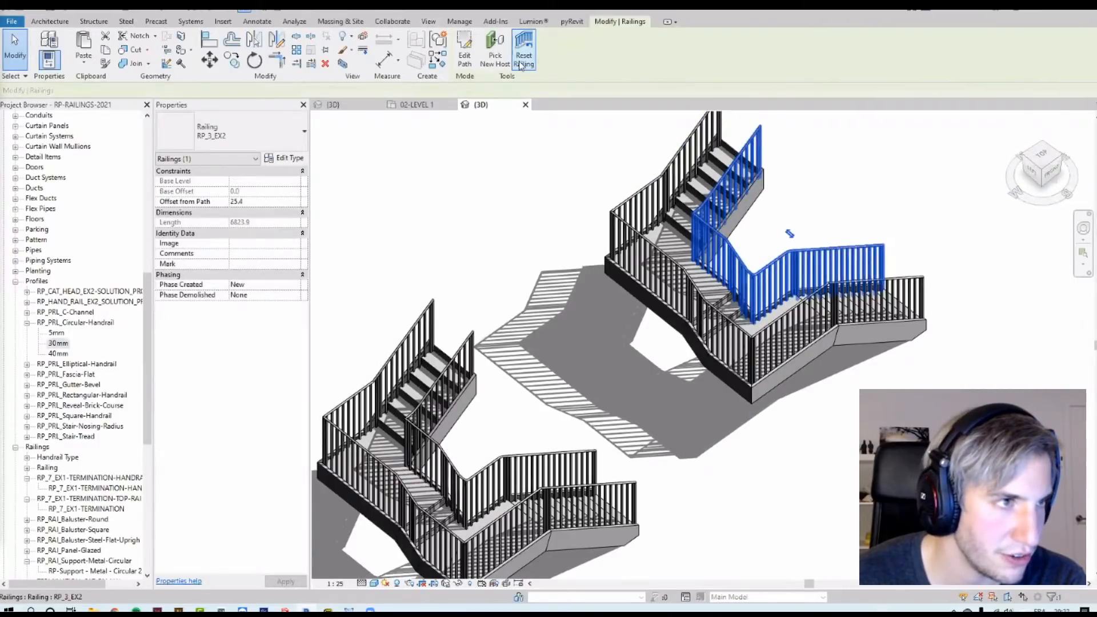
pyautogui.scroll(2, 960, 255)
pyautogui.scroll(2, 681, 155)
pyautogui.moveTo(681, 156); pyautogui.dragTo(706, 296, button='middle')
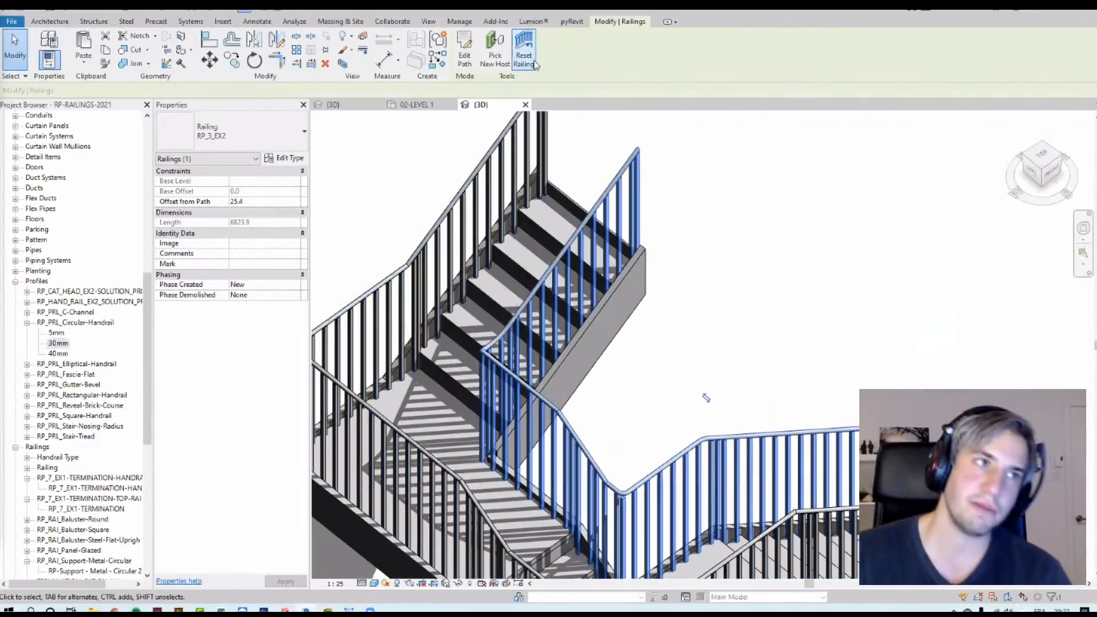
pyautogui.click(535, 65)
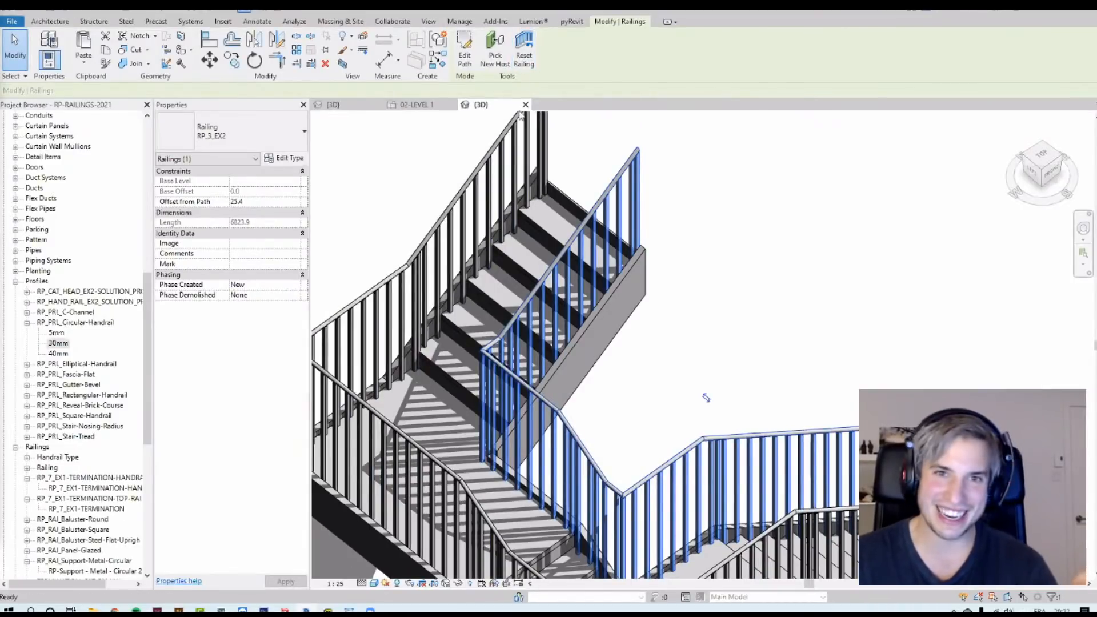
# Step: Edit the copied stair's inner railing path, fillet its landing corner with a 50 mm radius arc, and finish the sketch
pyautogui.moveTo(581, 485); pyautogui.dragTo(598, 437, button='middle')
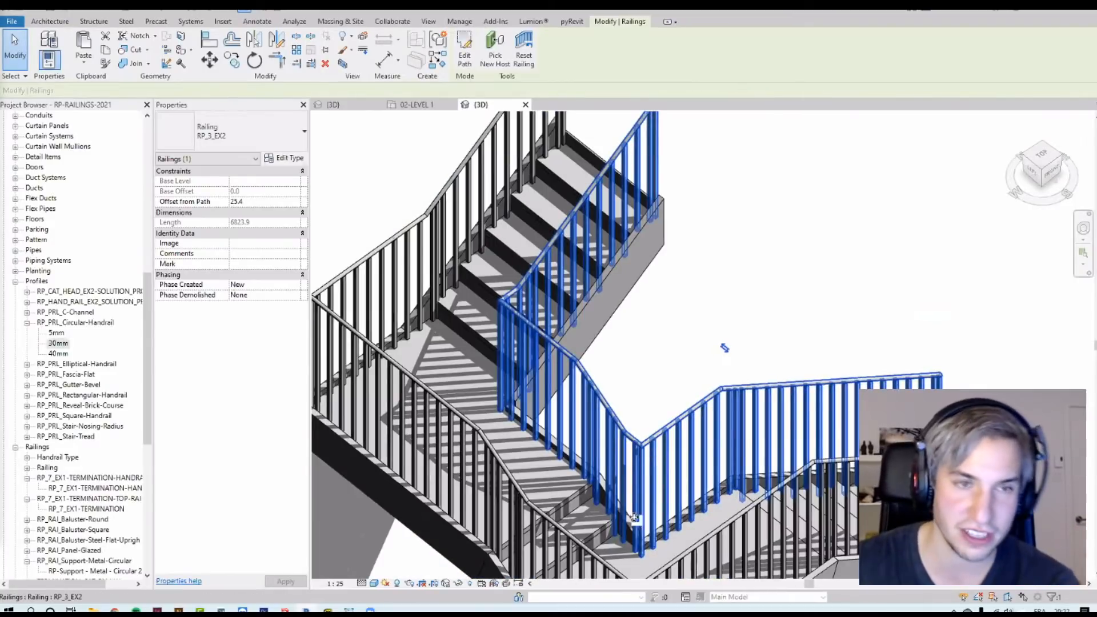
pyautogui.scroll(2, 633, 494)
pyautogui.moveTo(667, 449)
pyautogui.mouseDown(button='middle')
pyautogui.moveTo(679, 243)
pyautogui.moveTo(653, 317)
pyautogui.moveTo(646, 441)
pyautogui.moveTo(659, 374)
pyautogui.mouseUp(button='middle')
pyautogui.press('e')
pyautogui.press('e')
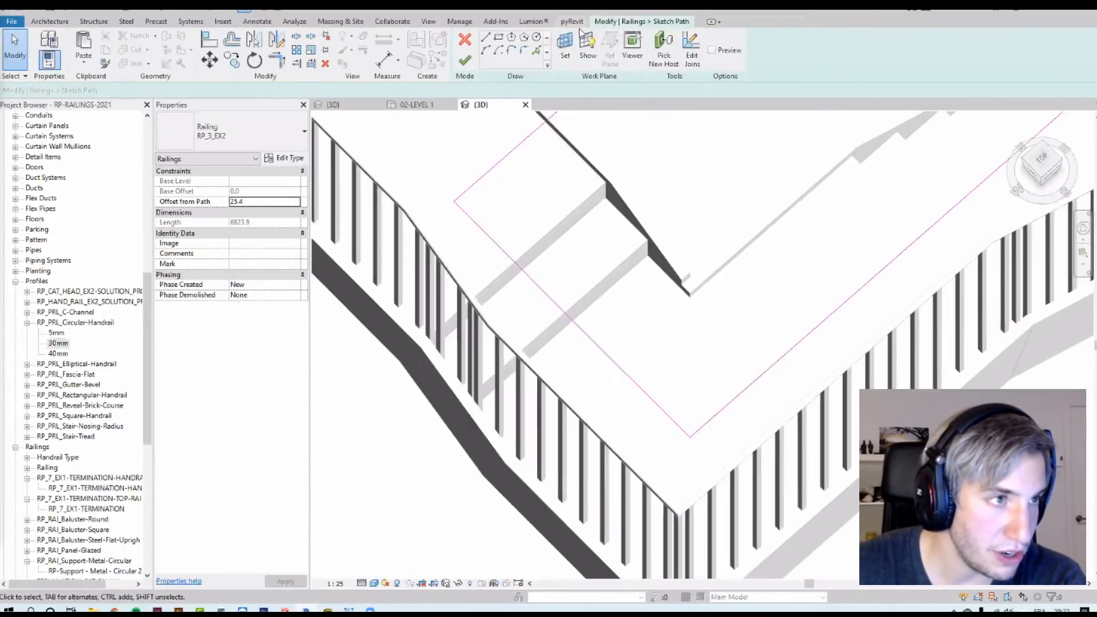
pyautogui.click(523, 50)
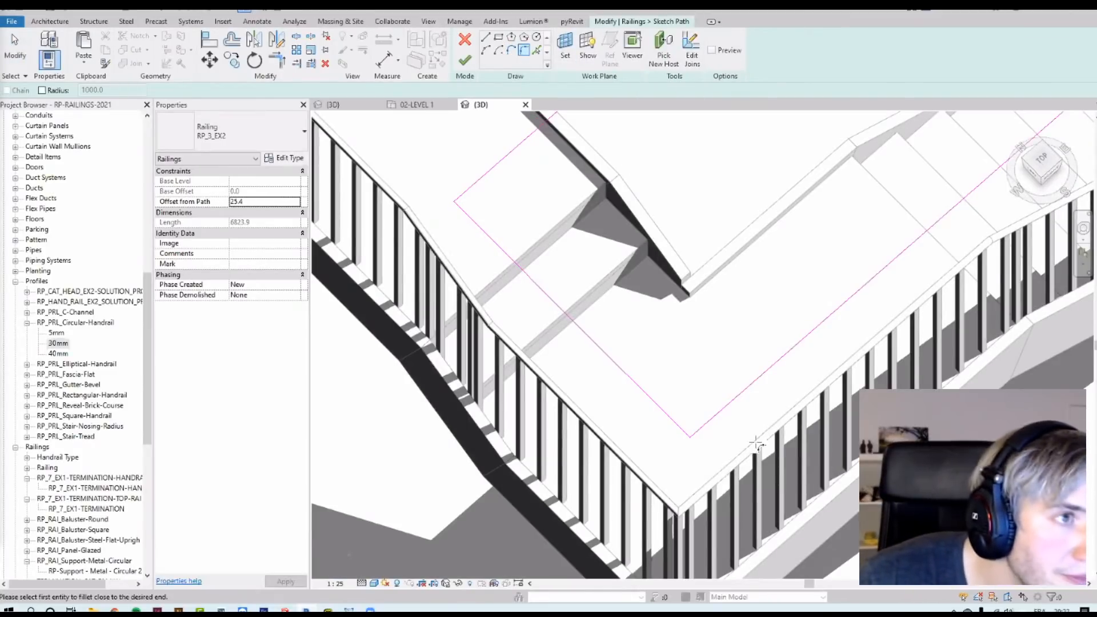
pyautogui.scroll(2, 757, 444)
pyautogui.doubleClick(125, 92)
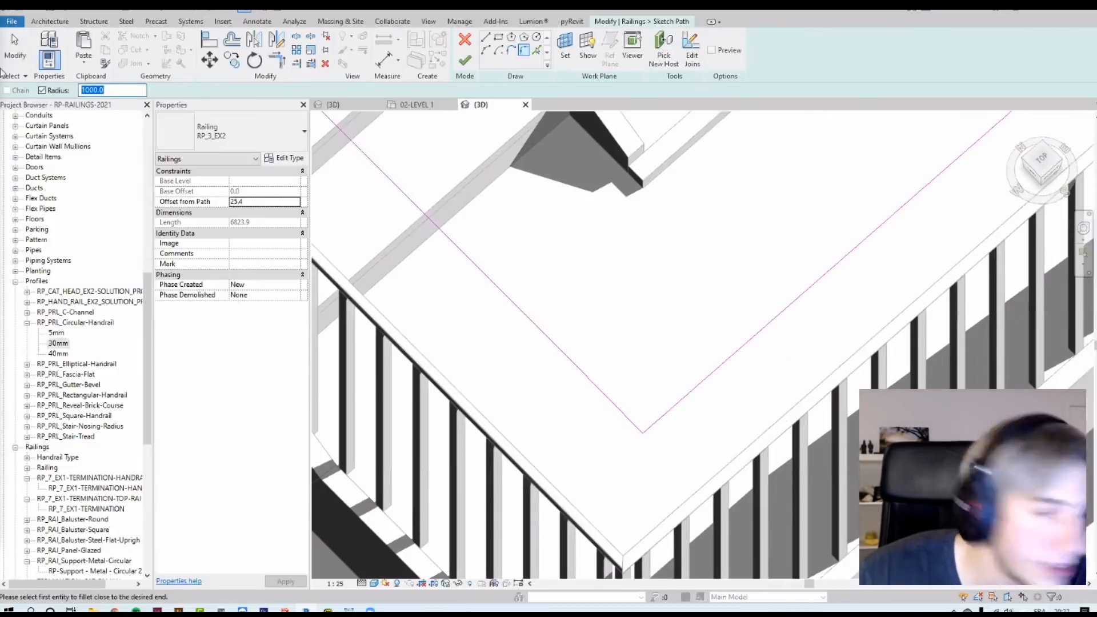
pyautogui.click(657, 425)
pyautogui.click(635, 422)
pyautogui.scroll(-4, 683, 383)
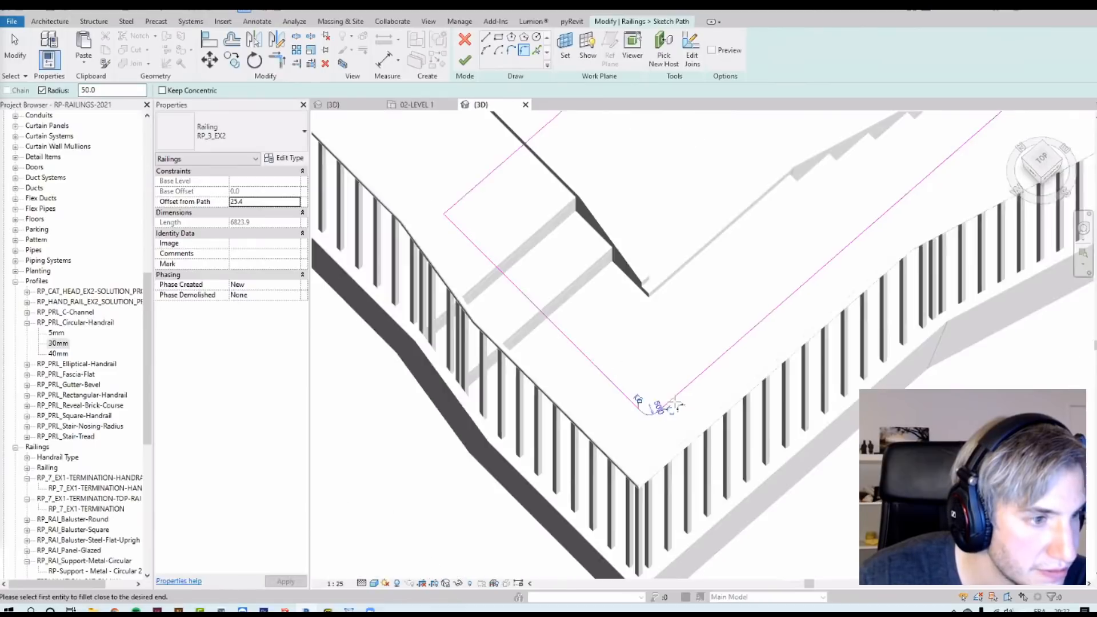
pyautogui.press('Escape')
pyautogui.scroll(3, 680, 388)
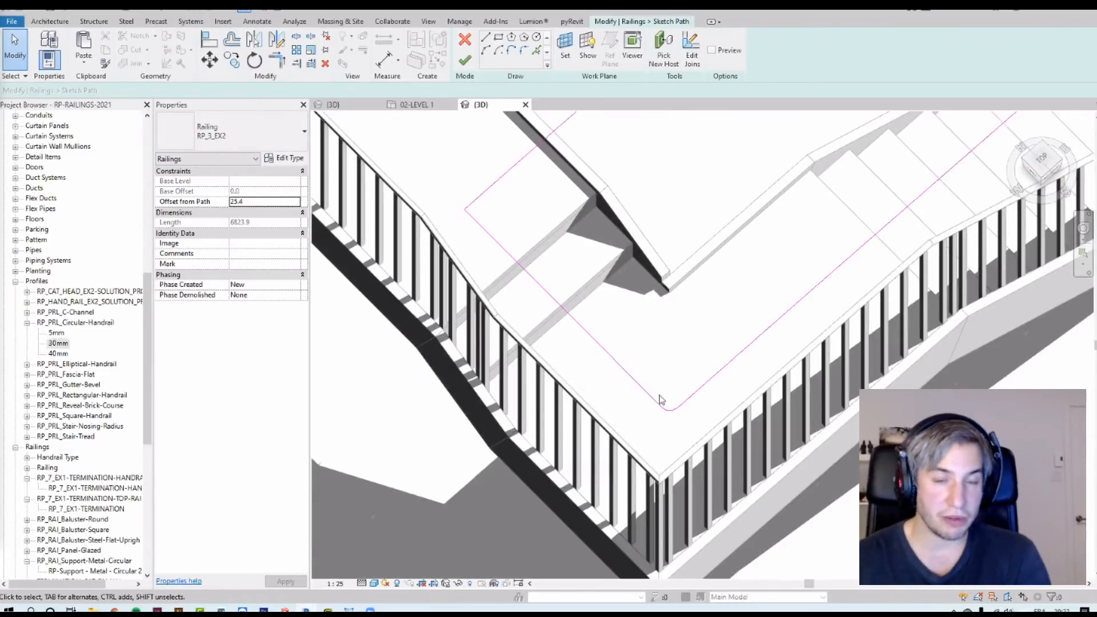
pyautogui.click(465, 64)
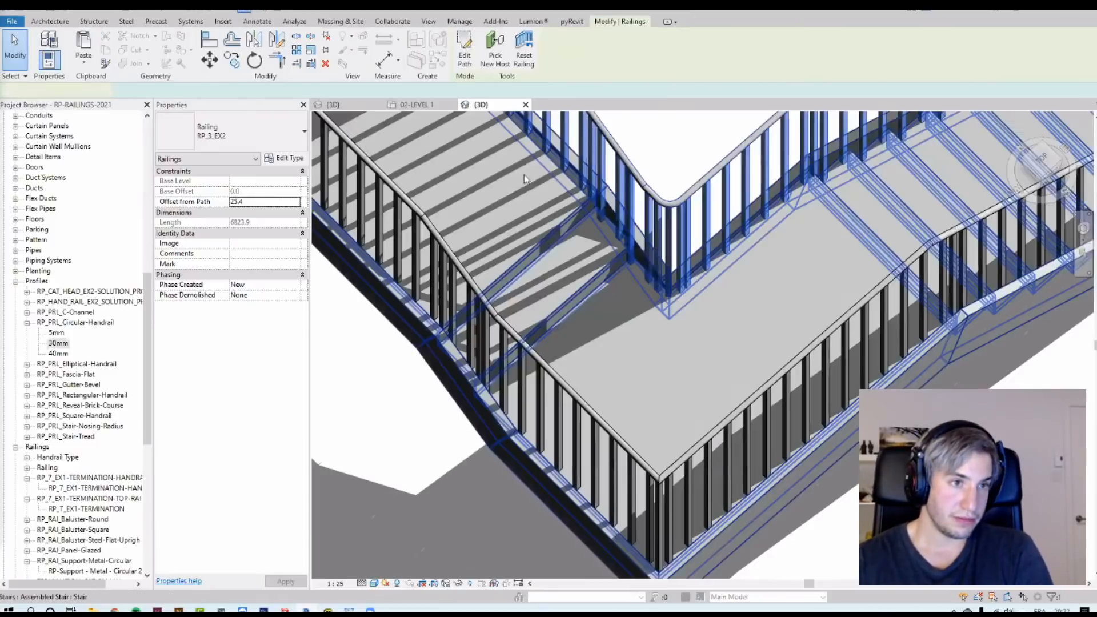
# Step: Inspect the new rounded top rail corner at the landing from close up
pyautogui.scroll(3, 681, 177)
pyautogui.press('Escape')
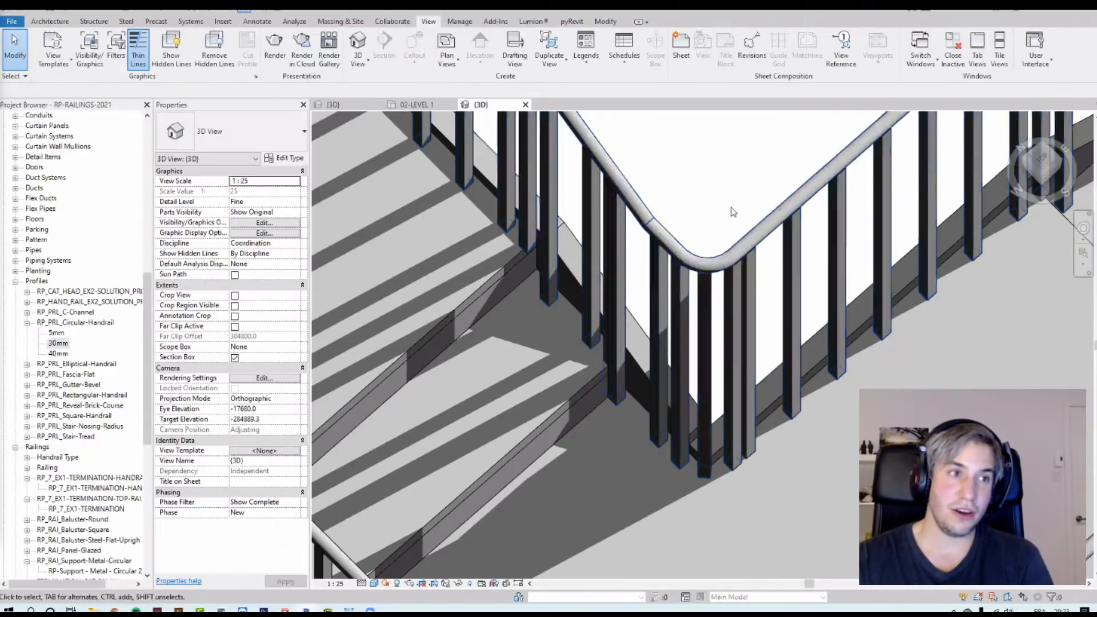
pyautogui.scroll(1, 731, 216)
pyautogui.moveTo(731, 216); pyautogui.dragTo(714, 284, button='middle')
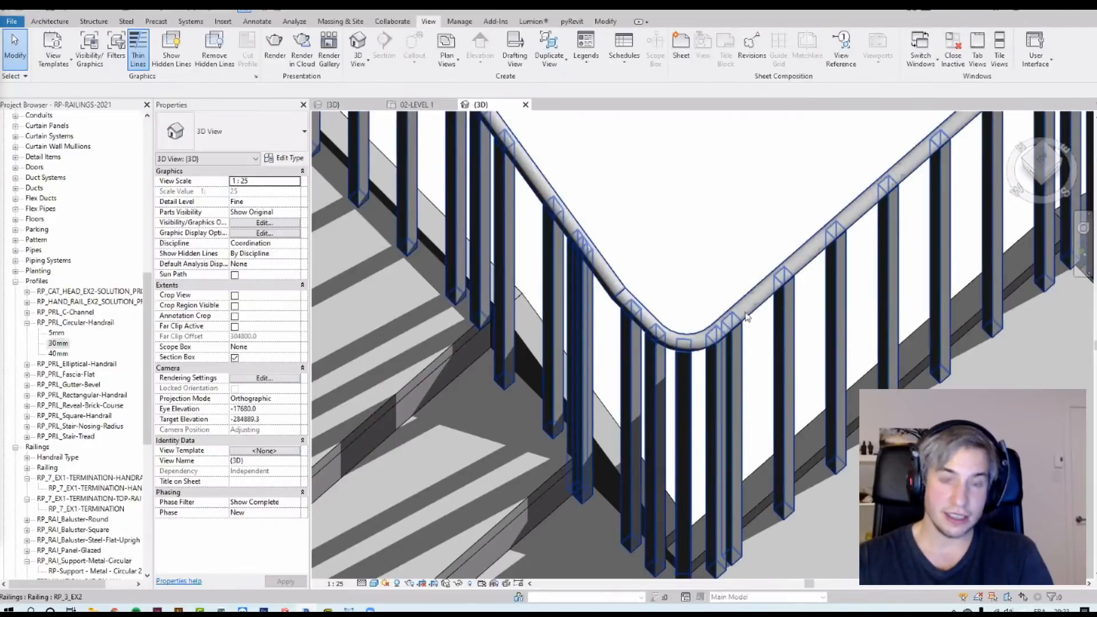
pyautogui.scroll(-2, 708, 183)
pyautogui.scroll(2, 709, 197)
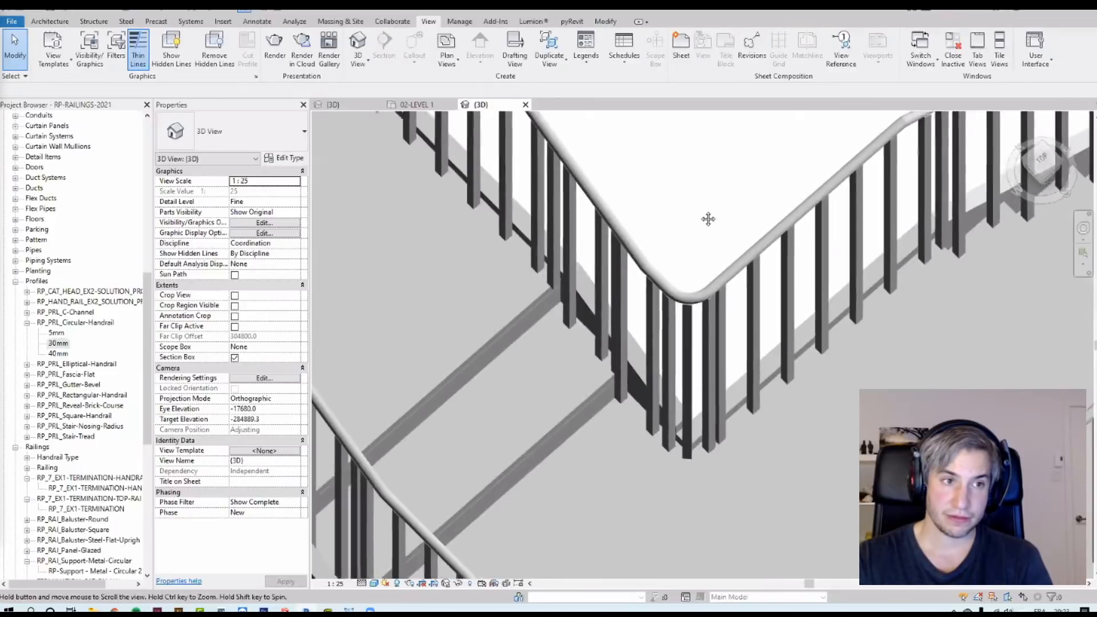
pyautogui.scroll(1, 788, 335)
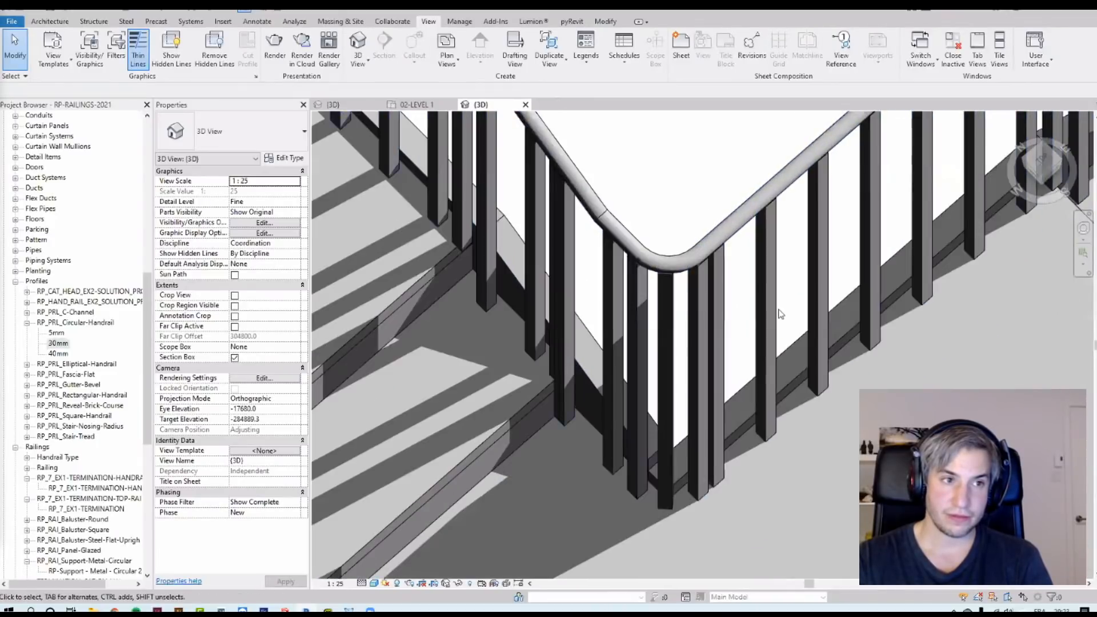
# Step: Open the railing type's baluster placement and set the main pattern justification to Center
pyautogui.click(726, 300)
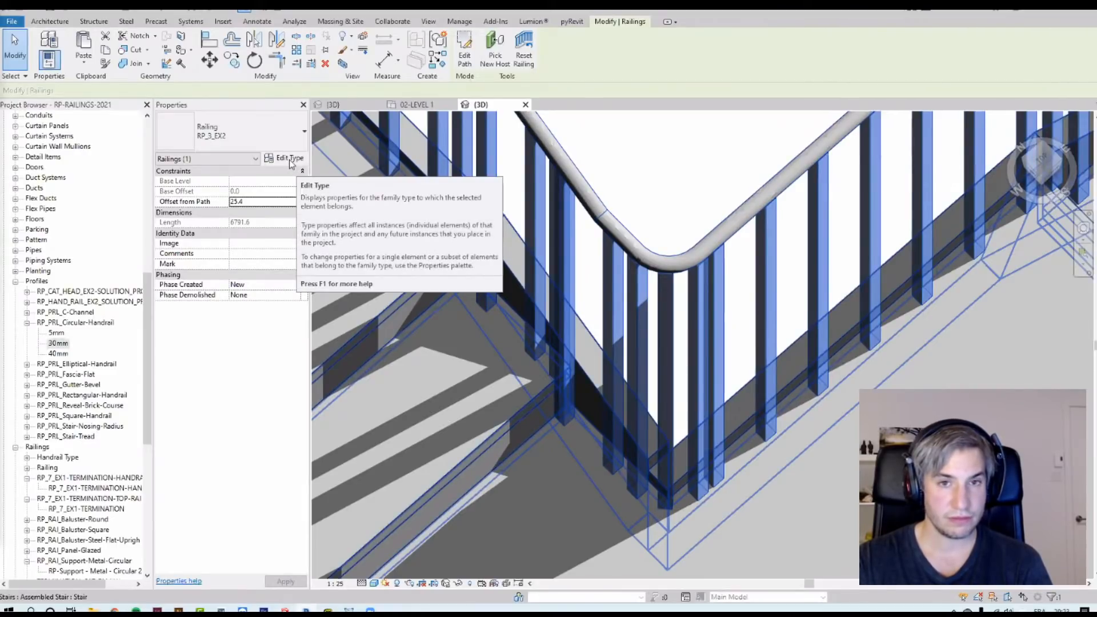
pyautogui.click(287, 158)
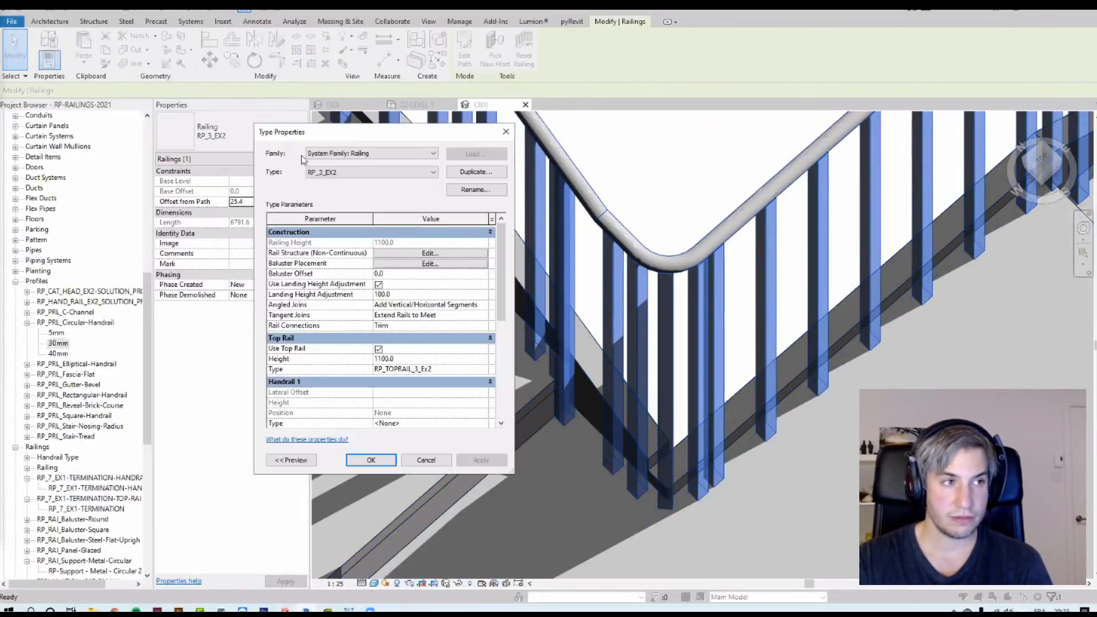
pyautogui.click(398, 264)
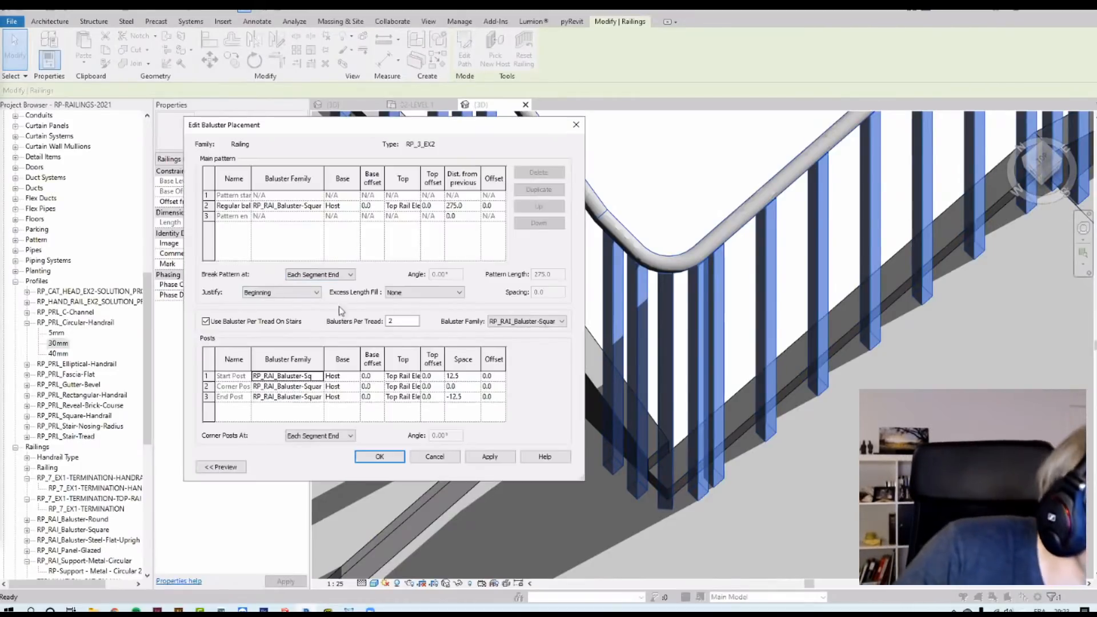
pyautogui.click(282, 294)
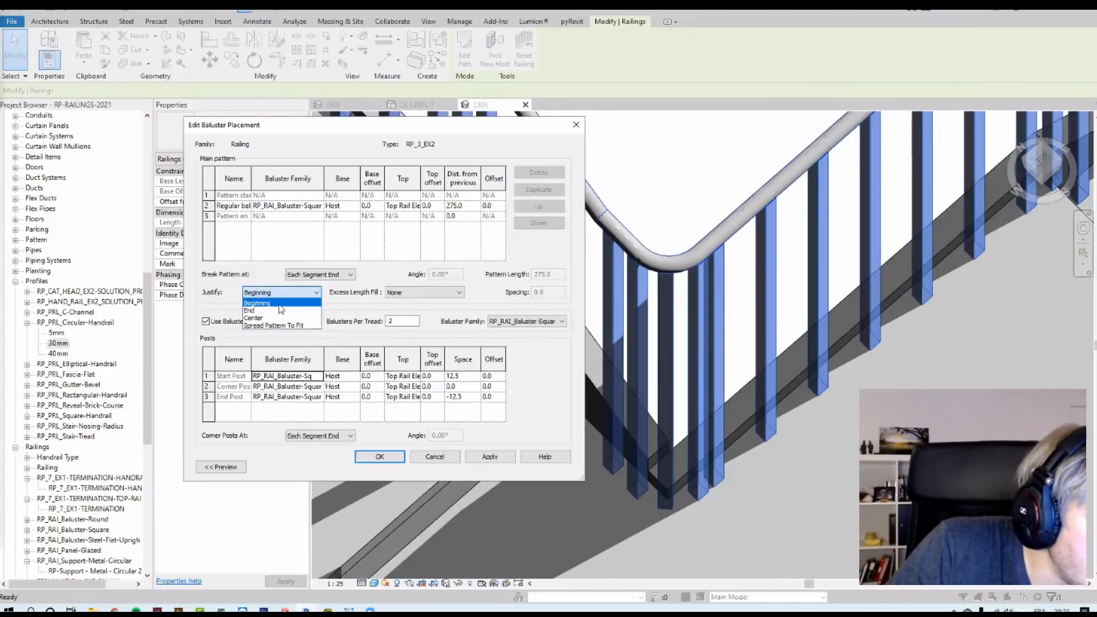
pyautogui.click(287, 318)
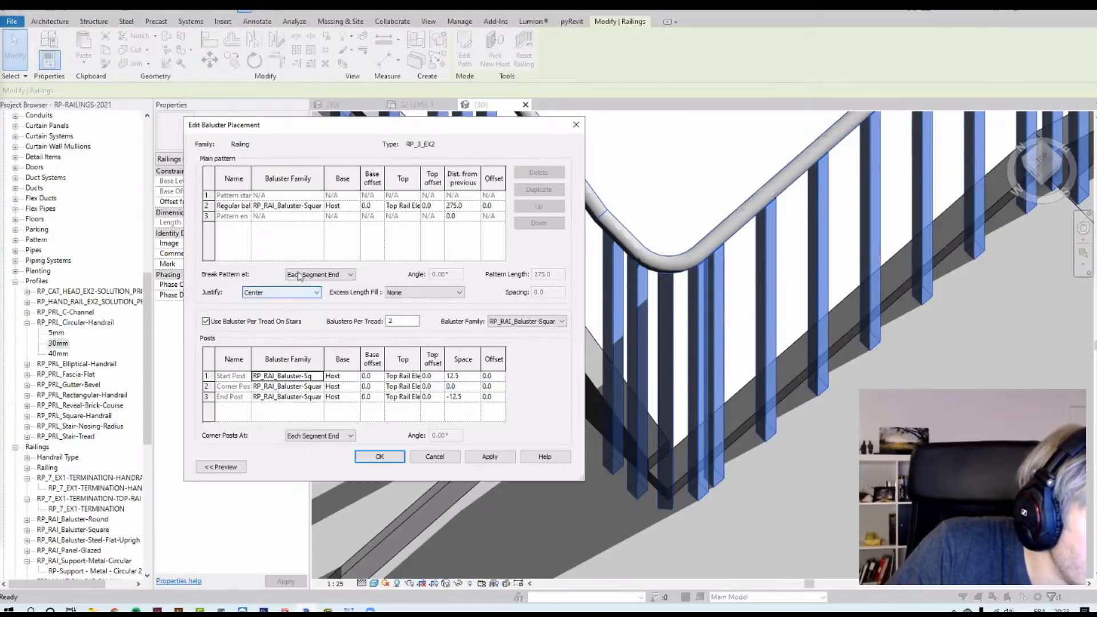
# Step: Set the start, corner and end posts' baluster family to None
pyautogui.click(318, 377)
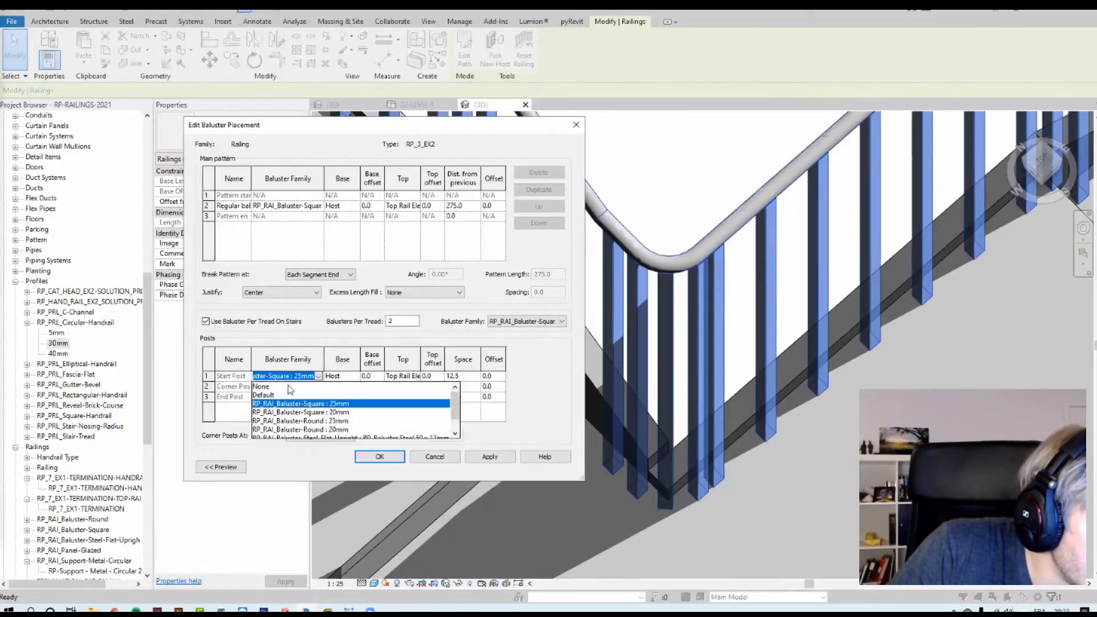
pyautogui.click(284, 387)
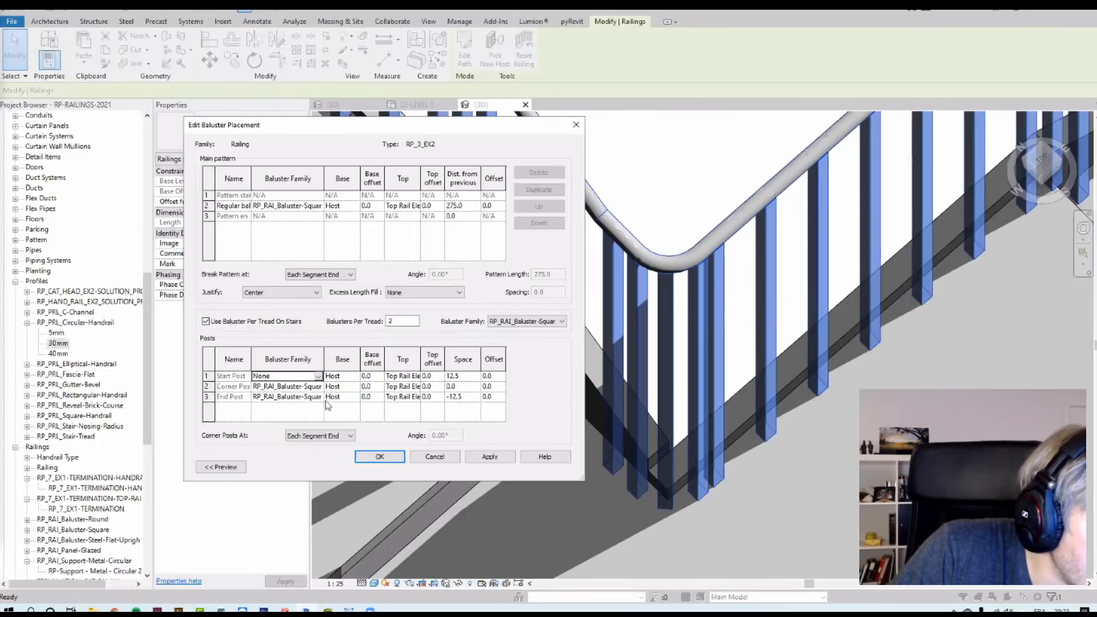
pyautogui.click(319, 397)
pyautogui.click(275, 407)
pyautogui.click(319, 387)
pyautogui.click(275, 397)
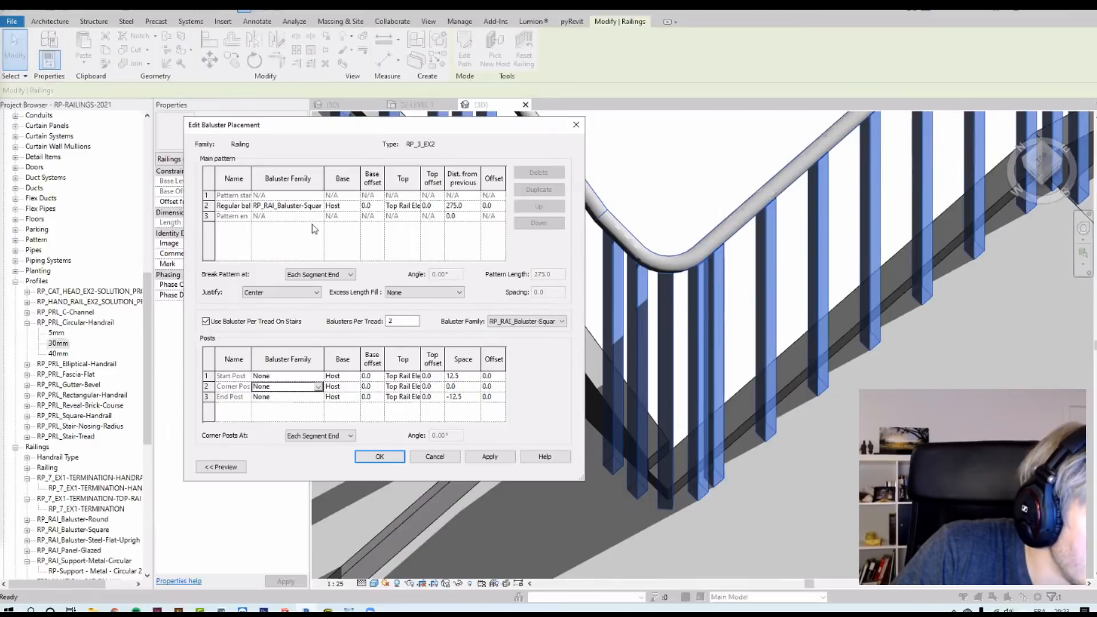
# Step: Set the pattern to break Never and confirm both the baluster placement and type properties dialogs
pyautogui.click(320, 275)
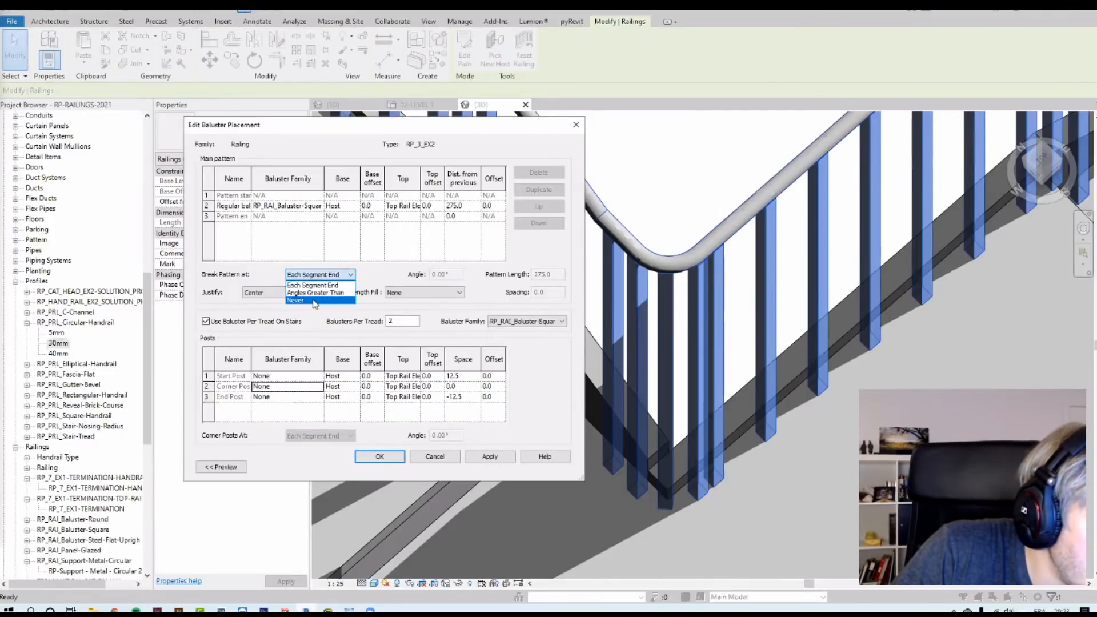
pyautogui.click(313, 284)
pyautogui.click(308, 276)
pyautogui.click(311, 300)
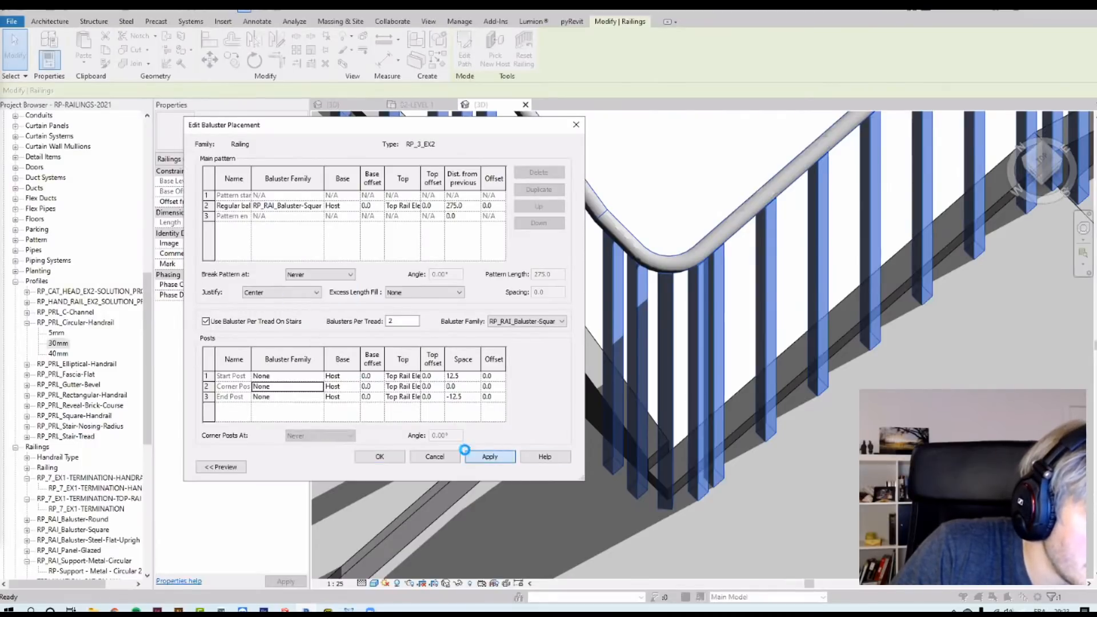
pyautogui.click(376, 455)
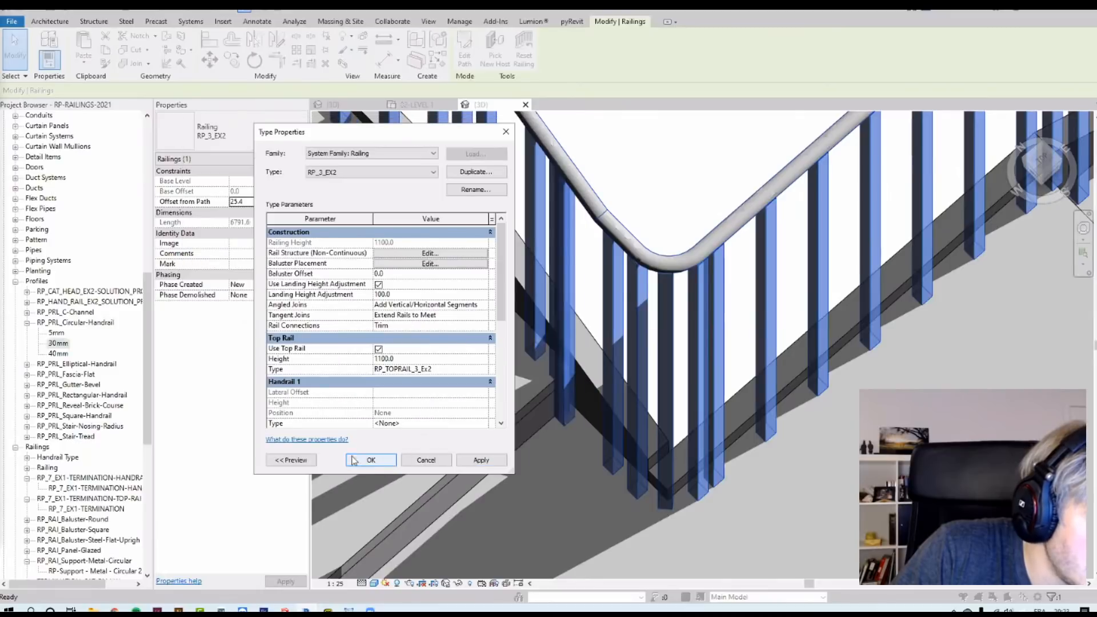
pyautogui.click(379, 457)
# Step: Inspect the baluster spacing along the rounded landing corner and the upper flight
pyautogui.click(641, 153)
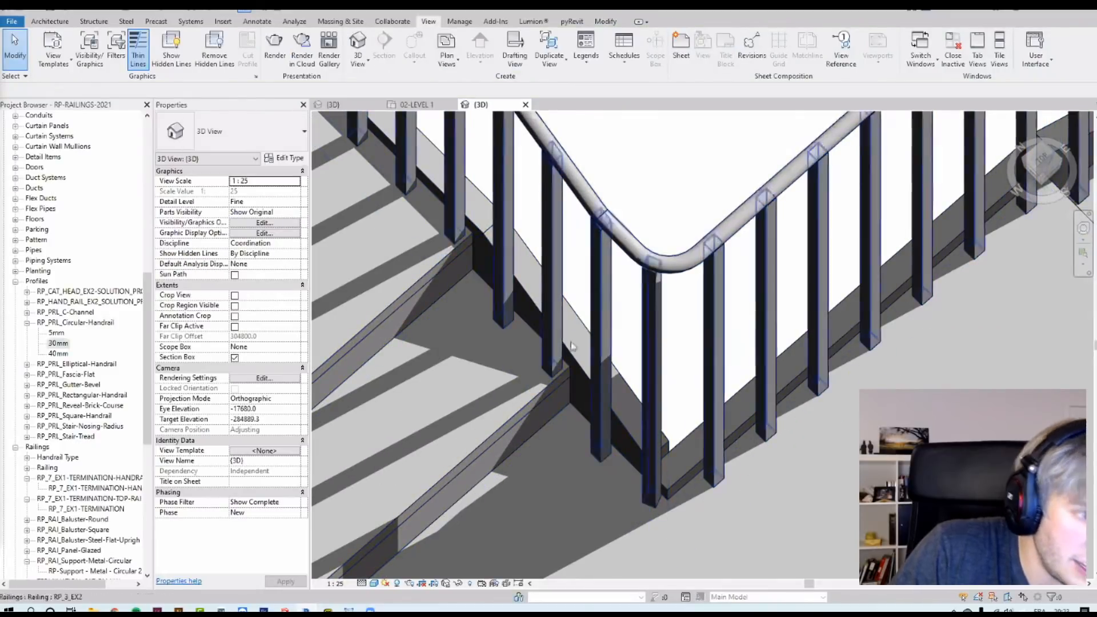
pyautogui.scroll(-3, 575, 380)
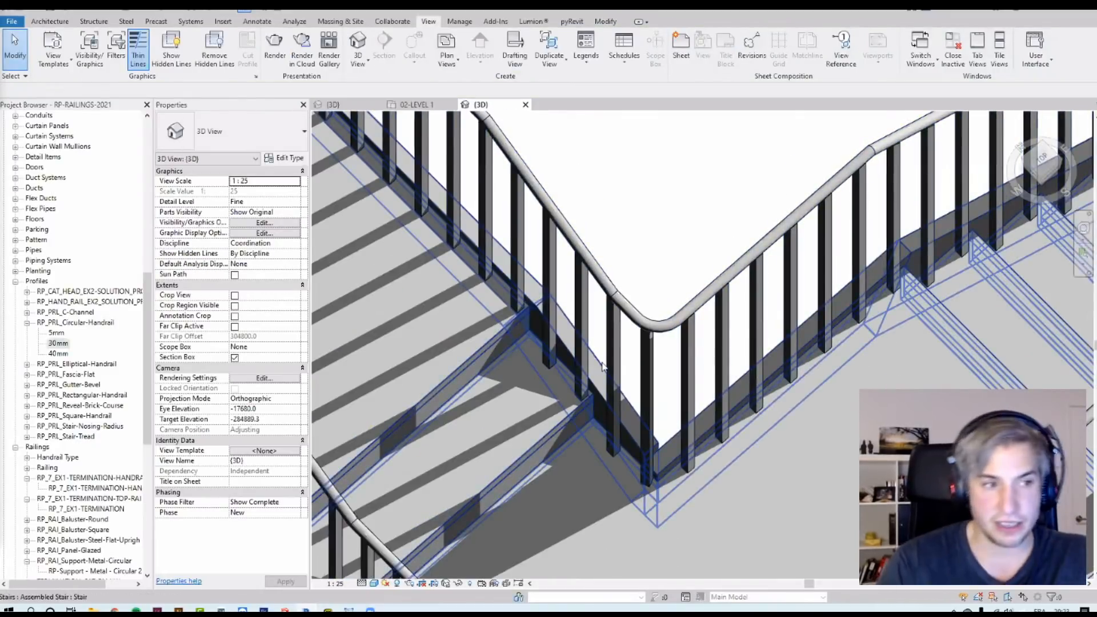
pyautogui.scroll(2, 617, 440)
pyautogui.scroll(3, 677, 348)
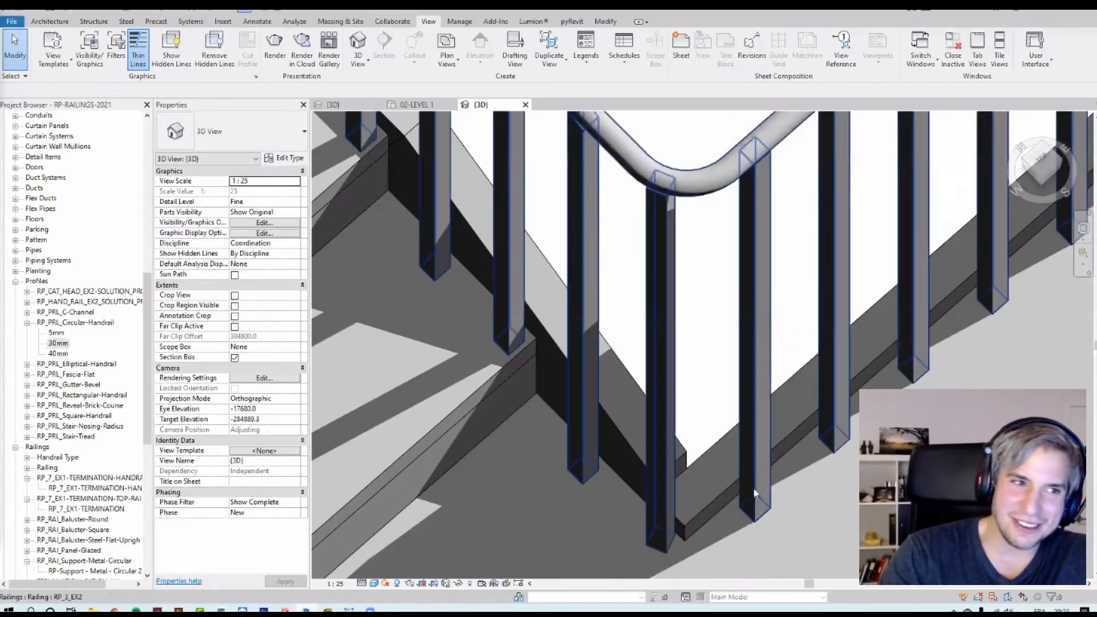
pyautogui.scroll(4, 707, 474)
pyautogui.scroll(-5, 708, 474)
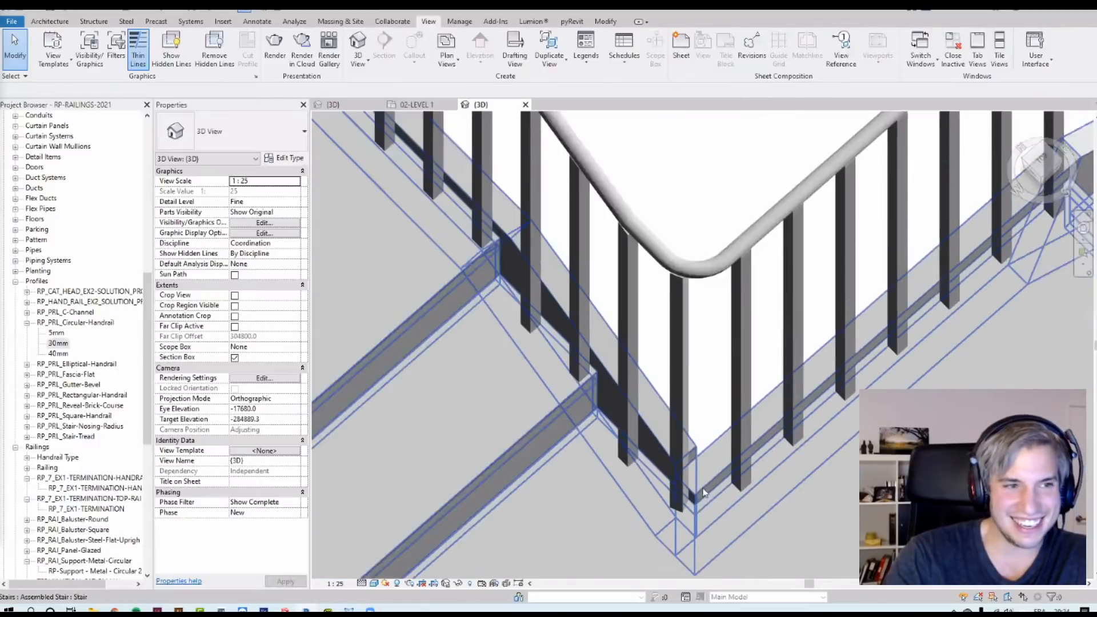
pyautogui.scroll(-2, 723, 234)
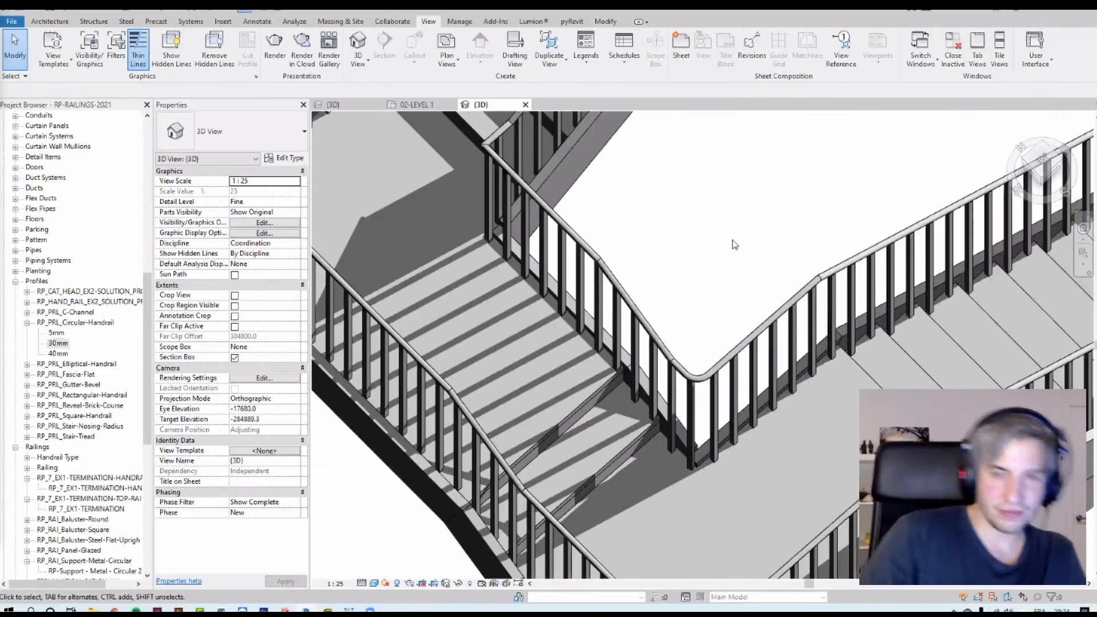
pyautogui.scroll(3, 694, 414)
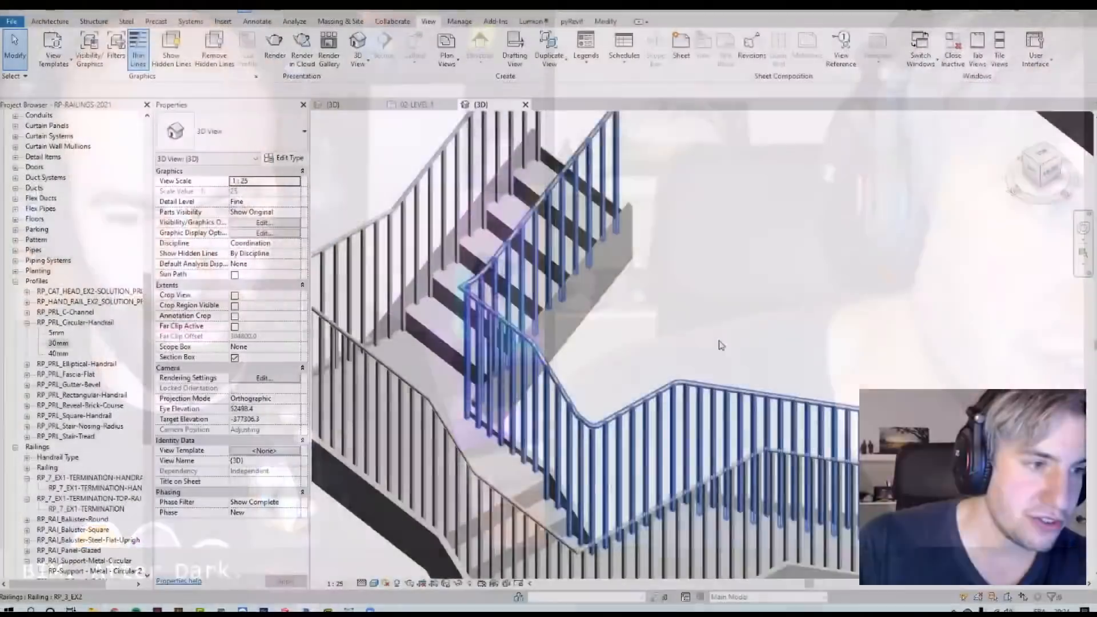
pyautogui.scroll(5, 720, 345)
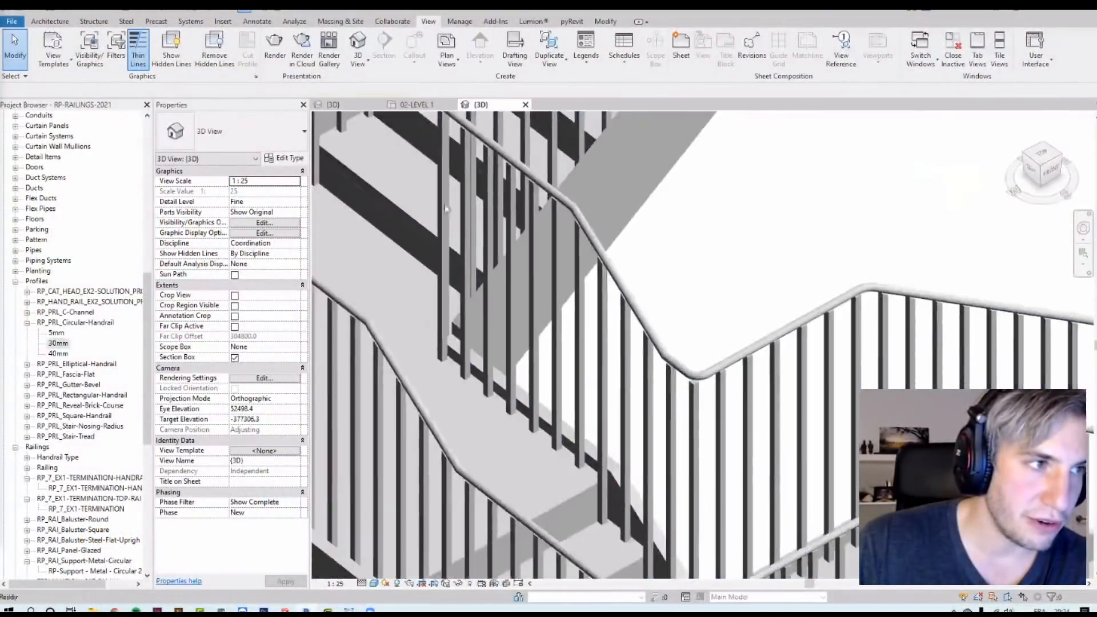
pyautogui.scroll(-3, 750, 500)
pyautogui.scroll(4, 632, 247)
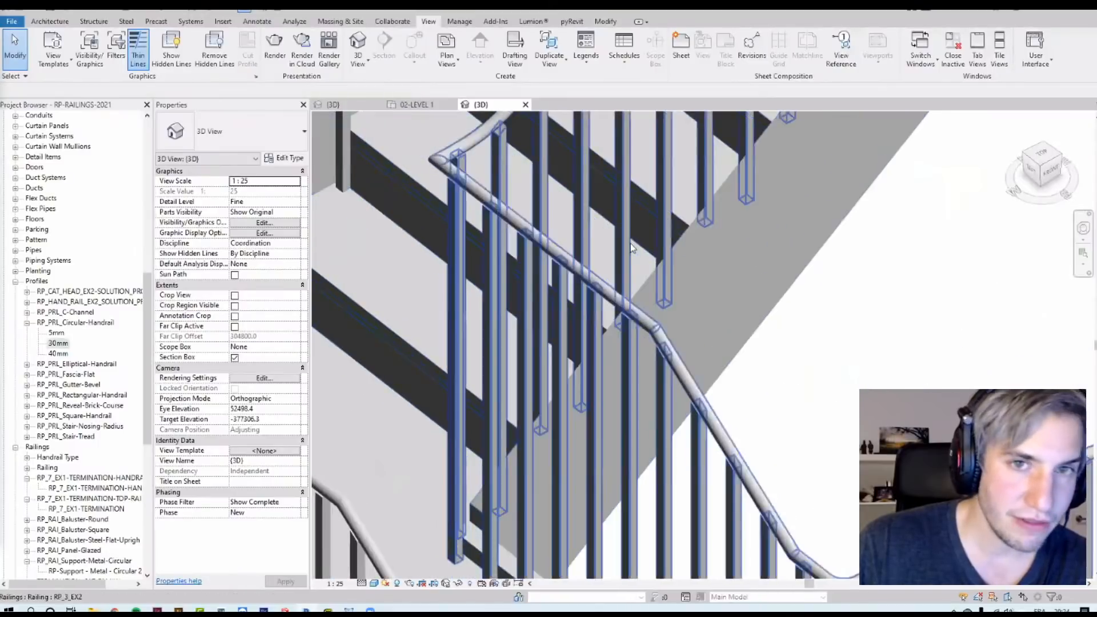
pyautogui.moveTo(896, 526); pyautogui.dragTo(734, 226, button='middle')
pyautogui.scroll(2, 733, 223)
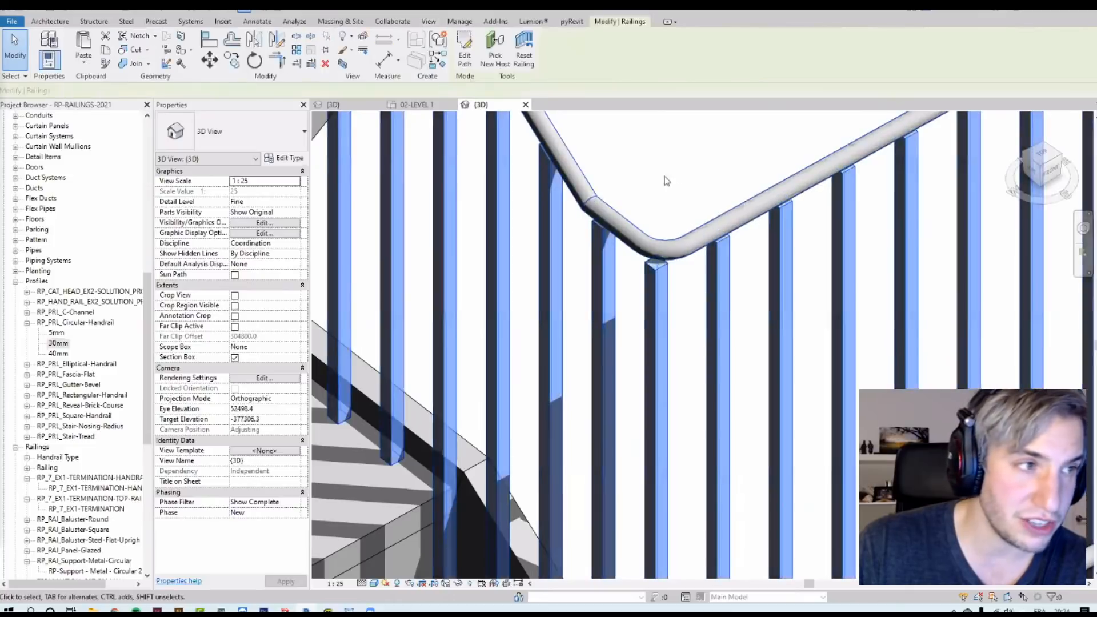
# Step: Switch to the Ancestral-Railing project's 3D view, dismiss the save reminder, and select its stair railing
pyautogui.click(345, 106)
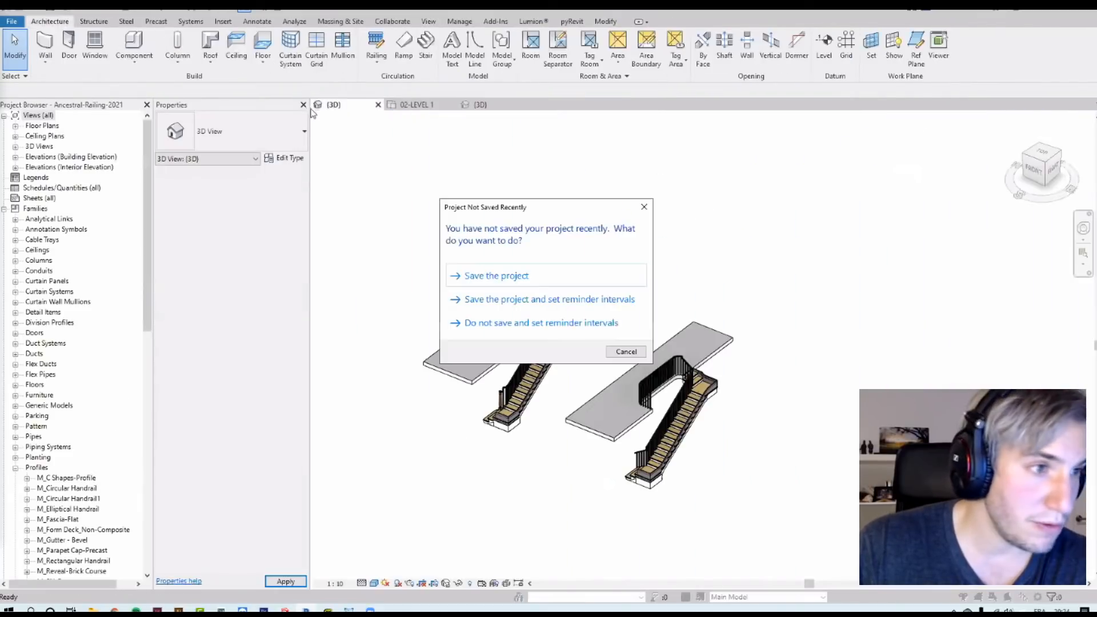
pyautogui.click(627, 352)
pyautogui.keyDown('shift'); pyautogui.moveTo(507, 503); pyautogui.dragTo(620, 296, button='middle'); pyautogui.keyUp('shift')
pyautogui.scroll(5, 477, 496)
pyautogui.scroll(7, 523, 470)
pyautogui.moveTo(665, 208); pyautogui.dragTo(615, 401, button='middle')
pyautogui.click(607, 366)
# Step: Zoom in to the stair's bottom newel and select a baluster beside it
pyautogui.scroll(-5, 614, 401)
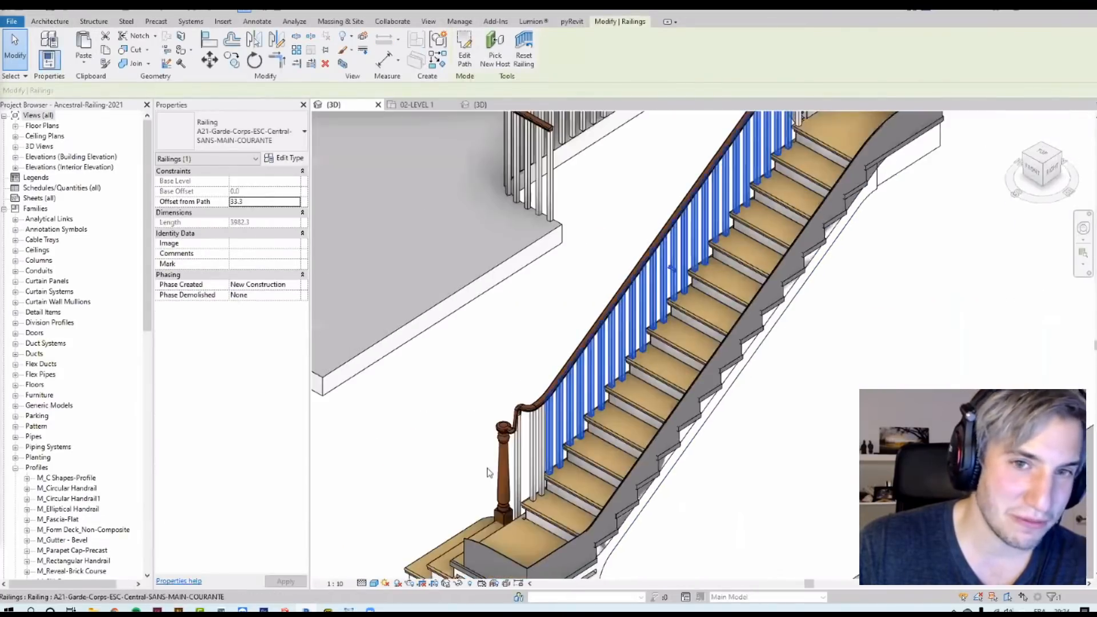
pyautogui.scroll(-4, 657, 420)
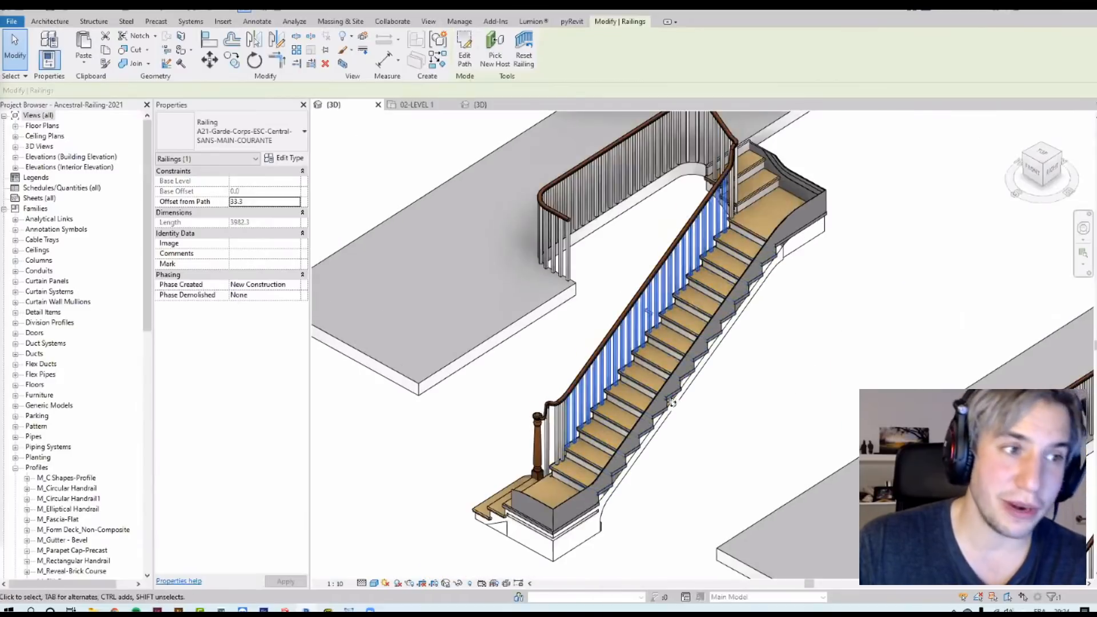
pyautogui.scroll(7, 660, 406)
pyautogui.scroll(1, 659, 407)
pyautogui.click(657, 406)
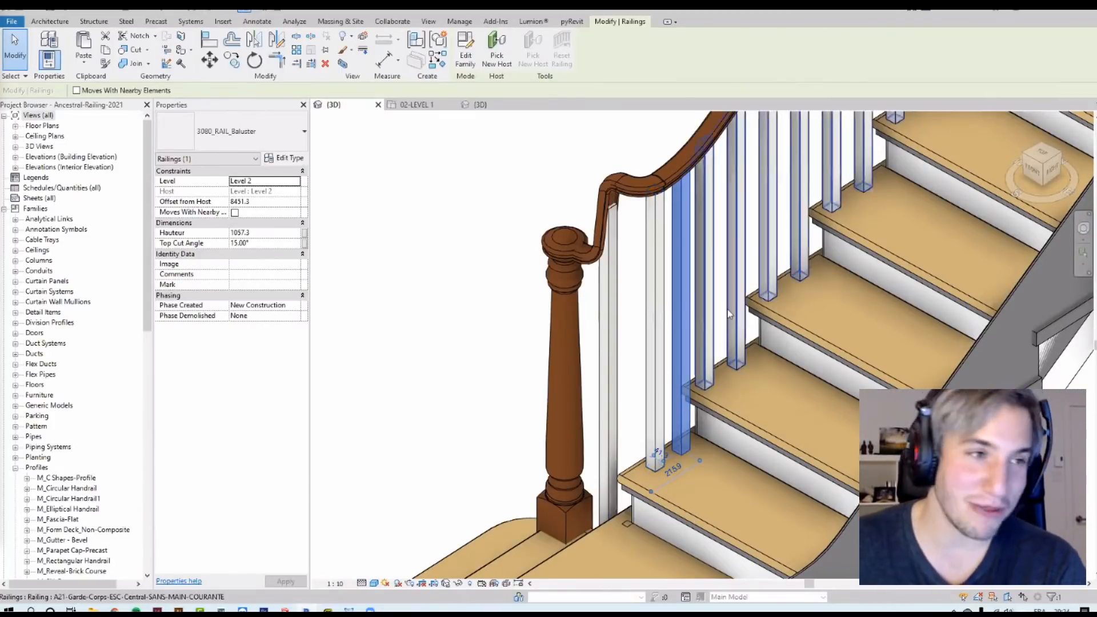
# Step: Set the top cut angle of the baluster next to the bottom newel to 25°
pyautogui.click(650, 279)
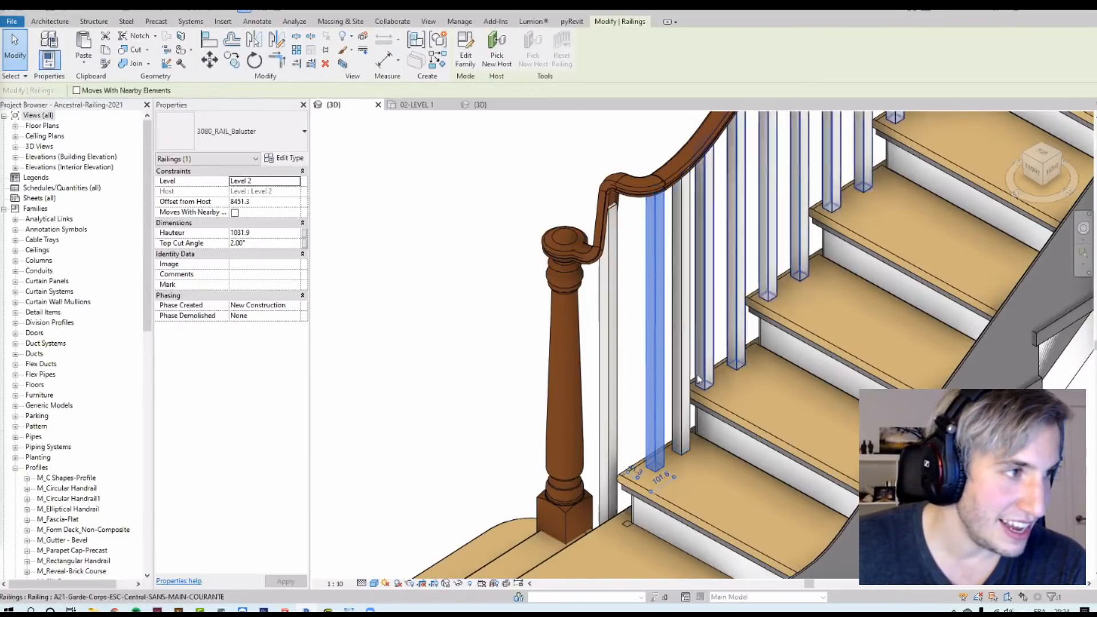
pyautogui.keyDown('shift'); pyautogui.moveTo(668, 373); pyautogui.dragTo(348, 224, button='middle'); pyautogui.keyUp('shift')
pyautogui.scroll(4, 689, 152)
pyautogui.click(680, 142)
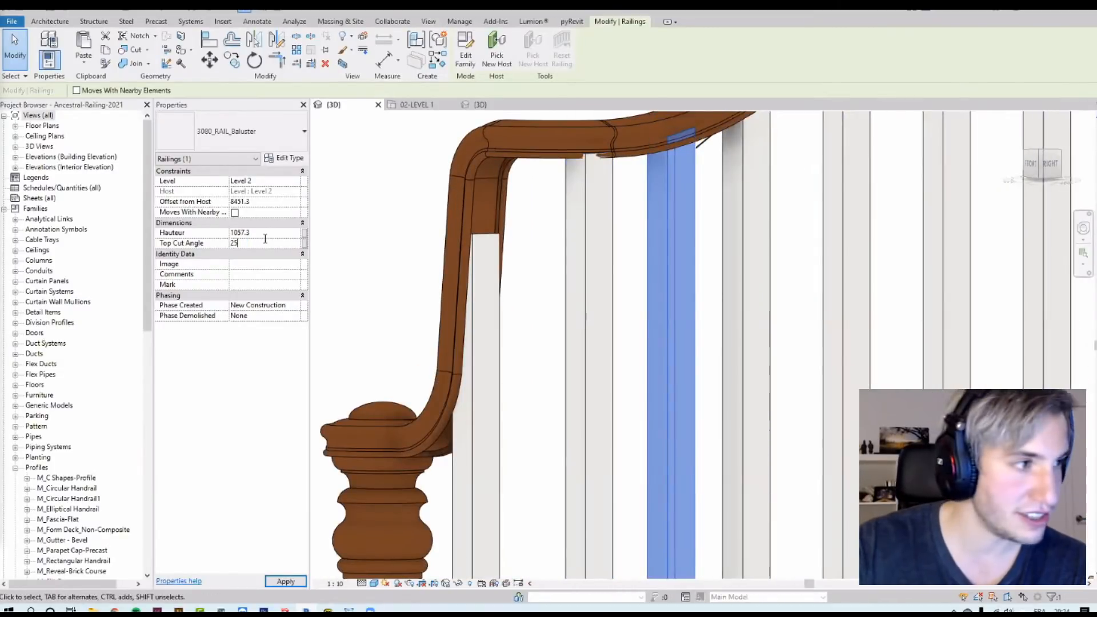
pyautogui.scroll(2, 682, 143)
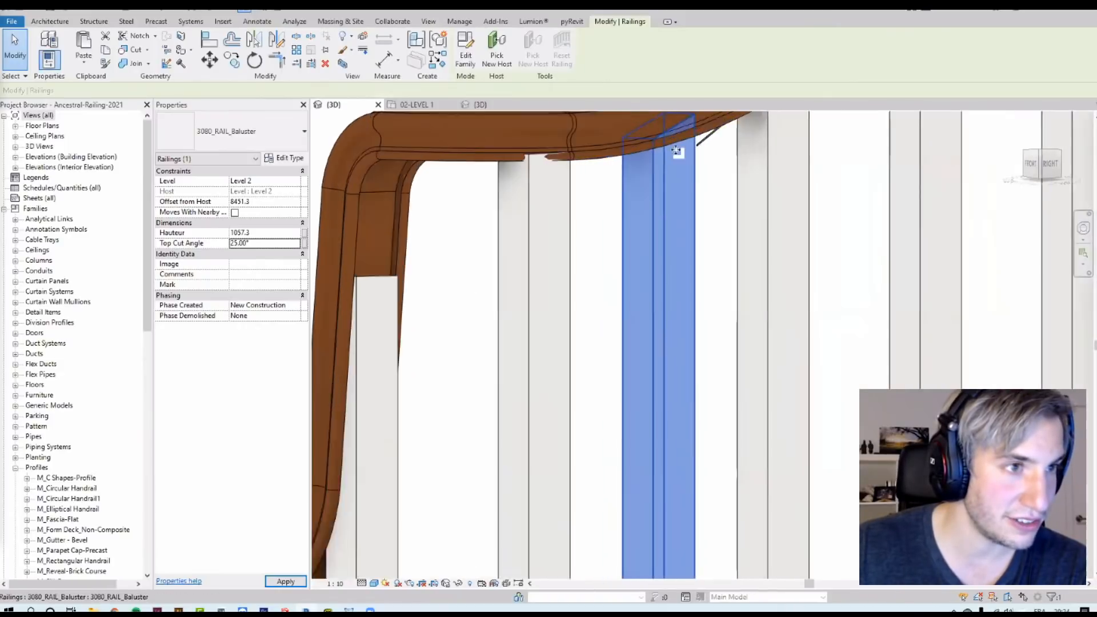
pyautogui.scroll(-3, 676, 319)
pyautogui.keyDown('shift'); pyautogui.moveTo(676, 318); pyautogui.dragTo(690, 404, button='middle'); pyautogui.keyUp('shift')
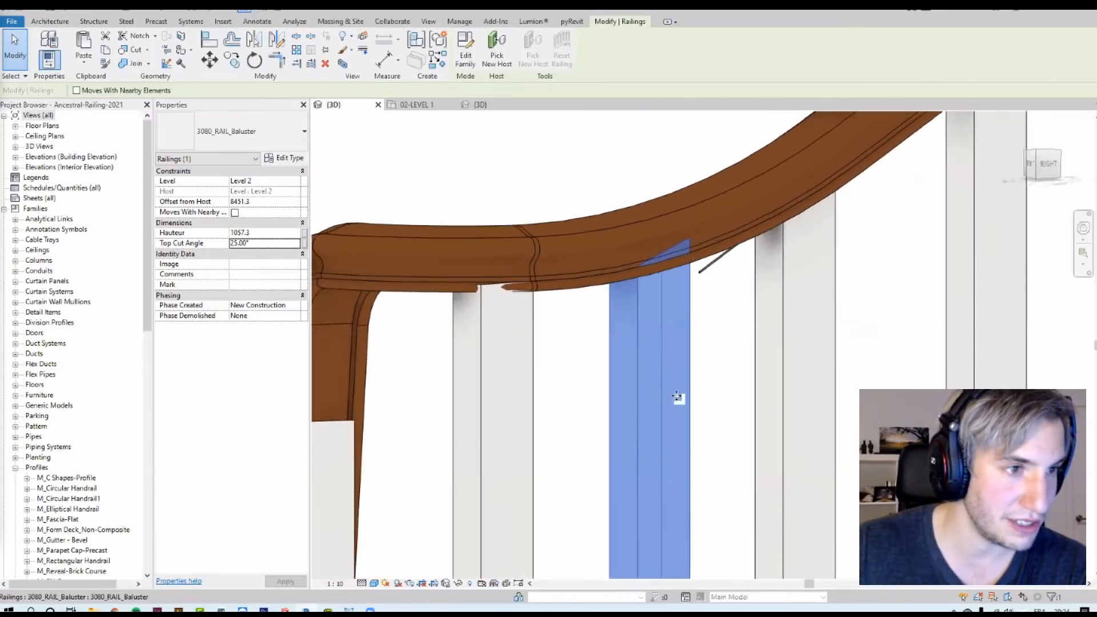
pyautogui.scroll(-6, 581, 249)
pyautogui.click(549, 261)
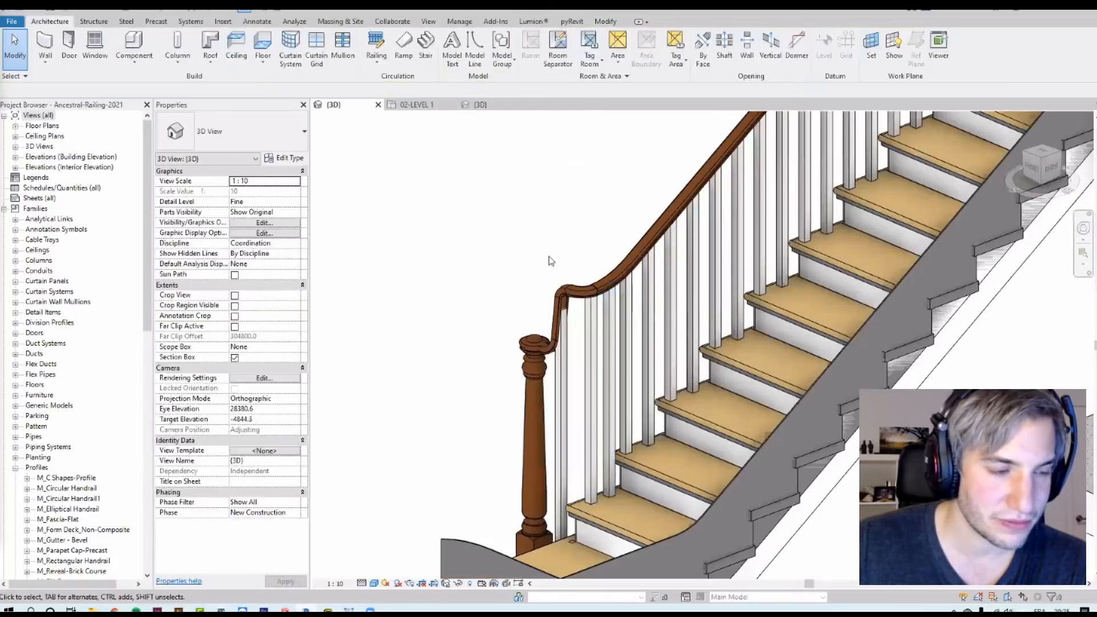
# Step: Try to pick a new host for the baluster beside the newel
pyautogui.keyDown('shift'); pyautogui.moveTo(549, 260); pyautogui.dragTo(611, 331, button='middle'); pyautogui.keyUp('shift')
pyautogui.click(622, 347)
pyautogui.keyDown('shift'); pyautogui.moveTo(635, 404); pyautogui.dragTo(639, 325, button='middle'); pyautogui.keyUp('shift')
pyautogui.moveTo(637, 543); pyautogui.dragTo(638, 397, button='middle')
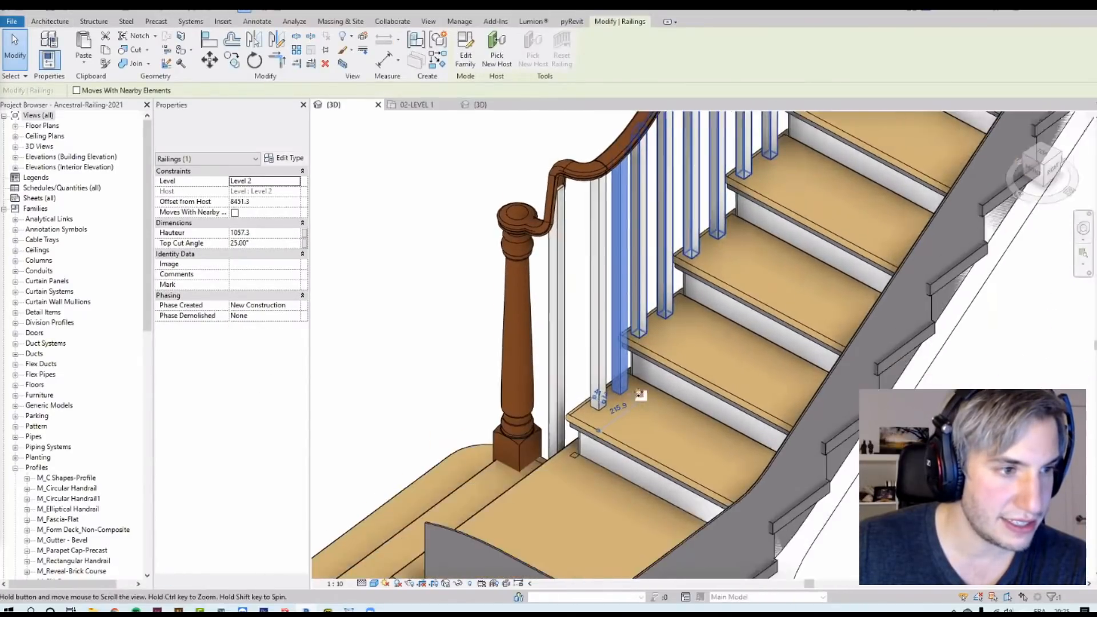
pyautogui.scroll(4, 640, 397)
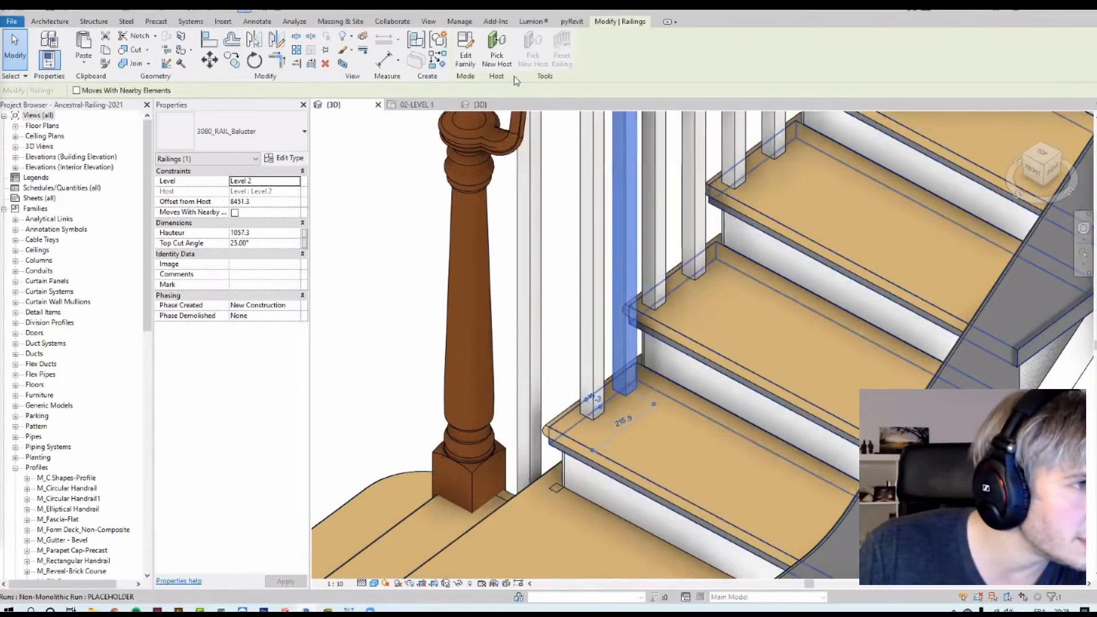
pyautogui.click(496, 54)
pyautogui.press('Escape')
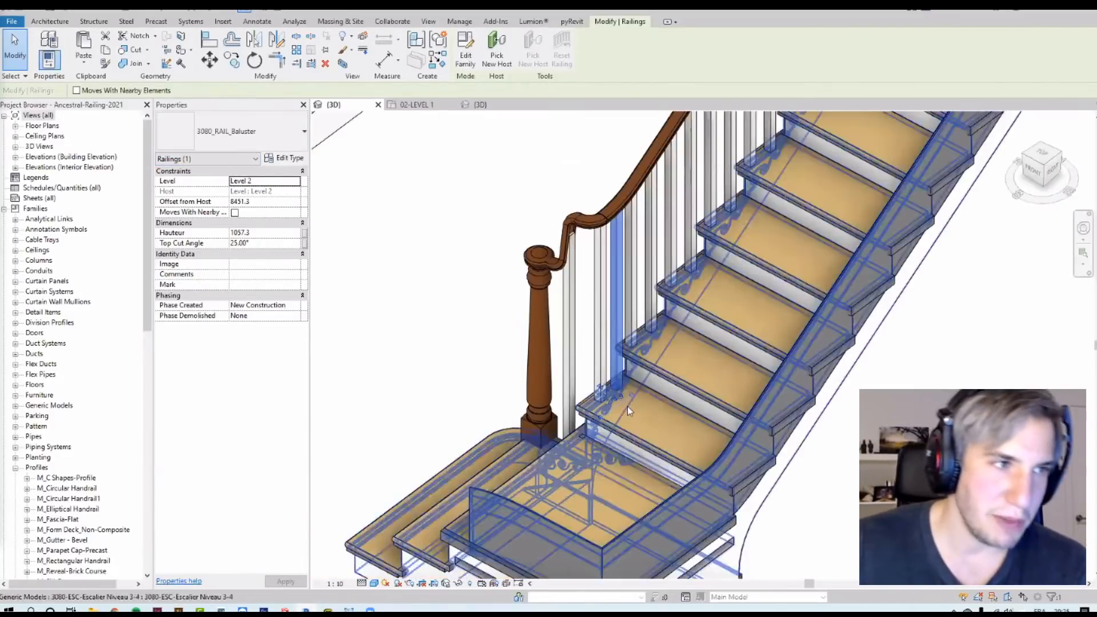
# Step: Examine the top rail and balusters where the flight turns onto the upper landing
pyautogui.scroll(-4, 627, 406)
pyautogui.moveTo(709, 275); pyautogui.dragTo(635, 408, button='middle')
pyautogui.moveTo(733, 227); pyautogui.dragTo(730, 332, button='middle')
pyautogui.scroll(-2, 692, 321)
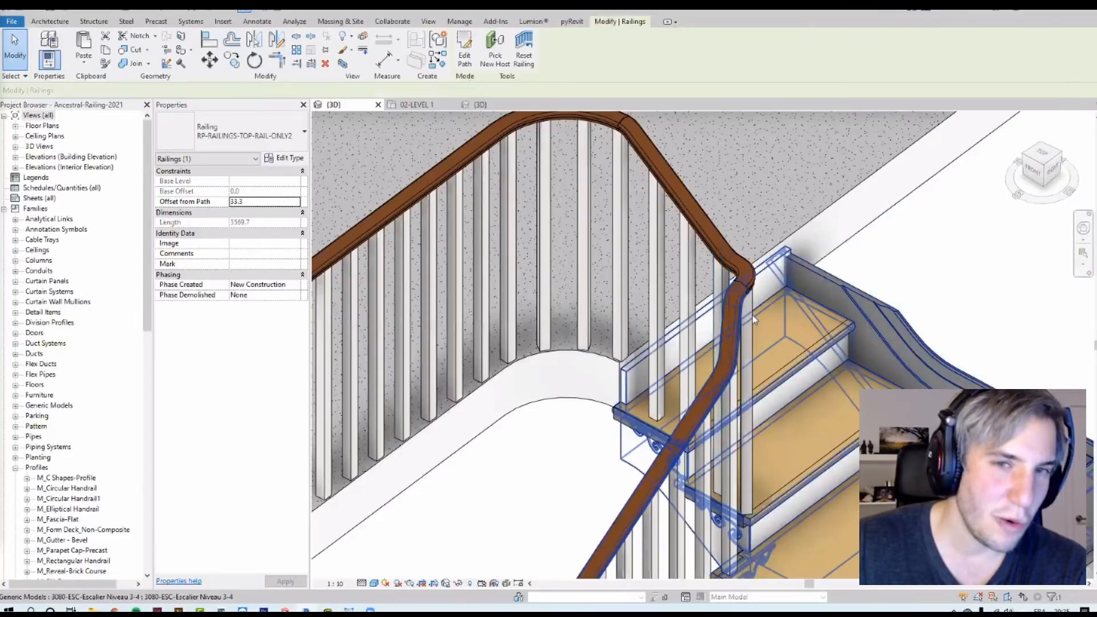
pyautogui.scroll(-1, 753, 314)
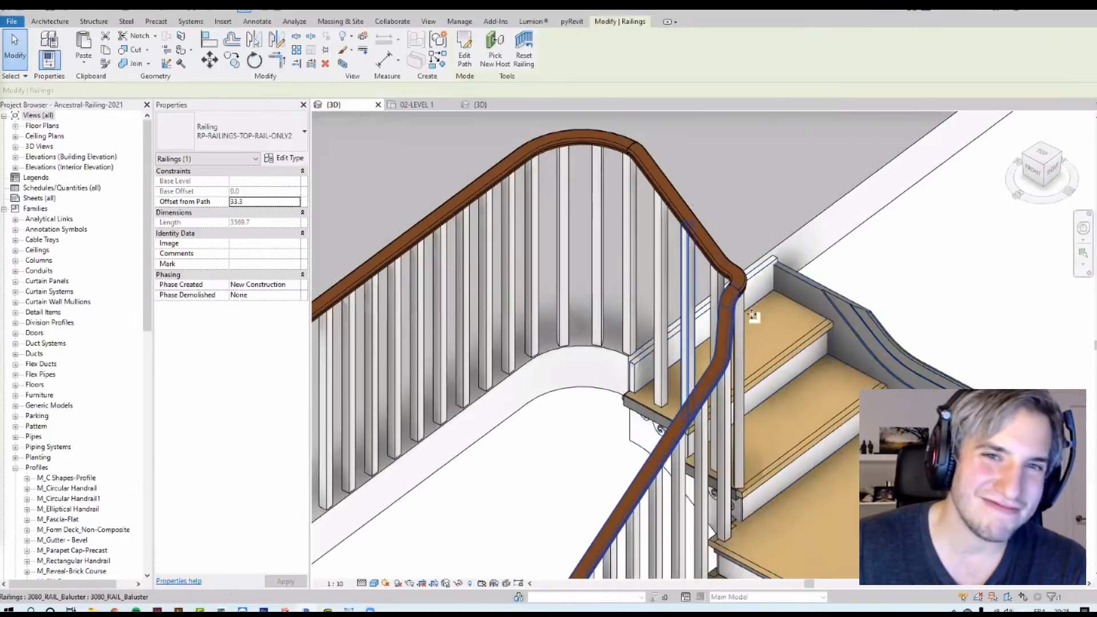
pyautogui.scroll(-2, 752, 307)
pyautogui.moveTo(757, 353); pyautogui.dragTo(803, 378, button='middle')
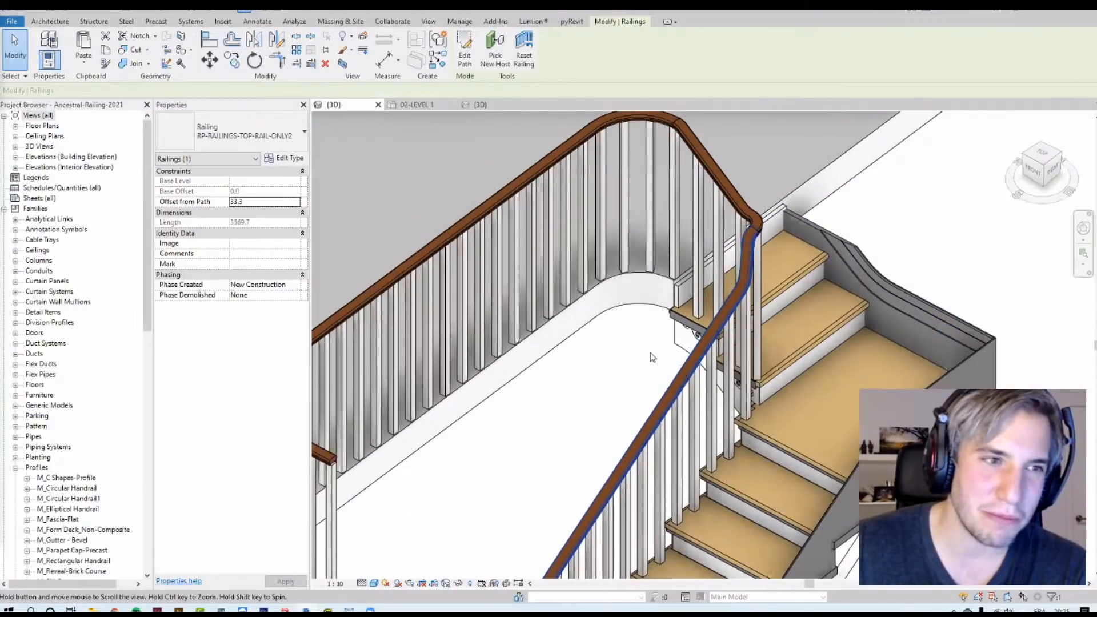
pyautogui.scroll(-1, 652, 357)
pyautogui.press('Tab')
pyautogui.press('Tab')
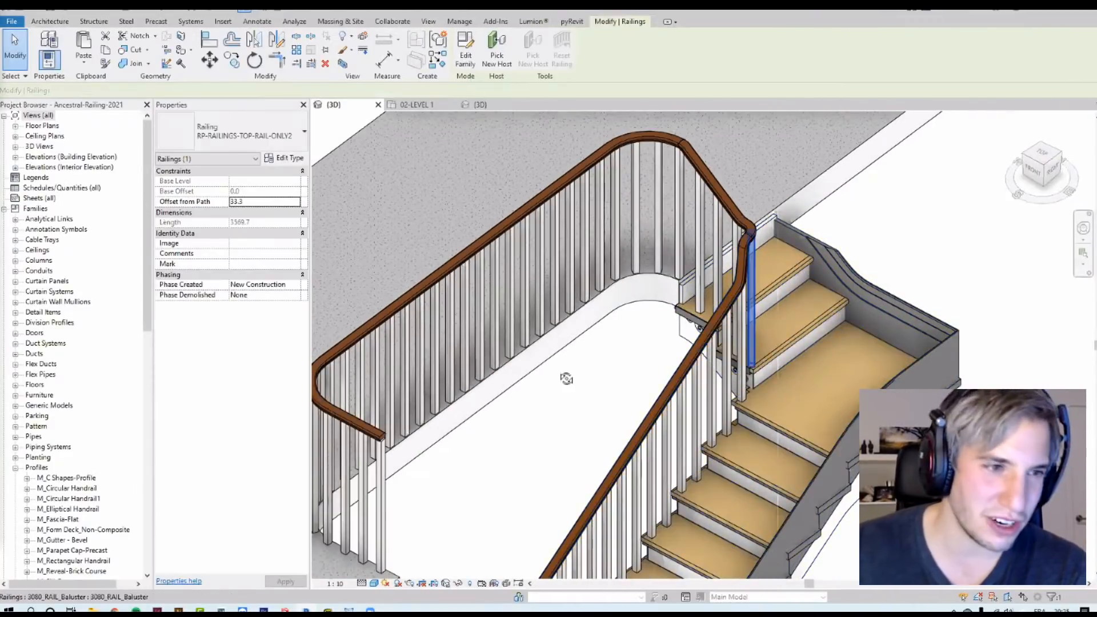
pyautogui.click(594, 377)
pyautogui.scroll(-2, 737, 337)
pyautogui.keyDown('shift'); pyautogui.moveTo(750, 299); pyautogui.dragTo(729, 338, button='middle'); pyautogui.keyUp('shift')
pyautogui.scroll(5, 727, 339)
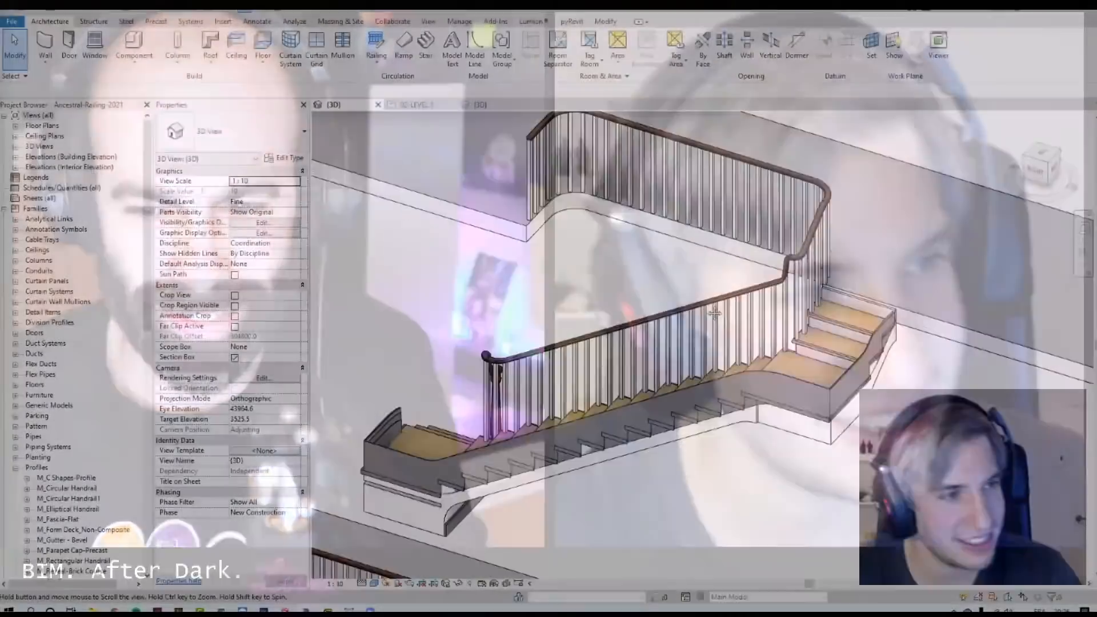
# Step: Orbit around the stair to examine the landing railing from several angles
pyautogui.moveTo(714, 313); pyautogui.dragTo(769, 299, button='middle')
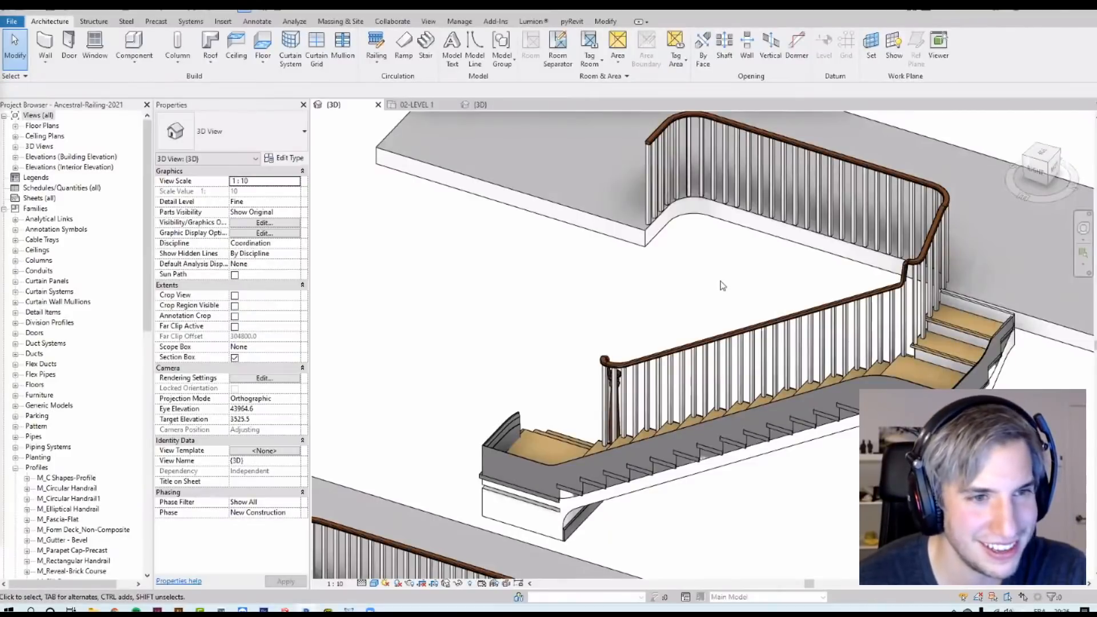
pyautogui.scroll(-2, 615, 234)
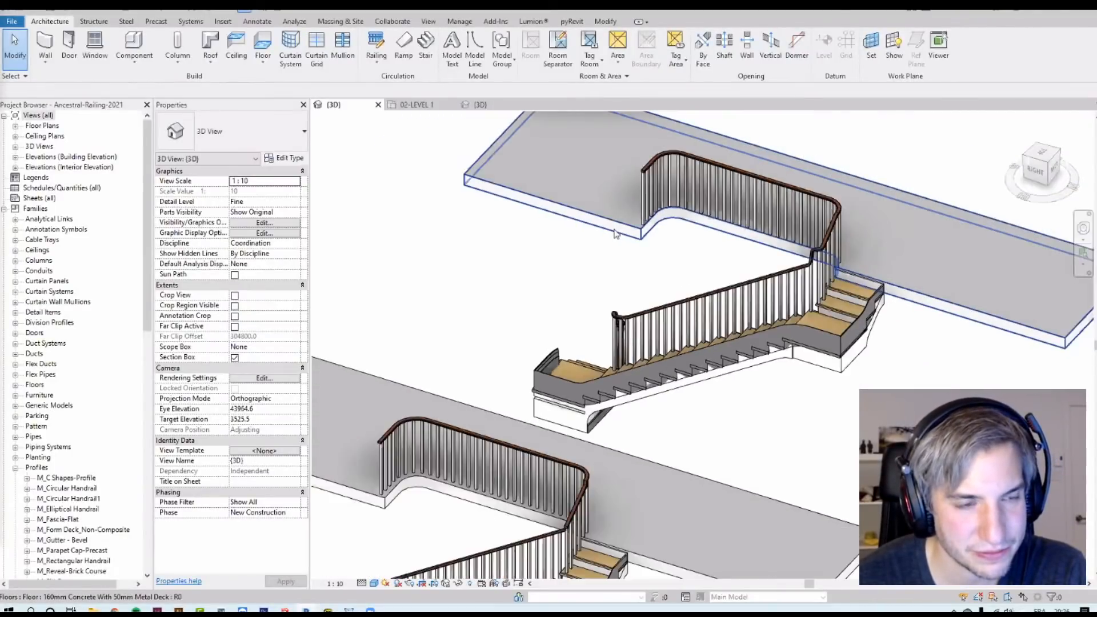
pyautogui.keyDown('shift'); pyautogui.moveTo(611, 237); pyautogui.dragTo(643, 316, button='middle'); pyautogui.keyUp('shift')
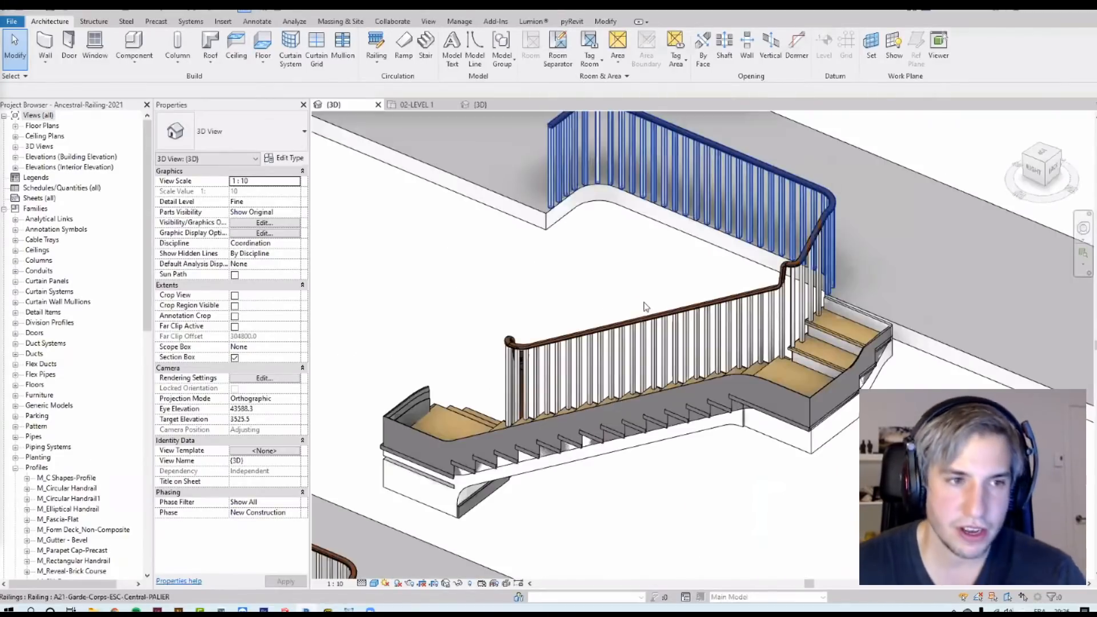
pyautogui.scroll(2, 644, 307)
pyautogui.scroll(2, 646, 308)
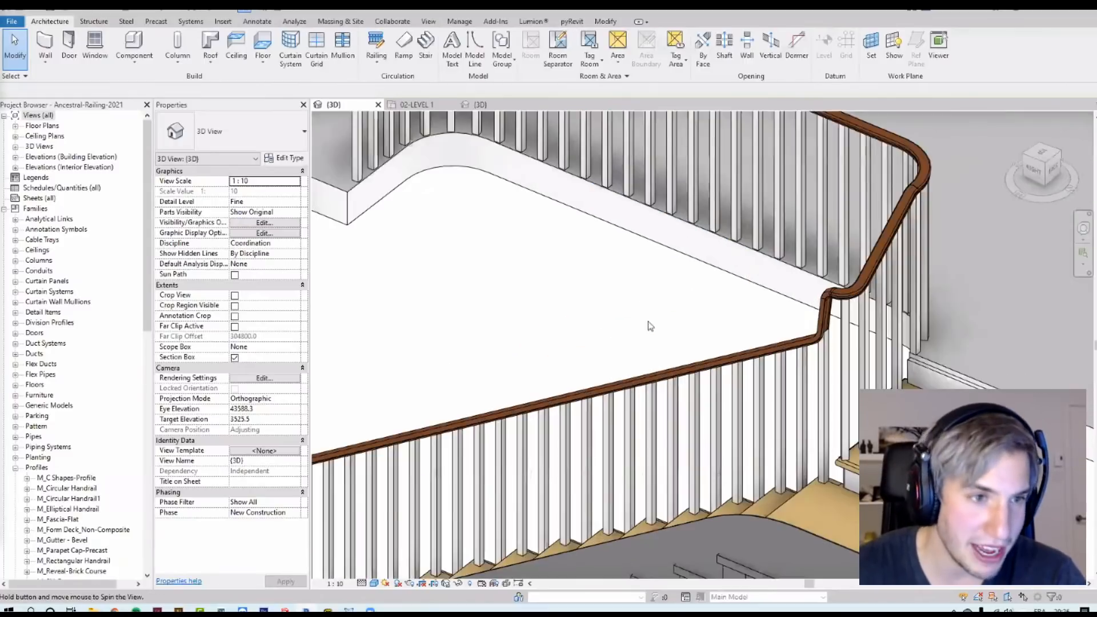
pyautogui.keyDown('shift'); pyautogui.moveTo(577, 308); pyautogui.dragTo(599, 349, button='middle'); pyautogui.keyUp('shift')
pyautogui.keyDown('shift'); pyautogui.moveTo(830, 326); pyautogui.dragTo(995, 301, button='middle'); pyautogui.keyUp('shift')
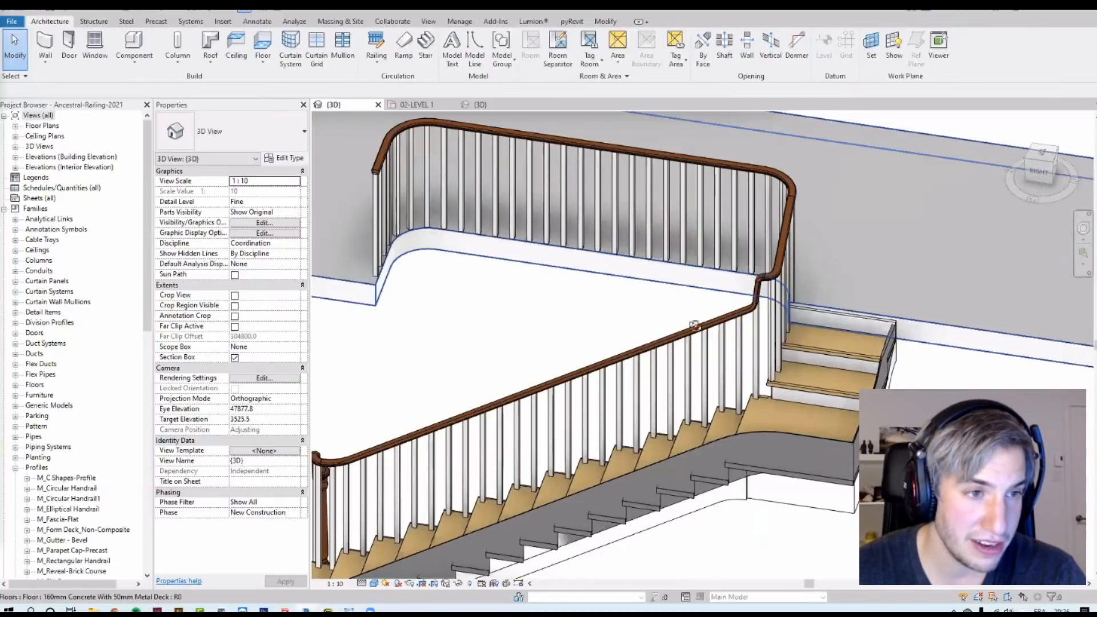
pyautogui.scroll(-1, 828, 222)
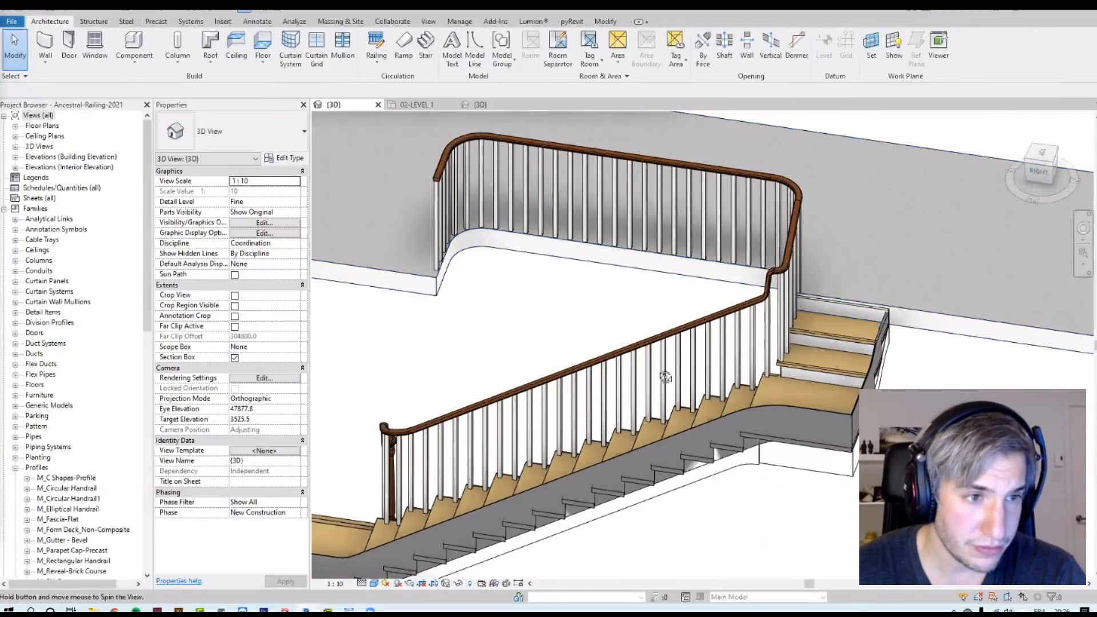
pyautogui.keyDown('shift'); pyautogui.moveTo(669, 362); pyautogui.dragTo(836, 334, button='middle'); pyautogui.keyUp('shift')
pyautogui.keyDown('shift'); pyautogui.moveTo(769, 402); pyautogui.dragTo(819, 340, button='middle'); pyautogui.keyUp('shift')
pyautogui.keyDown('shift'); pyautogui.moveTo(871, 301); pyautogui.dragTo(832, 354, button='middle'); pyautogui.keyUp('shift')
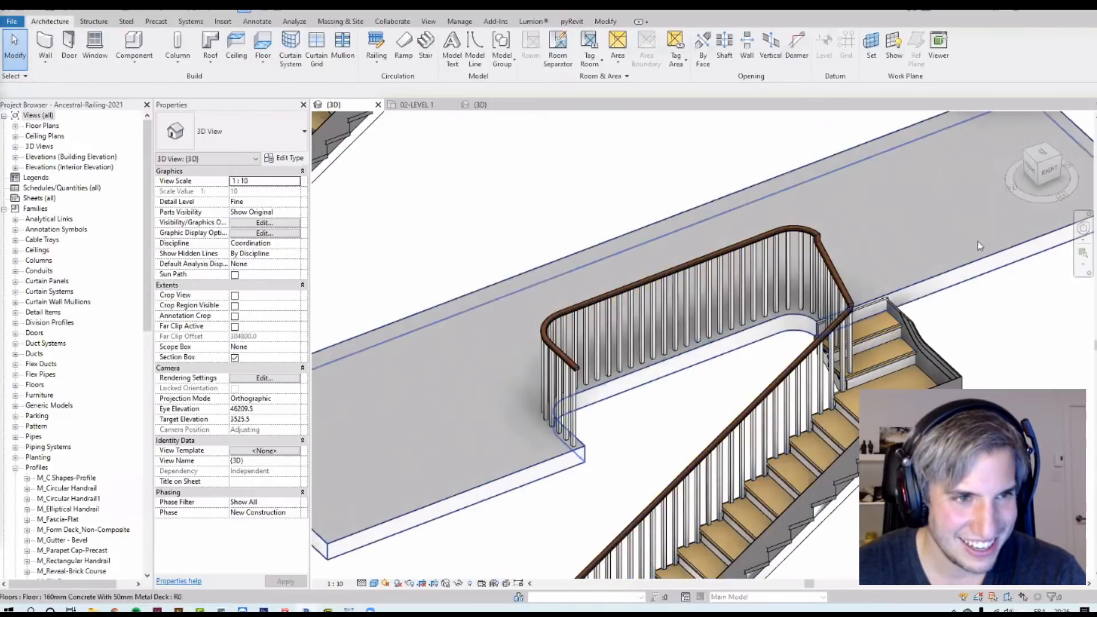
pyautogui.scroll(-3, 920, 337)
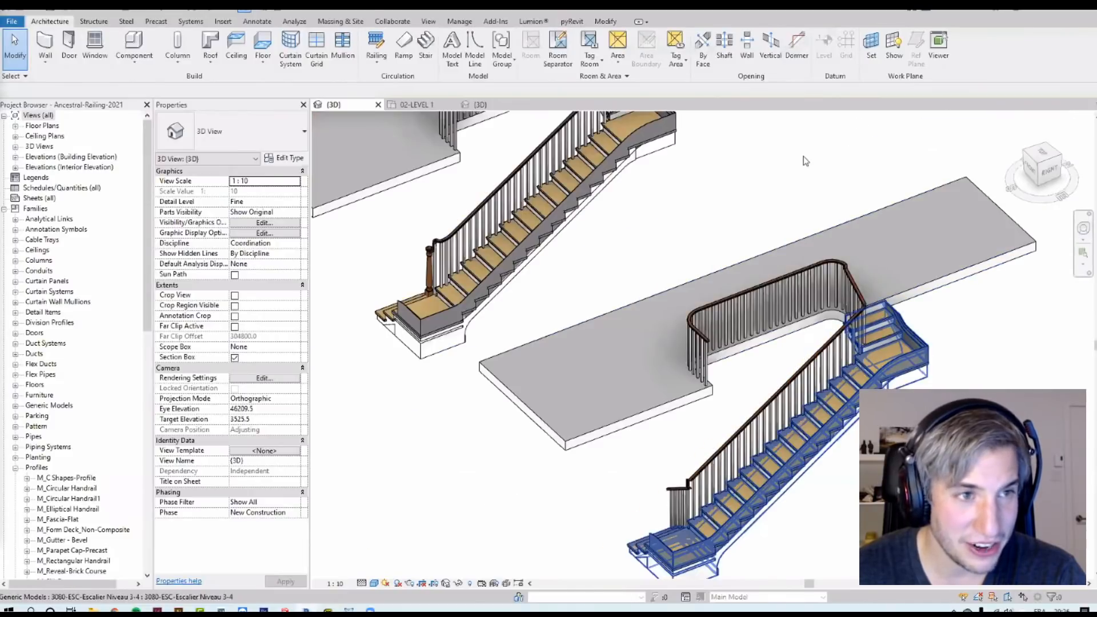
pyautogui.scroll(2, 794, 334)
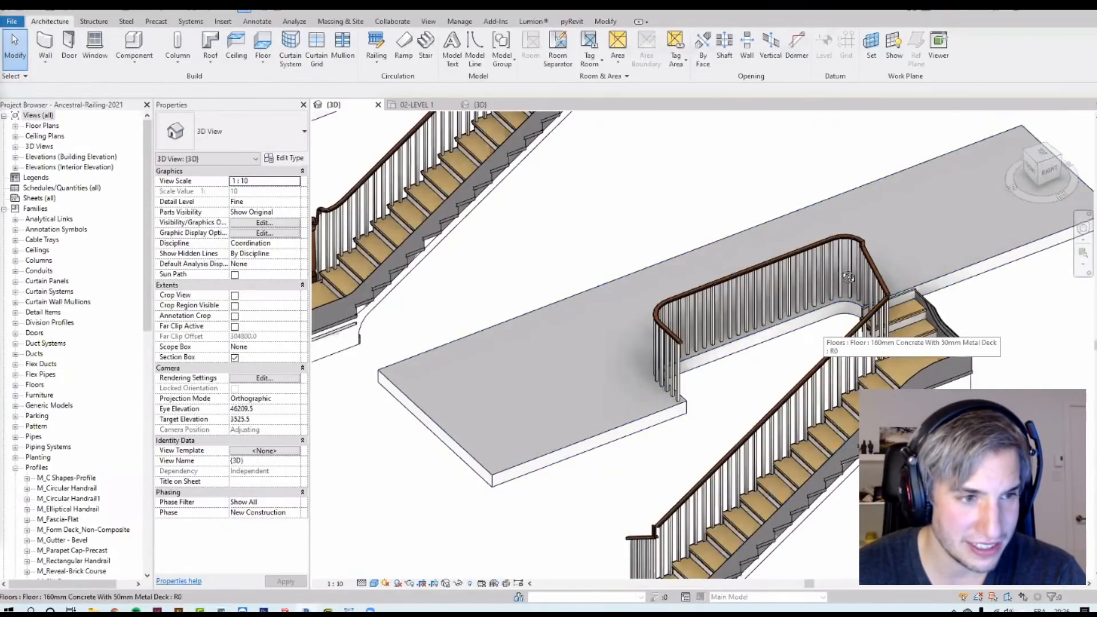
# Step: Select the landing railing and duplicate its type as RP-Full-Ancestral-Railing 2
pyautogui.click(729, 294)
pyautogui.scroll(2, 732, 291)
pyautogui.keyDown('shift'); pyautogui.moveTo(711, 274); pyautogui.dragTo(732, 292, button='middle'); pyautogui.keyUp('shift')
pyautogui.scroll(-2, 734, 294)
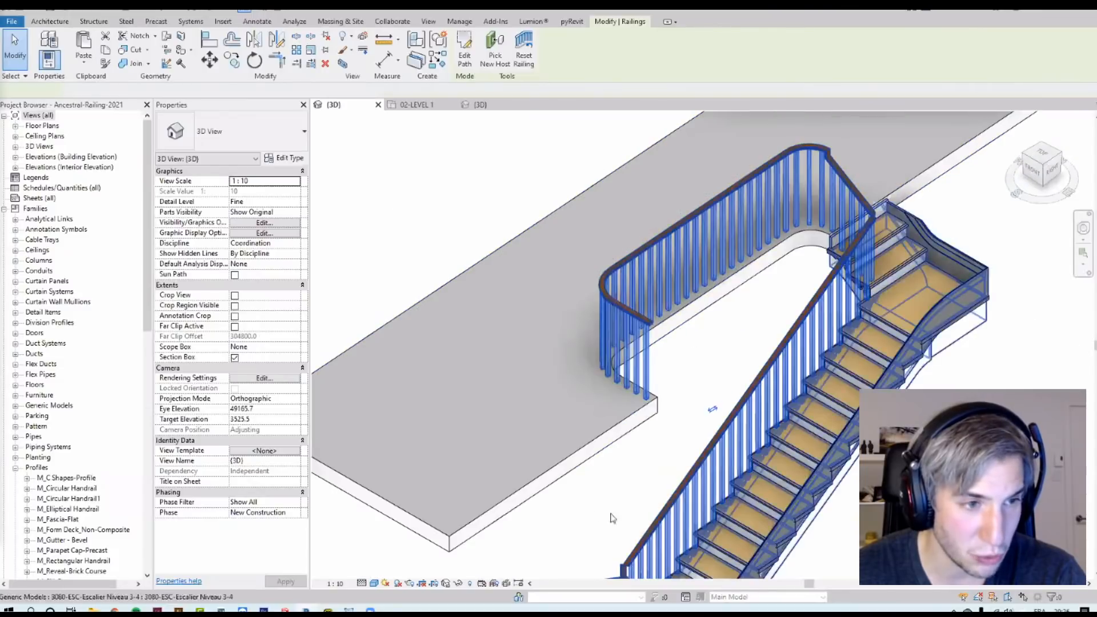
pyautogui.keyDown('shift'); pyautogui.moveTo(708, 452); pyautogui.dragTo(716, 445, button='middle'); pyautogui.keyUp('shift')
pyautogui.keyDown('shift'); pyautogui.moveTo(889, 268); pyautogui.dragTo(819, 266, button='middle'); pyautogui.keyUp('shift')
pyautogui.scroll(2, 819, 266)
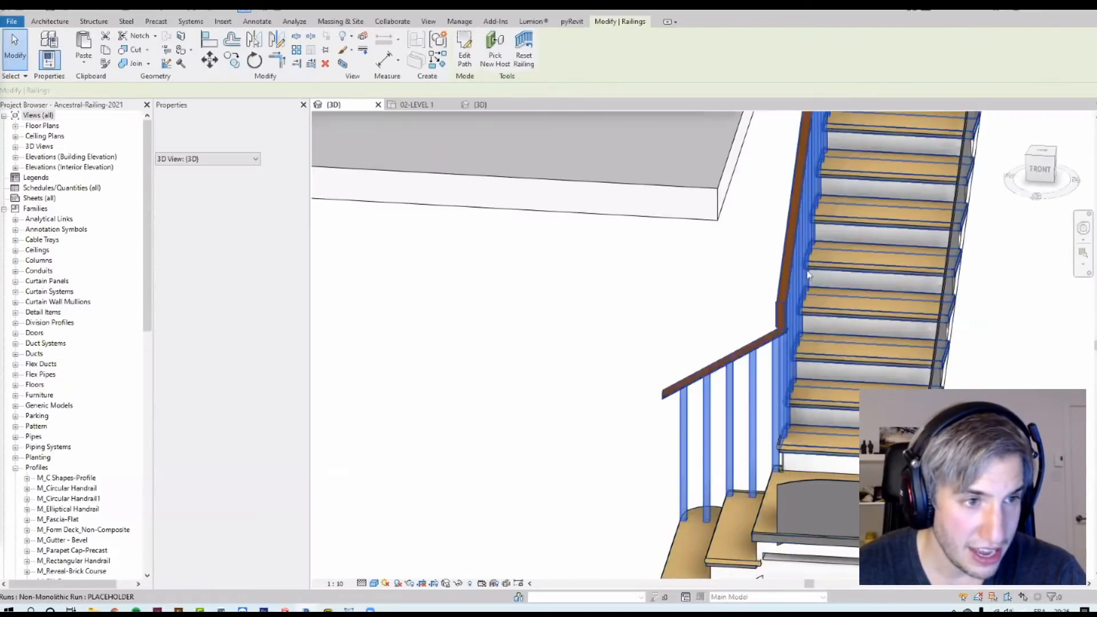
pyautogui.keyDown('shift'); pyautogui.moveTo(819, 325); pyautogui.dragTo(836, 340, button='middle'); pyautogui.keyUp('shift')
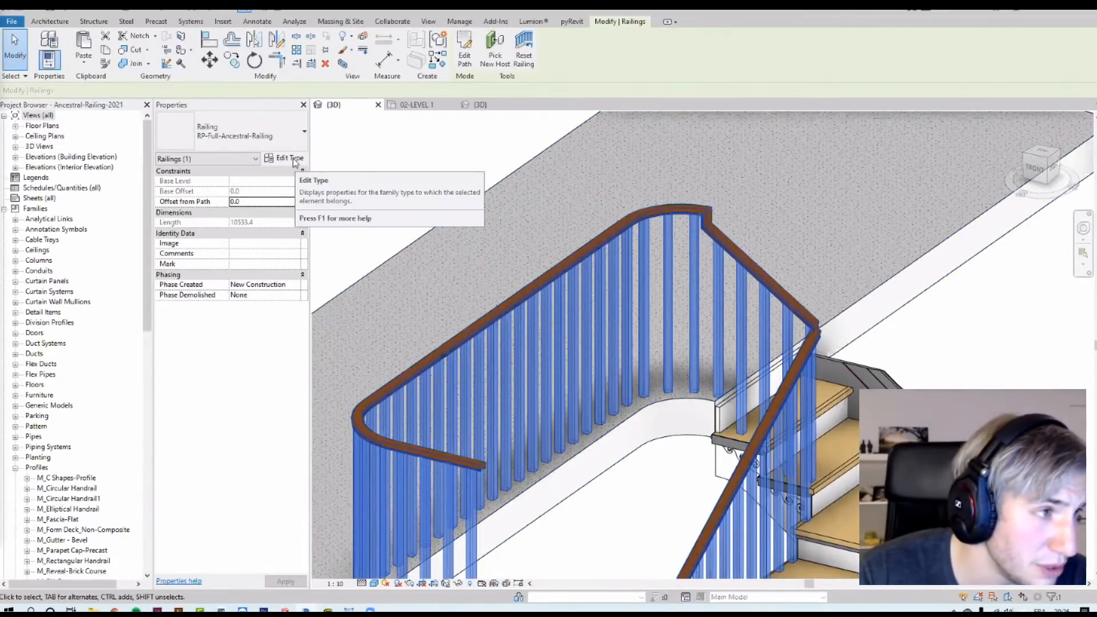
pyautogui.click(293, 160)
pyautogui.click(476, 171)
pyautogui.click(745, 239)
# Step: Duplicate its top rail type as RP-Ancestral-TOP-RAIL 2, set transitions to Gooseneck, and confirm both dialogs
pyautogui.click(490, 368)
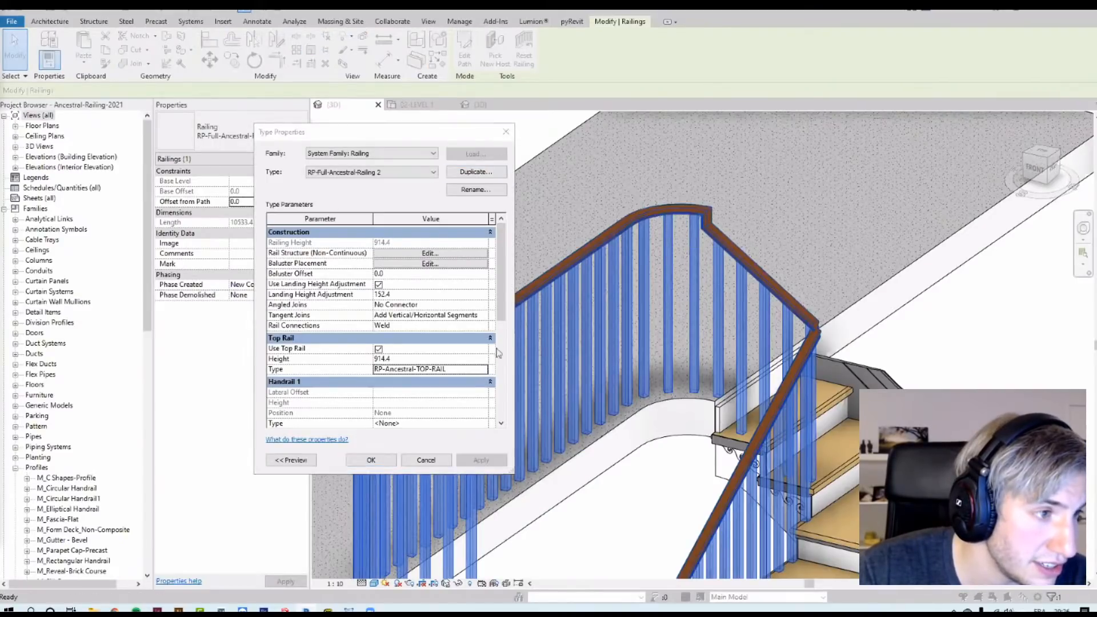
pyautogui.click(491, 368)
pyautogui.click(468, 173)
pyautogui.click(751, 239)
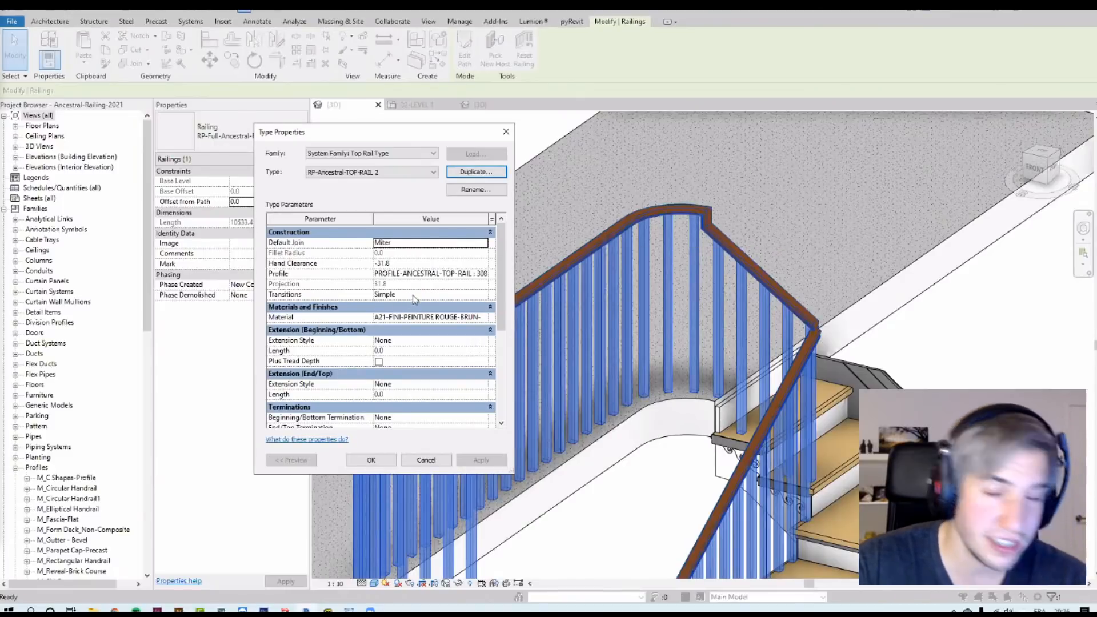
pyautogui.click(483, 296)
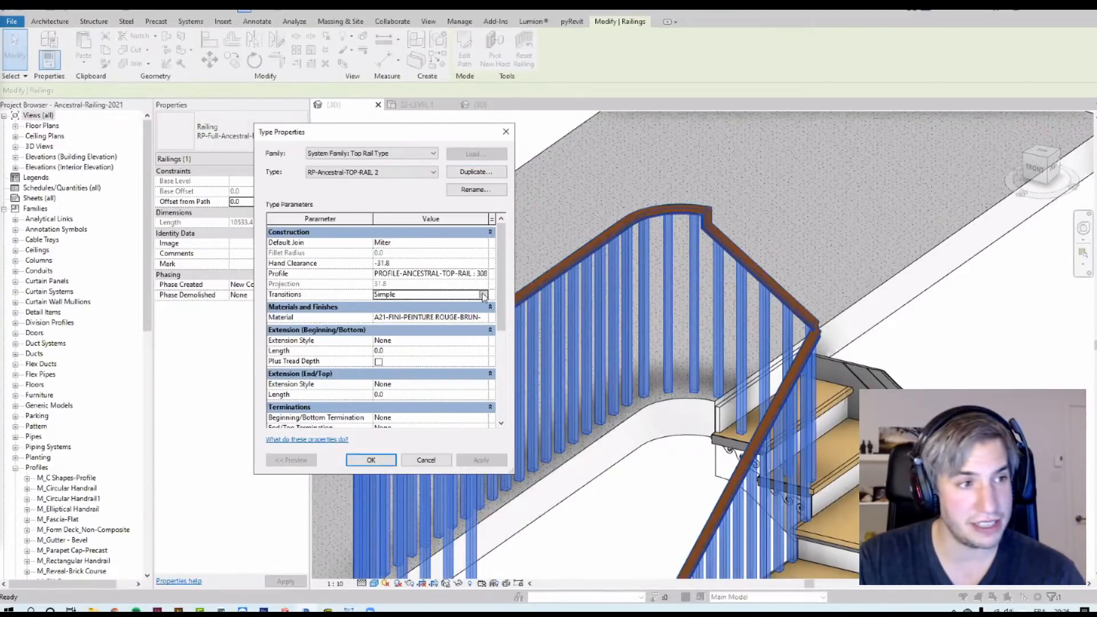
pyautogui.click(483, 295)
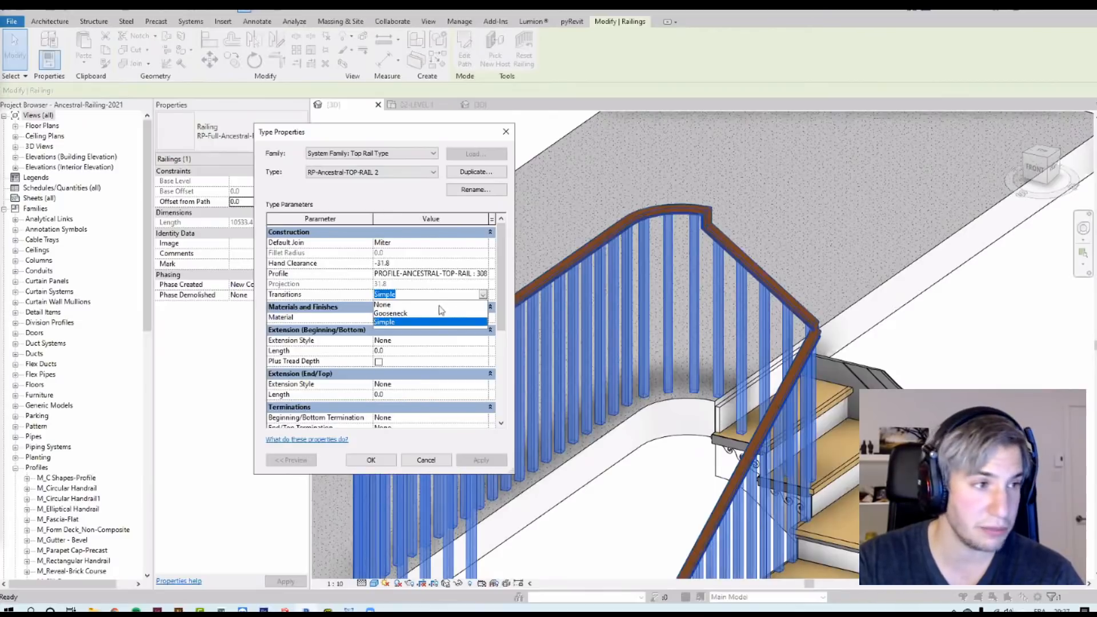
pyautogui.click(394, 314)
pyautogui.click(394, 461)
pyautogui.click(376, 458)
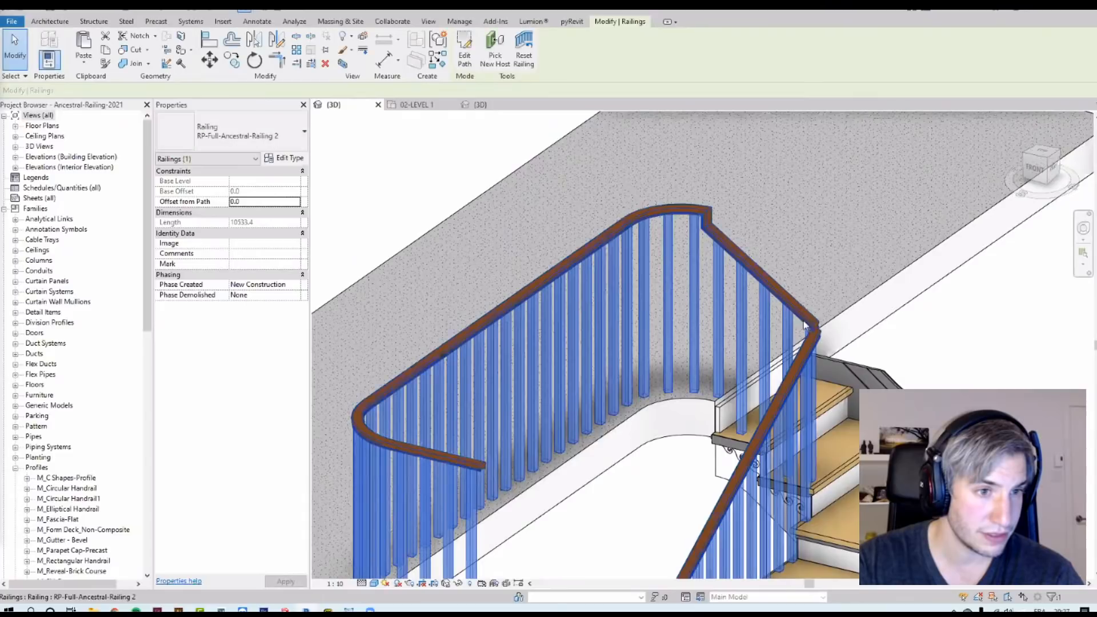
# Step: Inspect the landing top rail's transitions and balusters up close
pyautogui.press('Escape')
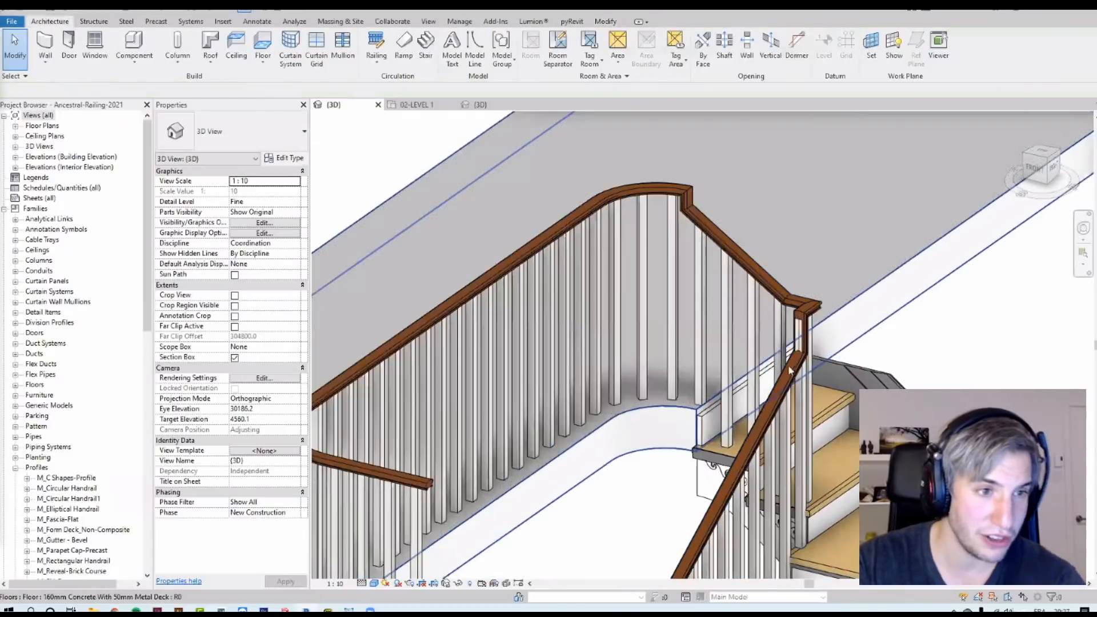
pyautogui.scroll(2, 788, 360)
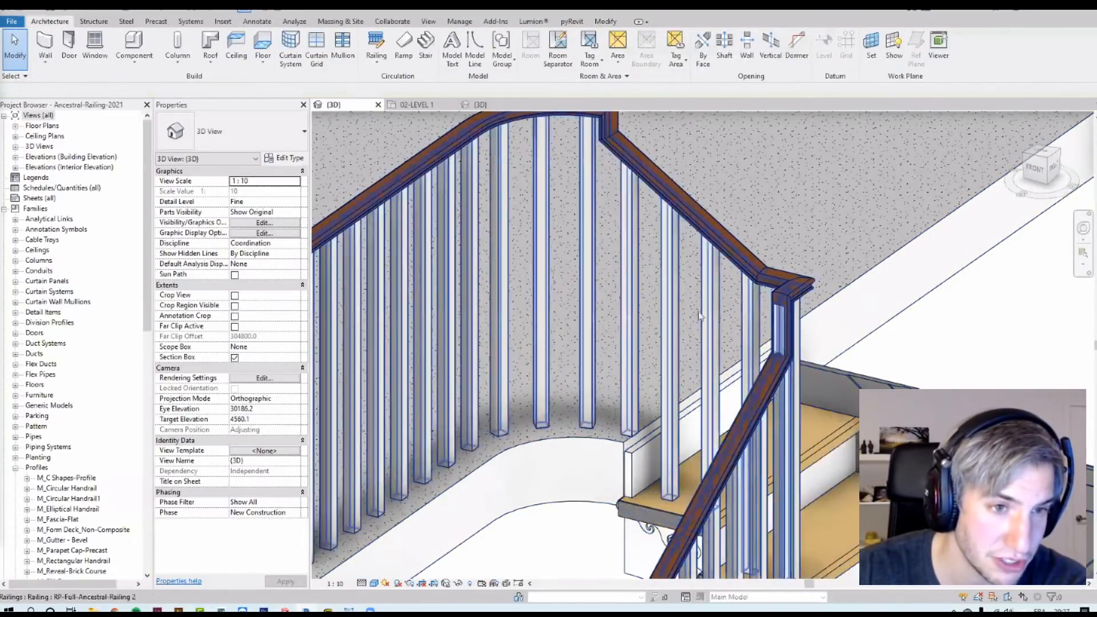
pyautogui.scroll(3, 793, 342)
pyautogui.click(803, 349)
pyautogui.keyDown('shift'); pyautogui.moveTo(840, 365); pyautogui.dragTo(813, 375, button='middle'); pyautogui.keyUp('shift')
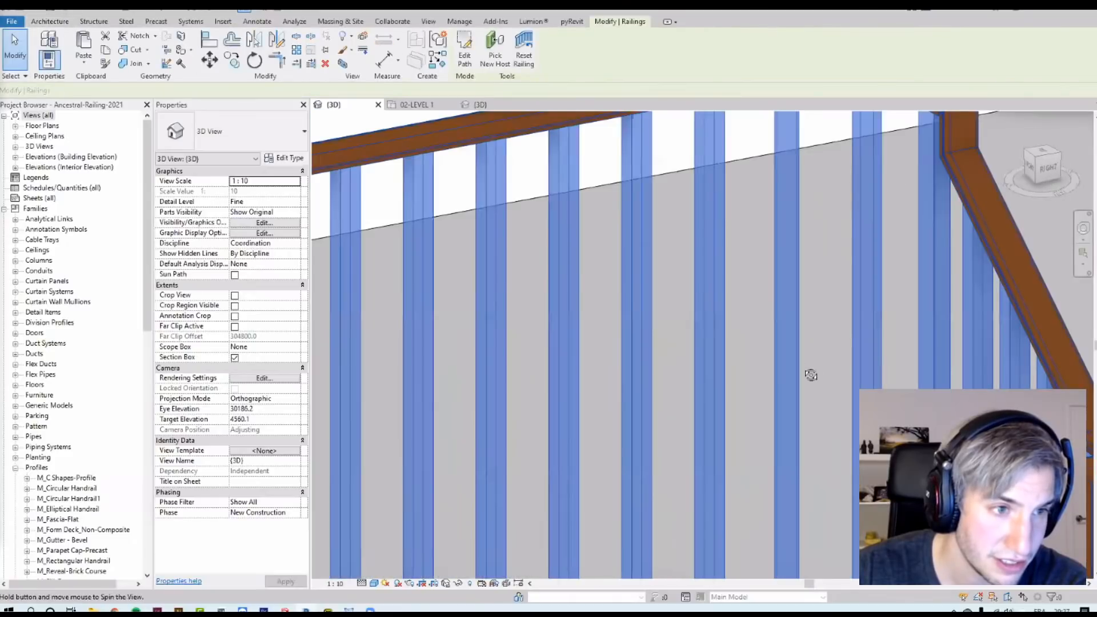
pyautogui.scroll(-6, 729, 362)
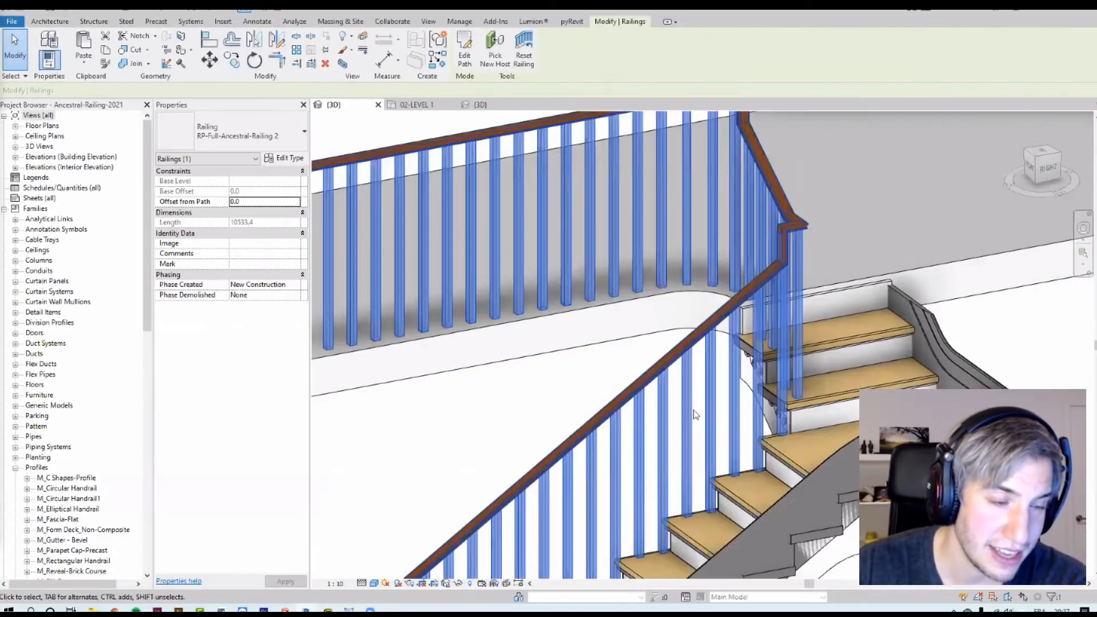
pyautogui.click(869, 164)
pyautogui.keyDown('shift'); pyautogui.moveTo(862, 140); pyautogui.dragTo(755, 410, button='middle'); pyautogui.keyUp('shift')
pyautogui.scroll(-5, 805, 372)
pyautogui.scroll(5, 765, 255)
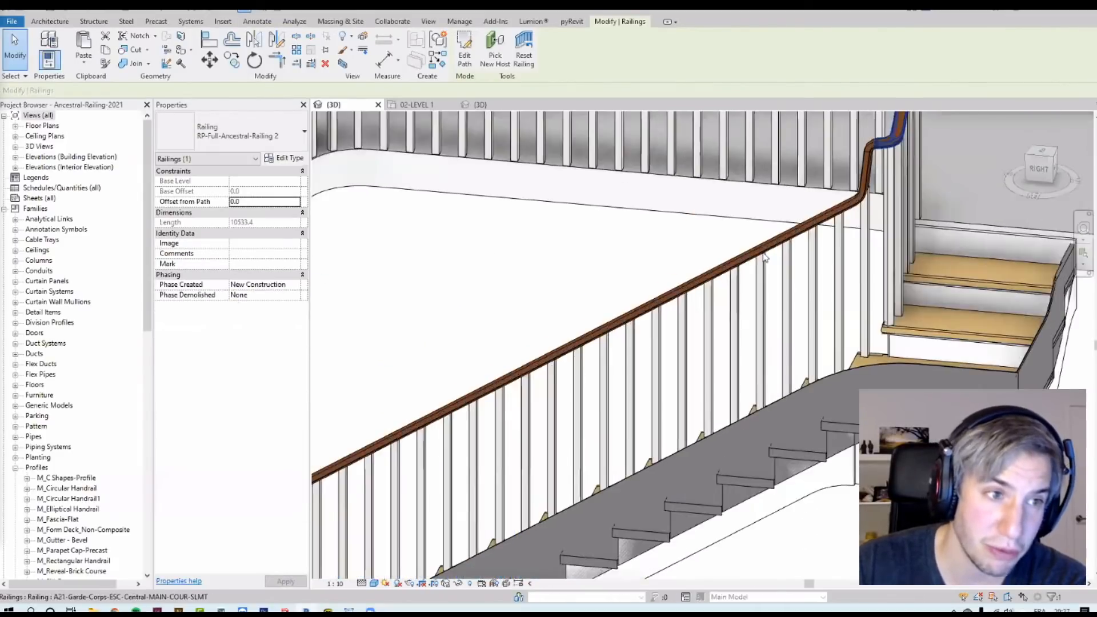
# Step: Examine the landing railing and its selected top rail around the stair landing from several angles
pyautogui.scroll(1, 765, 257)
pyautogui.click(765, 256)
pyautogui.scroll(-4, 745, 255)
pyautogui.scroll(-4, 872, 224)
pyautogui.keyDown('shift'); pyautogui.moveTo(748, 164); pyautogui.dragTo(798, 175, button='middle'); pyautogui.keyUp('shift')
pyautogui.moveTo(751, 278); pyautogui.dragTo(685, 389, button='middle')
pyautogui.click(671, 213)
pyautogui.scroll(4, 671, 213)
pyautogui.click(673, 213)
pyautogui.press('Tab')
pyautogui.click(588, 254)
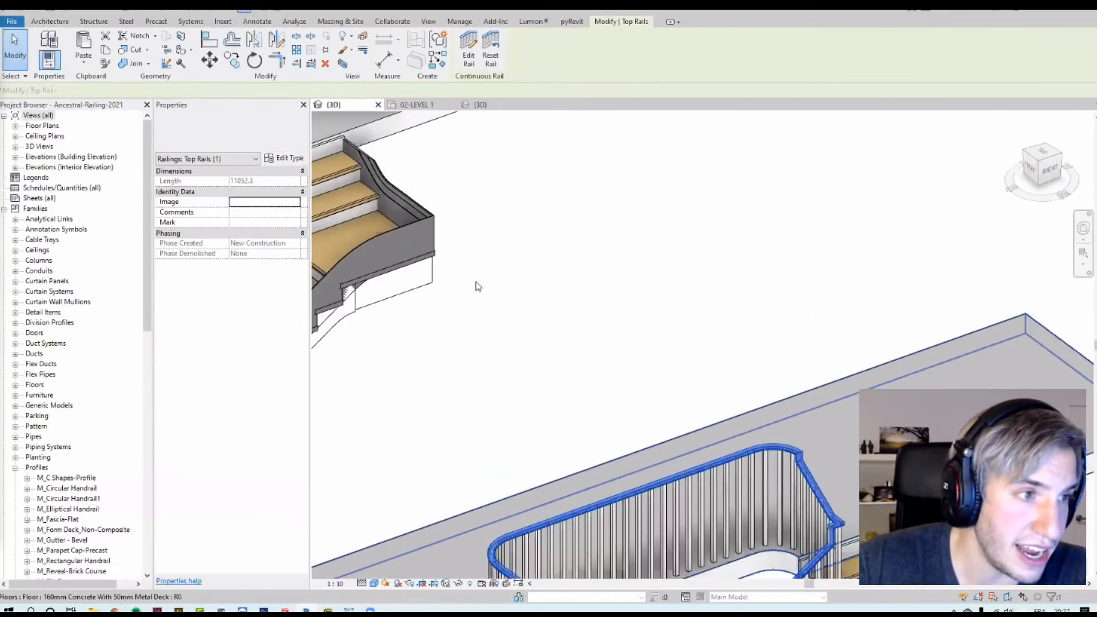
pyautogui.scroll(-5, 478, 286)
pyautogui.scroll(8, 556, 292)
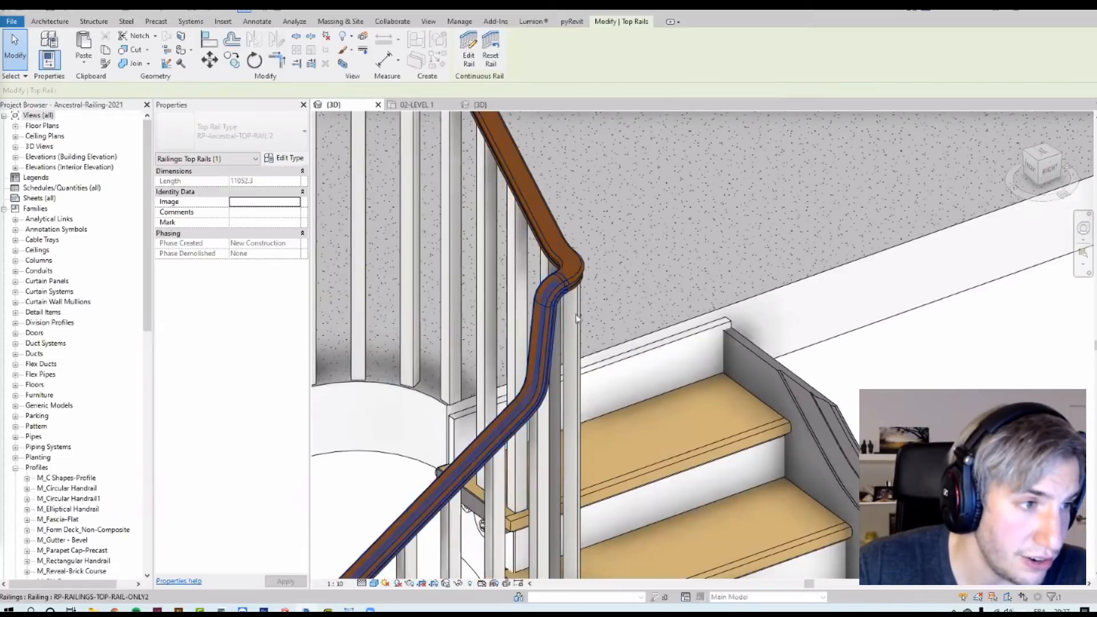
pyautogui.scroll(-6, 565, 318)
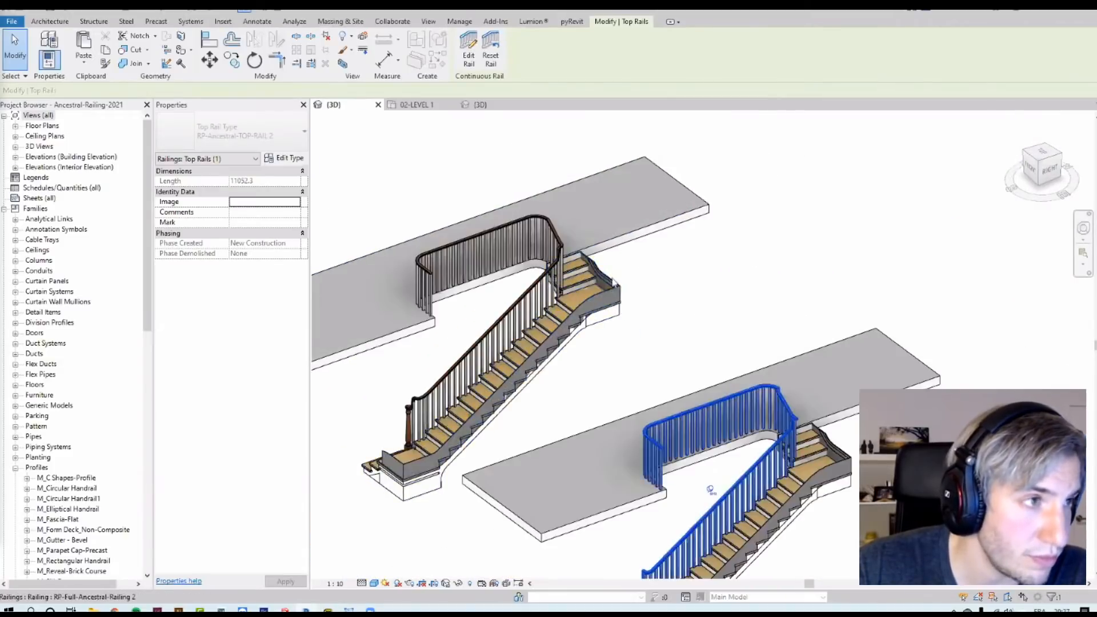
# Step: Edit the top rail path and try to apply a fillet join at the lower landing corner
pyautogui.scroll(8, 701, 345)
pyautogui.click(468, 49)
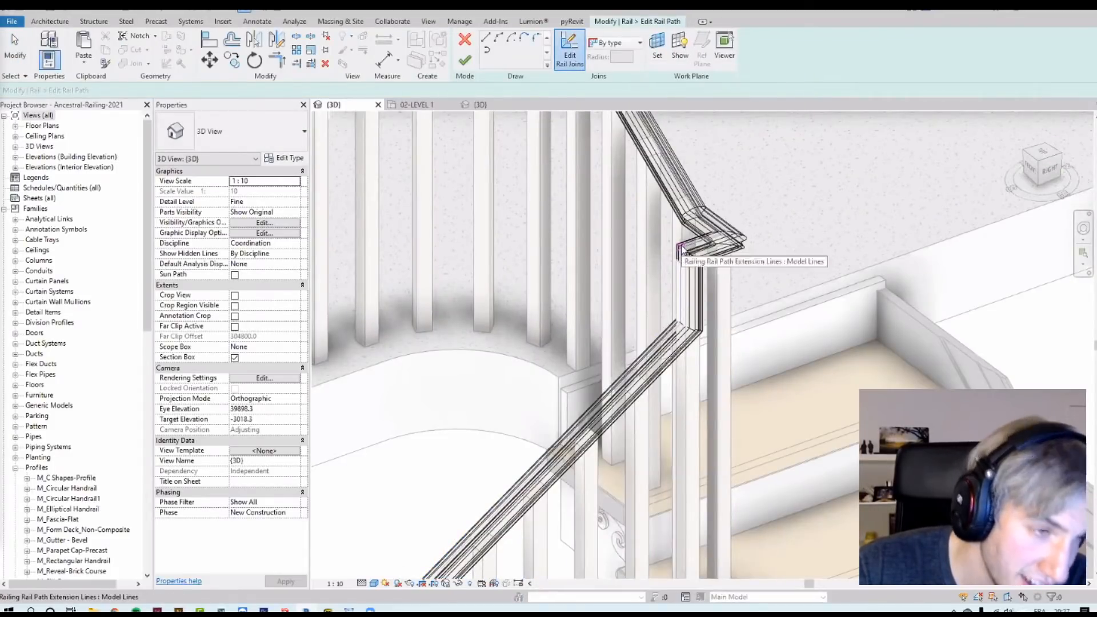
pyautogui.click(639, 43)
pyautogui.click(616, 83)
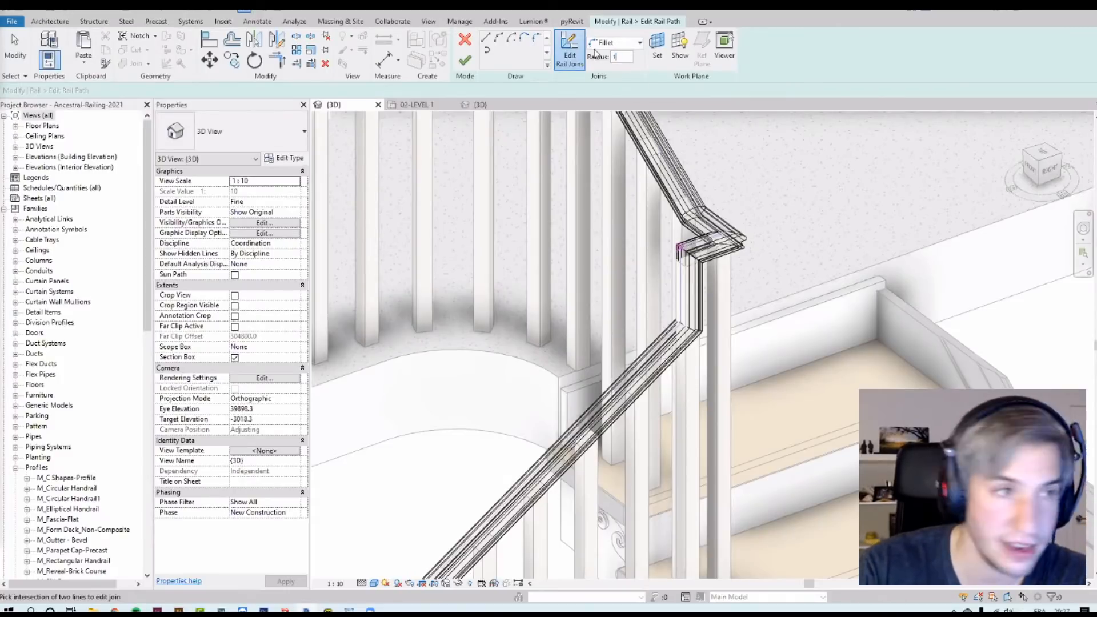
pyautogui.press('Return')
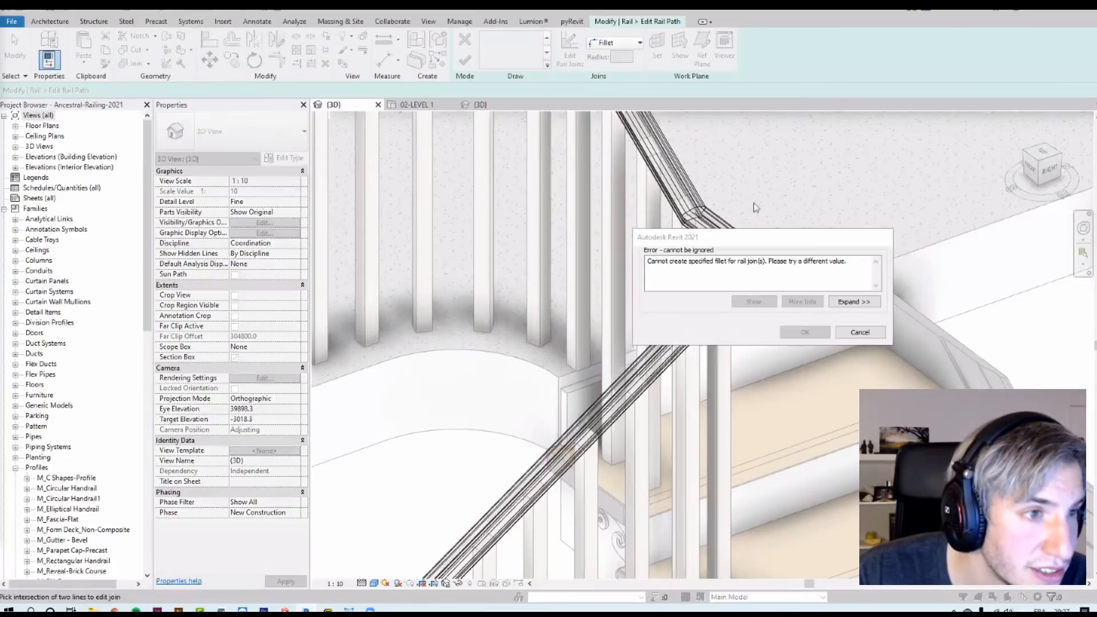
pyautogui.click(859, 333)
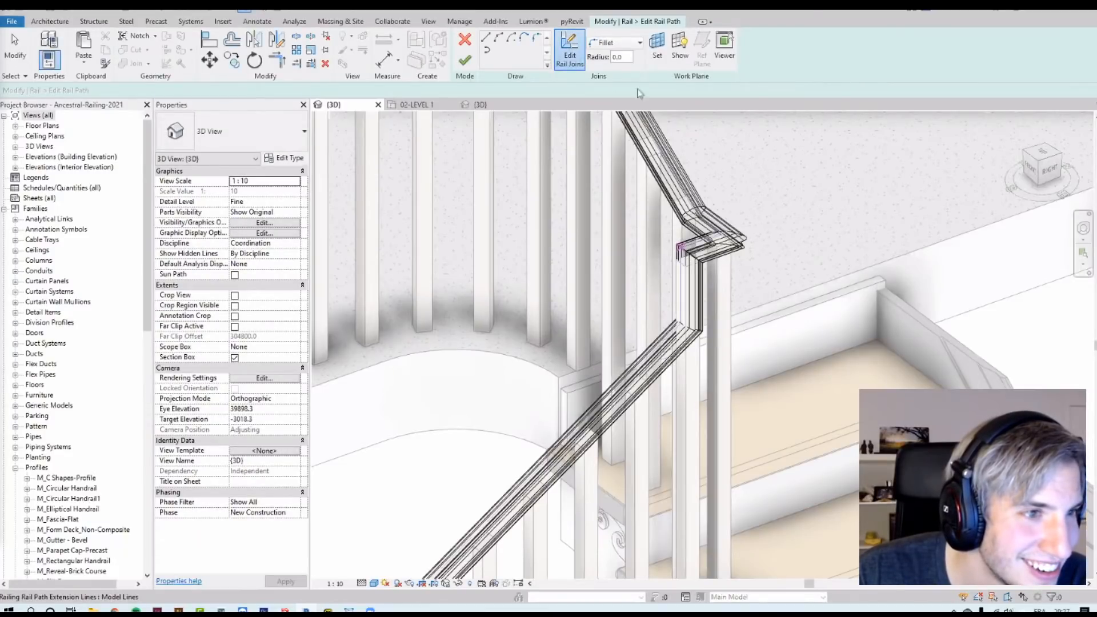
# Step: Fillet the lower landing join of the top rail path with a 50 radius and finish editing
pyautogui.doubleClick(620, 56)
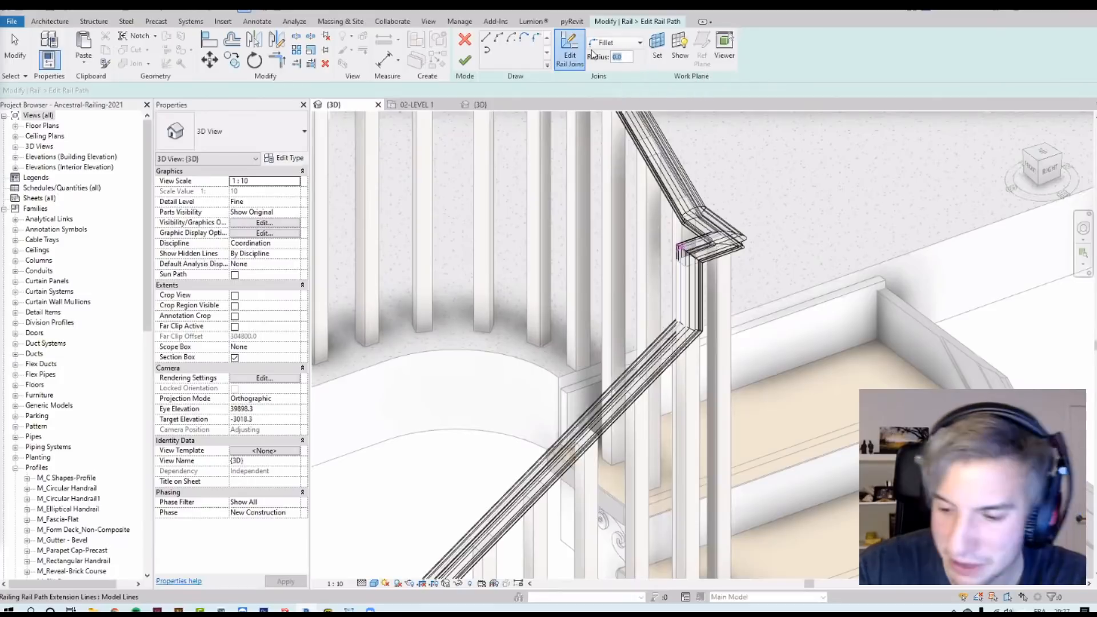
pyautogui.press('Return')
pyautogui.scroll(2, 691, 315)
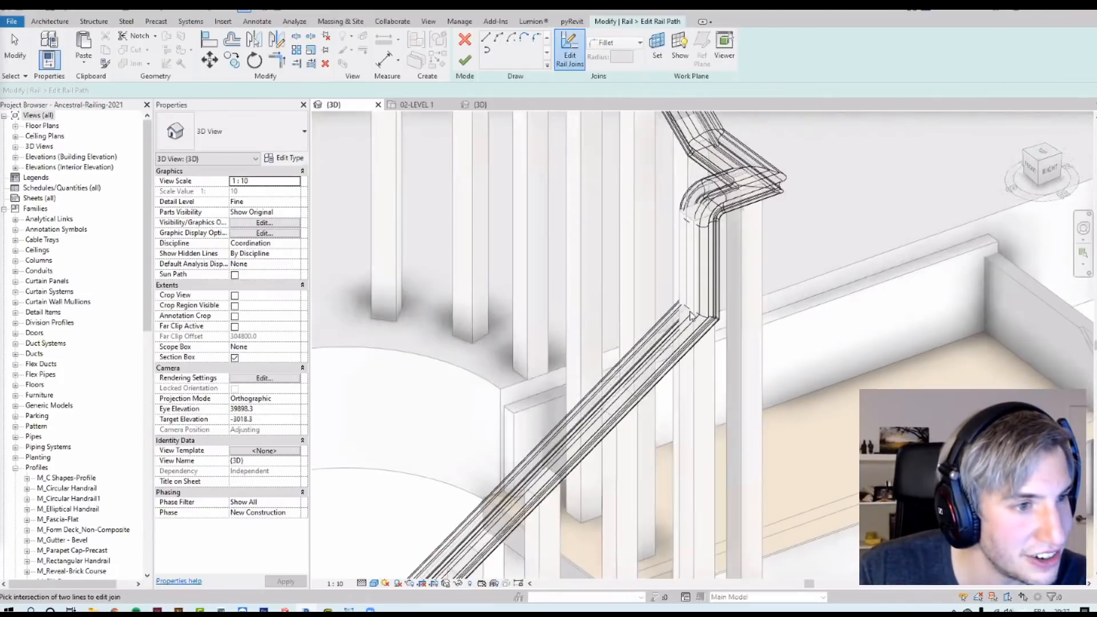
pyautogui.click(623, 42)
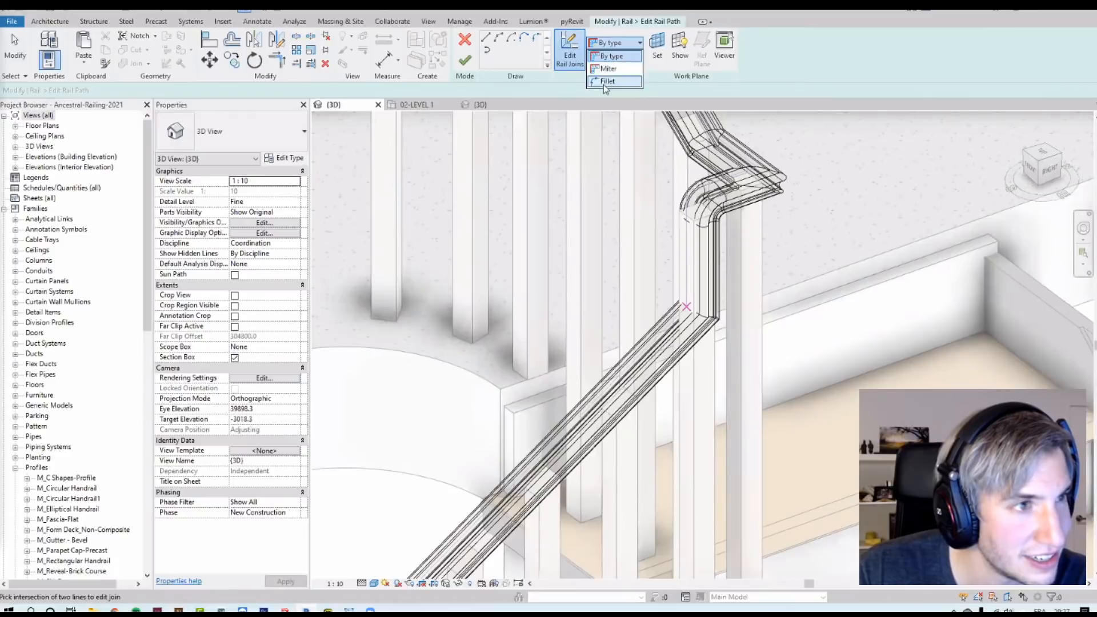
pyautogui.click(617, 66)
pyautogui.write('50')
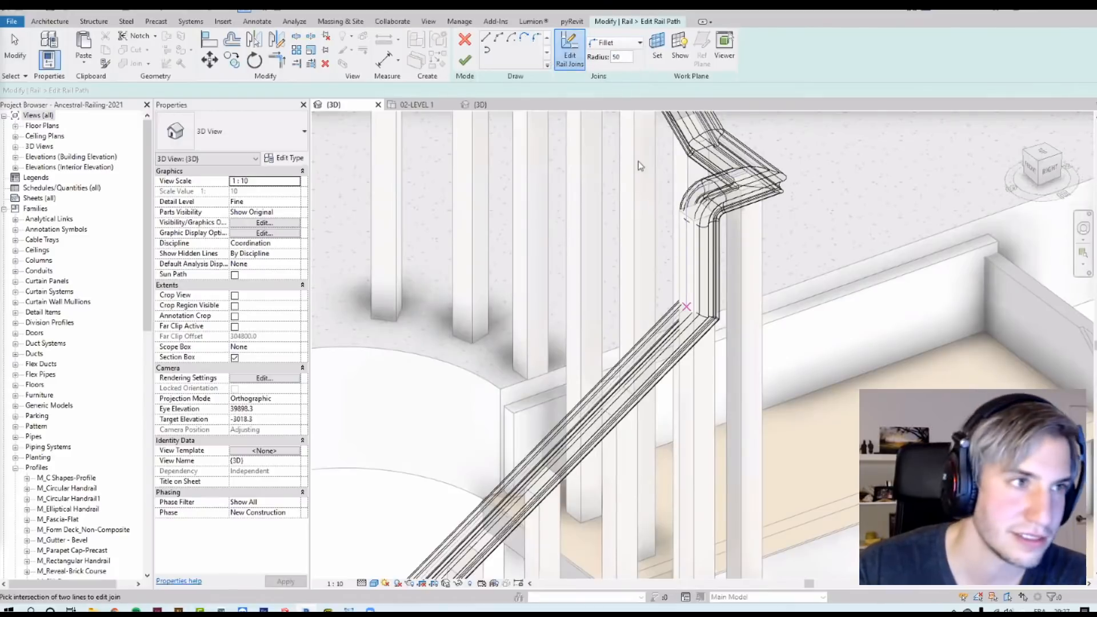
pyautogui.click(639, 172)
pyautogui.click(464, 57)
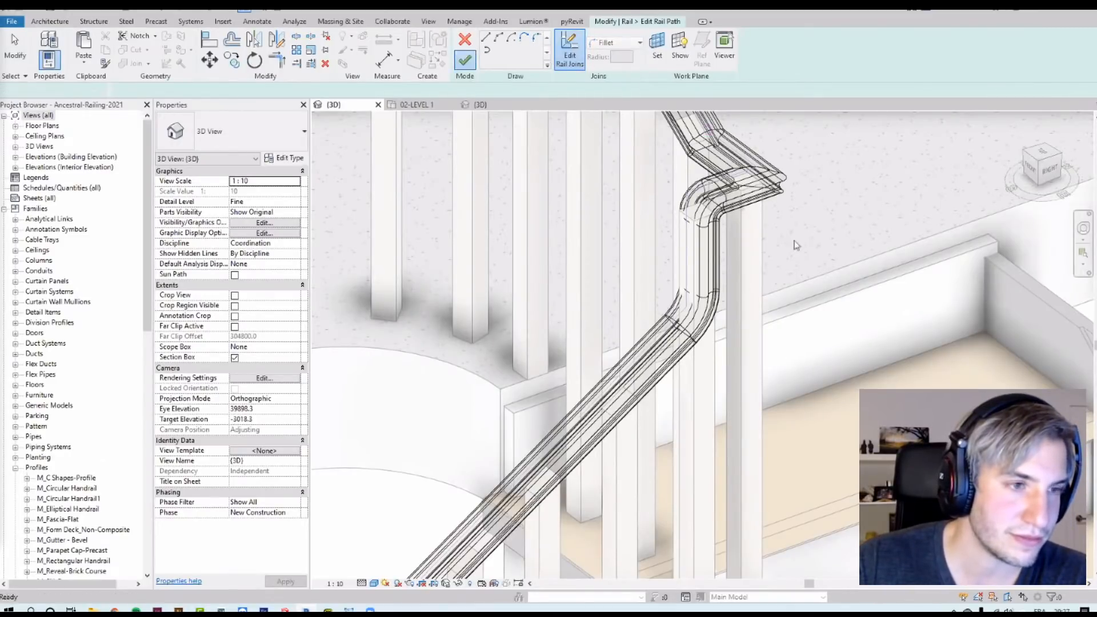
pyautogui.click(464, 60)
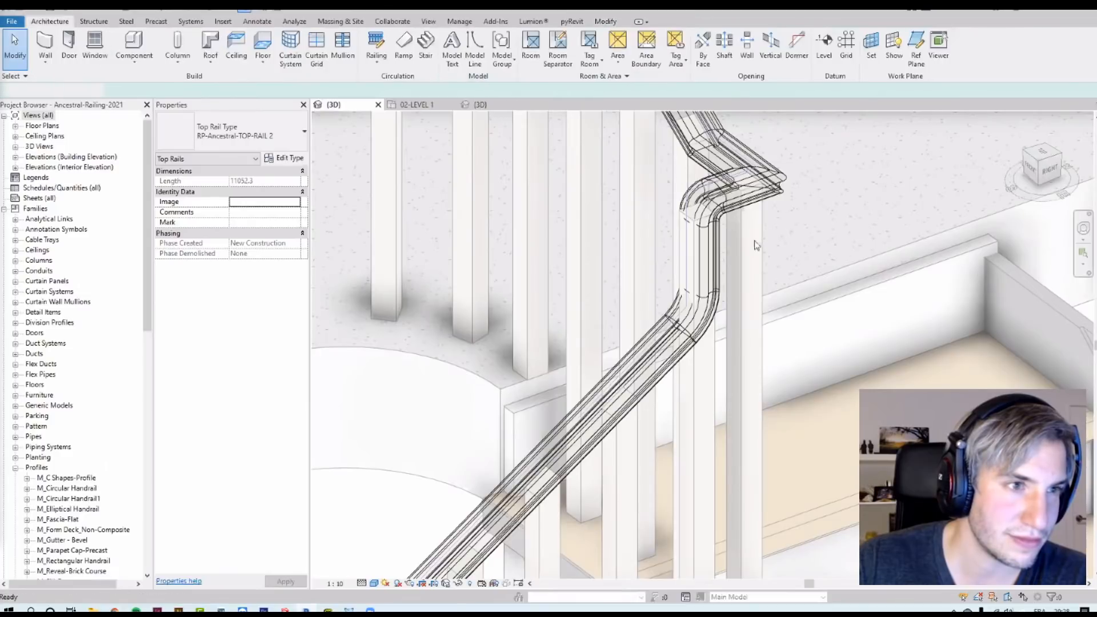
pyautogui.press('Escape')
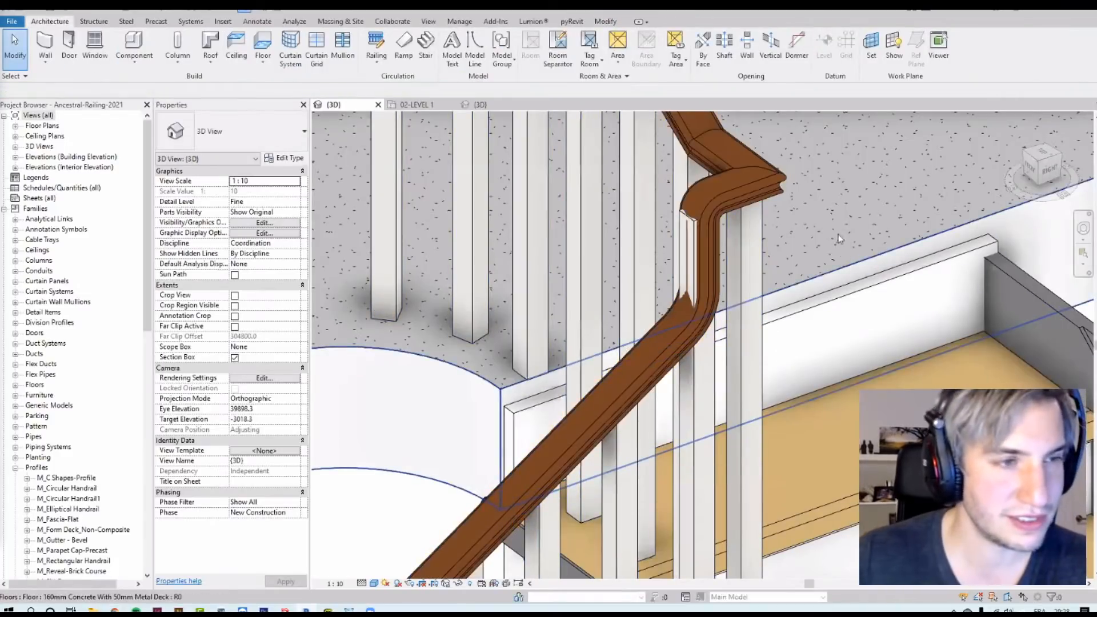
# Step: Edit the top rail path again and fillet its upper landing join with a 50 radius
pyautogui.scroll(-3, 784, 248)
pyautogui.keyDown('shift'); pyautogui.moveTo(748, 255); pyautogui.dragTo(719, 314, button='middle'); pyautogui.keyUp('shift')
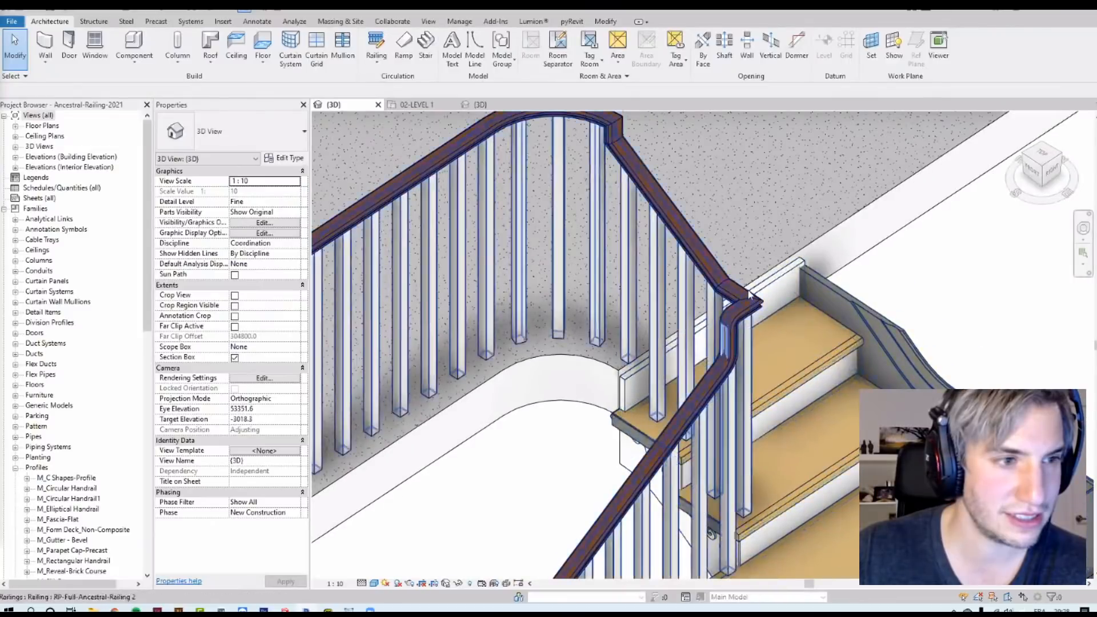
pyautogui.click(718, 314)
pyautogui.scroll(1, 768, 304)
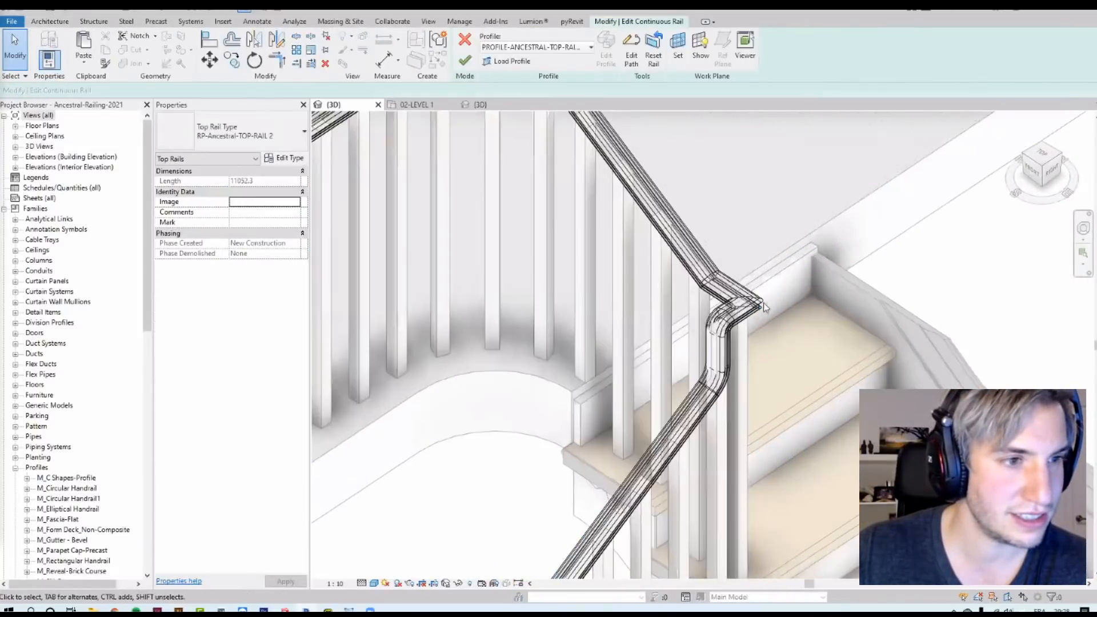
pyautogui.moveTo(768, 304); pyautogui.dragTo(703, 202, button='middle')
pyautogui.click(632, 58)
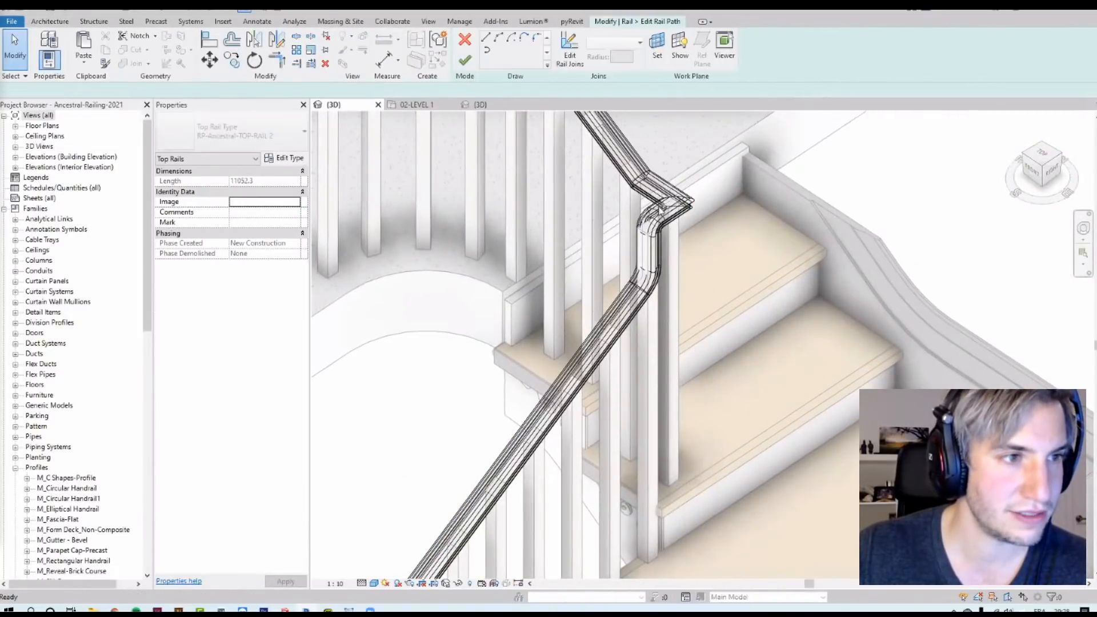
pyautogui.click(570, 51)
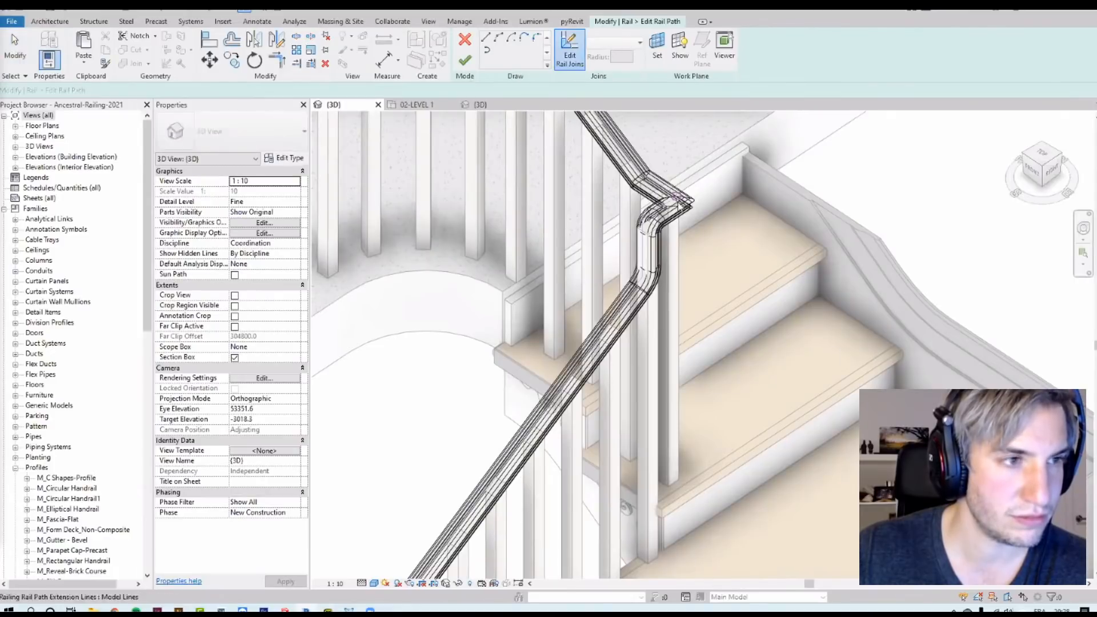
pyautogui.click(639, 43)
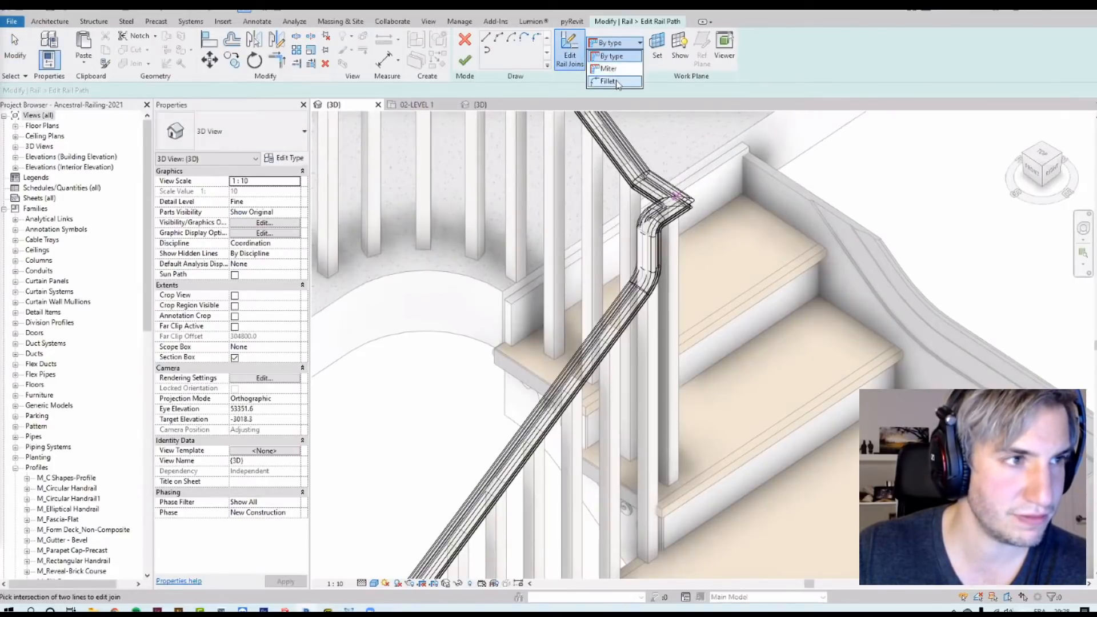
pyautogui.click(628, 66)
pyautogui.write('50')
pyautogui.click(459, 189)
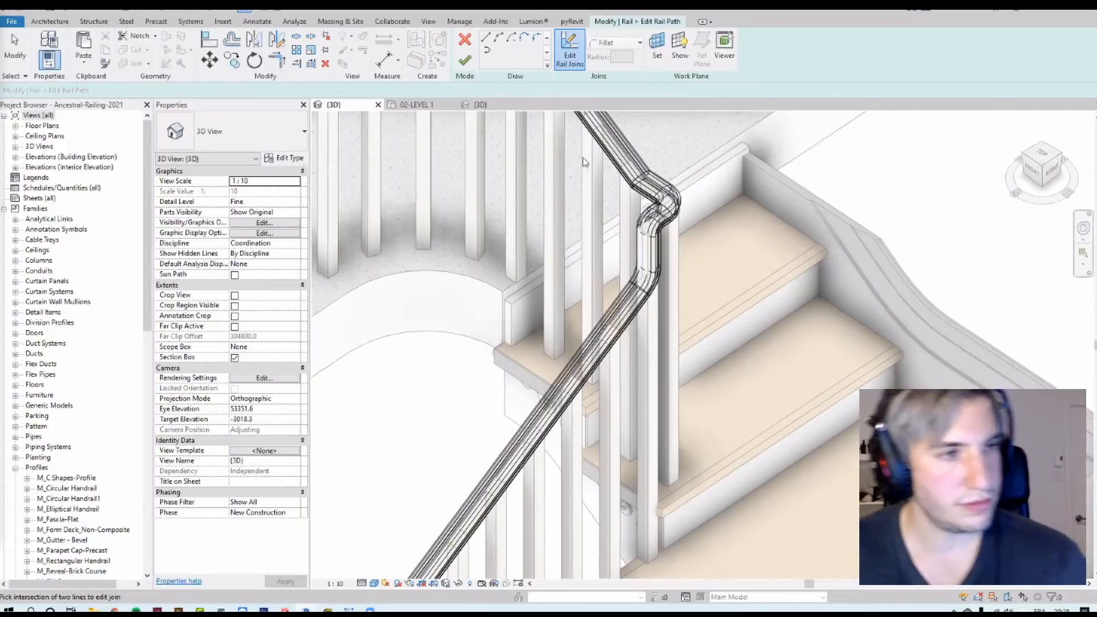
pyautogui.click(464, 60)
pyautogui.click(464, 60)
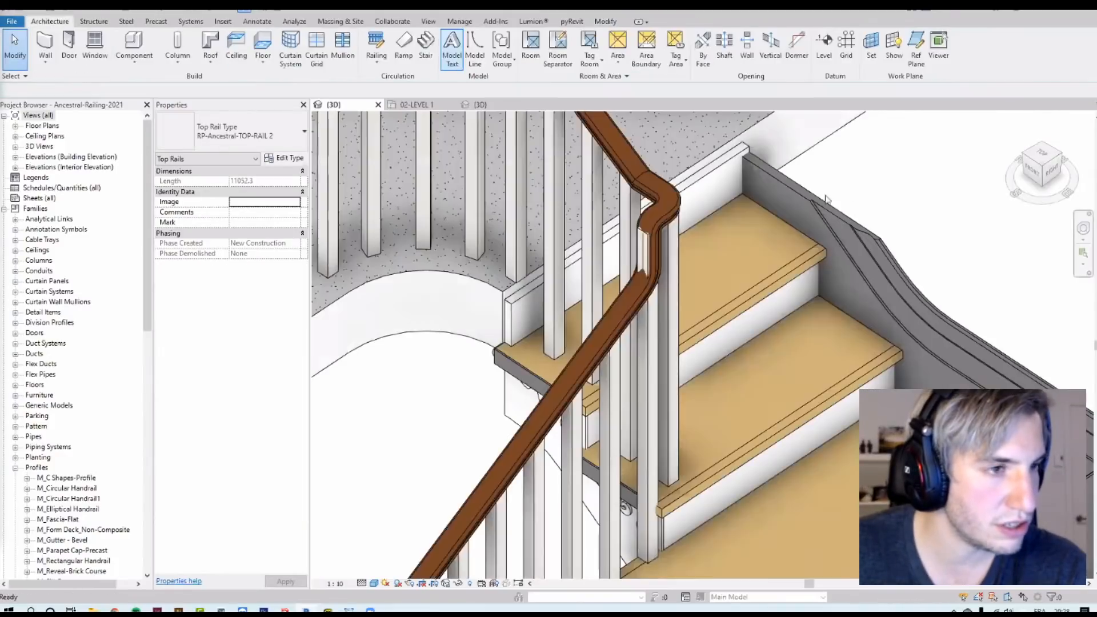
pyautogui.press('Escape')
# Step: Inspect the filleted top rail and the landing balusters from several angles
pyautogui.scroll(-1, 667, 330)
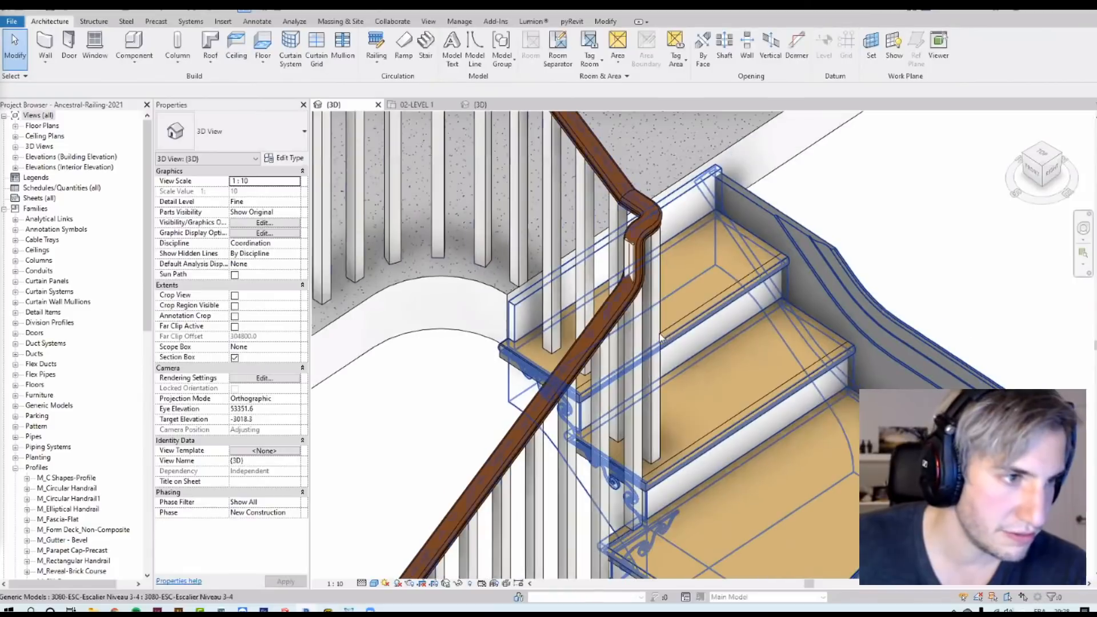
pyautogui.click(653, 329)
pyautogui.keyDown('shift'); pyautogui.moveTo(914, 269); pyautogui.dragTo(818, 255, button='middle'); pyautogui.keyUp('shift')
pyautogui.press('Escape')
pyautogui.scroll(-5, 800, 257)
pyautogui.keyDown('shift'); pyautogui.moveTo(851, 318); pyautogui.dragTo(865, 214, button='middle'); pyautogui.keyUp('shift')
pyautogui.scroll(6, 714, 454)
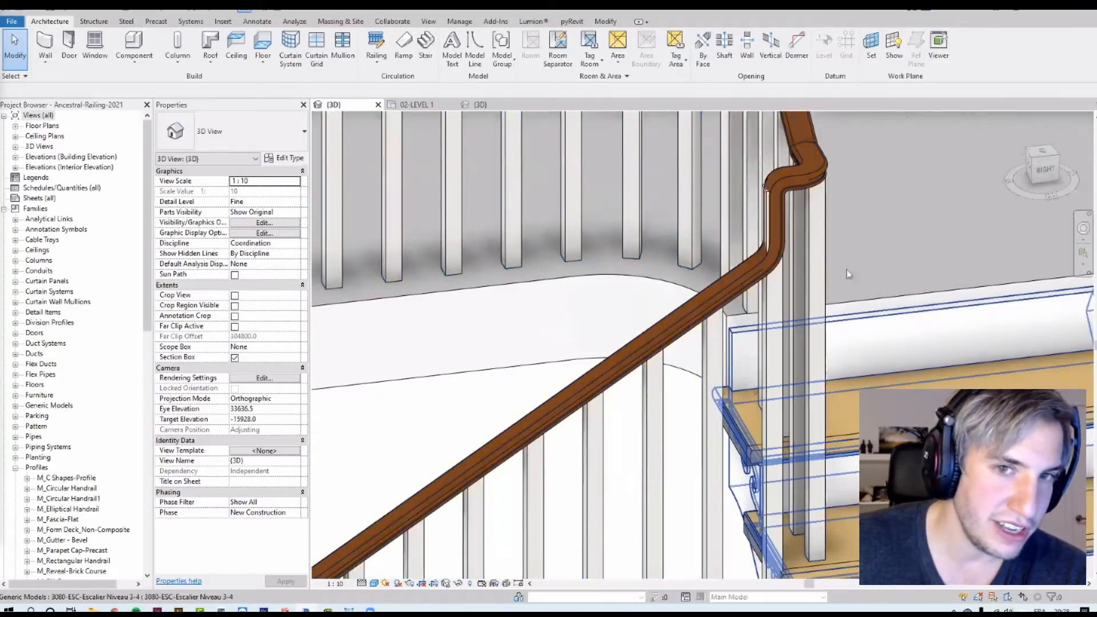
pyautogui.scroll(-6, 909, 382)
pyautogui.moveTo(392, 336); pyautogui.dragTo(577, 224, button='middle')
pyautogui.click(577, 221)
pyautogui.scroll(8, 587, 364)
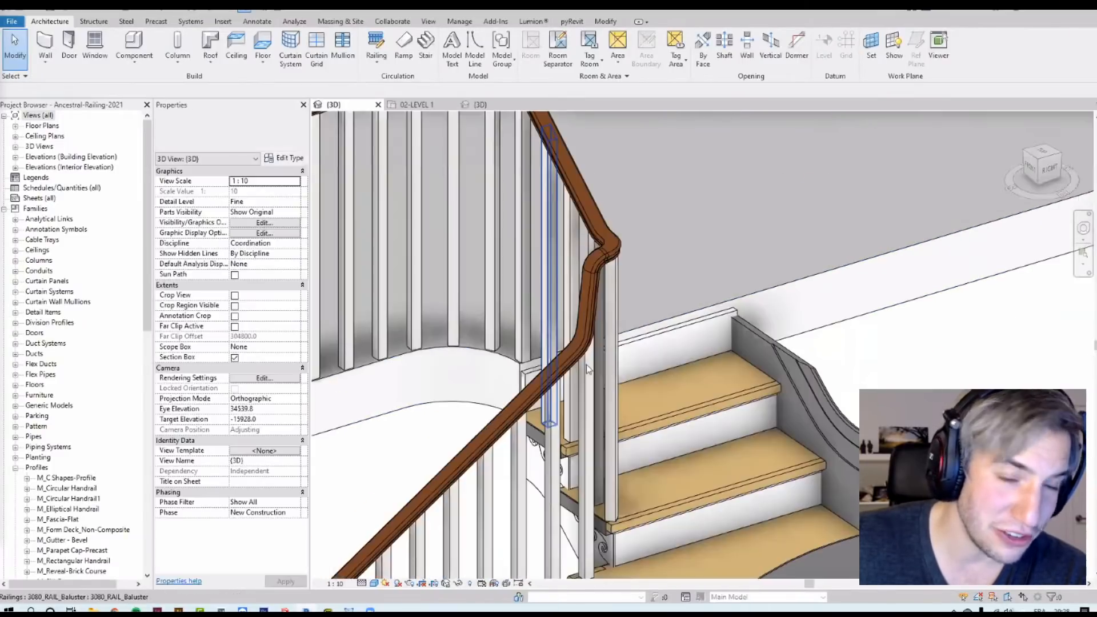
pyautogui.scroll(5, 586, 369)
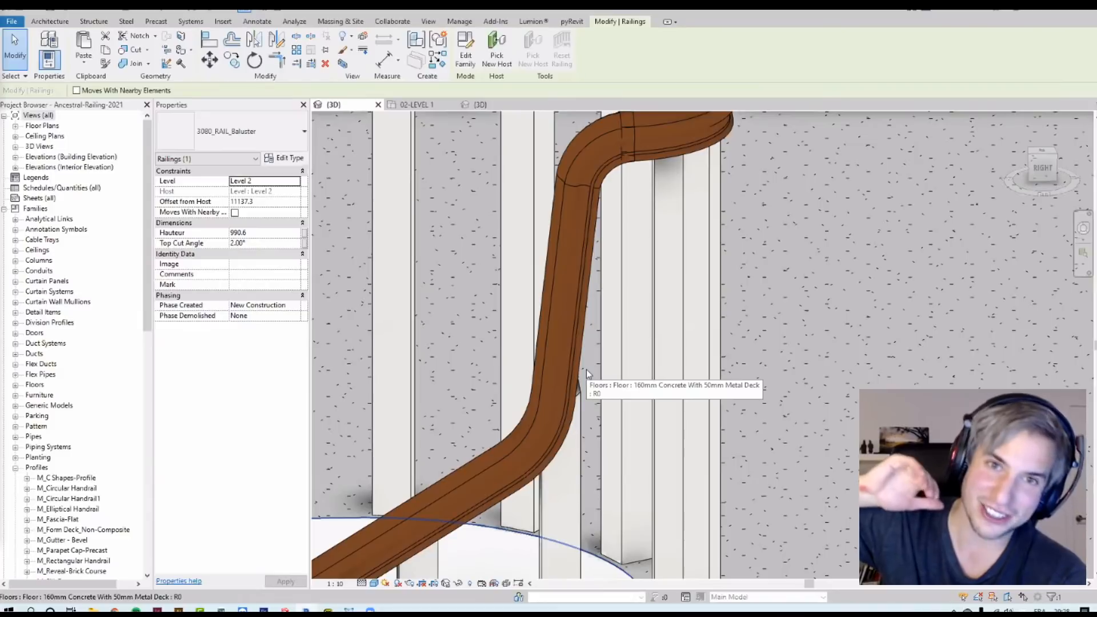
pyautogui.scroll(-5, 435, 354)
pyautogui.keyDown('shift'); pyautogui.moveTo(343, 434); pyautogui.dragTo(423, 472, button='middle'); pyautogui.keyUp('shift')
pyautogui.scroll(5, 422, 457)
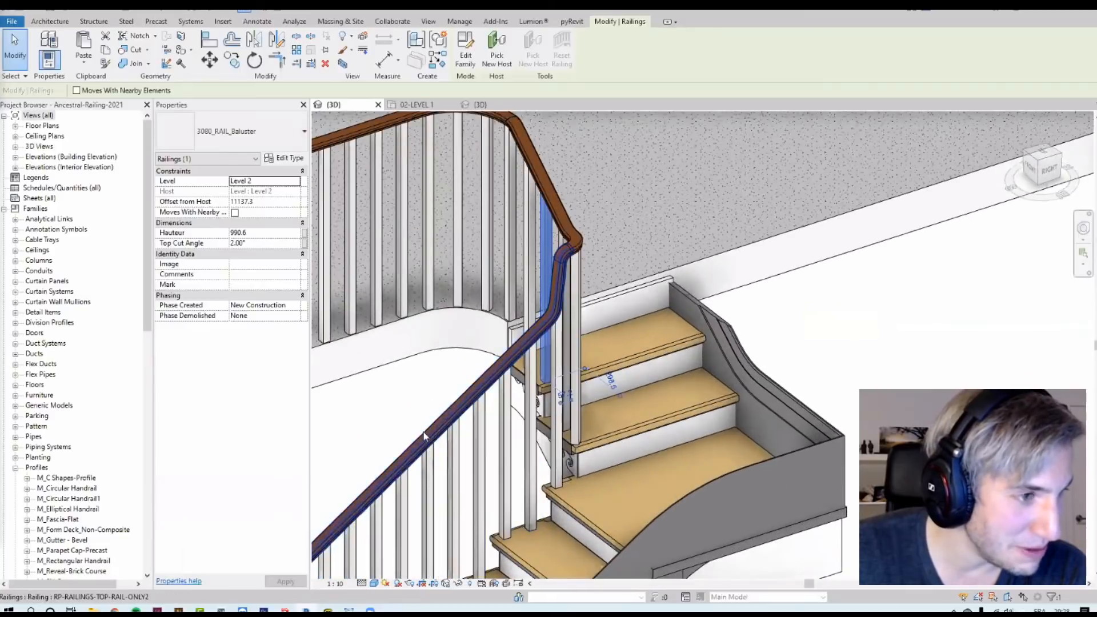
# Step: Examine the original stair railing and open its top rail path to compare the landing joins
pyautogui.click(424, 436)
pyautogui.scroll(1, 441, 412)
pyautogui.moveTo(429, 394); pyautogui.dragTo(521, 504, button='middle')
pyautogui.click(683, 329)
pyautogui.click(586, 174)
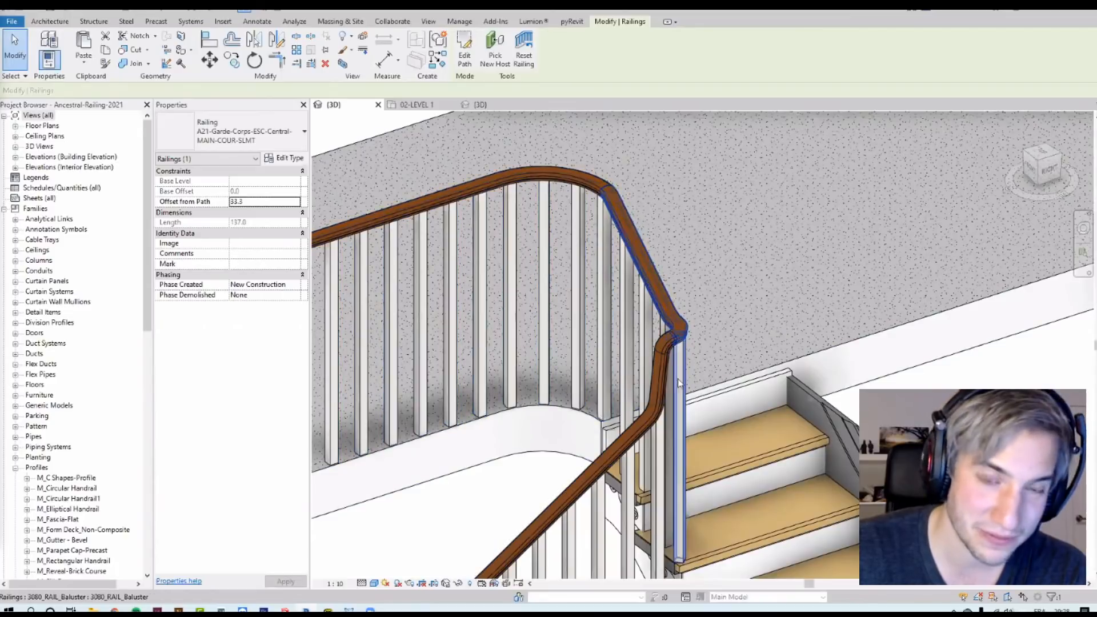
pyautogui.click(662, 382)
pyautogui.scroll(-2, 786, 249)
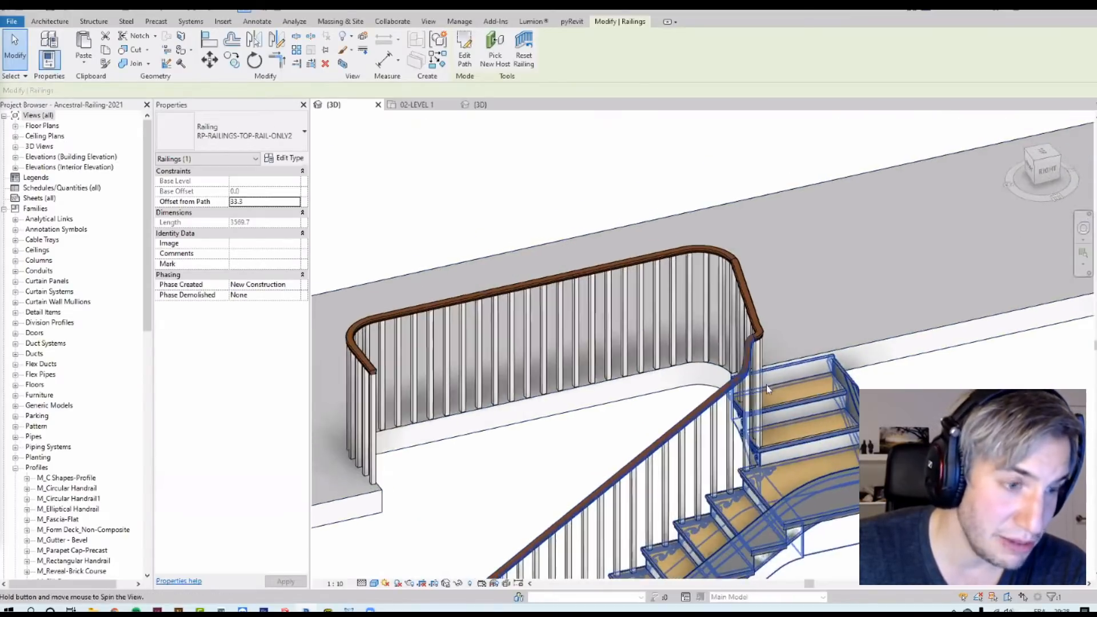
pyautogui.scroll(5, 766, 384)
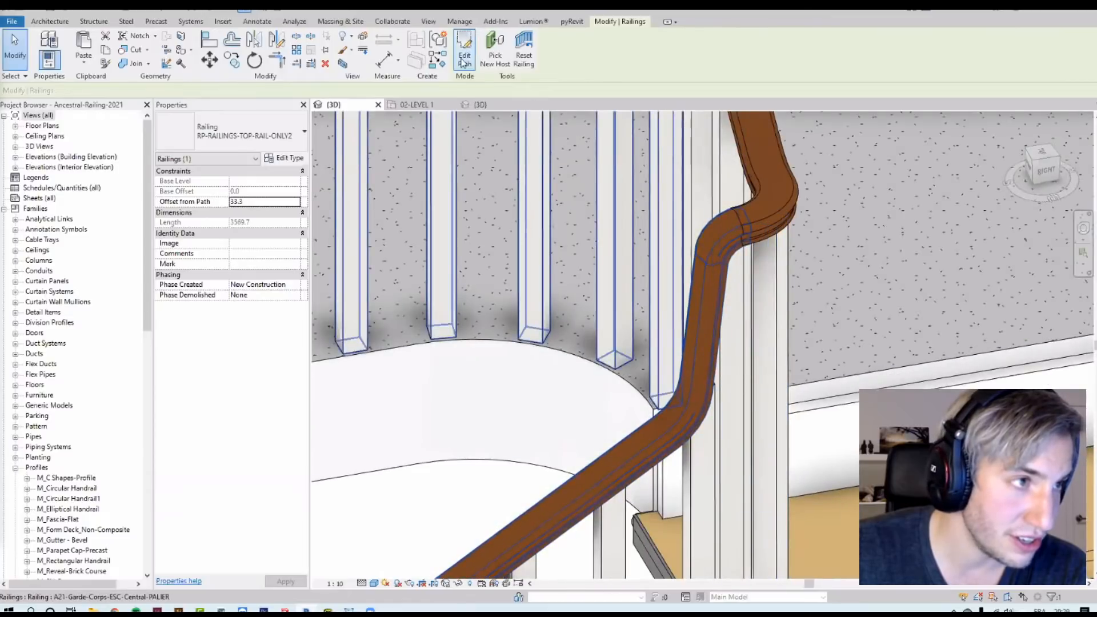
pyautogui.press('Tab')
pyautogui.click(695, 410)
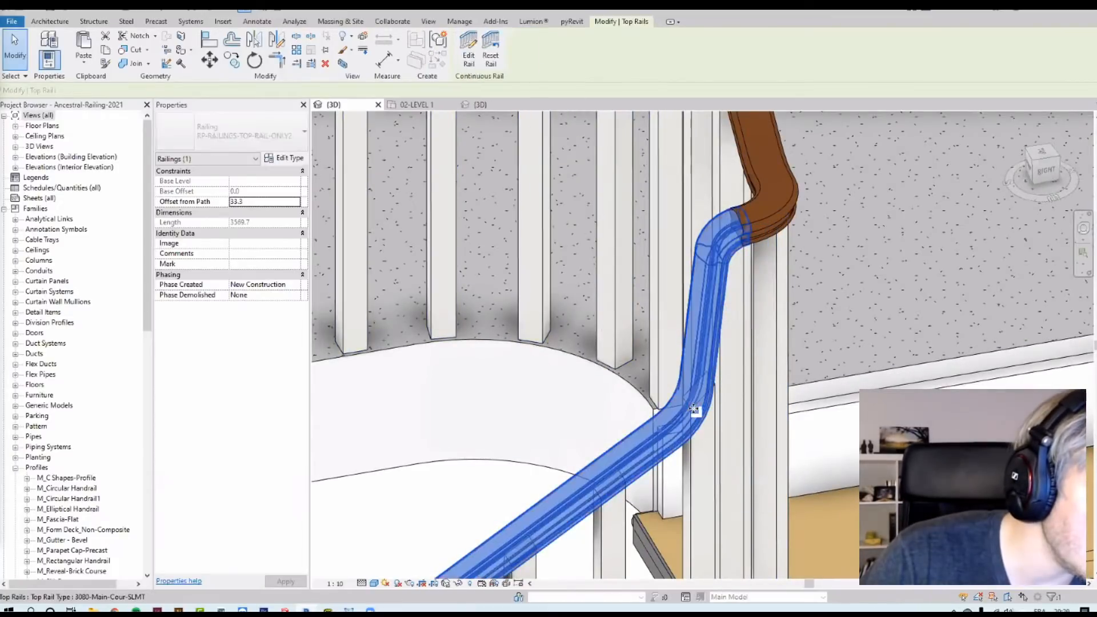
pyautogui.click(465, 61)
pyautogui.click(465, 61)
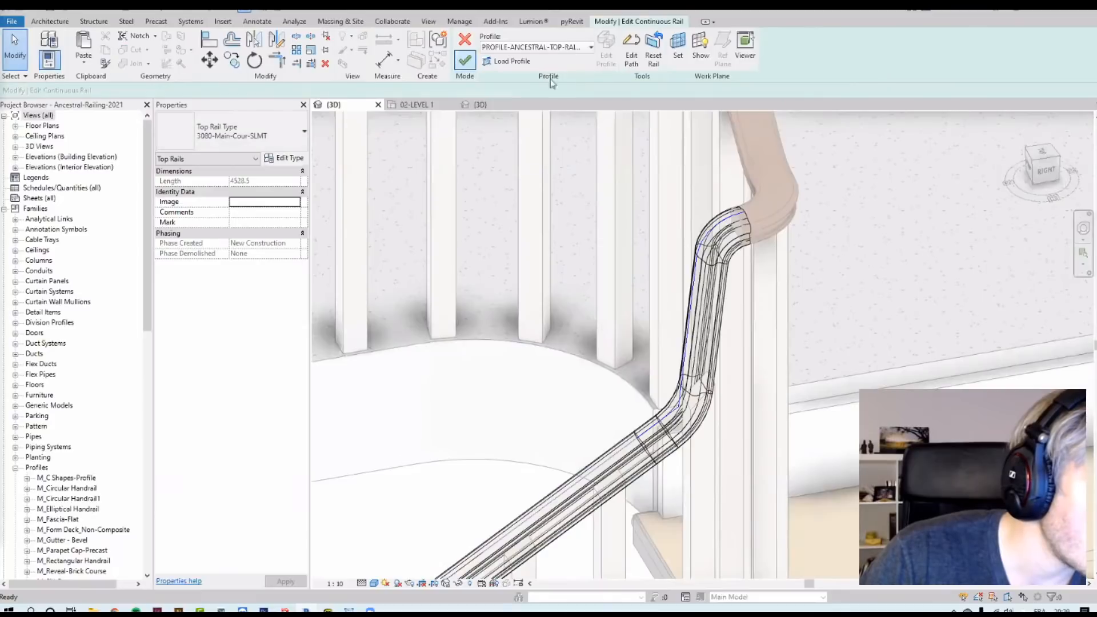
pyautogui.moveTo(563, 153); pyautogui.dragTo(903, 506)
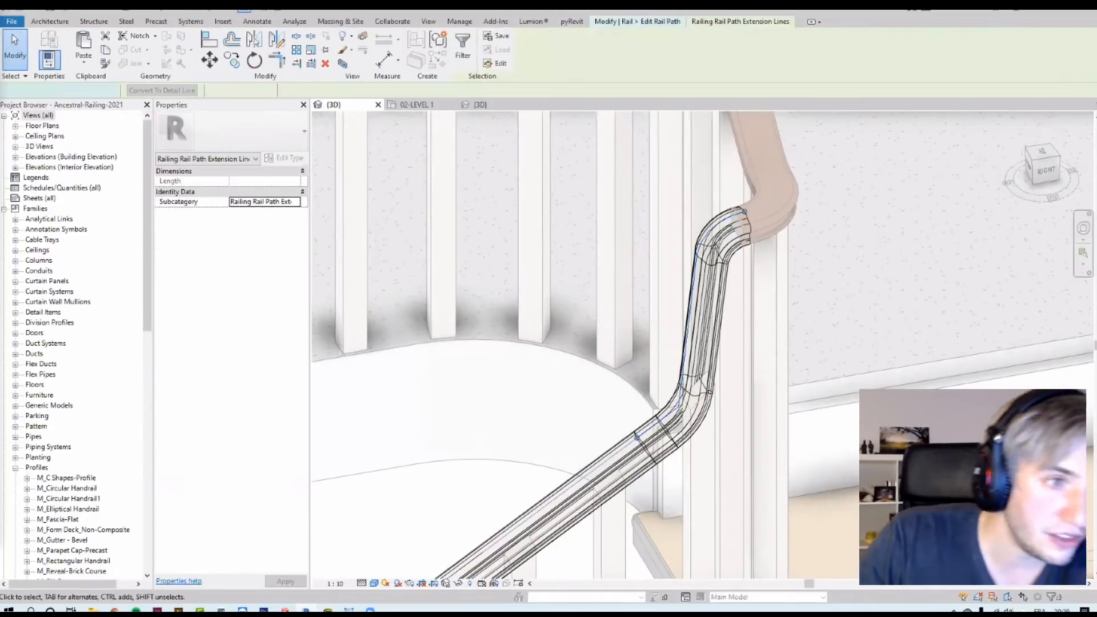
pyautogui.press('Escape')
pyautogui.click(464, 62)
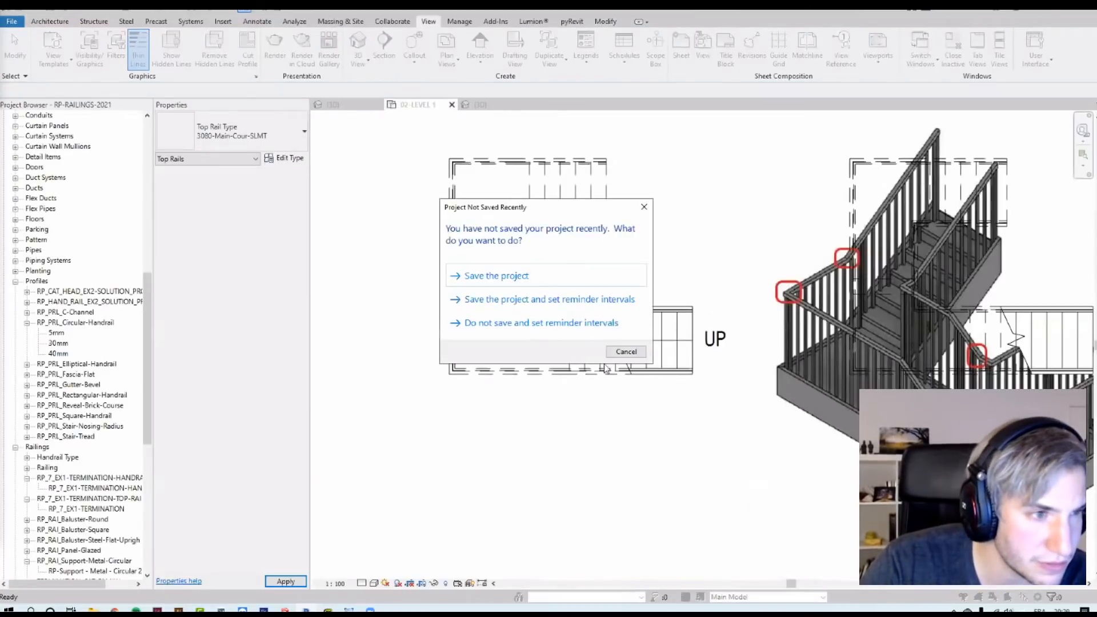
# Step: Dismiss the save reminder, select the railing under 9- Custom Extension Path and open it in a 3D view
pyautogui.click(621, 366)
pyautogui.scroll(-4, 602, 381)
pyautogui.scroll(-5, 603, 381)
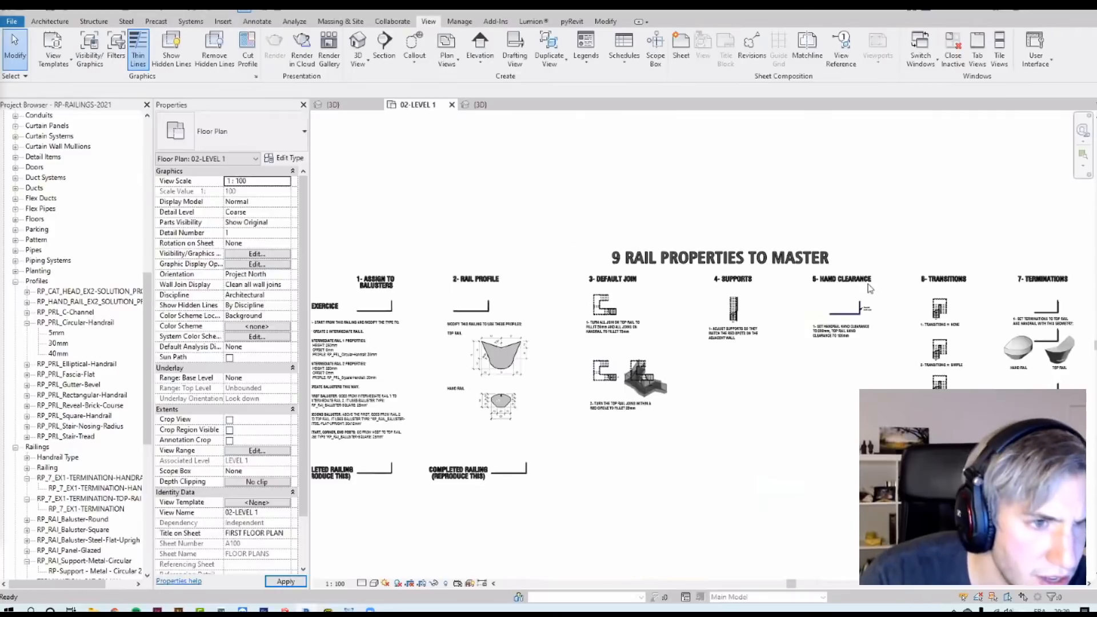
pyautogui.scroll(2, 912, 299)
pyautogui.moveTo(913, 299); pyautogui.dragTo(561, 265, button='middle')
pyautogui.scroll(2, 858, 268)
pyautogui.moveTo(858, 268); pyautogui.dragTo(608, 273, button='middle')
pyautogui.moveTo(916, 308); pyautogui.dragTo(788, 282, button='middle')
pyautogui.scroll(4, 788, 281)
pyautogui.click(737, 373)
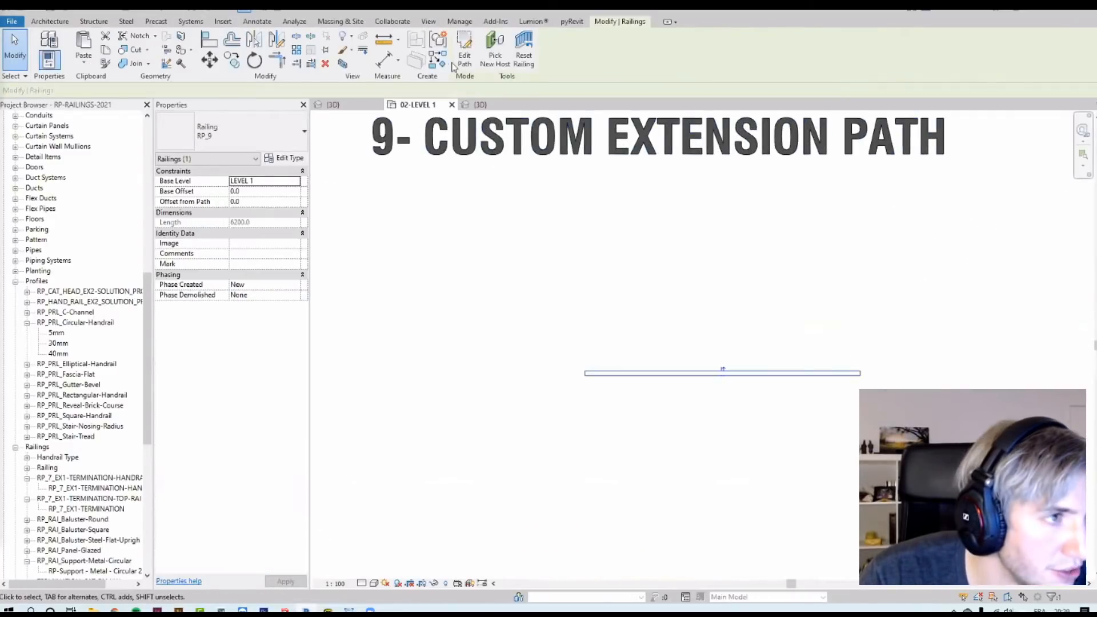
pyautogui.click(342, 64)
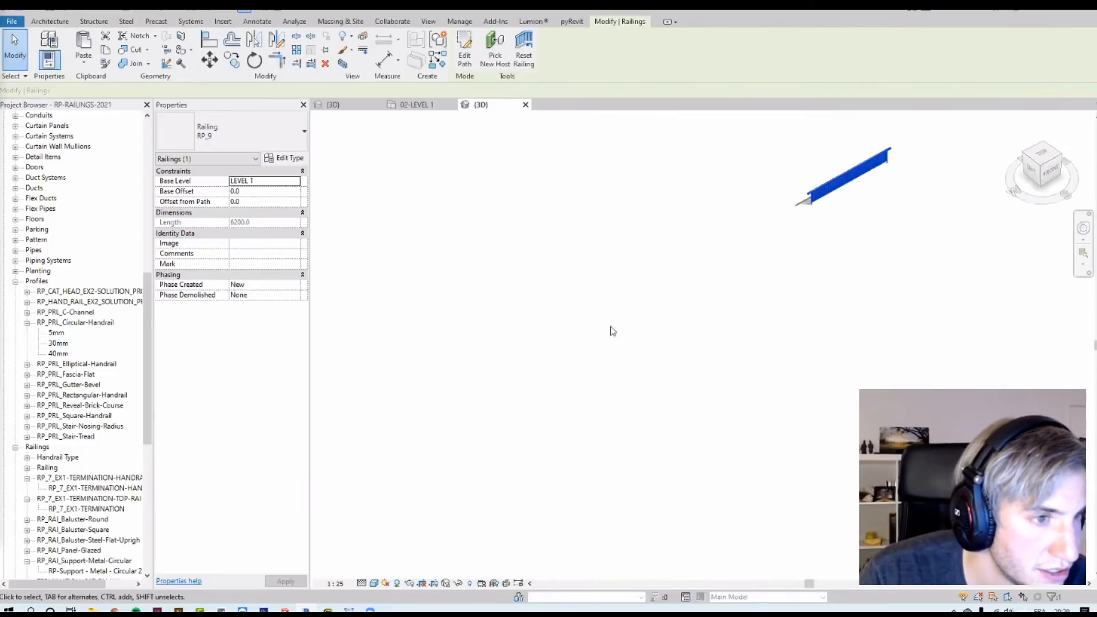
# Step: Select the railing's top rail and open its continuous rail path for editing
pyautogui.scroll(3, 679, 292)
pyautogui.click(597, 378)
pyautogui.keyDown('shift'); pyautogui.moveTo(597, 378); pyautogui.dragTo(528, 363, button='middle'); pyautogui.keyUp('shift')
pyautogui.click(531, 364)
pyautogui.moveTo(664, 428); pyautogui.dragTo(788, 359, button='middle')
pyautogui.scroll(4, 631, 157)
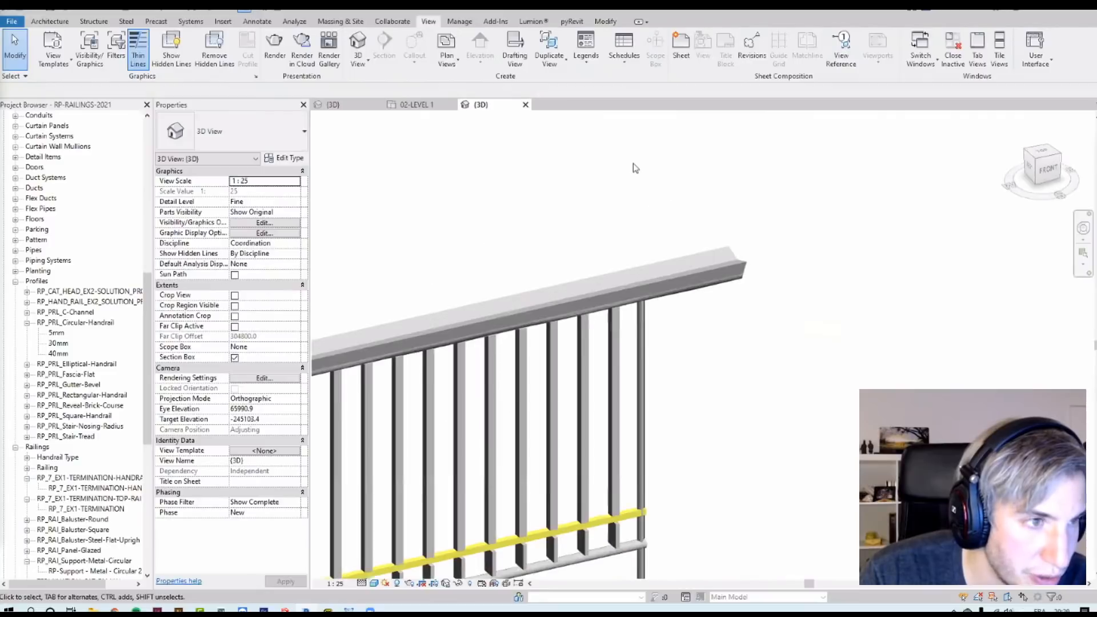
pyautogui.scroll(2, 860, 226)
pyautogui.scroll(-4, 860, 226)
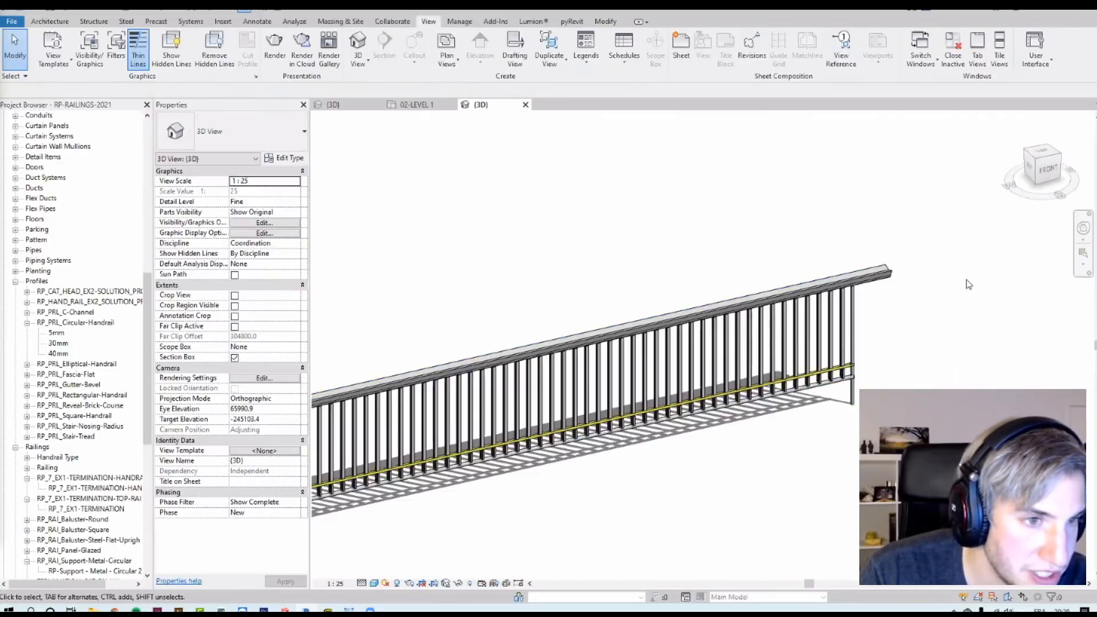
pyautogui.scroll(4, 890, 296)
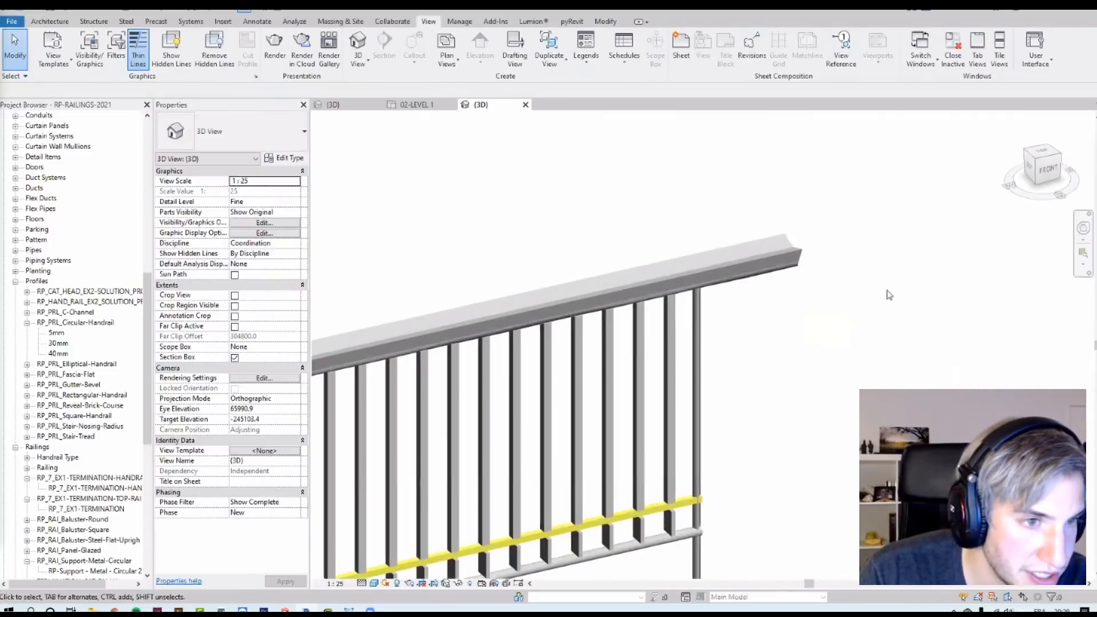
pyautogui.press('Tab')
pyautogui.click(757, 249)
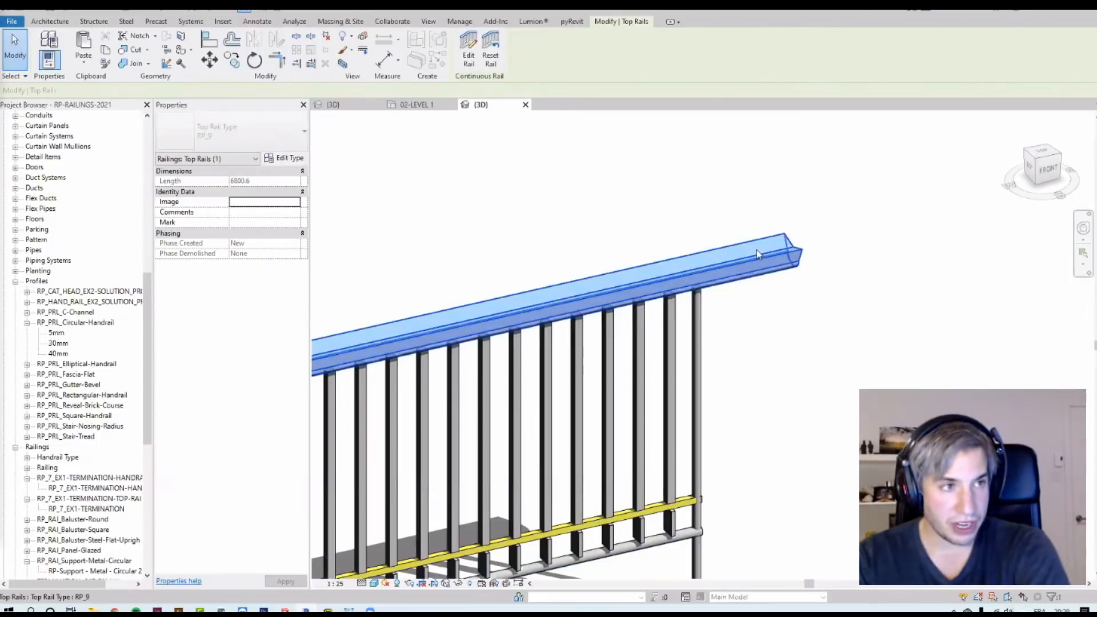
pyautogui.click(469, 47)
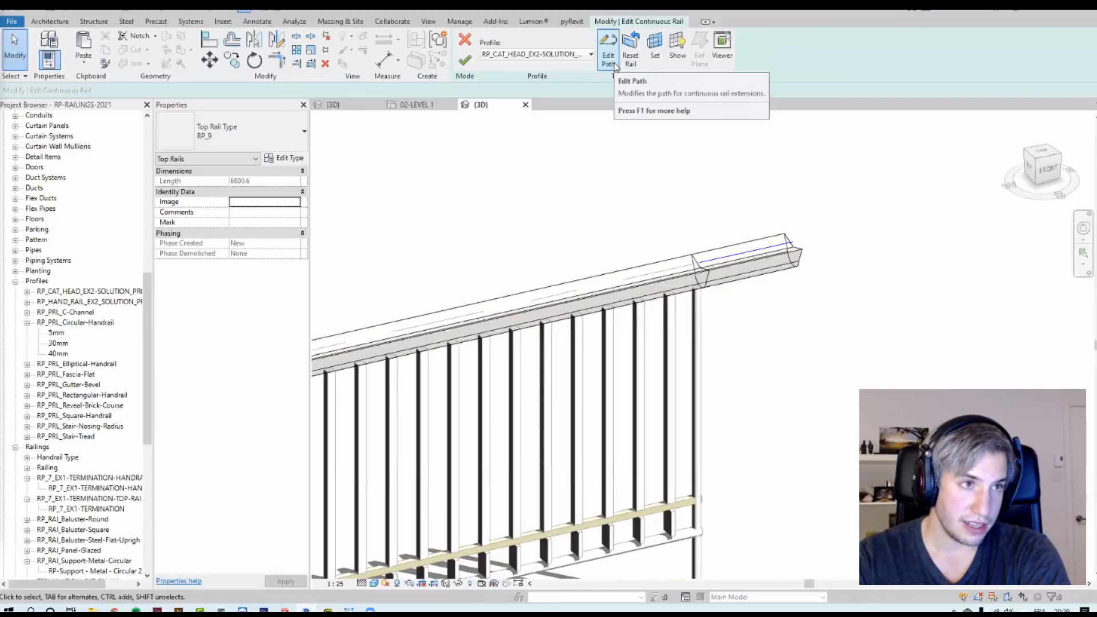
pyautogui.click(609, 51)
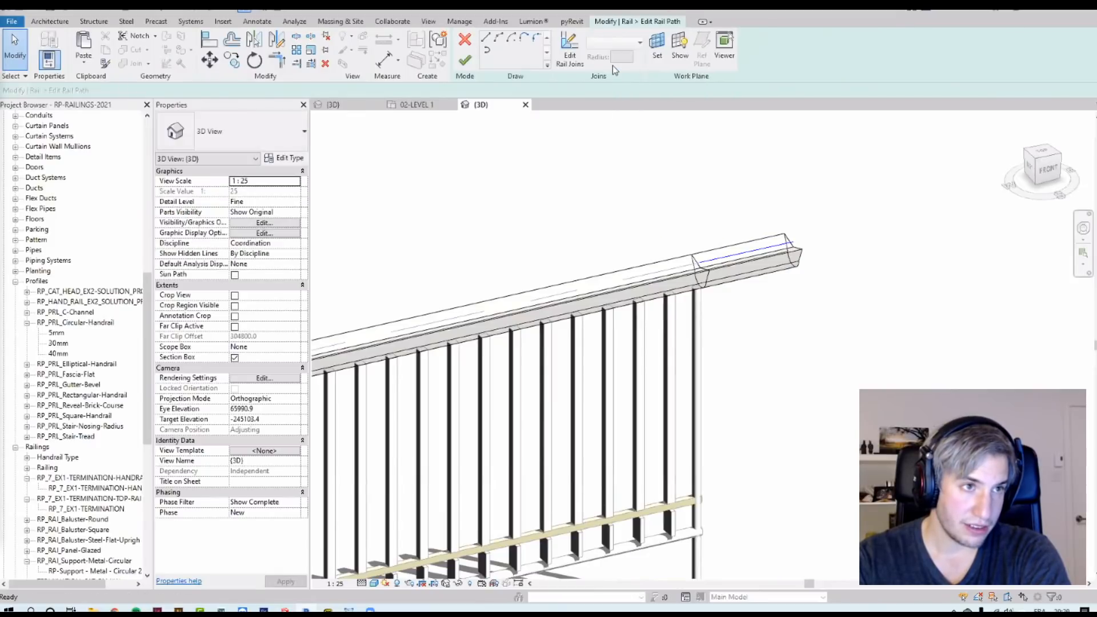
# Step: Delete the top rail's existing extension line and undo the deletion
pyautogui.moveTo(553, 152); pyautogui.dragTo(904, 420)
pyautogui.moveTo(588, 182); pyautogui.dragTo(831, 343)
pyautogui.moveTo(909, 397); pyautogui.dragTo(641, 193)
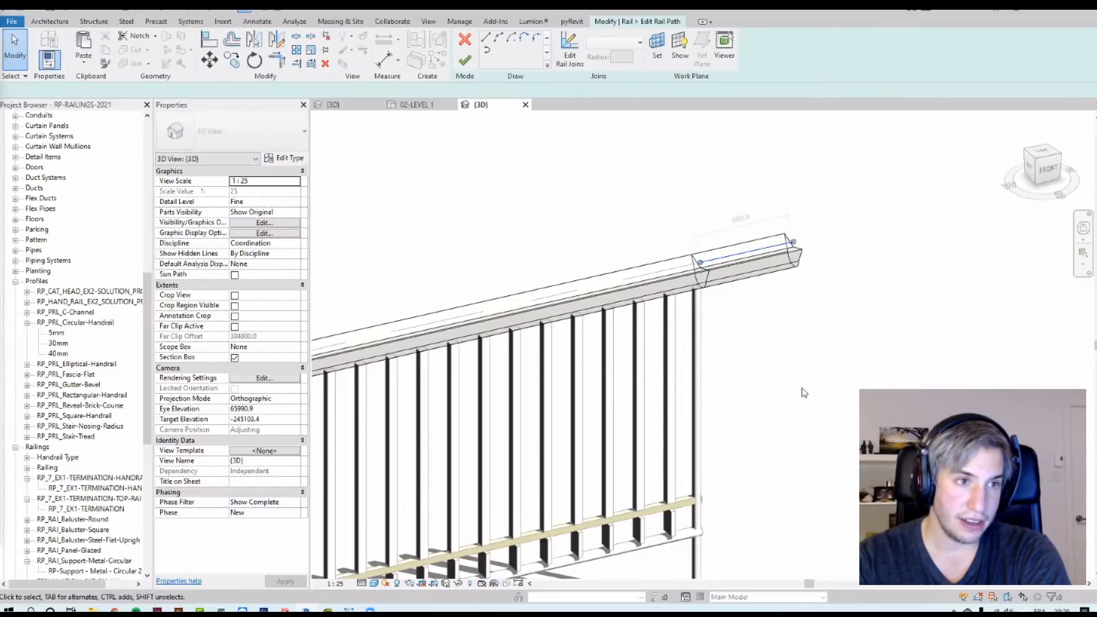
pyautogui.click(810, 392)
pyautogui.moveTo(534, 350); pyautogui.dragTo(897, 337, button='middle')
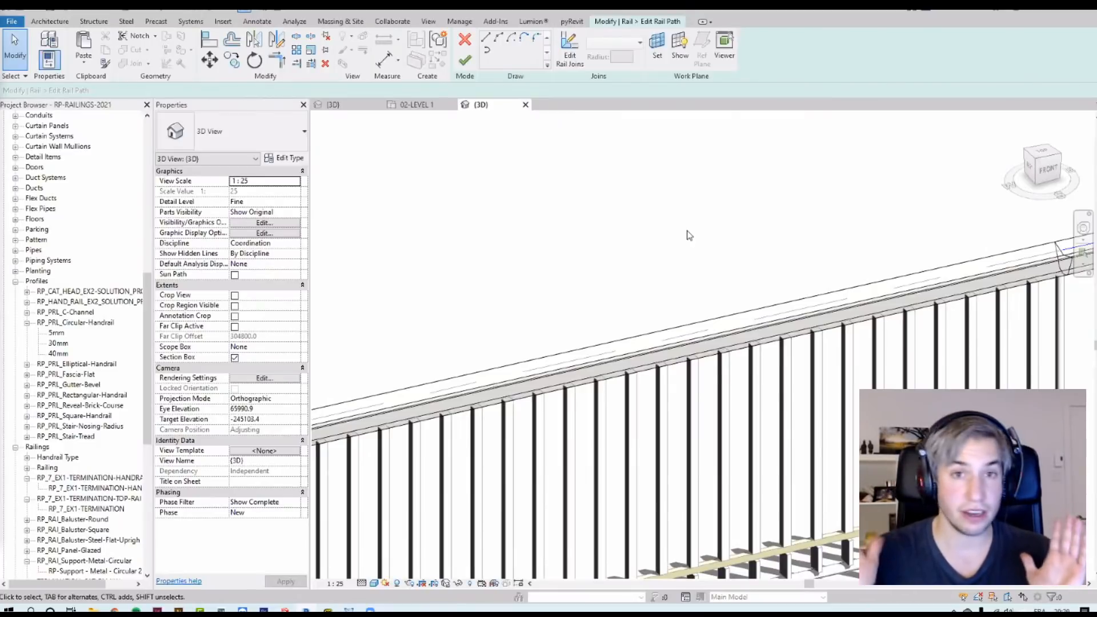
pyautogui.moveTo(802, 304); pyautogui.dragTo(539, 323, button='middle')
pyautogui.scroll(3, 889, 245)
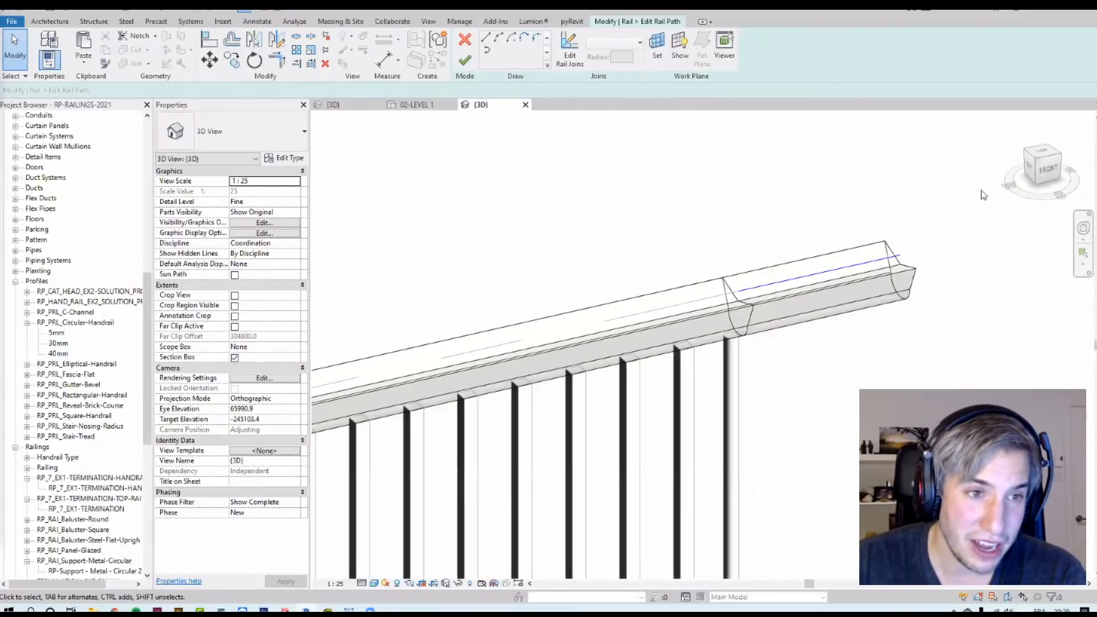
pyautogui.click(874, 261)
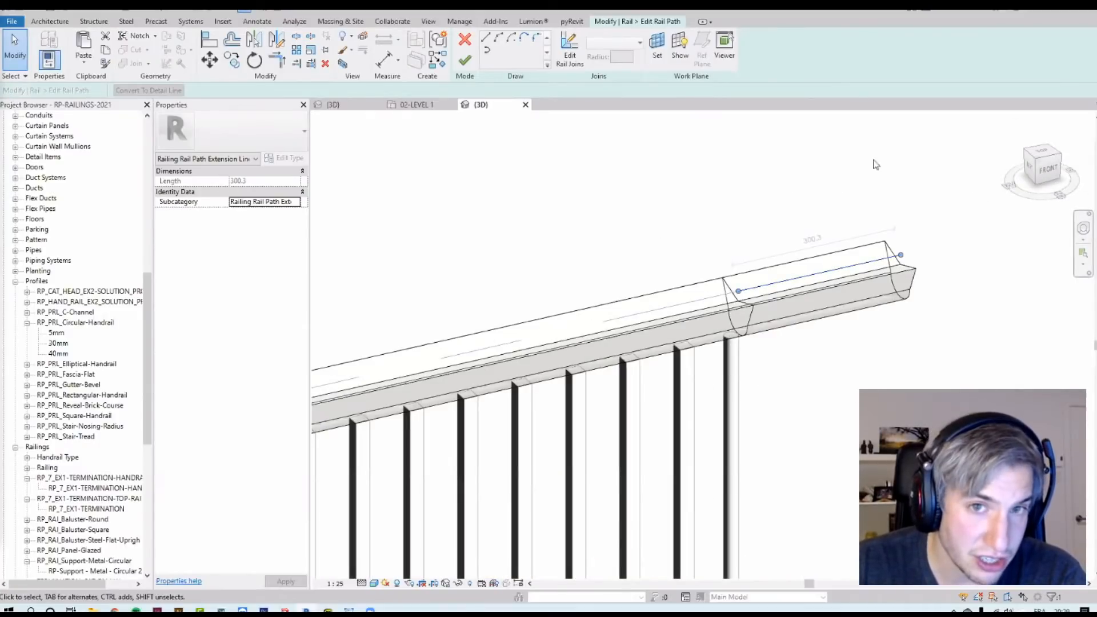
pyautogui.click(898, 224)
pyautogui.click(886, 258)
pyautogui.moveTo(864, 308); pyautogui.dragTo(715, 299, button='middle')
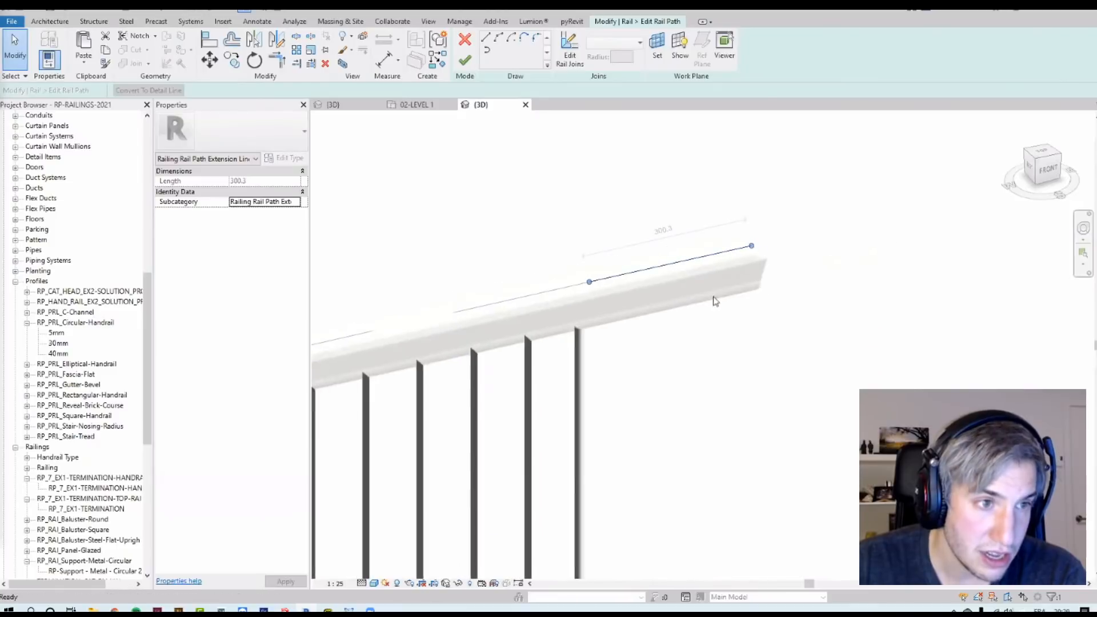
pyautogui.press('Delete')
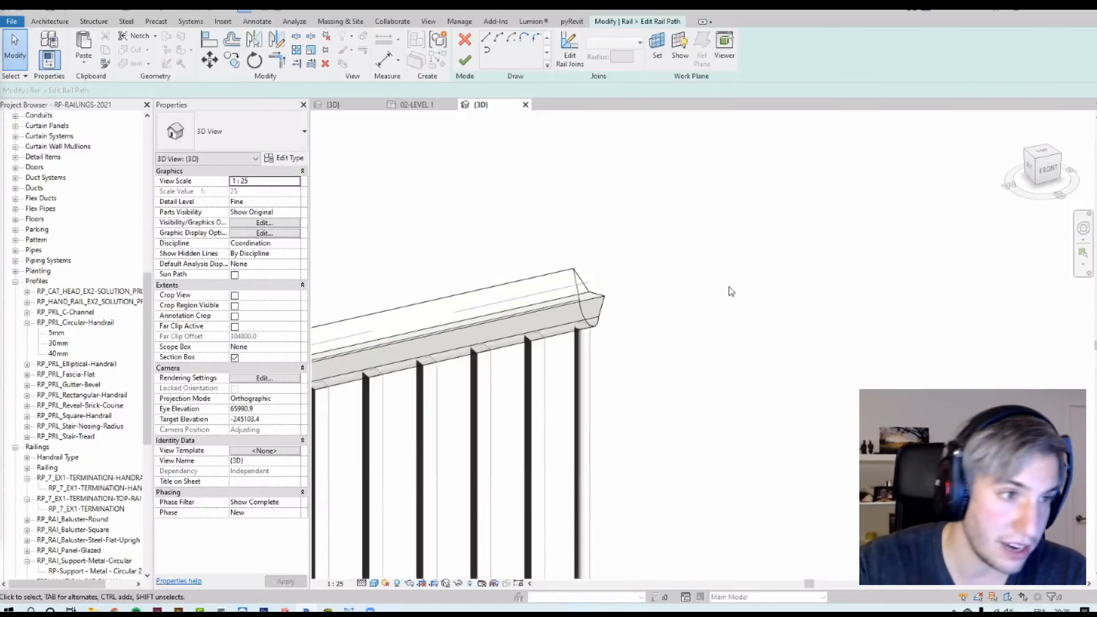
pyautogui.hotkey('ctrl', 'z')
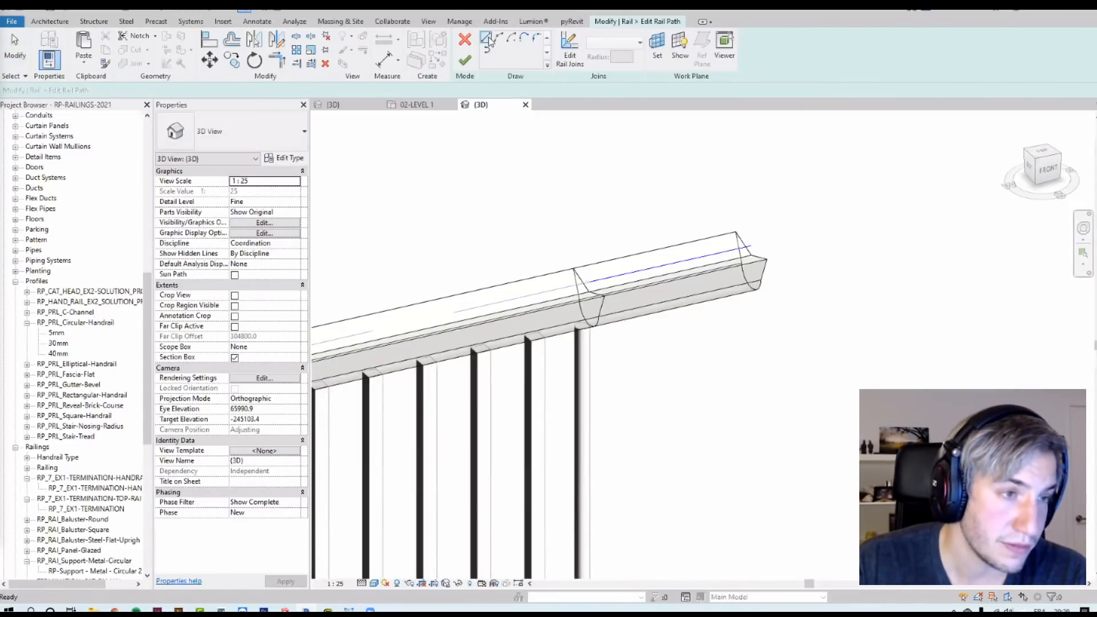
# Step: Sketch a chained extension path from the top rail's end, rising about 165 then turning back down
pyautogui.click(485, 39)
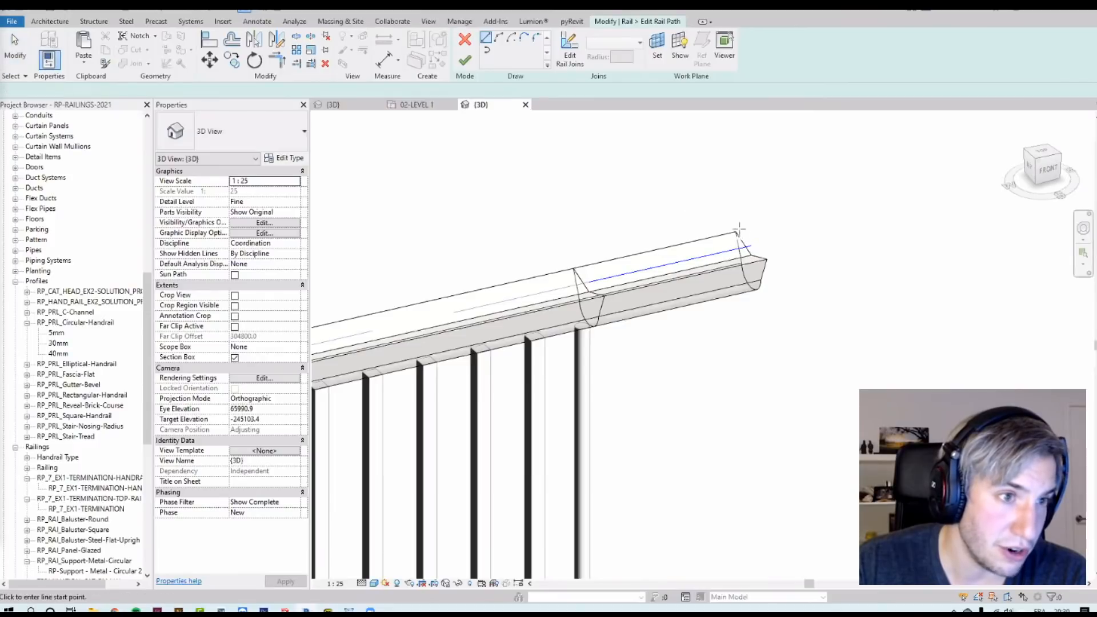
pyautogui.click(749, 246)
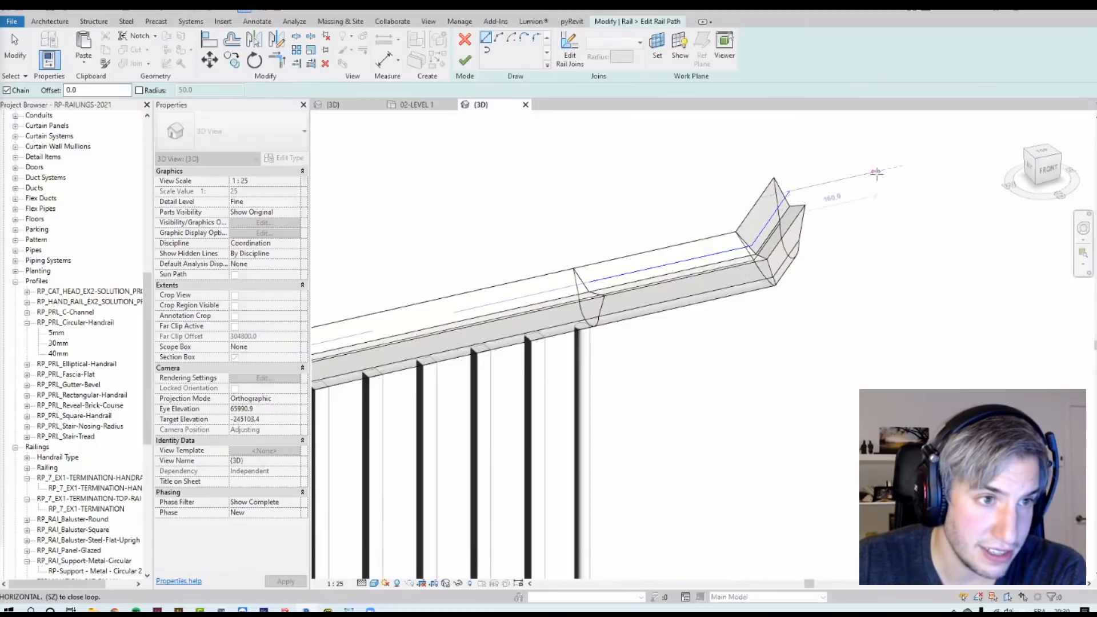
pyautogui.moveTo(891, 175)
pyautogui.keyDown('shift'); pyautogui.mouseDown(button='middle')
pyautogui.moveTo(739, 213)
pyautogui.moveTo(782, 201)
pyautogui.mouseUp(button='middle'); pyautogui.keyUp('shift')
pyautogui.click(922, 388)
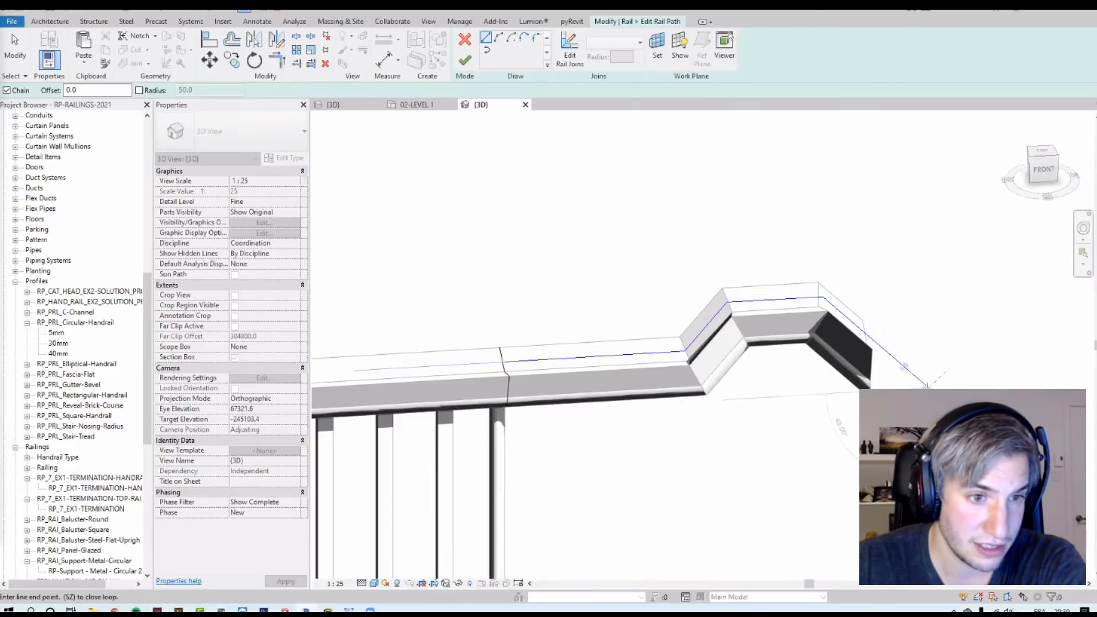
pyautogui.scroll(-3, 642, 262)
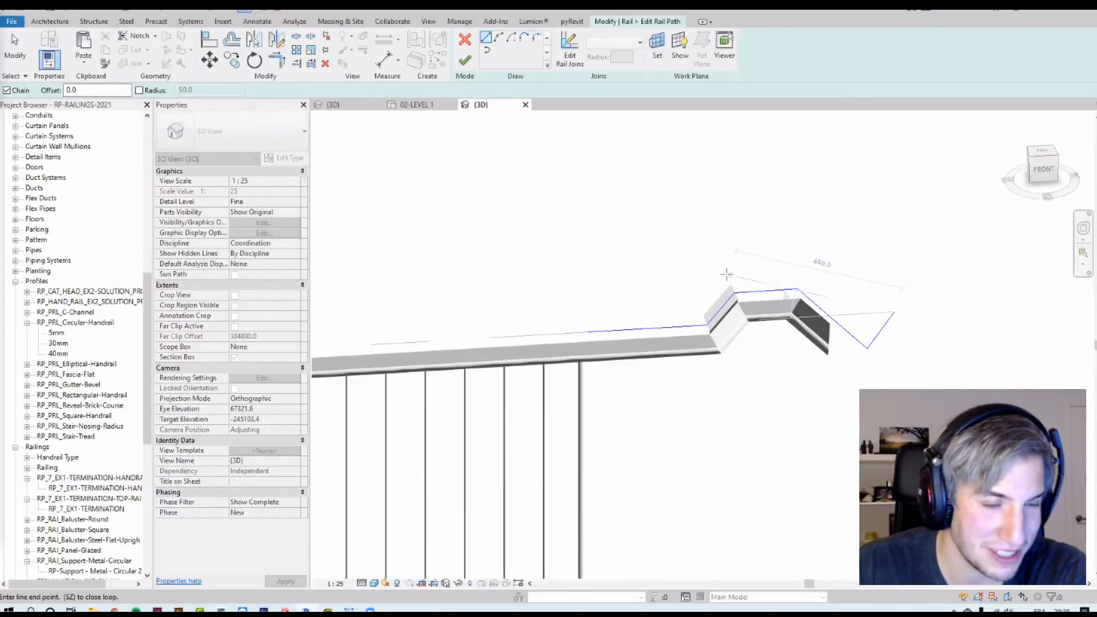
pyautogui.press('Escape')
pyautogui.press('Escape')
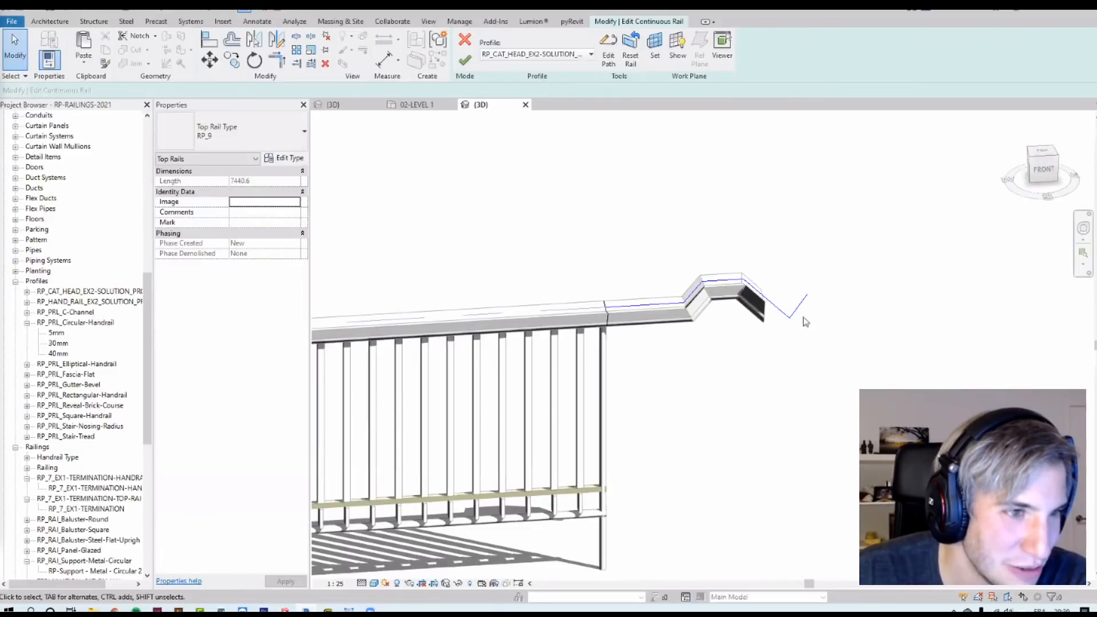
# Step: Finish editing the custom extension path and the top rail
pyautogui.keyDown('shift'); pyautogui.moveTo(683, 178); pyautogui.dragTo(709, 226, button='middle'); pyautogui.keyUp('shift')
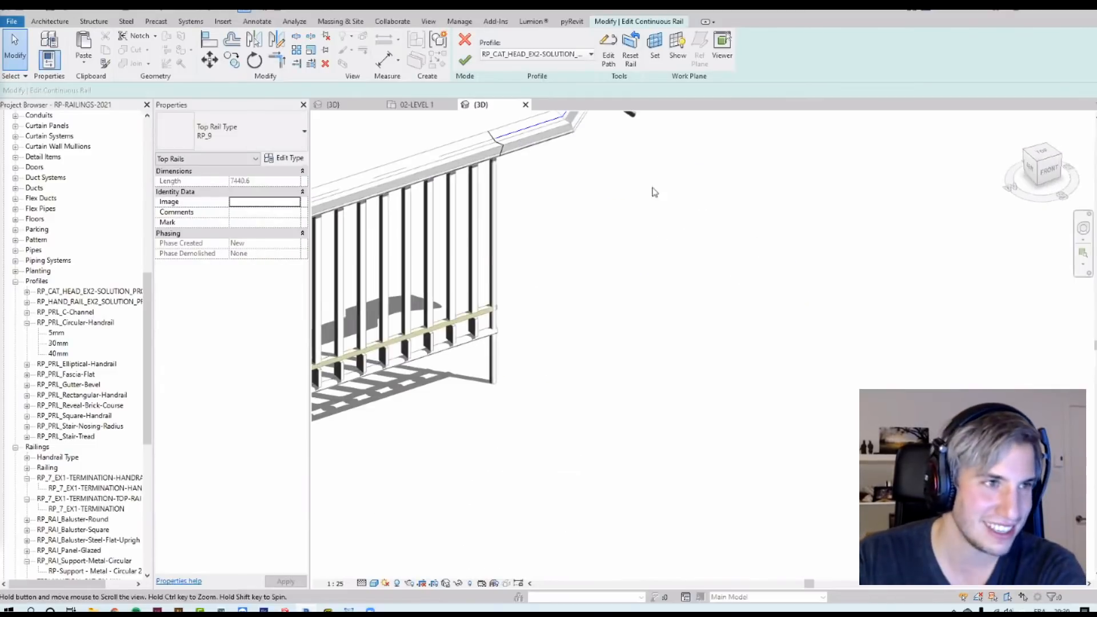
pyautogui.moveTo(651, 191); pyautogui.dragTo(696, 349, button='middle')
pyautogui.click(465, 61)
pyautogui.click(733, 269)
pyautogui.scroll(2, 605, 250)
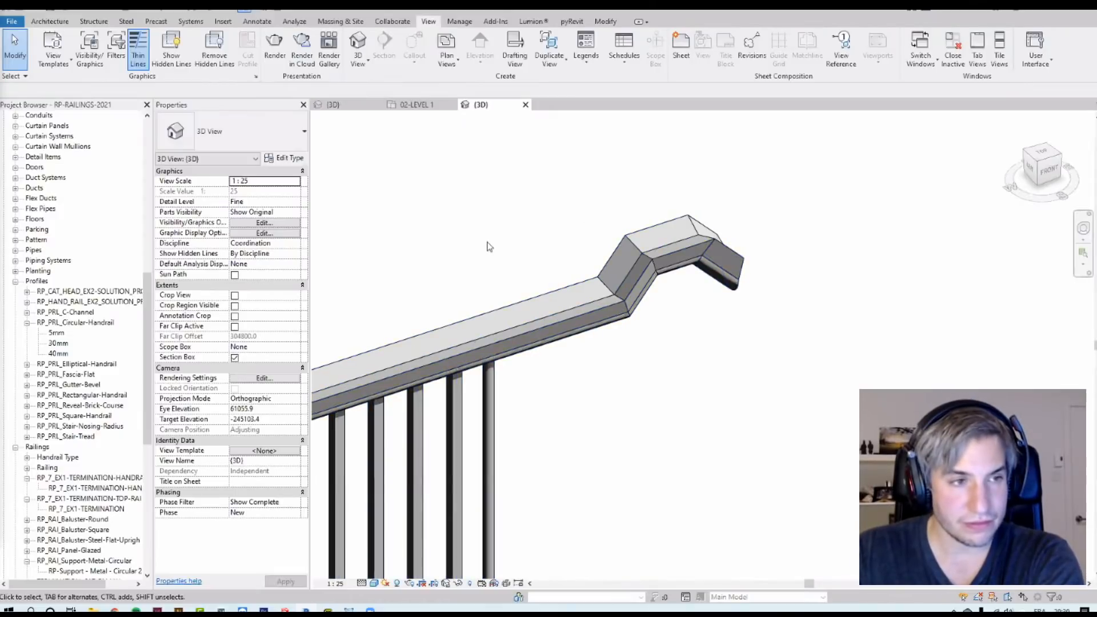
# Step: Reset the railing to remove the custom rail edits
pyautogui.click(547, 309)
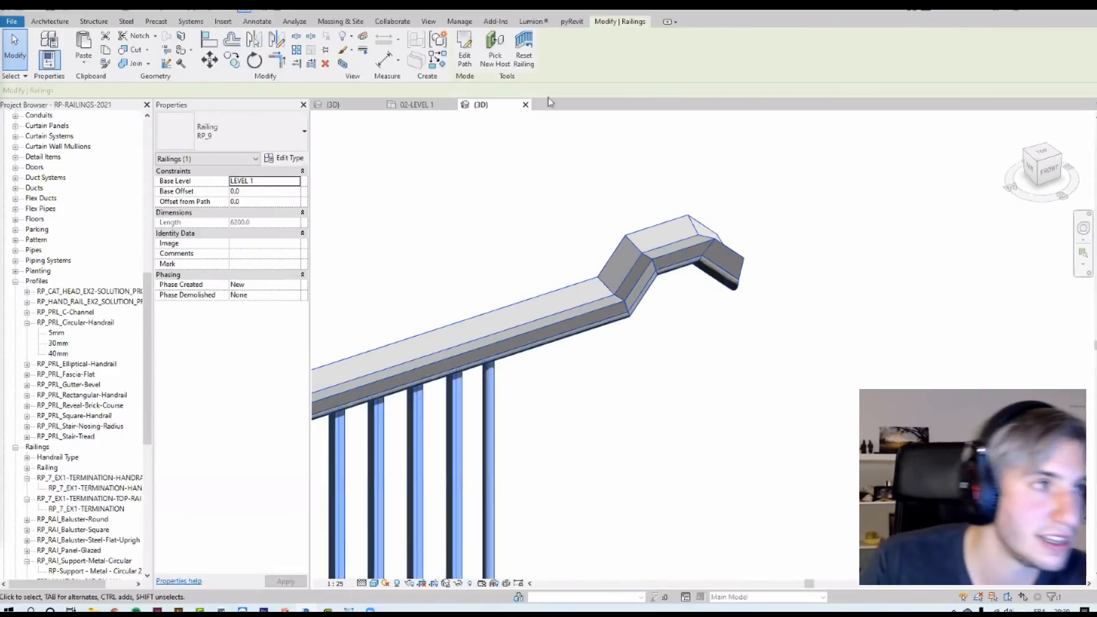
pyautogui.click(522, 56)
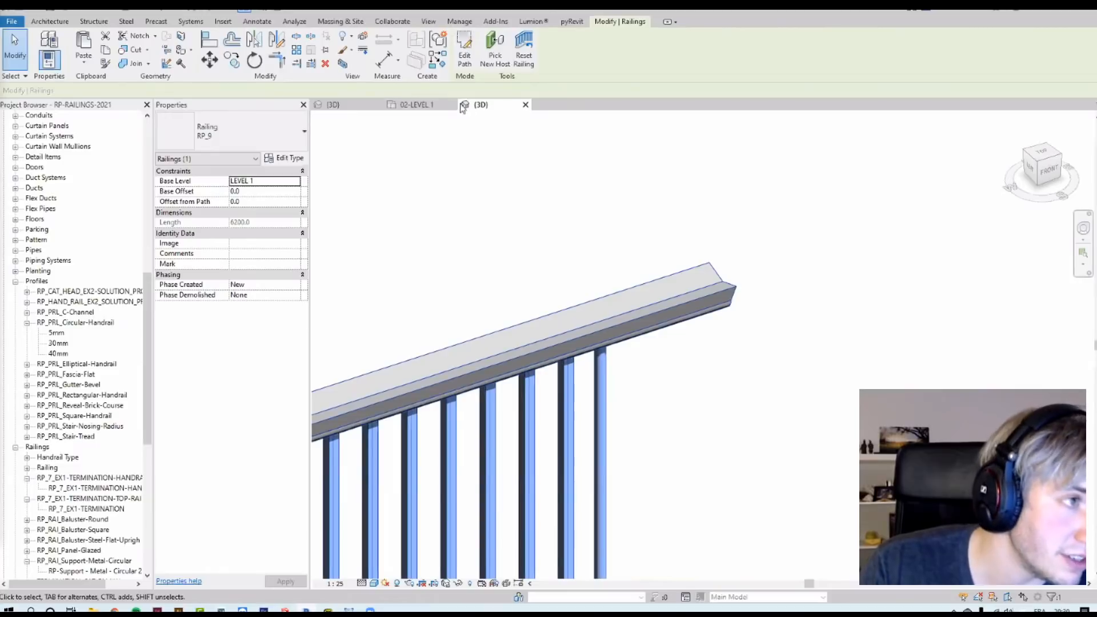
# Step: Examine the extension style examples in the level 1 plan
pyautogui.click(417, 105)
pyautogui.scroll(-5, 937, 300)
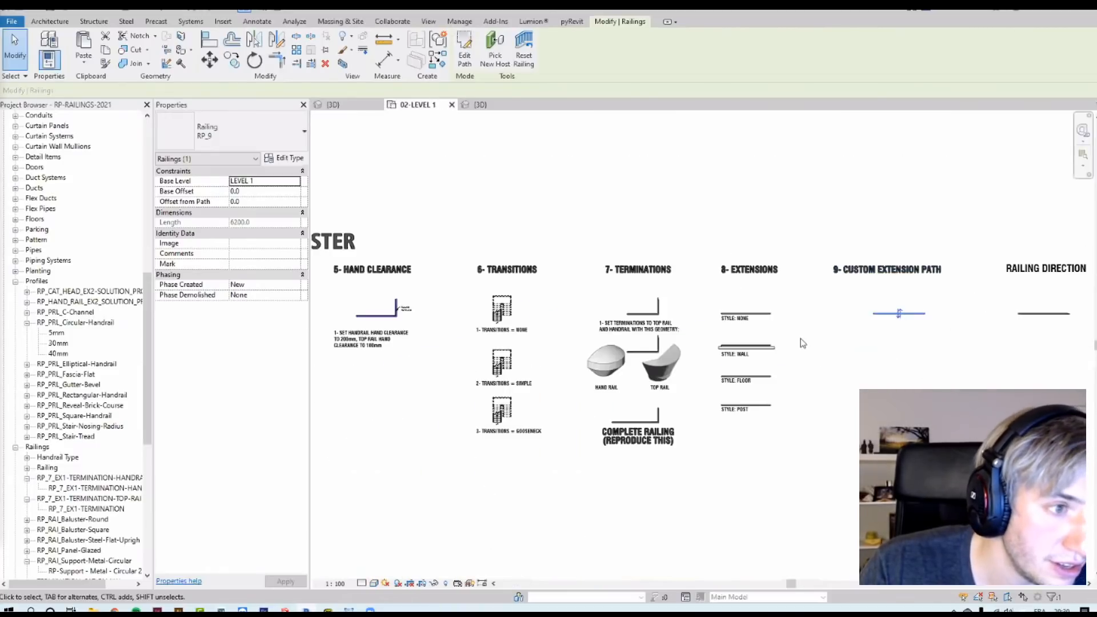
pyautogui.press('Escape')
pyautogui.scroll(5, 768, 322)
pyautogui.scroll(-2, 766, 277)
pyautogui.scroll(2, 727, 421)
pyautogui.scroll(2, 668, 288)
pyautogui.moveTo(642, 324); pyautogui.dragTo(636, 302, button='middle')
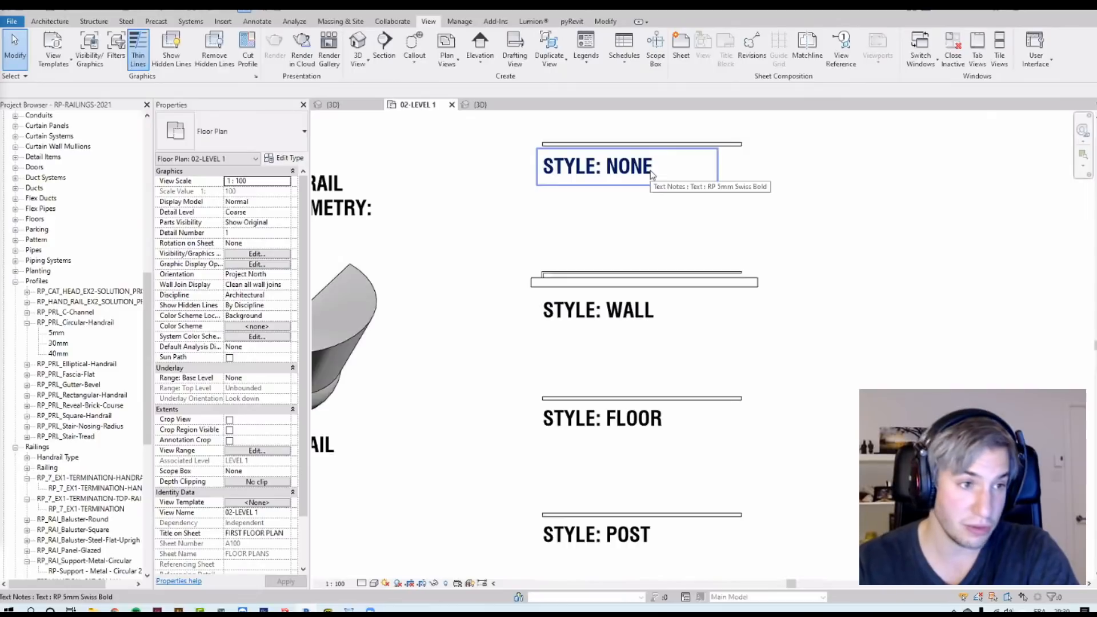
# Step: Select the extension example railings together with the wall and show them in a 3D view
pyautogui.moveTo(878, 549); pyautogui.dragTo(736, 136)
pyautogui.click(737, 274)
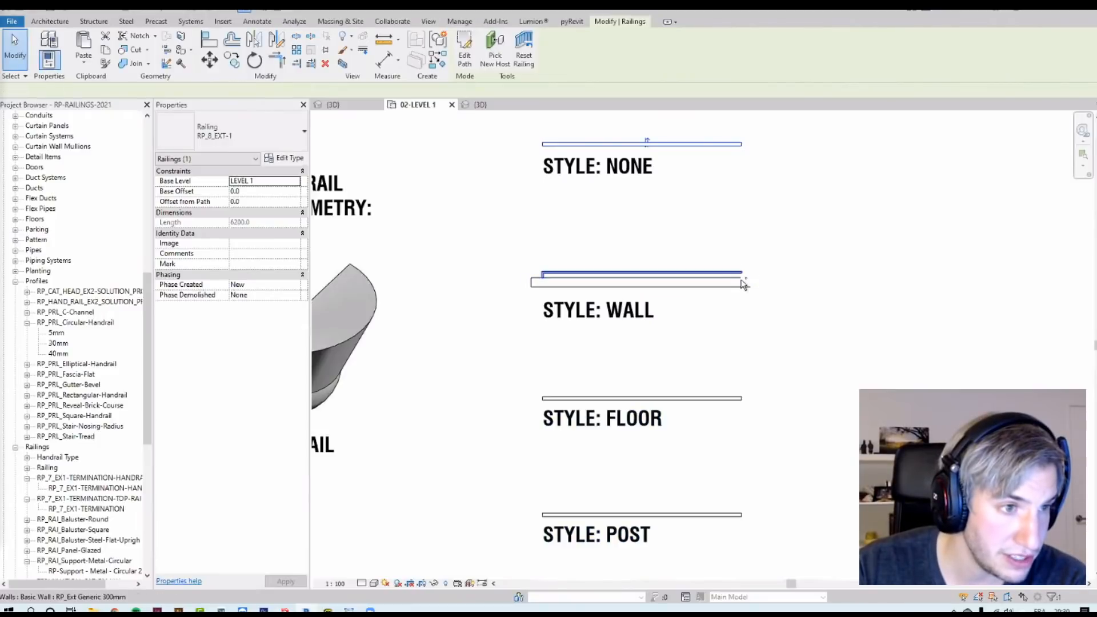
pyautogui.keyDown('ctrl'); pyautogui.click(744, 284); pyautogui.keyUp('ctrl')
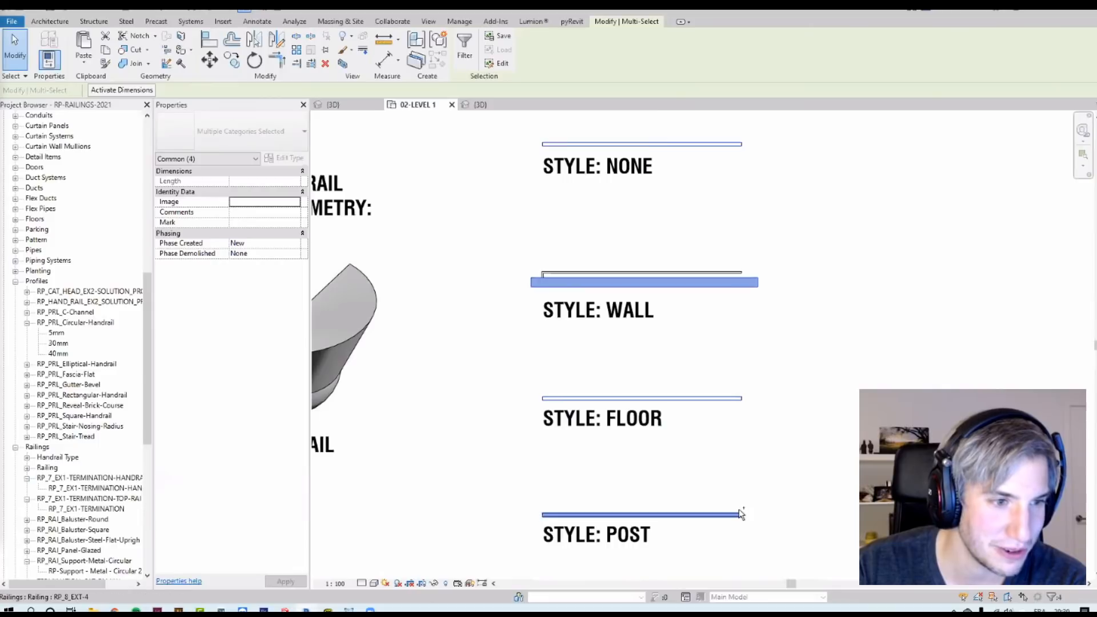
pyautogui.keyDown('ctrl'); pyautogui.click(740, 514); pyautogui.keyUp('ctrl')
pyautogui.click(344, 65)
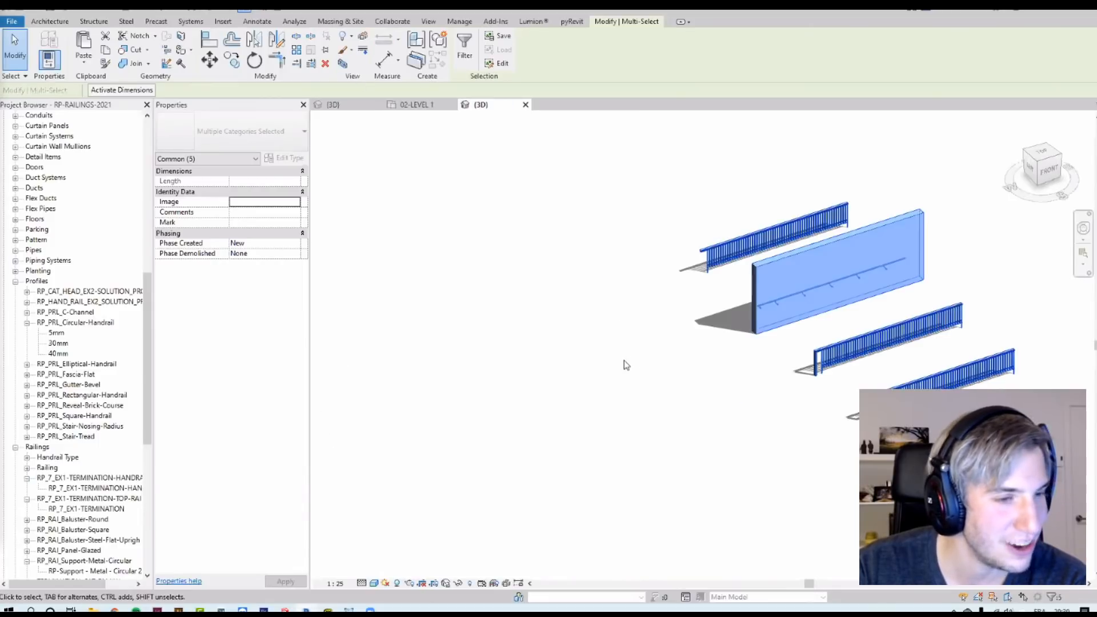
# Step: Inspect the extension example railings in 3D from several angles
pyautogui.click(622, 364)
pyautogui.keyDown('shift'); pyautogui.moveTo(531, 357); pyautogui.dragTo(949, 308, button='middle'); pyautogui.keyUp('shift')
pyautogui.scroll(6, 965, 366)
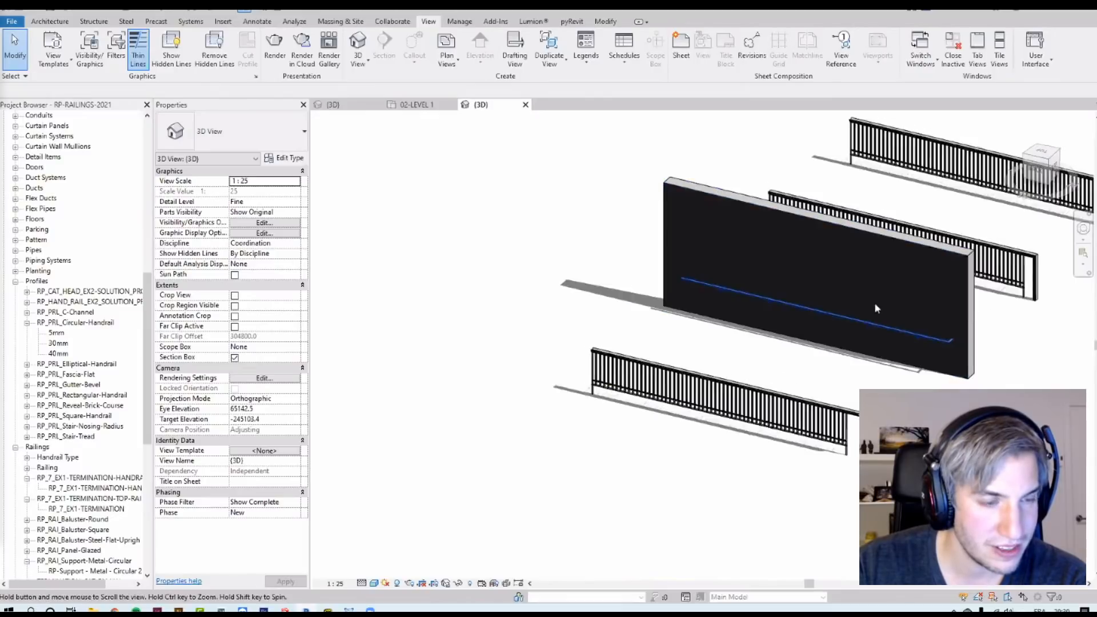
pyautogui.scroll(2, 599, 475)
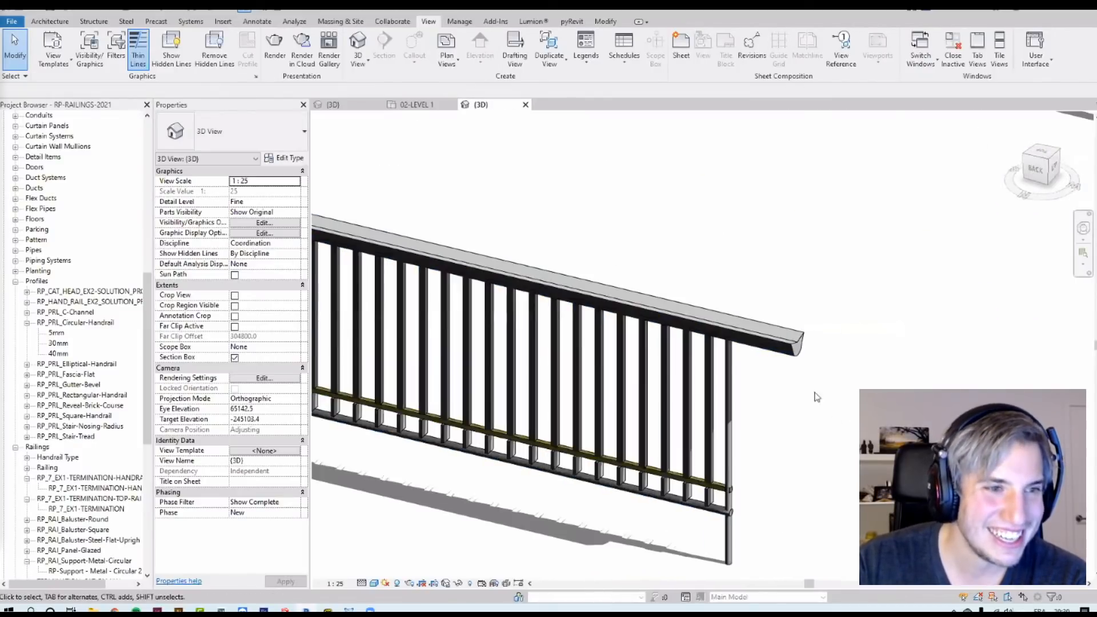
pyautogui.scroll(-2, 817, 390)
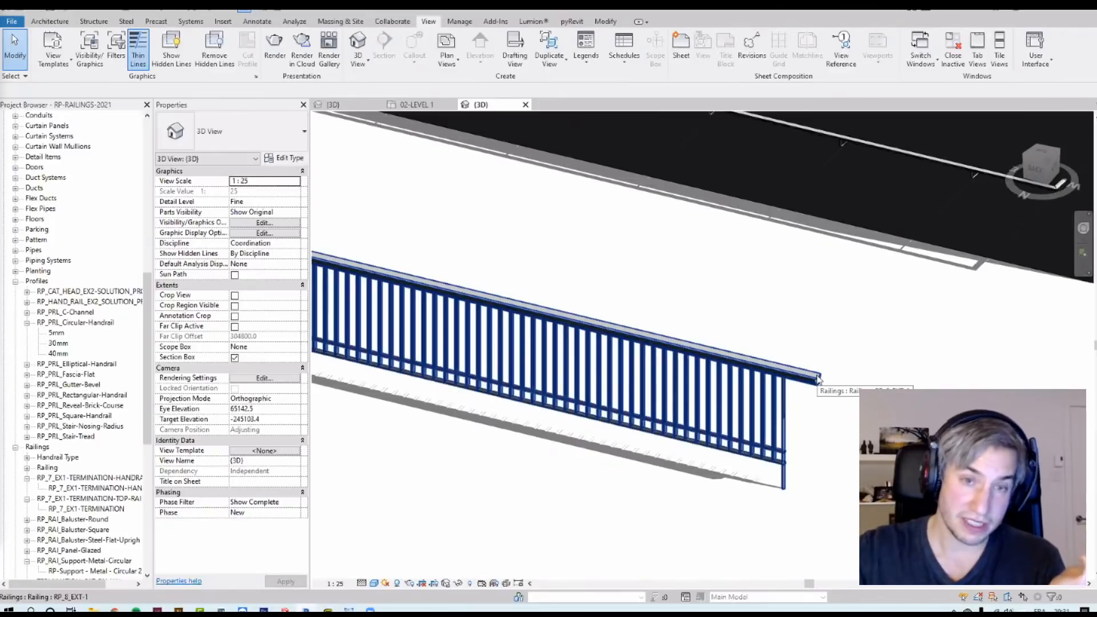
# Step: Open the extension railing's top rail type properties and review its beginning extension style and length settings
pyautogui.click(818, 380)
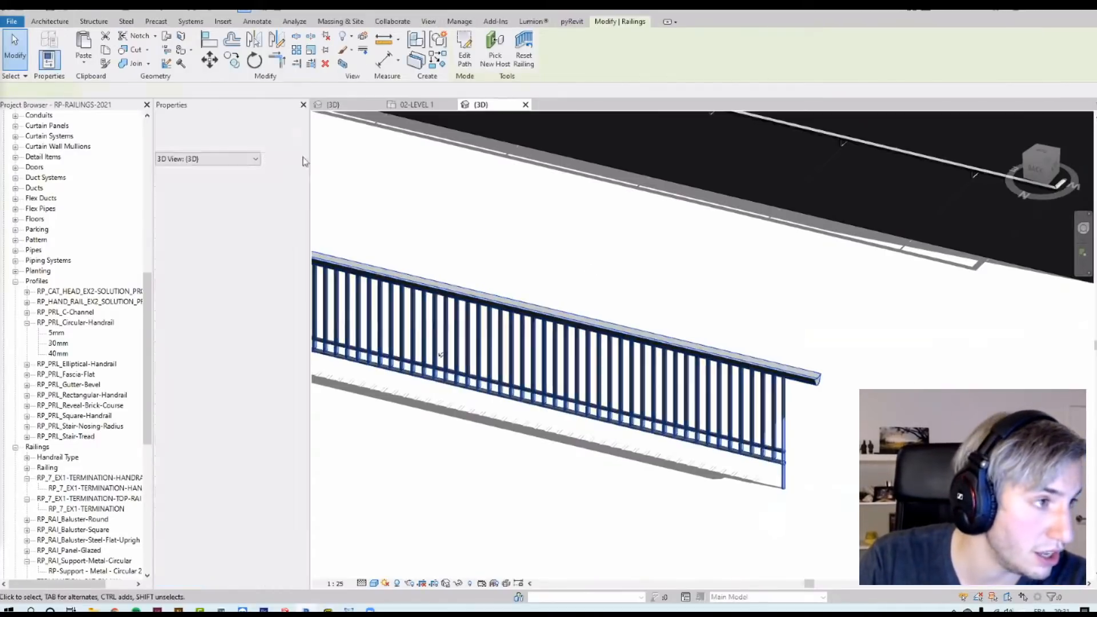
pyautogui.click(284, 157)
pyautogui.click(457, 369)
pyautogui.click(484, 369)
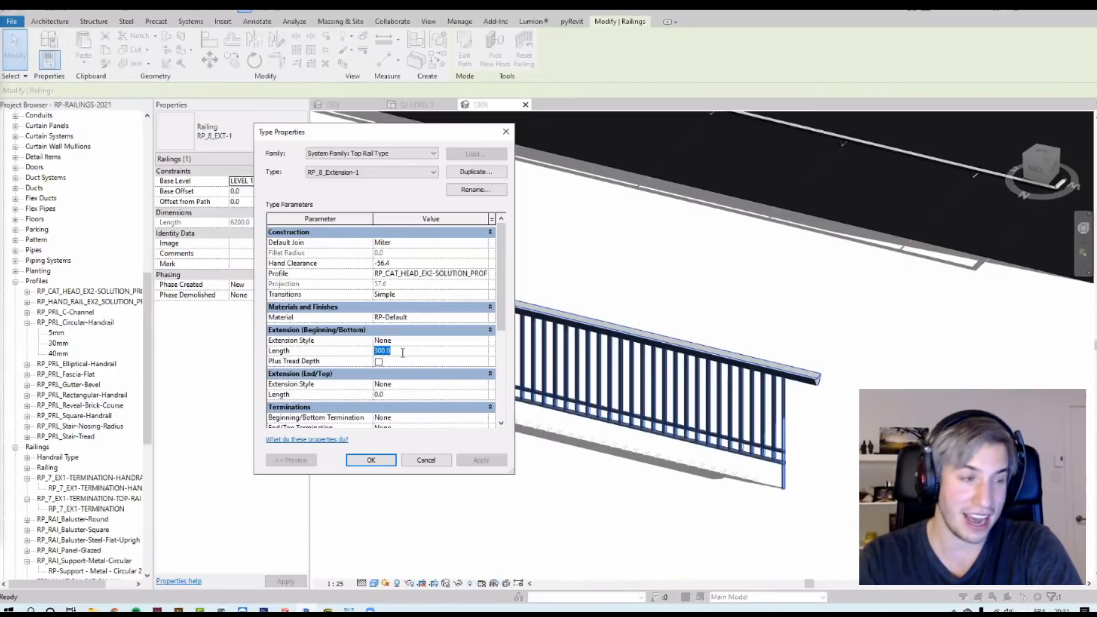
pyautogui.click(486, 341)
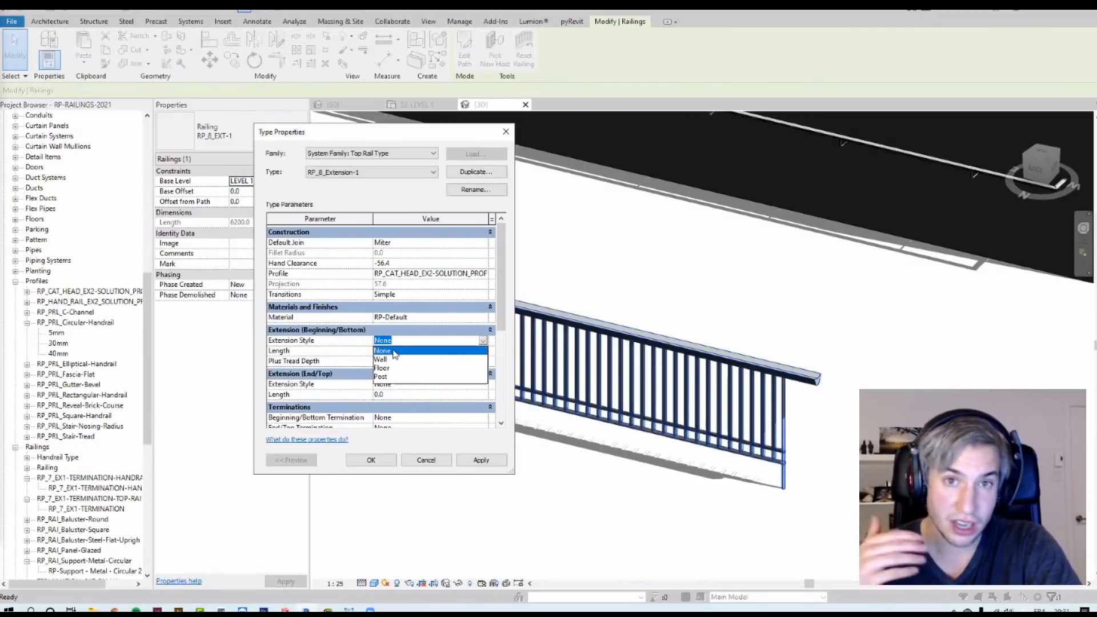
pyautogui.click(372, 464)
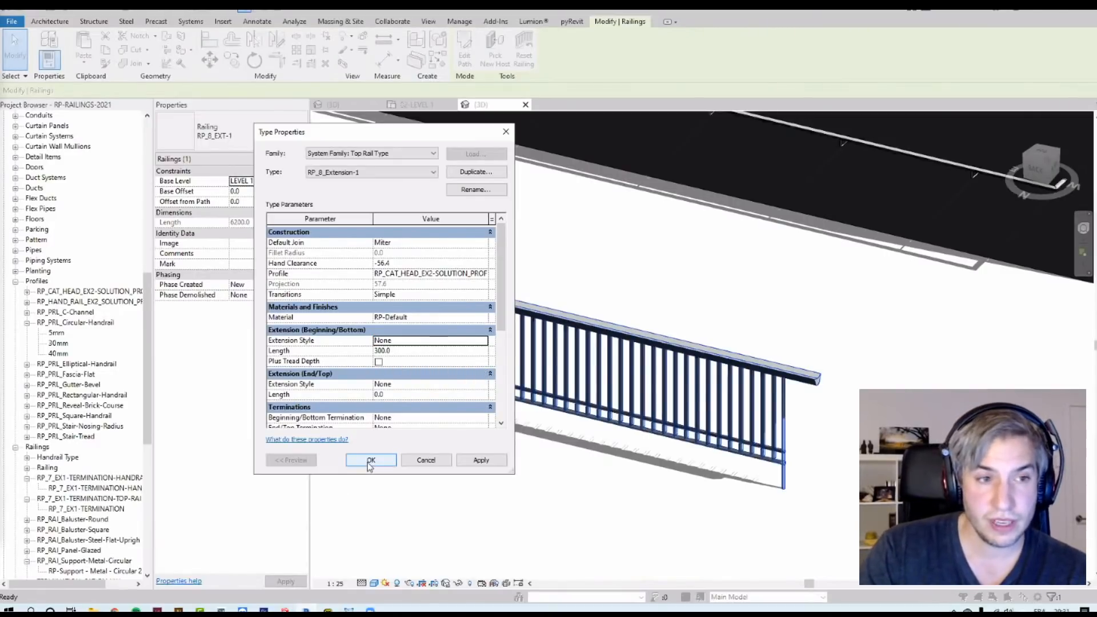
pyautogui.click(370, 461)
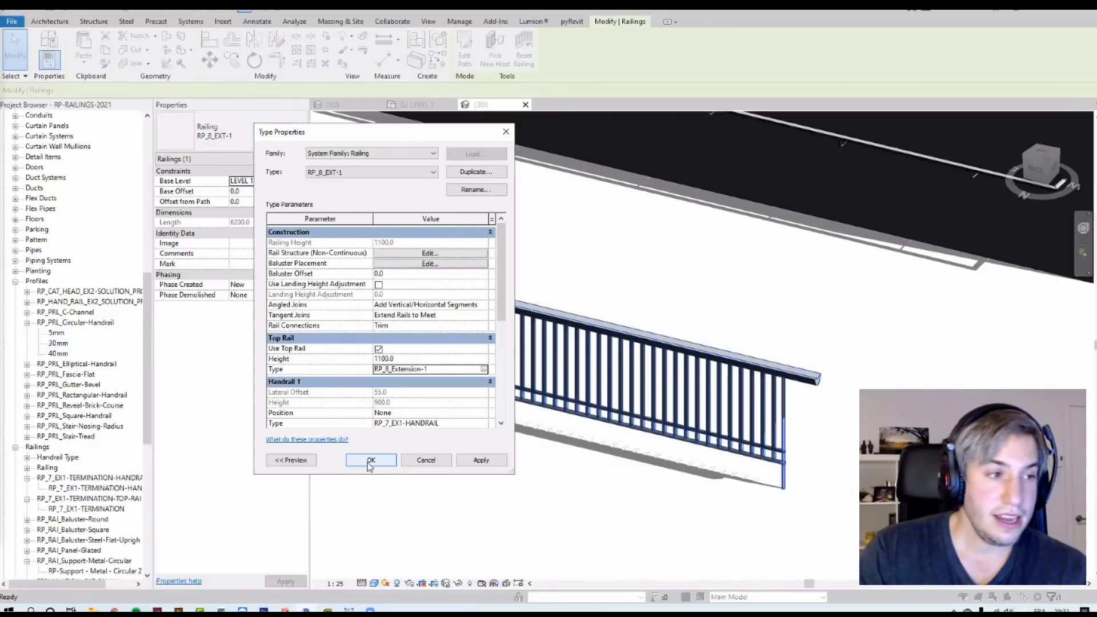
pyautogui.click(483, 370)
pyautogui.click(482, 341)
pyautogui.click(472, 341)
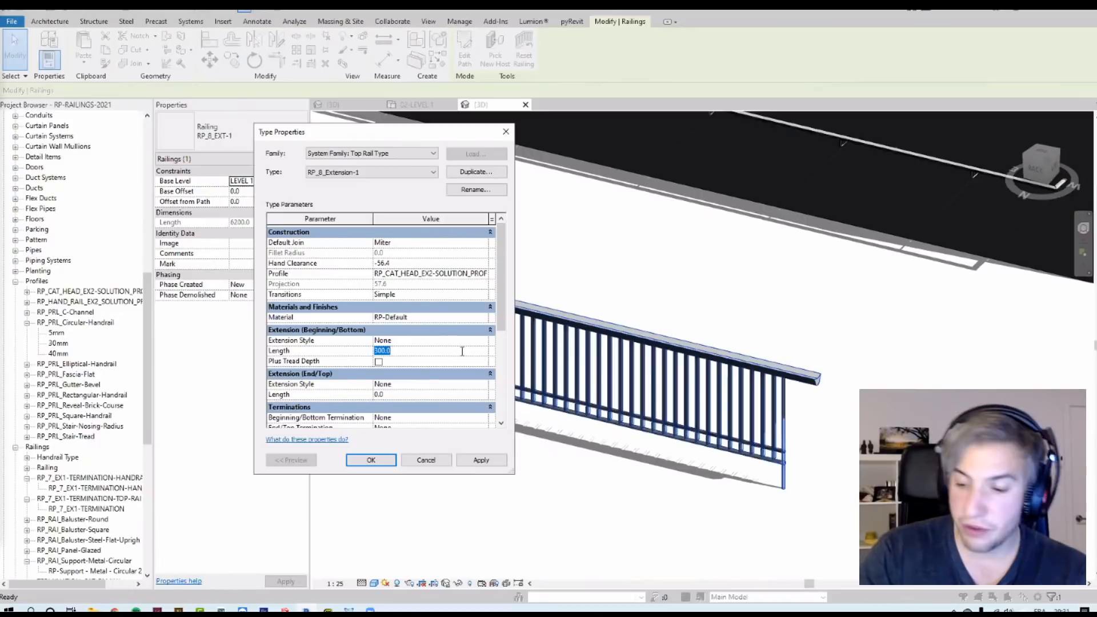
pyautogui.click(370, 461)
pyautogui.click(368, 459)
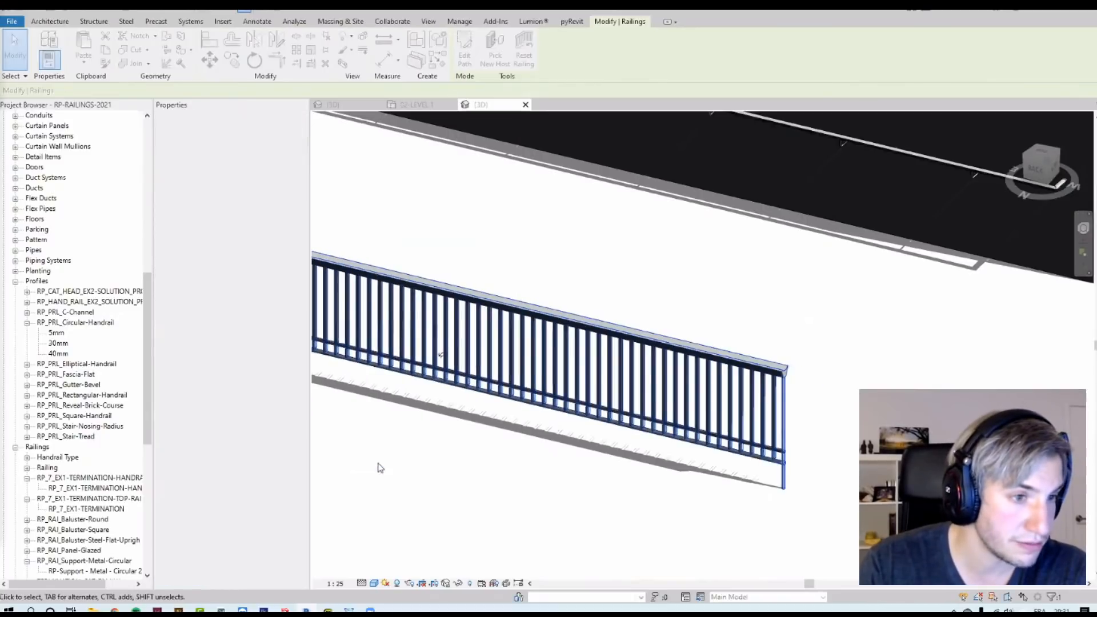
# Step: Edit the top rail's path and sketch a two-segment custom extension at its end, the first segment about 295 mm
pyautogui.scroll(5, 743, 372)
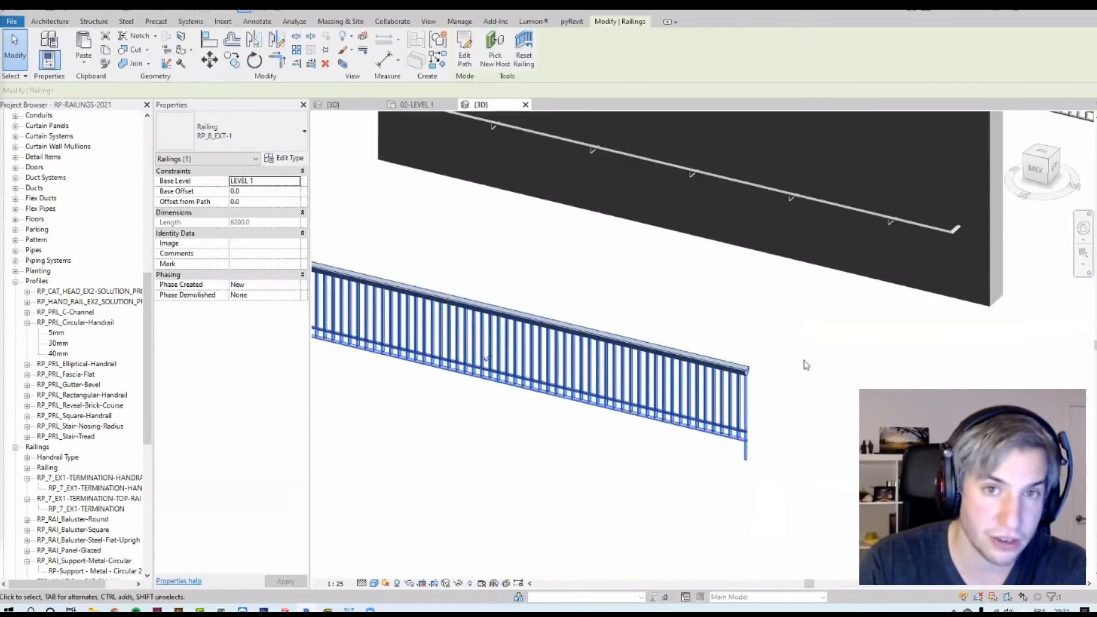
pyautogui.scroll(2, 740, 373)
pyautogui.press('Tab')
pyautogui.click(721, 372)
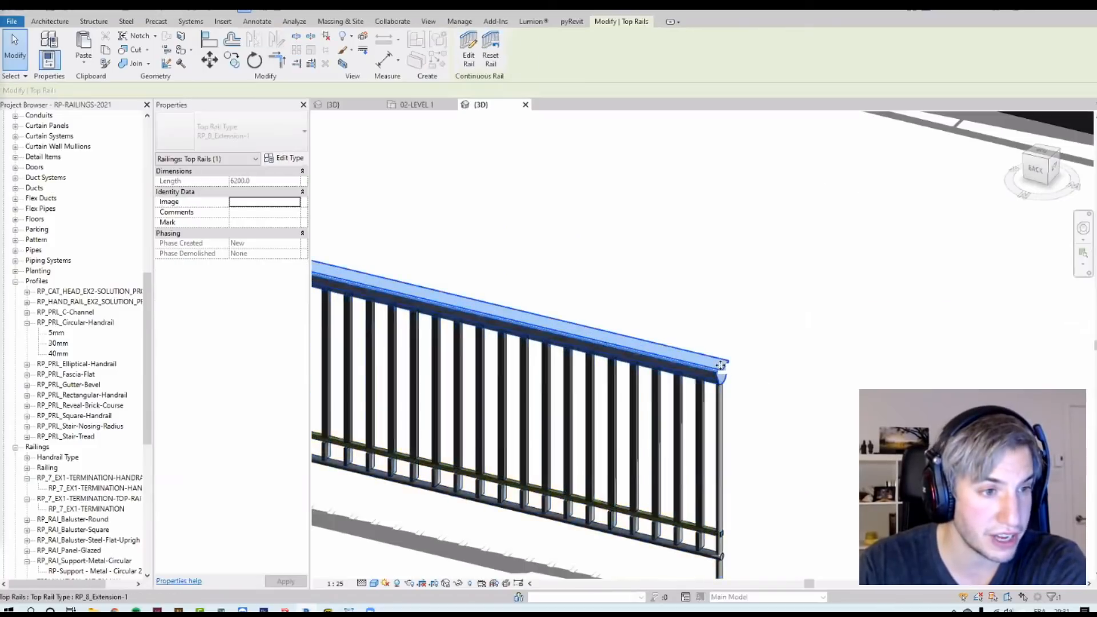
pyautogui.click(474, 62)
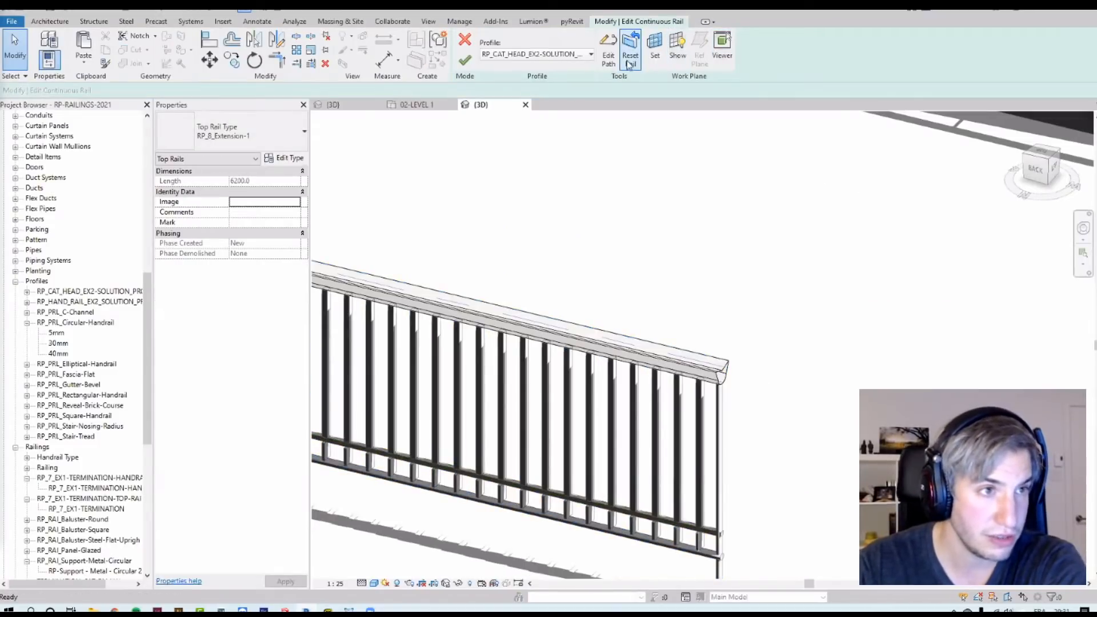
pyautogui.click(609, 50)
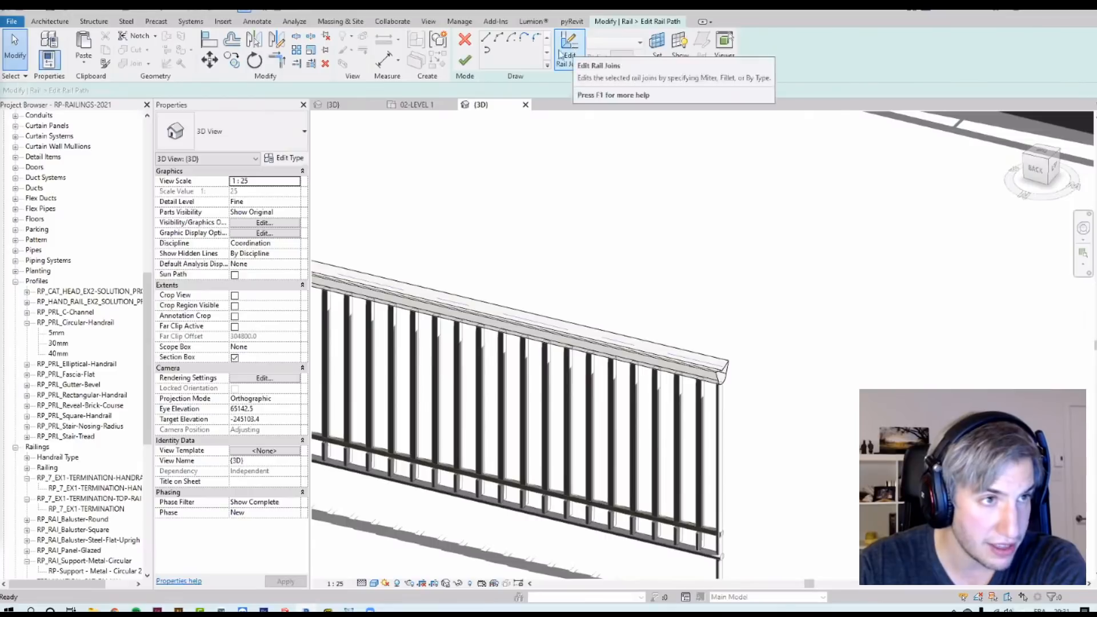
pyautogui.click(484, 40)
pyautogui.scroll(2, 800, 285)
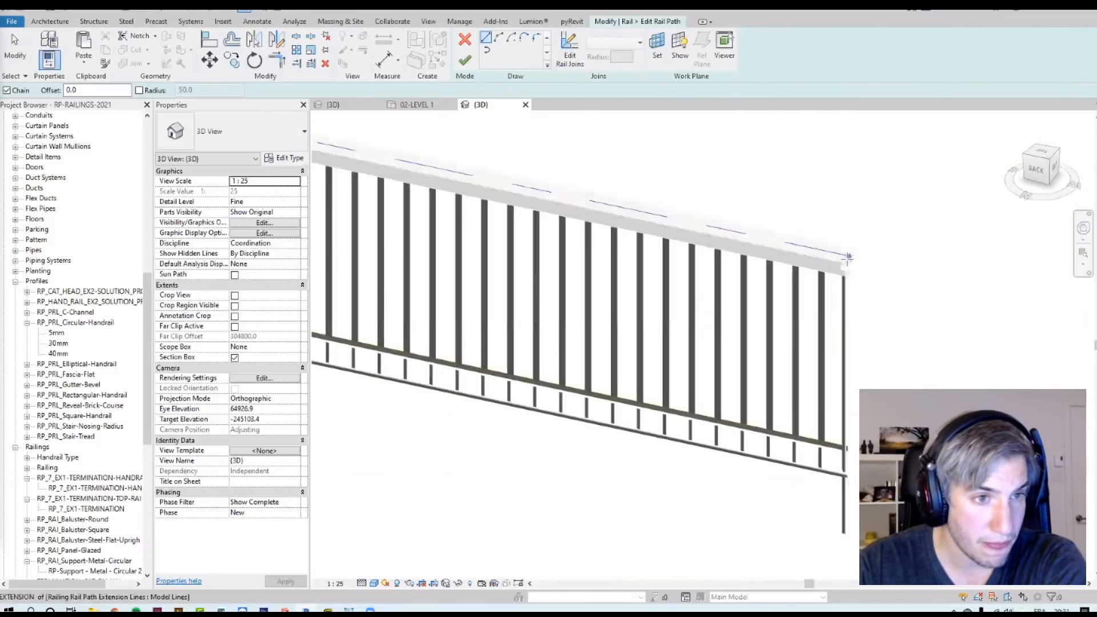
pyautogui.click(850, 255)
pyautogui.scroll(3, 766, 235)
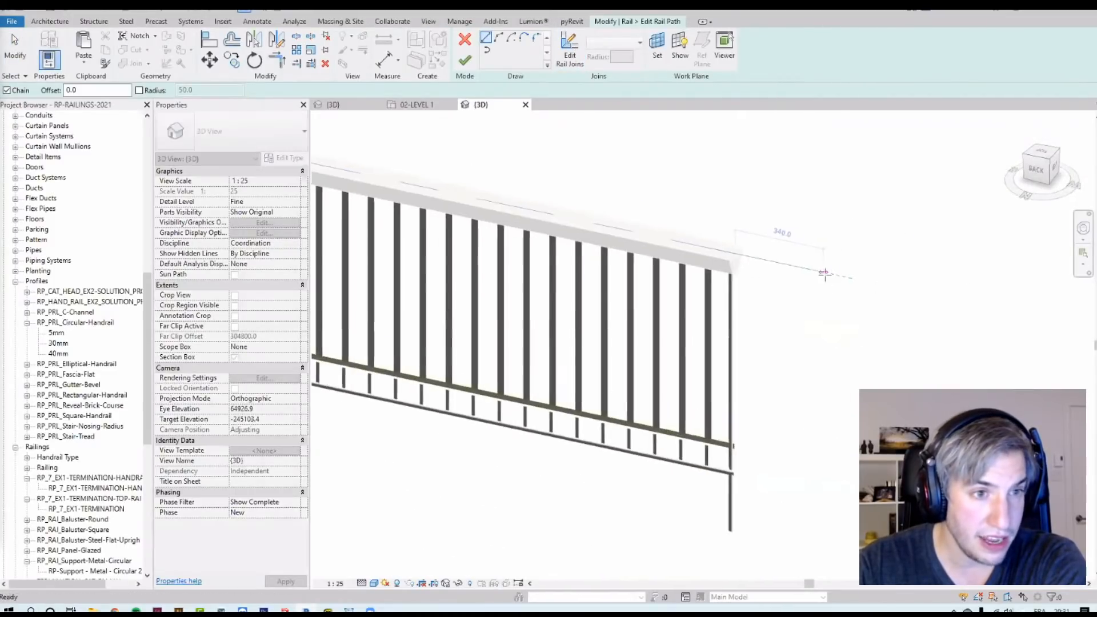
pyautogui.click(845, 296)
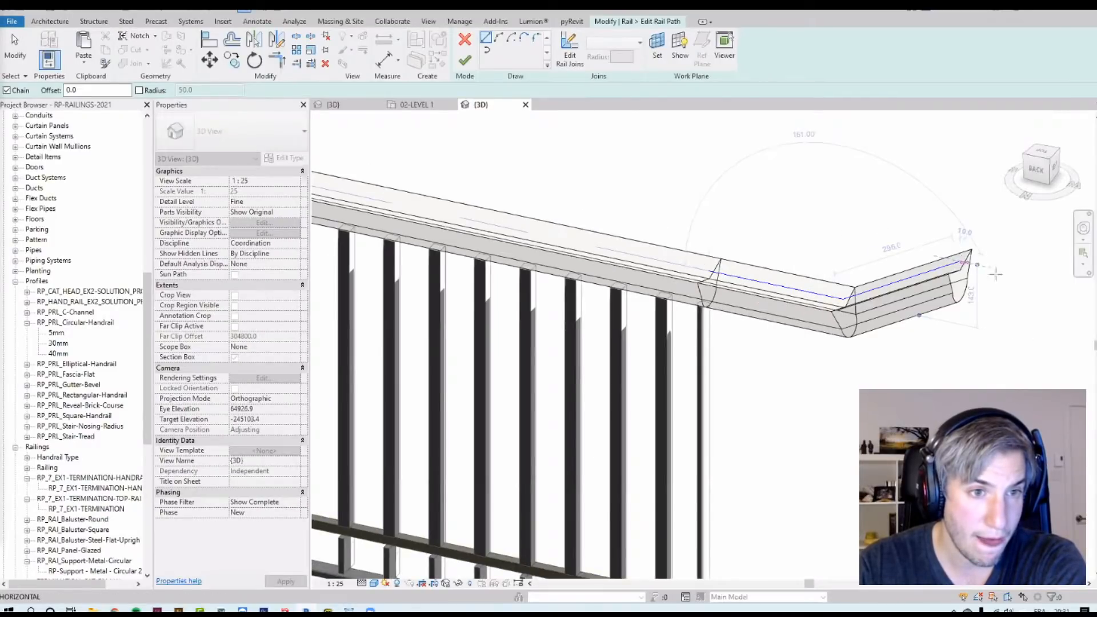
pyautogui.click(1014, 276)
pyautogui.scroll(-3, 633, 151)
pyautogui.press('Escape')
pyautogui.press('Escape')
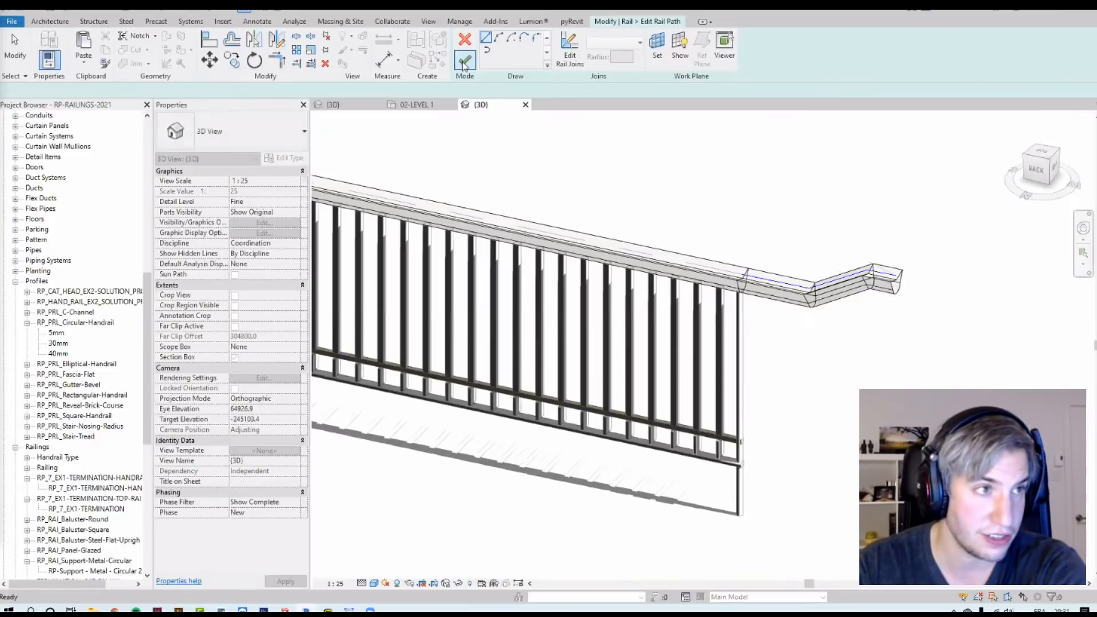
pyautogui.click(464, 60)
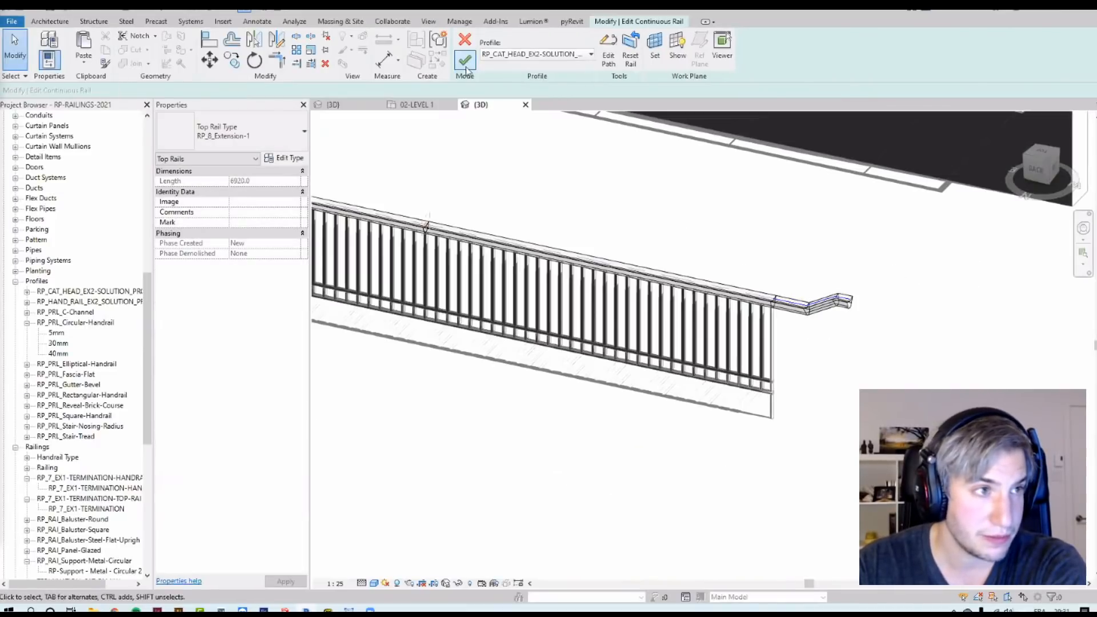
pyautogui.doubleClick(737, 324)
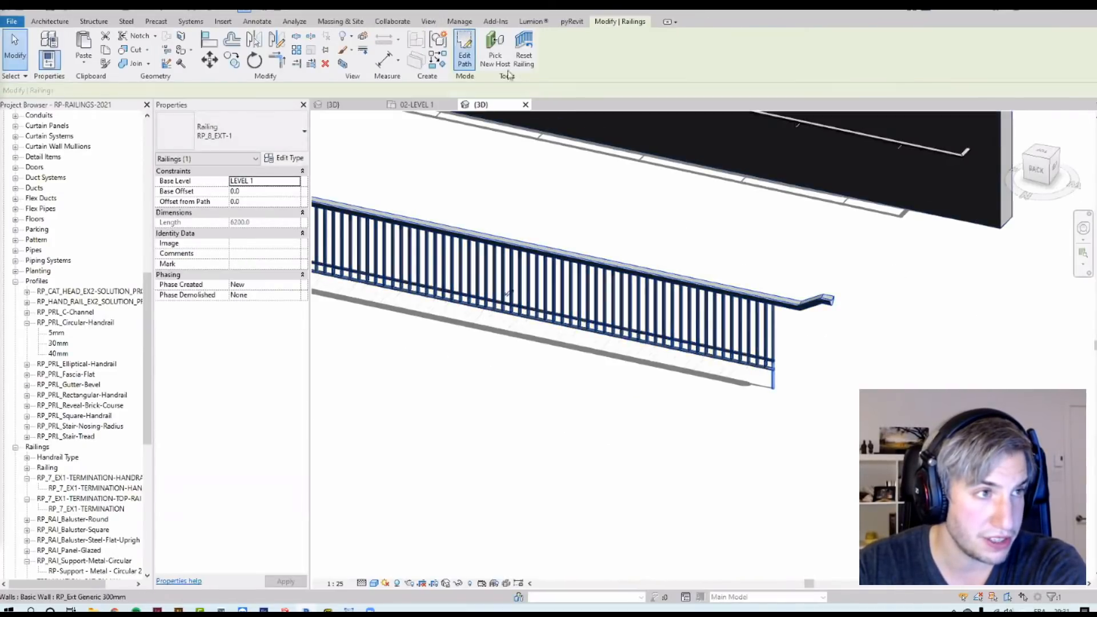
pyautogui.click(661, 309)
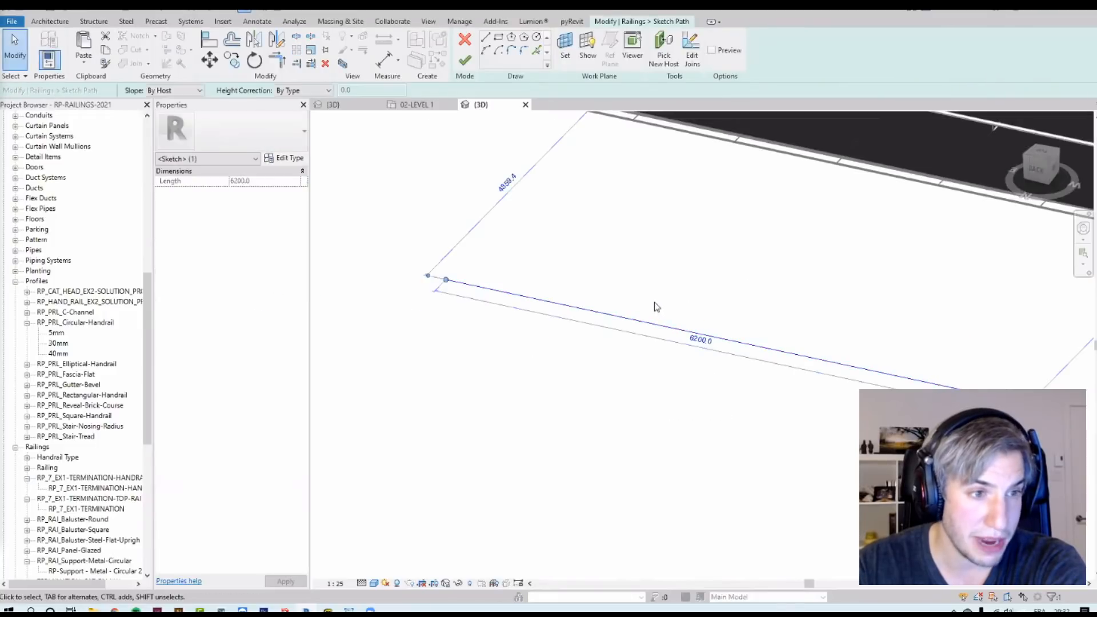
pyautogui.click(975, 328)
pyautogui.moveTo(975, 328); pyautogui.dragTo(791, 380, button='middle')
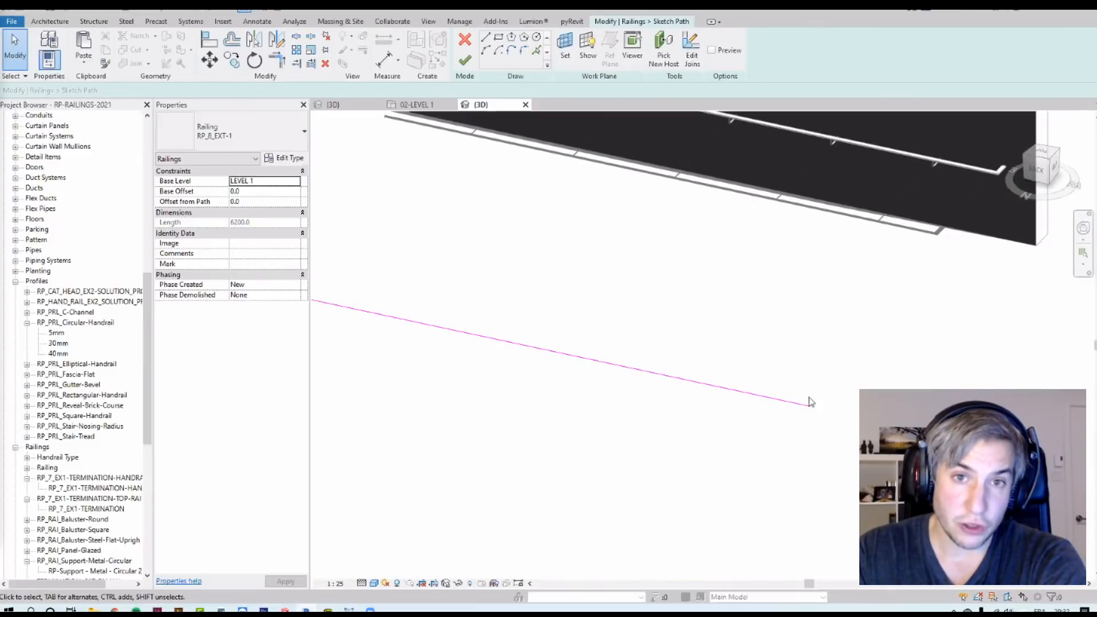
pyautogui.click(463, 59)
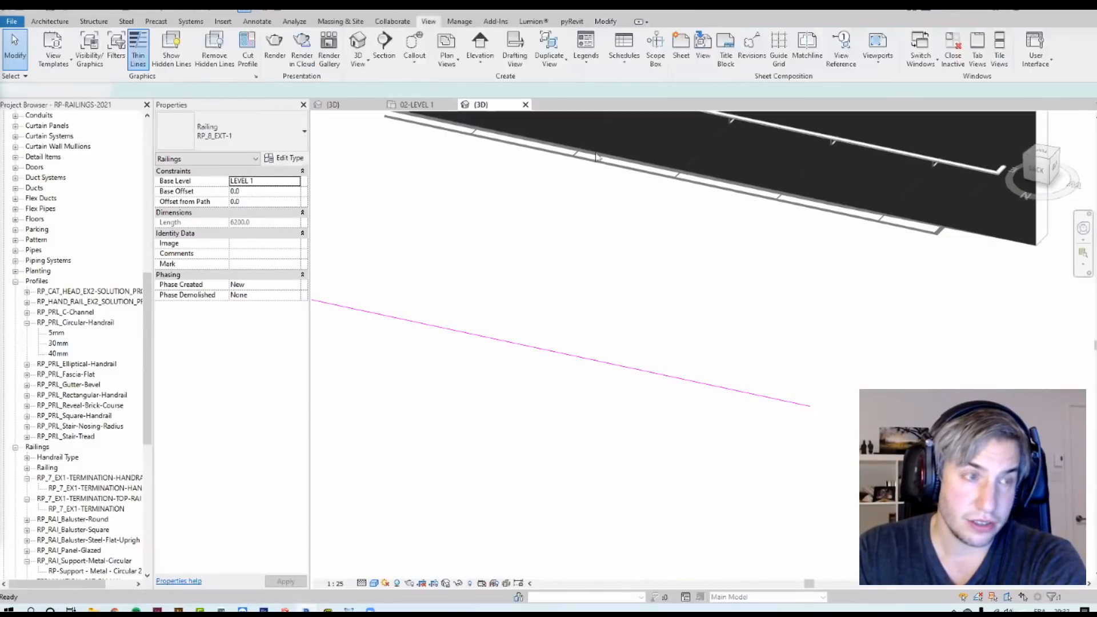
# Step: Select the wall-side railing and review its handrail type's wall extension style and length
pyautogui.scroll(5, 864, 333)
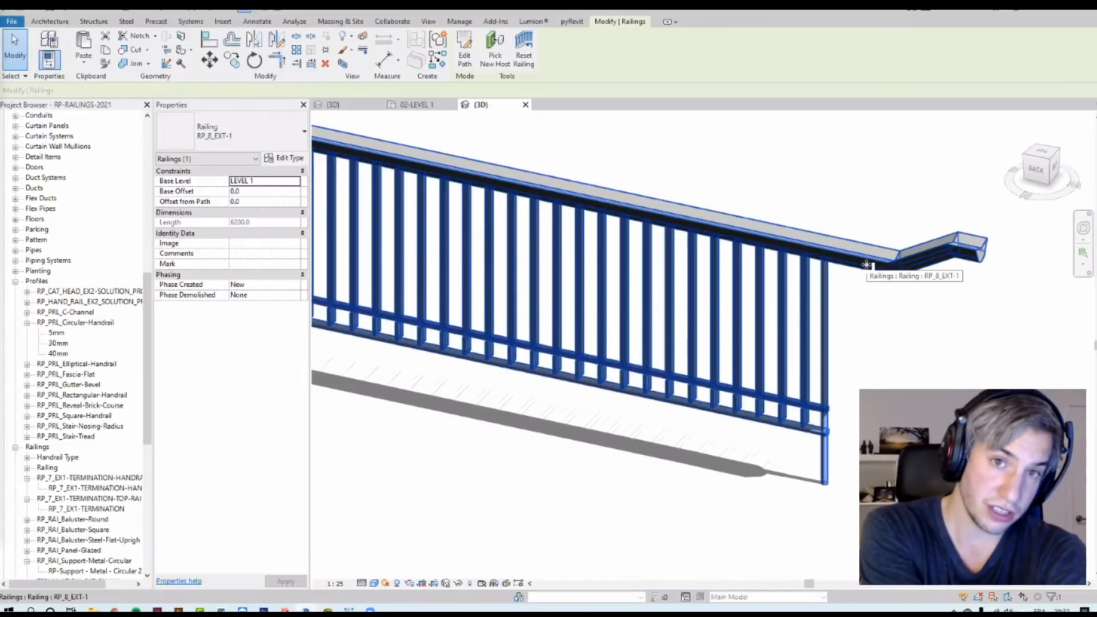
pyautogui.scroll(-5, 866, 264)
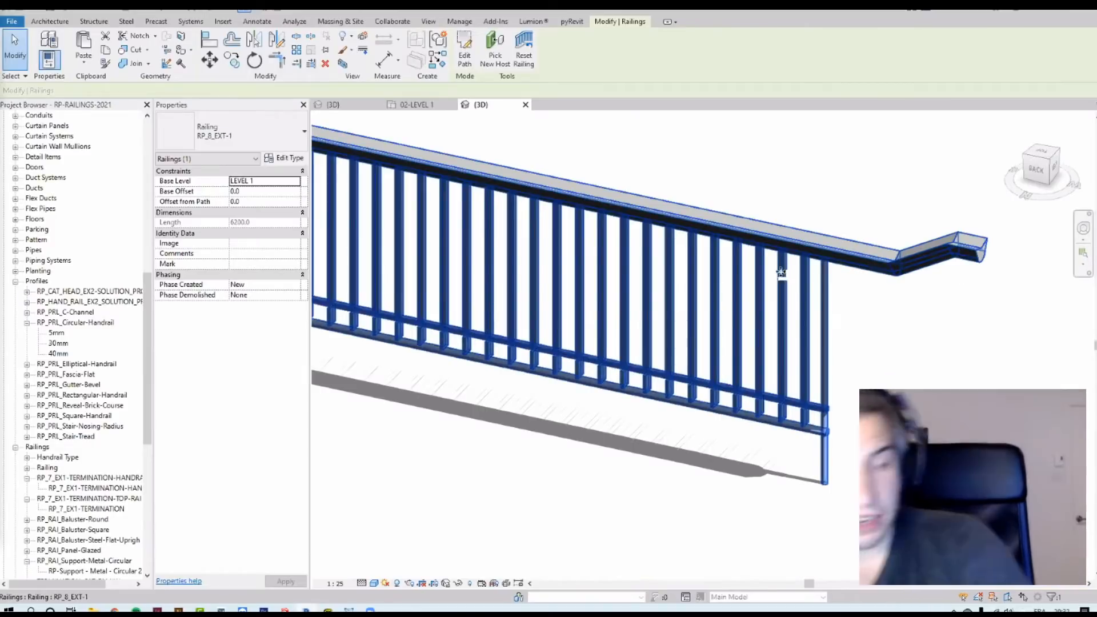
pyautogui.scroll(3, 846, 257)
pyautogui.scroll(2, 862, 271)
pyautogui.click(825, 310)
pyautogui.scroll(2, 827, 304)
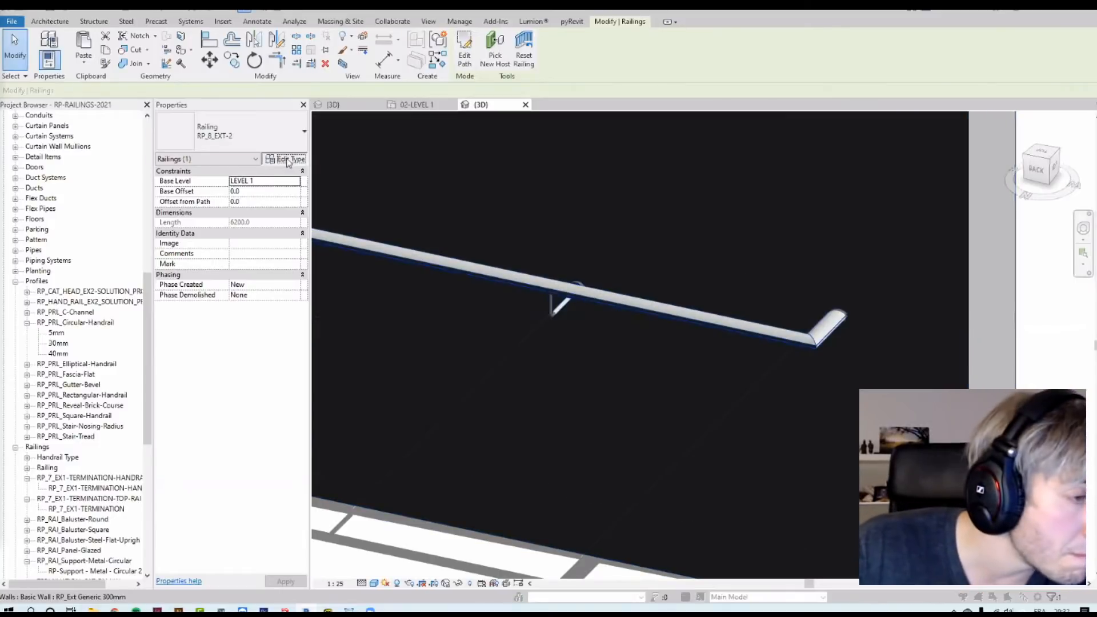
pyautogui.click(289, 159)
pyautogui.scroll(-2, 464, 388)
pyautogui.scroll(-1, 464, 388)
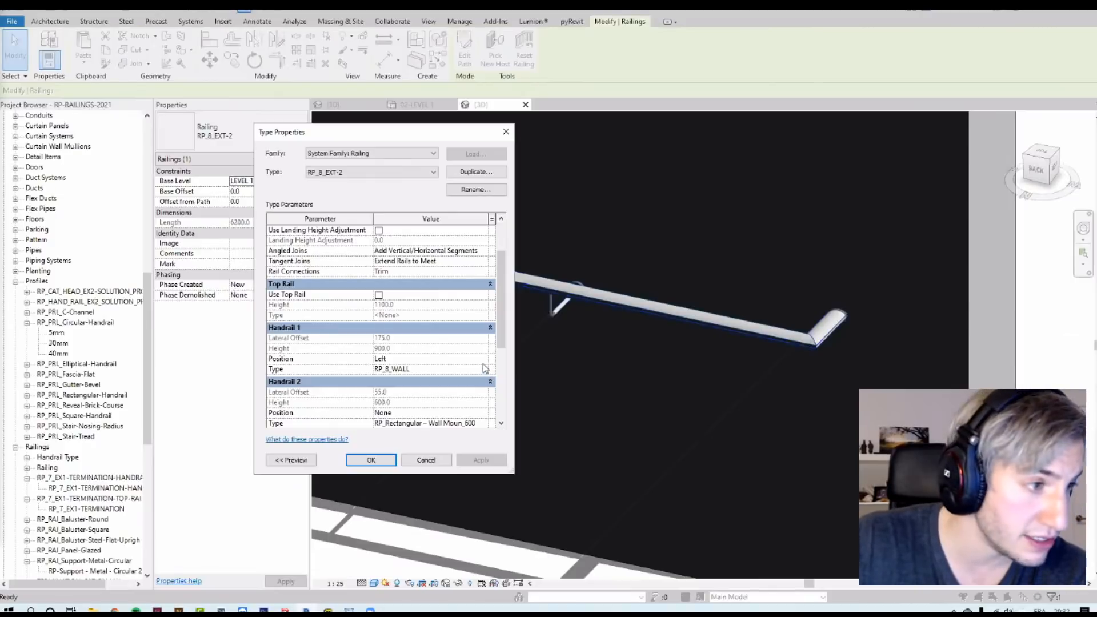
pyautogui.doubleClick(485, 369)
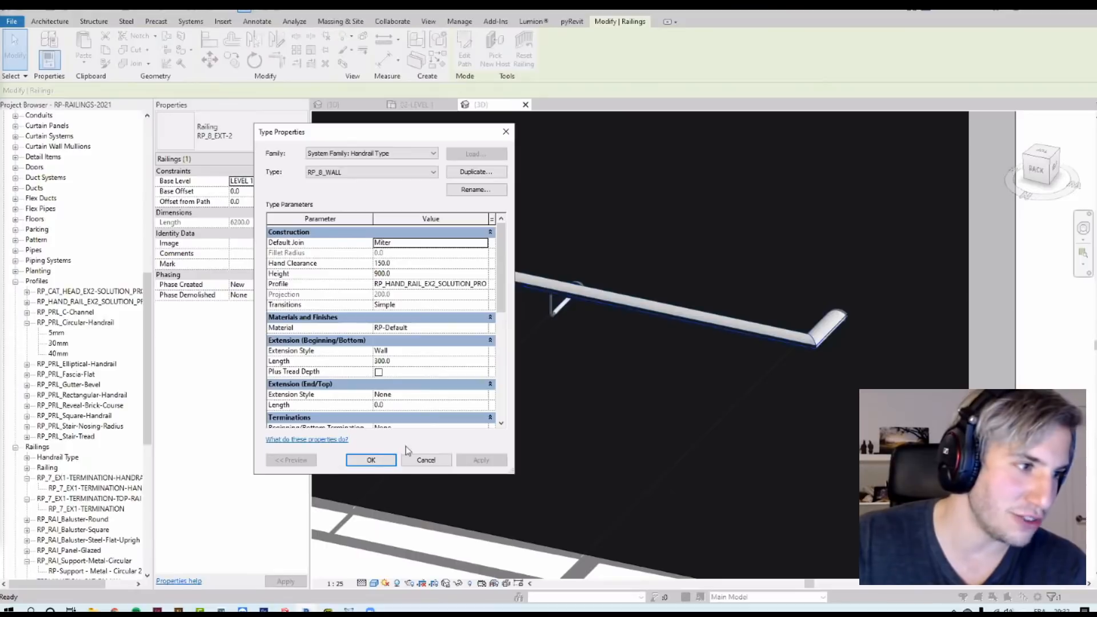
pyautogui.click(370, 460)
pyautogui.click(370, 462)
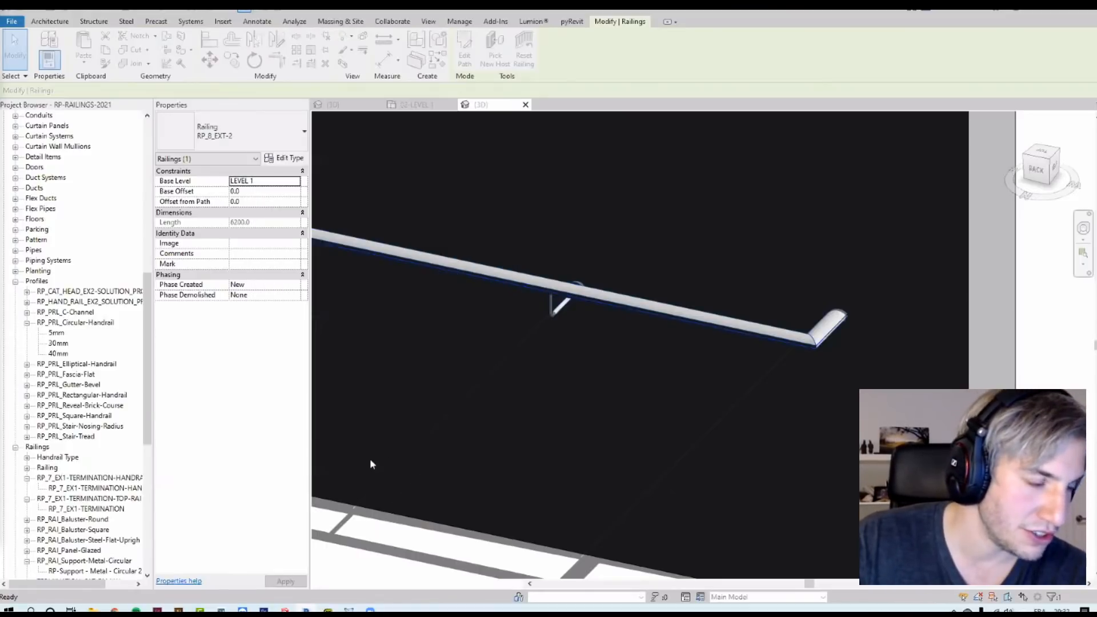
# Step: Move the wall railing's path line away from the wall in its path sketch and finish the sketch
pyautogui.scroll(-5, 706, 271)
pyautogui.keyDown('shift'); pyautogui.moveTo(720, 280); pyautogui.dragTo(699, 400, button='middle'); pyautogui.keyUp('shift')
pyautogui.scroll(4, 688, 148)
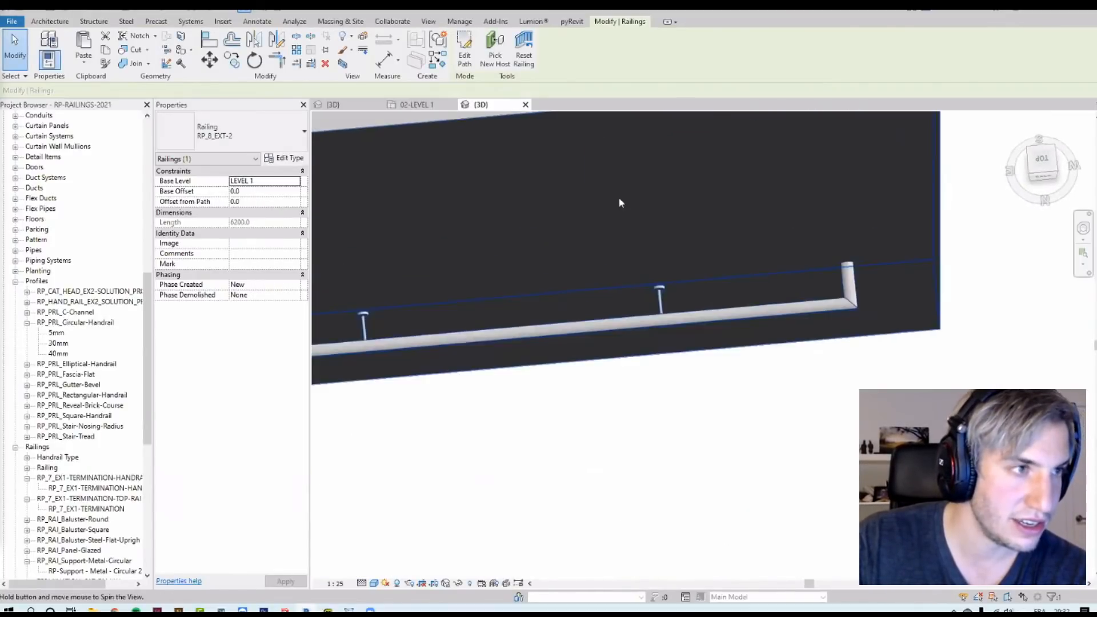
pyautogui.scroll(1, 619, 199)
pyautogui.keyDown('shift'); pyautogui.moveTo(619, 198); pyautogui.dragTo(622, 217, button='middle'); pyautogui.keyUp('shift')
pyautogui.click(464, 52)
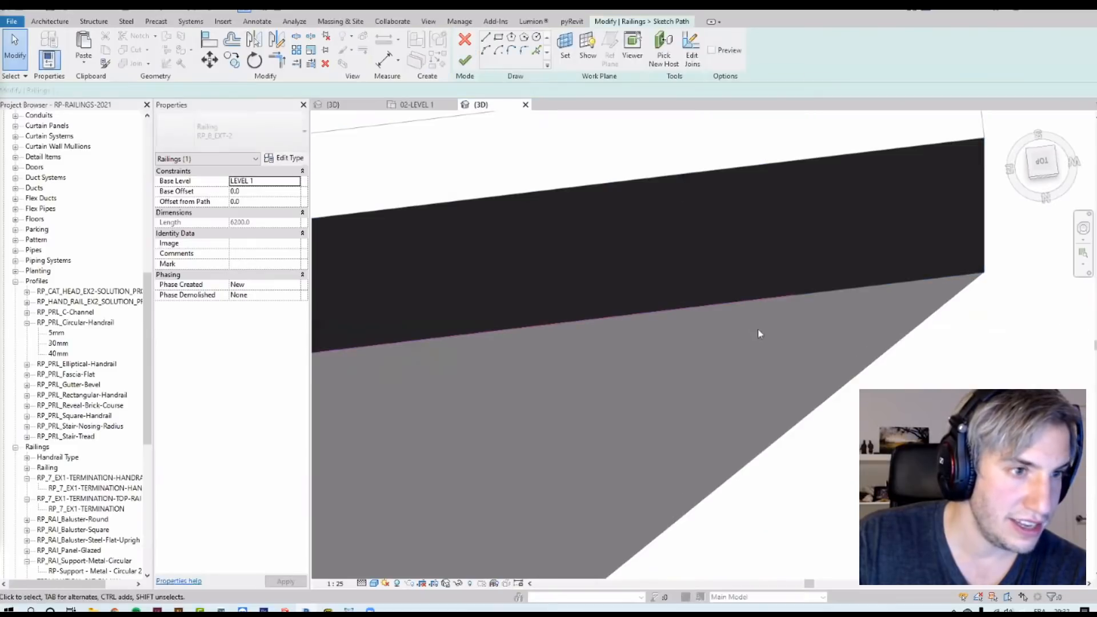
pyautogui.click(775, 301)
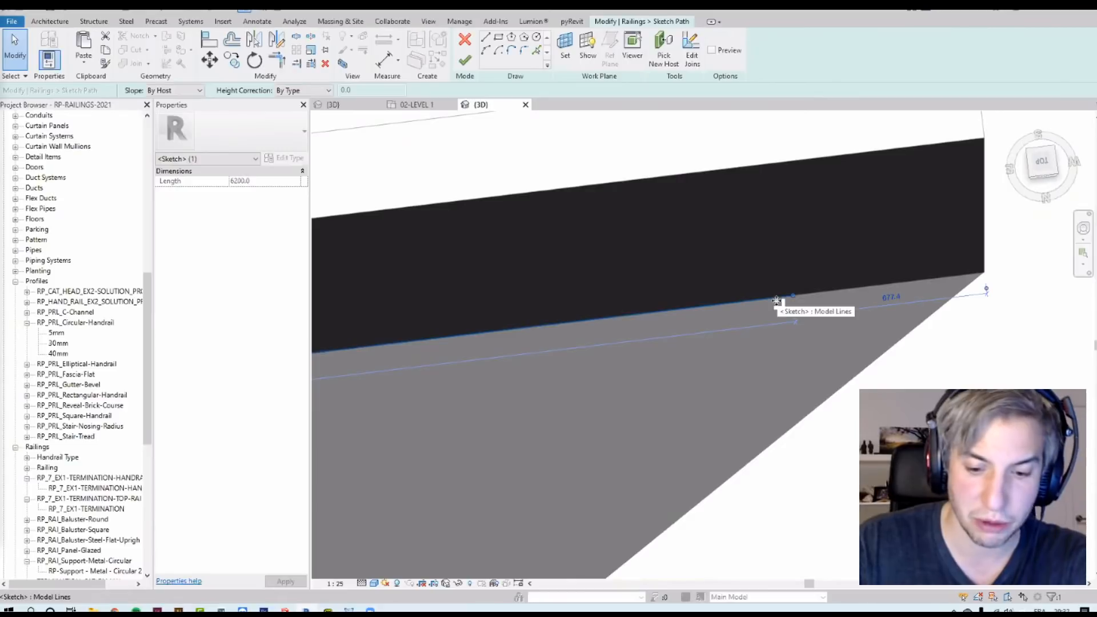
pyautogui.press('m')
pyautogui.press('v')
pyautogui.click(764, 298)
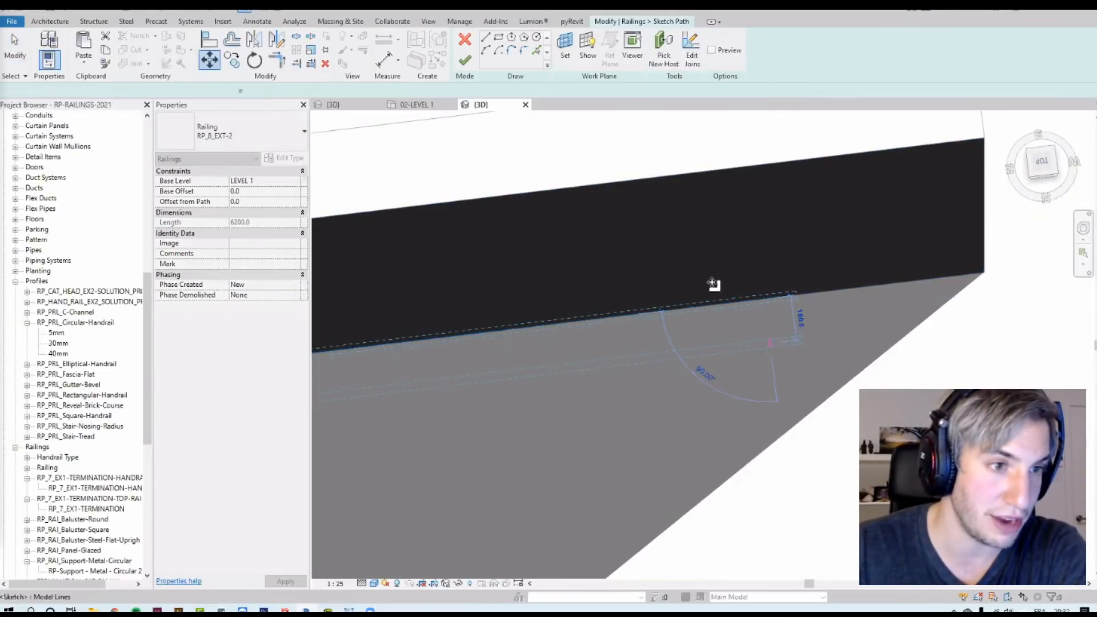
pyautogui.click(770, 343)
pyautogui.click(465, 60)
# Step: Try to add an extra segment to the wall handrail's path in continuous rail edit mode, then discard the rail edits
pyautogui.click(903, 358)
pyautogui.click(860, 341)
pyautogui.keyDown('shift'); pyautogui.moveTo(861, 342); pyautogui.dragTo(681, 439, button='middle'); pyautogui.keyUp('shift')
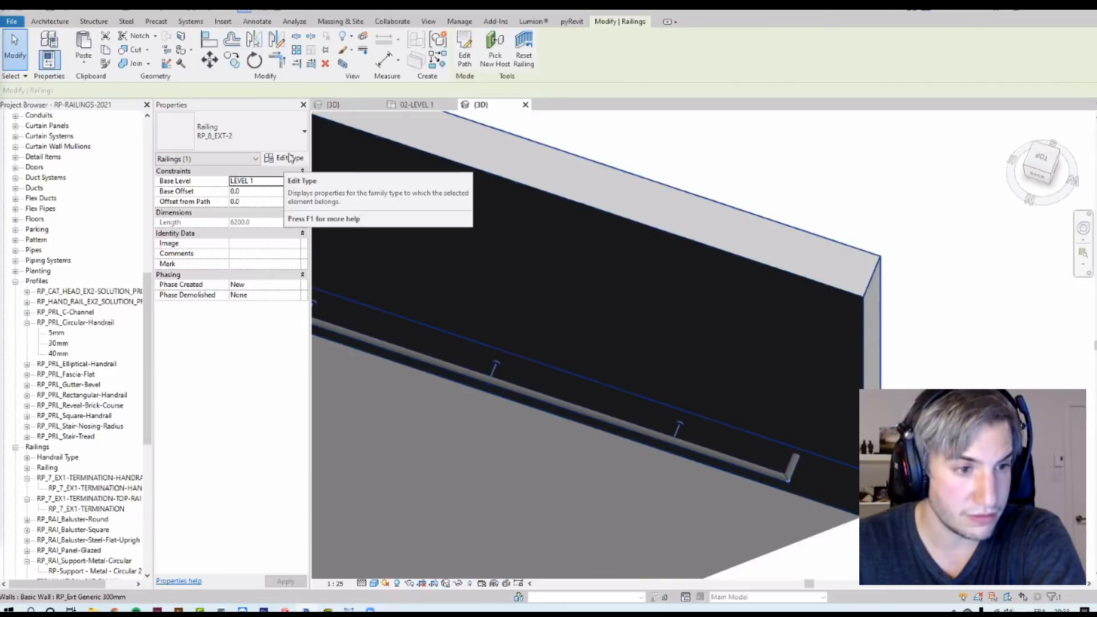
pyautogui.click(733, 454)
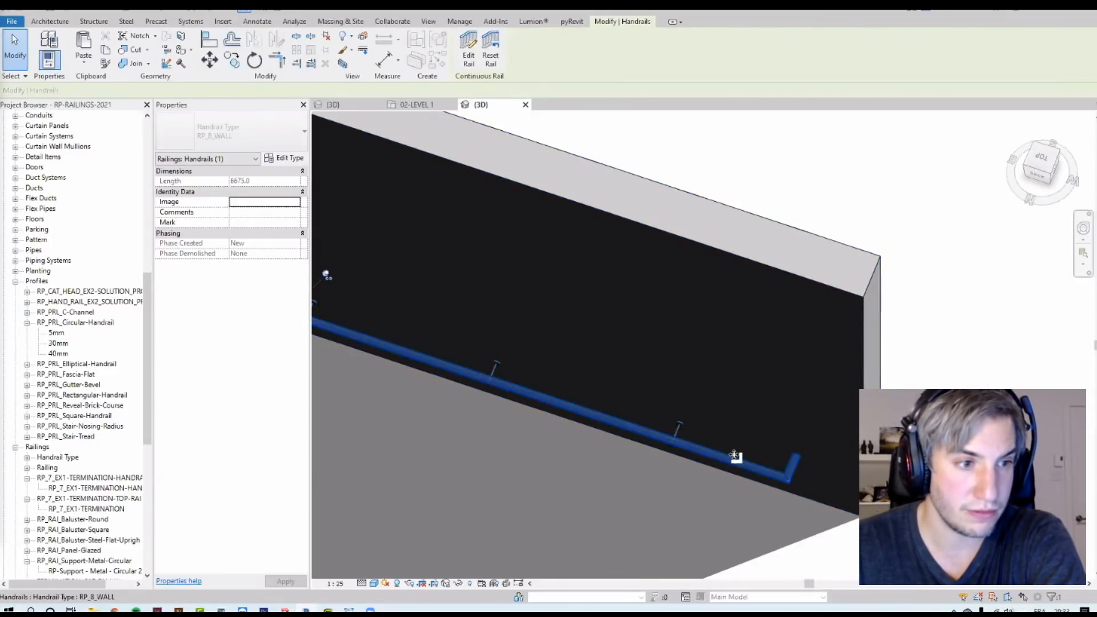
pyautogui.moveTo(731, 450); pyautogui.dragTo(612, 376, button='middle')
pyautogui.click(478, 61)
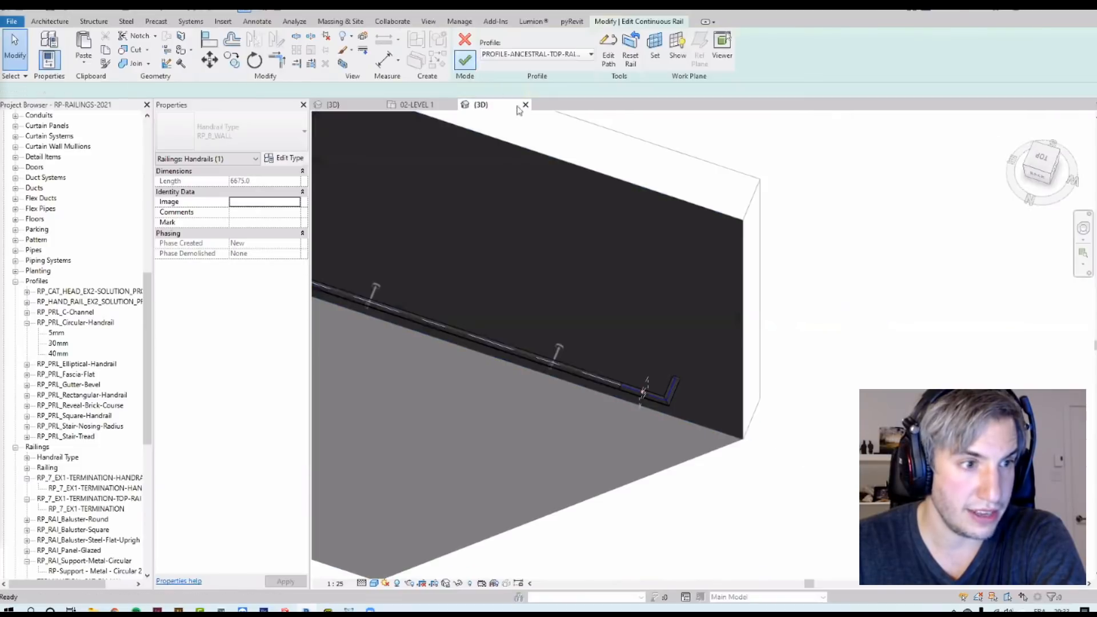
pyautogui.keyDown('shift'); pyautogui.moveTo(701, 380); pyautogui.dragTo(623, 366, button='middle'); pyautogui.keyUp('shift')
pyautogui.click(604, 48)
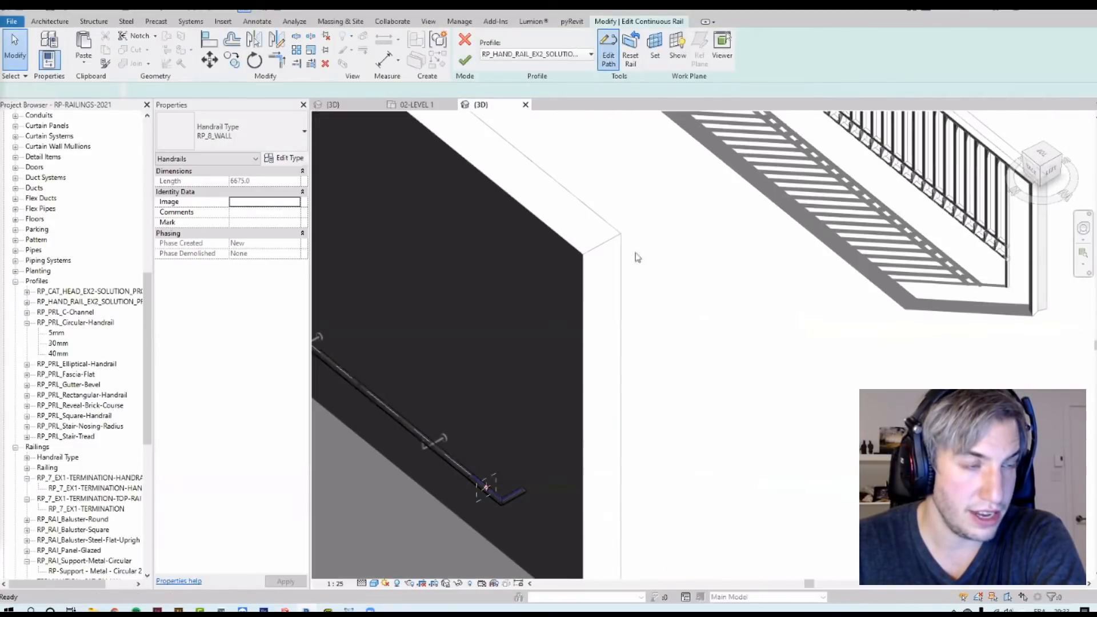
pyautogui.moveTo(684, 299); pyautogui.dragTo(786, 128, button='middle')
pyautogui.click(485, 38)
pyautogui.scroll(4, 626, 314)
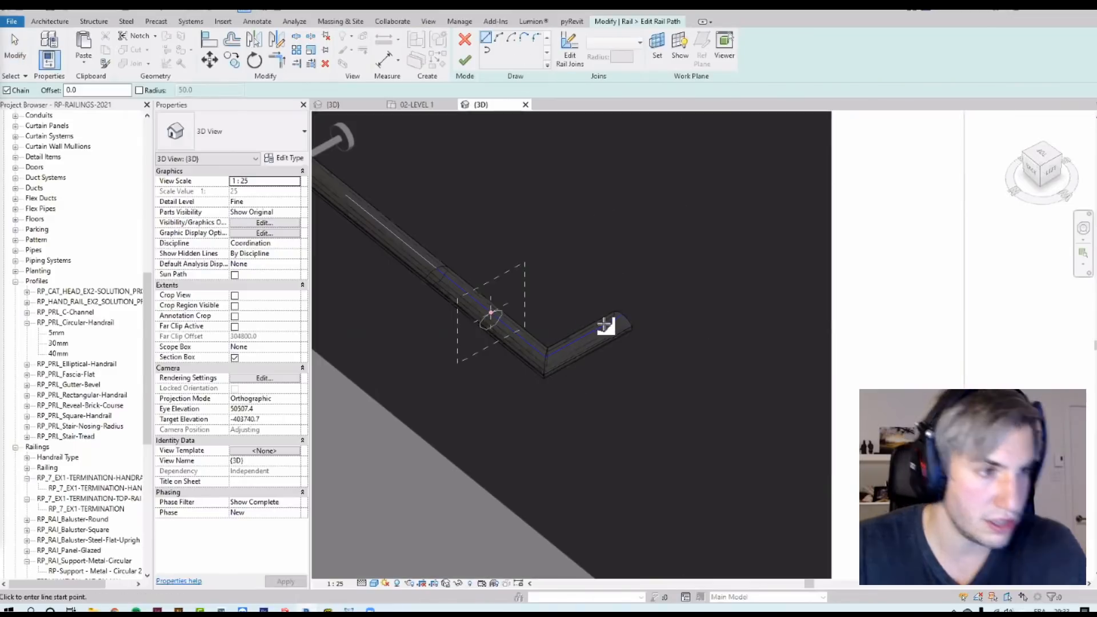
pyautogui.click(621, 313)
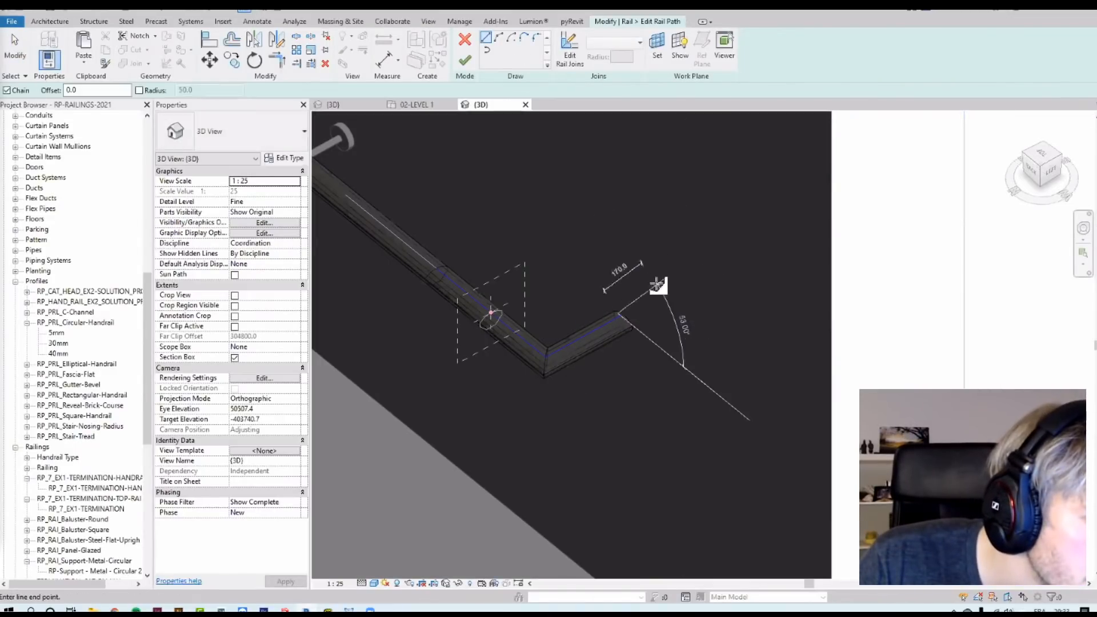
pyautogui.click(709, 253)
pyautogui.press('Escape')
pyautogui.press('Escape')
pyautogui.scroll(-2, 699, 394)
pyautogui.keyDown('shift'); pyautogui.moveTo(698, 394); pyautogui.dragTo(737, 421, button='middle'); pyautogui.keyUp('shift')
pyautogui.moveTo(737, 421); pyautogui.dragTo(636, 588, button='middle')
pyautogui.scroll(-3, 749, 459)
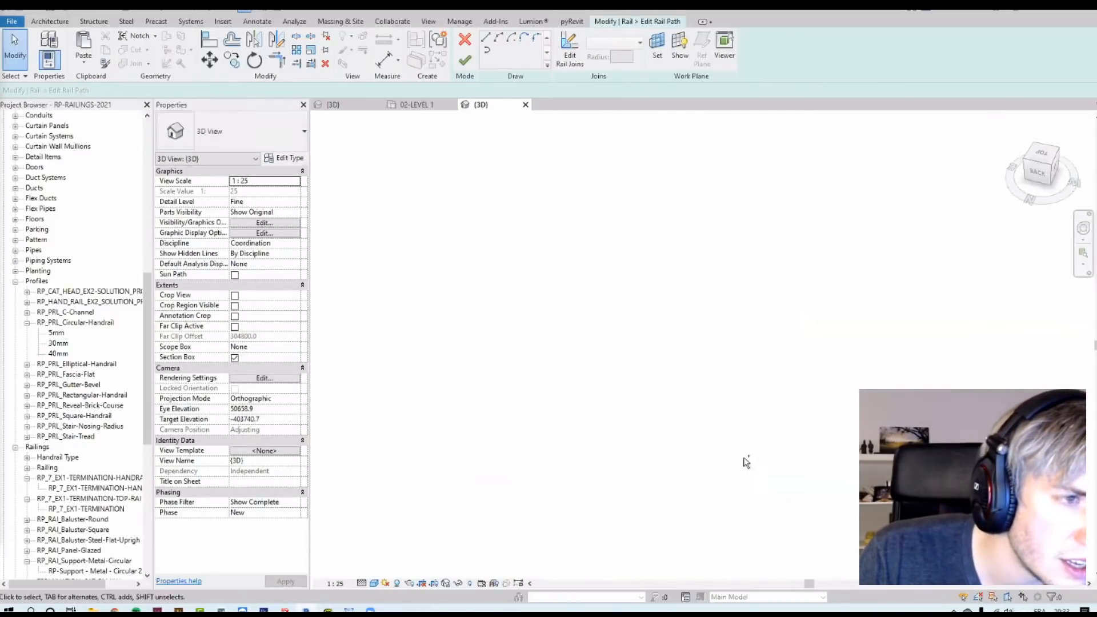
pyautogui.click(465, 60)
pyautogui.click(645, 340)
pyautogui.scroll(3, 674, 325)
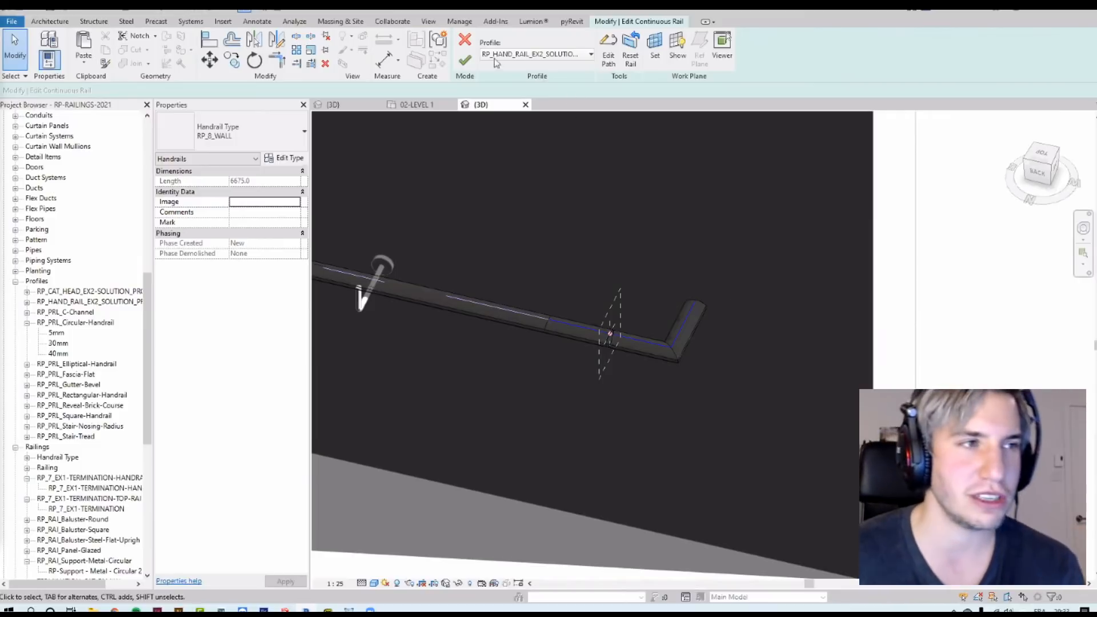
pyautogui.click(464, 41)
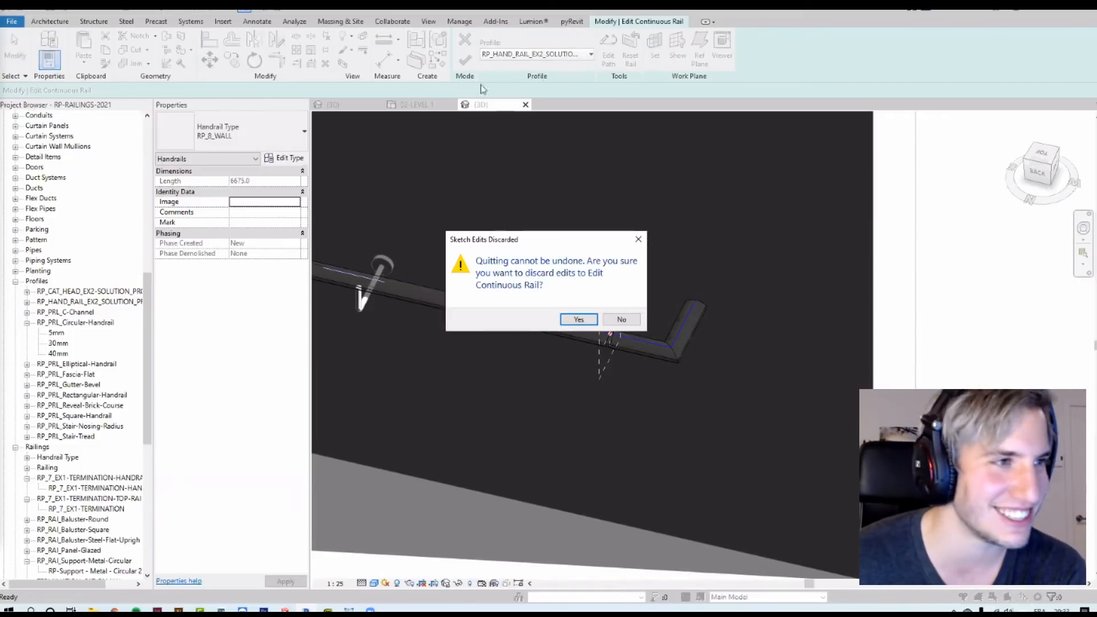
pyautogui.click(575, 320)
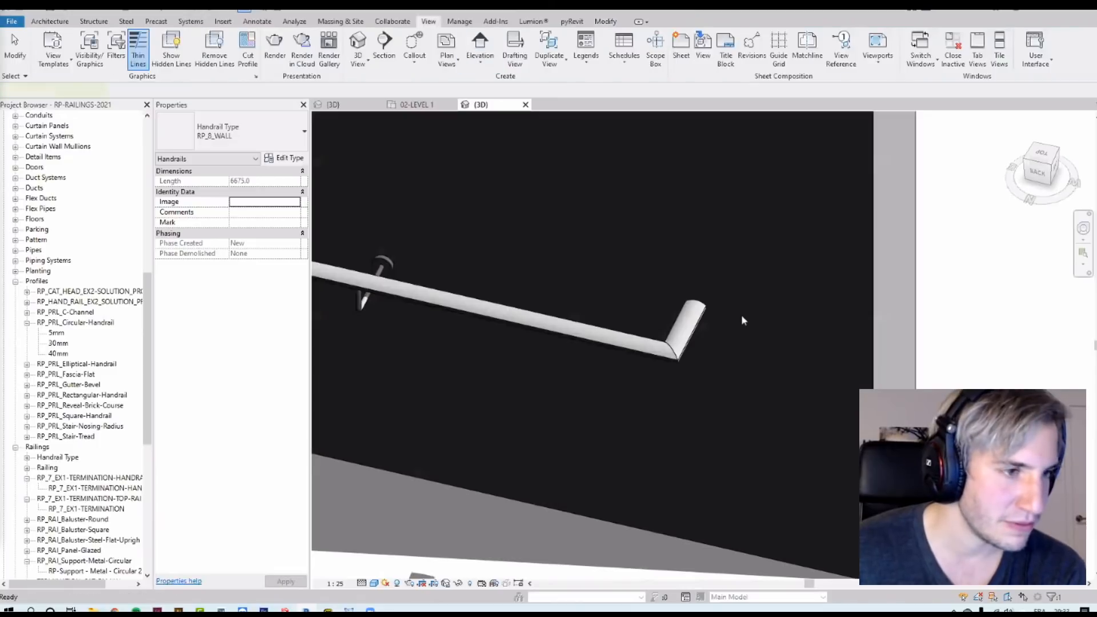
# Step: Open the wall railing's type properties and from there the RP_8_WALL handrail type to review its hand clearance
pyautogui.scroll(-3, 741, 317)
pyautogui.keyDown('shift'); pyautogui.moveTo(649, 339); pyautogui.dragTo(886, 257, button='middle'); pyautogui.keyUp('shift')
pyautogui.keyDown('shift'); pyautogui.moveTo(803, 330); pyautogui.dragTo(337, 316, button='middle'); pyautogui.keyUp('shift')
pyautogui.press('Escape')
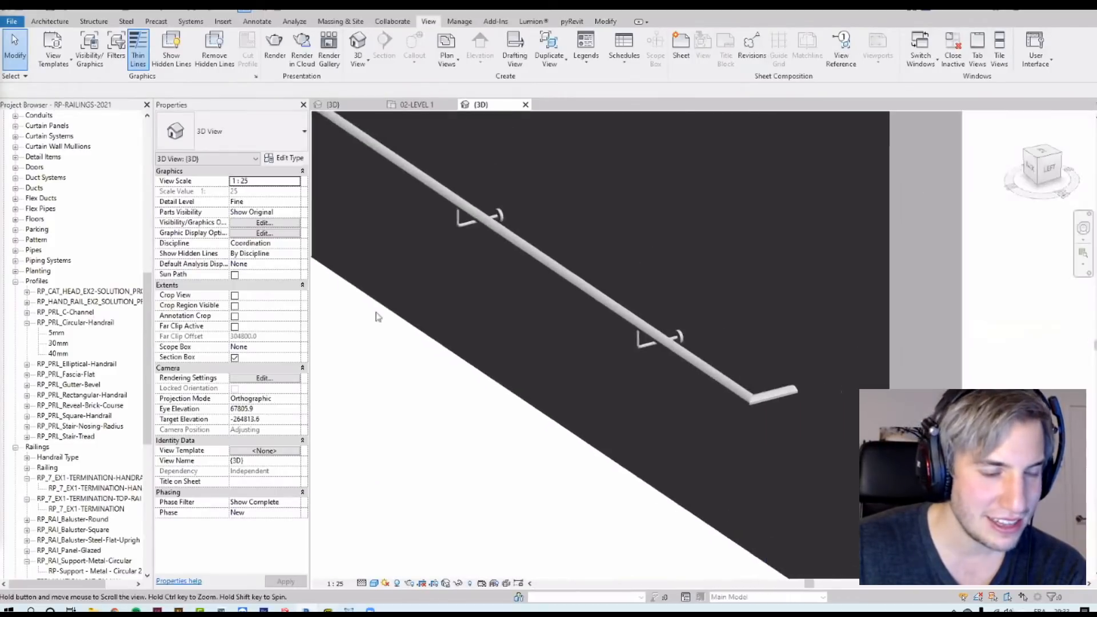
pyautogui.click(718, 378)
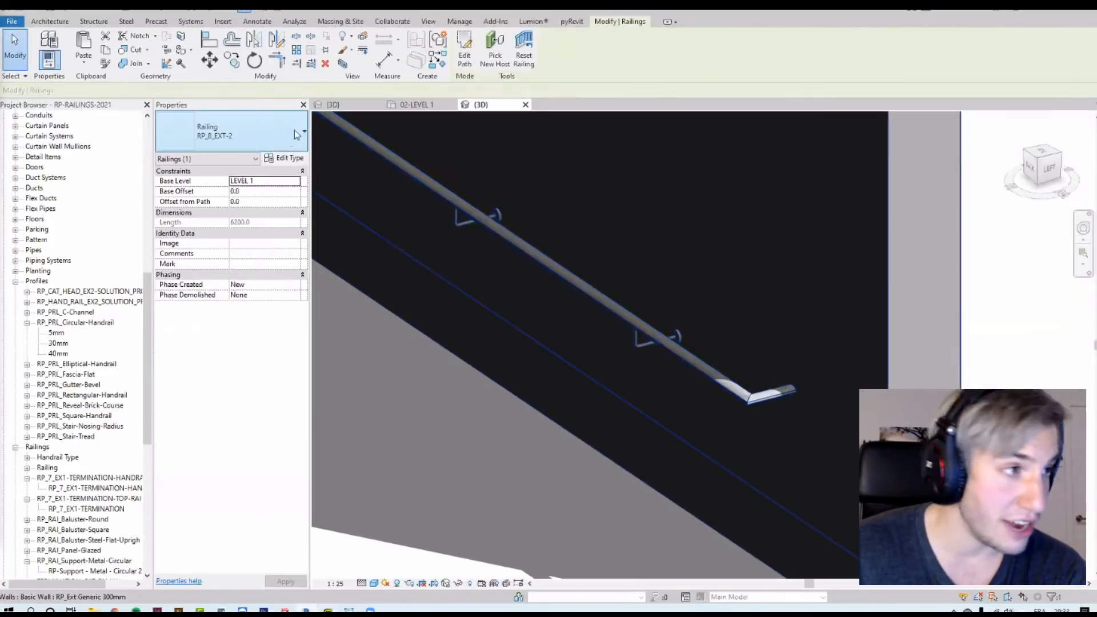
pyautogui.click(286, 158)
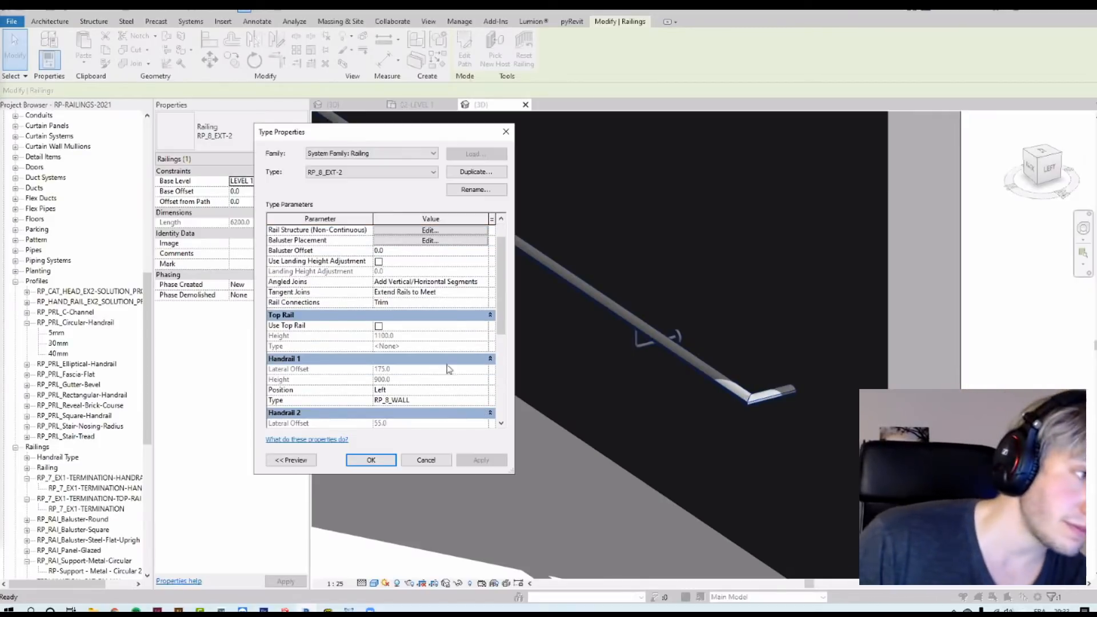
pyautogui.scroll(-3, 443, 339)
pyautogui.click(487, 341)
pyautogui.click(402, 264)
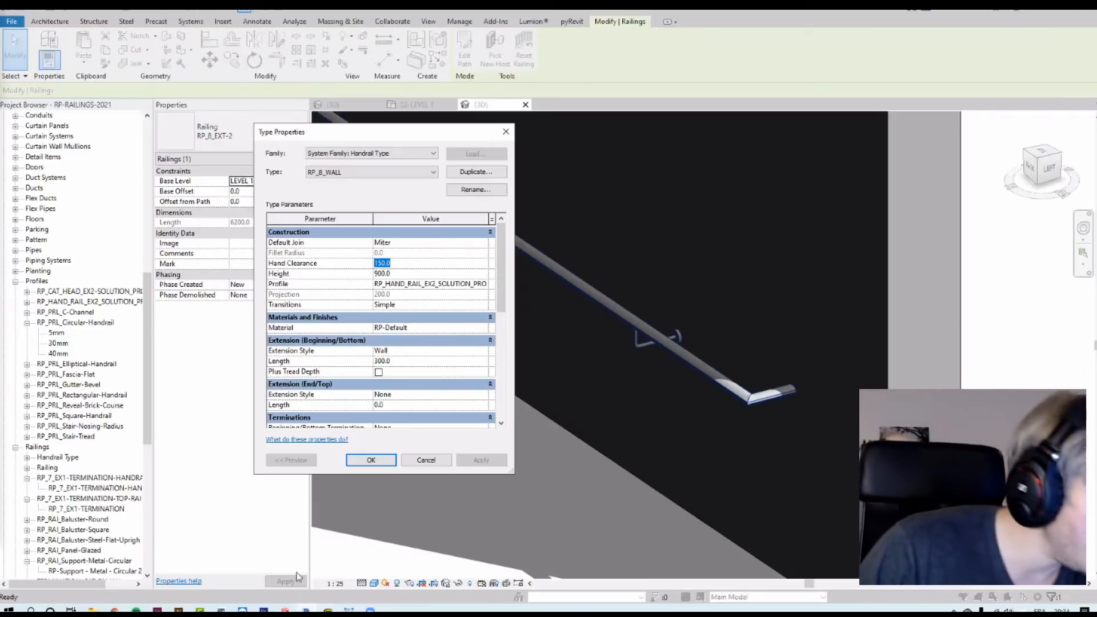
# Step: Read the railings PDF sections on default joins, supports and hand clearance, then return to the handrail type properties
pyautogui.click(328, 610)
pyautogui.moveTo(630, 448); pyautogui.dragTo(637, 295)
pyautogui.scroll(-15, 393, 464)
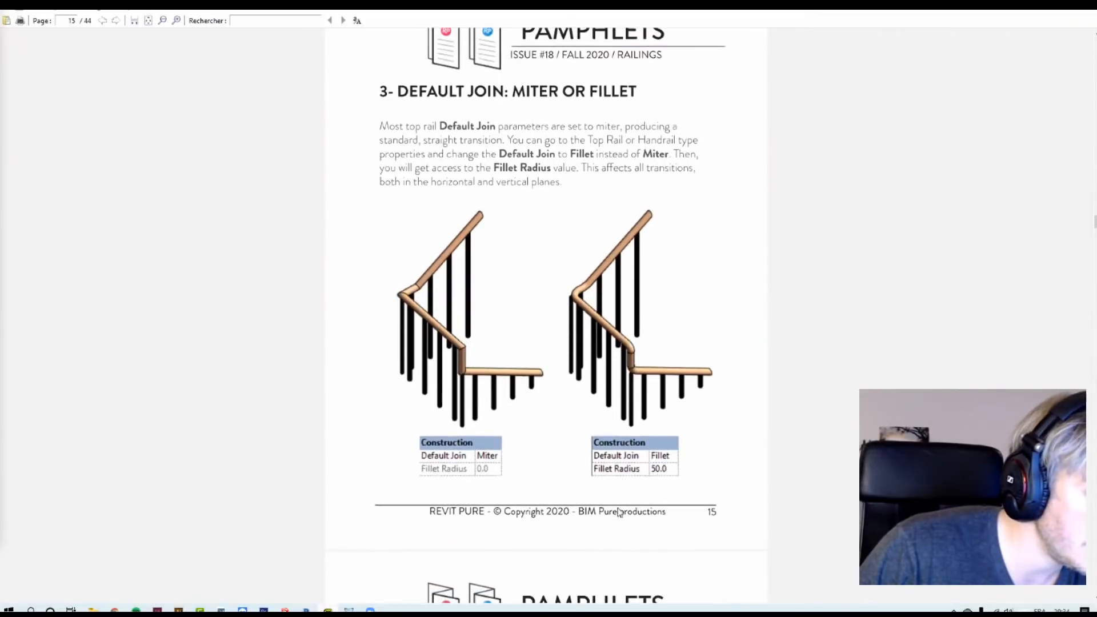
pyautogui.scroll(-20, 393, 464)
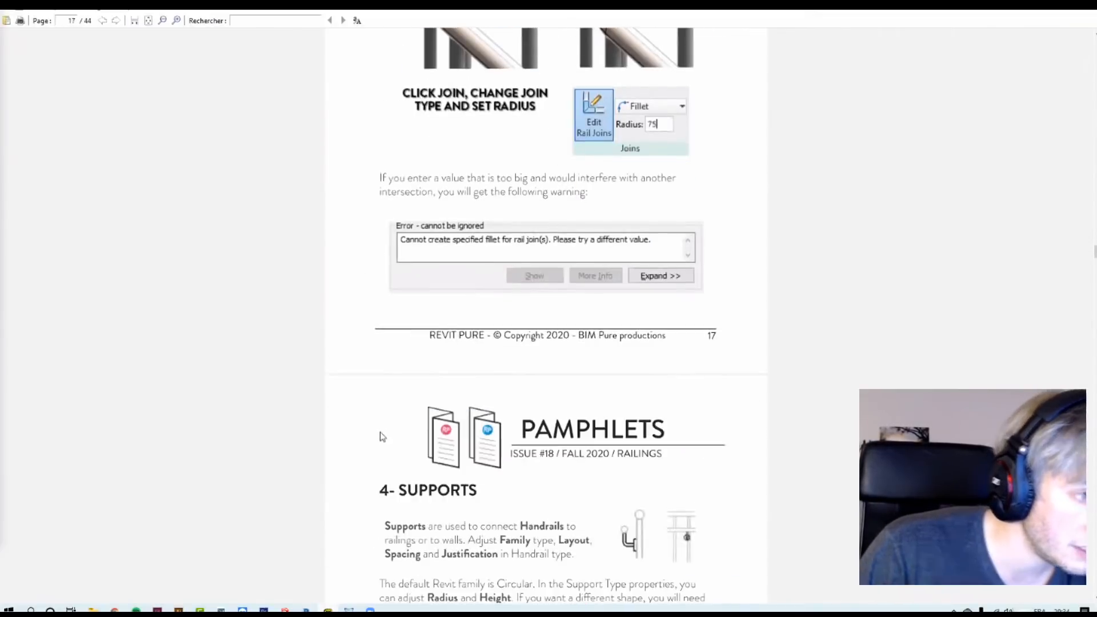
pyautogui.scroll(-8, 162, 421)
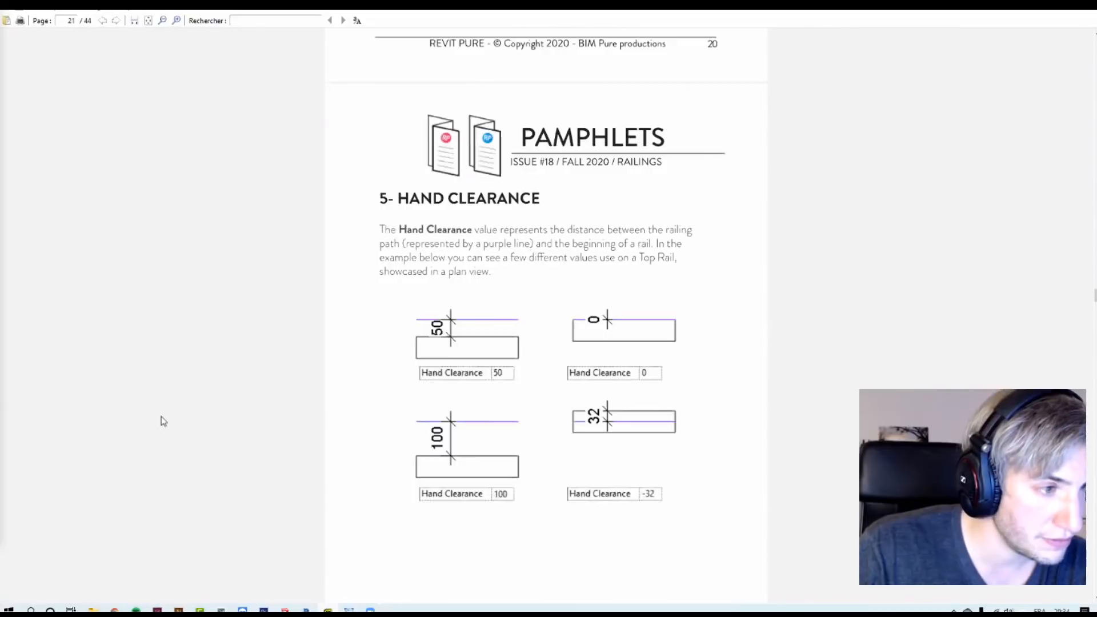
pyautogui.scroll(1, 171, 421)
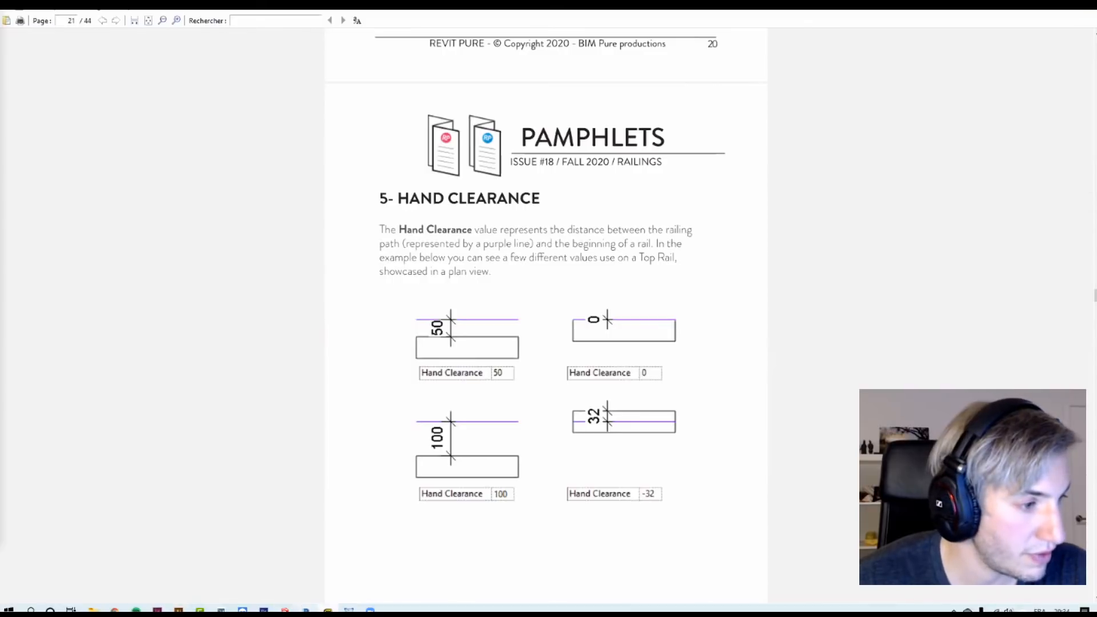
pyautogui.click(306, 610)
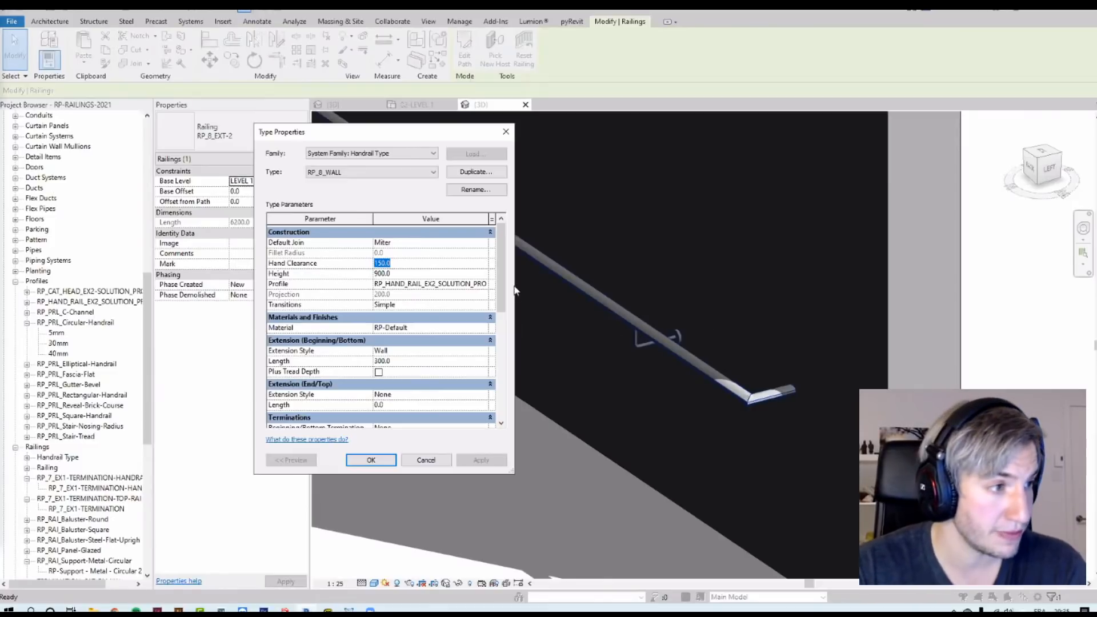
pyautogui.moveTo(284, 298)
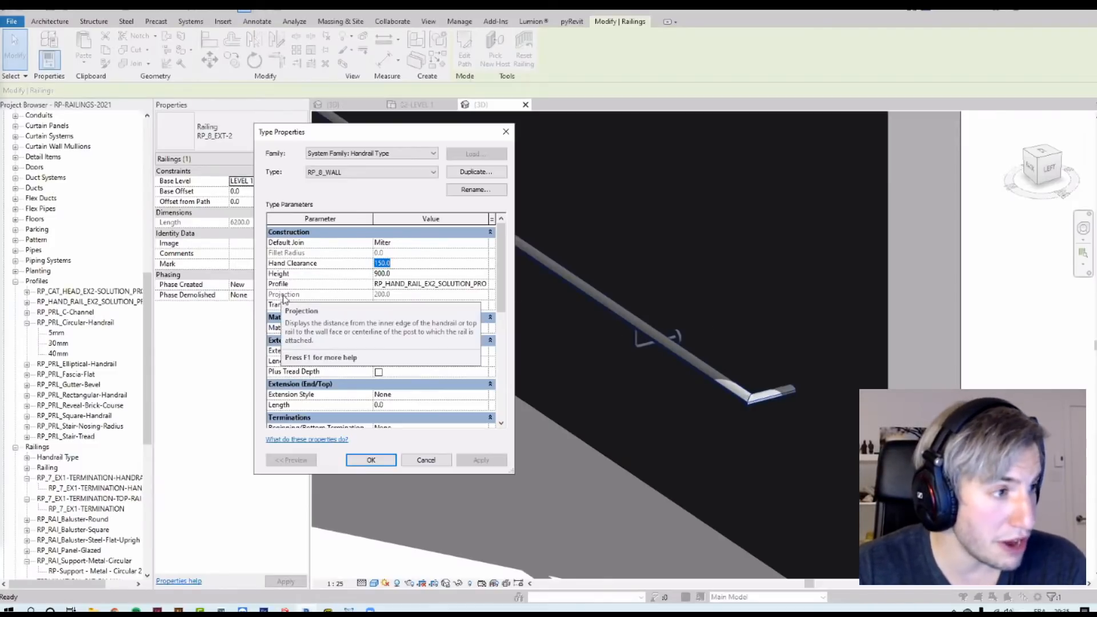
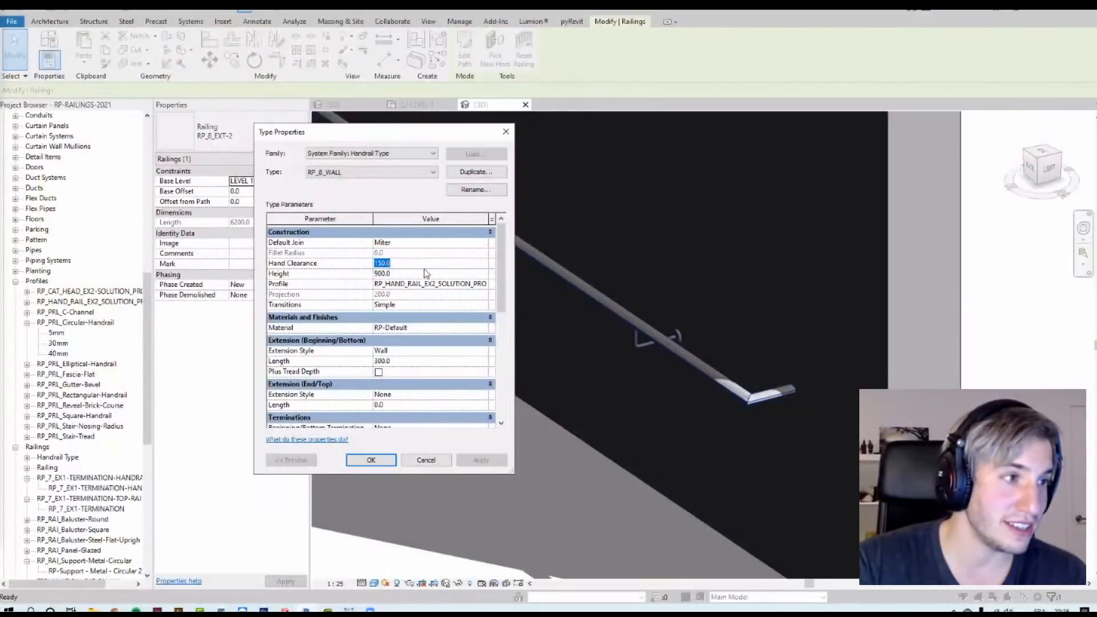
# Step: Set the RP_8_WALL handrail type's hand clearance to 300 and confirm both type property dialogs
pyautogui.write('300')
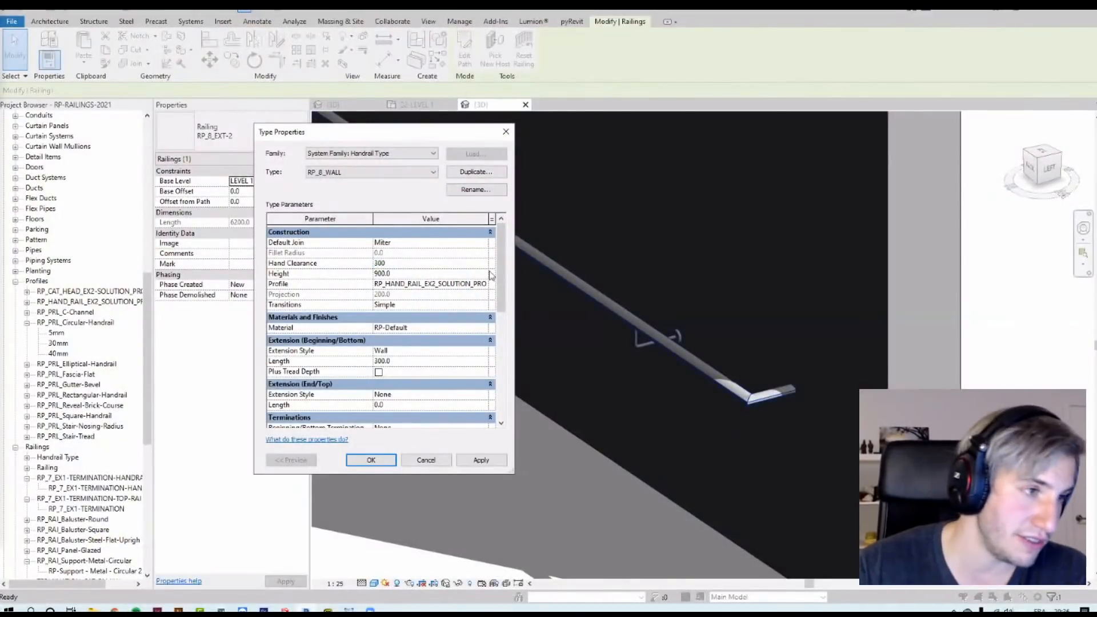
pyautogui.click(388, 461)
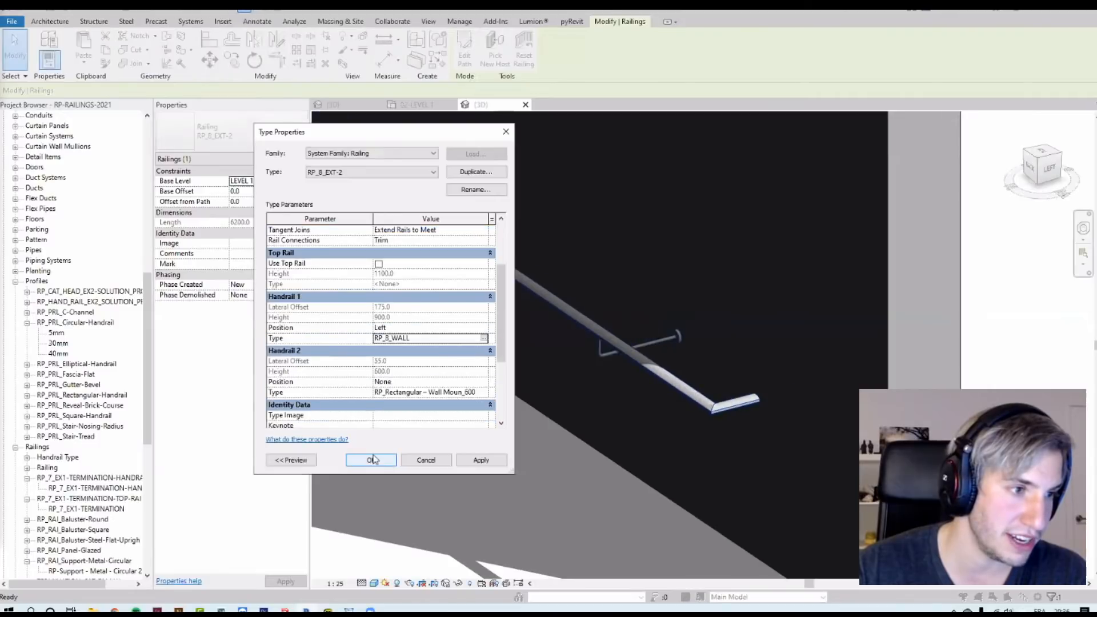
pyautogui.click(371, 458)
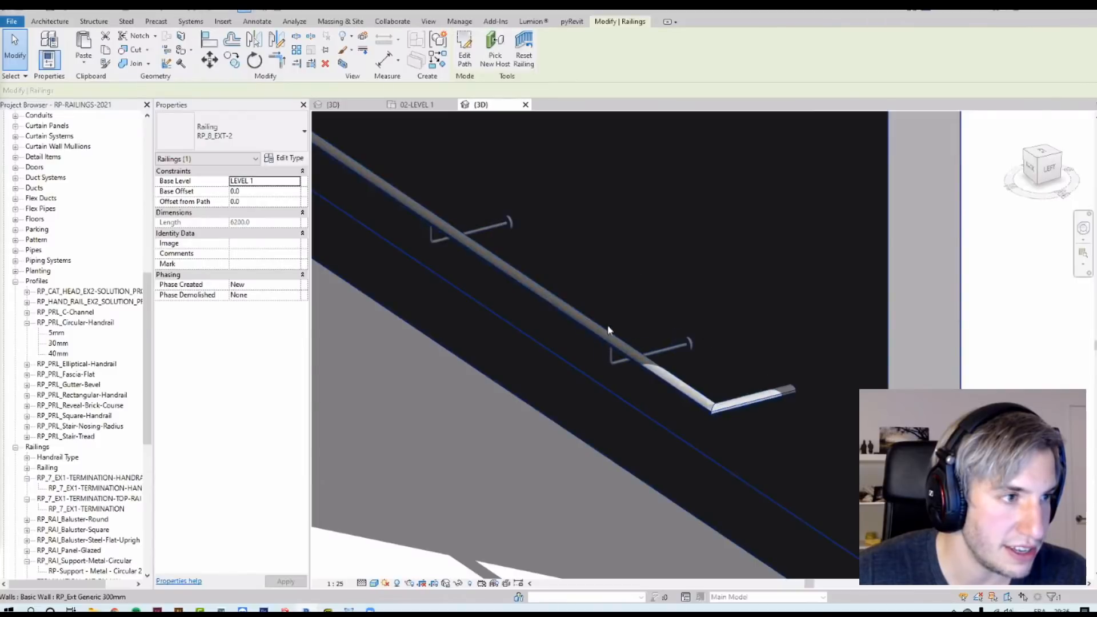
# Step: Edit the wall railing's path, align its path line to the wall face, and finish the sketch
pyautogui.click(812, 391)
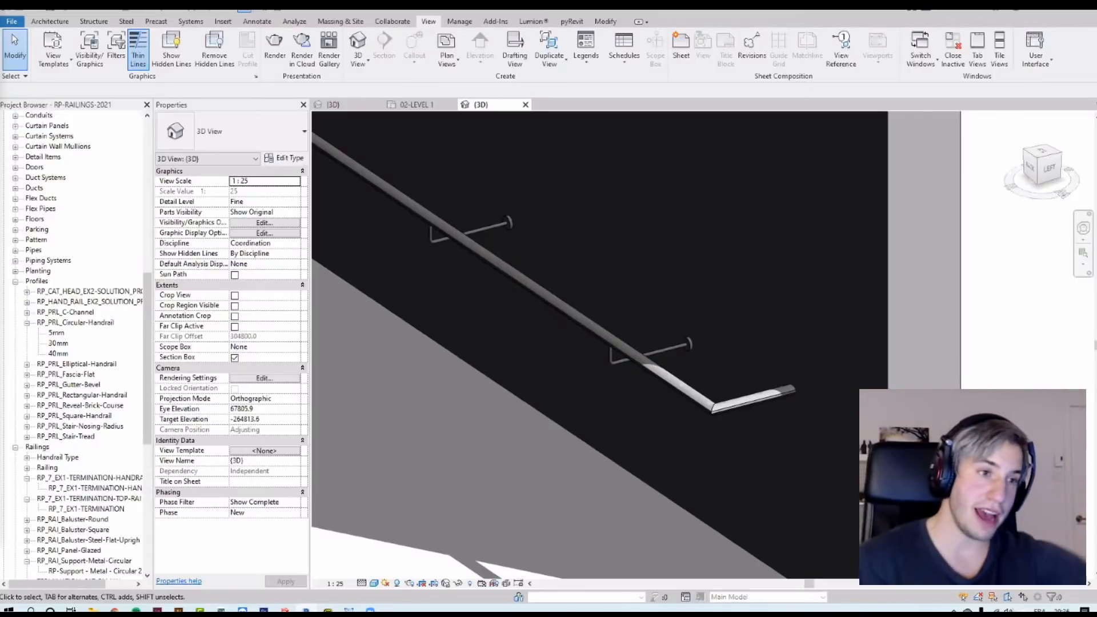
pyautogui.click(743, 401)
pyautogui.scroll(-2, 764, 386)
pyautogui.keyDown('shift'); pyautogui.moveTo(763, 383); pyautogui.dragTo(785, 375, button='middle'); pyautogui.keyUp('shift')
pyautogui.click(708, 359)
pyautogui.click(784, 362)
pyautogui.moveTo(773, 442); pyautogui.dragTo(670, 515, button='middle')
pyautogui.click(464, 50)
pyautogui.scroll(-2, 623, 282)
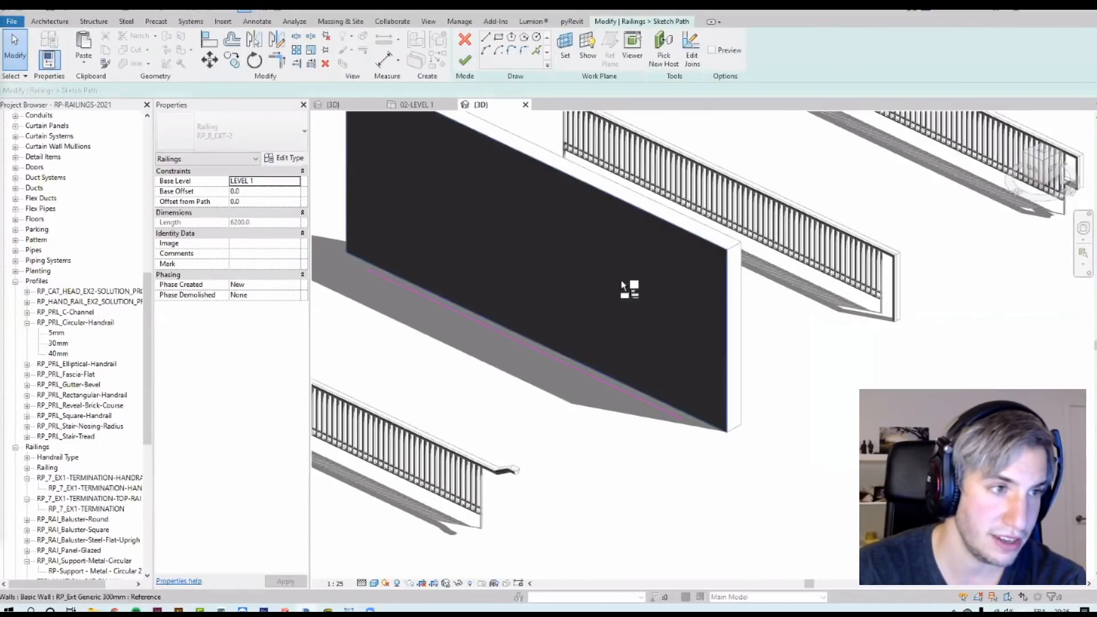
pyautogui.press('a')
pyautogui.press('l')
pyautogui.click(616, 306)
pyautogui.click(606, 381)
pyautogui.click(465, 60)
pyautogui.keyDown('shift'); pyautogui.moveTo(846, 415); pyautogui.dragTo(695, 419, button='middle'); pyautogui.keyUp('shift')
pyautogui.click(696, 418)
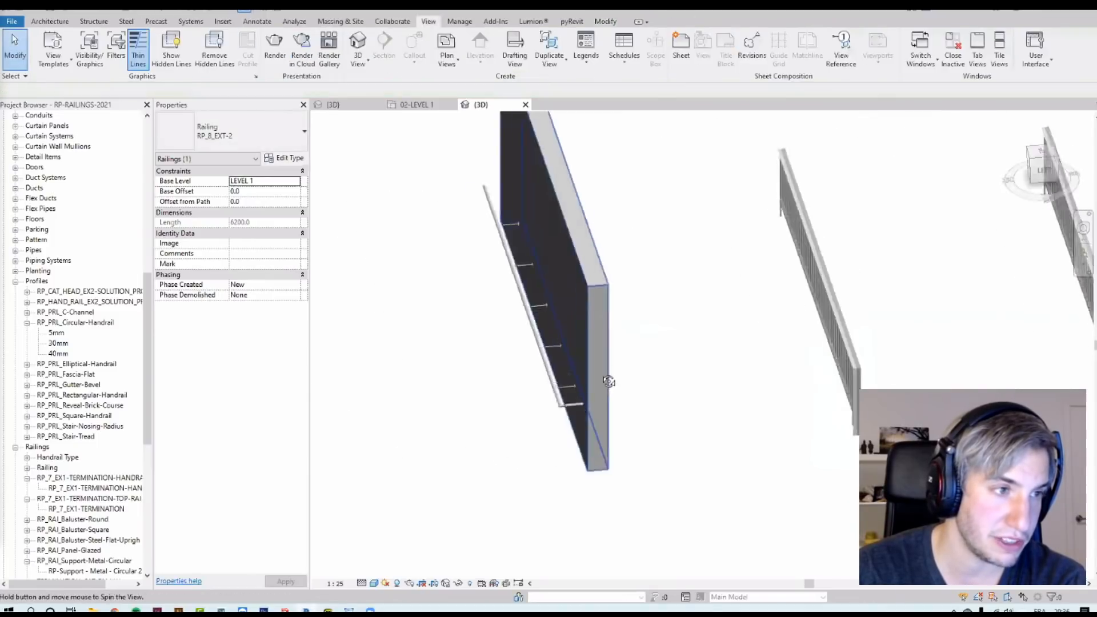
pyautogui.keyDown('shift'); pyautogui.moveTo(610, 382); pyautogui.dragTo(548, 305, button='middle'); pyautogui.keyUp('shift')
pyautogui.scroll(3, 546, 306)
pyautogui.scroll(2, 543, 308)
pyautogui.keyDown('shift'); pyautogui.moveTo(570, 253); pyautogui.dragTo(707, 382, button='middle'); pyautogui.keyUp('shift')
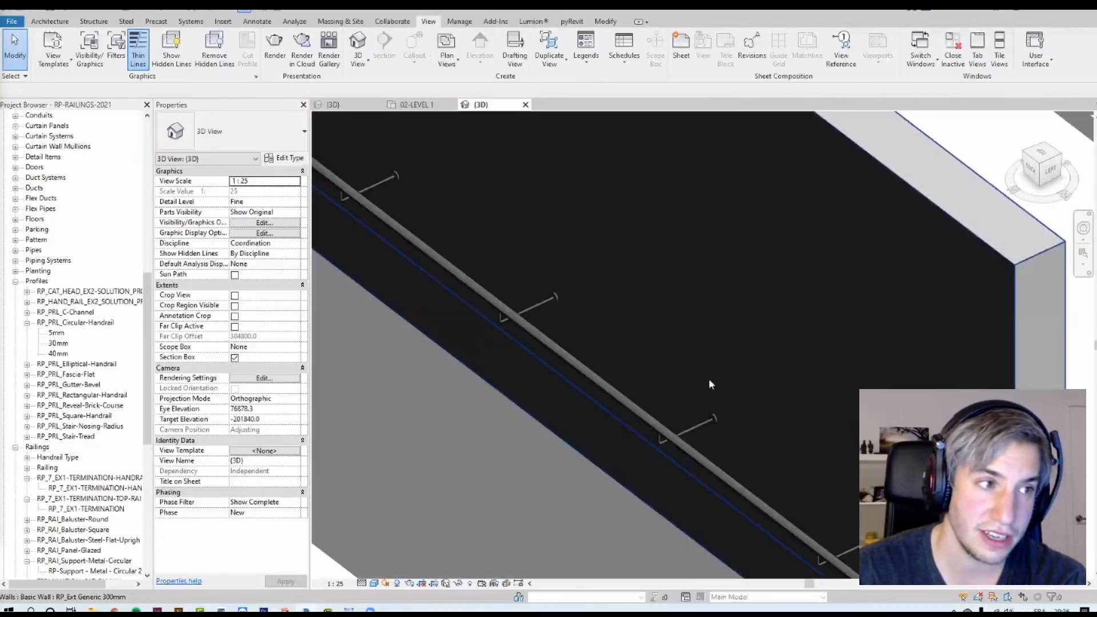
pyautogui.scroll(-6, 688, 380)
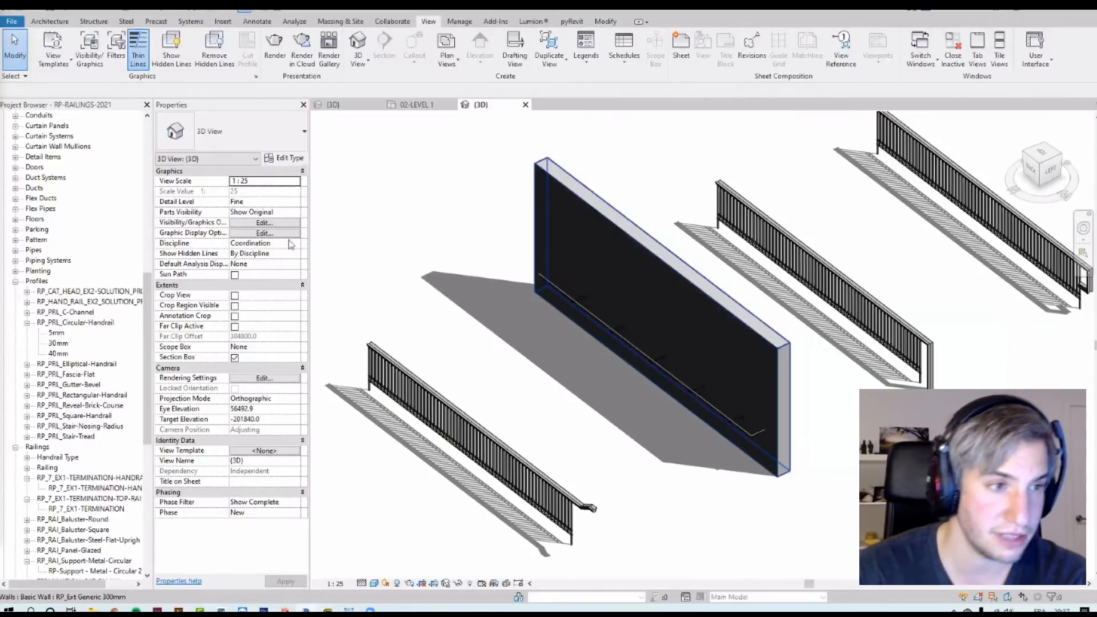
# Step: Switch to the level 1 plan and review the supports exercise instructions beside the stair
pyautogui.click(416, 105)
pyautogui.scroll(-5, 628, 293)
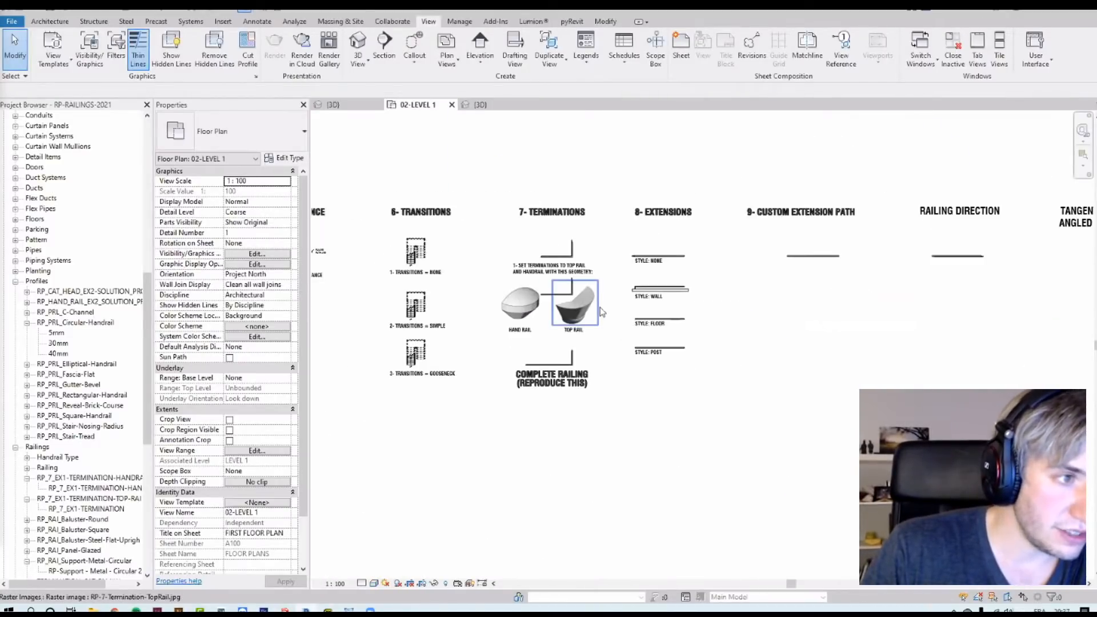
pyautogui.moveTo(799, 311); pyautogui.dragTo(1096, 324, button='middle')
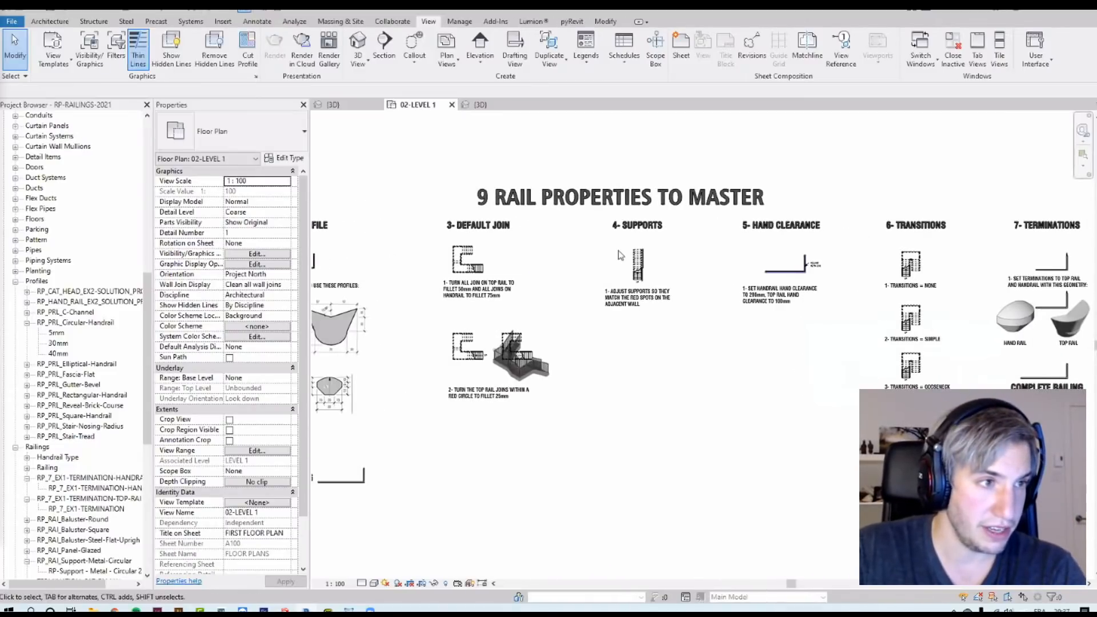
pyautogui.scroll(5, 641, 275)
pyautogui.click(643, 295)
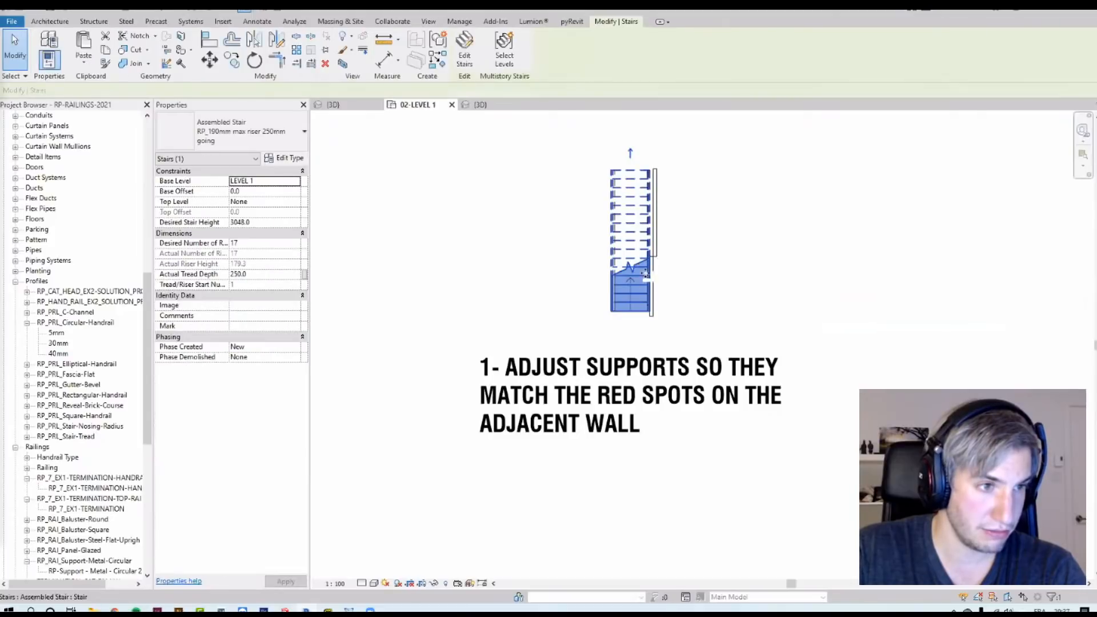
pyautogui.click(343, 64)
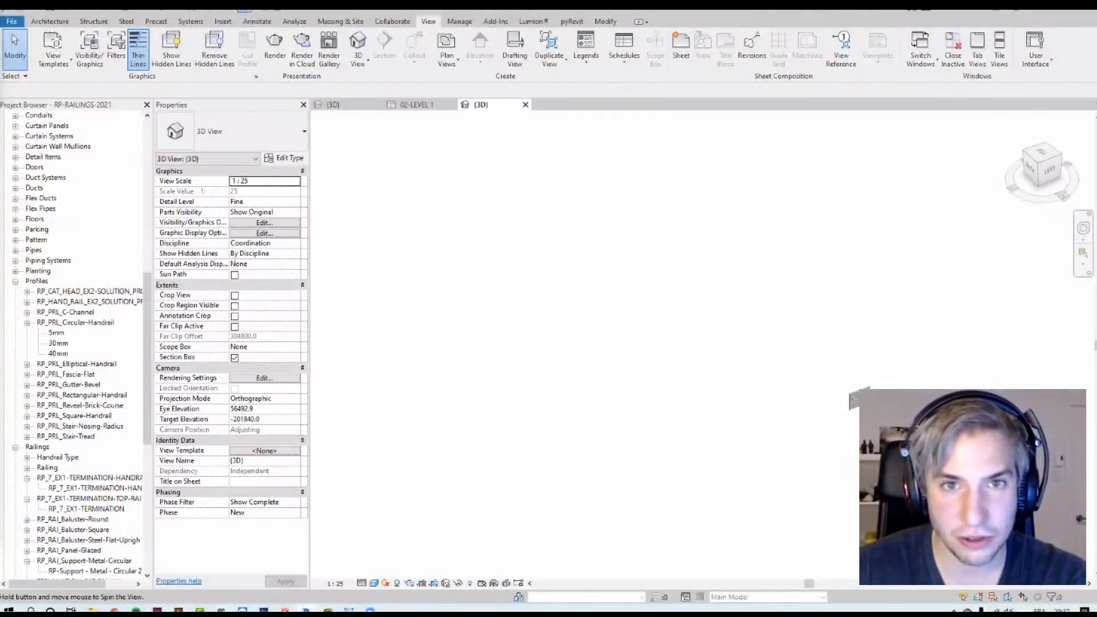
# Step: Select a wall handrail support on the stair and set its hand clearance to 100 mm
pyautogui.keyDown('shift'); pyautogui.moveTo(680, 440); pyautogui.dragTo(583, 443, button='middle'); pyautogui.keyUp('shift')
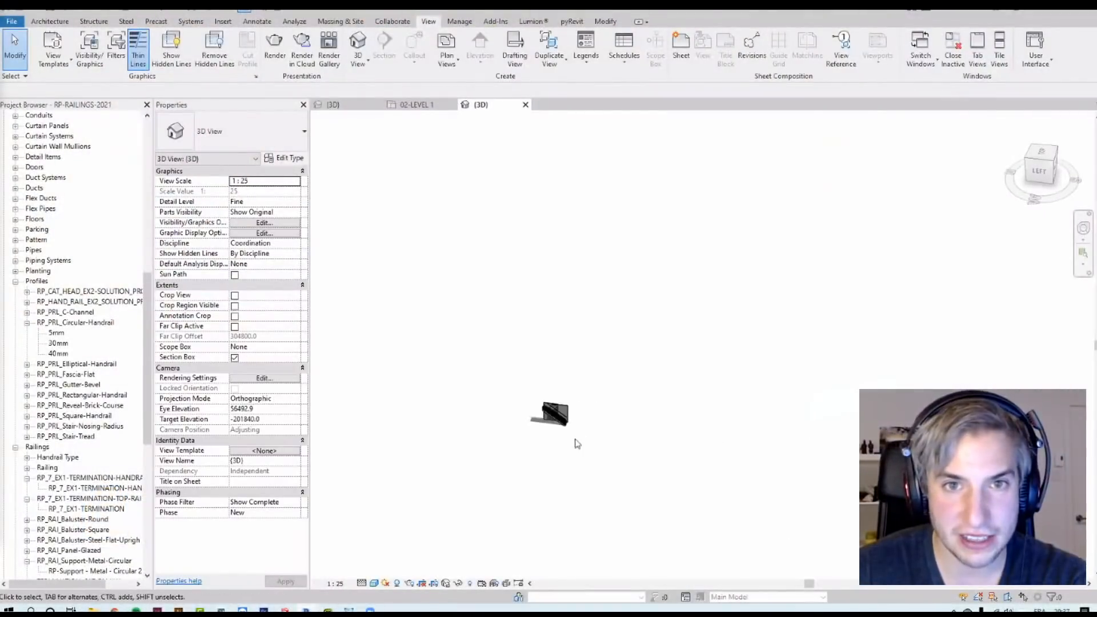
pyautogui.scroll(9, 569, 374)
pyautogui.click(587, 369)
pyautogui.keyDown('shift'); pyautogui.moveTo(672, 405); pyautogui.dragTo(756, 300, button='middle'); pyautogui.keyUp('shift')
pyautogui.press('Escape')
pyautogui.scroll(3, 753, 294)
pyautogui.moveTo(691, 206)
pyautogui.keyDown('shift'); pyautogui.mouseDown(button='middle')
pyautogui.moveTo(725, 228)
pyautogui.moveTo(692, 184)
pyautogui.mouseUp(button='middle'); pyautogui.keyUp('shift')
pyautogui.scroll(4, 661, 278)
pyautogui.scroll(-3, 661, 280)
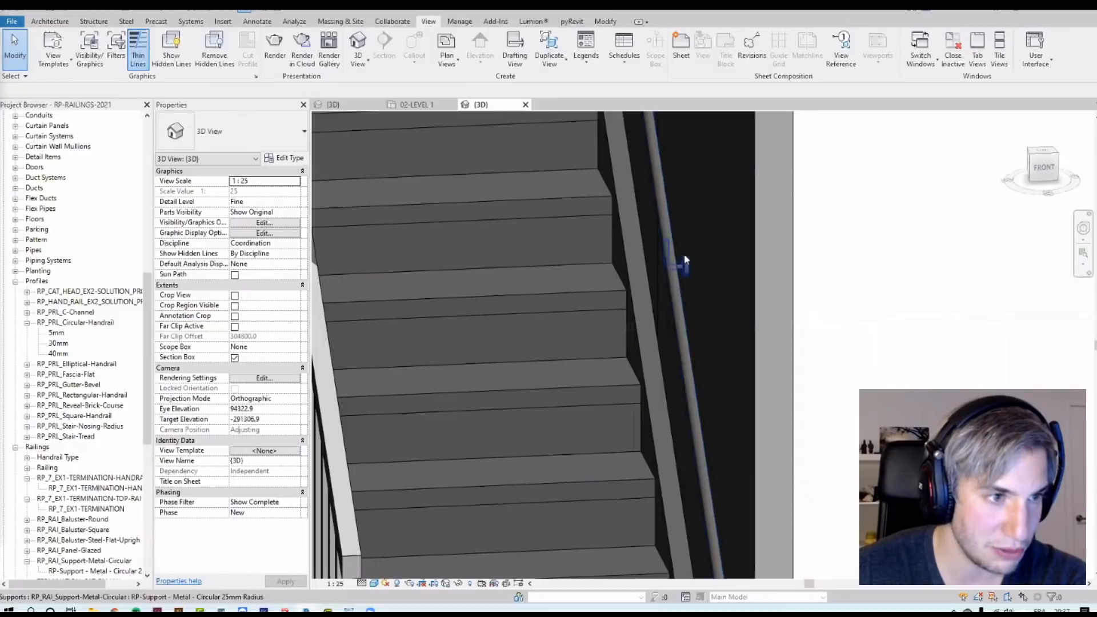
pyautogui.click(685, 256)
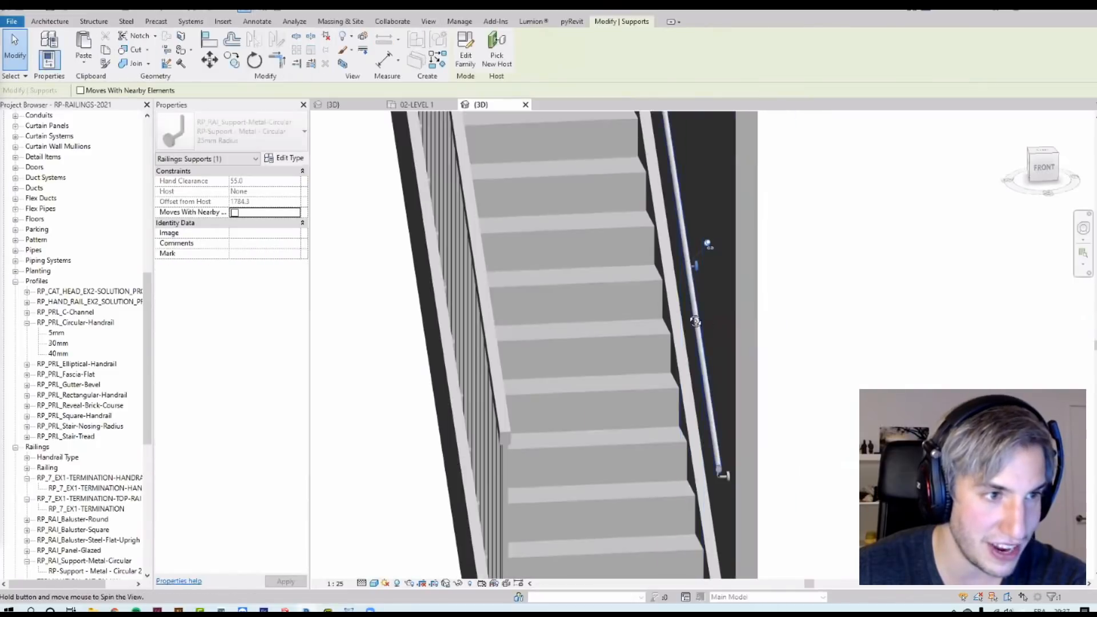
pyautogui.keyDown('shift'); pyautogui.moveTo(695, 321); pyautogui.dragTo(628, 284, button='middle'); pyautogui.keyUp('shift')
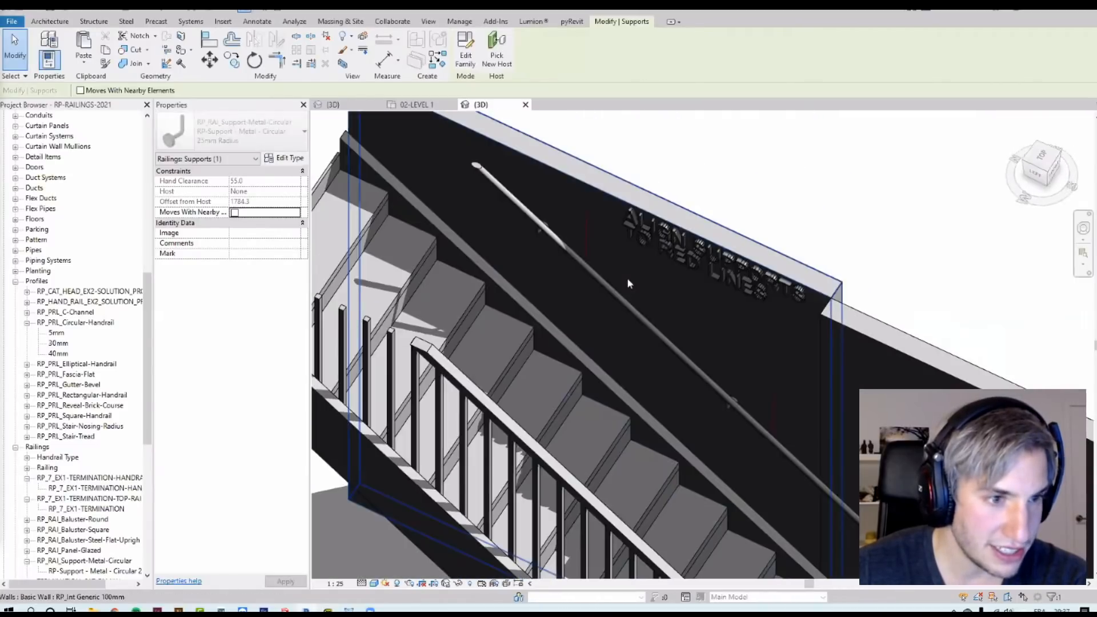
pyautogui.scroll(6, 752, 406)
pyautogui.moveTo(753, 406); pyautogui.dragTo(677, 332, button='middle')
pyautogui.scroll(-4, 655, 327)
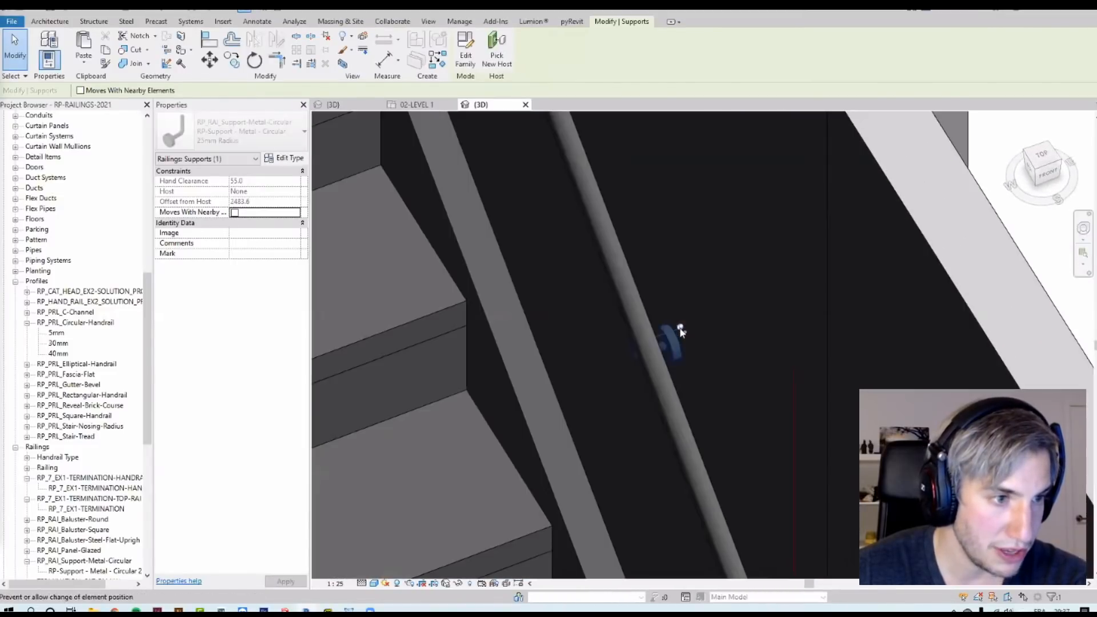
pyautogui.click(679, 329)
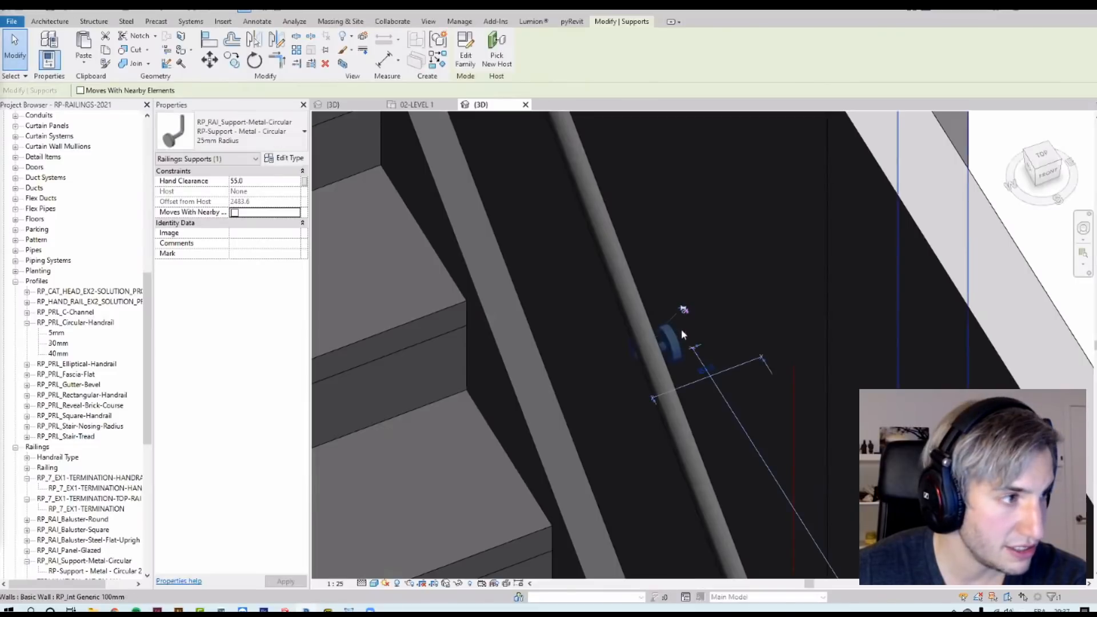
pyautogui.click(272, 181)
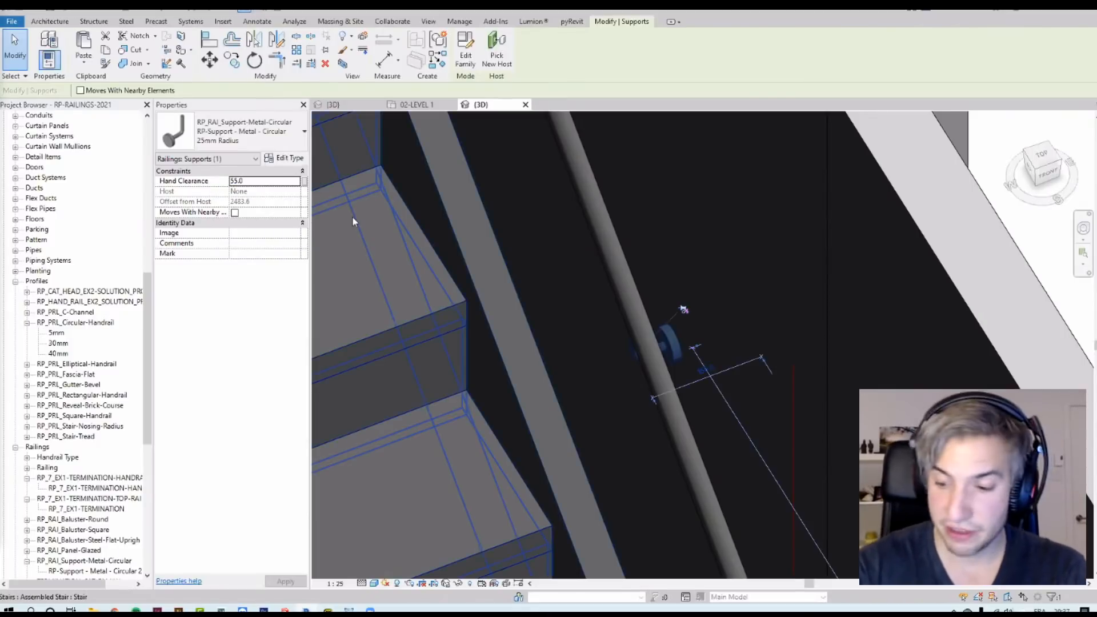
pyautogui.click(279, 179)
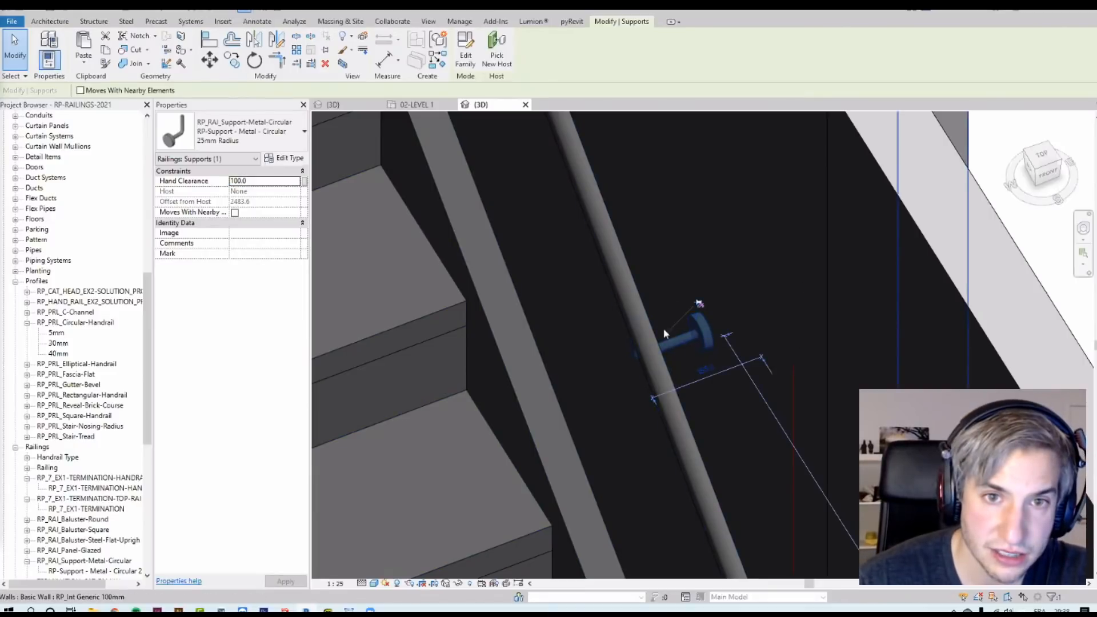
# Step: Set the selected support's hand clearance to 150 mm
pyautogui.scroll(-4, 664, 331)
pyautogui.scroll(2, 667, 340)
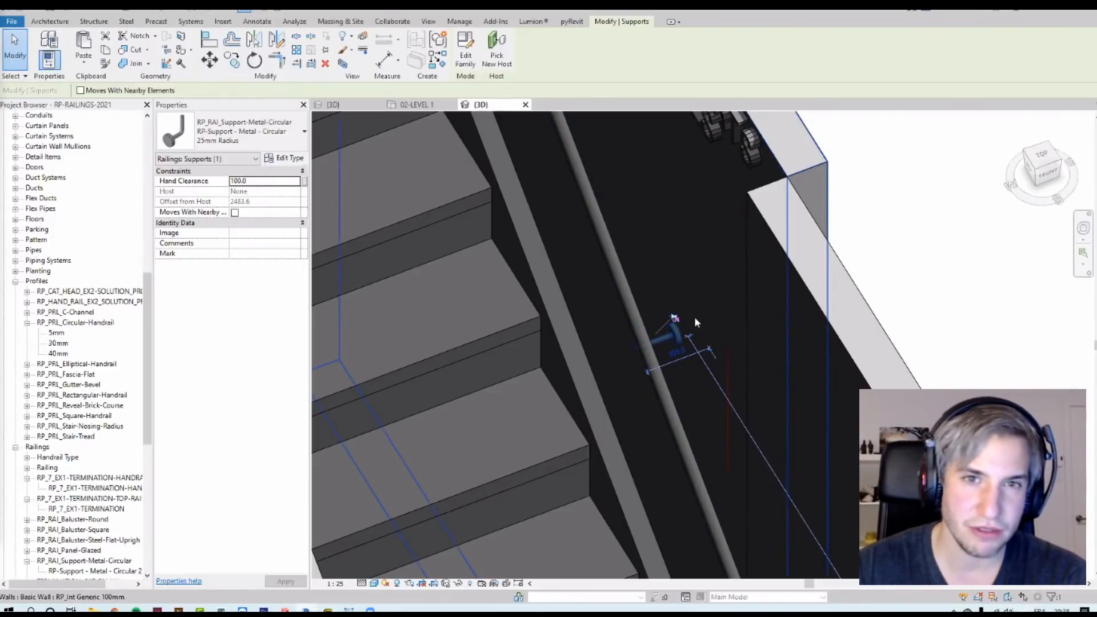
pyautogui.keyDown('shift'); pyautogui.moveTo(695, 323); pyautogui.dragTo(680, 303, button='middle'); pyautogui.keyUp('shift')
pyautogui.click(258, 182)
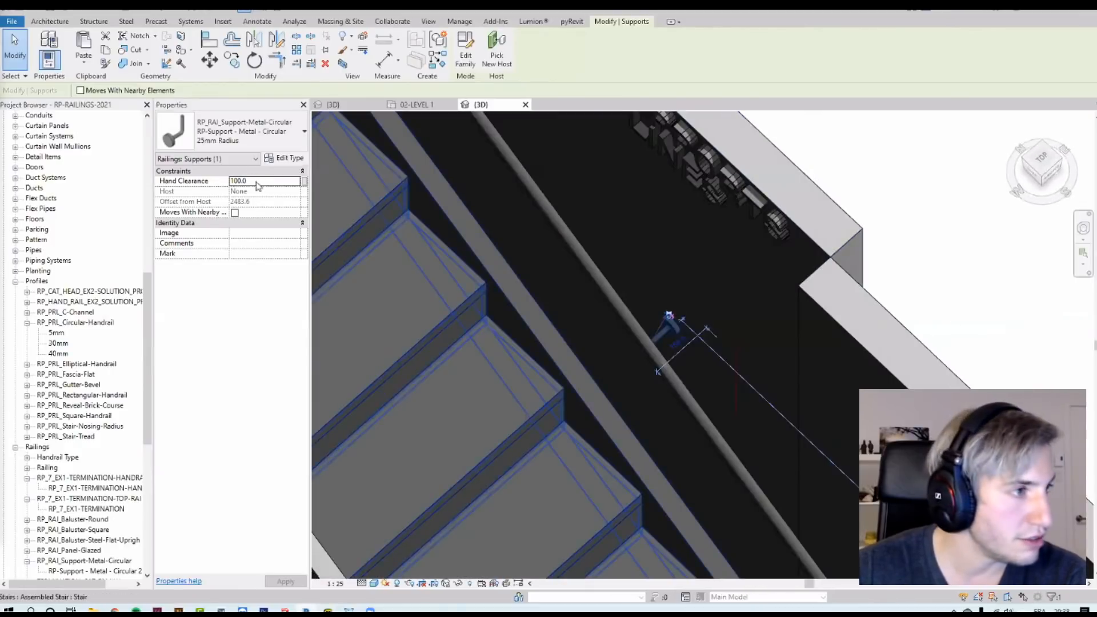
pyautogui.keyDown('shift'); pyautogui.moveTo(607, 289); pyautogui.dragTo(862, 339, button='middle'); pyautogui.keyUp('shift')
pyautogui.scroll(-3, 797, 260)
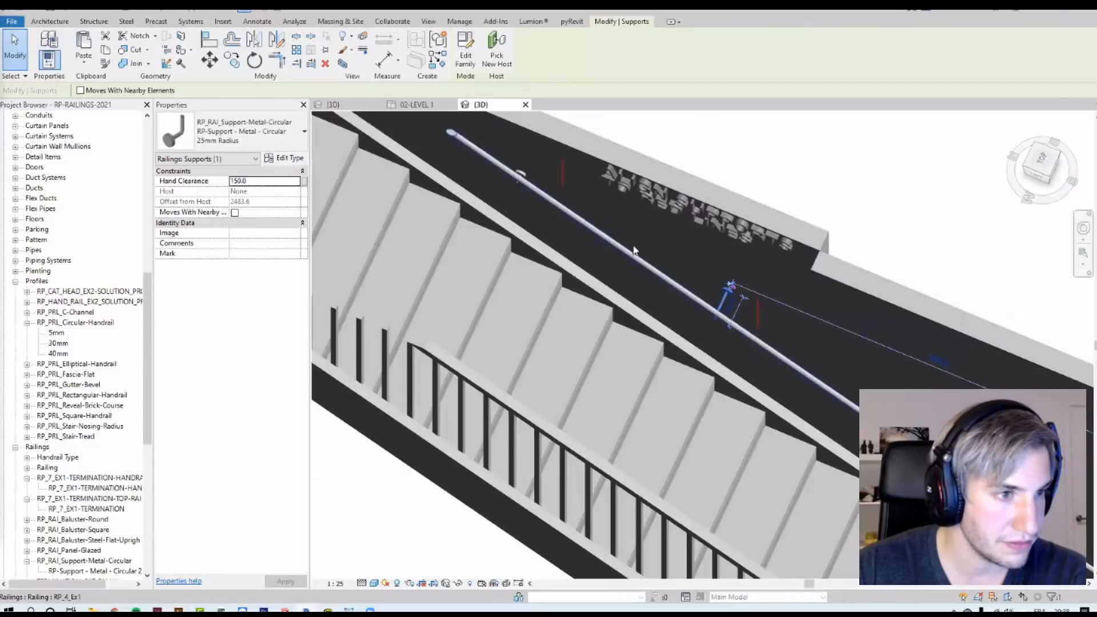
# Step: Inspect the other supports along the stair's wall handrail
pyautogui.keyDown('shift'); pyautogui.moveTo(635, 252); pyautogui.dragTo(639, 251, button='middle'); pyautogui.keyUp('shift')
pyautogui.press('Escape')
pyautogui.moveTo(629, 134); pyautogui.dragTo(632, 250, button='middle')
pyautogui.scroll(3, 632, 250)
pyautogui.click(632, 252)
pyautogui.click(630, 254)
pyautogui.click(649, 225)
pyautogui.scroll(-5, 645, 205)
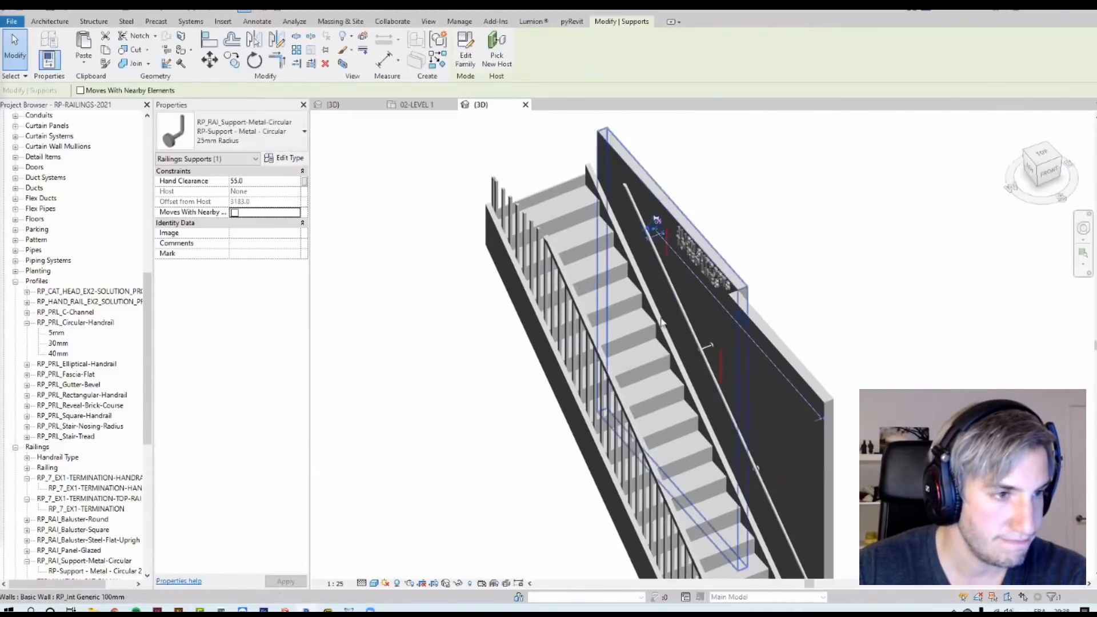
pyautogui.keyDown('shift'); pyautogui.moveTo(651, 217); pyautogui.dragTo(701, 294, button='middle'); pyautogui.keyUp('shift')
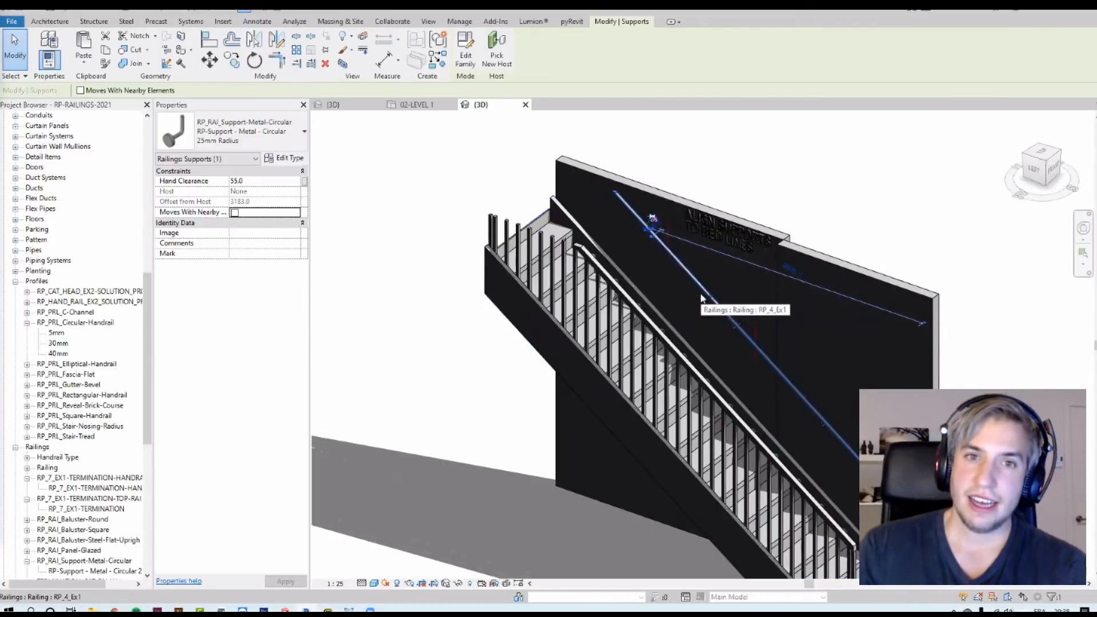
# Step: Open the stair wall railing's path sketch and finish the edit
pyautogui.click(698, 293)
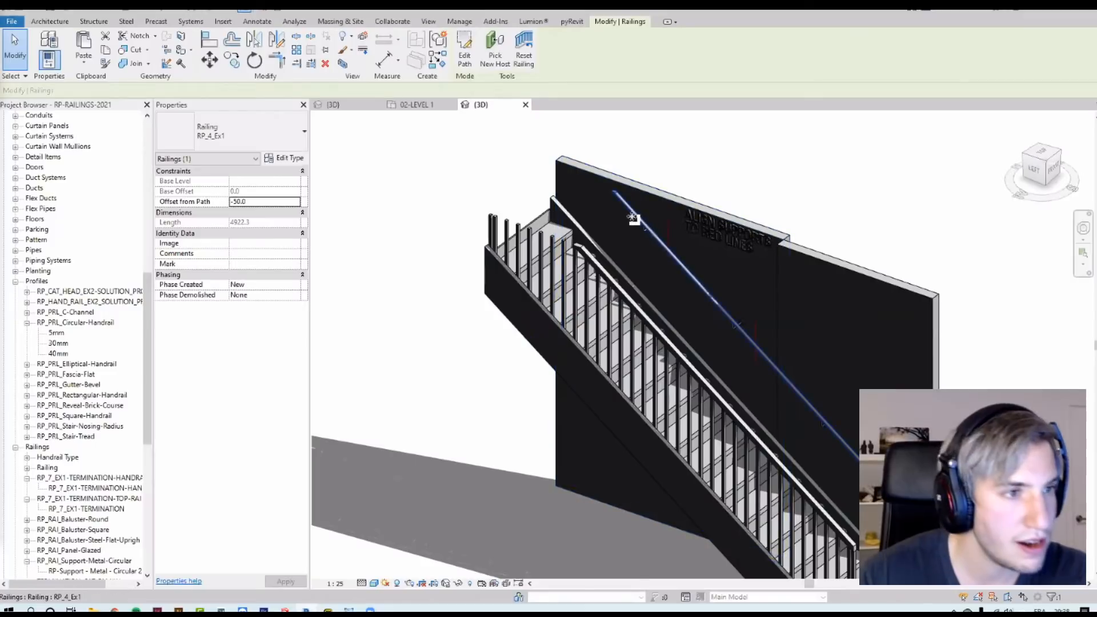
pyautogui.click(464, 57)
pyautogui.click(586, 349)
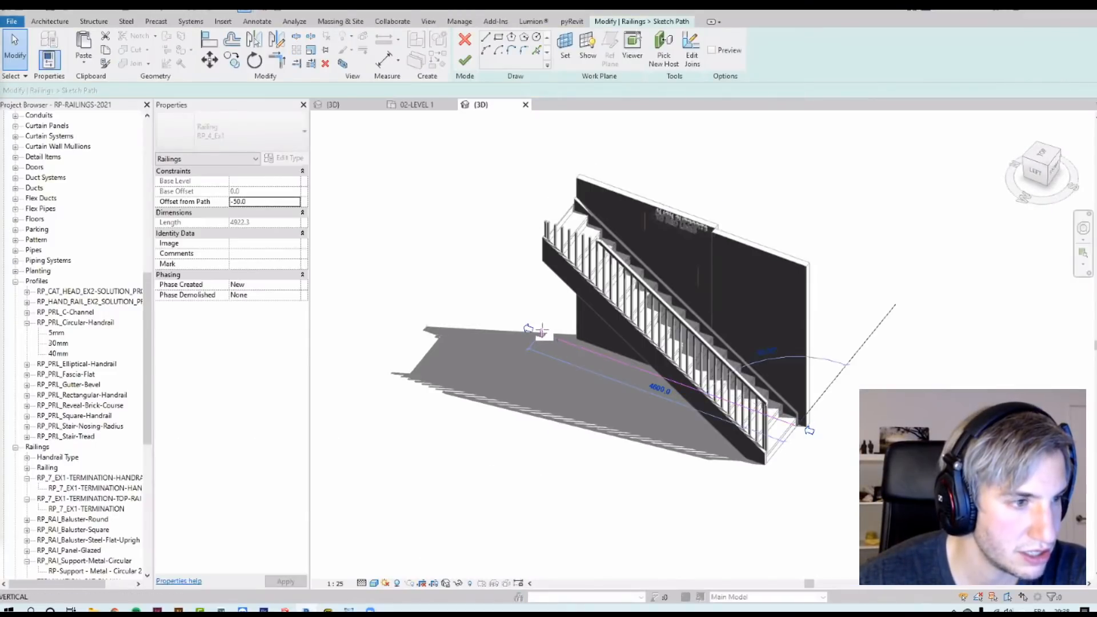
pyautogui.click(464, 59)
pyautogui.press('Escape')
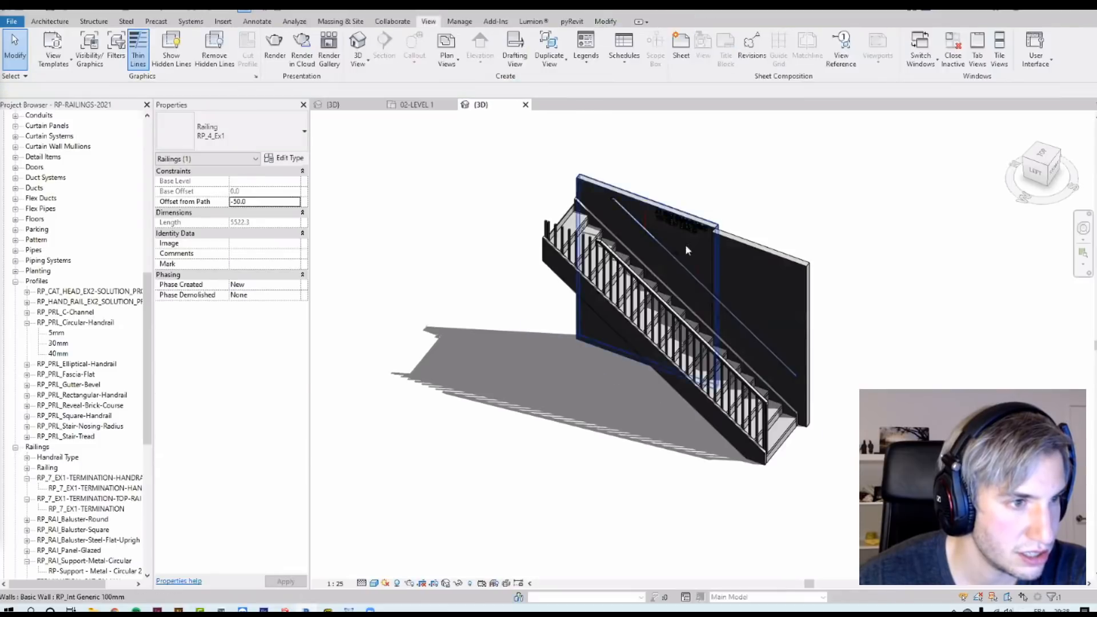
# Step: Reselect the stair wall railing, edit its path again and finish the sketch
pyautogui.scroll(5, 680, 248)
pyautogui.click(668, 258)
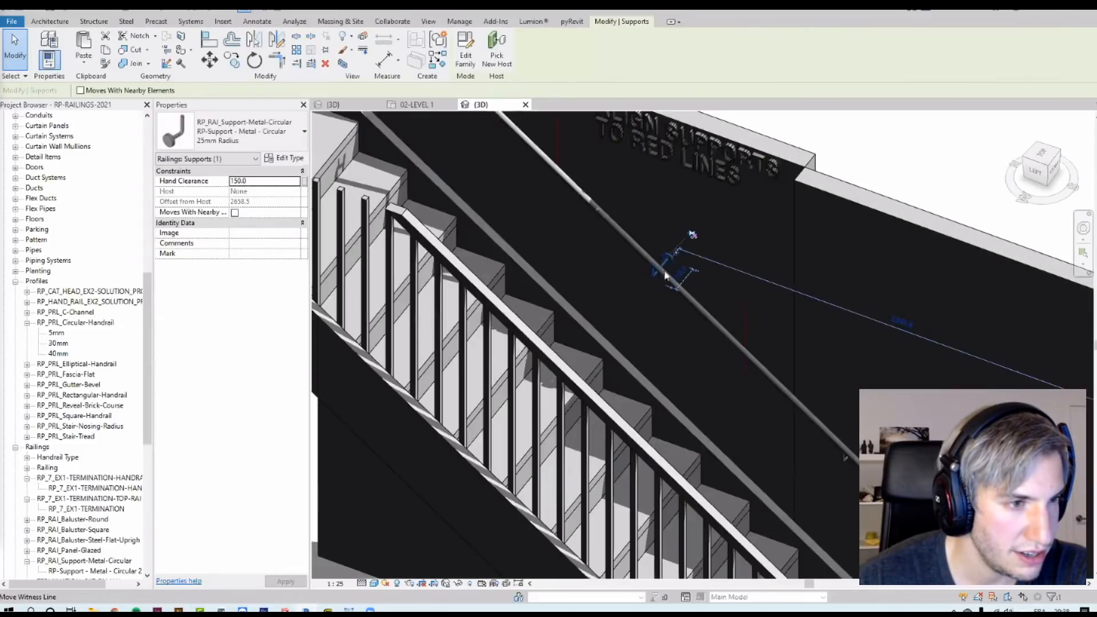
pyautogui.scroll(-4, 668, 259)
pyautogui.click(635, 235)
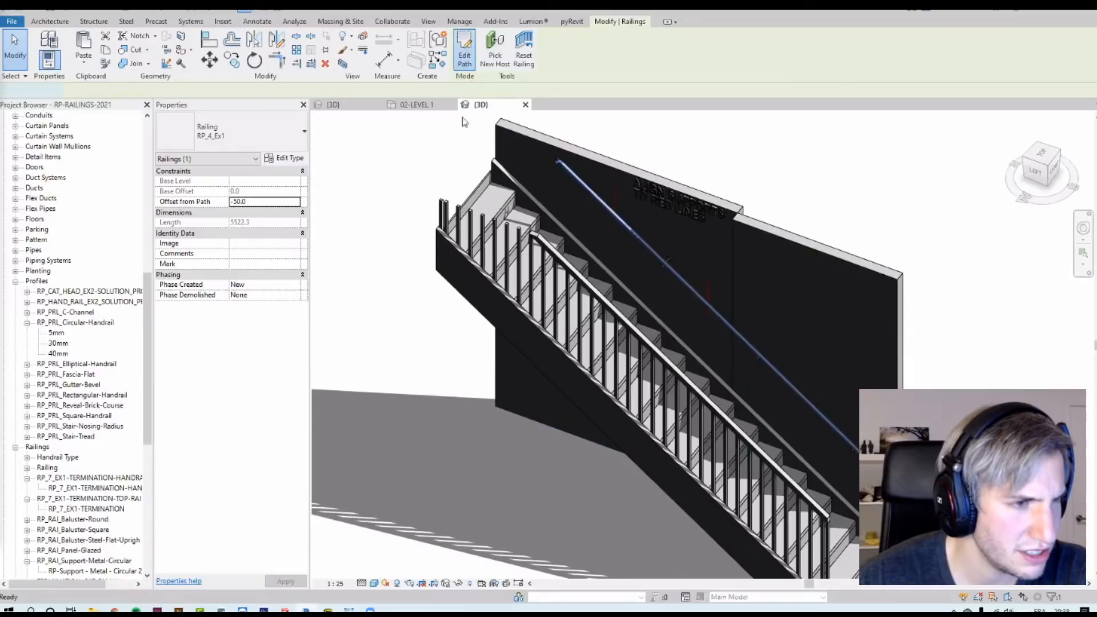
pyautogui.click(464, 51)
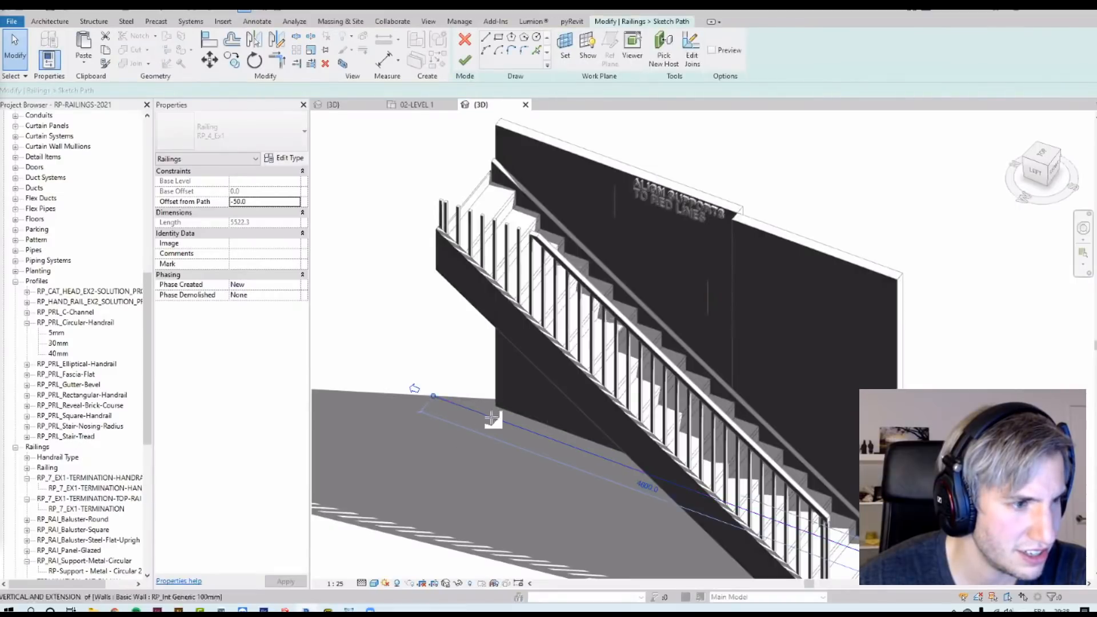
pyautogui.click(465, 60)
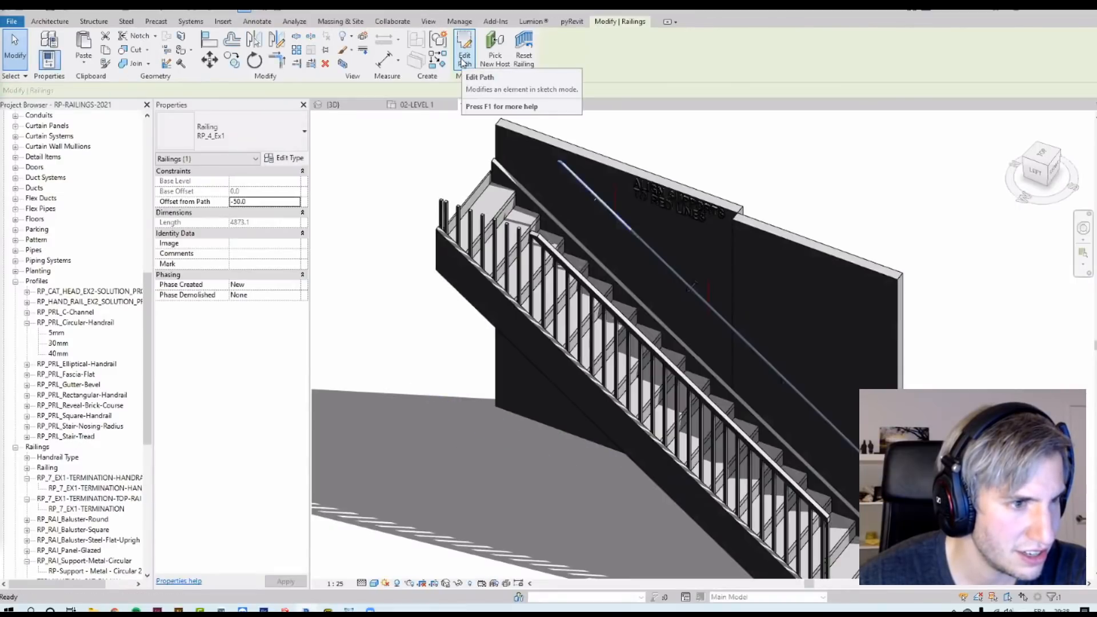
pyautogui.press('Escape')
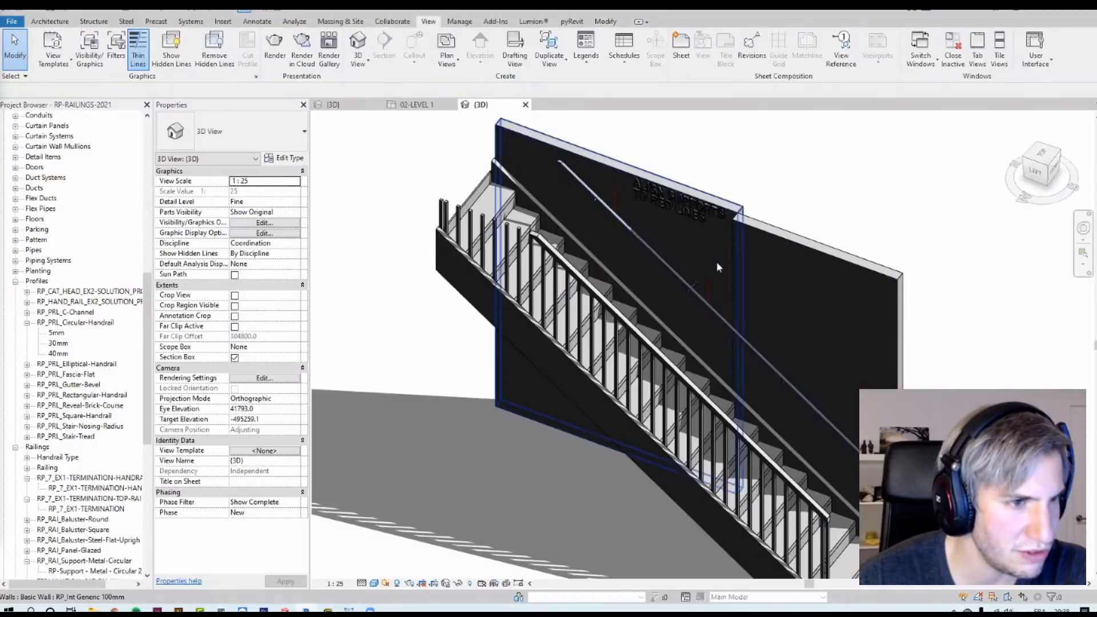
# Step: Select the next support along the wall handrail and set its hand clearance to 150 mm
pyautogui.click(696, 285)
pyautogui.scroll(5, 696, 285)
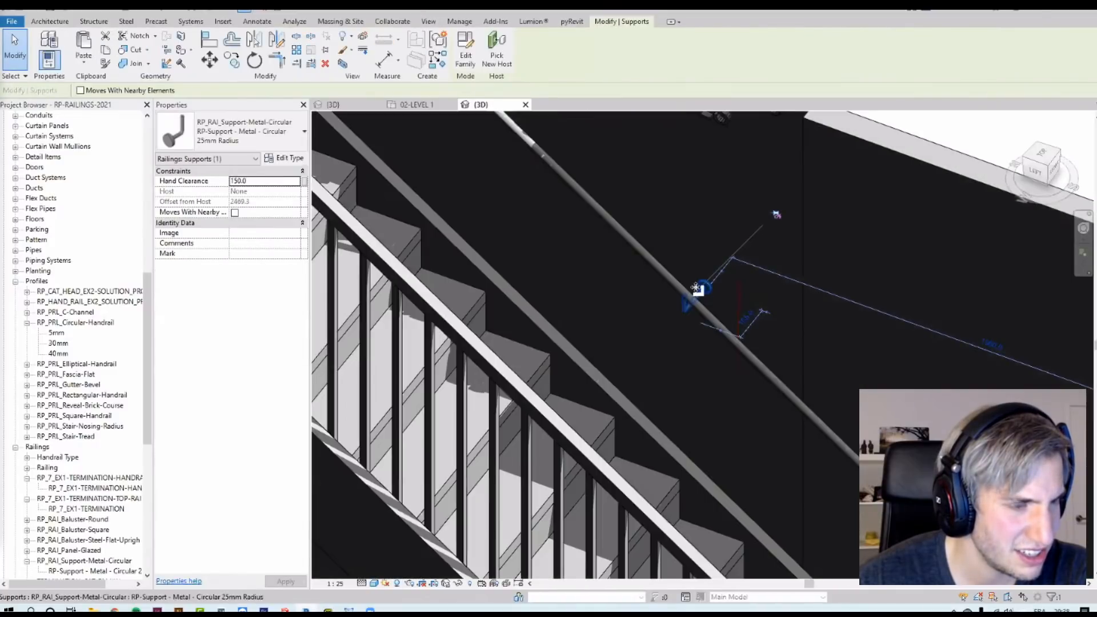
pyautogui.moveTo(636, 315); pyautogui.dragTo(779, 526, button='middle')
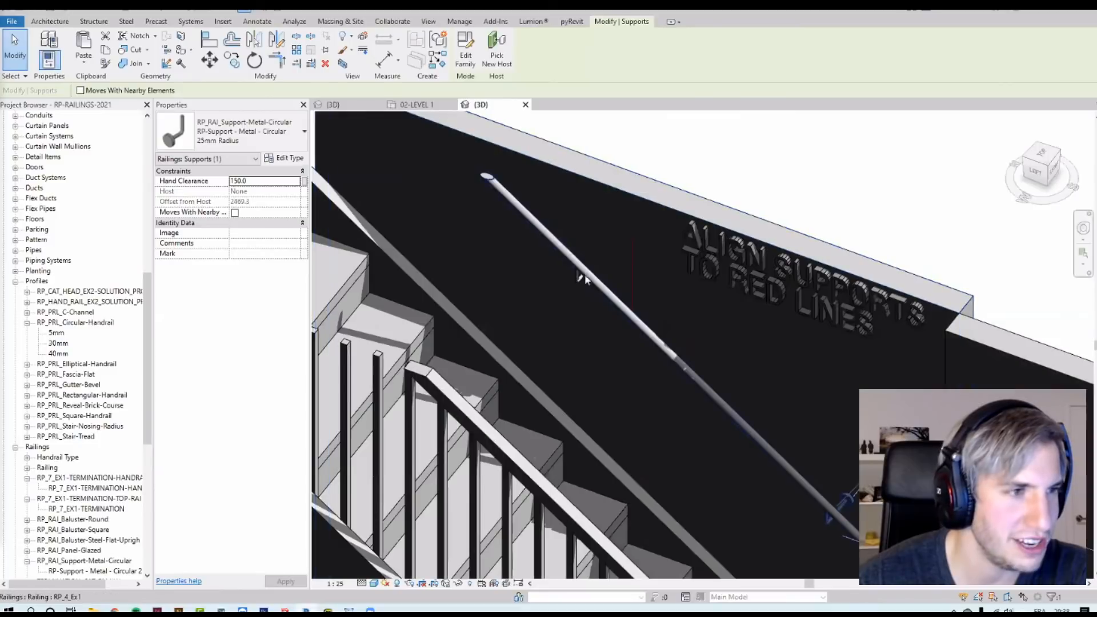
pyautogui.click(580, 284)
pyautogui.keyDown('shift'); pyautogui.moveTo(588, 274); pyautogui.dragTo(603, 273, button='middle'); pyautogui.keyUp('shift')
pyautogui.scroll(4, 603, 273)
pyautogui.click(256, 181)
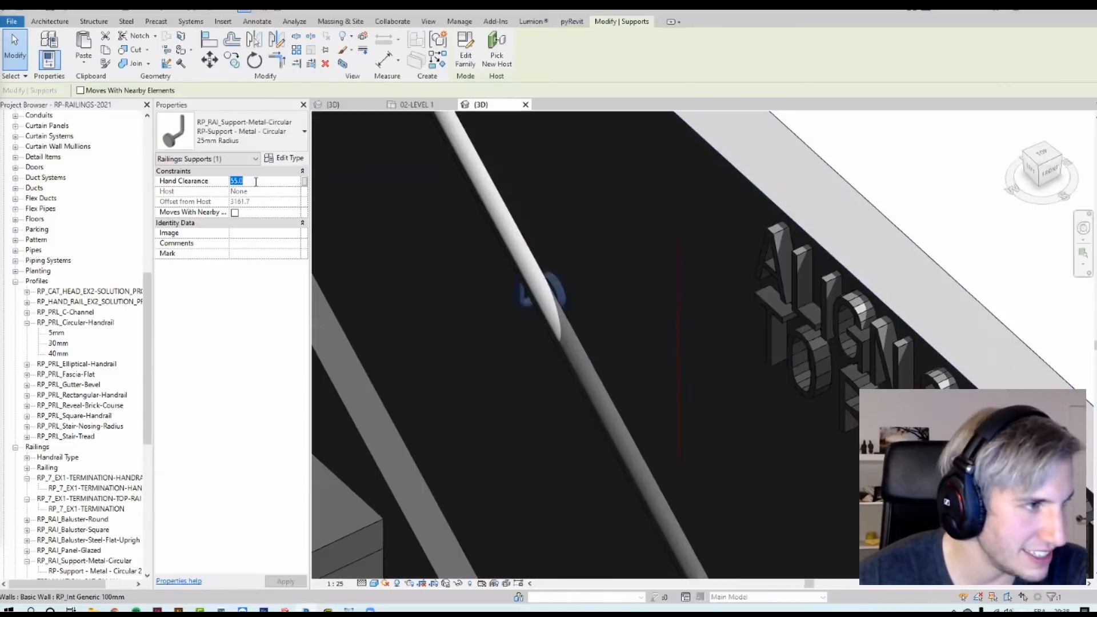
pyautogui.press('Return')
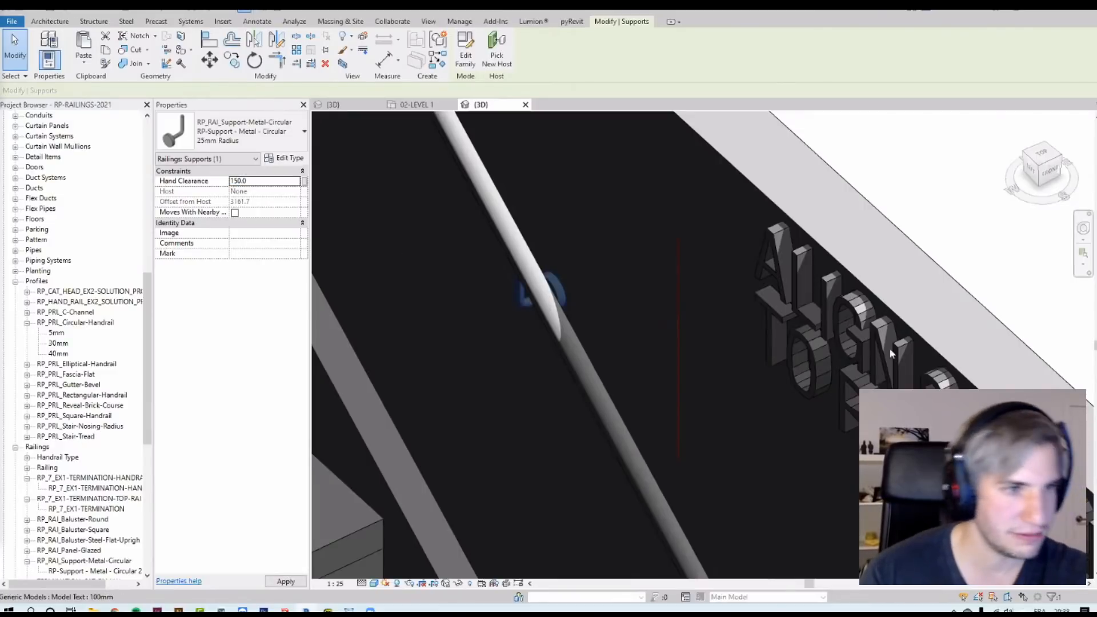
# Step: Inspect the supports along the wall handrail from several angles
pyautogui.click(906, 189)
pyautogui.scroll(-3, 519, 360)
pyautogui.scroll(-3, 521, 358)
pyautogui.keyDown('shift'); pyautogui.moveTo(620, 389); pyautogui.dragTo(850, 510, button='middle'); pyautogui.keyUp('shift')
pyautogui.click(617, 362)
pyautogui.moveTo(857, 571); pyautogui.dragTo(691, 311, button='middle')
pyautogui.moveTo(536, 271); pyautogui.dragTo(689, 382, button='middle')
pyautogui.scroll(3, 693, 318)
pyautogui.press('Tab')
pyautogui.click(688, 285)
pyautogui.moveTo(681, 238); pyautogui.dragTo(791, 535, button='middle')
pyautogui.moveTo(734, 350); pyautogui.dragTo(644, 177, button='middle')
pyautogui.keyDown('shift'); pyautogui.moveTo(666, 451); pyautogui.dragTo(728, 495, button='middle'); pyautogui.keyUp('shift')
pyautogui.scroll(3, 743, 502)
pyautogui.moveTo(639, 420); pyautogui.dragTo(726, 438)
pyautogui.scroll(-3, 817, 527)
pyautogui.keyDown('shift'); pyautogui.moveTo(802, 507); pyautogui.dragTo(665, 419, button='middle'); pyautogui.keyUp('shift')
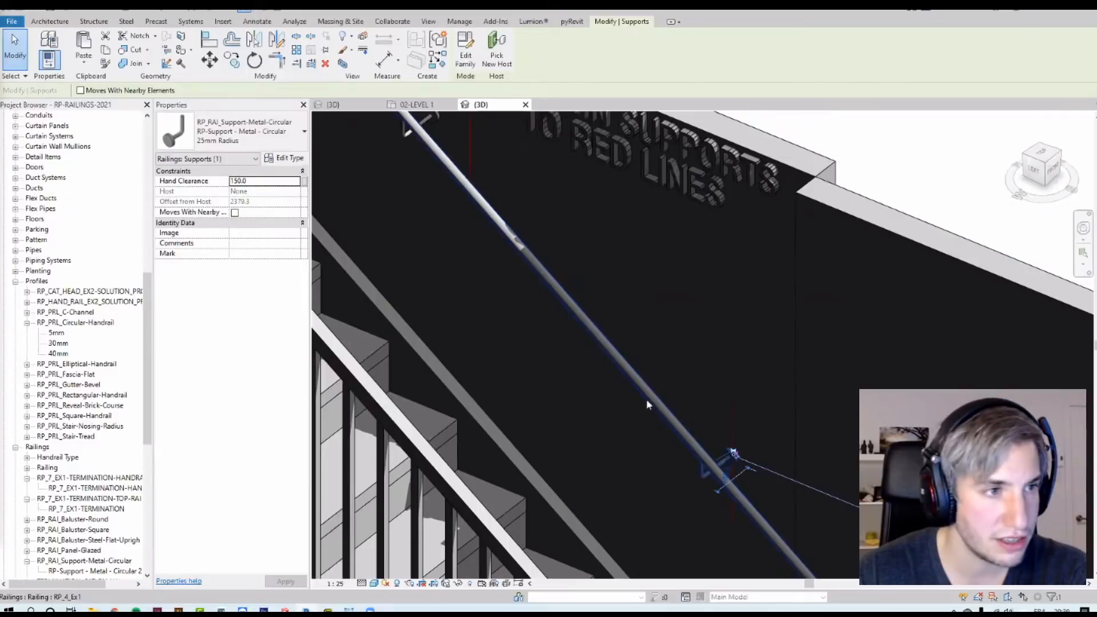
# Step: Open the wall railing's type properties and review its handrail type's support layout settings
pyautogui.click(492, 220)
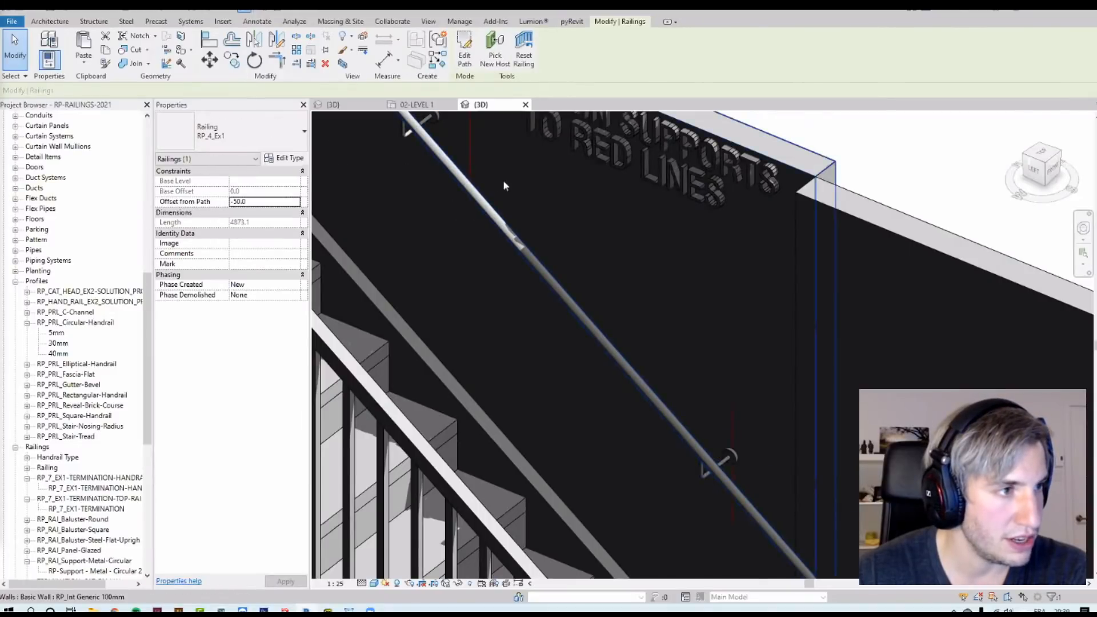
pyautogui.moveTo(418, 142)
pyautogui.mouseDown(button='middle')
pyautogui.moveTo(487, 331)
pyautogui.moveTo(480, 319)
pyautogui.mouseUp(button='middle')
pyautogui.scroll(1, 478, 300)
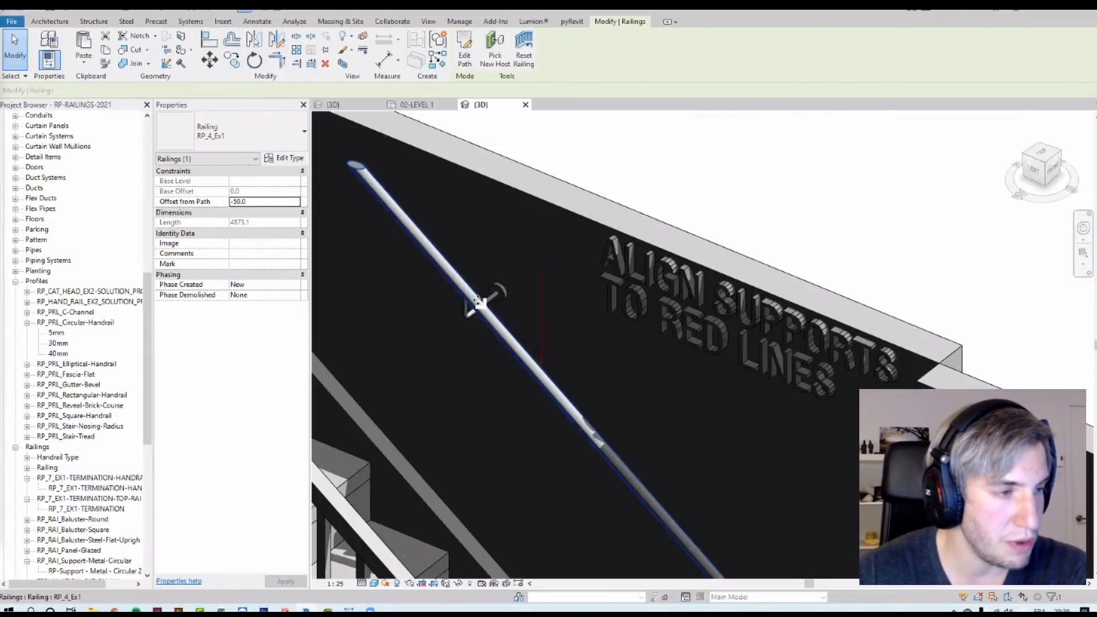
pyautogui.click(275, 158)
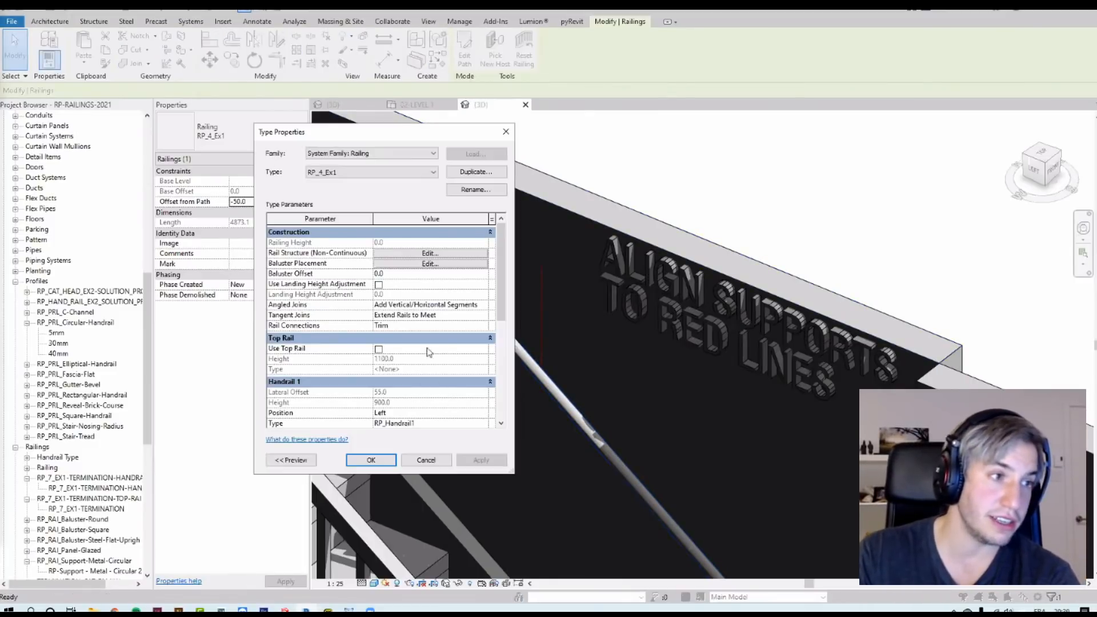
pyautogui.moveTo(500, 316); pyautogui.dragTo(509, 370)
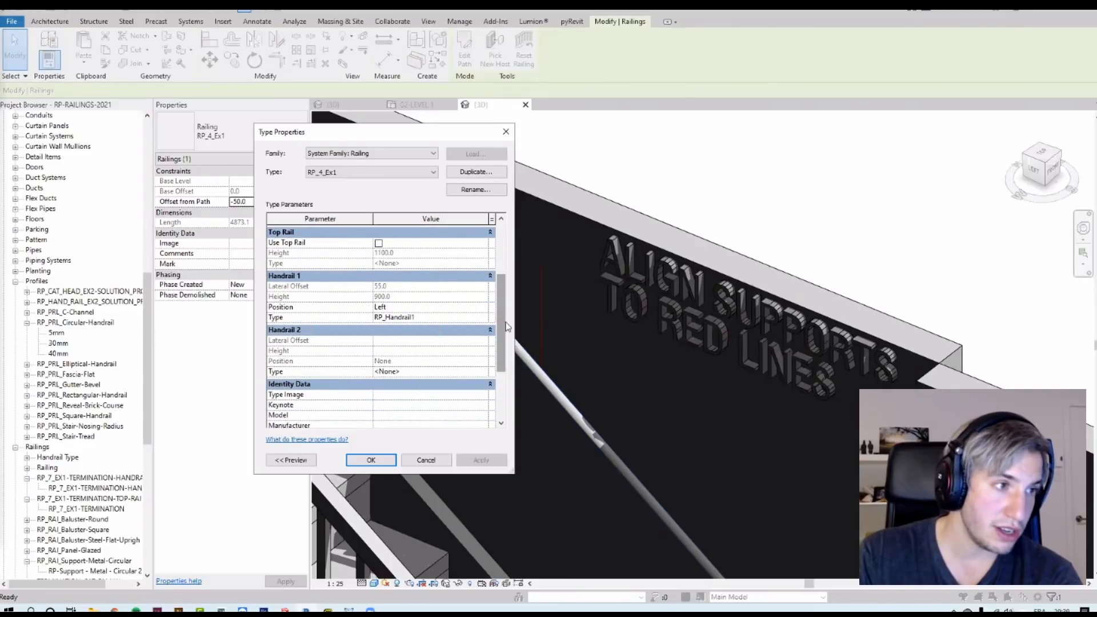
pyautogui.doubleClick(483, 318)
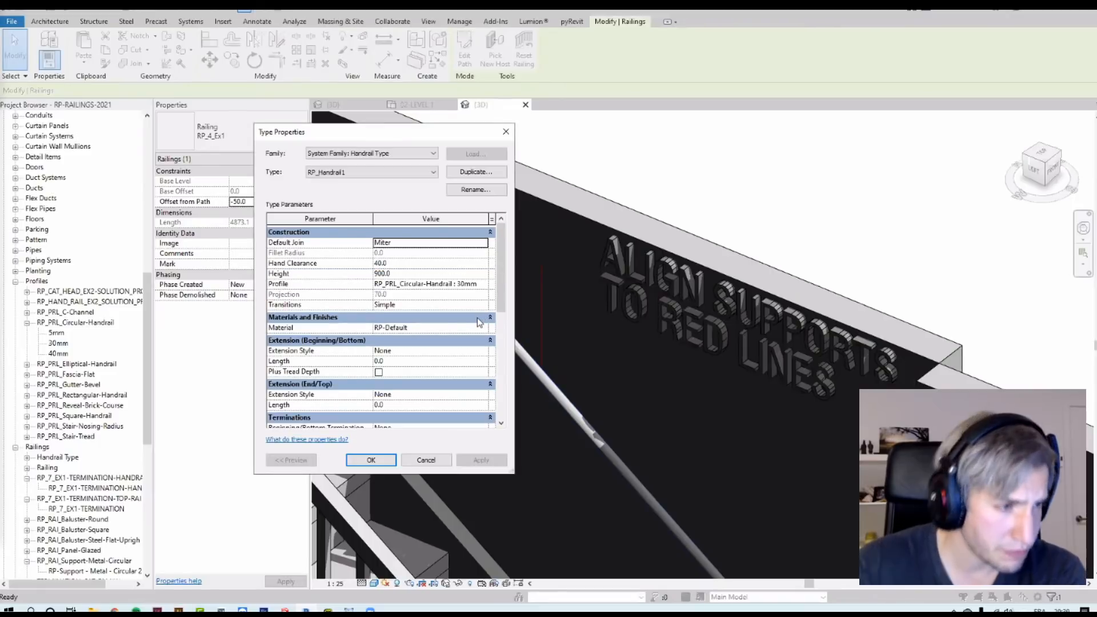
pyautogui.moveTo(496, 320); pyautogui.dragTo(503, 384)
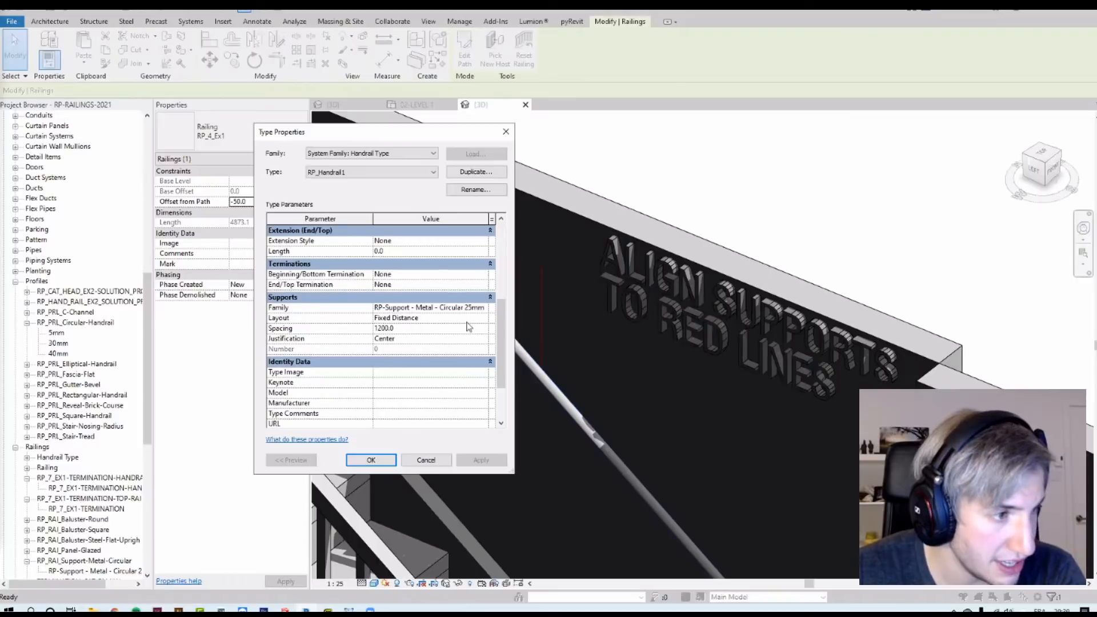
pyautogui.click(483, 318)
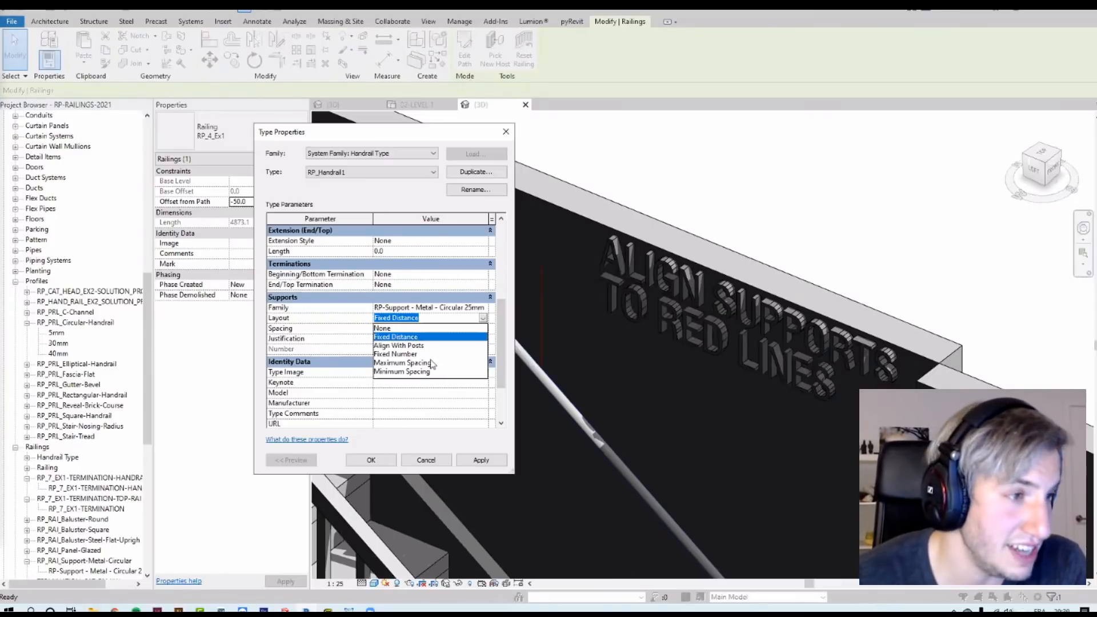
pyautogui.click(327, 313)
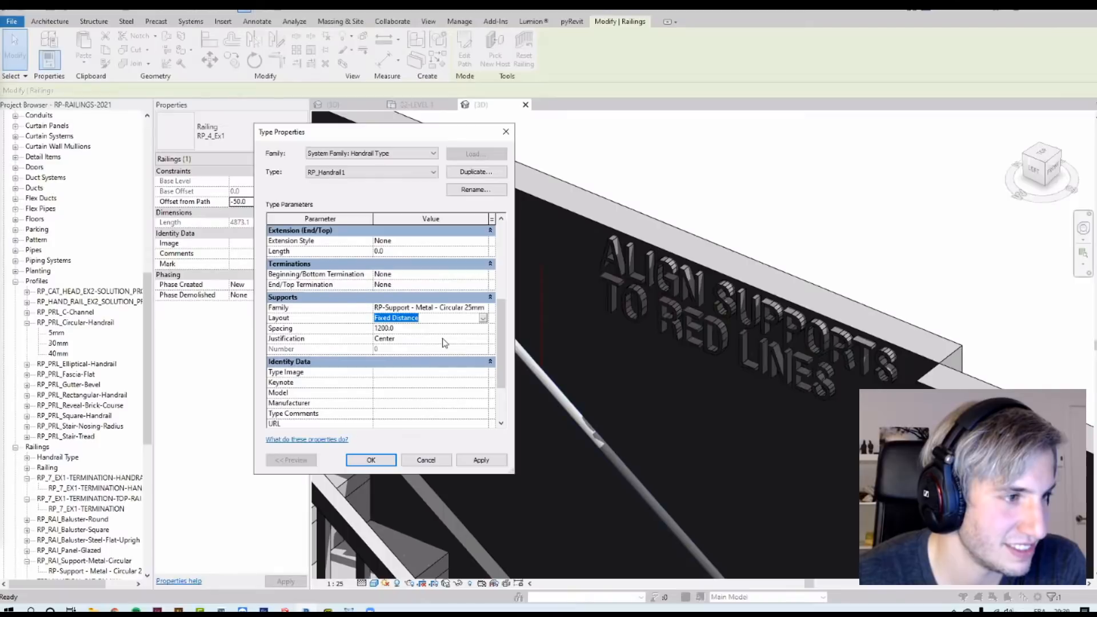
pyautogui.click(369, 459)
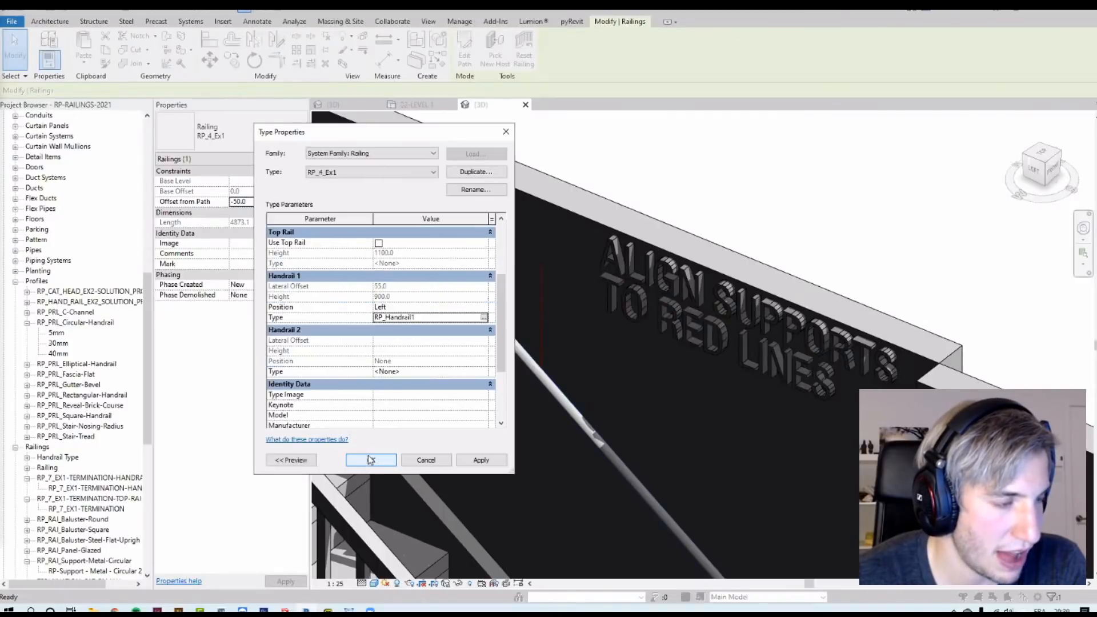
pyautogui.scroll(-4, 720, 211)
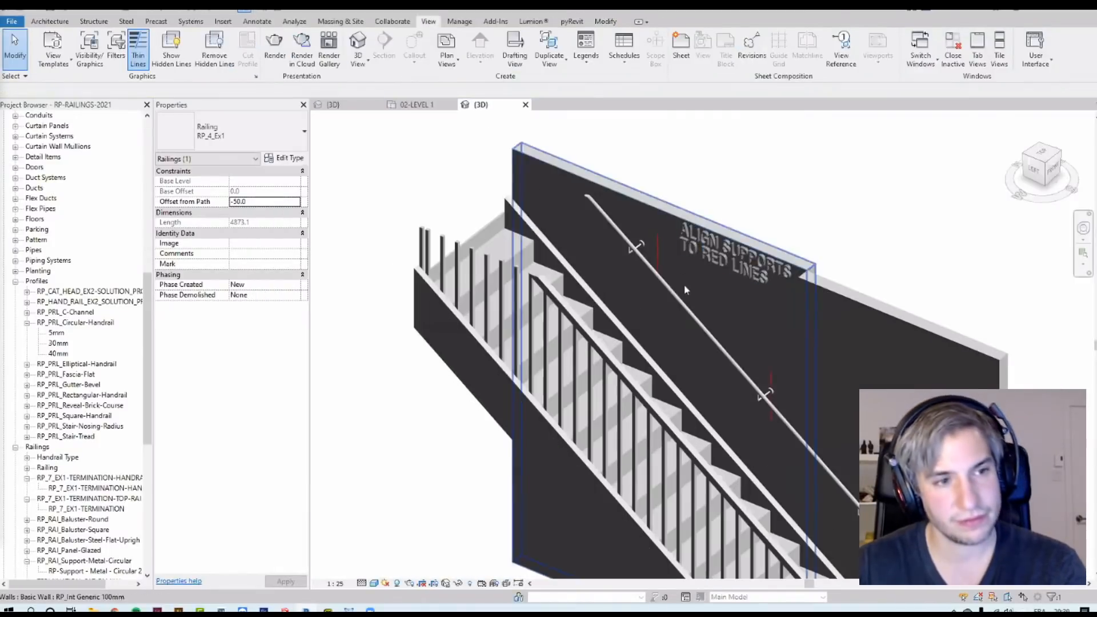
# Step: Examine the hand clearance of each support along the wall handrail
pyautogui.moveTo(683, 285); pyautogui.dragTo(625, 212, button='middle')
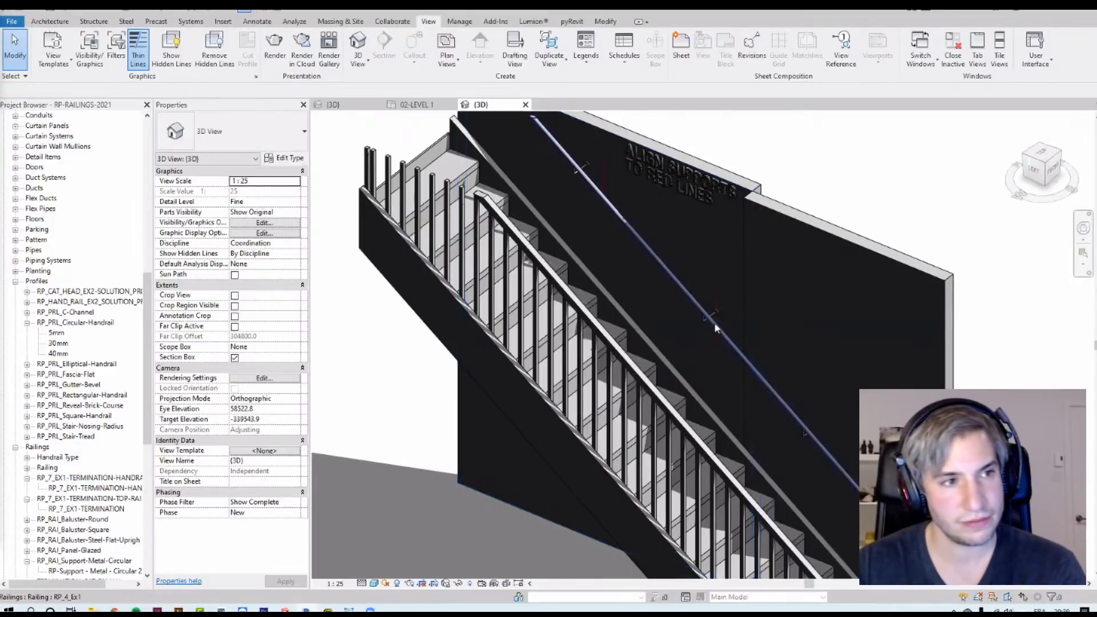
pyautogui.click(698, 317)
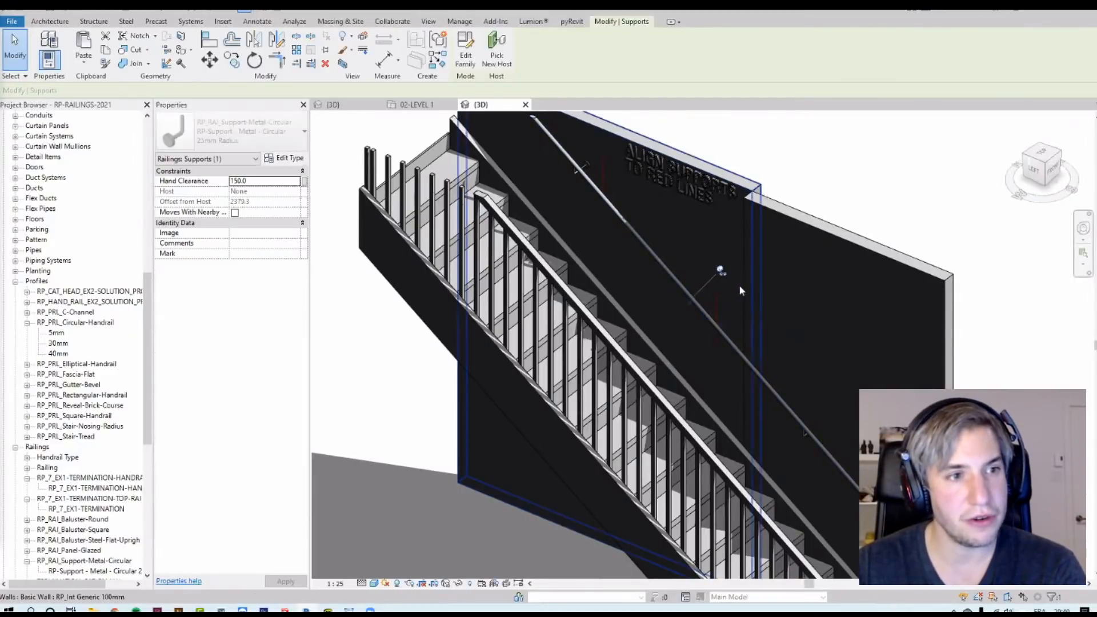
pyautogui.scroll(5, 708, 297)
pyautogui.keyDown('shift'); pyautogui.moveTo(651, 334); pyautogui.dragTo(675, 352, button='middle'); pyautogui.keyUp('shift')
pyautogui.scroll(-5, 680, 343)
pyautogui.press('Escape')
pyautogui.scroll(3, 708, 318)
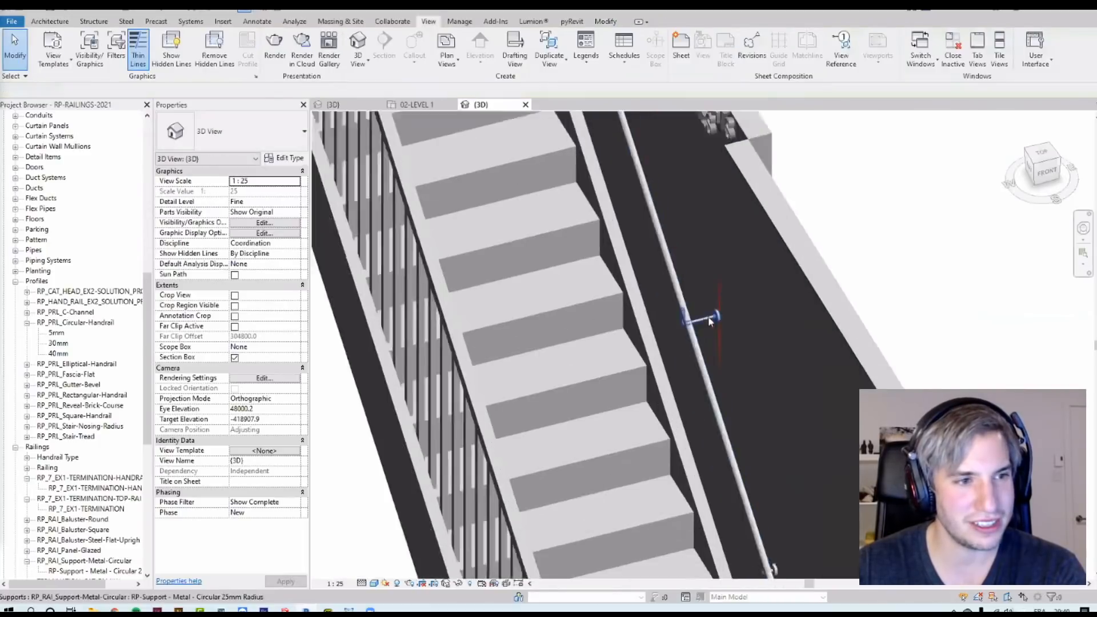
pyautogui.click(704, 320)
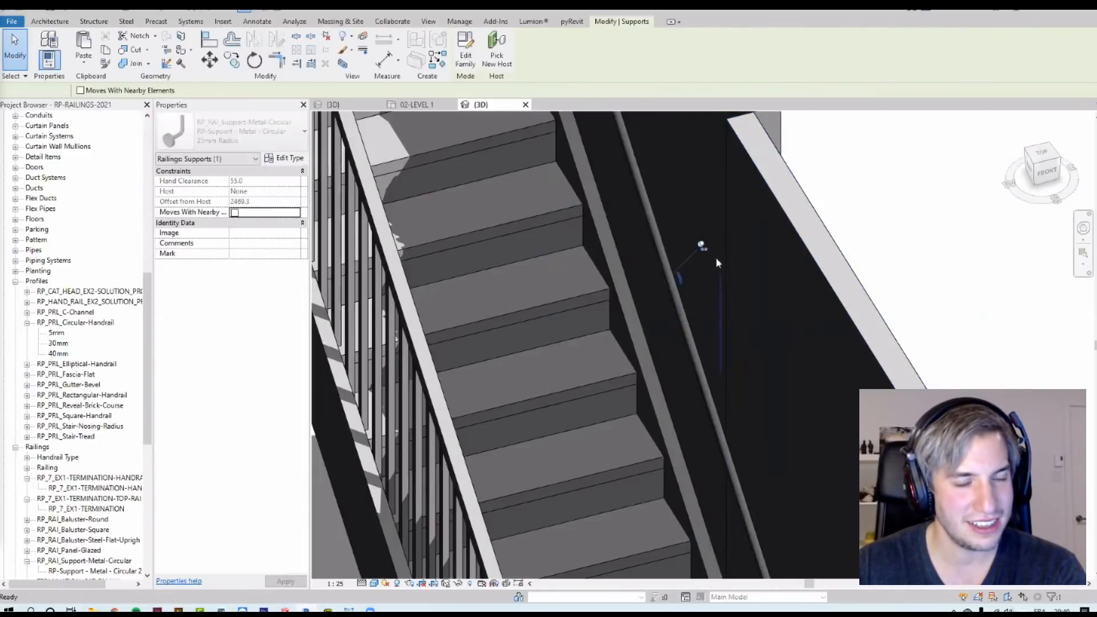
pyautogui.press('Escape')
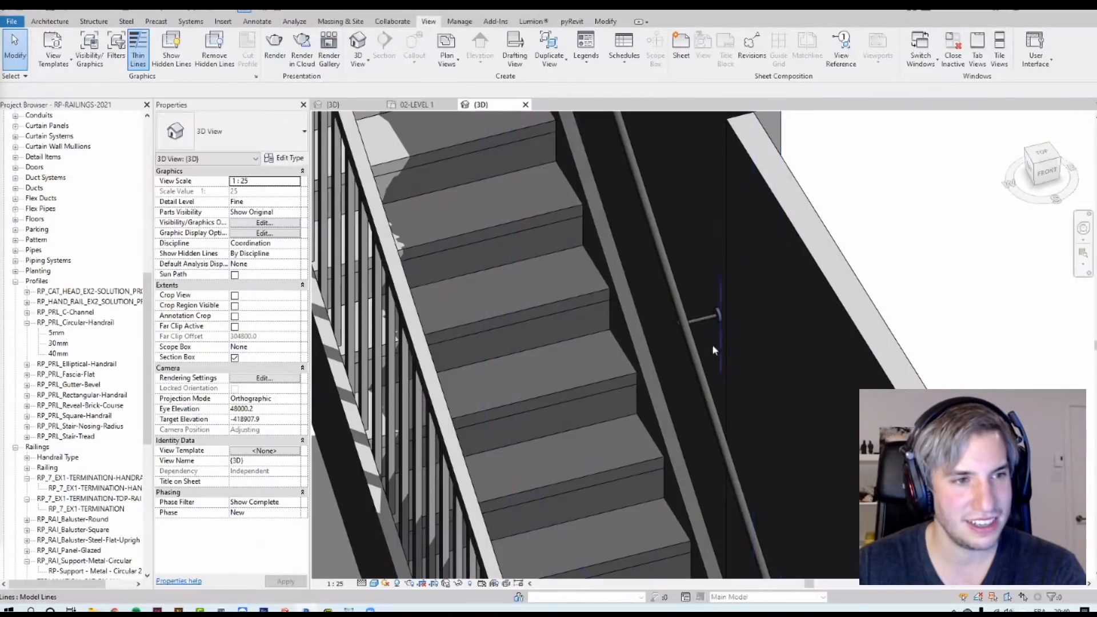
pyautogui.scroll(-5, 702, 322)
pyautogui.keyDown('shift'); pyautogui.moveTo(702, 322); pyautogui.dragTo(813, 396, button='middle'); pyautogui.keyUp('shift')
pyautogui.scroll(3, 826, 407)
pyautogui.click(826, 403)
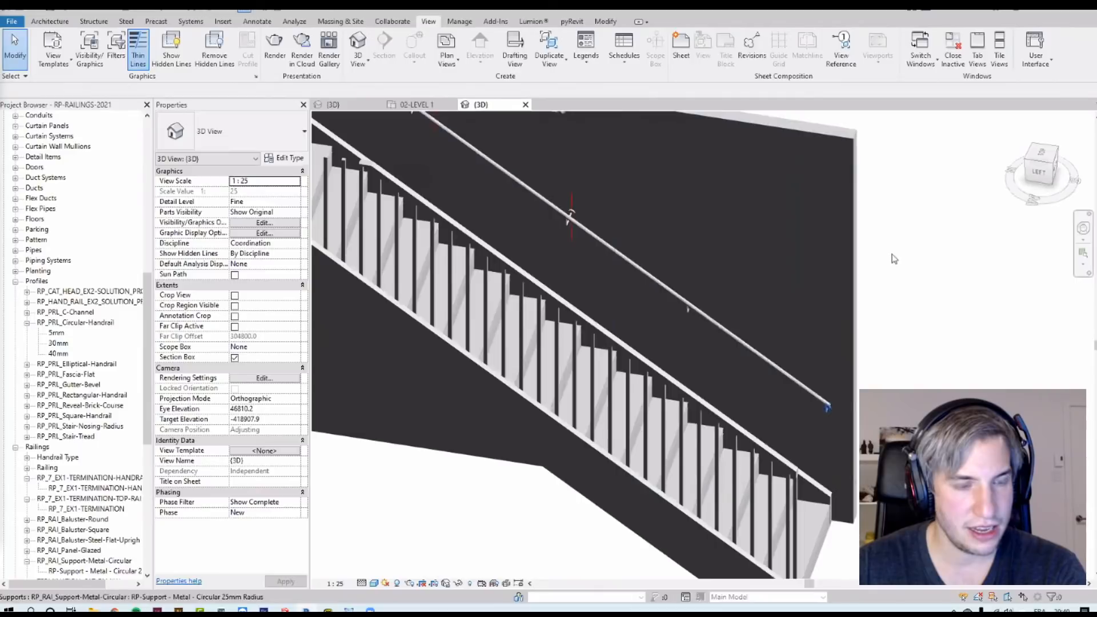
# Step: Reveal hidden elements and stretch the 3D view's section box to expose the whole stair and wall
pyautogui.keyDown('shift'); pyautogui.moveTo(863, 303); pyautogui.dragTo(615, 202, button='middle'); pyautogui.keyUp('shift')
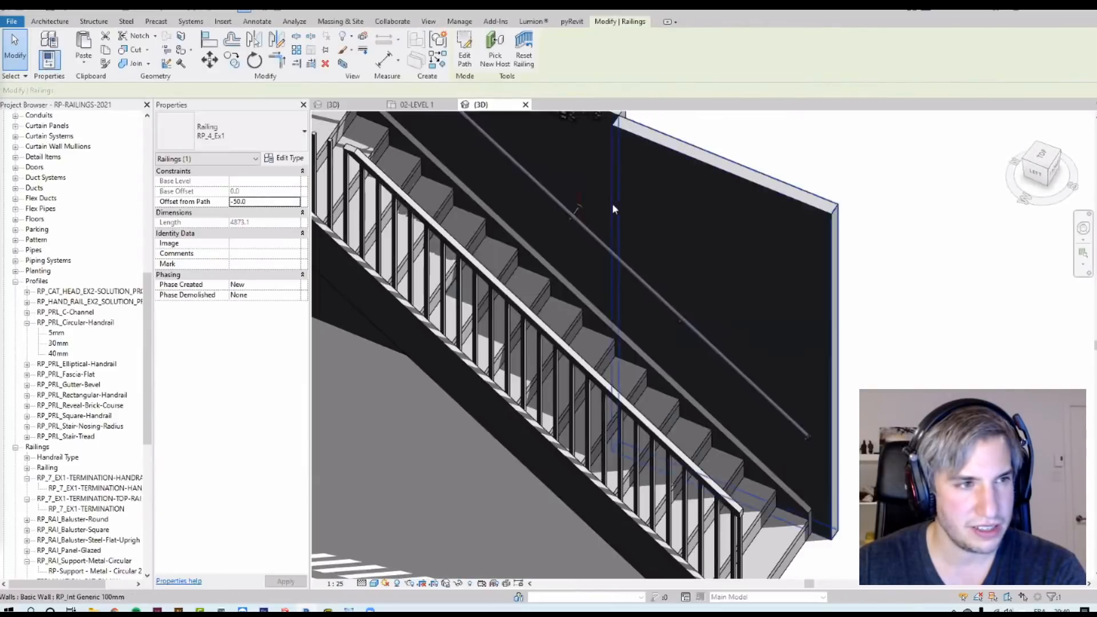
pyautogui.scroll(-4, 614, 202)
pyautogui.click(472, 584)
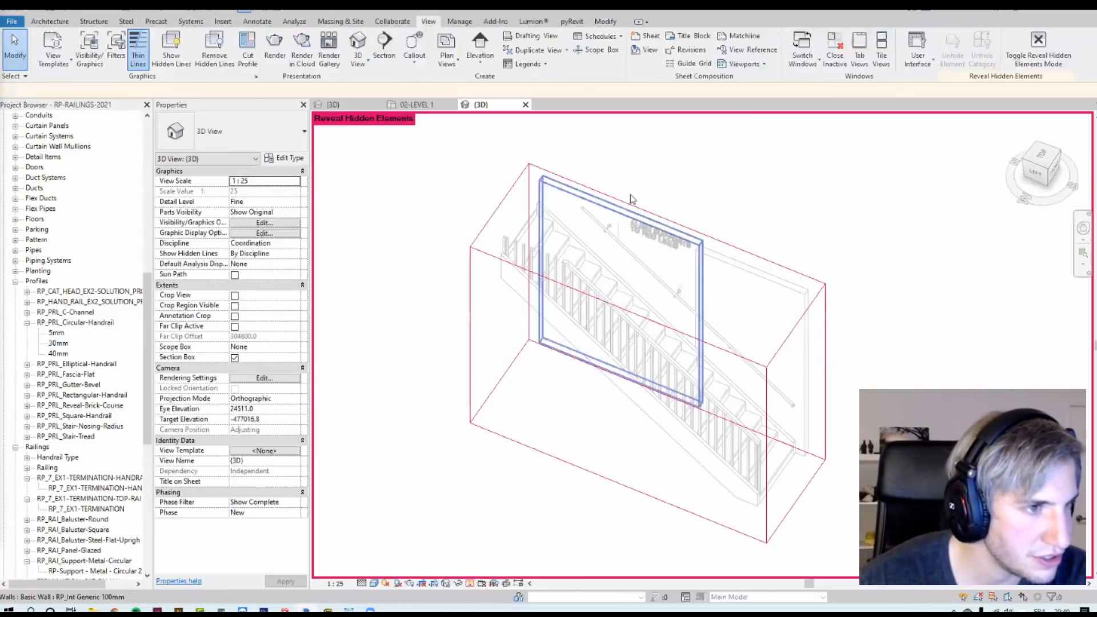
pyautogui.click(631, 207)
pyautogui.scroll(-3, 633, 349)
pyautogui.moveTo(641, 307); pyautogui.dragTo(640, 237)
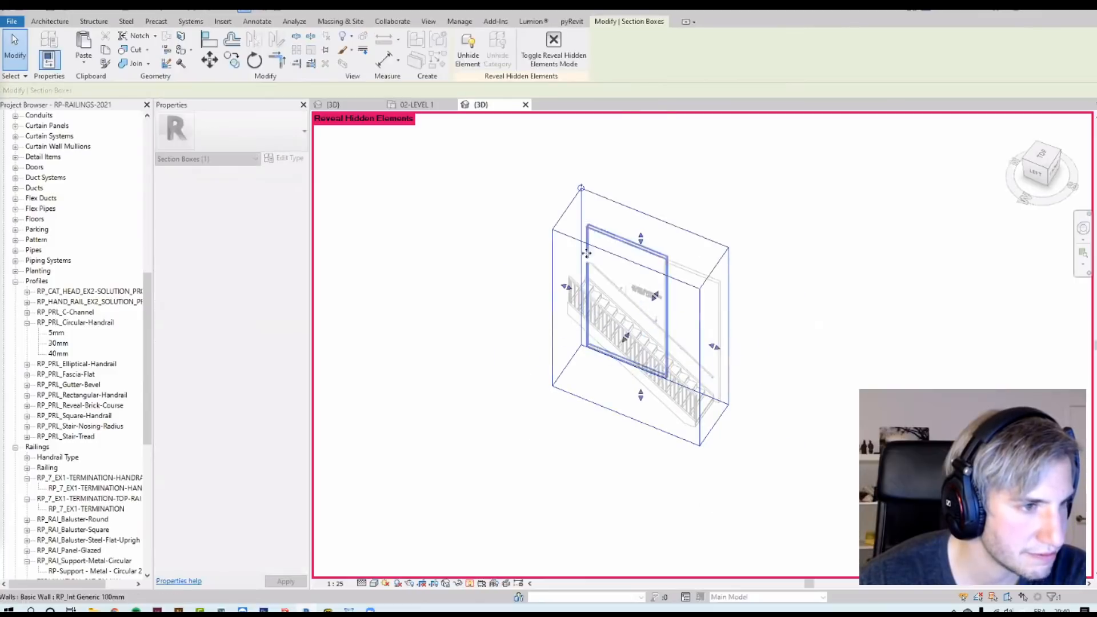
pyautogui.moveTo(565, 289); pyautogui.dragTo(509, 268)
pyautogui.moveTo(714, 348); pyautogui.dragTo(731, 355)
pyautogui.press('Escape')
pyautogui.click(470, 584)
# Step: Select the wall railing, open its path sketch and finish the edit mode
pyautogui.keyDown('shift'); pyautogui.moveTo(696, 483); pyautogui.dragTo(638, 498, button='middle'); pyautogui.keyUp('shift')
pyautogui.scroll(3, 662, 343)
pyautogui.click(657, 328)
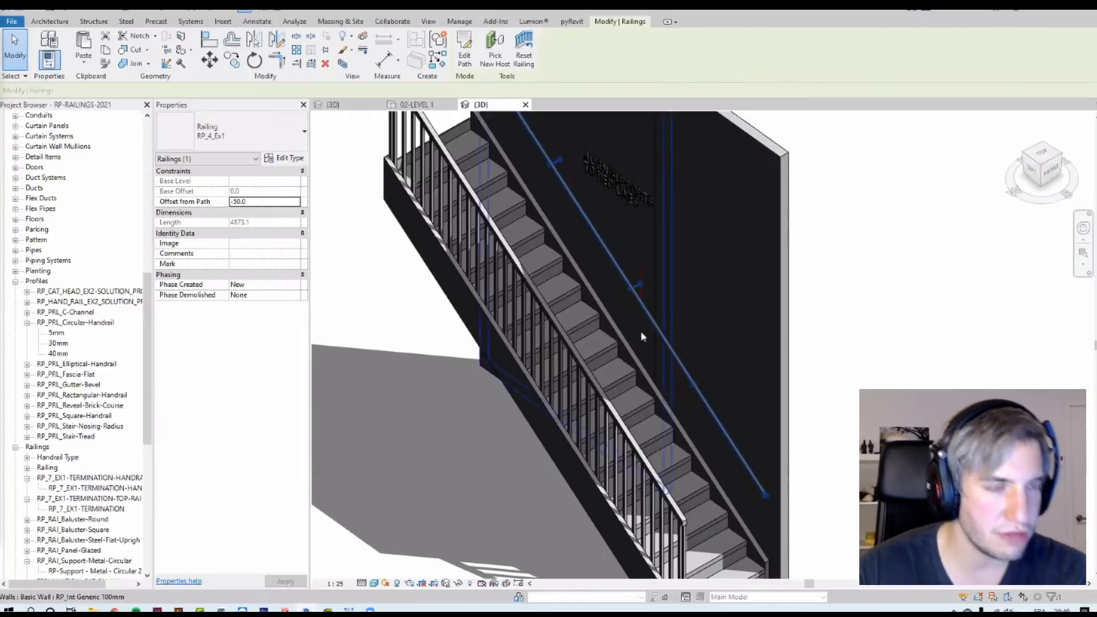
pyautogui.scroll(-3, 520, 241)
pyautogui.click(465, 60)
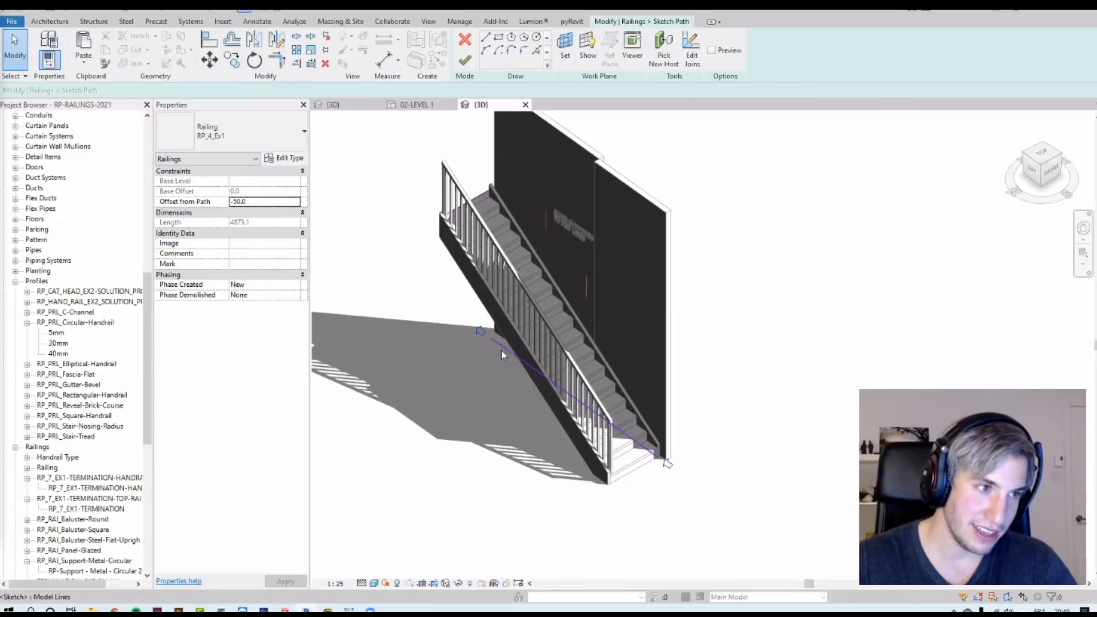
pyautogui.click(465, 62)
# Step: Set the wall handrail type's beginning/bottom termination to TERMINATION-CAT-FAMILY
pyautogui.scroll(2, 545, 174)
pyautogui.moveTo(425, 180); pyautogui.dragTo(403, 255, button='middle')
pyautogui.scroll(3, 420, 246)
pyautogui.click(280, 158)
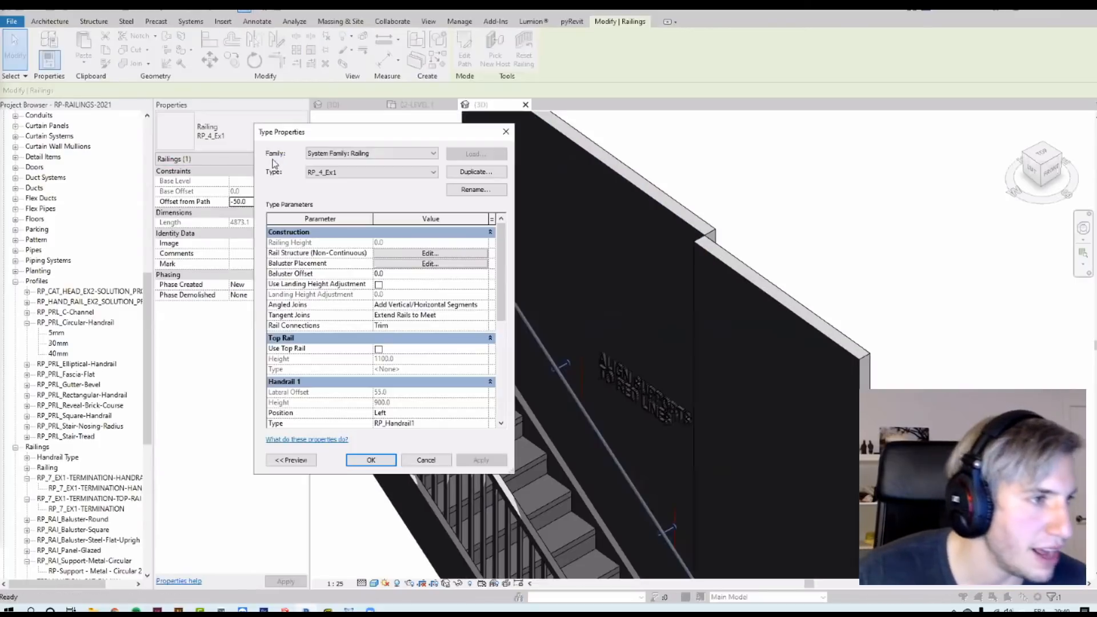
pyautogui.scroll(-3, 444, 346)
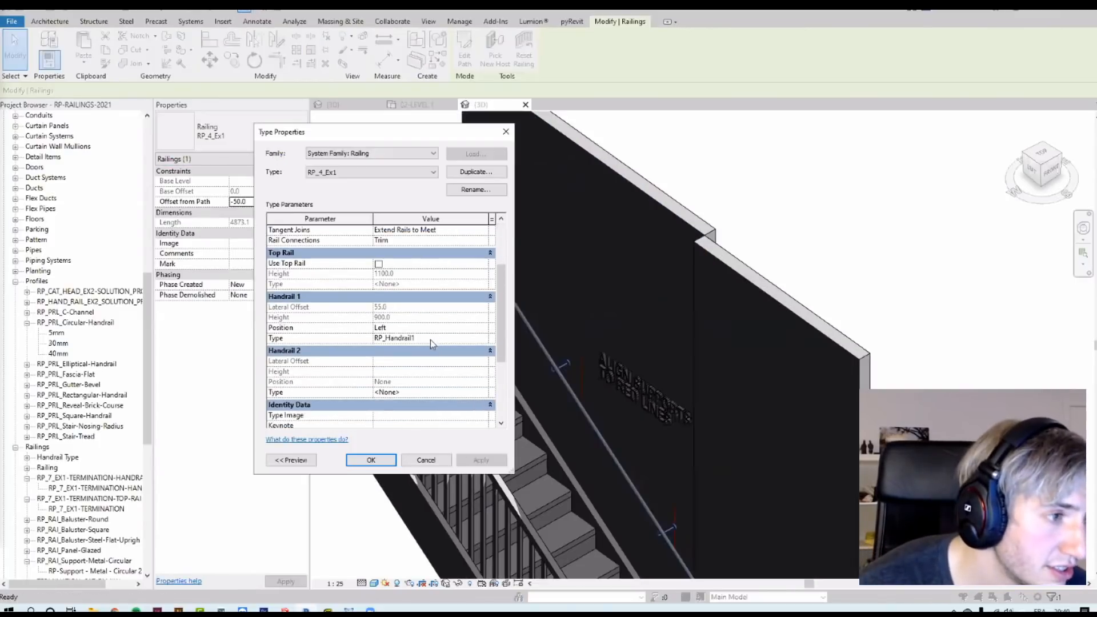
pyautogui.click(492, 338)
pyautogui.scroll(-6, 470, 322)
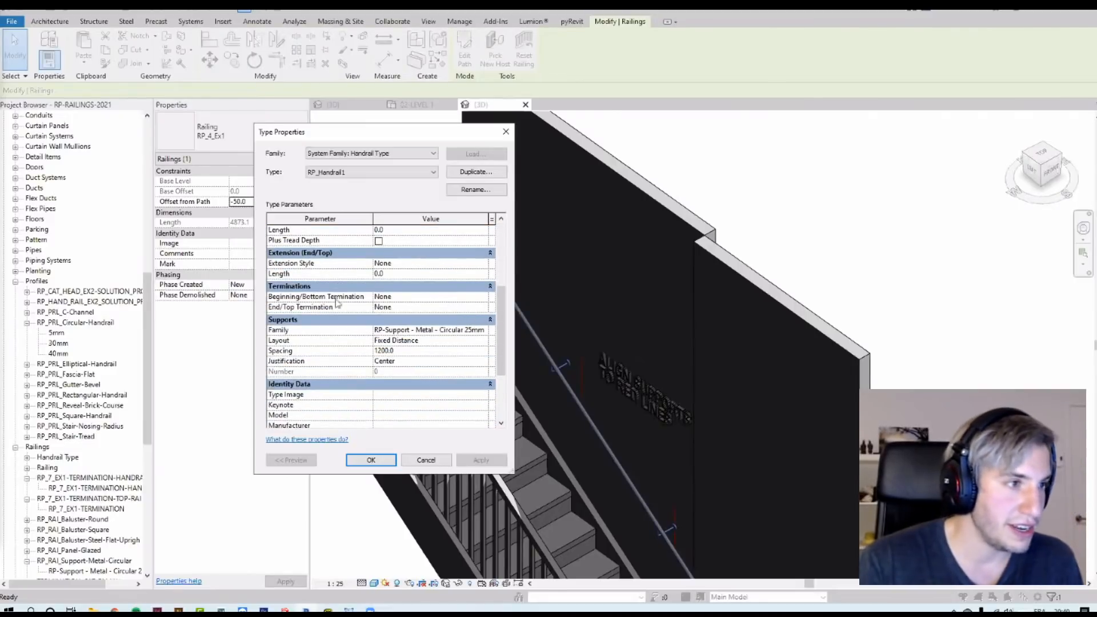
pyautogui.click(484, 299)
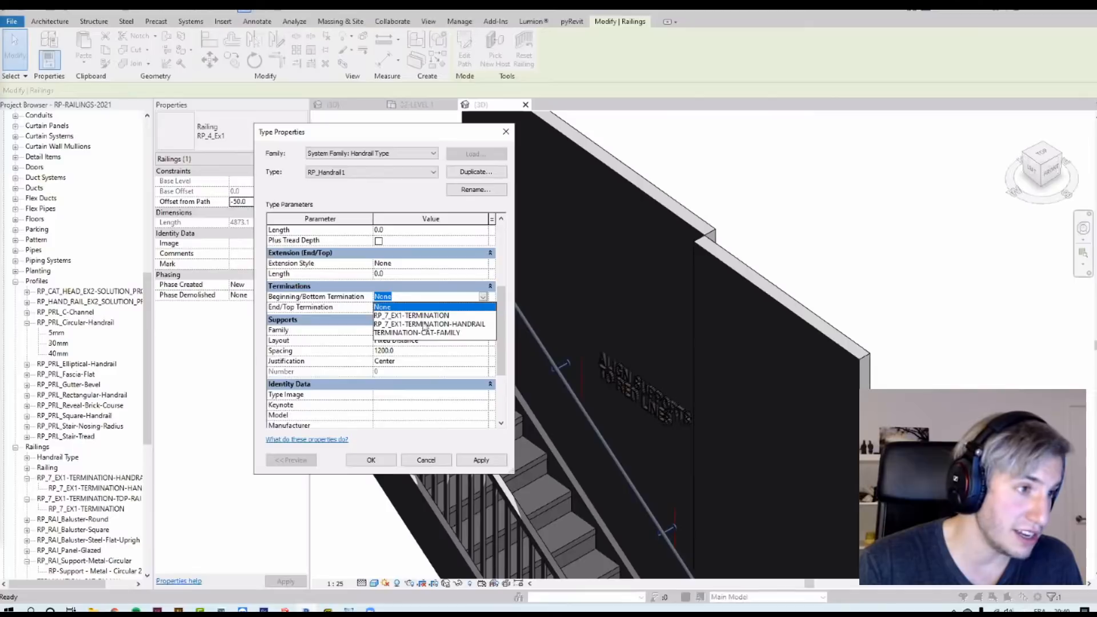
pyautogui.click(402, 332)
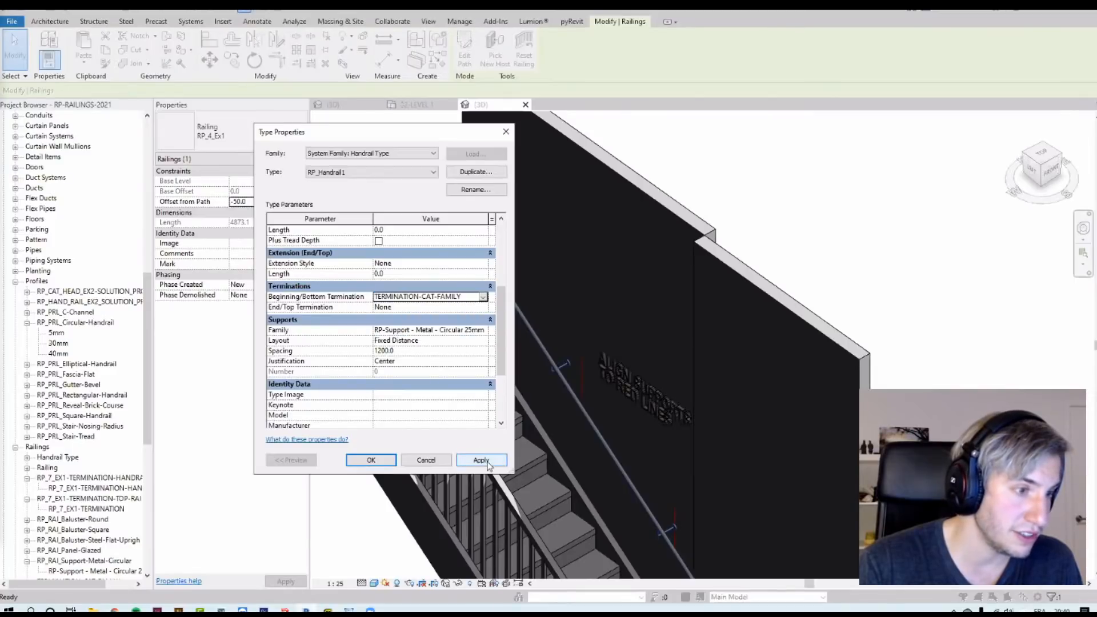
pyautogui.click(481, 463)
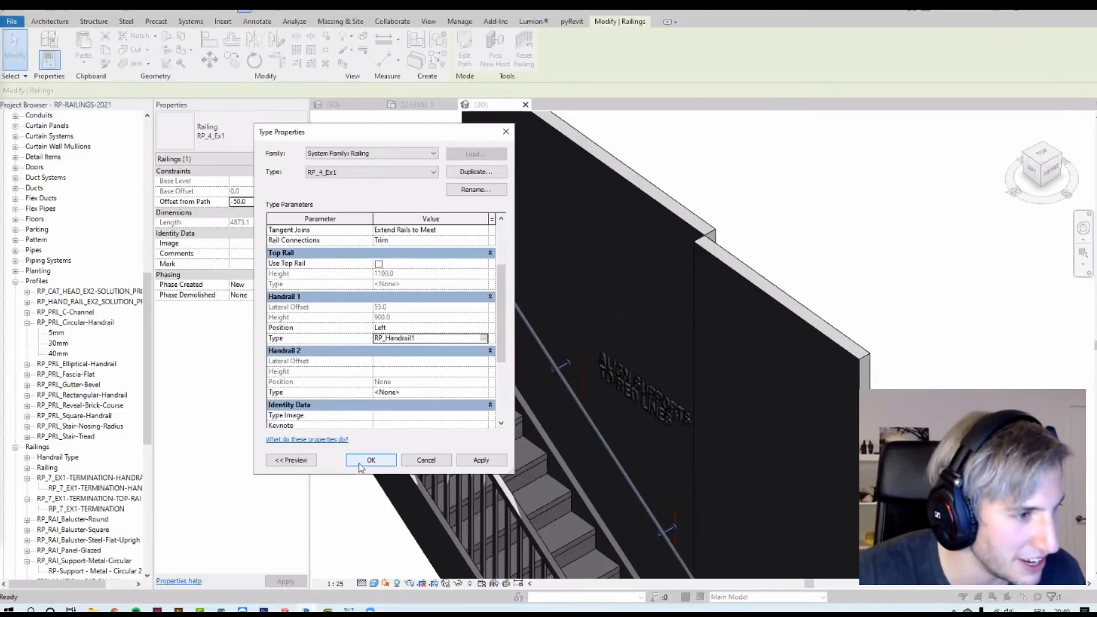
pyautogui.click(370, 460)
# Step: Inspect the termination at the lower end of the wall handrail
pyautogui.scroll(3, 772, 500)
pyautogui.scroll(4, 696, 522)
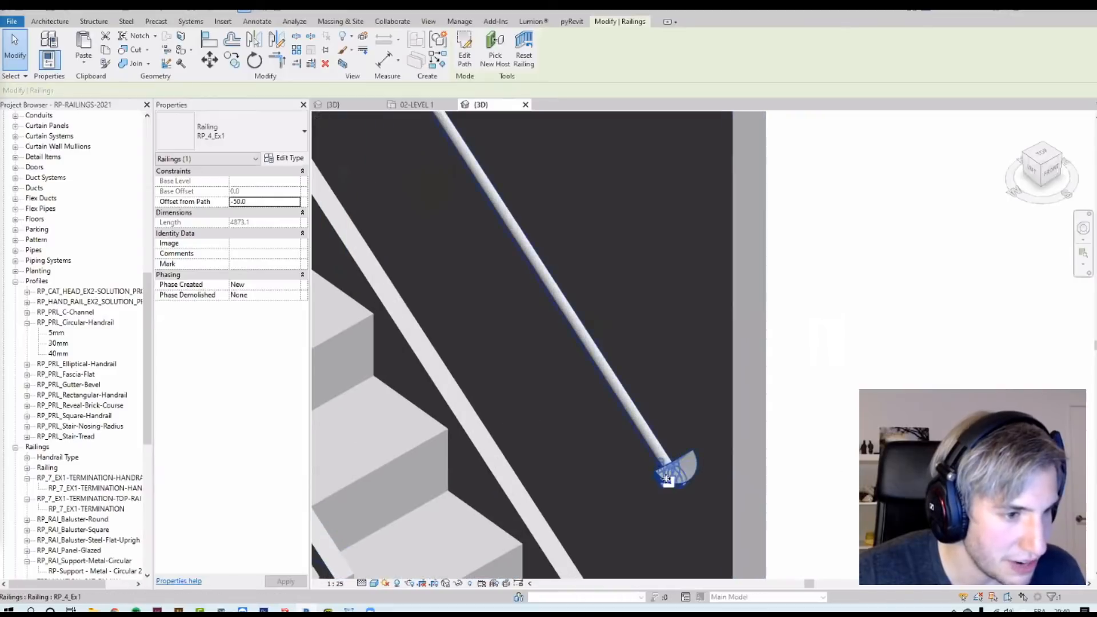
pyautogui.press('Escape')
pyautogui.click(692, 458)
pyautogui.scroll(-2, 703, 457)
pyautogui.keyDown('shift'); pyautogui.moveTo(741, 521); pyautogui.dragTo(763, 362, button='middle'); pyautogui.keyUp('shift')
pyautogui.scroll(-3, 832, 360)
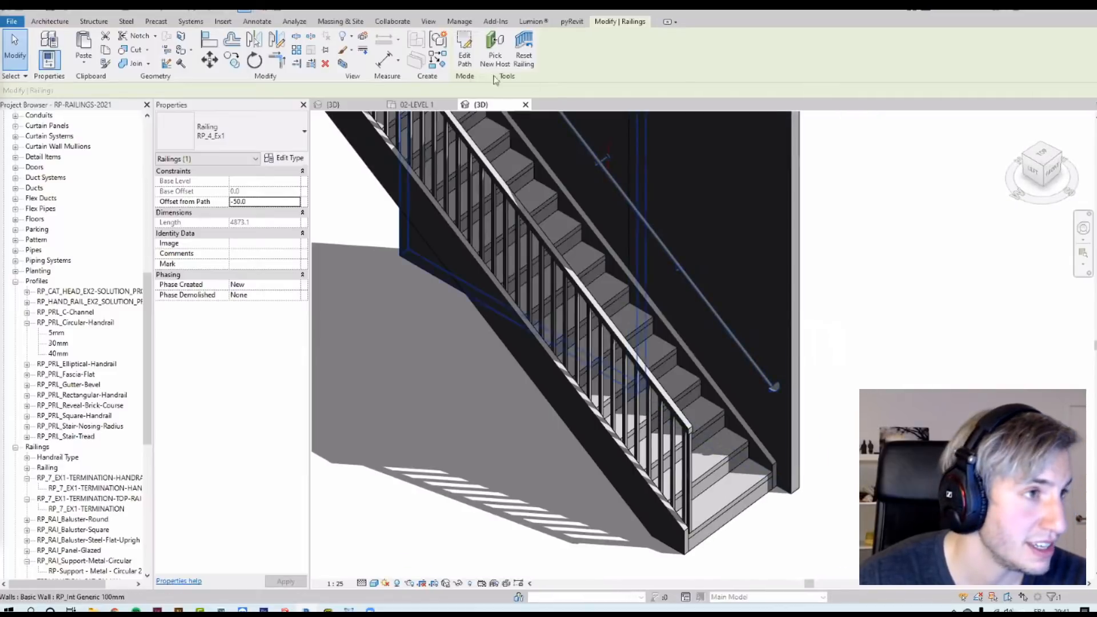
pyautogui.scroll(-2, 774, 413)
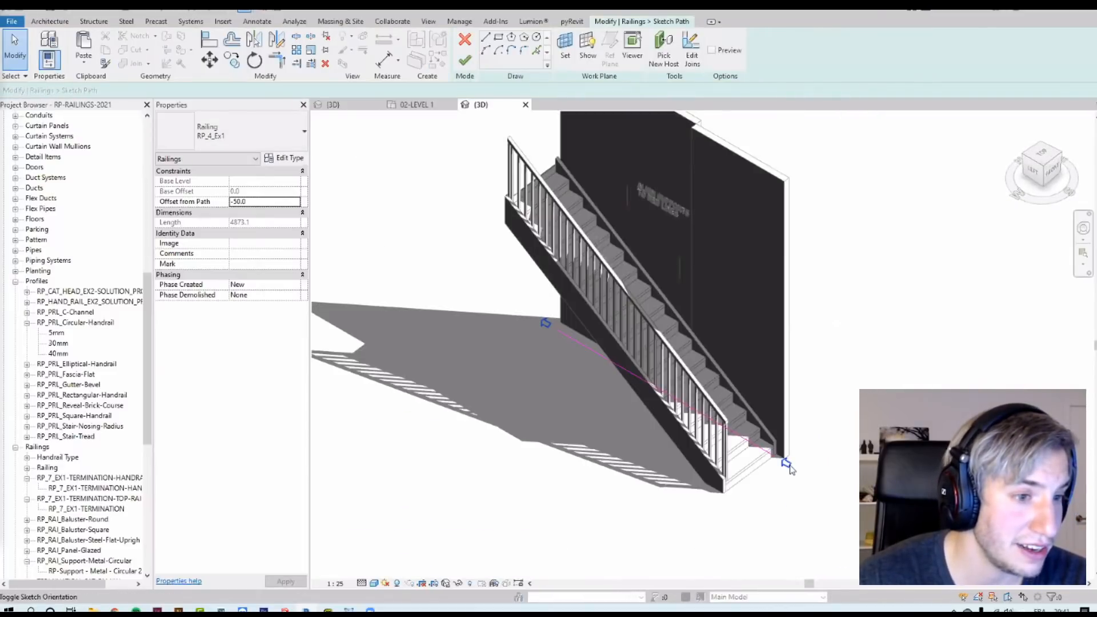
# Step: Finish the path sketch and inspect the wall handrail's end terminations up close in the 3D view
pyautogui.click(465, 60)
pyautogui.scroll(4, 564, 287)
pyautogui.scroll(5, 798, 454)
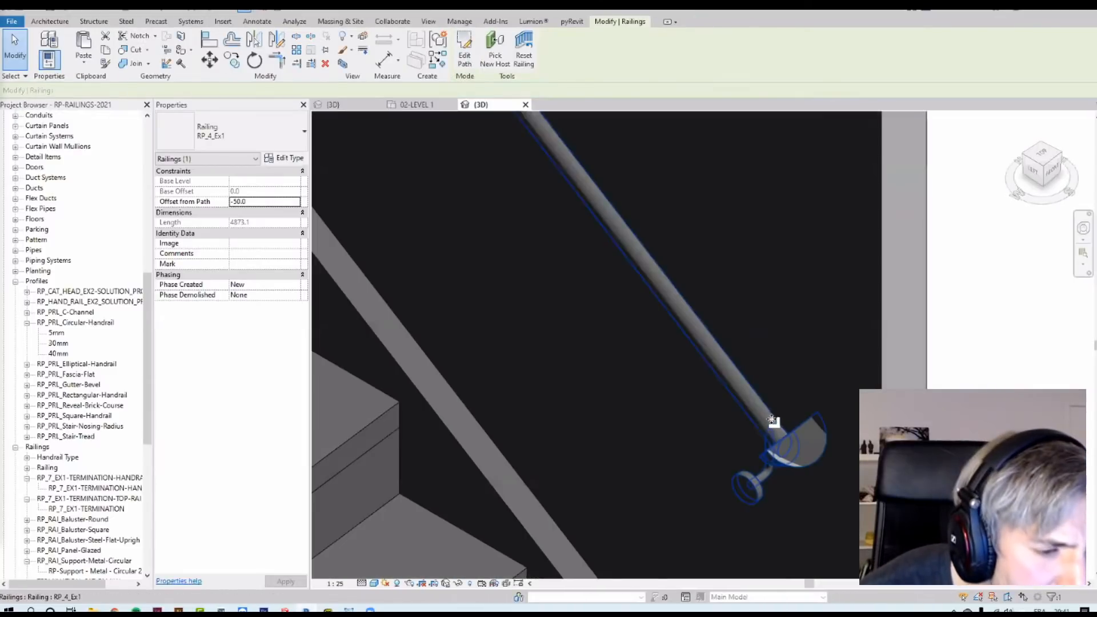
pyautogui.scroll(-5, 808, 435)
pyautogui.keyDown('shift'); pyautogui.moveTo(738, 372); pyautogui.dragTo(656, 225, button='middle'); pyautogui.keyUp('shift')
pyautogui.scroll(3, 662, 215)
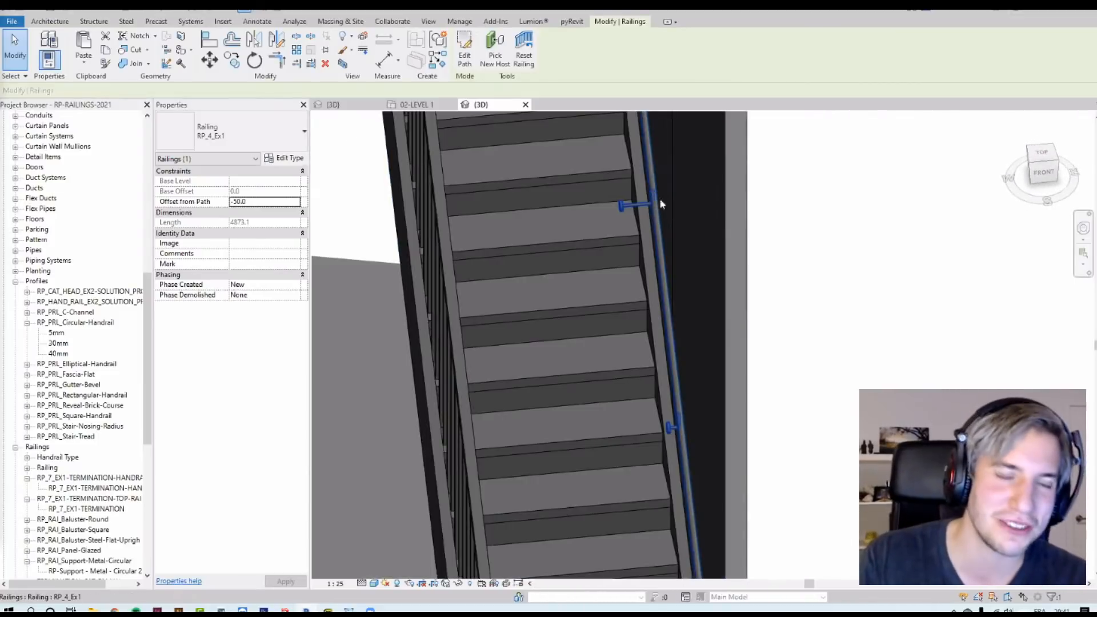
pyautogui.scroll(-5, 652, 206)
pyautogui.keyDown('shift'); pyautogui.moveTo(626, 241); pyautogui.dragTo(860, 288, button='middle'); pyautogui.keyUp('shift')
pyautogui.keyDown('shift'); pyautogui.moveTo(2, 209); pyautogui.dragTo(64, 311, button='middle'); pyautogui.keyUp('shift')
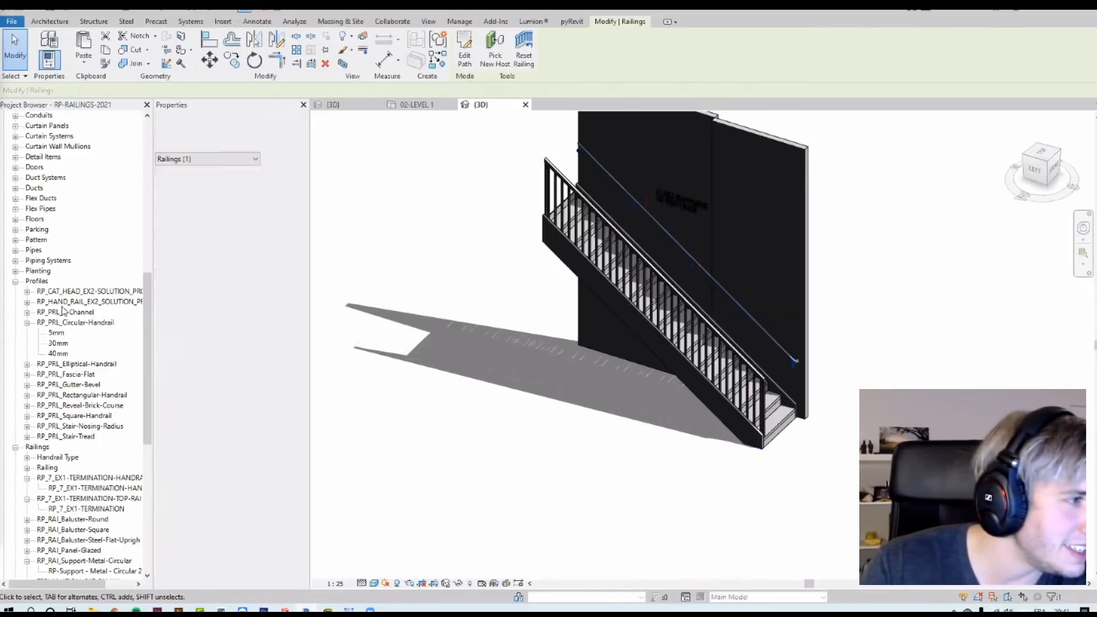
pyautogui.keyDown('shift'); pyautogui.moveTo(485, 192); pyautogui.dragTo(666, 249, button='middle'); pyautogui.keyUp('shift')
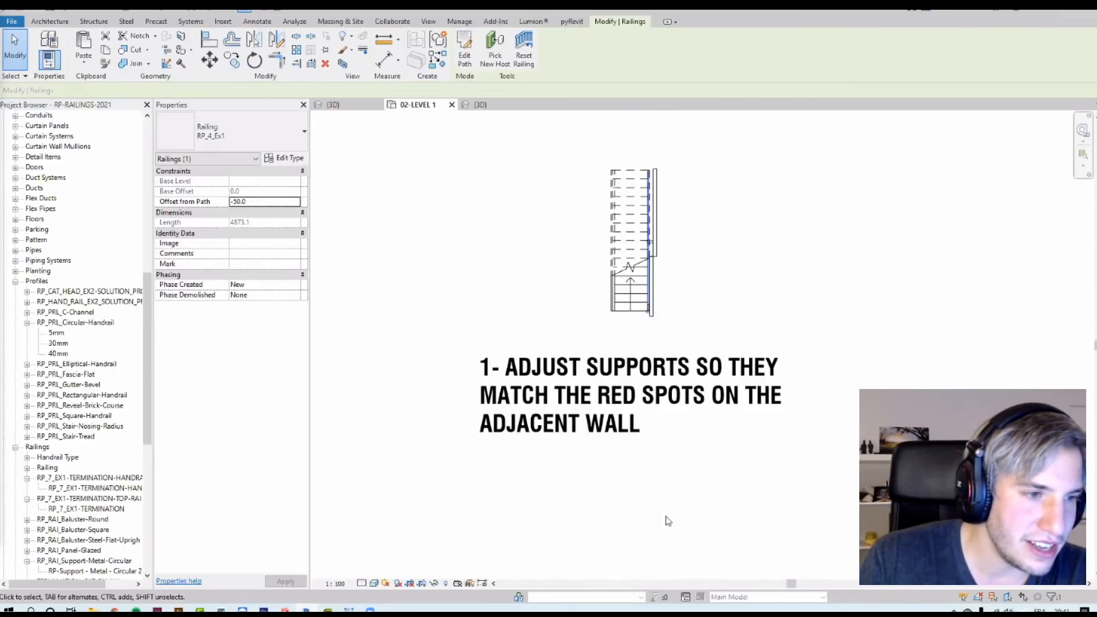
pyautogui.scroll(5, 639, 455)
pyautogui.press('Escape')
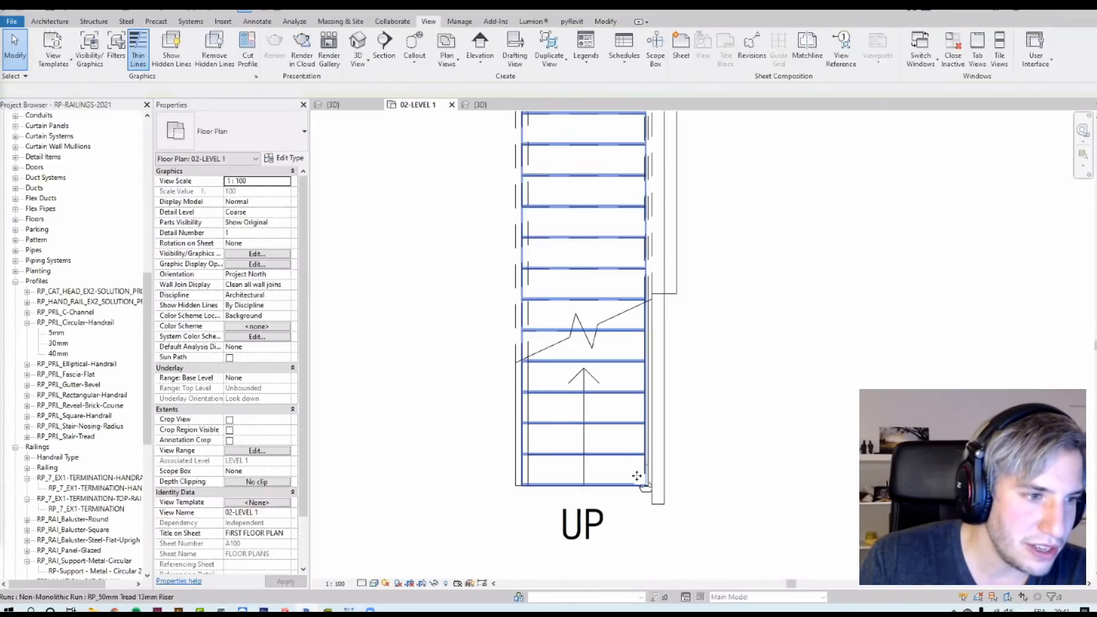
# Step: Select the stair railing in the level plan, open its path sketch and finish the edit mode
pyautogui.click(629, 482)
pyautogui.moveTo(629, 484); pyautogui.dragTo(617, 257, button='middle')
pyautogui.scroll(-1, 620, 263)
pyautogui.doubleClick(639, 473)
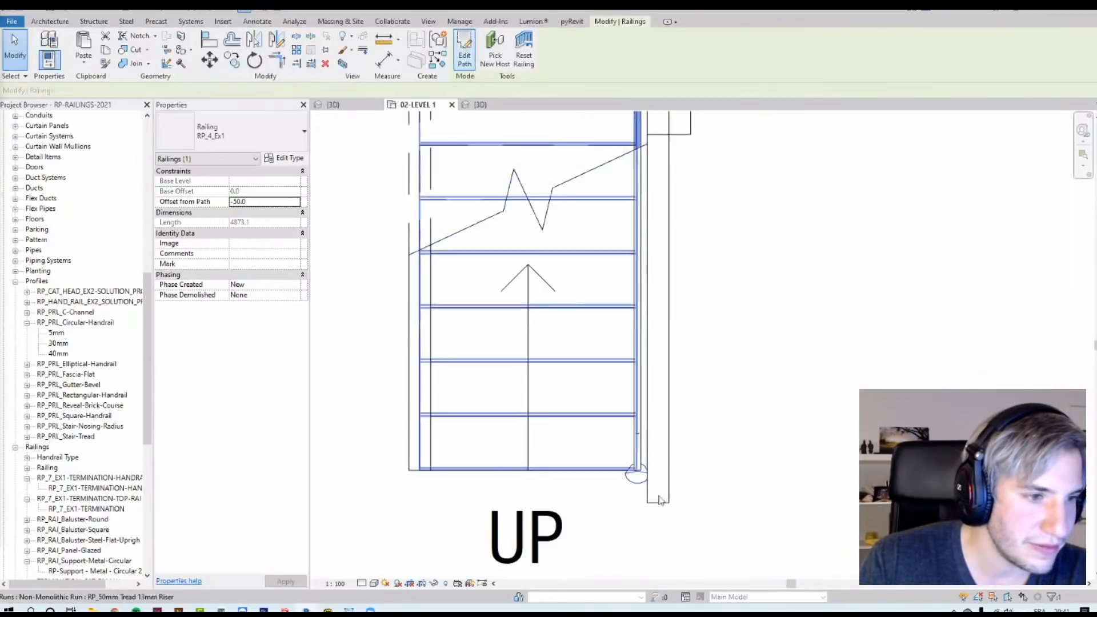
pyautogui.scroll(-4, 633, 434)
pyautogui.click(465, 60)
pyautogui.scroll(3, 623, 354)
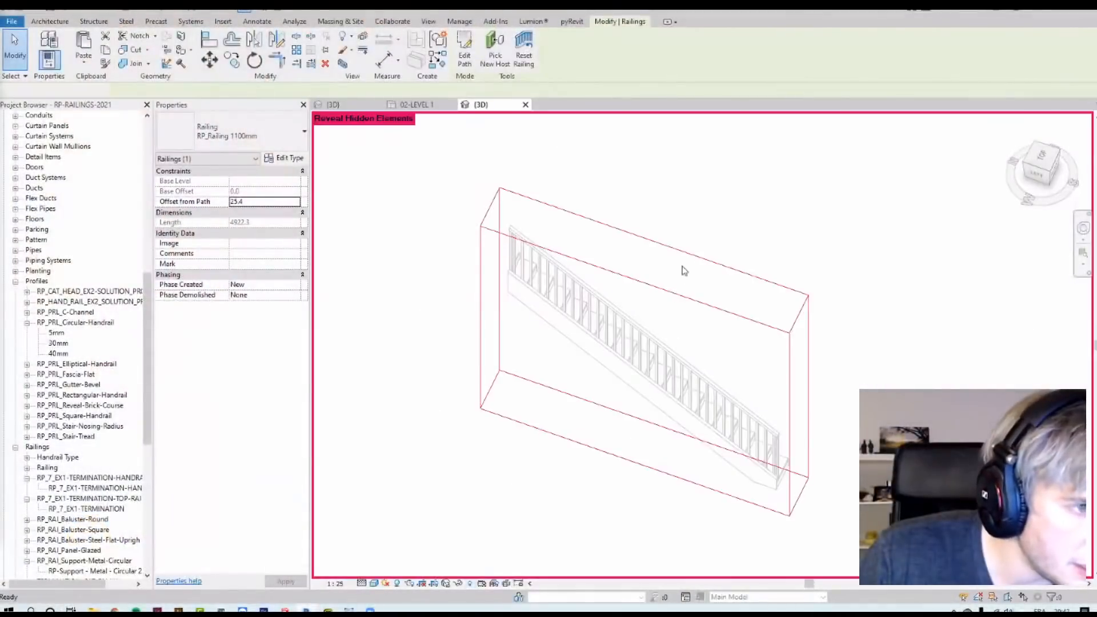
# Step: Stretch the 3D view's section box around the stair and wall and leave reveal hidden elements mode
pyautogui.click(628, 278)
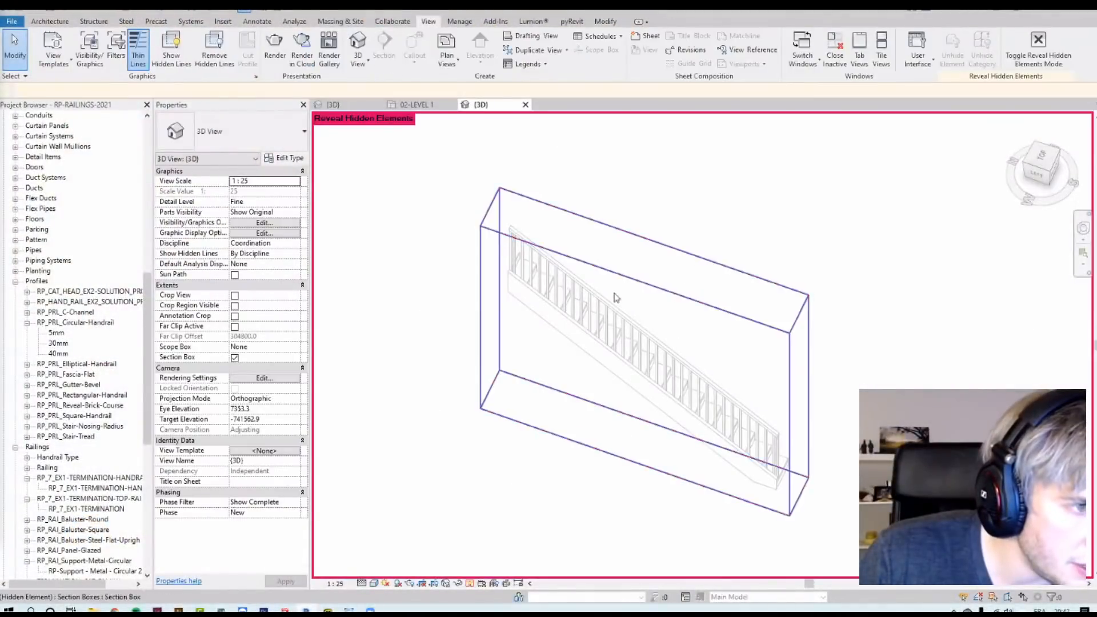
pyautogui.moveTo(655, 333); pyautogui.dragTo(707, 248)
pyautogui.moveTo(513, 253); pyautogui.dragTo(487, 244)
pyautogui.moveTo(822, 361); pyautogui.dragTo(836, 366)
pyautogui.click(674, 509)
pyautogui.click(471, 584)
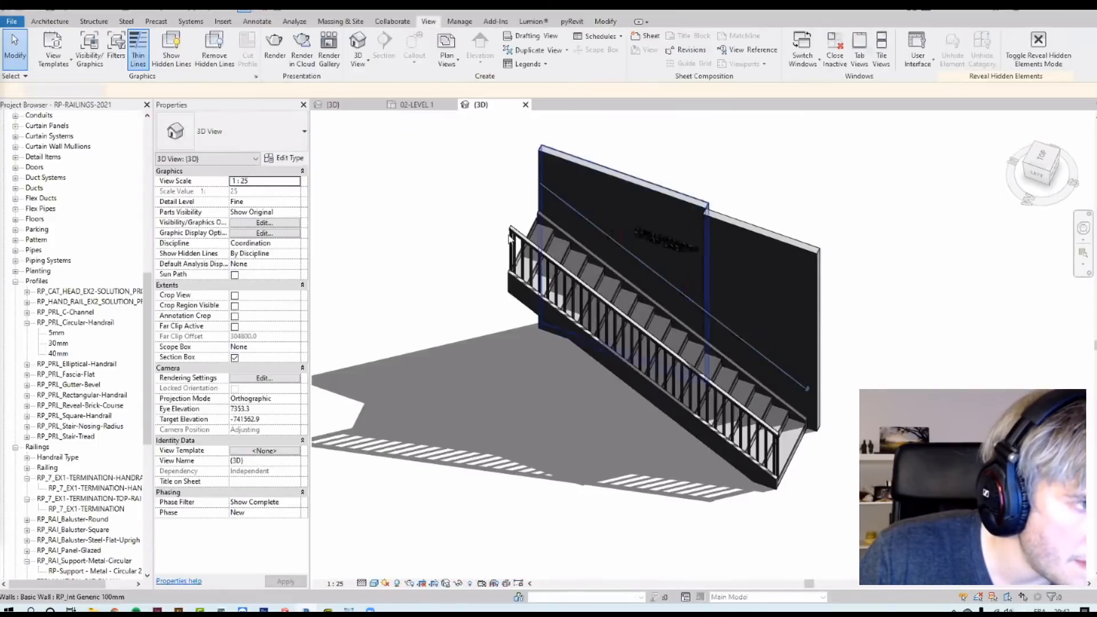
# Step: Set the stair railing's top rail beginning/bottom termination to TERMINATION-CAT-FAMILY
pyautogui.click(513, 235)
pyautogui.click(285, 159)
pyautogui.scroll(-6, 471, 375)
pyautogui.scroll(6, 457, 382)
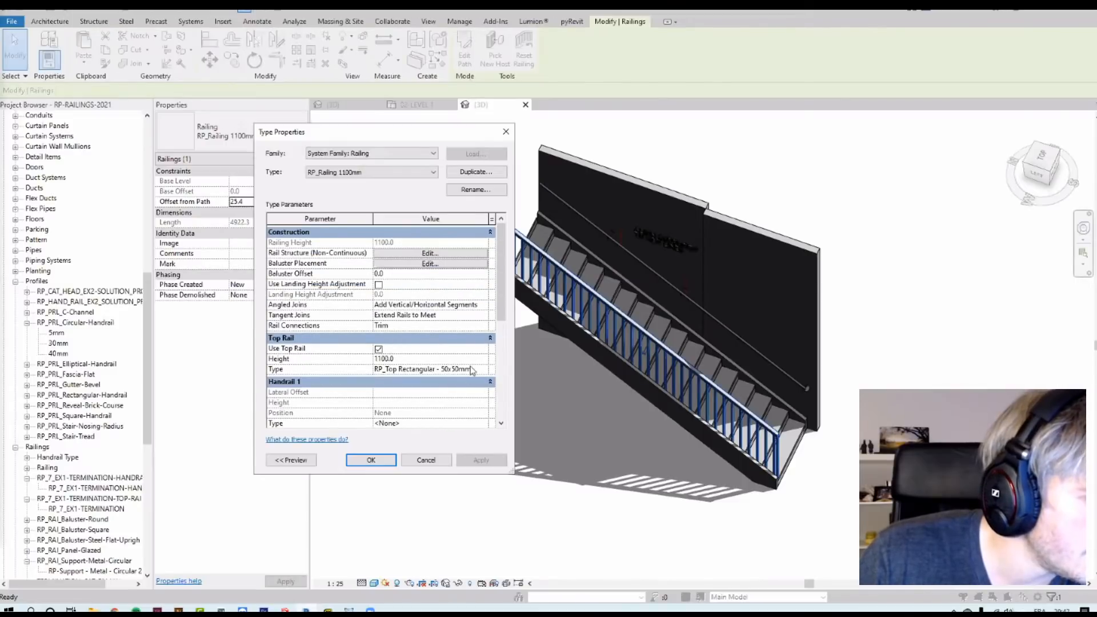
pyautogui.click(479, 370)
pyautogui.click(484, 369)
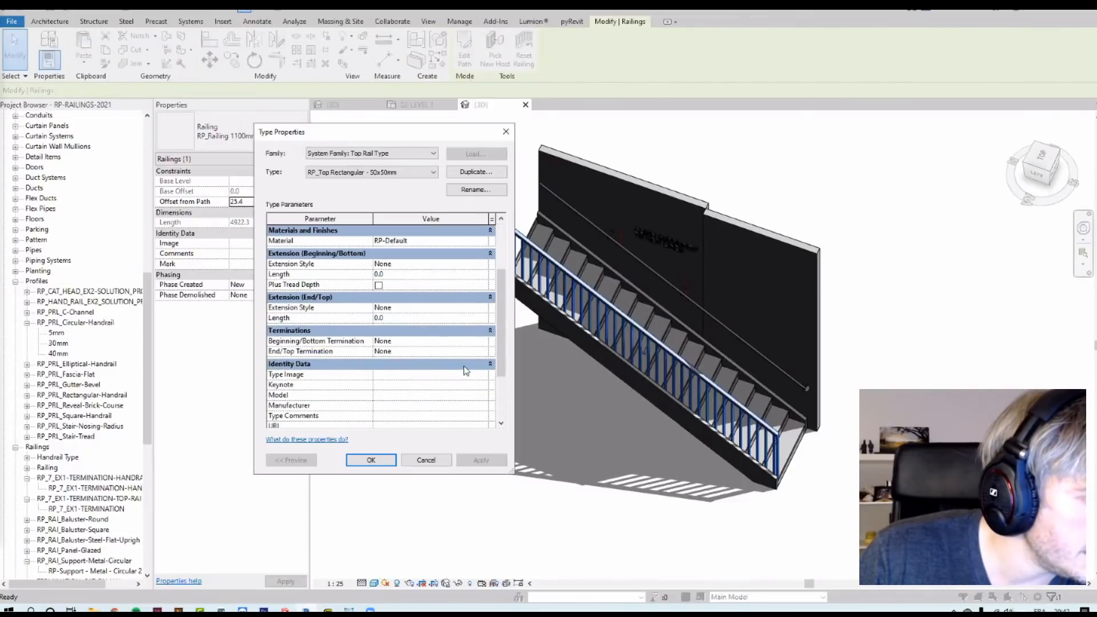
pyautogui.click(483, 341)
pyautogui.click(411, 377)
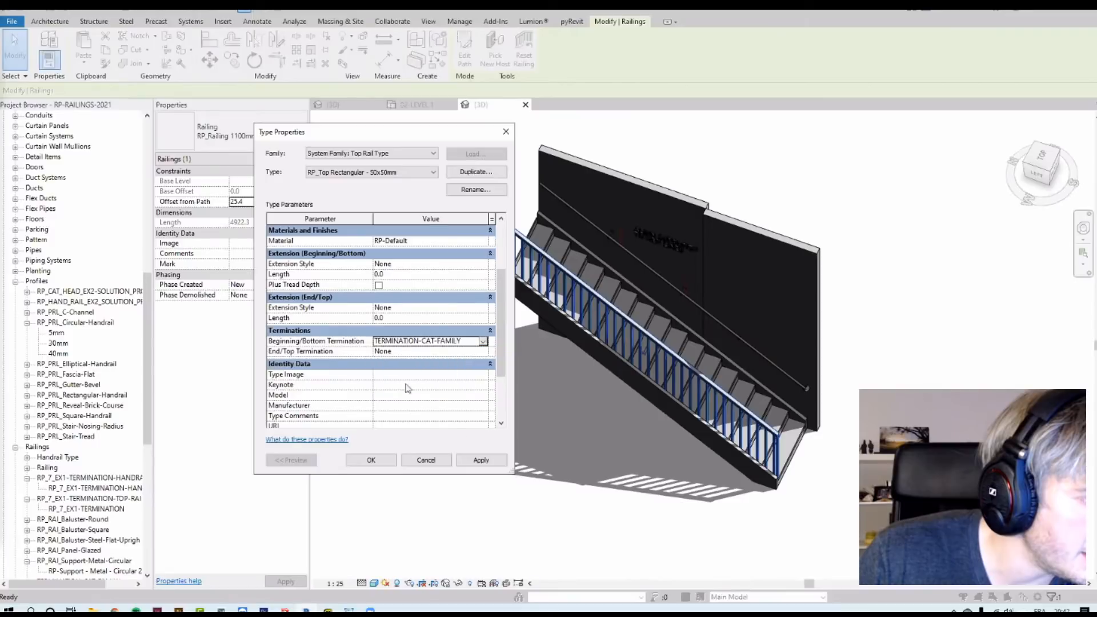
pyautogui.click(371, 459)
pyautogui.click(373, 461)
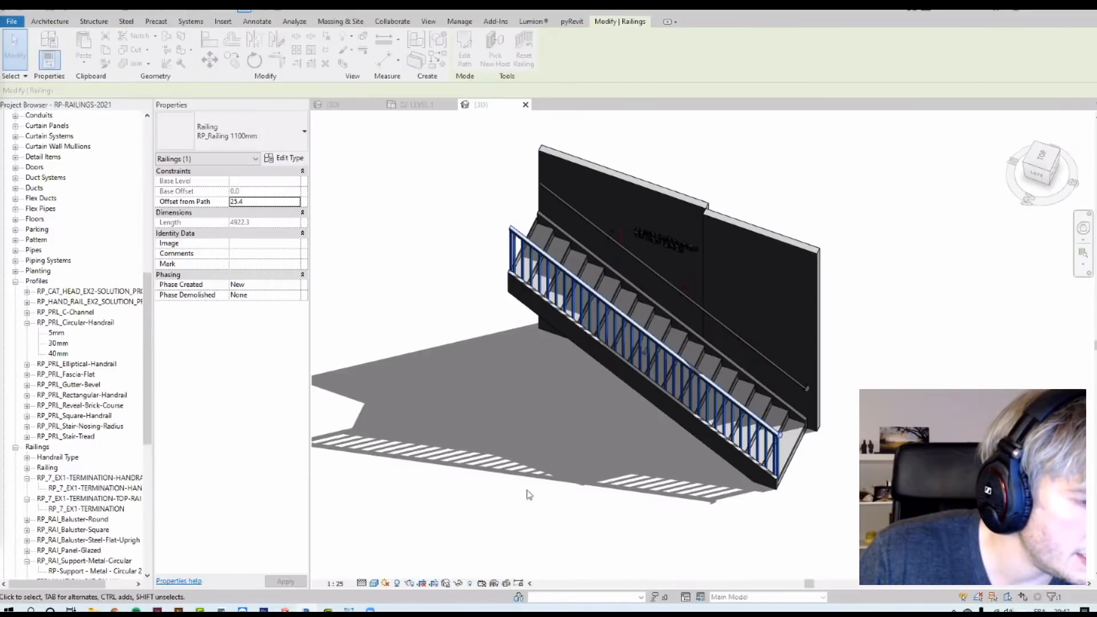
# Step: Inspect the termination at the lower end of the stair railing's top rail
pyautogui.click(458, 480)
pyautogui.keyDown('shift'); pyautogui.moveTo(496, 395); pyautogui.dragTo(657, 523, button='middle'); pyautogui.keyUp('shift')
pyautogui.moveTo(788, 411); pyautogui.dragTo(960, 368, button='middle')
pyautogui.scroll(3, 794, 432)
pyautogui.moveTo(794, 432); pyautogui.dragTo(560, 179, button='middle')
pyautogui.click(561, 176)
pyautogui.scroll(-3, 558, 176)
pyautogui.click(465, 53)
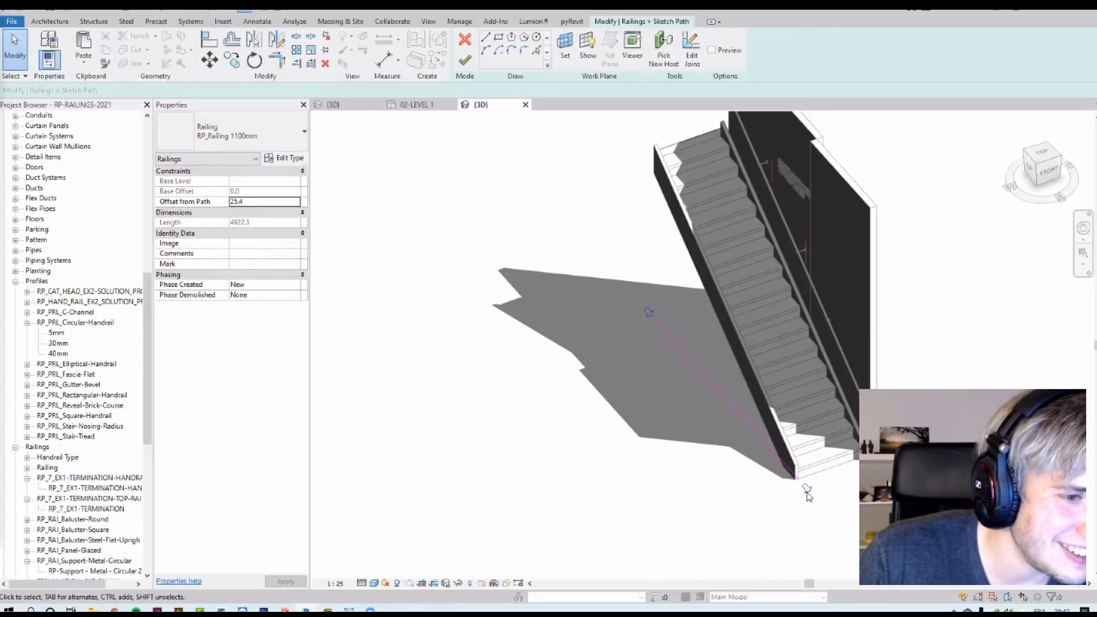
pyautogui.moveTo(491, 233); pyautogui.dragTo(509, 304, button='middle')
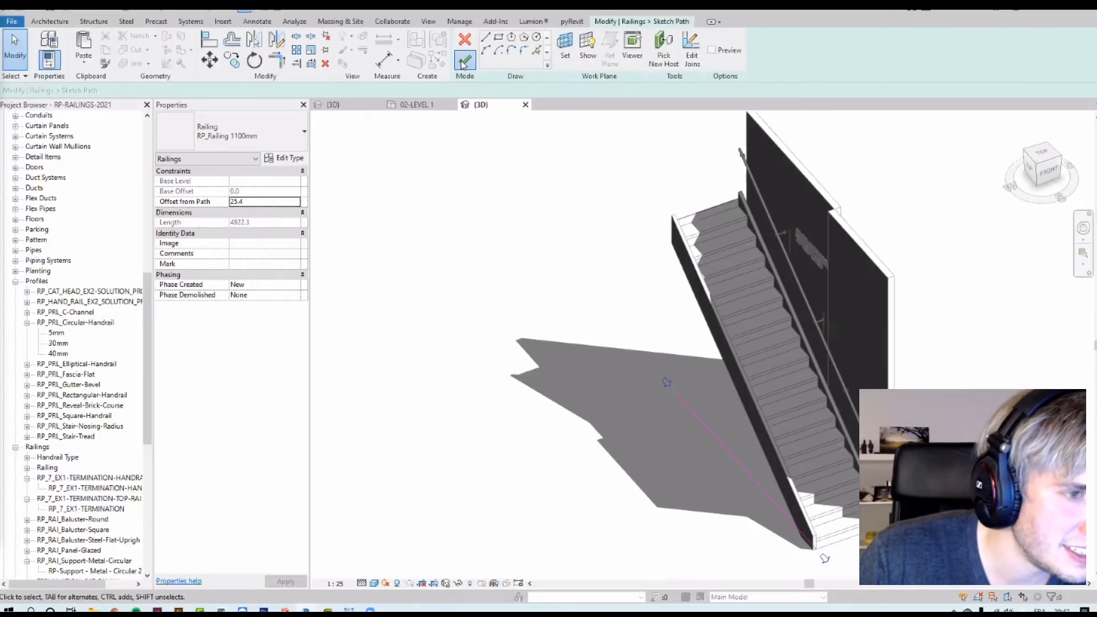
pyautogui.scroll(5, 817, 480)
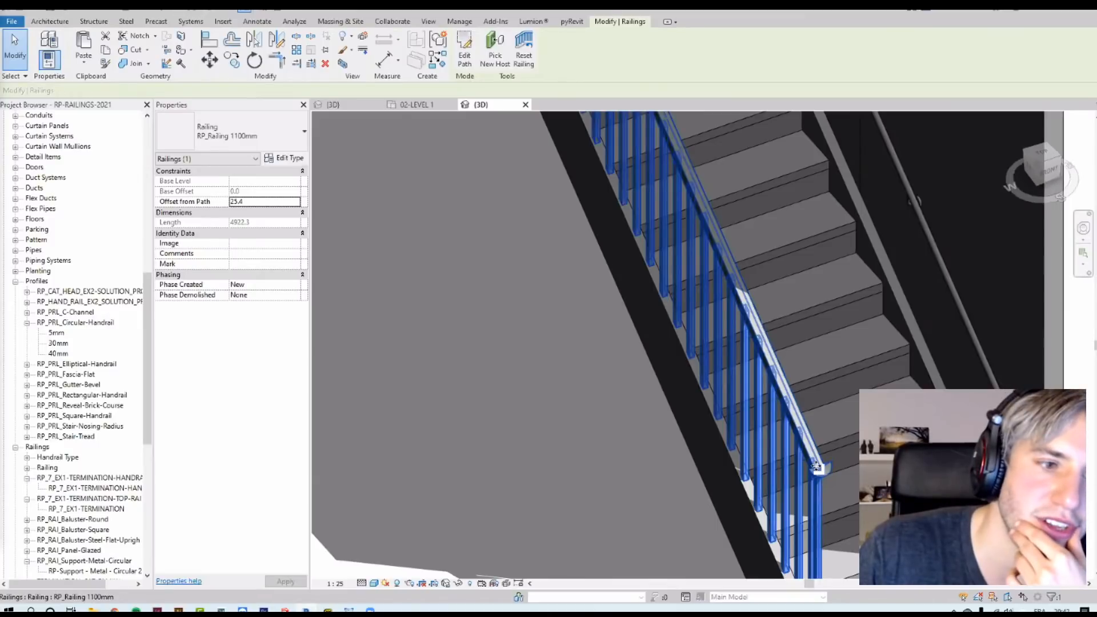
pyautogui.scroll(-5, 773, 443)
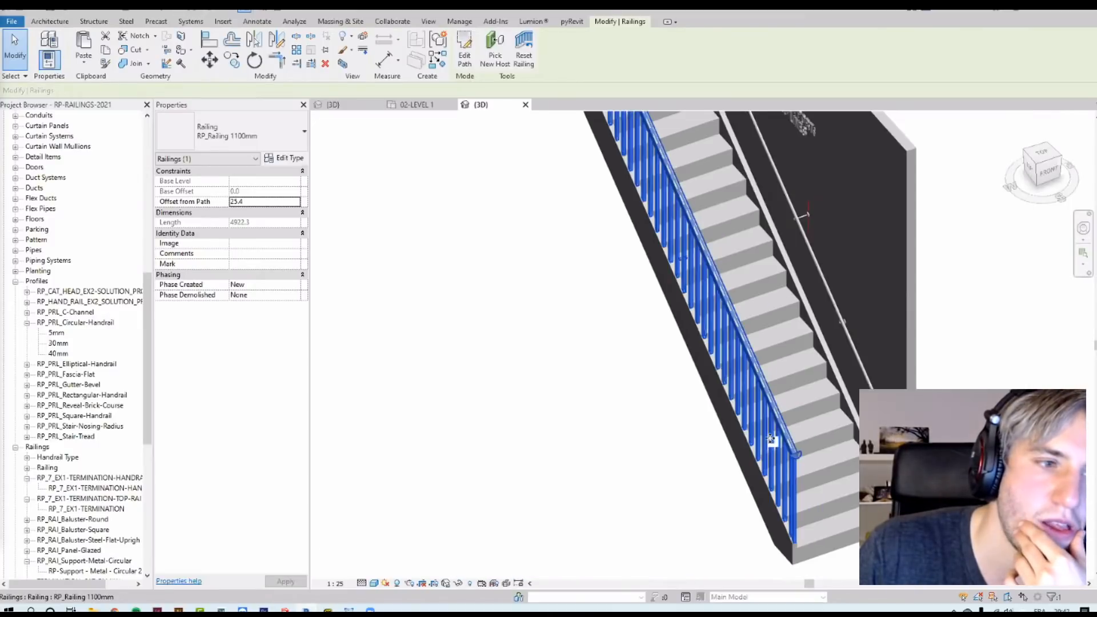
# Step: Switch to the level plan and move to the 4- SUPPORTS exercise area
pyautogui.click(417, 104)
pyautogui.scroll(3, 582, 258)
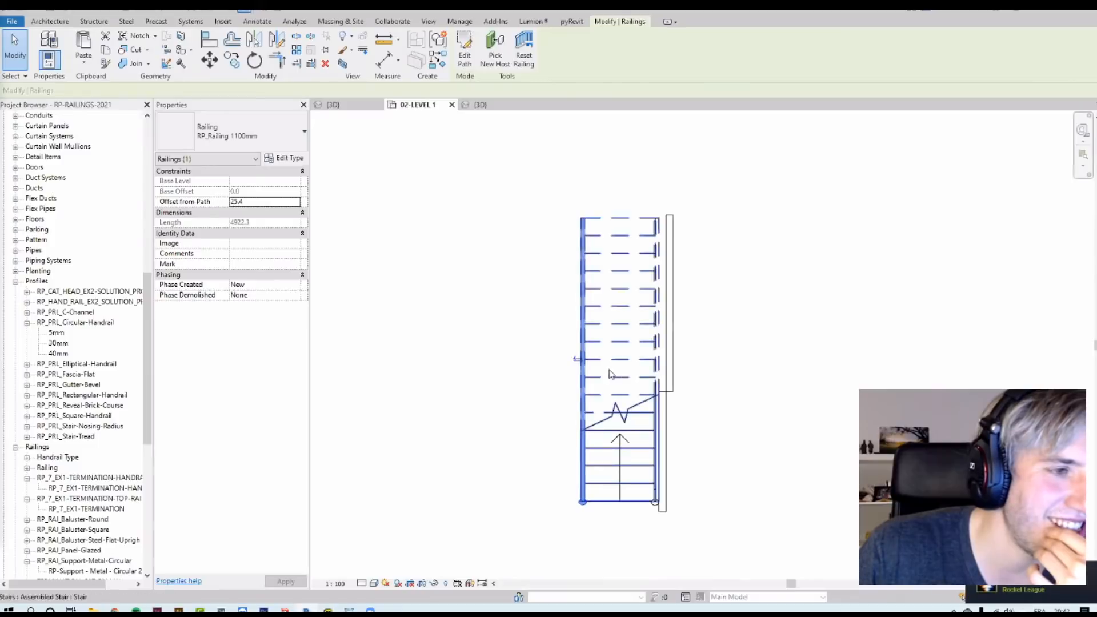
pyautogui.scroll(-2, 646, 489)
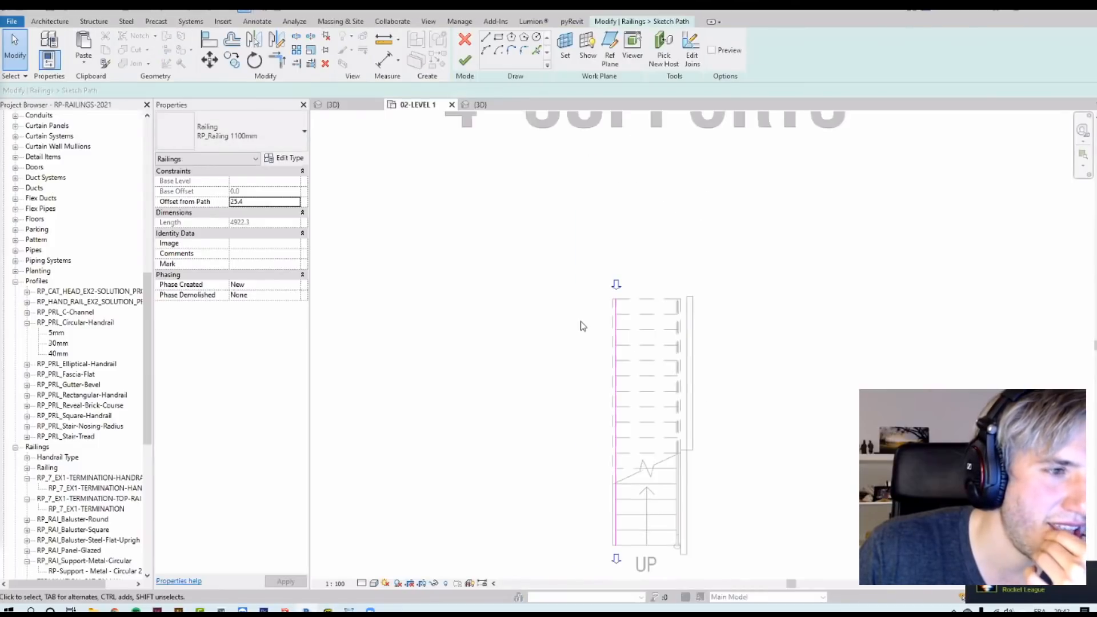
pyautogui.scroll(-2, 512, 253)
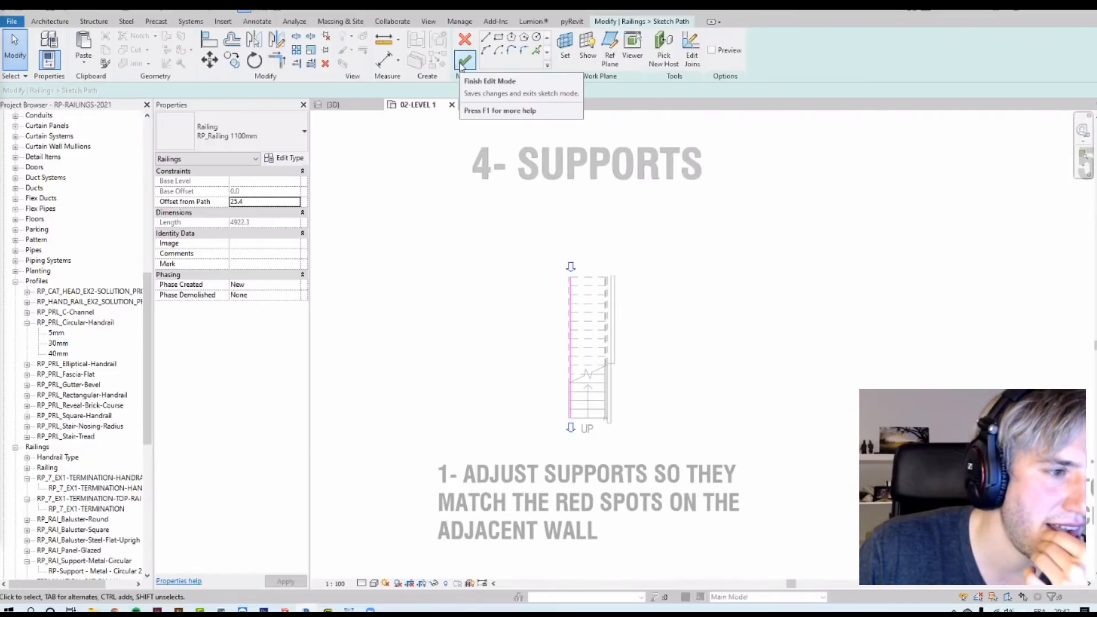
pyautogui.click(465, 60)
pyautogui.scroll(-3, 629, 411)
pyautogui.scroll(3, 599, 389)
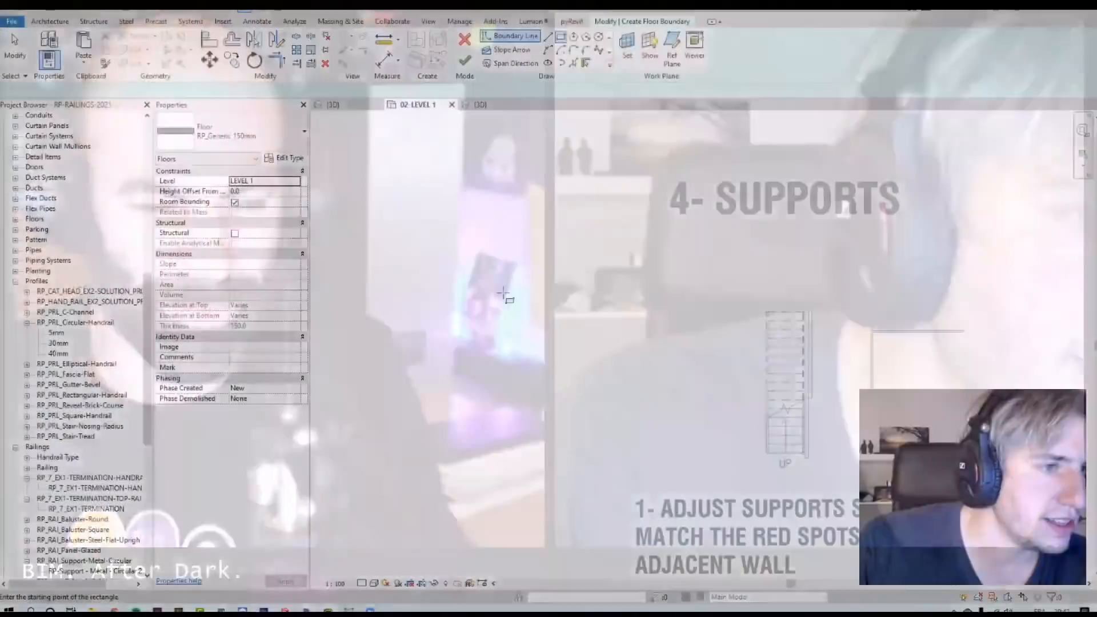
# Step: Create a rectangular floor beside the supports stair by sketching its boundary
pyautogui.click(503, 293)
pyautogui.click(701, 424)
pyautogui.click(465, 60)
pyautogui.click(918, 331)
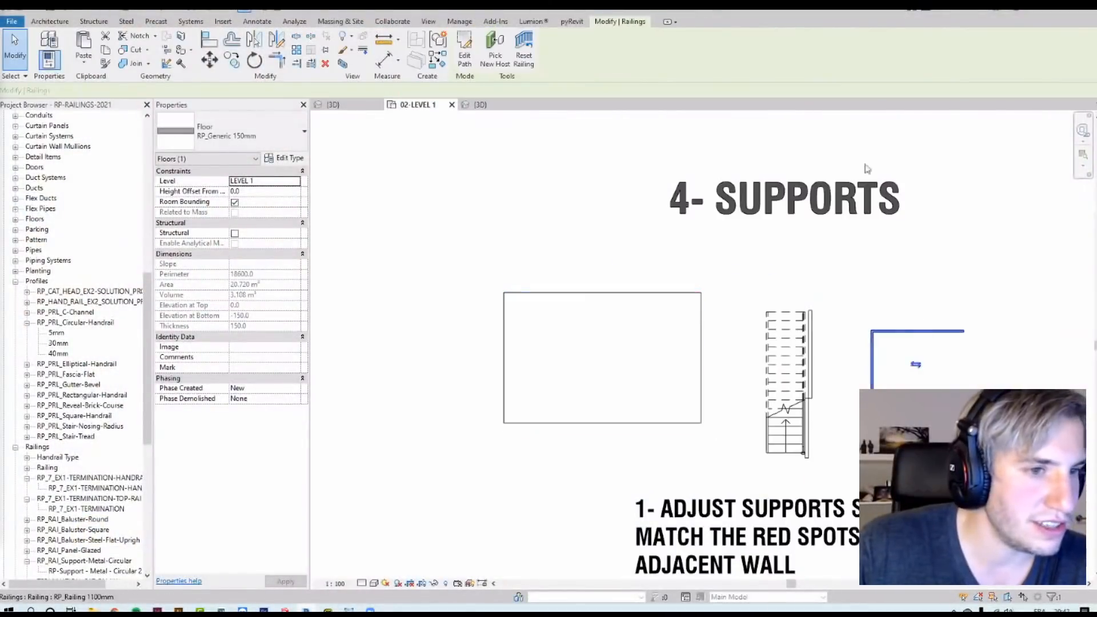
# Step: Sketch an L-shaped railing path, about 2600 mm long, hosted on the new floor and finish the railing
pyautogui.click(495, 50)
pyautogui.click(587, 318)
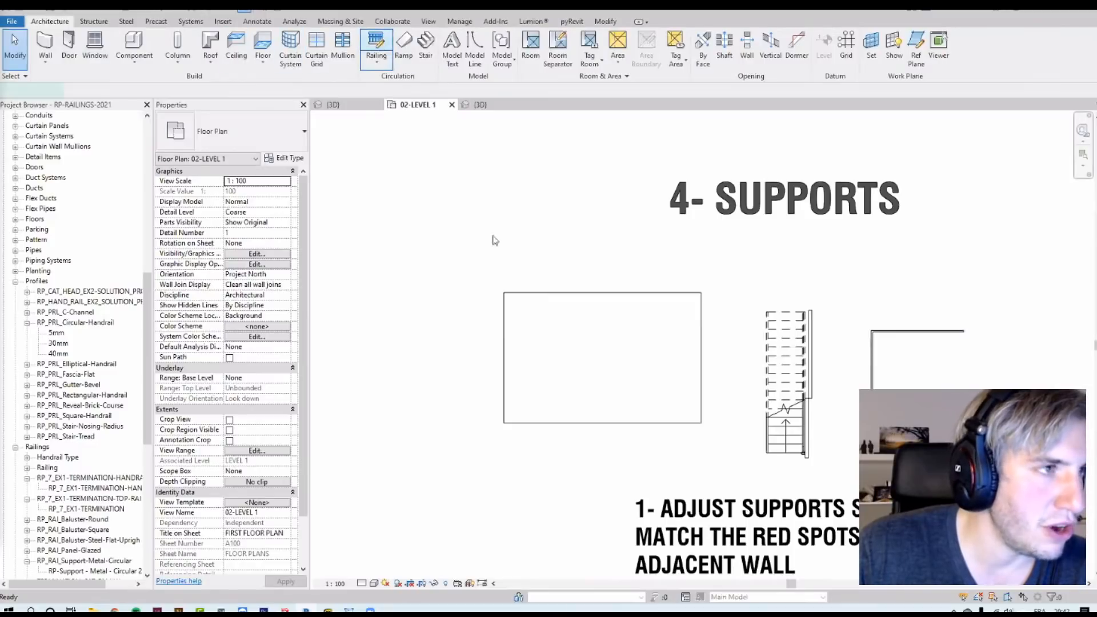
pyautogui.click(661, 60)
pyautogui.click(615, 330)
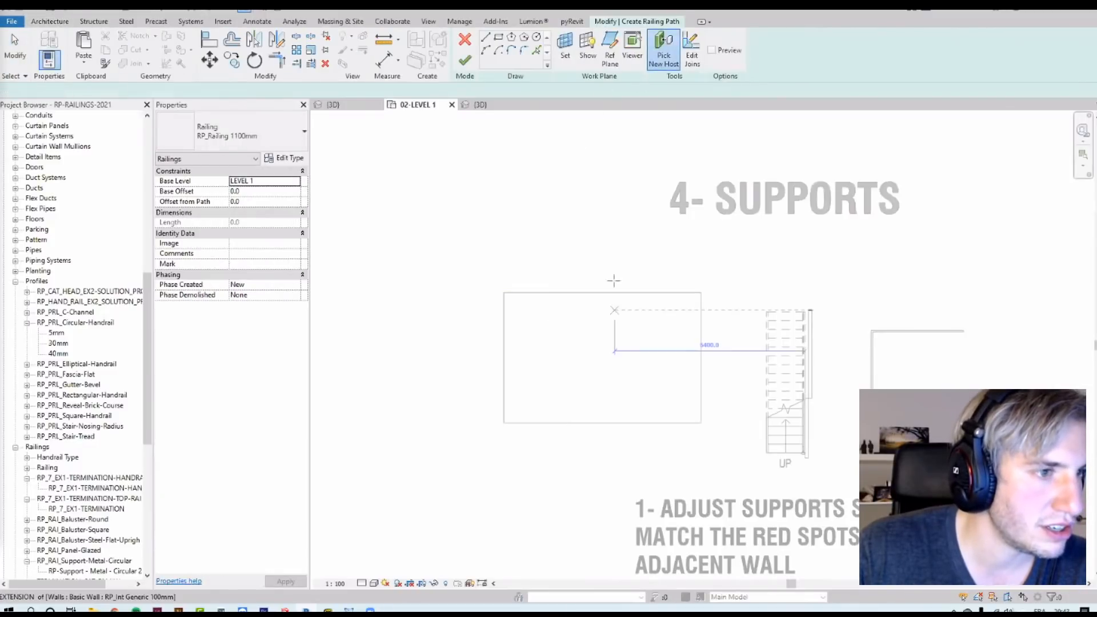
pyautogui.click(532, 369)
pyautogui.click(533, 334)
pyautogui.press('Escape')
pyautogui.click(533, 334)
pyautogui.click(589, 334)
pyautogui.press('Escape')
pyautogui.press('Escape')
pyautogui.scroll(1, 564, 366)
pyautogui.scroll(2, 564, 368)
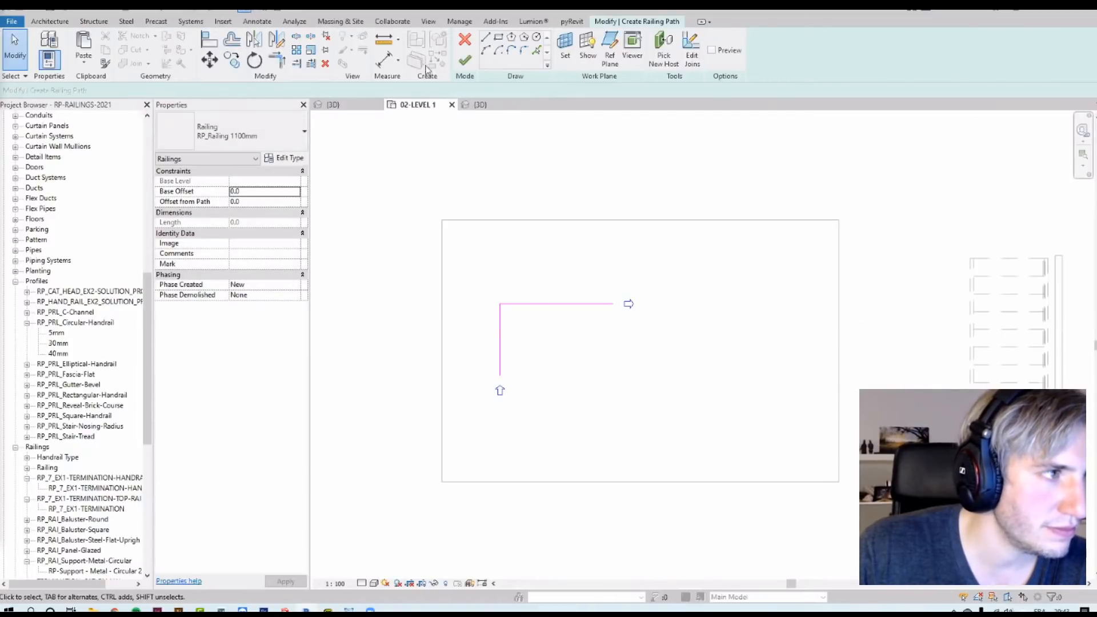
pyautogui.click(465, 60)
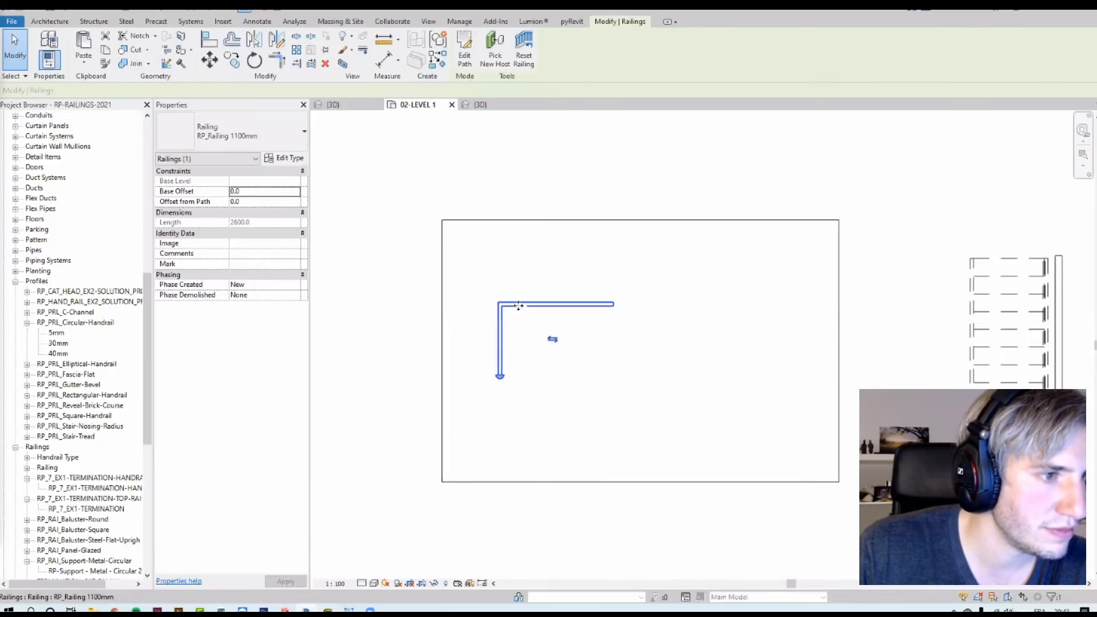
# Step: Inspect the new floor railing in the 3D view, opening and closing its path sketch
pyautogui.click(343, 62)
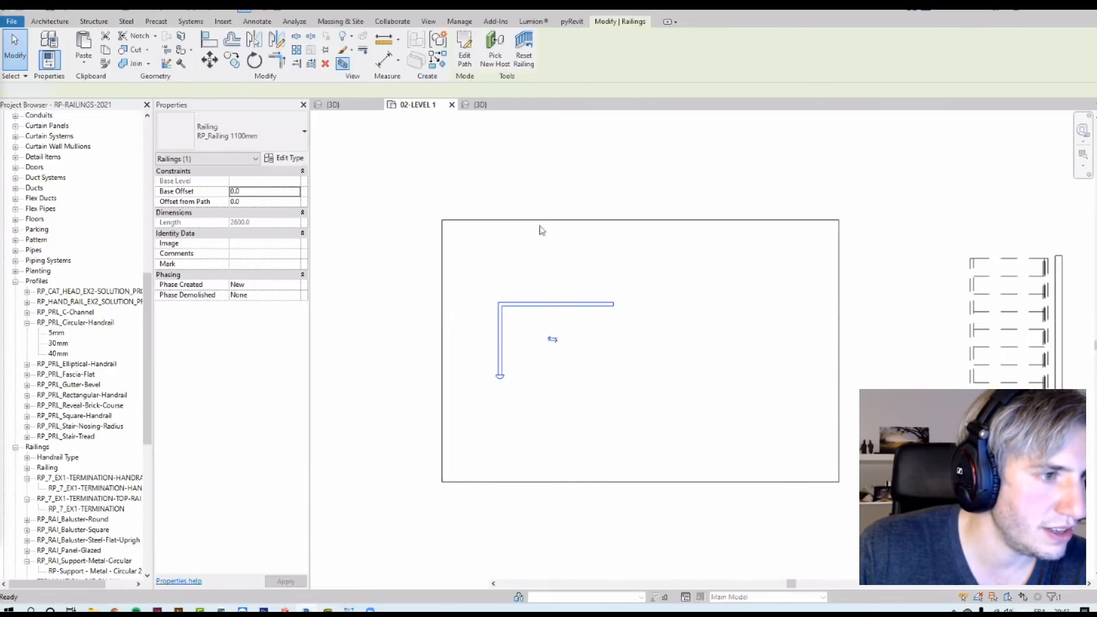
pyautogui.scroll(5, 687, 404)
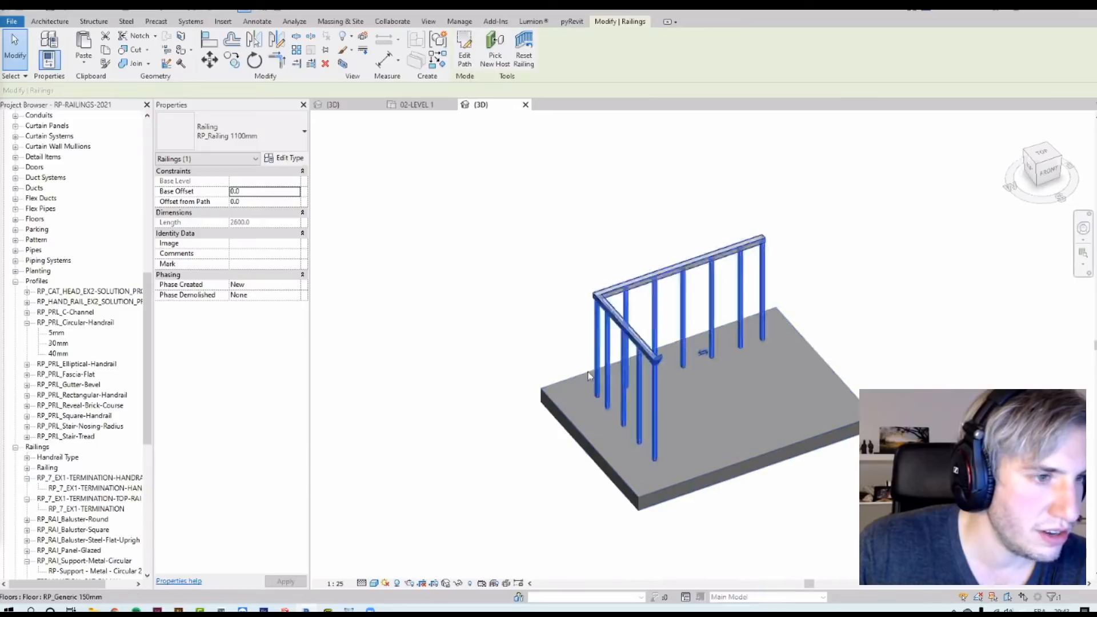
pyautogui.keyDown('shift'); pyautogui.moveTo(571, 384); pyautogui.dragTo(607, 375, button='middle'); pyautogui.keyUp('shift')
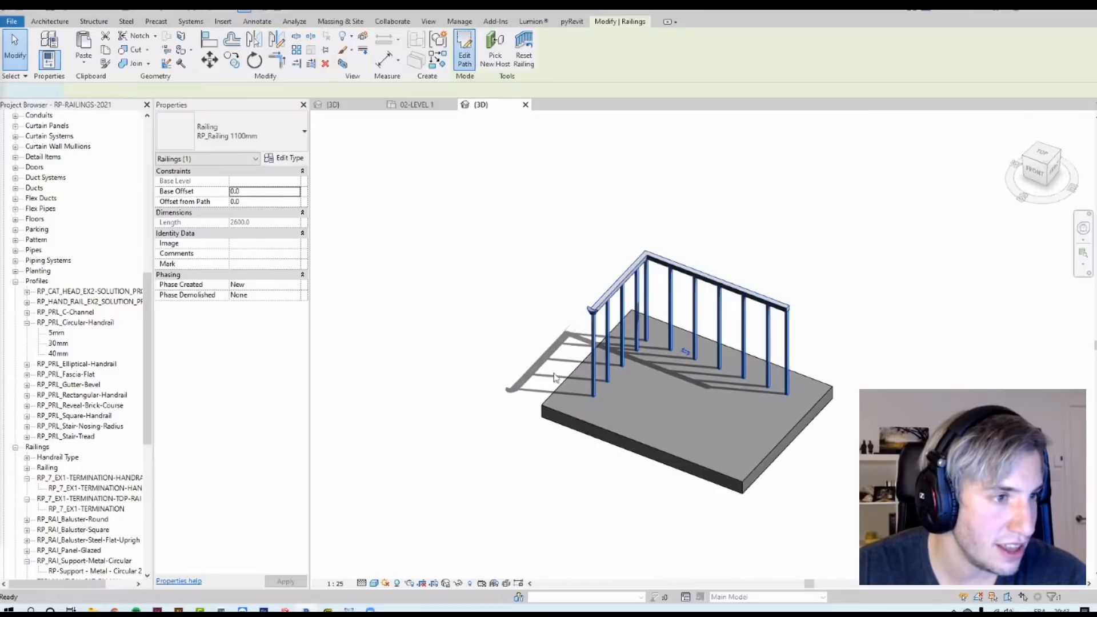
pyautogui.click(465, 54)
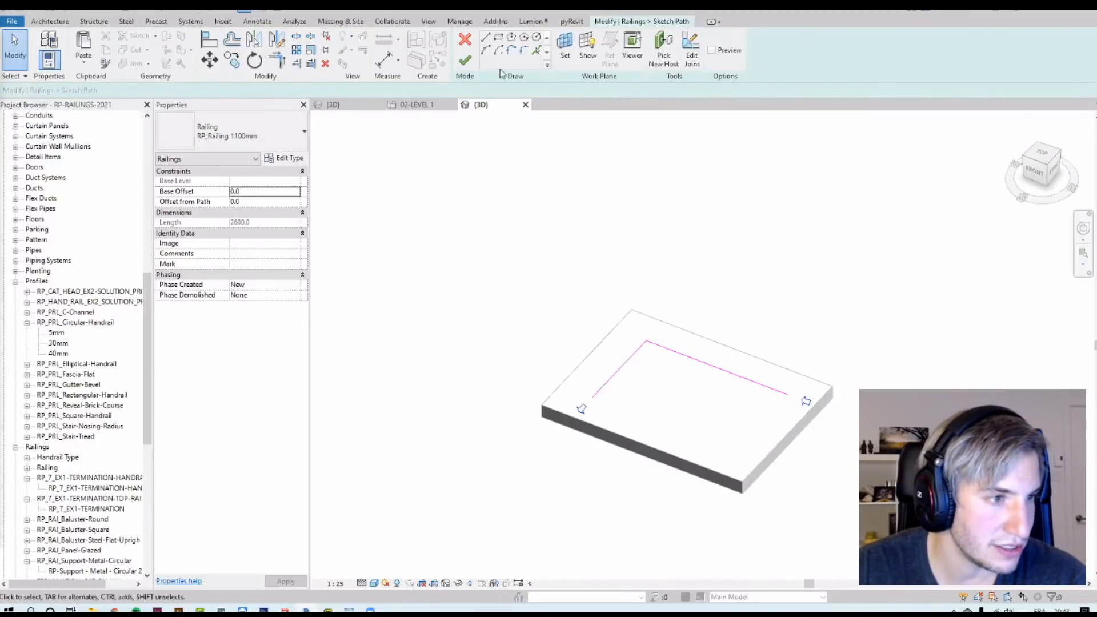
pyautogui.click(463, 60)
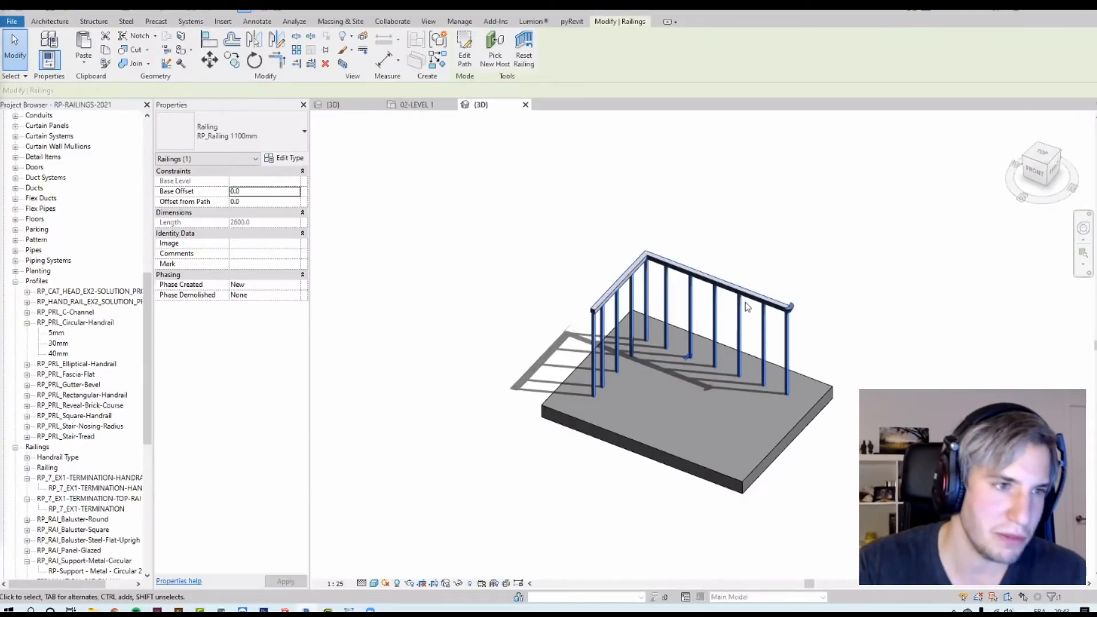
pyautogui.click(465, 59)
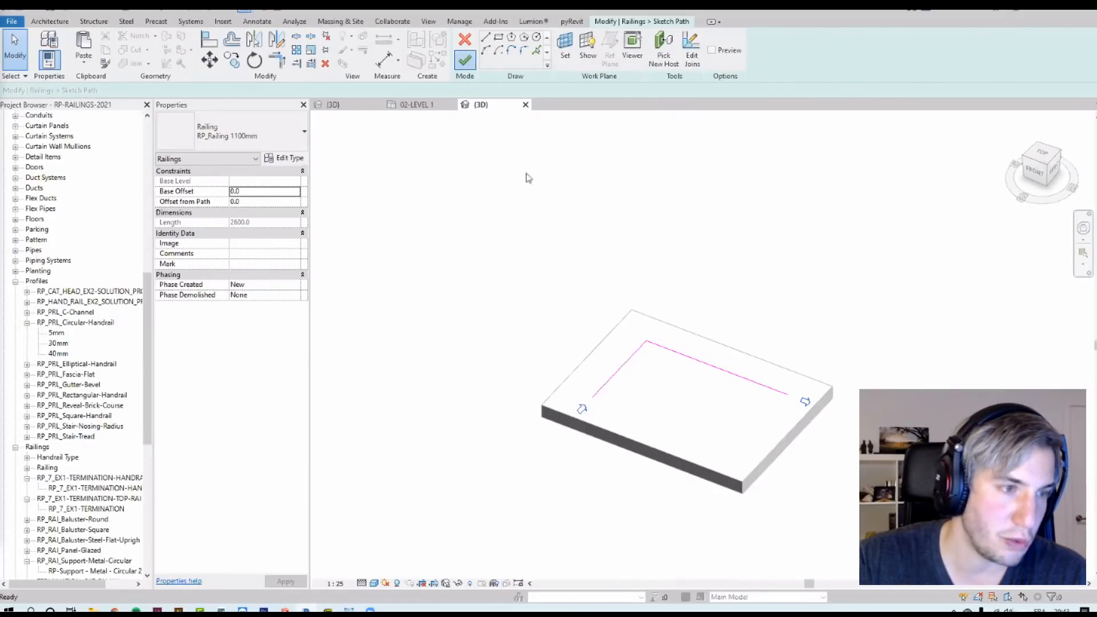
# Step: Set the floor railing's top rail end extension style to Floor with a length of 200 mm
pyautogui.click(286, 160)
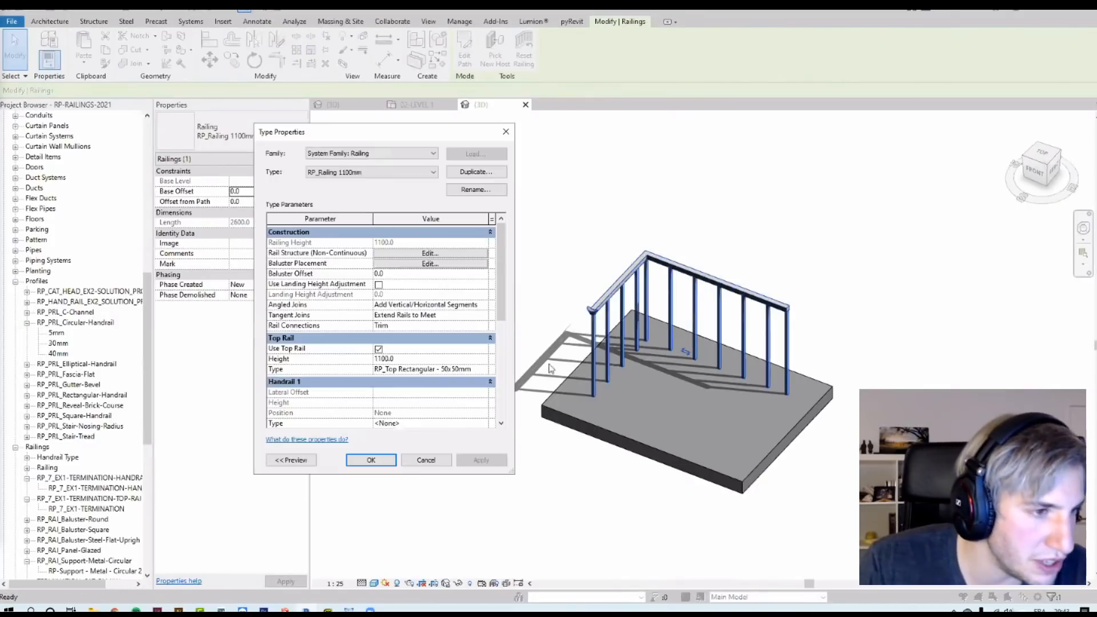
pyautogui.click(489, 369)
pyautogui.scroll(-5, 472, 332)
pyautogui.scroll(3, 472, 333)
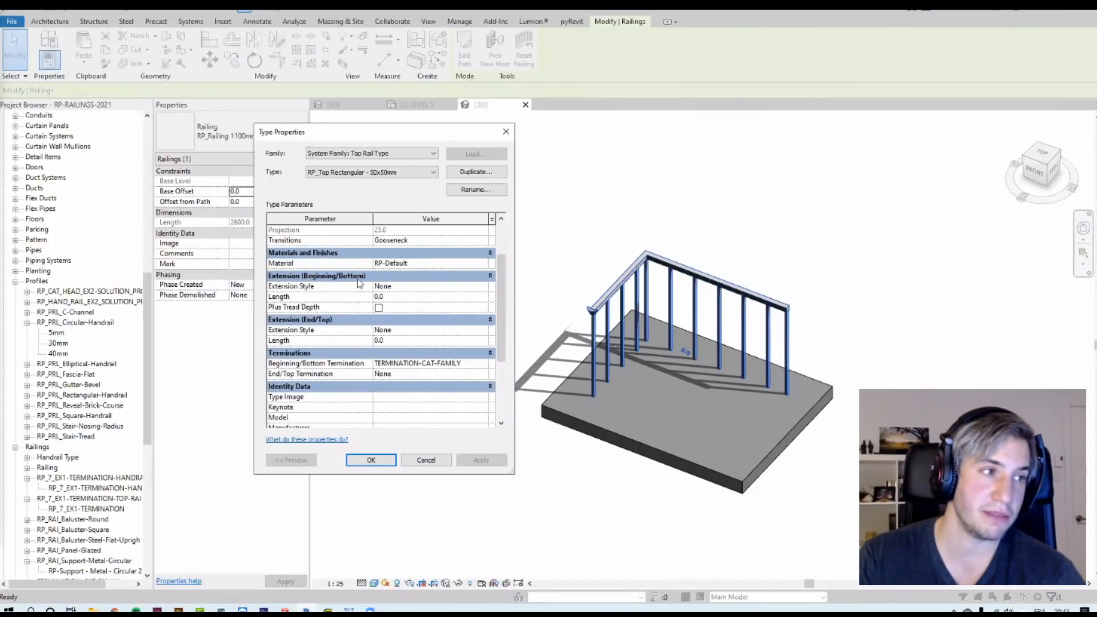
pyautogui.click(482, 331)
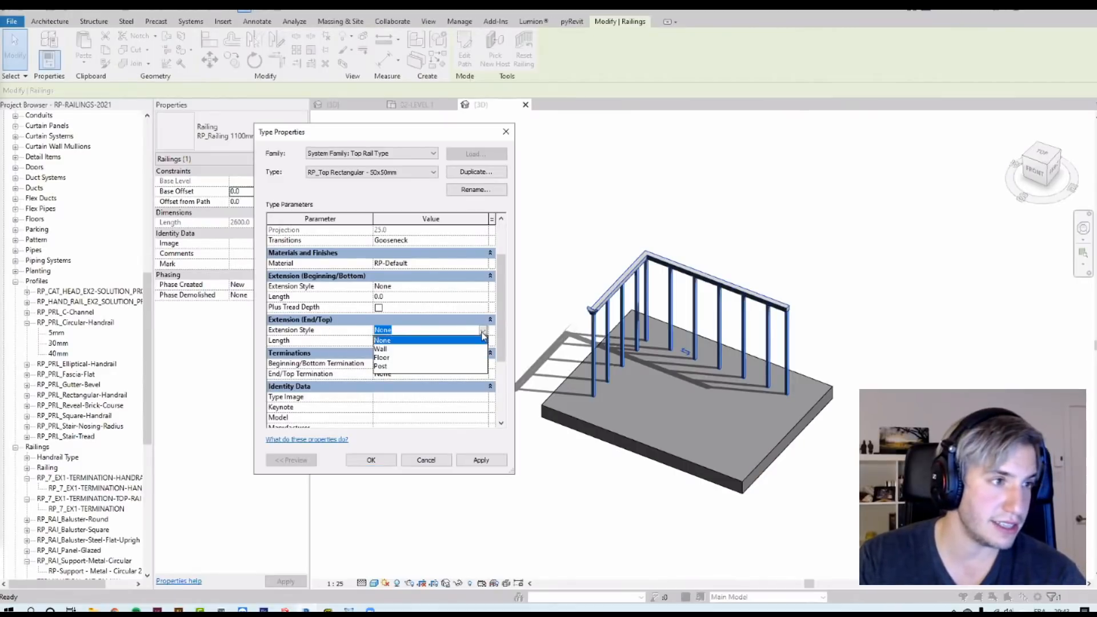
pyautogui.click(400, 357)
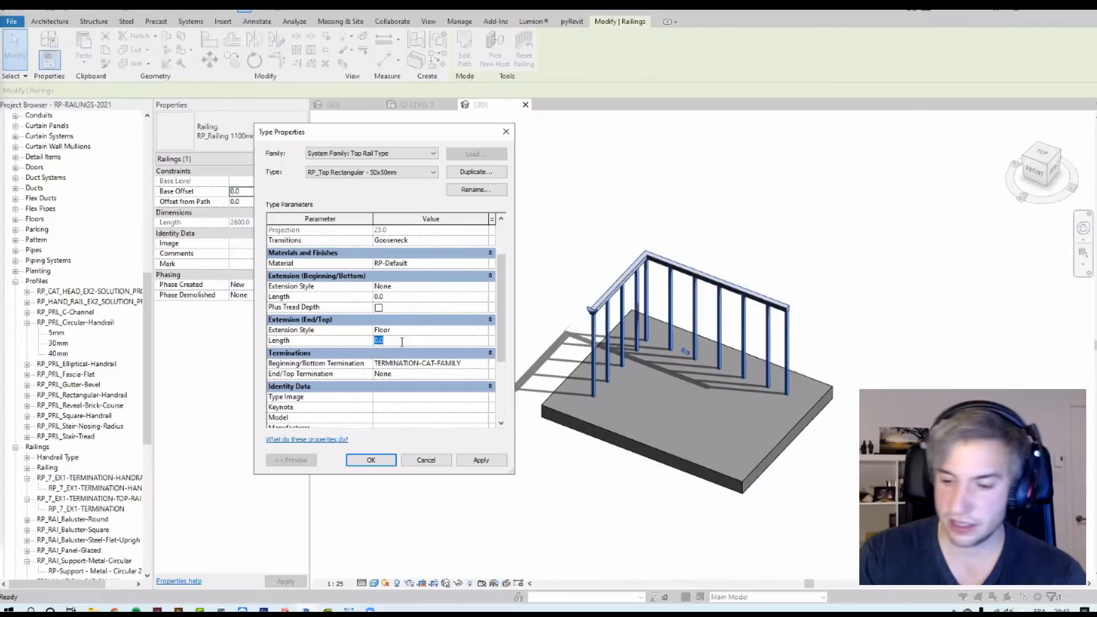
pyautogui.click(364, 462)
pyautogui.click(392, 455)
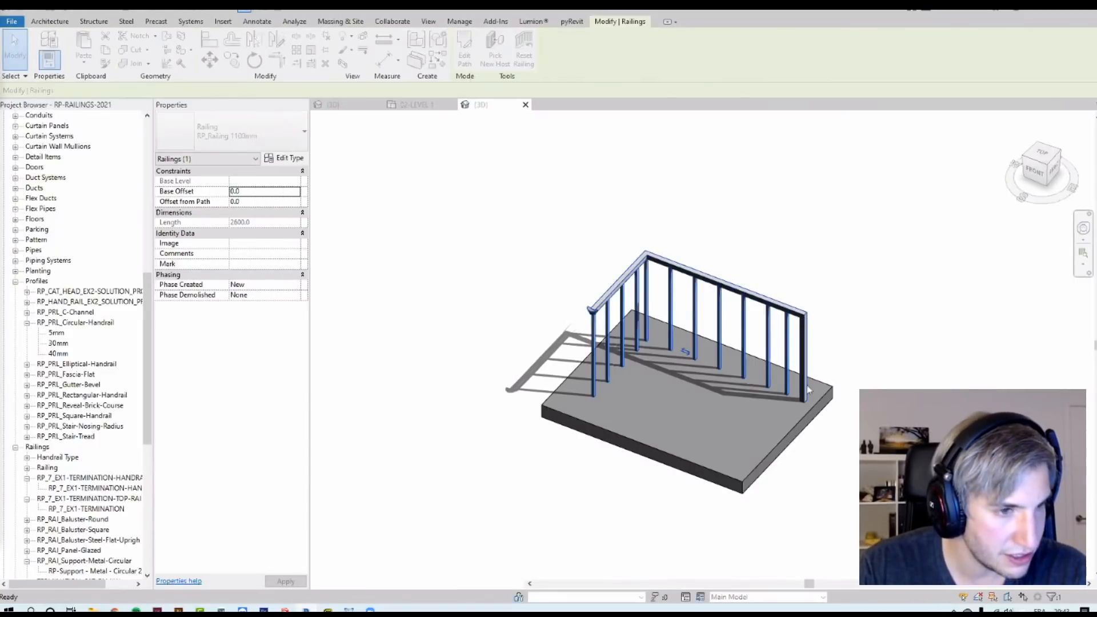
# Step: Edit the floor railing's path and flip its sketch orientation so the extension moves to the other end
pyautogui.press('Escape')
pyautogui.scroll(5, 759, 362)
pyautogui.moveTo(981, 378); pyautogui.dragTo(1053, 401, button='middle')
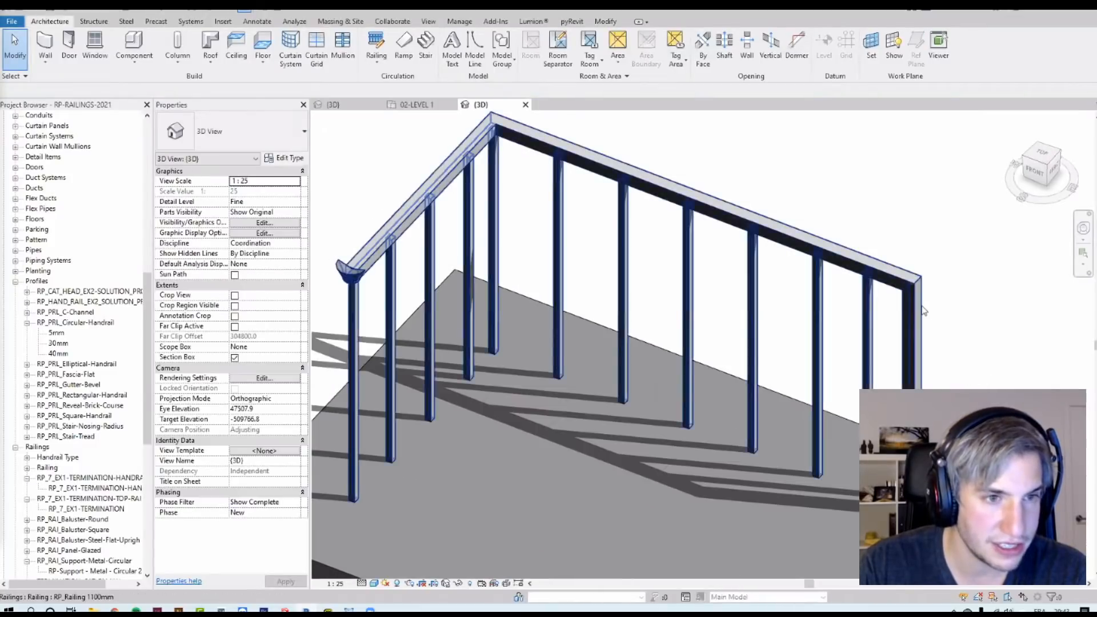
pyautogui.click(808, 243)
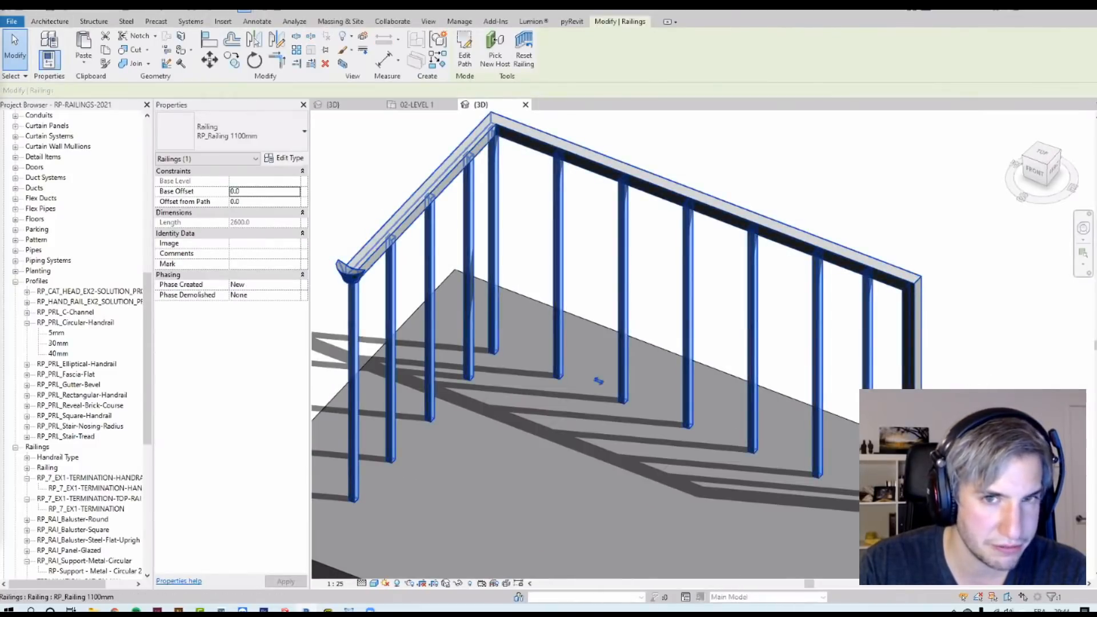
pyautogui.scroll(-3, 865, 376)
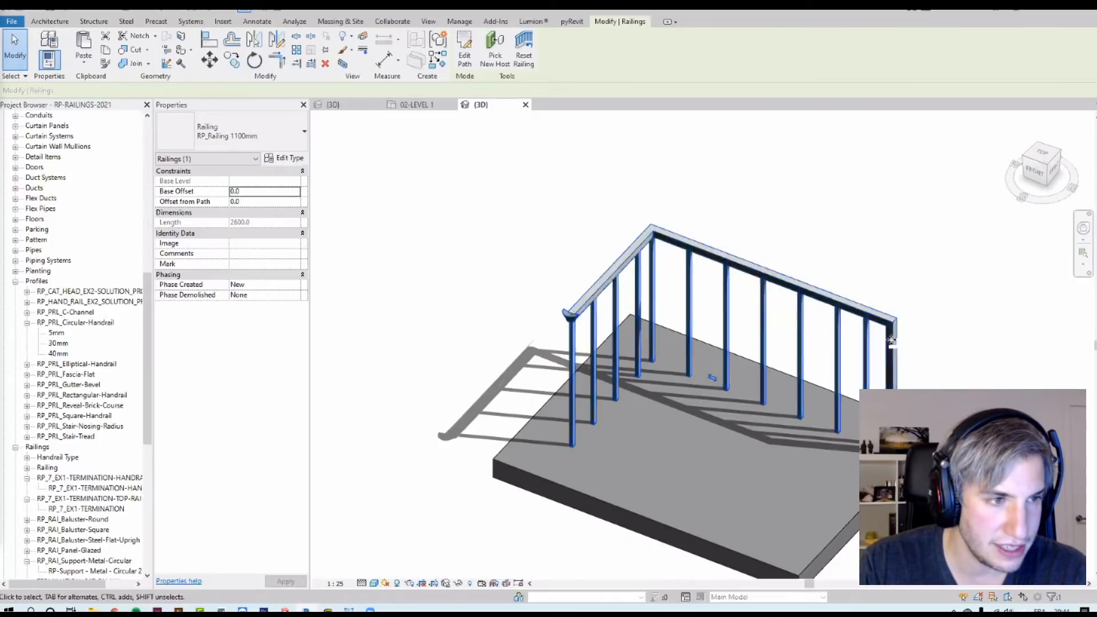
pyautogui.click(465, 55)
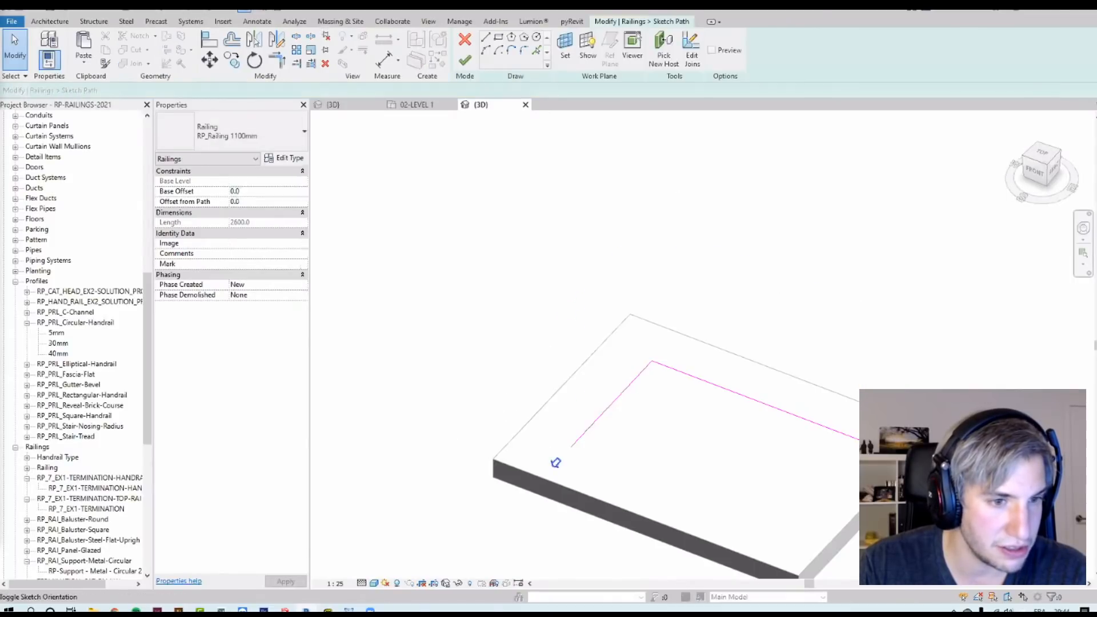
pyautogui.click(464, 59)
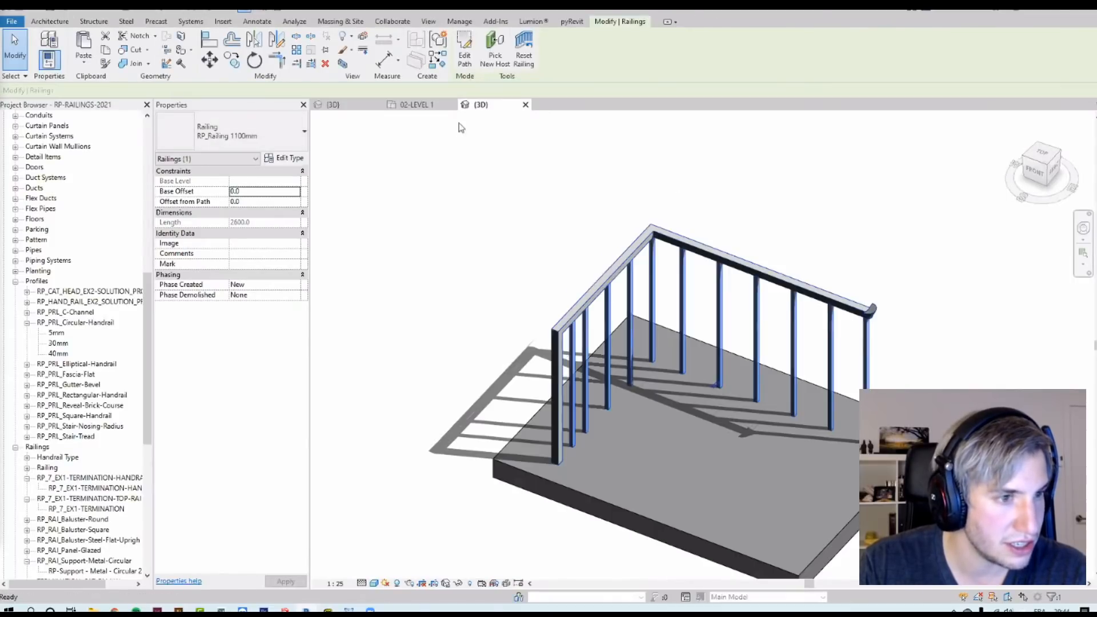
# Step: Move to the landing height adjustment stair and examine its railings in the 3D view
pyautogui.click(473, 223)
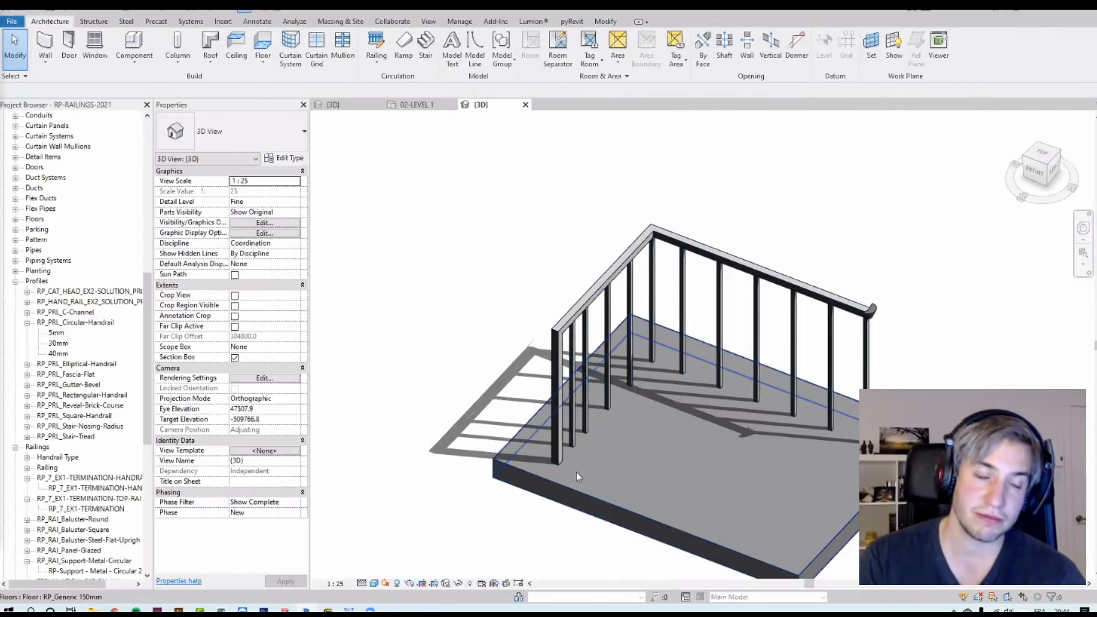
pyautogui.click(557, 345)
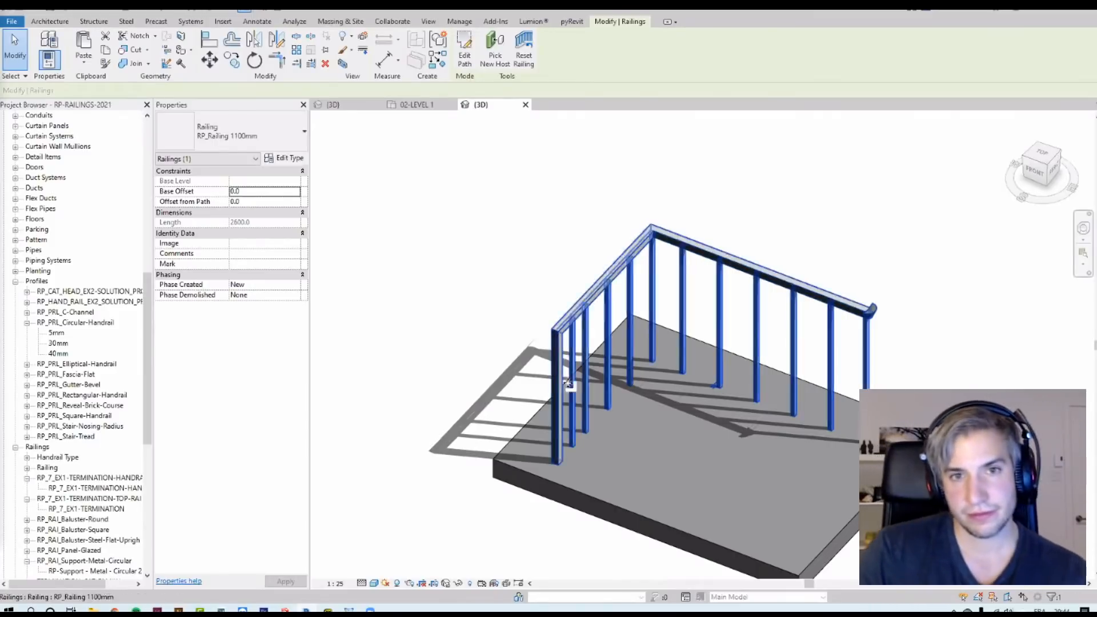
pyautogui.click(724, 232)
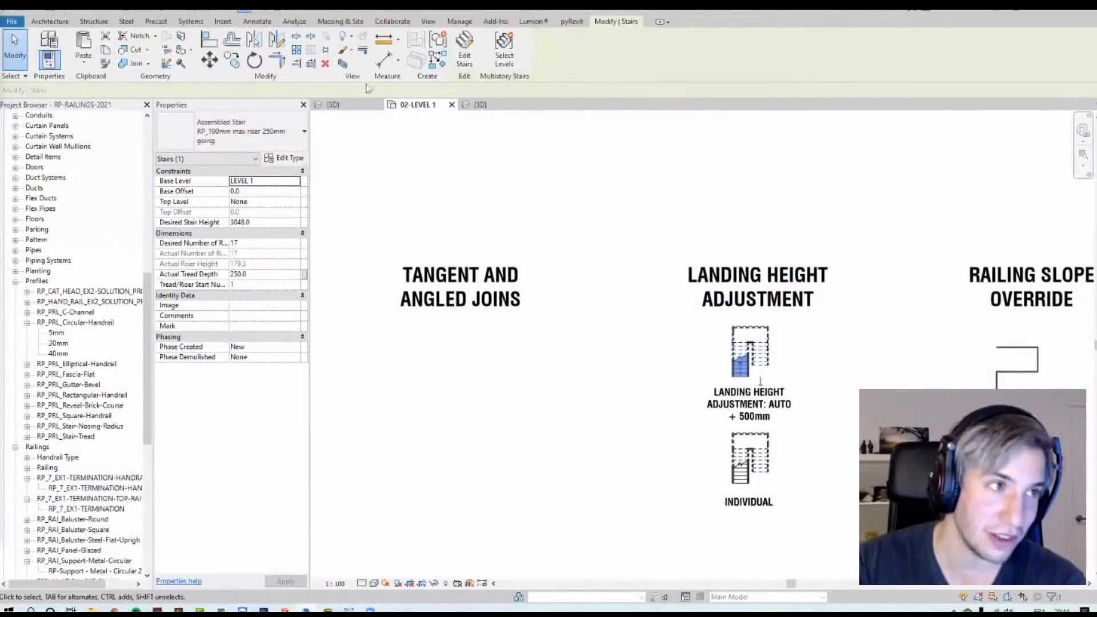
pyautogui.scroll(-3, 701, 285)
pyautogui.scroll(5, 728, 295)
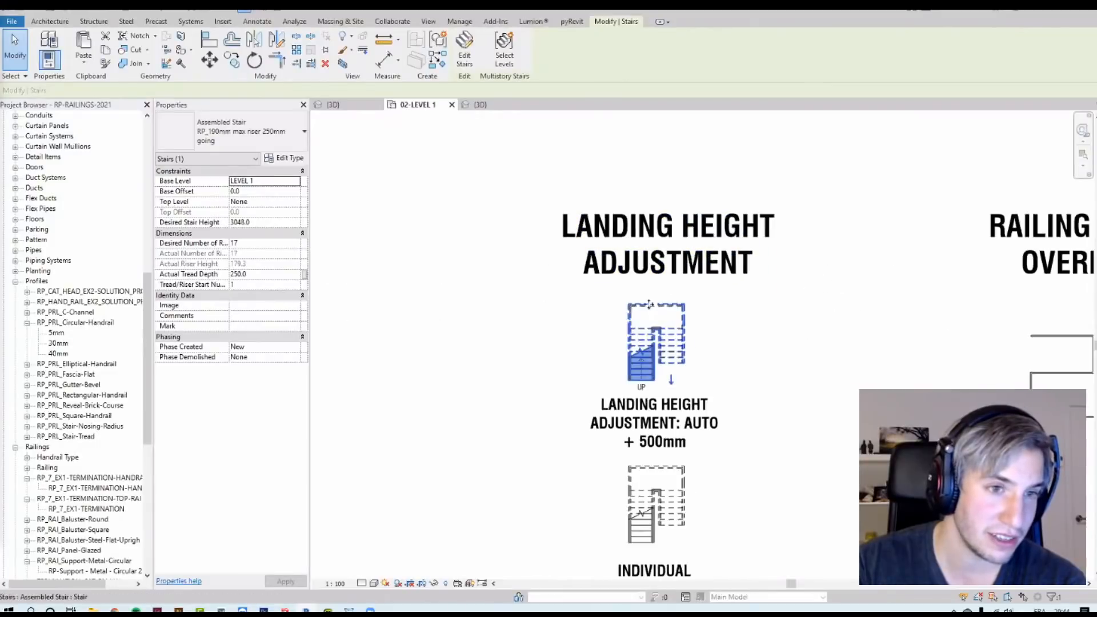
pyautogui.click(343, 65)
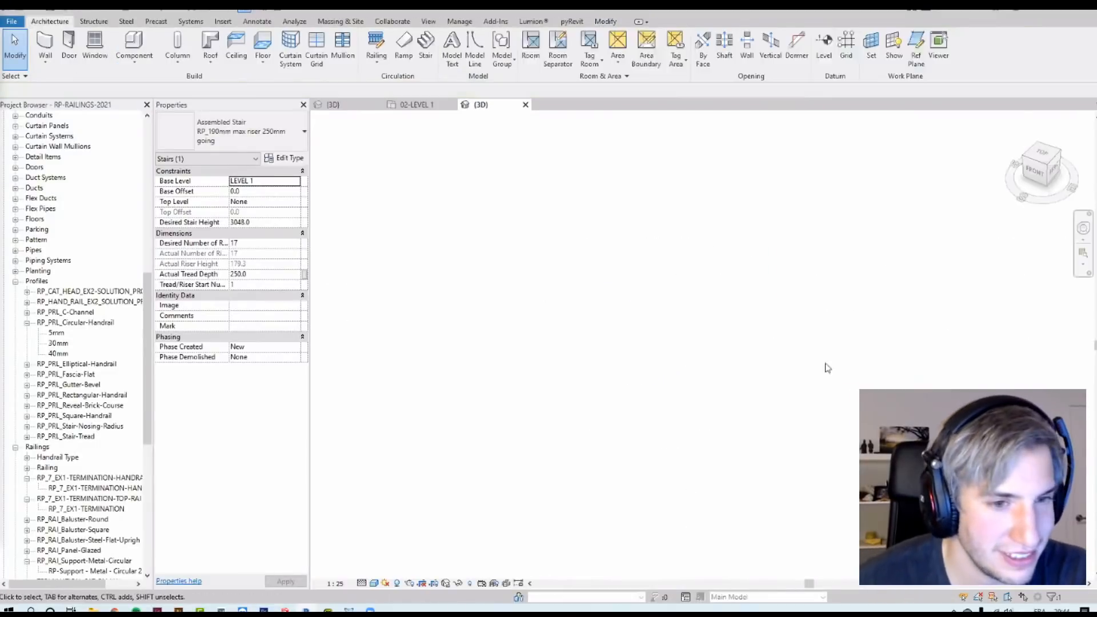
pyautogui.keyDown('shift'); pyautogui.moveTo(531, 390); pyautogui.dragTo(488, 377, button='middle'); pyautogui.keyUp('shift')
pyautogui.scroll(-5, 884, 294)
pyautogui.scroll(2, 808, 364)
pyautogui.scroll(6, 629, 431)
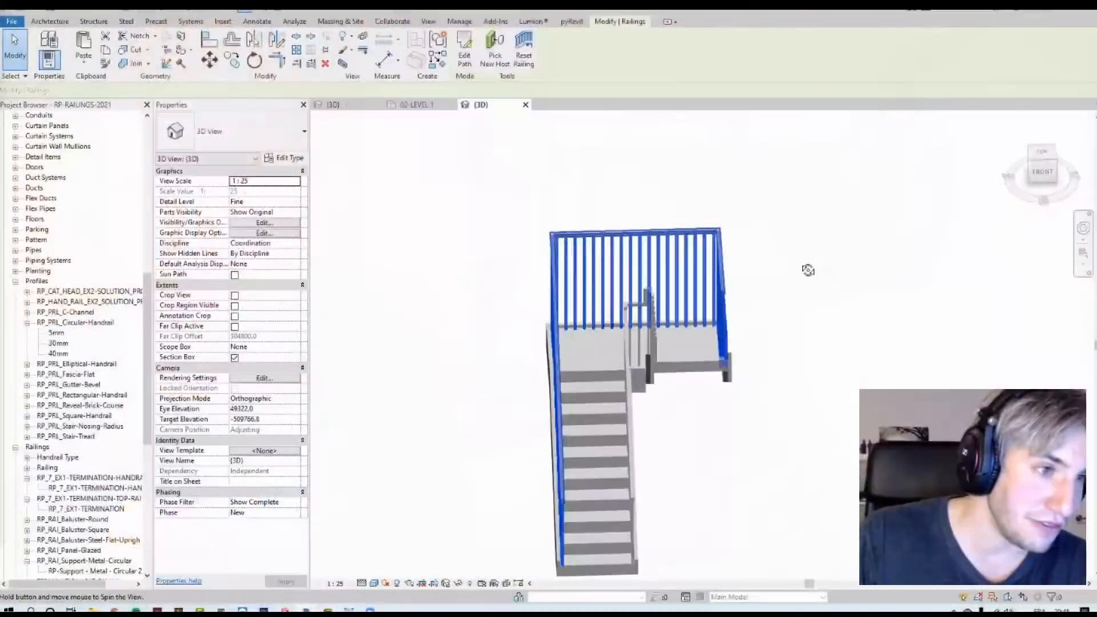
pyautogui.keyDown('shift'); pyautogui.moveTo(806, 267); pyautogui.dragTo(617, 335, button='middle'); pyautogui.keyUp('shift')
pyautogui.scroll(2, 686, 366)
pyautogui.keyDown('shift'); pyautogui.moveTo(686, 366); pyautogui.dragTo(676, 326, button='middle'); pyautogui.keyUp('shift')
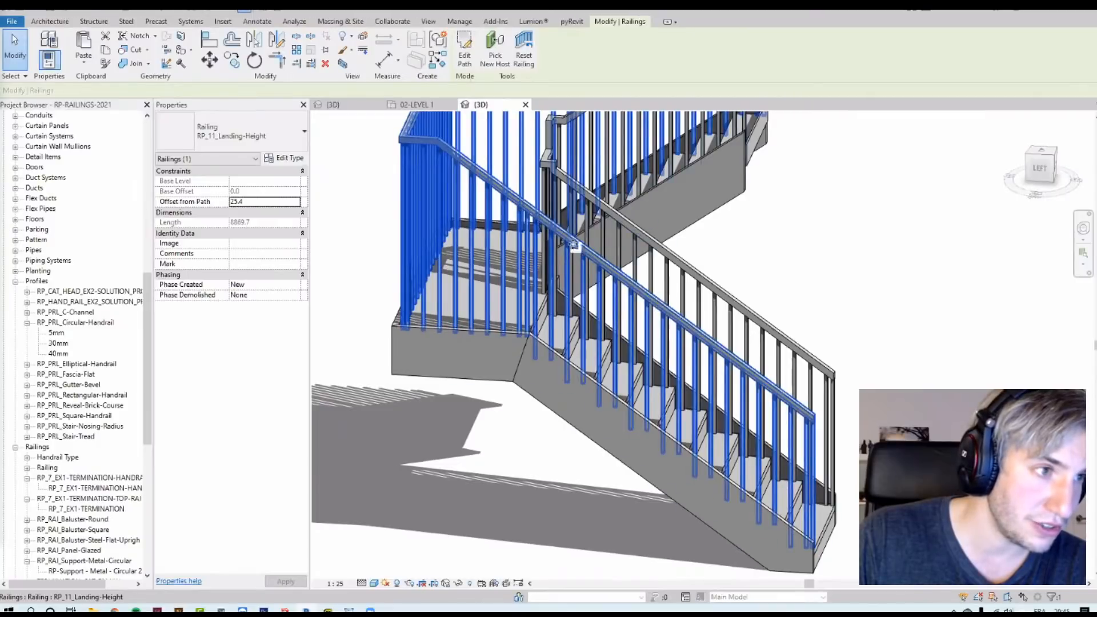
# Step: Open the RP_11_Landing-Height railing's type properties to inspect its landing height adjustment
pyautogui.keyDown('shift'); pyautogui.moveTo(526, 234); pyautogui.dragTo(608, 275, button='middle'); pyautogui.keyUp('shift')
pyautogui.keyDown('shift'); pyautogui.moveTo(680, 339); pyautogui.dragTo(482, 252, button='middle'); pyautogui.keyUp('shift')
pyautogui.click(280, 161)
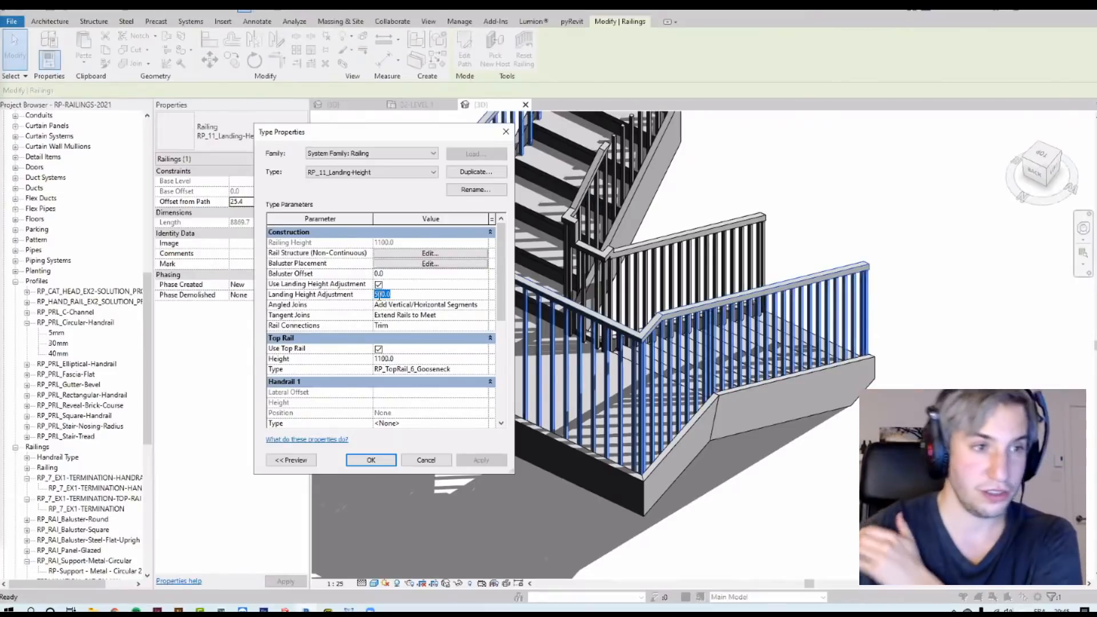
pyautogui.click(374, 462)
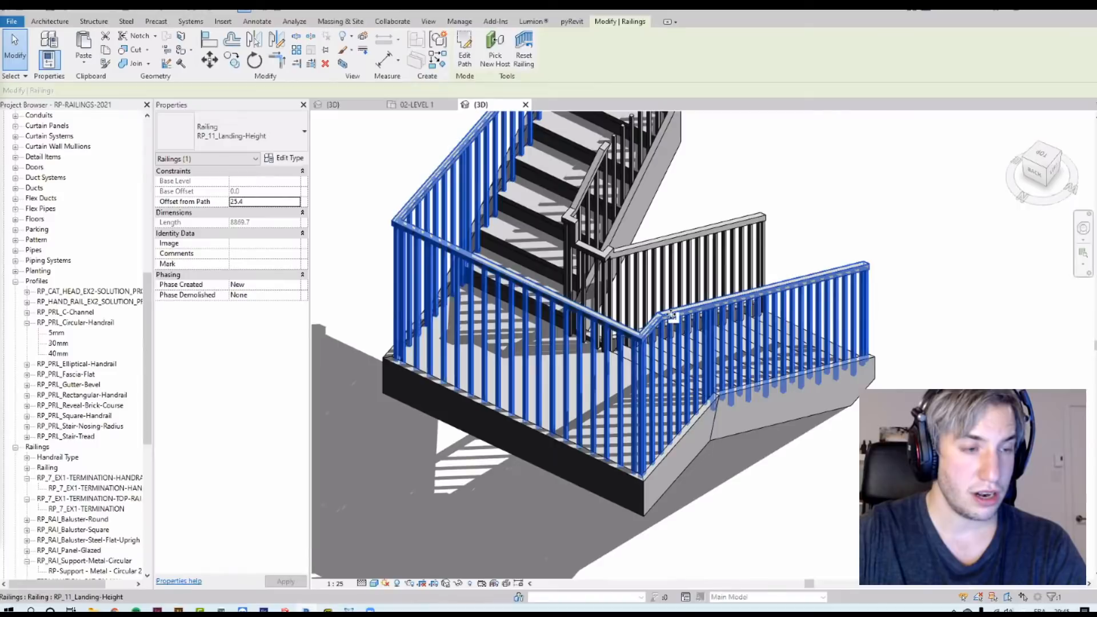
# Step: Enable landing height adjustment on the RP_6_Gooseneck railing type and set it to 500 mm
pyautogui.click(668, 251)
pyautogui.keyDown('shift'); pyautogui.moveTo(667, 251); pyautogui.dragTo(514, 243, button='middle'); pyautogui.keyUp('shift')
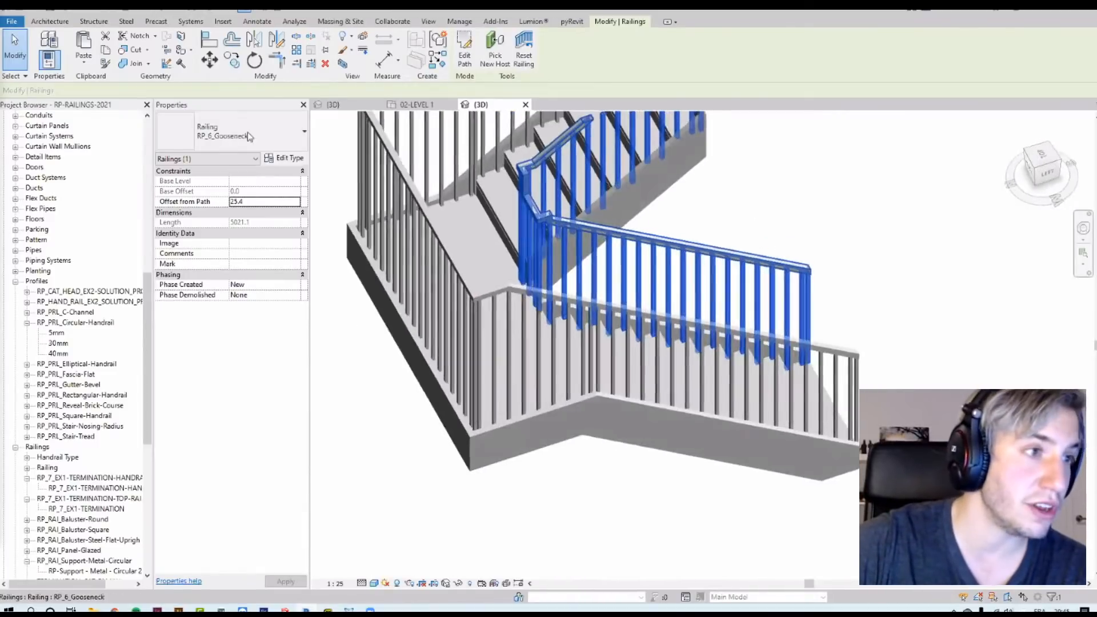
pyautogui.click(289, 158)
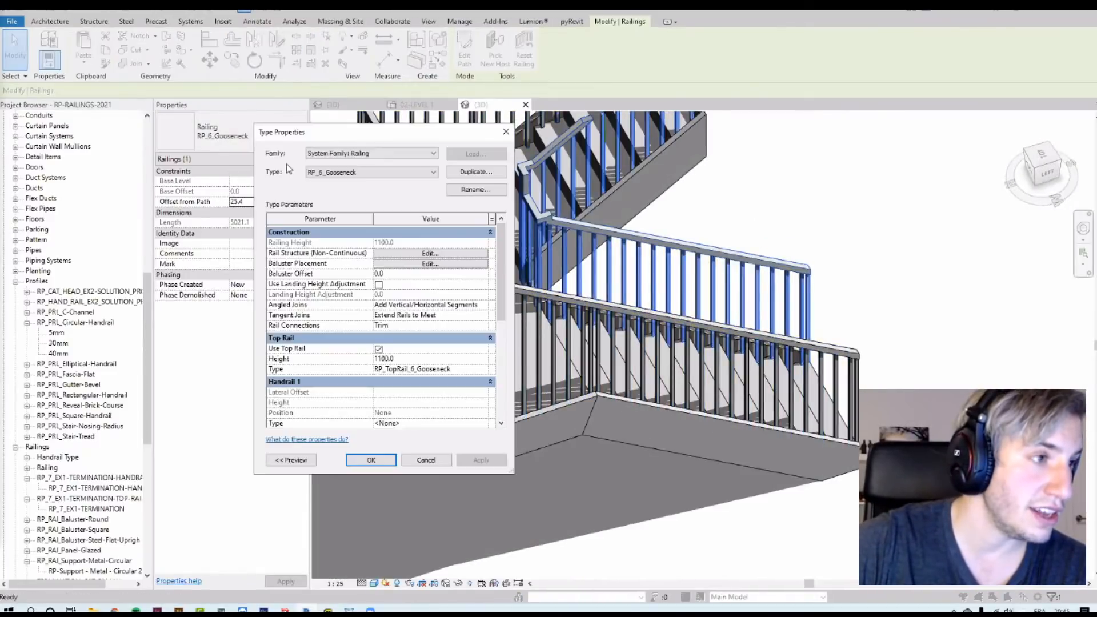
pyautogui.click(379, 285)
pyautogui.click(399, 294)
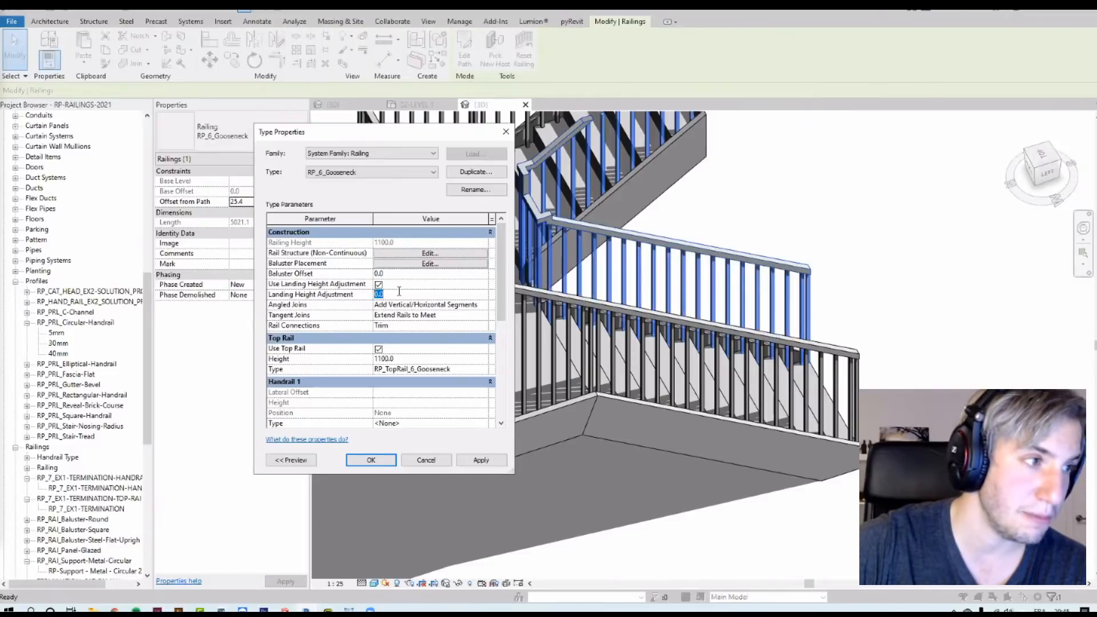
pyautogui.write('500')
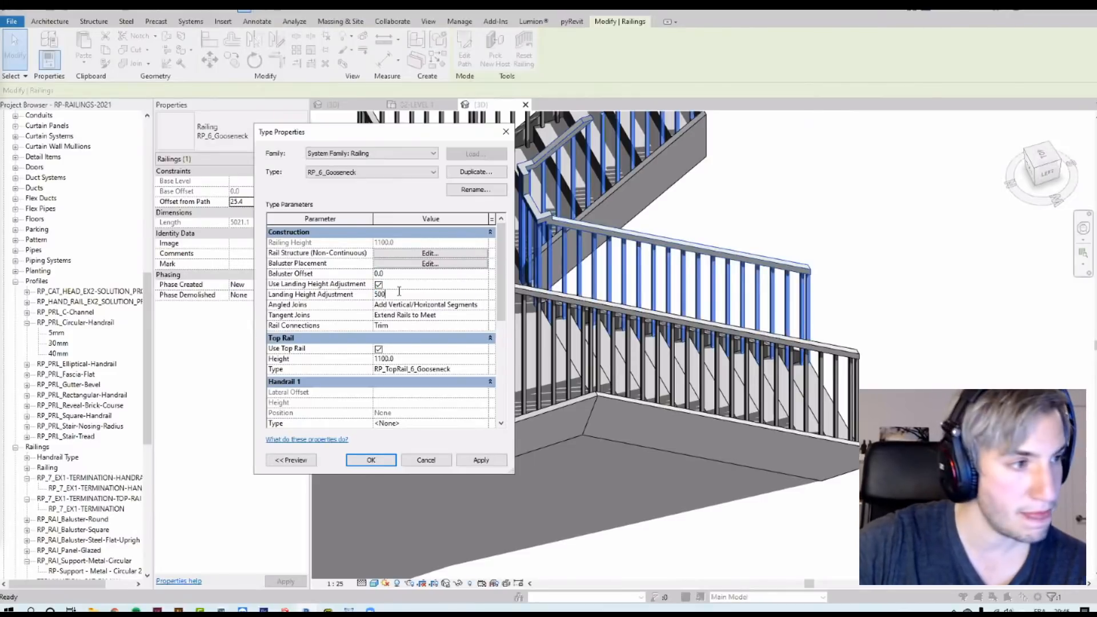
pyautogui.click(481, 460)
pyautogui.click(370, 460)
# Step: Edit the Landing-Height railing's path and give its landing segment a Custom height correction of 700 mm
pyautogui.keyDown('shift'); pyautogui.moveTo(689, 314); pyautogui.dragTo(572, 241, button='middle'); pyautogui.keyUp('shift')
pyautogui.click(812, 328)
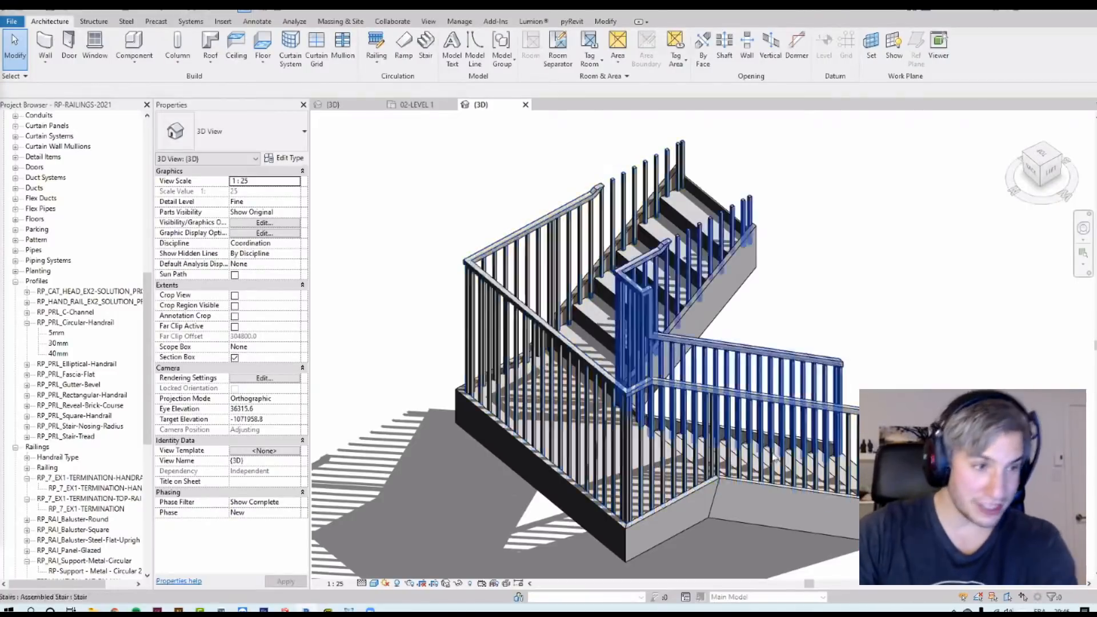
pyautogui.doubleClick(592, 402)
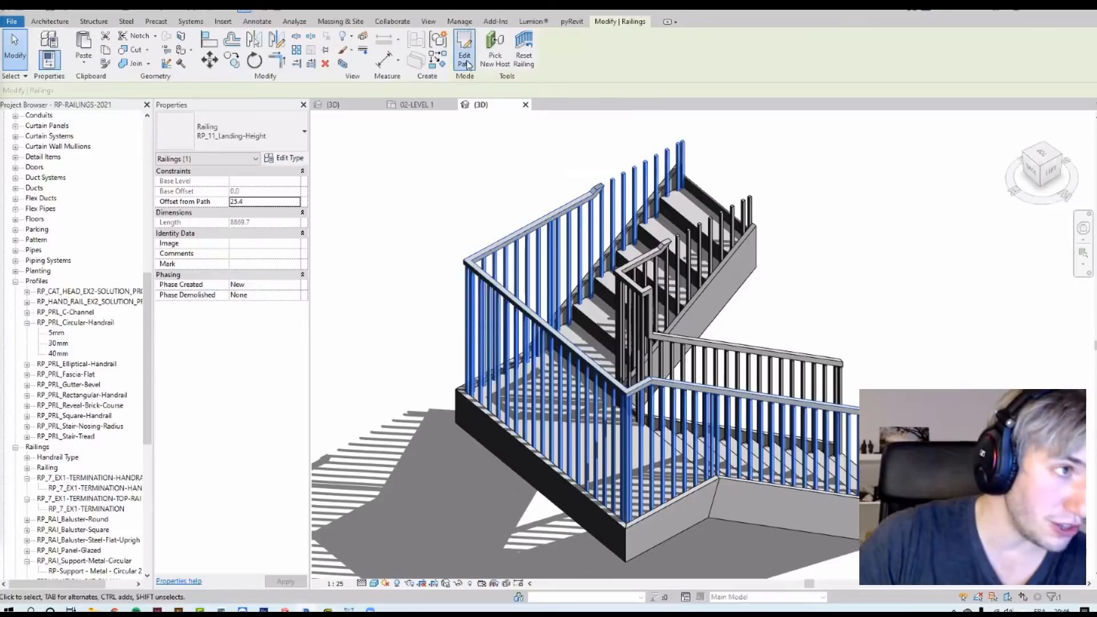
pyautogui.scroll(-2, 630, 224)
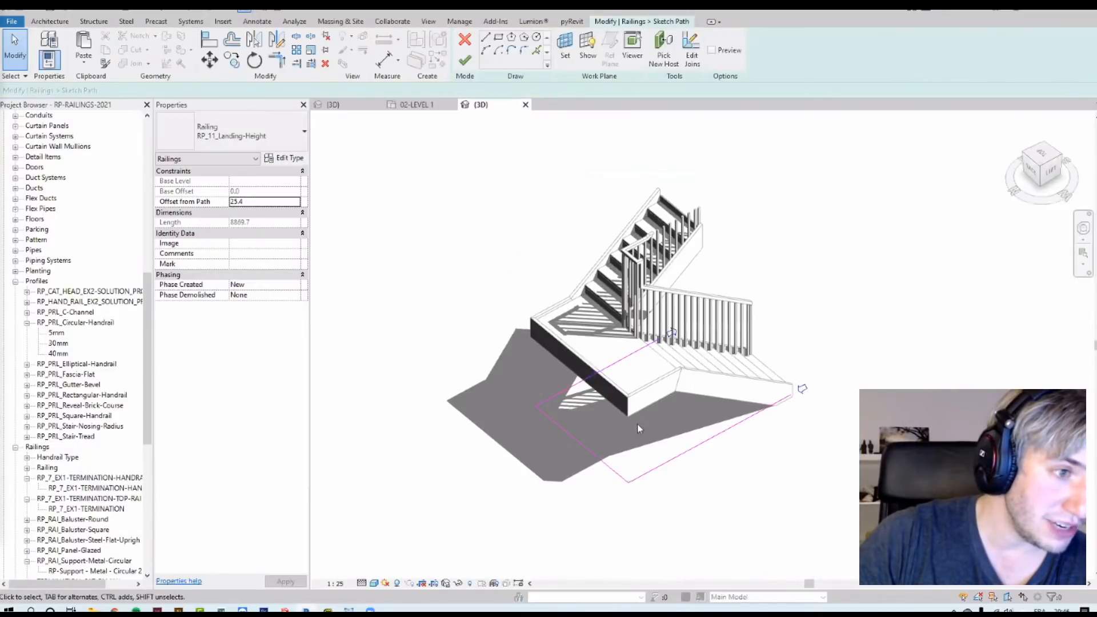
pyautogui.click(570, 443)
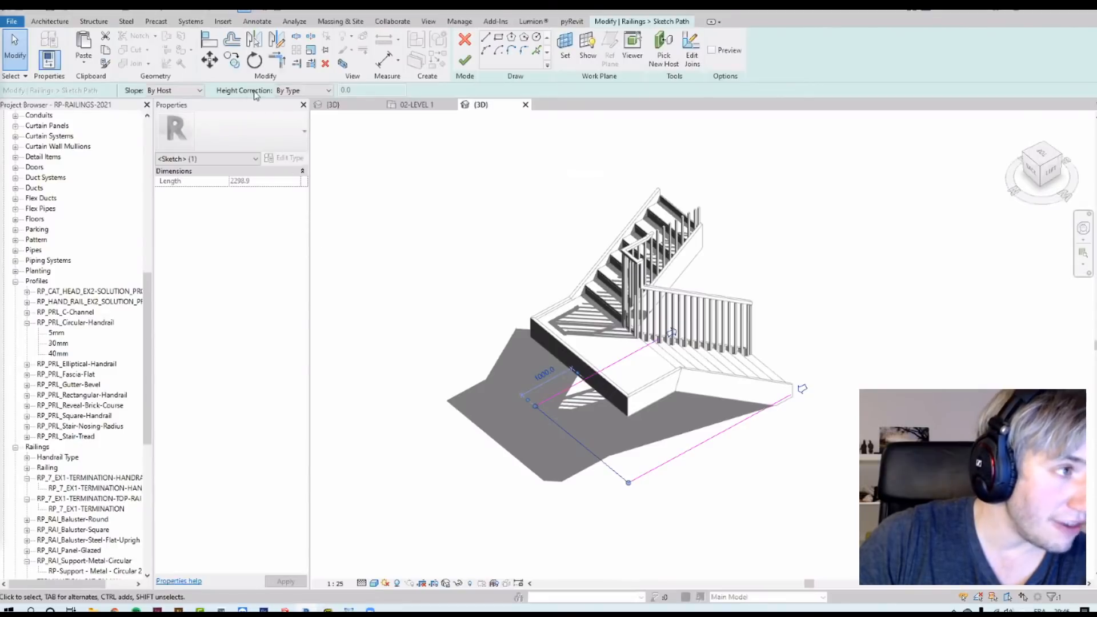
pyautogui.click(288, 91)
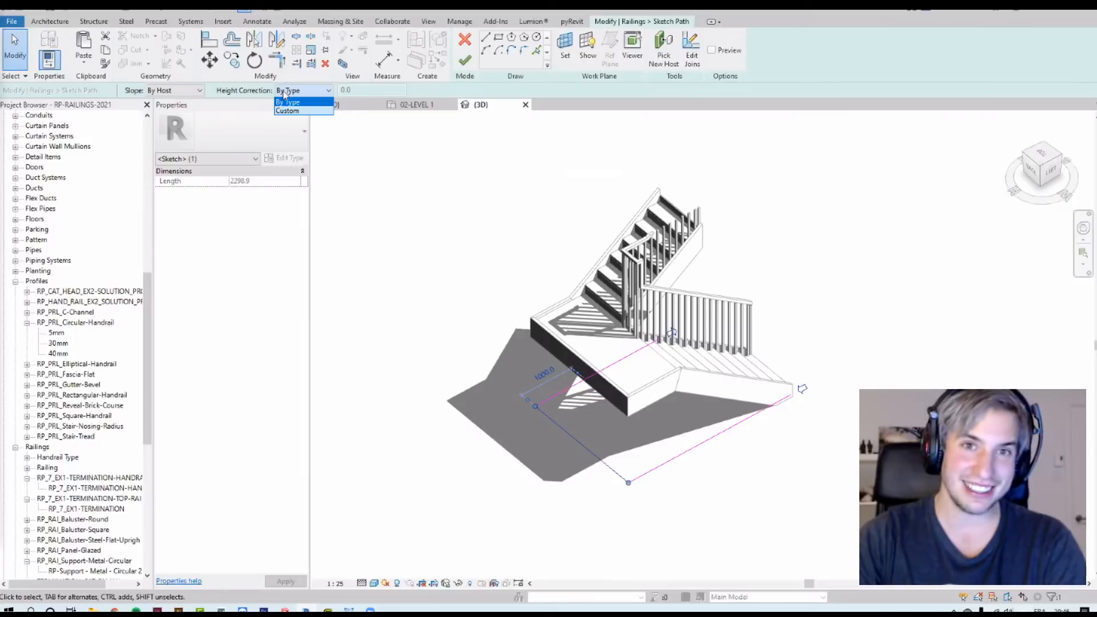
pyautogui.click(292, 110)
pyautogui.press('Tab')
pyautogui.write('7')
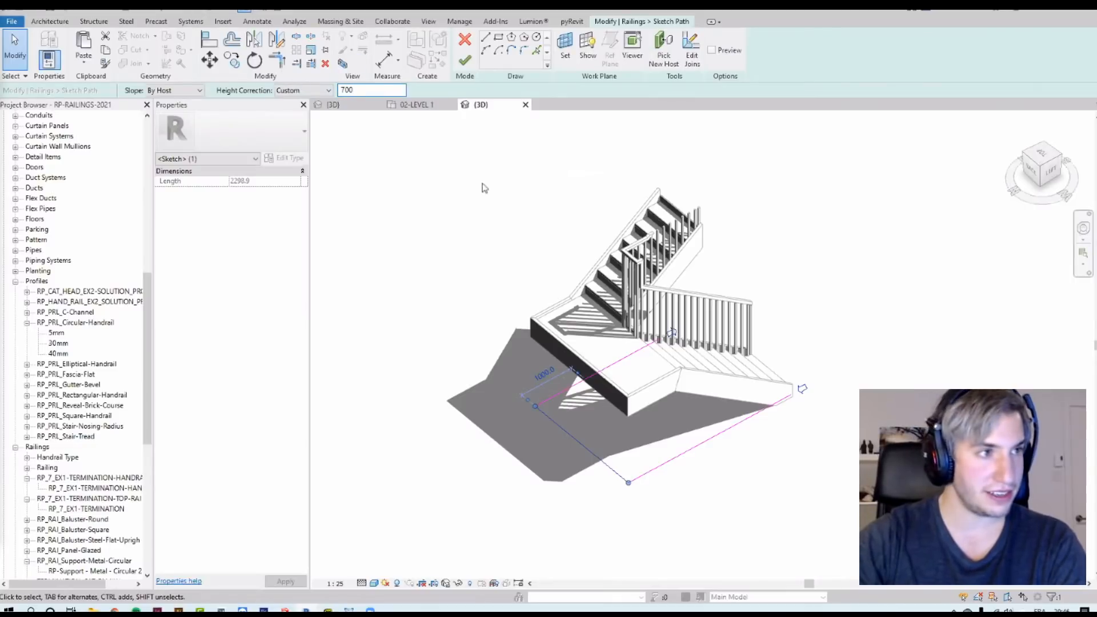
pyautogui.click(447, 209)
pyautogui.click(465, 60)
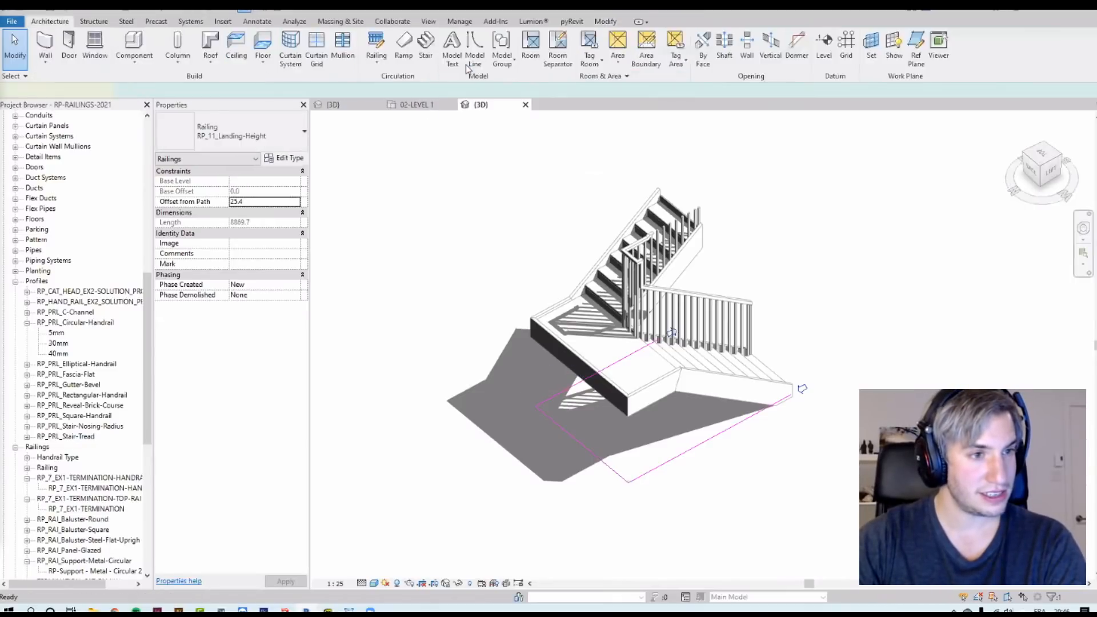
# Step: Examine the stair railings in the 3D view, briefly revealing hidden elements and orbiting around
pyautogui.click(377, 301)
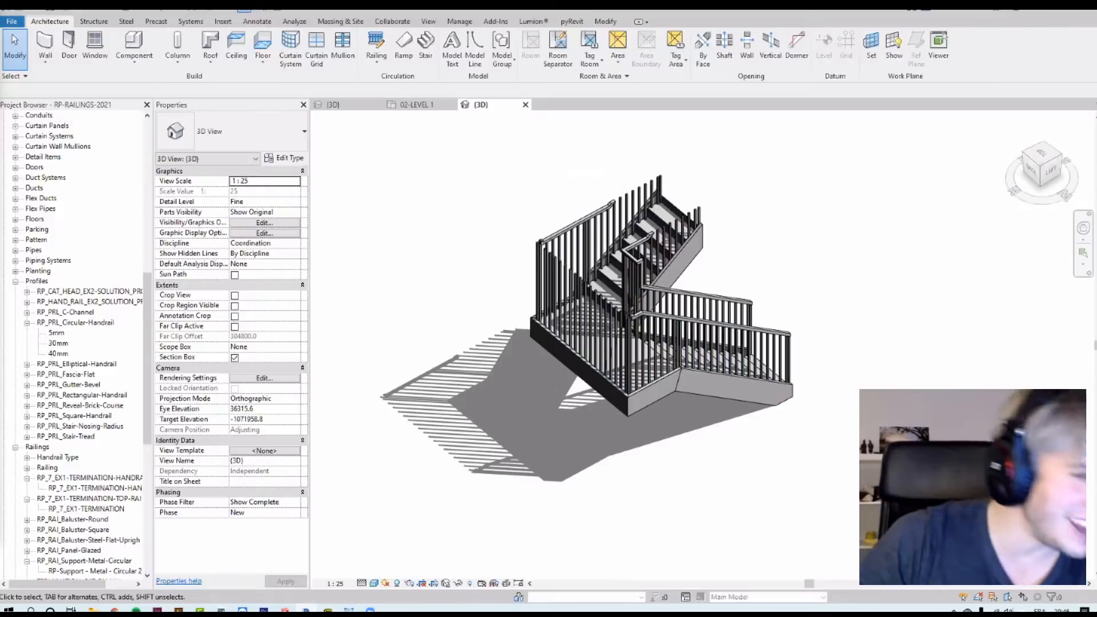
pyautogui.click(469, 583)
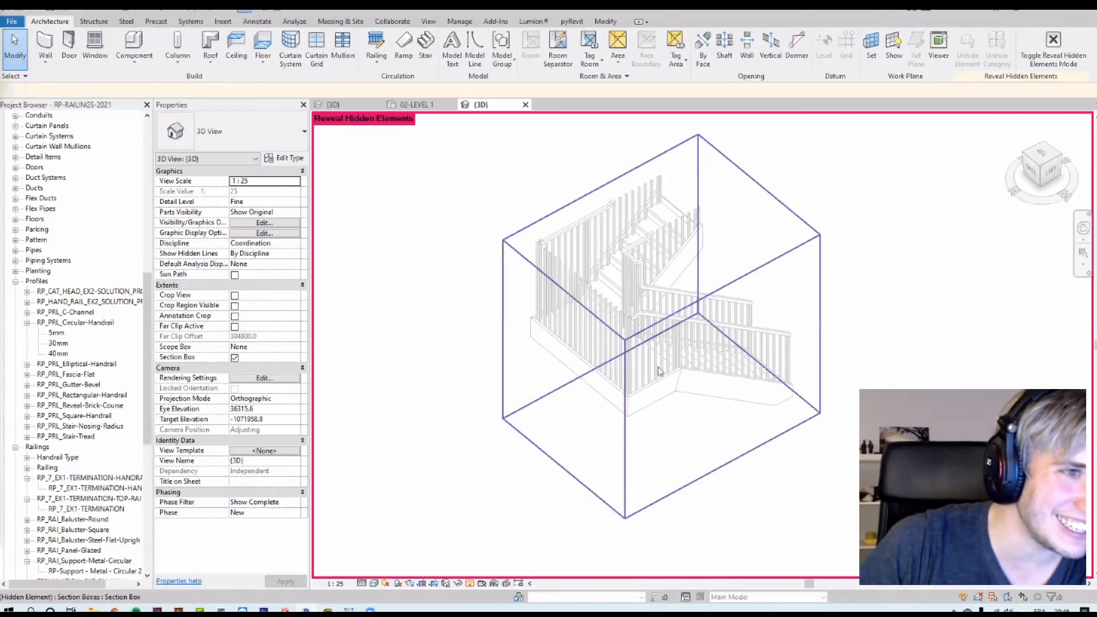
pyautogui.click(754, 182)
pyautogui.scroll(-3, 800, 263)
pyautogui.click(801, 263)
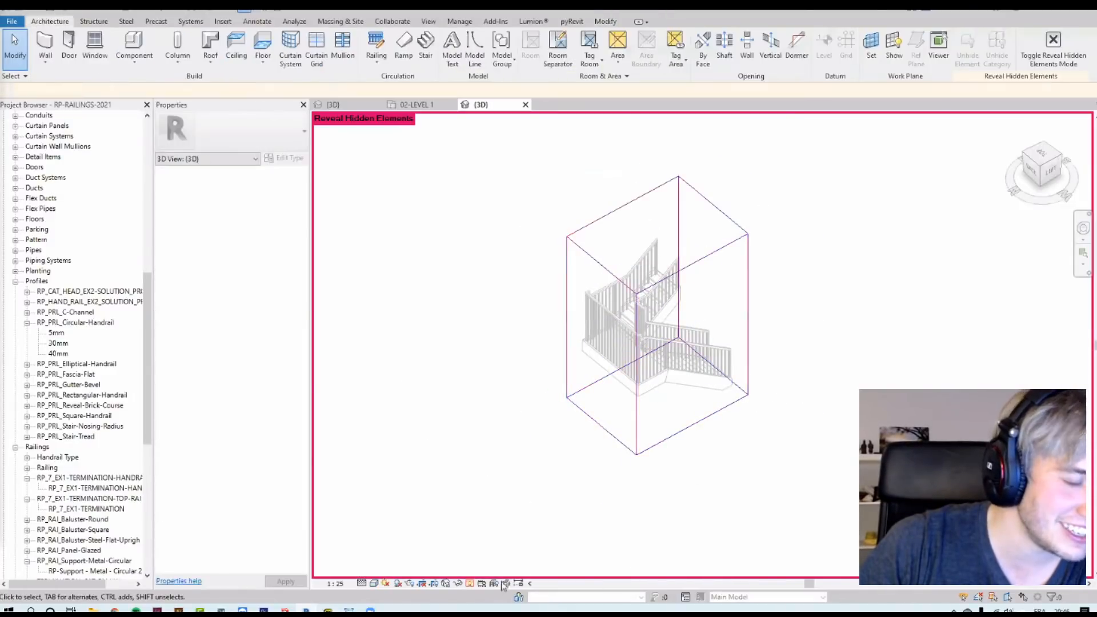
pyautogui.click(470, 583)
pyautogui.click(700, 370)
pyautogui.keyDown('shift'); pyautogui.moveTo(707, 395); pyautogui.dragTo(512, 385, button='middle'); pyautogui.keyUp('shift')
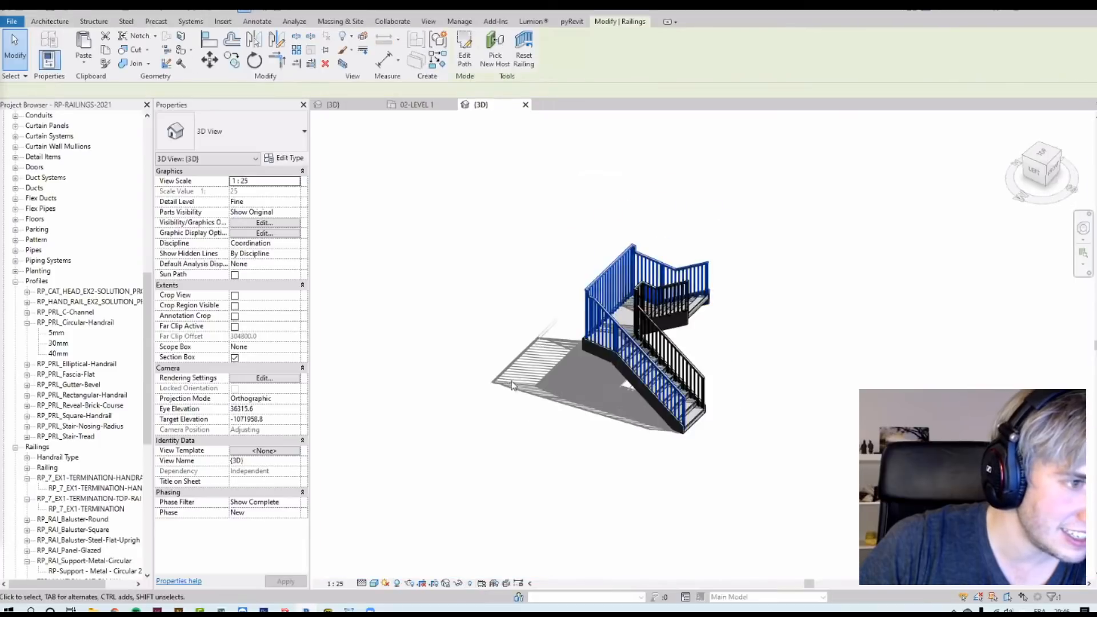
pyautogui.click(512, 371)
pyautogui.scroll(5, 526, 220)
pyautogui.keyDown('shift'); pyautogui.moveTo(527, 220); pyautogui.dragTo(514, 400, button='middle'); pyautogui.keyUp('shift')
pyautogui.moveTo(514, 400); pyautogui.dragTo(439, 244, button='middle')
pyautogui.scroll(-3, 463, 352)
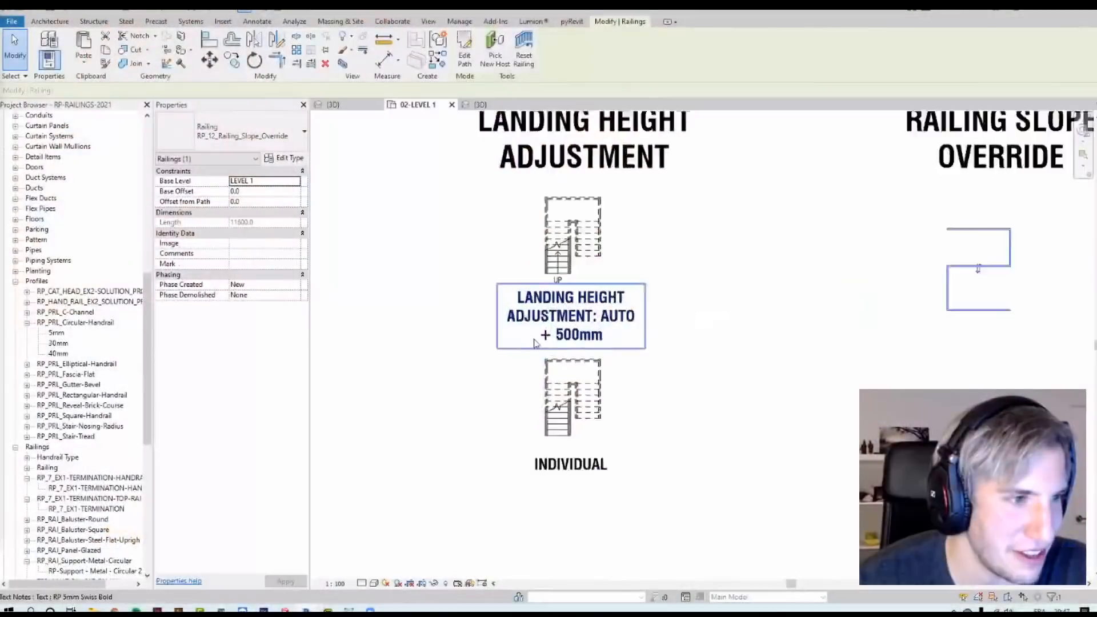
# Step: Find the Railing Slope Override exercise in the plan view and switch to its 3D view
pyautogui.scroll(1, 534, 344)
pyautogui.moveTo(819, 286); pyautogui.dragTo(282, 380, button='middle')
pyautogui.scroll(3, 509, 269)
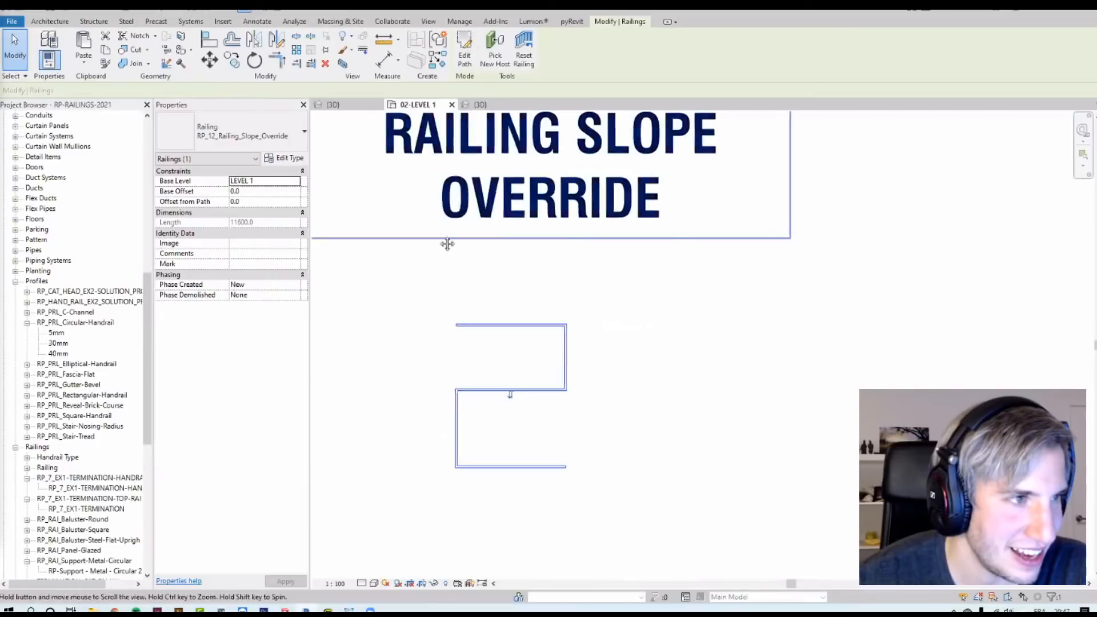
pyautogui.moveTo(421, 221); pyautogui.dragTo(499, 283, button='middle')
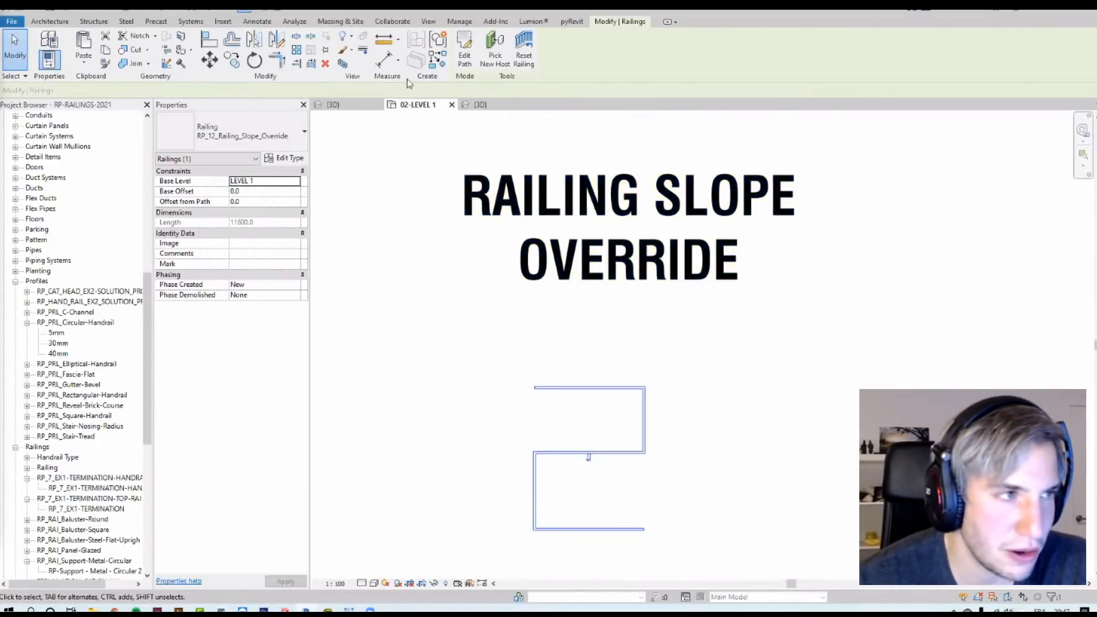
pyautogui.click(345, 65)
pyautogui.moveTo(917, 165); pyautogui.dragTo(702, 336, button='middle')
pyautogui.scroll(2, 702, 336)
pyautogui.scroll(3, 634, 288)
pyautogui.moveTo(633, 286); pyautogui.dragTo(607, 260, button='middle')
pyautogui.scroll(3, 606, 259)
pyautogui.click(622, 223)
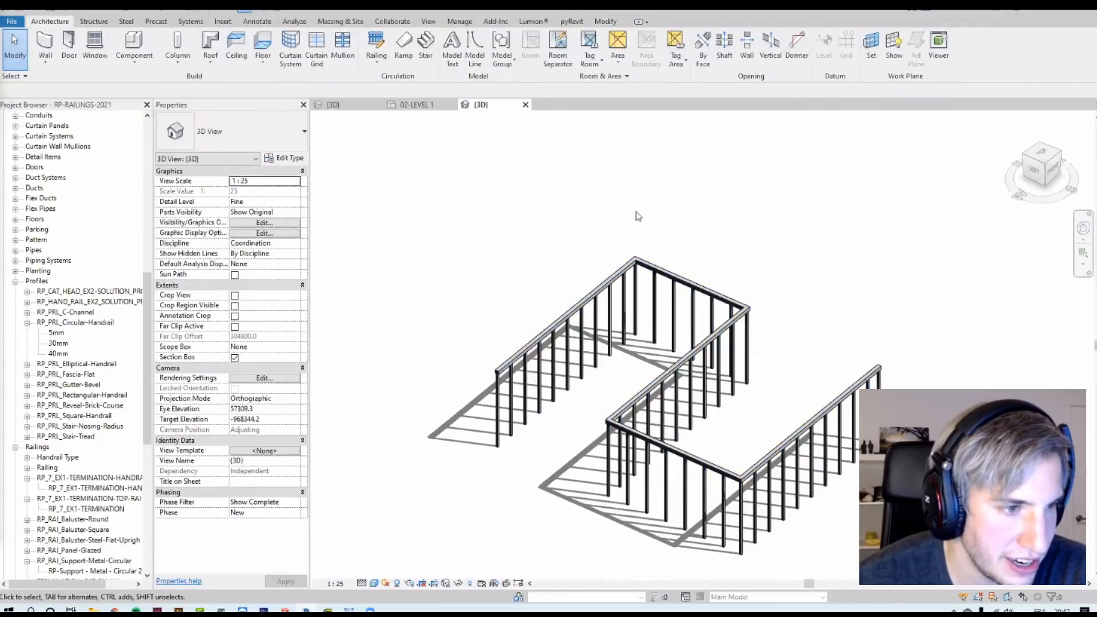
# Step: Edit the RP_12_Railing_Slope_Override path, setting the first 2700 mm segment to Sloped with a Custom height correction of -150
pyautogui.click(750, 320)
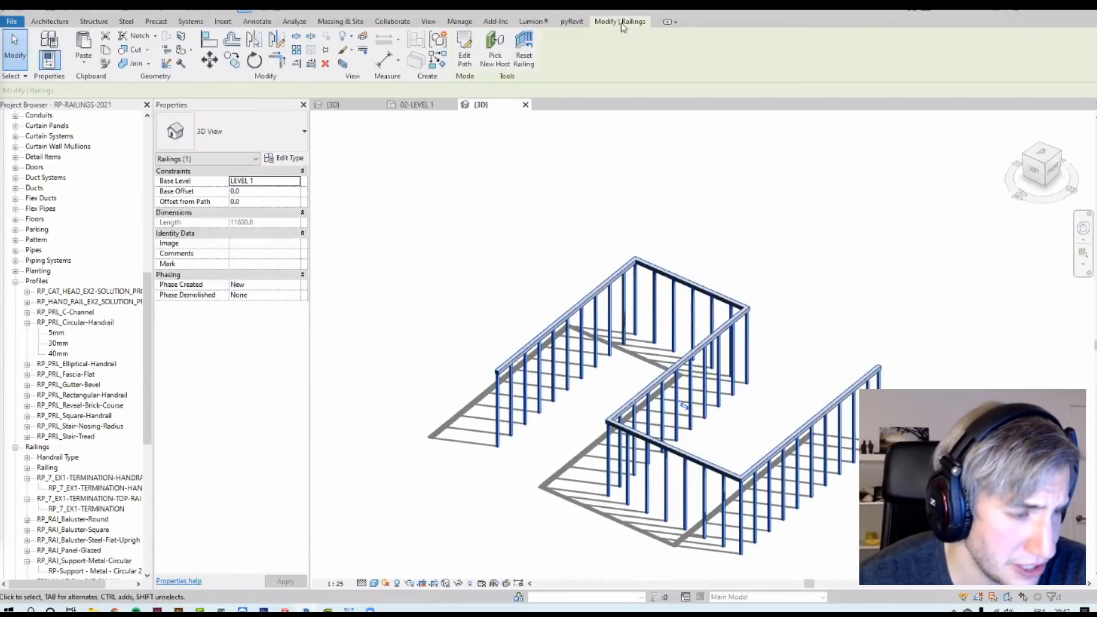
pyautogui.click(470, 58)
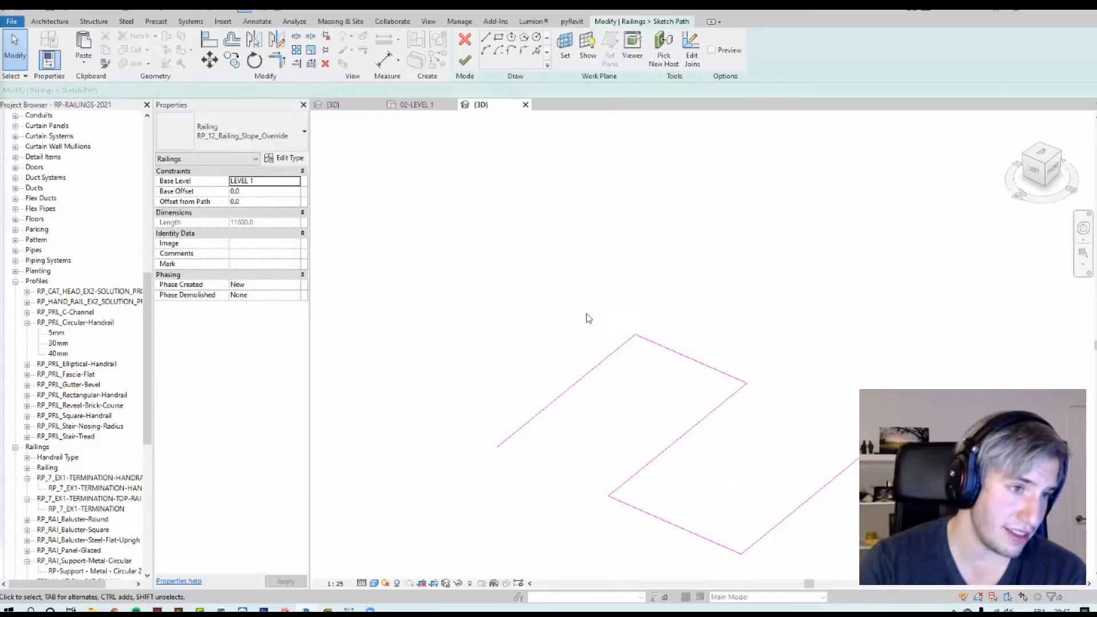
pyautogui.click(689, 359)
pyautogui.moveTo(613, 430); pyautogui.dragTo(553, 391)
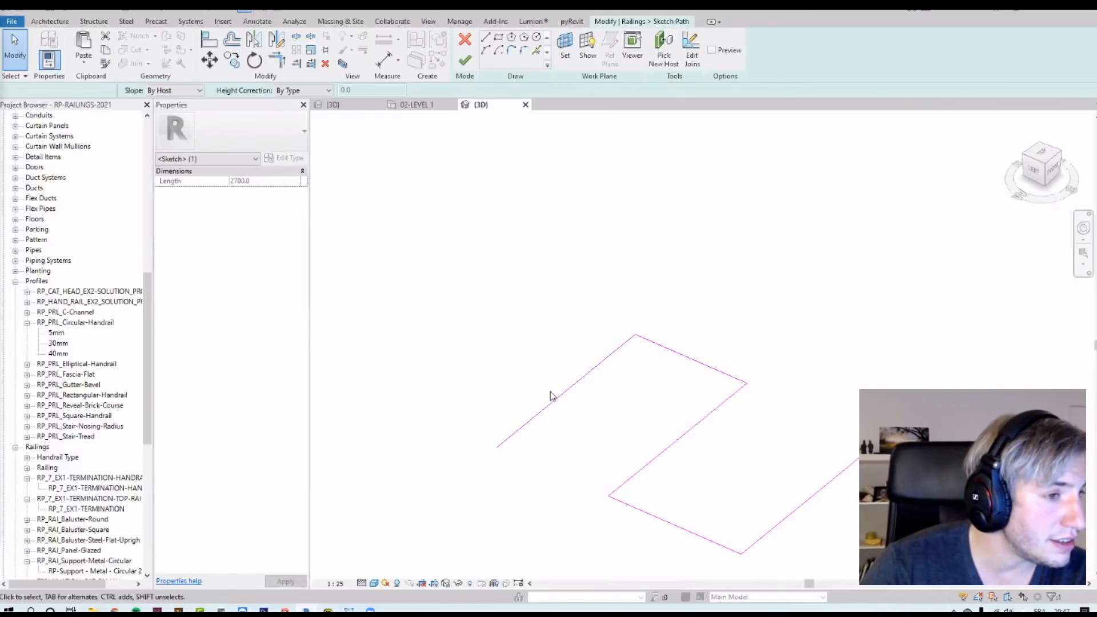
pyautogui.click(179, 91)
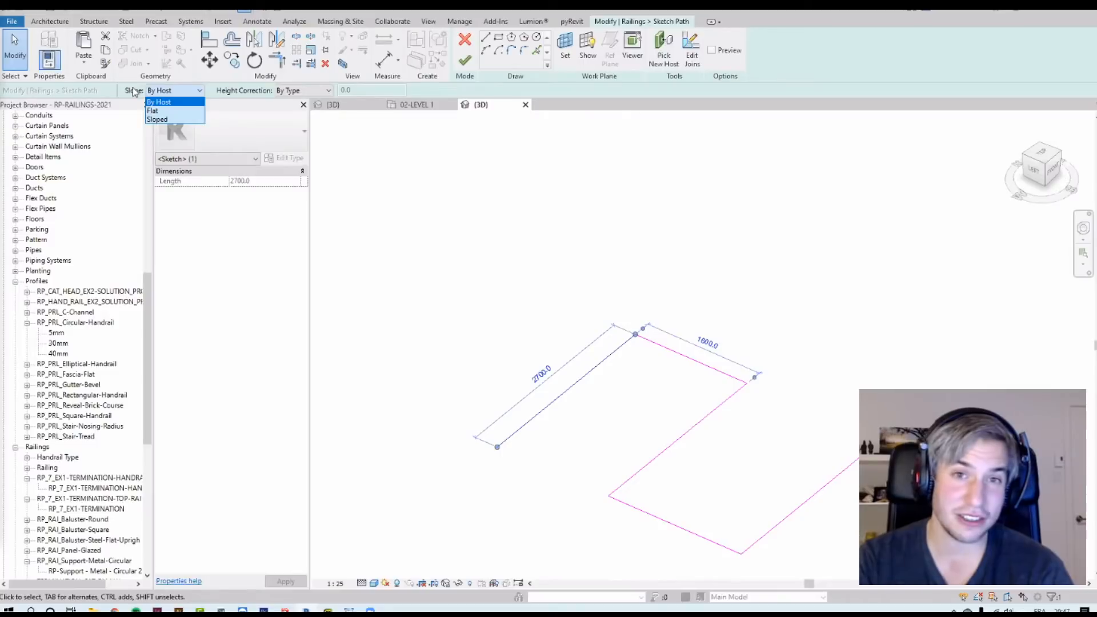
pyautogui.click(157, 119)
pyautogui.click(318, 90)
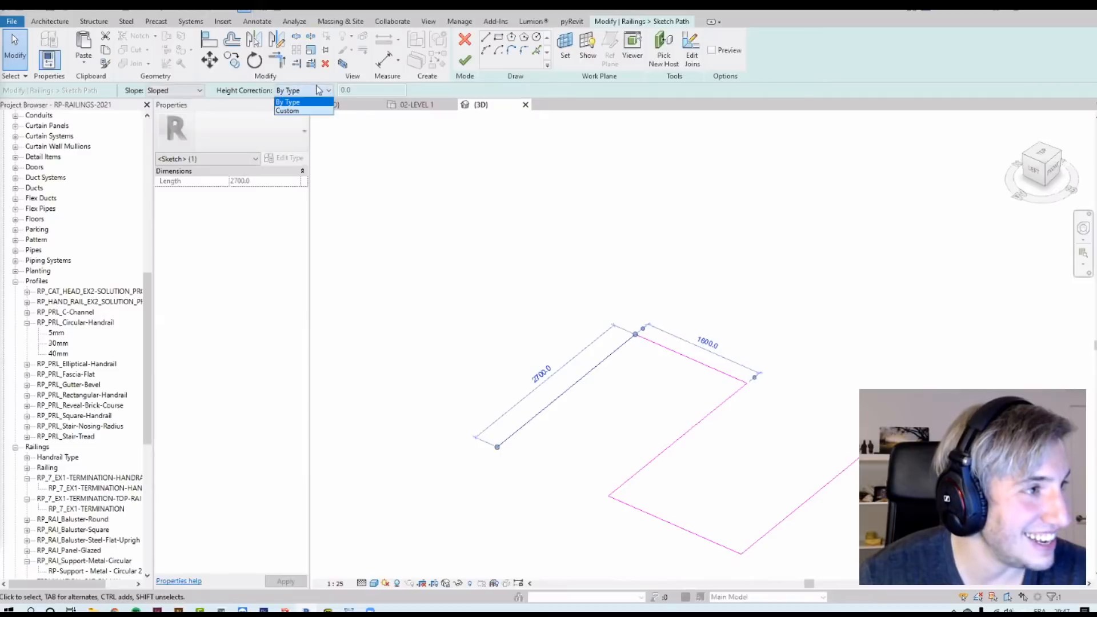
pyautogui.click(174, 90)
pyautogui.click(176, 91)
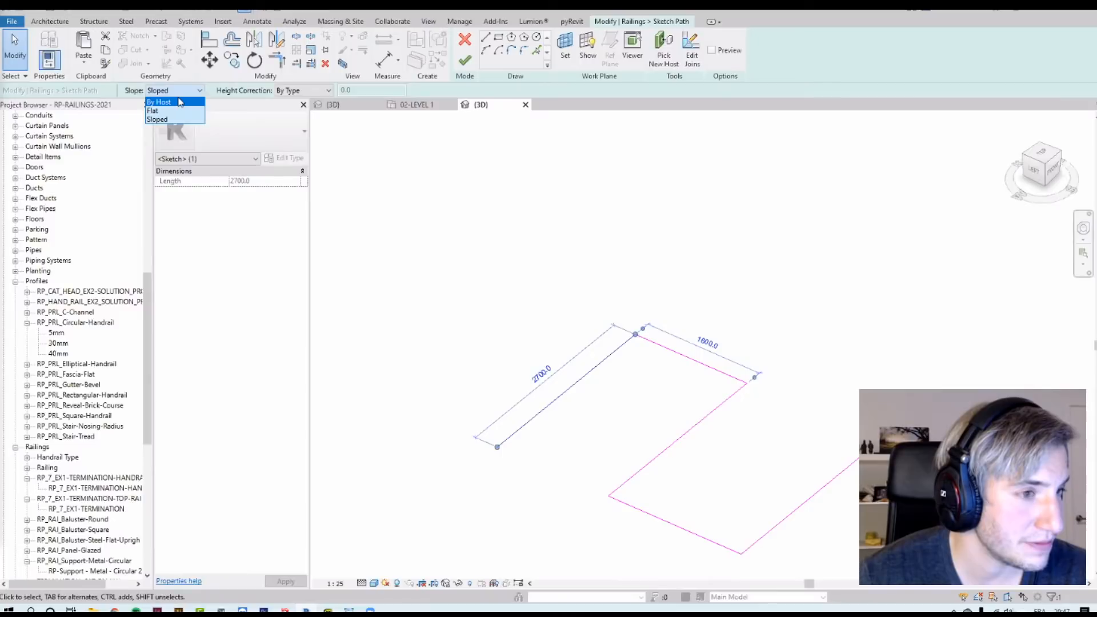
pyautogui.click(328, 90)
pyautogui.click(328, 90)
pyautogui.click(291, 110)
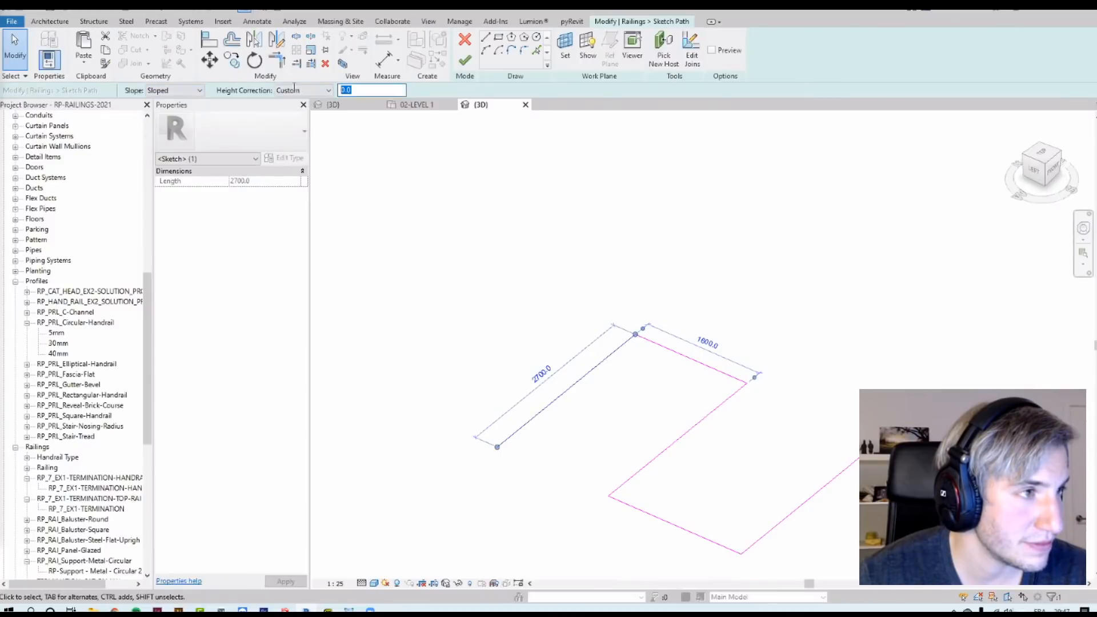
pyautogui.write('-150')
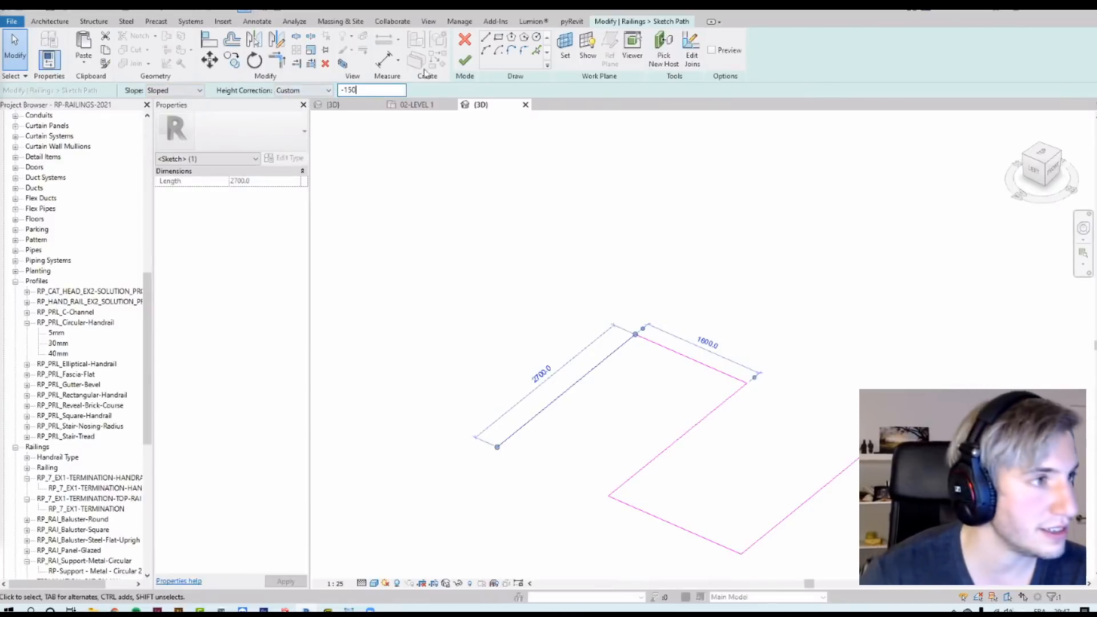
pyautogui.click(465, 60)
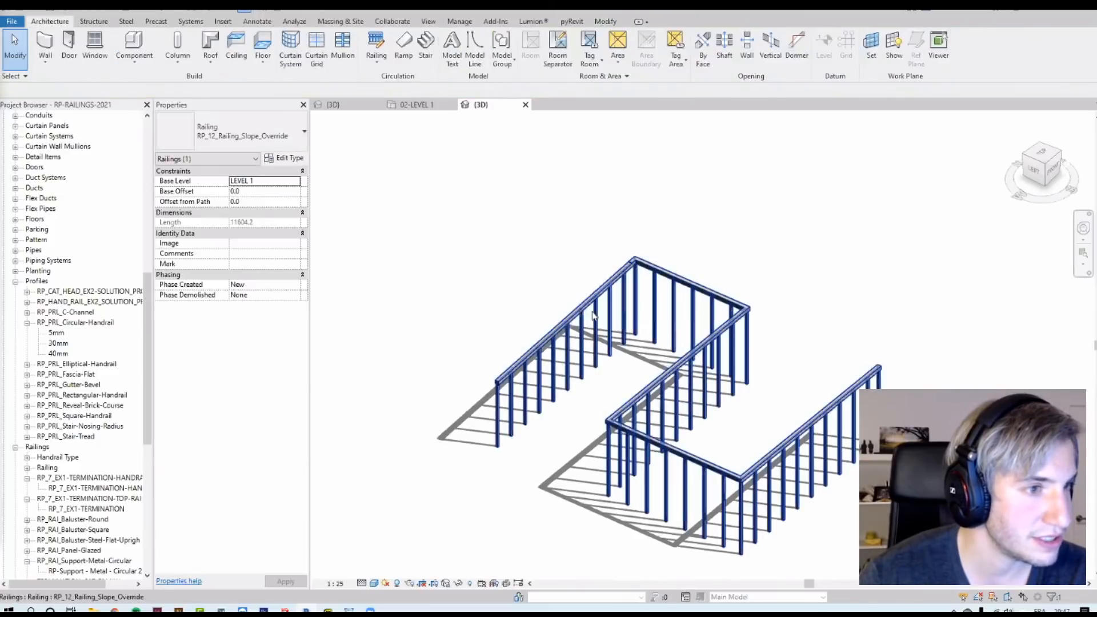
# Step: Edit the railing path again and set the opposite 2700 mm segment's custom height correction to -300
pyautogui.keyDown('shift'); pyautogui.moveTo(598, 316); pyautogui.dragTo(620, 466, button='middle'); pyautogui.keyUp('shift')
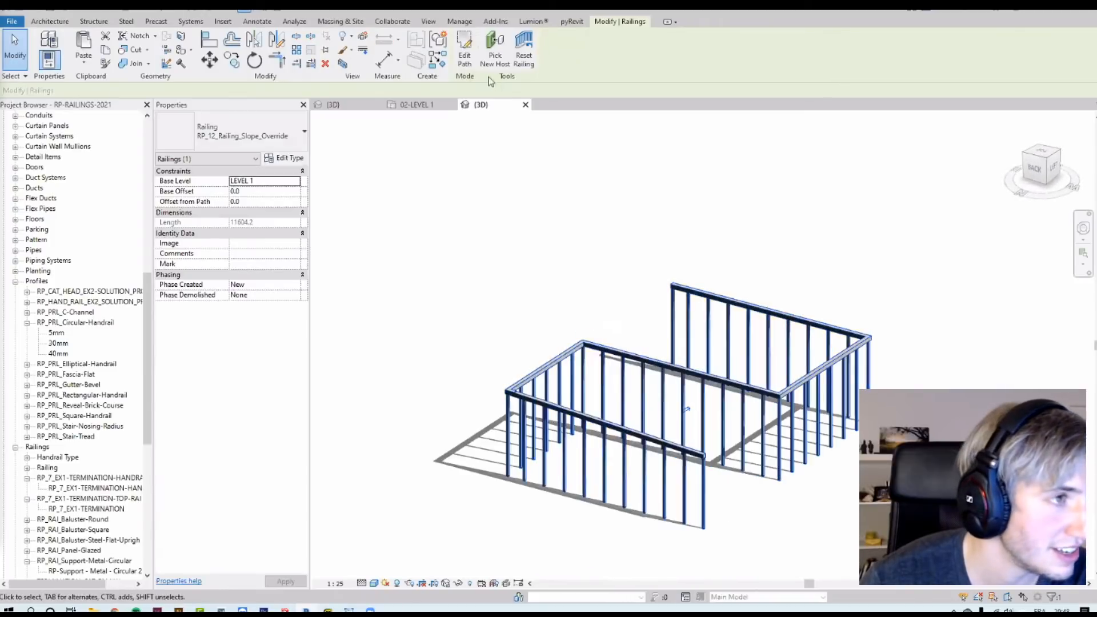
pyautogui.click(465, 48)
pyautogui.click(629, 508)
pyautogui.doubleClick(372, 90)
pyautogui.write('-30')
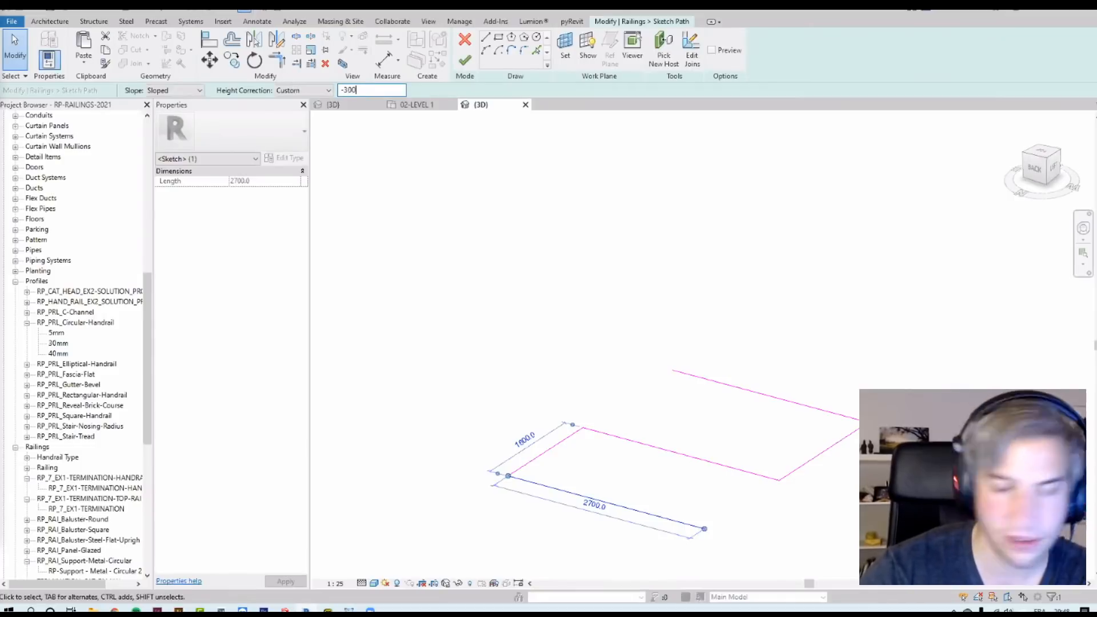
pyautogui.write('0')
pyautogui.click(465, 60)
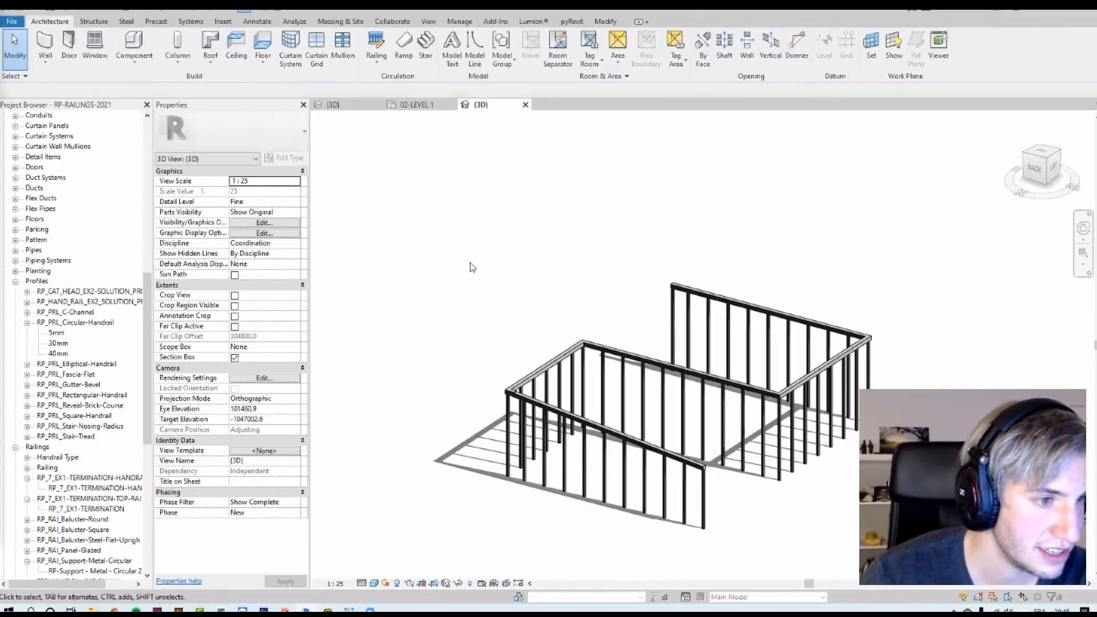
# Step: Edit the railing path and make the middle segment Sloped with a Custom height correction of 300
pyautogui.keyDown('shift'); pyautogui.moveTo(515, 270); pyautogui.dragTo(416, 325, button='middle'); pyautogui.keyUp('shift')
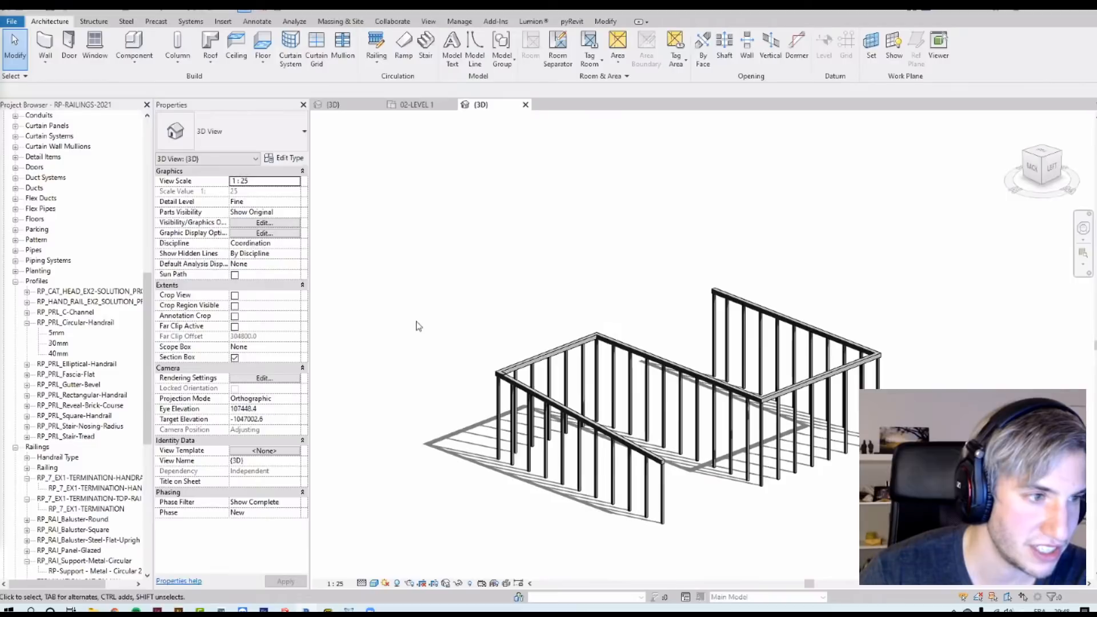
pyautogui.click(497, 378)
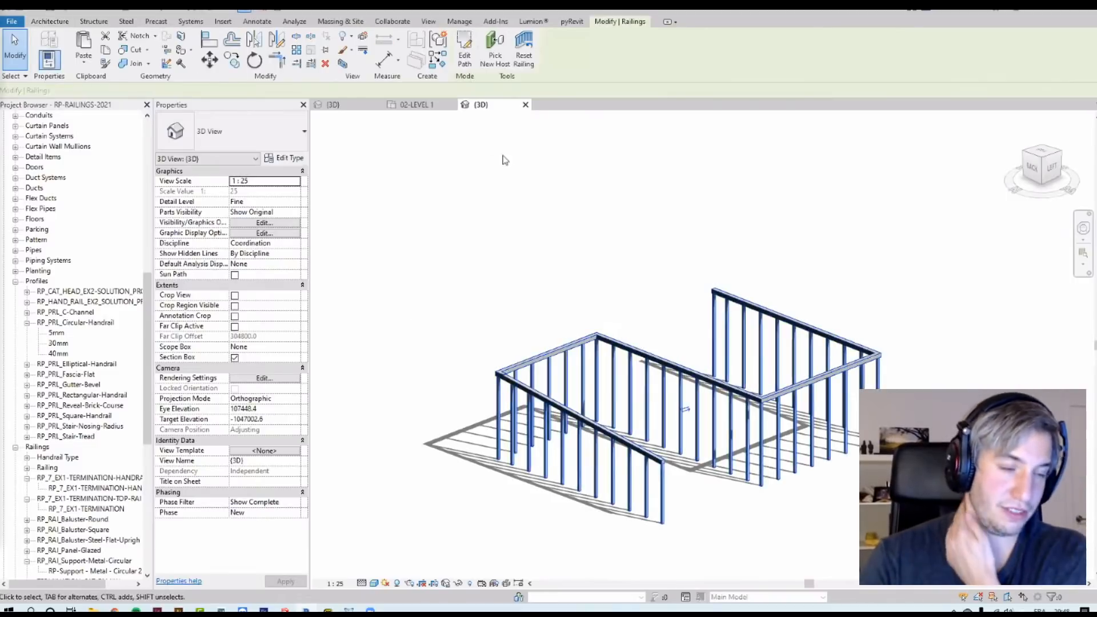
pyautogui.click(466, 57)
pyautogui.click(644, 437)
pyautogui.click(303, 90)
pyautogui.click(294, 110)
pyautogui.click(352, 89)
pyautogui.write('300')
pyautogui.click(171, 91)
pyautogui.click(164, 119)
pyautogui.click(464, 59)
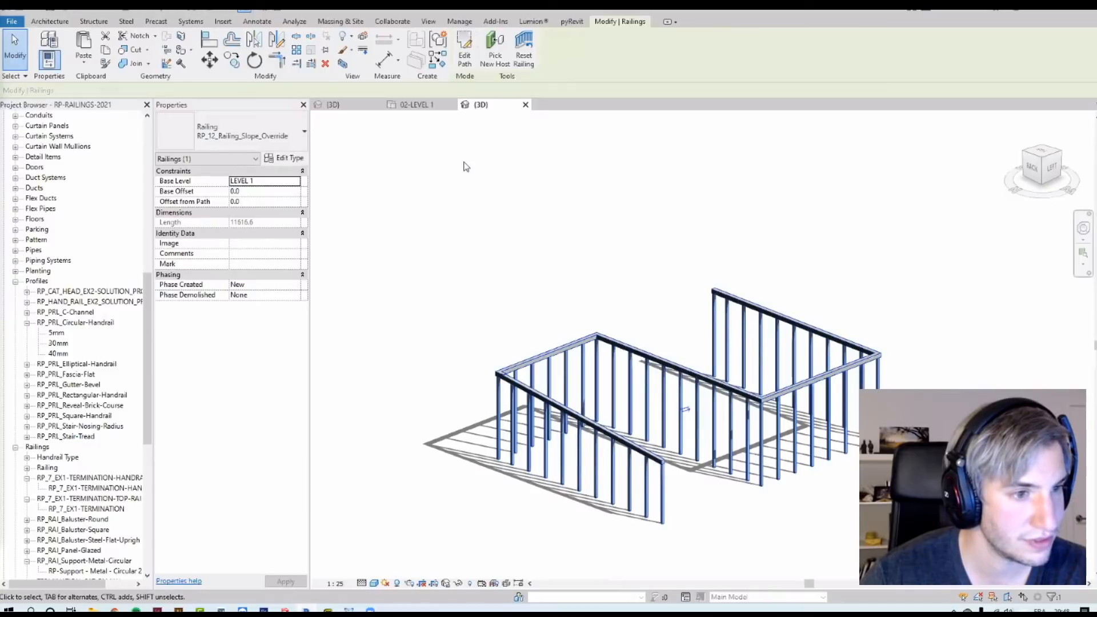
# Step: Reopen the railing path and inspect the selected segment's slope and height correction settings
pyautogui.moveTo(482, 222)
pyautogui.keyDown('shift'); pyautogui.mouseDown(button='middle')
pyautogui.moveTo(632, 147)
pyautogui.moveTo(561, 248)
pyautogui.moveTo(499, 272)
pyautogui.mouseUp(button='middle'); pyautogui.keyUp('shift')
pyautogui.keyDown('shift'); pyautogui.moveTo(783, 436); pyautogui.dragTo(815, 464, button='middle'); pyautogui.keyUp('shift')
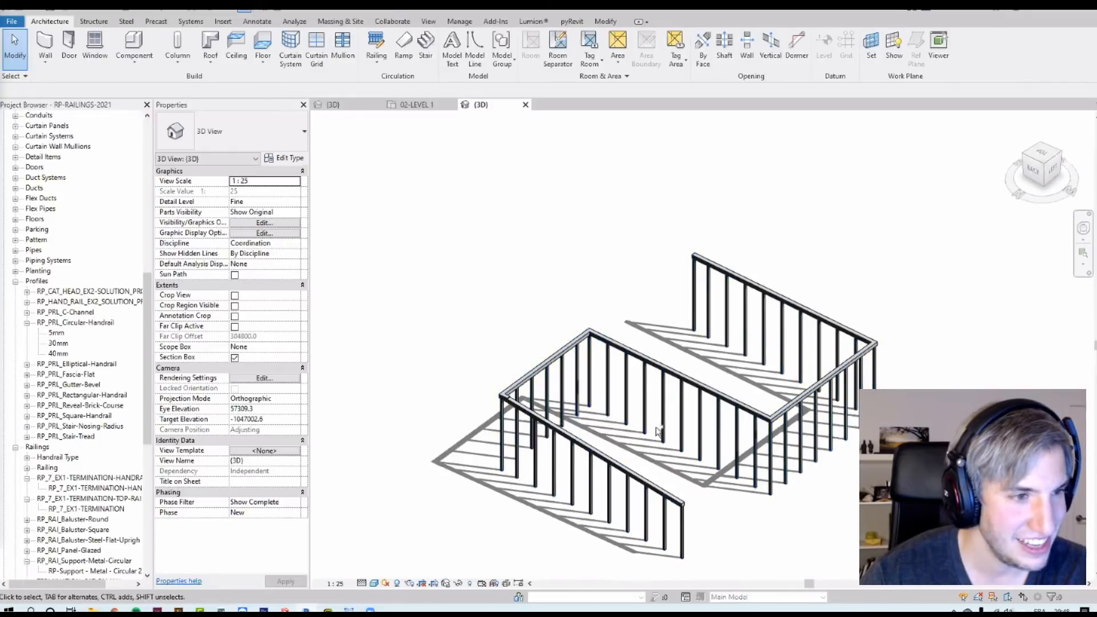
pyautogui.click(655, 500)
pyautogui.doubleClick(656, 500)
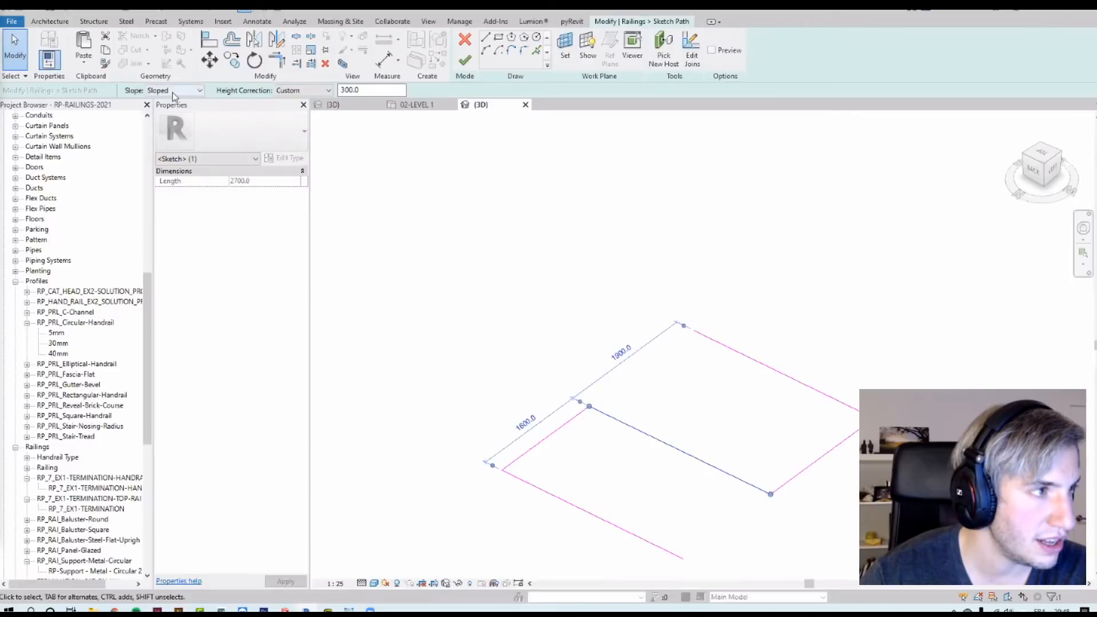
pyautogui.click(176, 91)
pyautogui.click(176, 91)
pyautogui.click(285, 92)
pyautogui.click(225, 89)
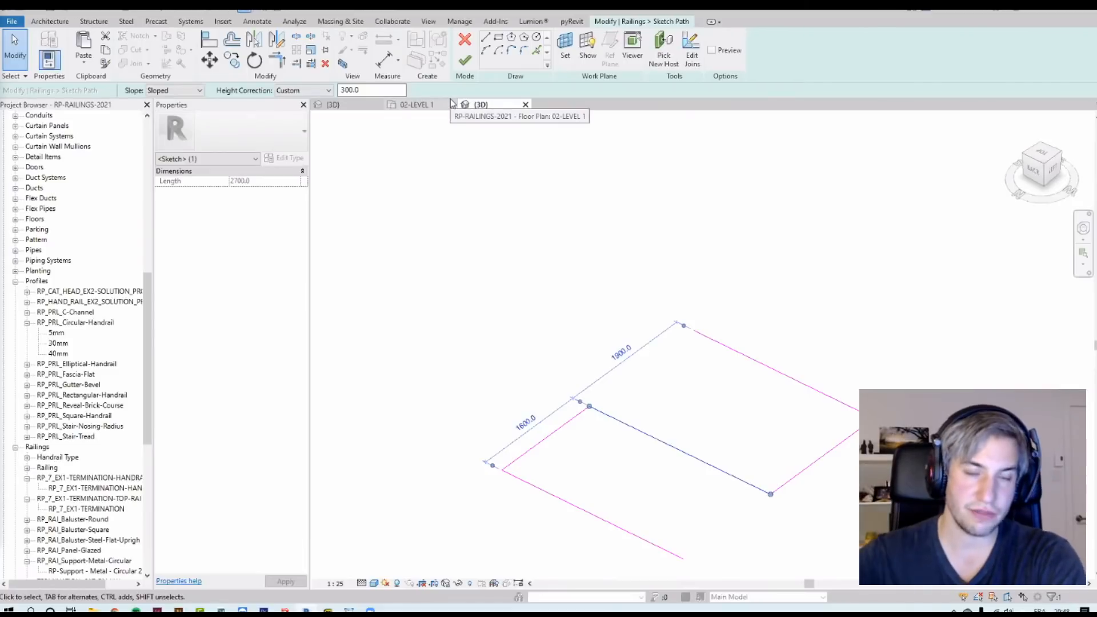
# Step: Set the rail join at the corner between the middle and landing segments to Insert Vertical/Flat Segment
pyautogui.moveTo(557, 415); pyautogui.dragTo(546, 414)
pyautogui.moveTo(857, 464); pyautogui.dragTo(816, 437)
pyautogui.moveTo(788, 512); pyautogui.dragTo(740, 482)
pyautogui.moveTo(616, 444); pyautogui.dragTo(545, 415)
pyautogui.moveTo(838, 468); pyautogui.dragTo(801, 453)
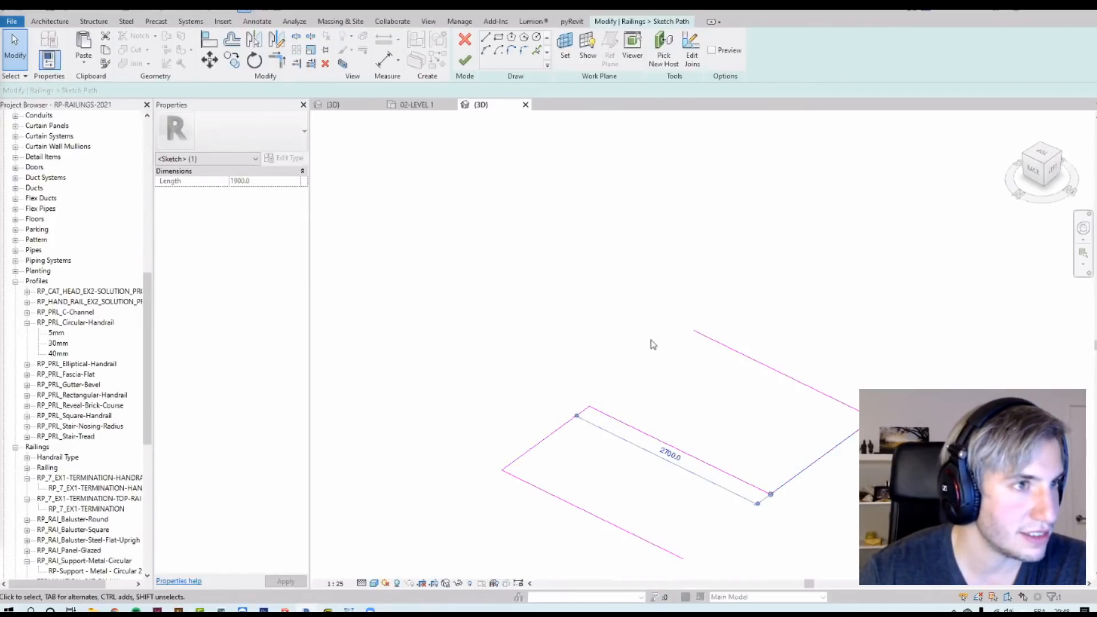
pyautogui.scroll(3, 673, 371)
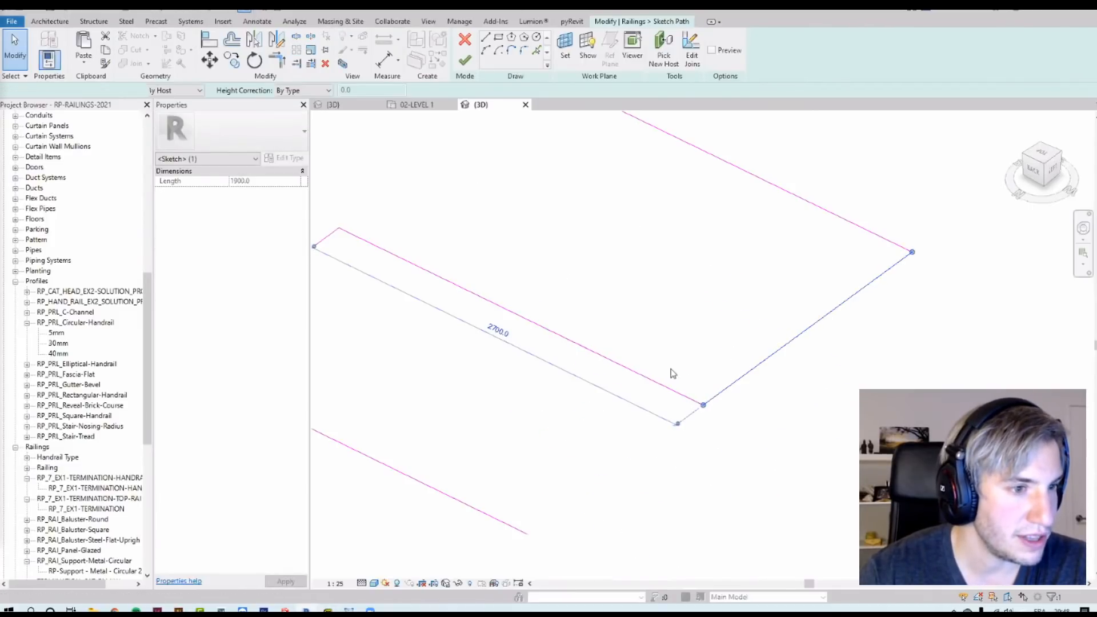
pyautogui.click(691, 55)
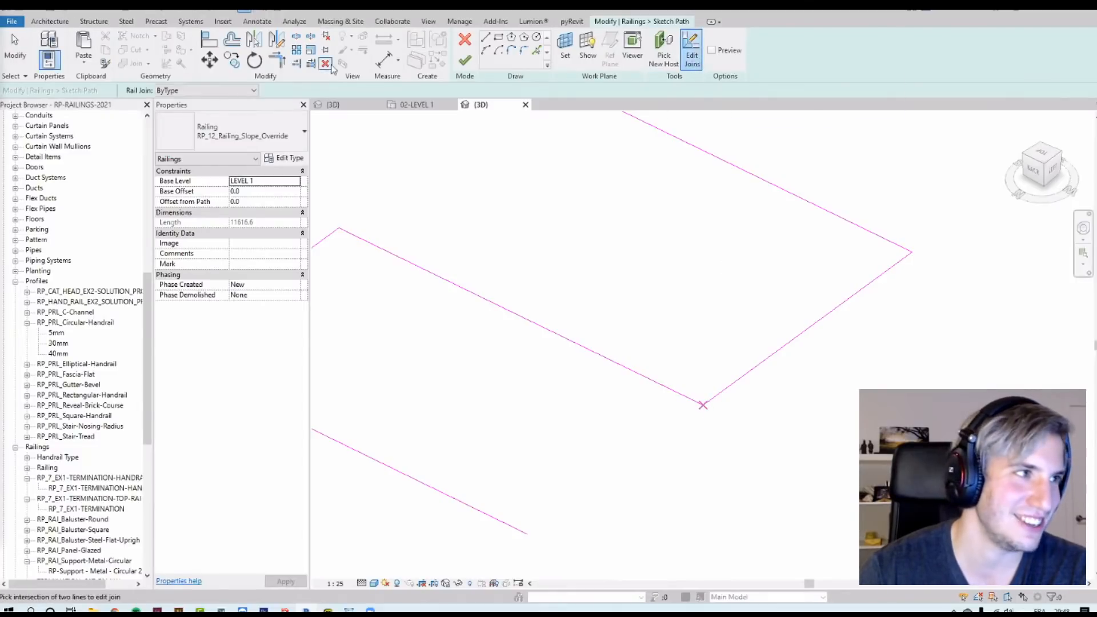
pyautogui.click(242, 90)
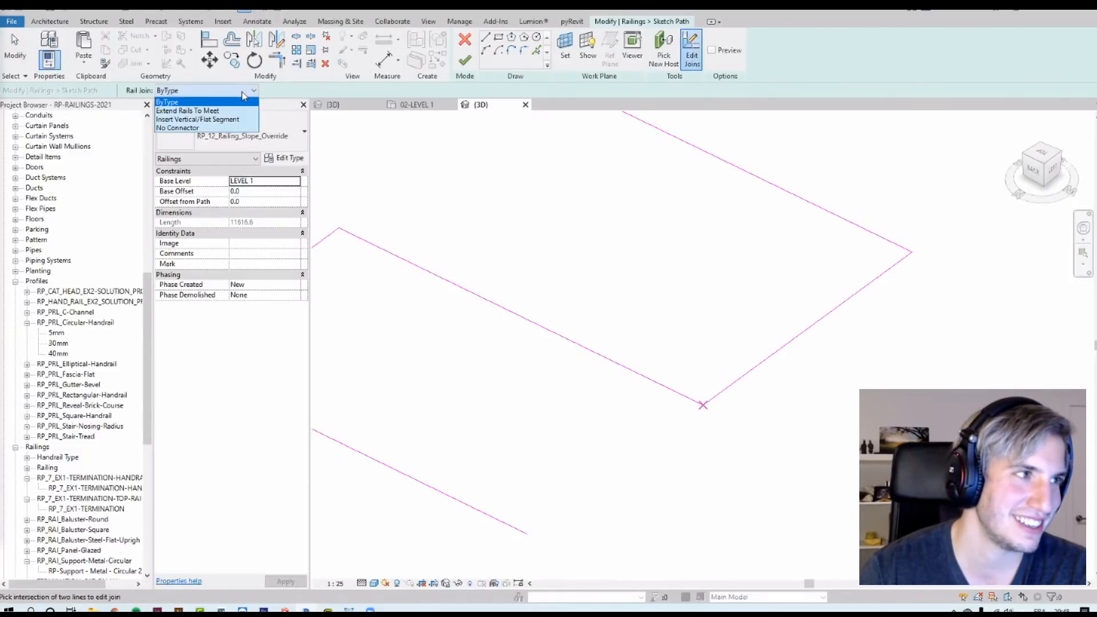
pyautogui.click(213, 120)
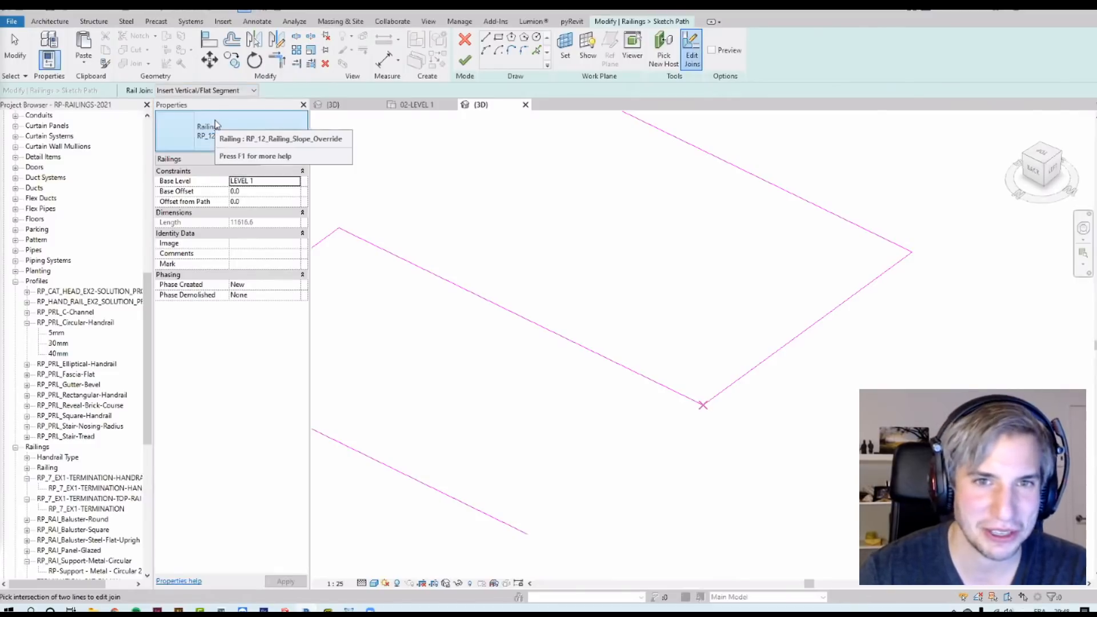
pyautogui.click(465, 62)
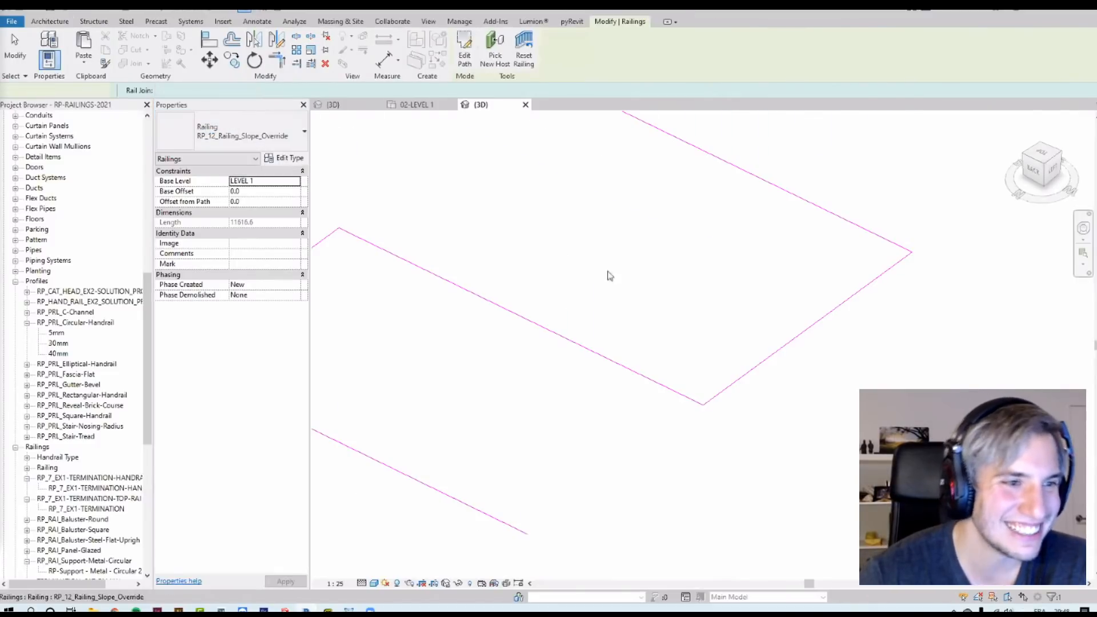
# Step: Re-edit the path, giving the landing segment a Custom height correction of 500 and resetting the middle segment to By Type
pyautogui.scroll(-3, 762, 457)
pyautogui.moveTo(759, 335); pyautogui.dragTo(753, 286, button='middle')
pyautogui.scroll(3, 753, 285)
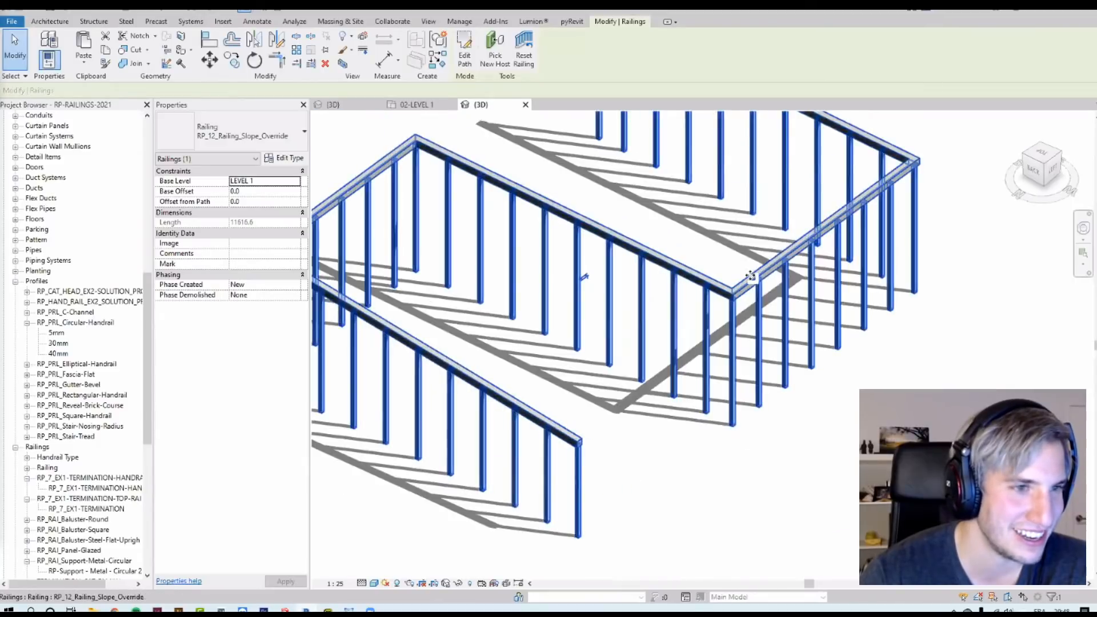
pyautogui.press('Escape')
pyautogui.click(757, 290)
pyautogui.click(465, 55)
pyautogui.click(622, 347)
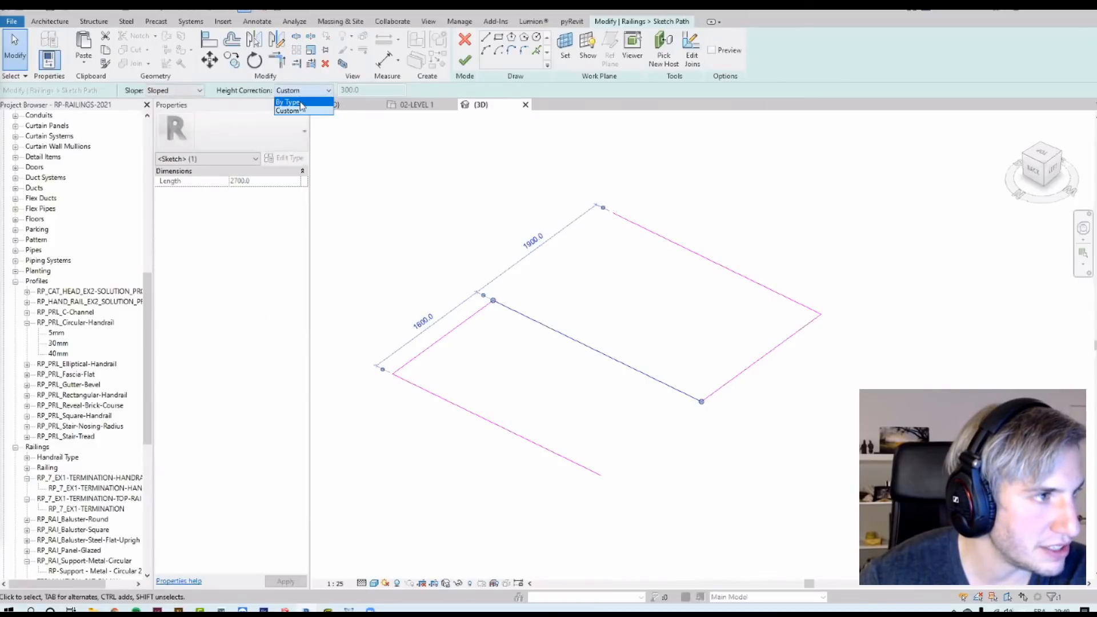
pyautogui.click(448, 334)
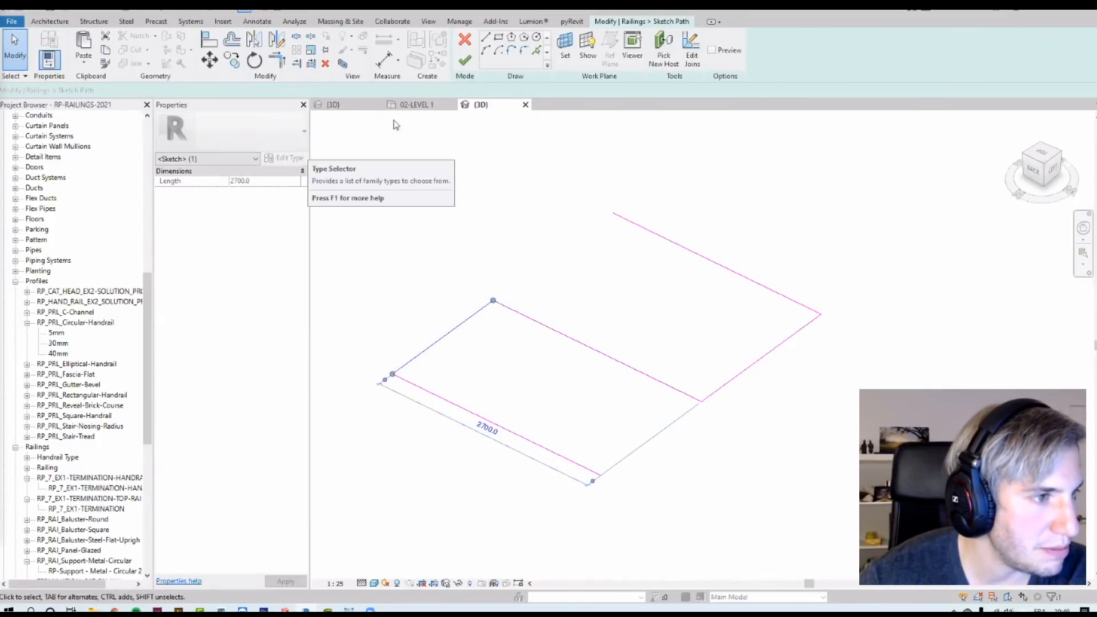
pyautogui.click(309, 91)
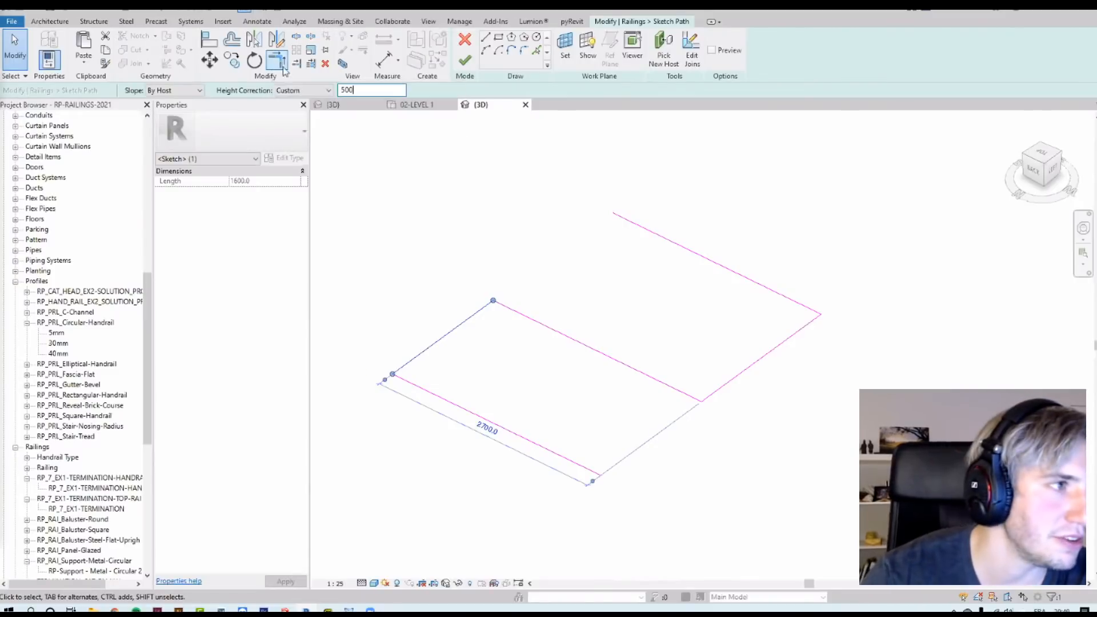
pyautogui.moveTo(788, 387); pyautogui.dragTo(750, 342)
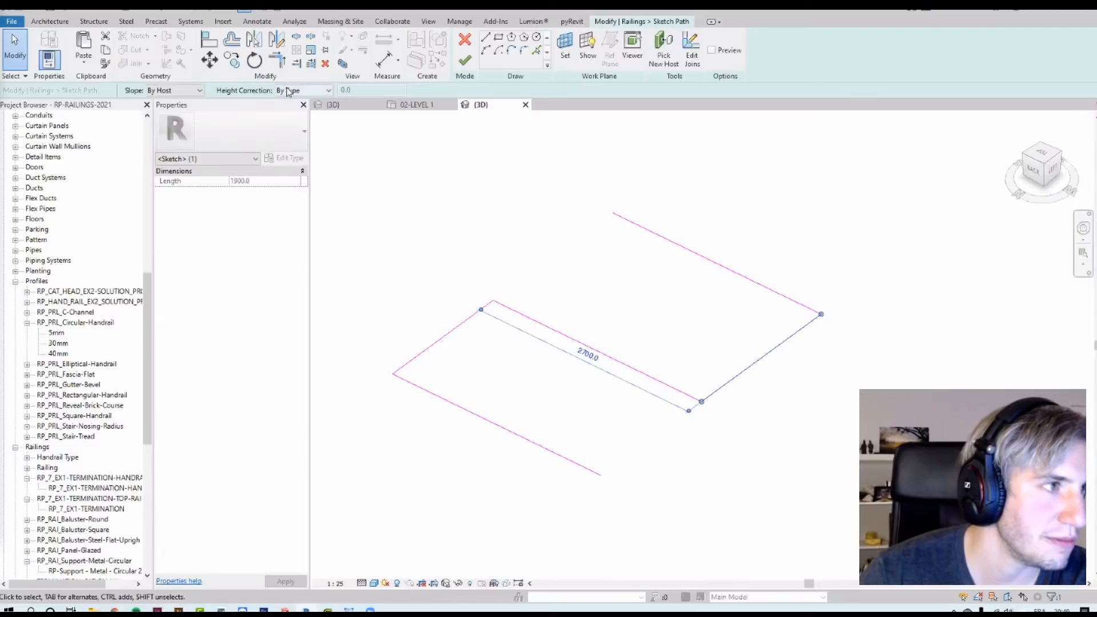
pyautogui.click(290, 91)
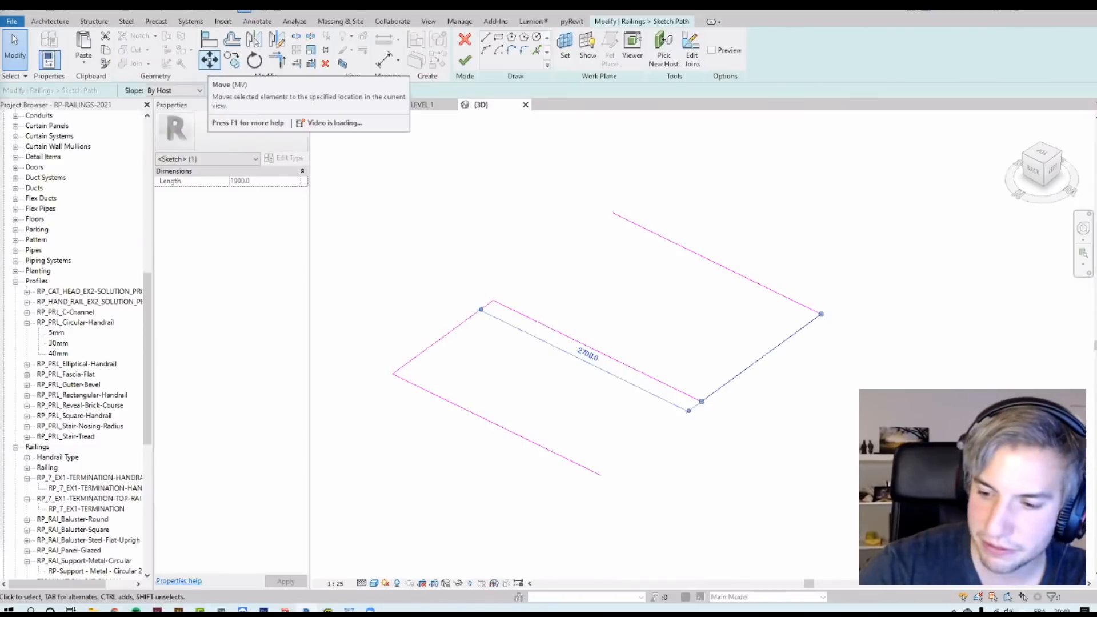
pyautogui.moveTo(590, 294); pyautogui.dragTo(543, 351)
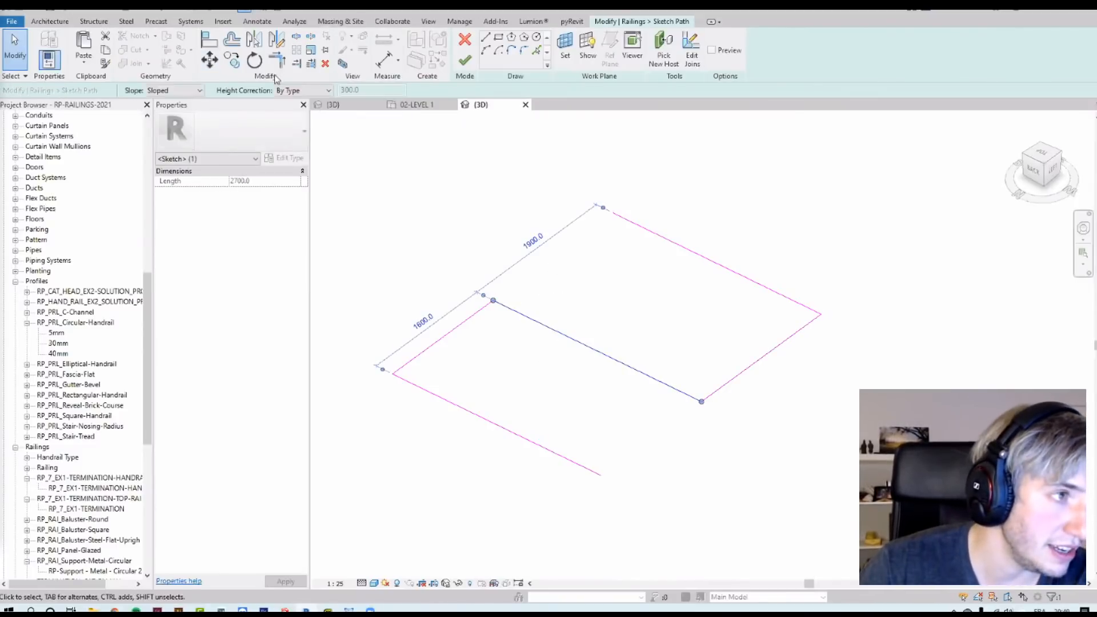
pyautogui.click(466, 60)
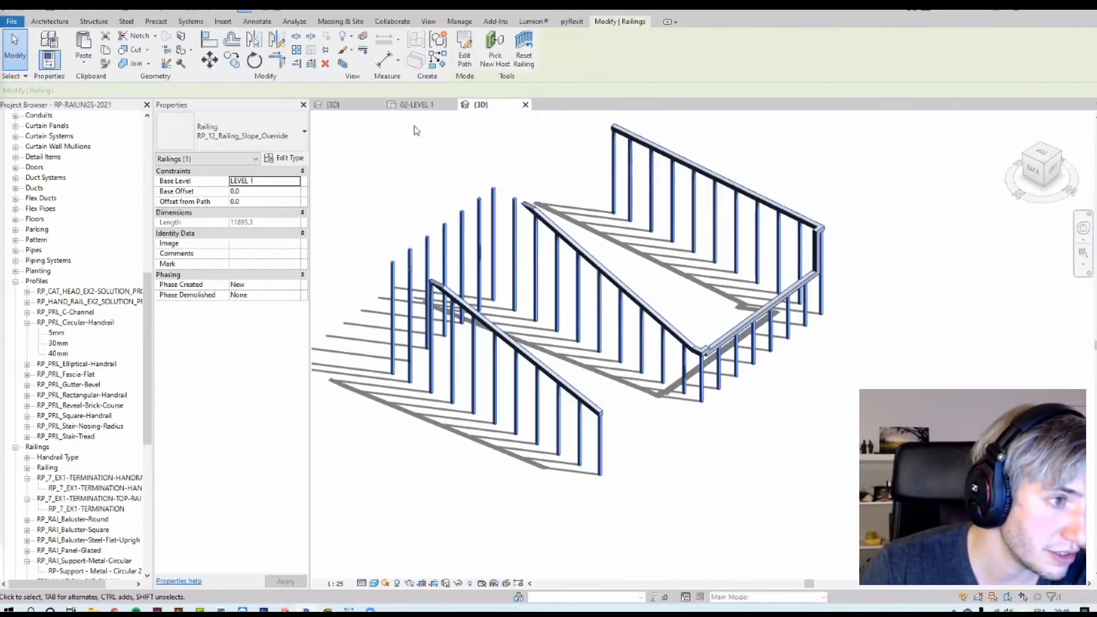
# Step: Briefly reveal hidden elements and orbit the 3D view to review the adjusted railing
pyautogui.click(469, 583)
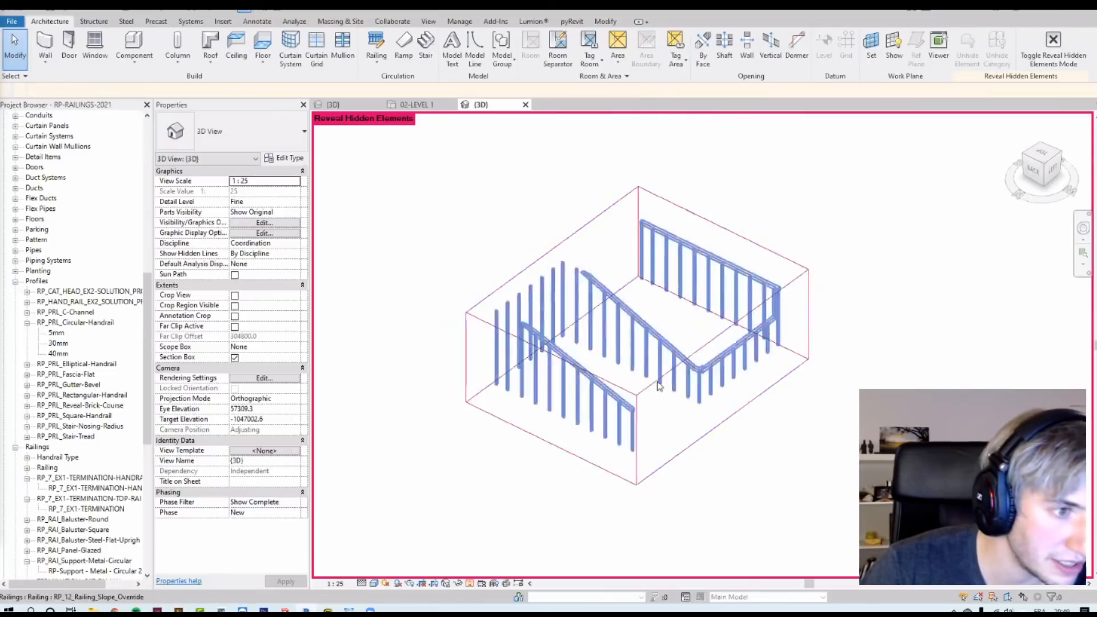
pyautogui.click(661, 387)
pyautogui.press('Escape')
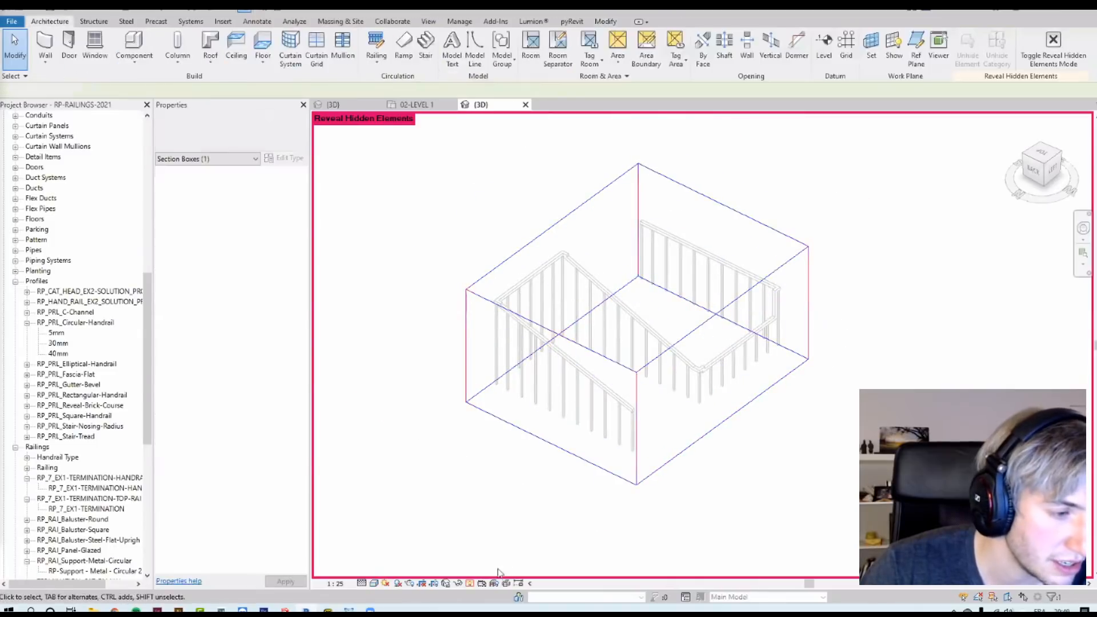
pyautogui.click(470, 583)
pyautogui.keyDown('shift'); pyautogui.moveTo(831, 456); pyautogui.dragTo(788, 497, button='middle'); pyautogui.keyUp('shift')
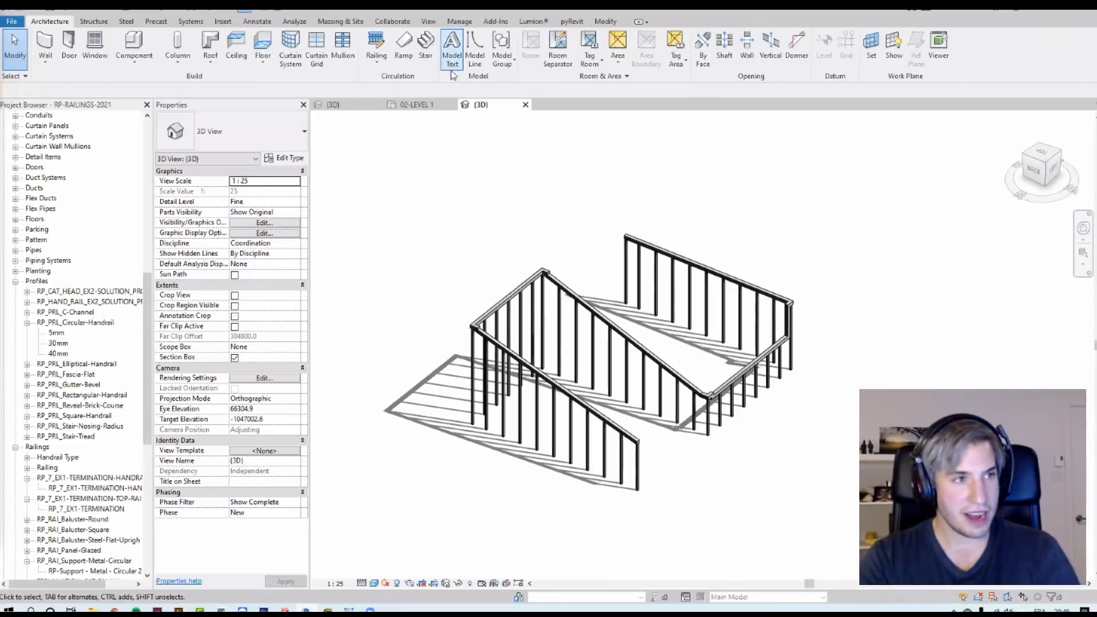
pyautogui.click(440, 108)
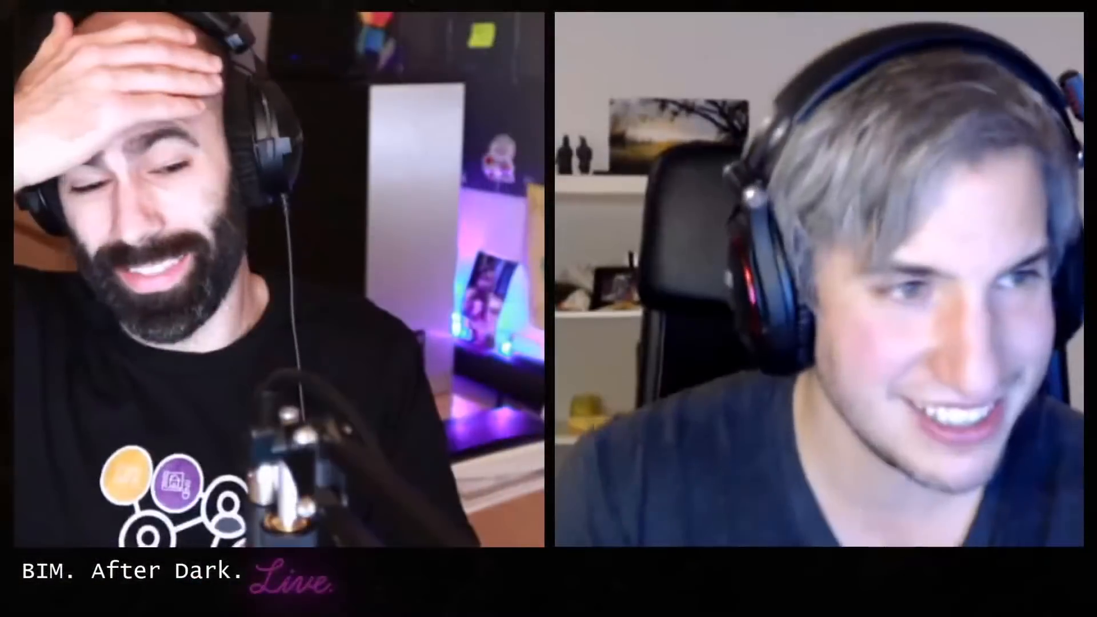